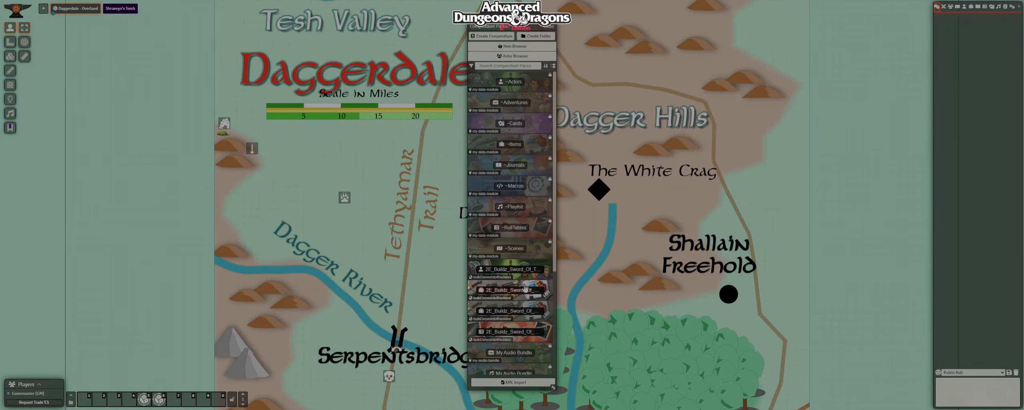
# Import the MyAudioBundle folder from the My Audio Bundle playlist compendium into the world's playlists.
pyautogui.scroll(-4, 525, 287)
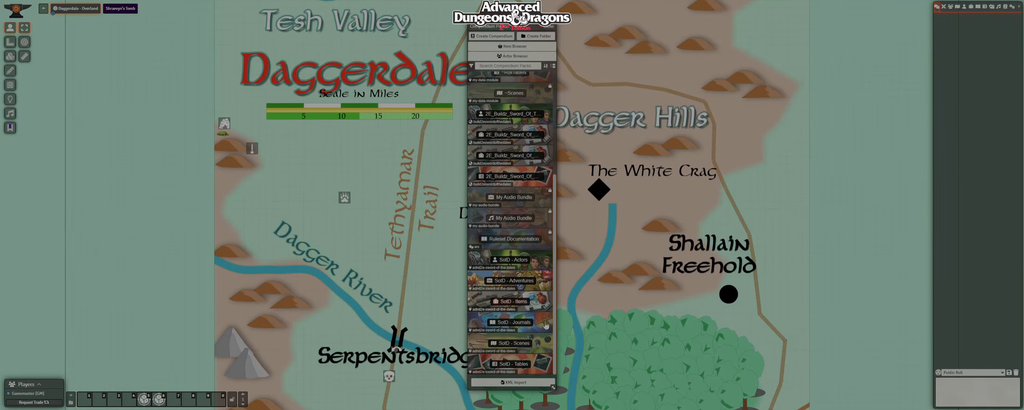
pyautogui.click(525, 220)
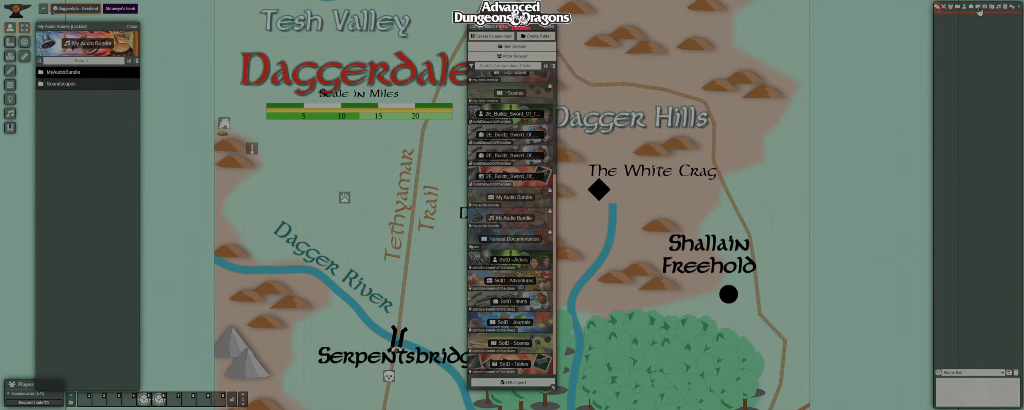
pyautogui.click(999, 7)
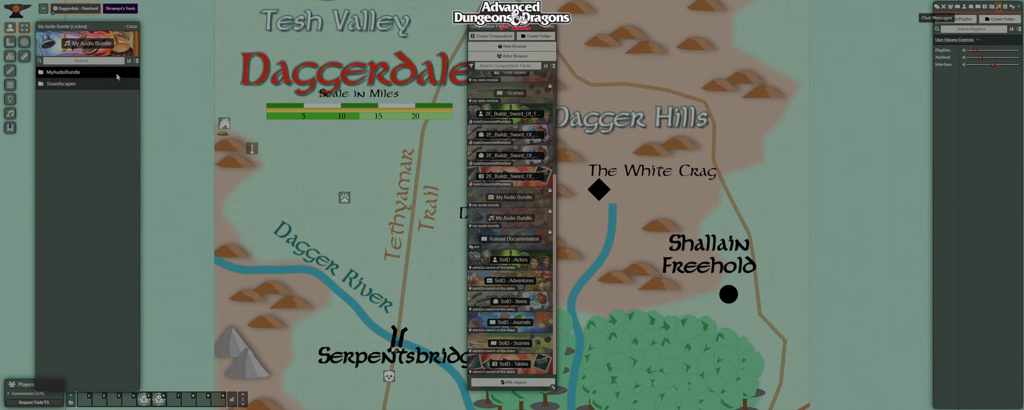
pyautogui.moveTo(117, 76); pyautogui.dragTo(976, 116)
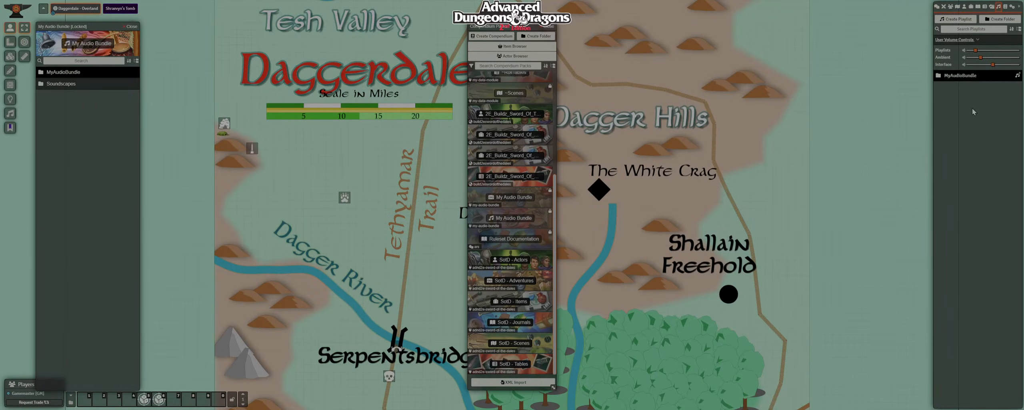
# Play the 01 Main Title track from the BG2 music playlist in the Baldurs Gate 2 folder and lower its volume.
pyautogui.click(968, 75)
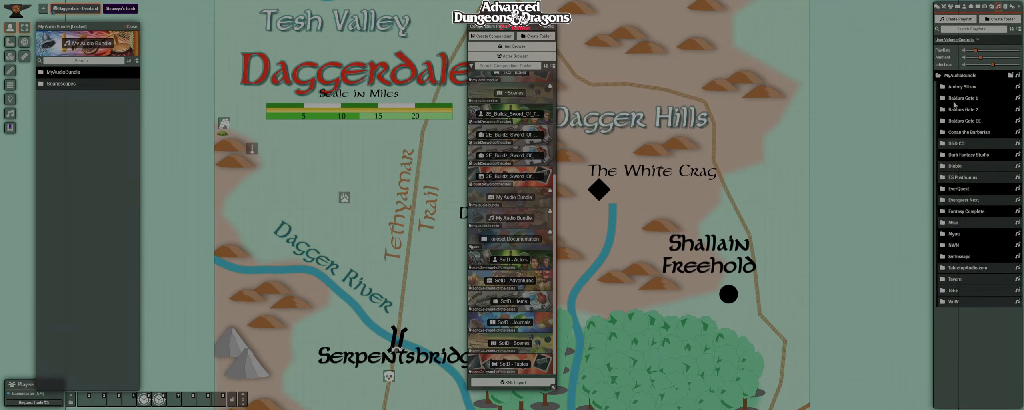
pyautogui.click(965, 121)
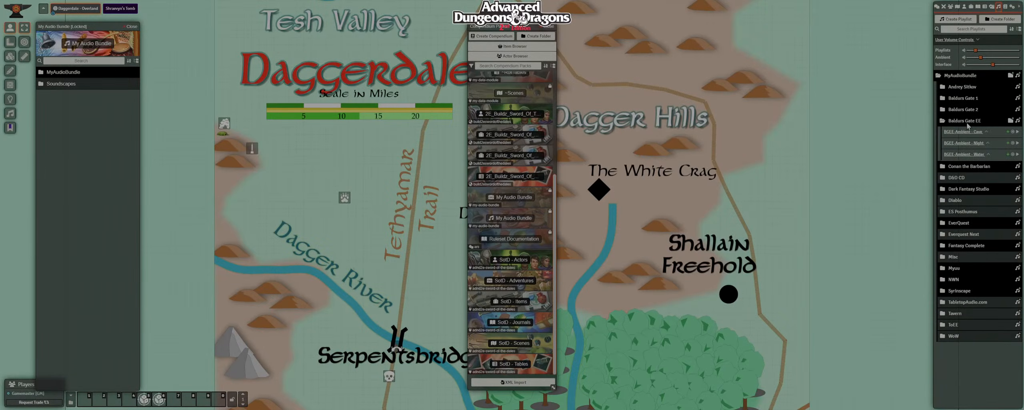
pyautogui.click(964, 110)
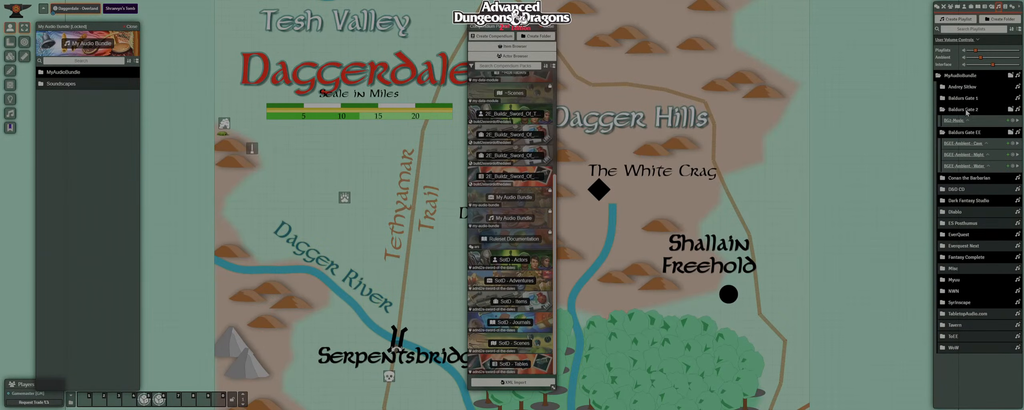
pyautogui.click(961, 120)
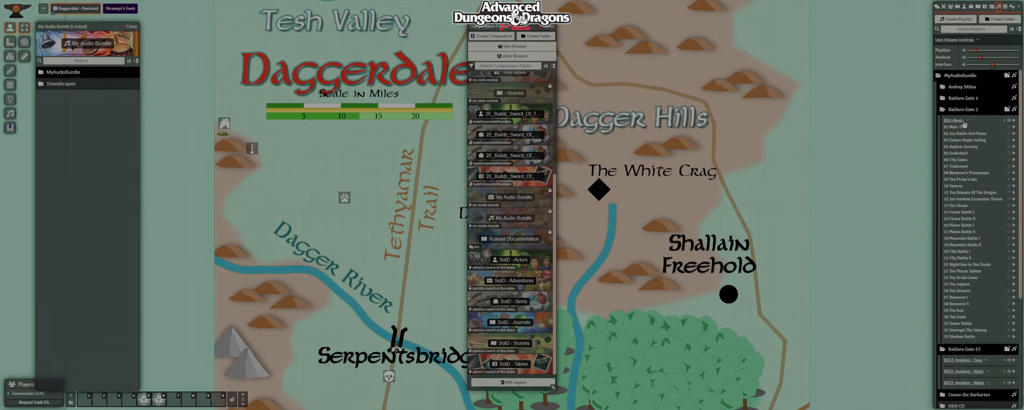
pyautogui.click(1014, 127)
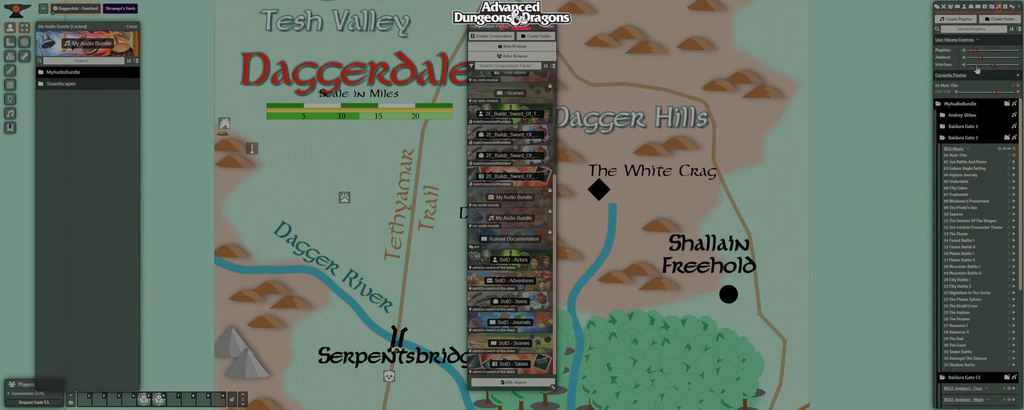
pyautogui.click(975, 92)
# Close the My Audio Bundle compendium and the compendium list to clear the map.
pyautogui.click(131, 27)
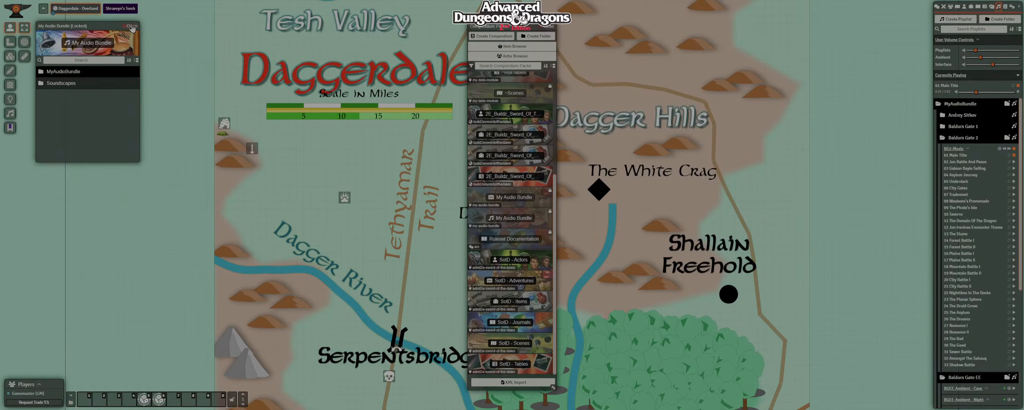
pyautogui.click(549, 26)
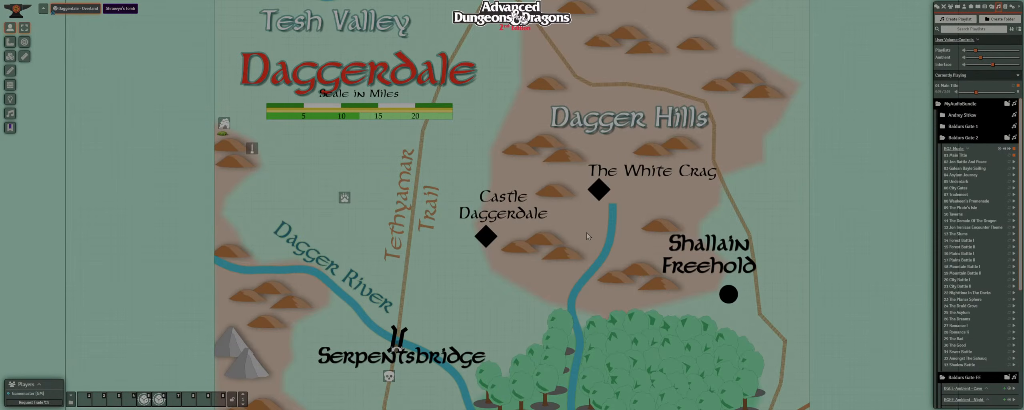
pyautogui.moveTo(587, 232); pyautogui.dragTo(450, 237)
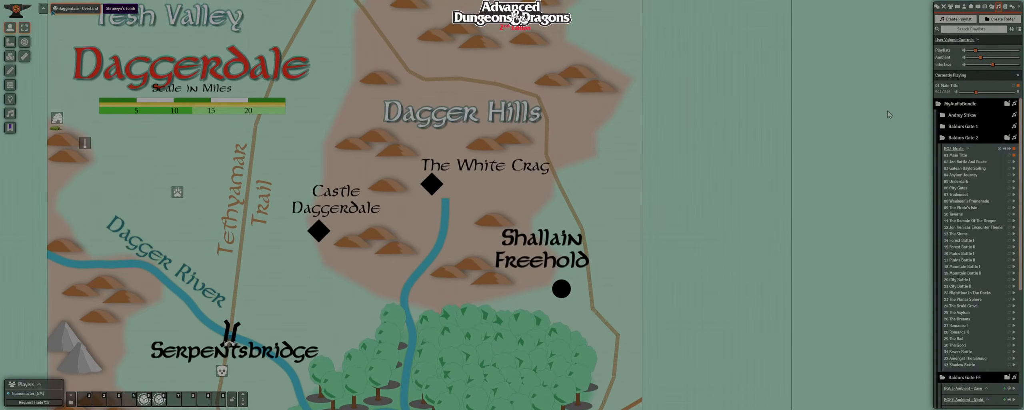
# Open the Sword of the Dales journal, place it beside the map and enlarge it to nearly full height.
pyautogui.click(978, 7)
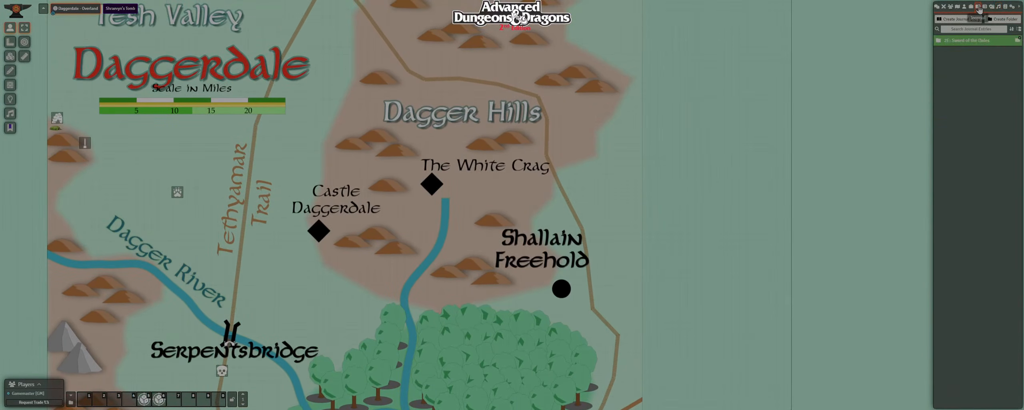
pyautogui.click(964, 40)
pyautogui.click(956, 50)
pyautogui.moveTo(544, 82); pyautogui.dragTo(757, 0)
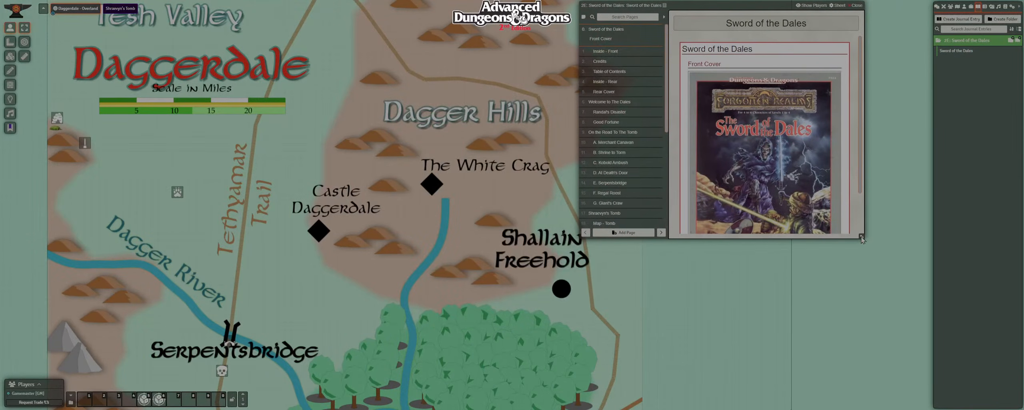
pyautogui.moveTo(861, 239); pyautogui.dragTo(926, 407)
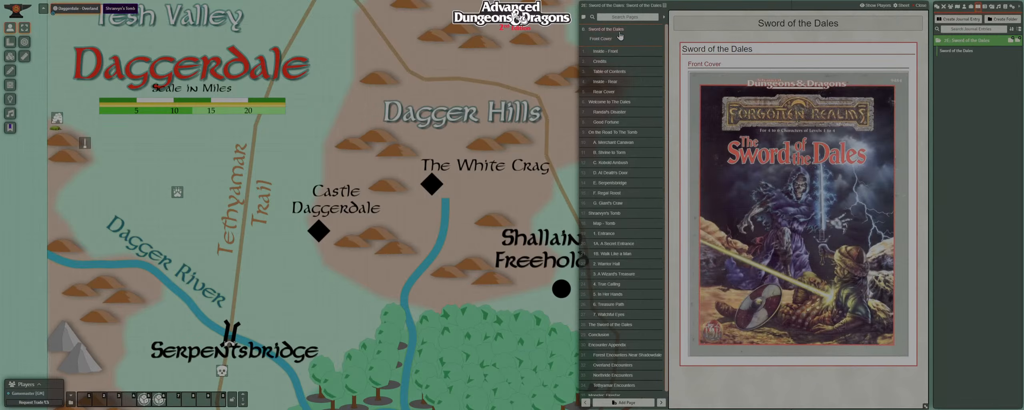
# View the journal's opening pages, including Credits, Front Cover, Table of Contents and the DM's Map on Inside - Rear.
pyautogui.click(609, 52)
pyautogui.click(602, 51)
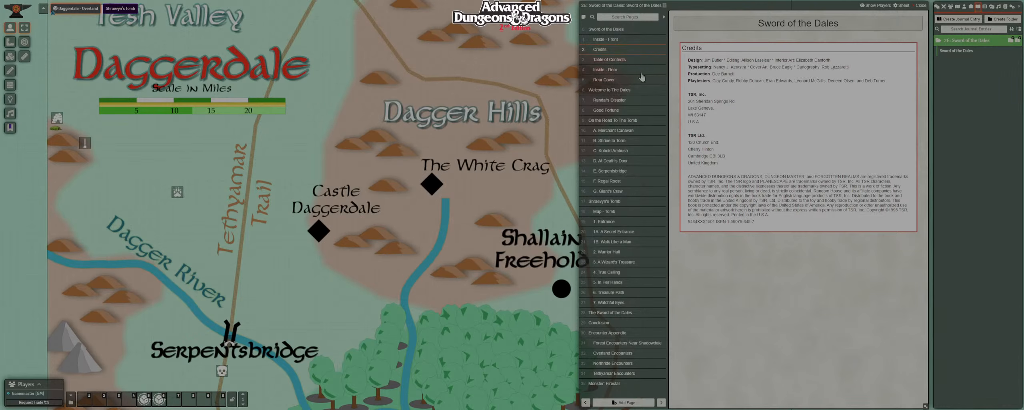
pyautogui.click(610, 30)
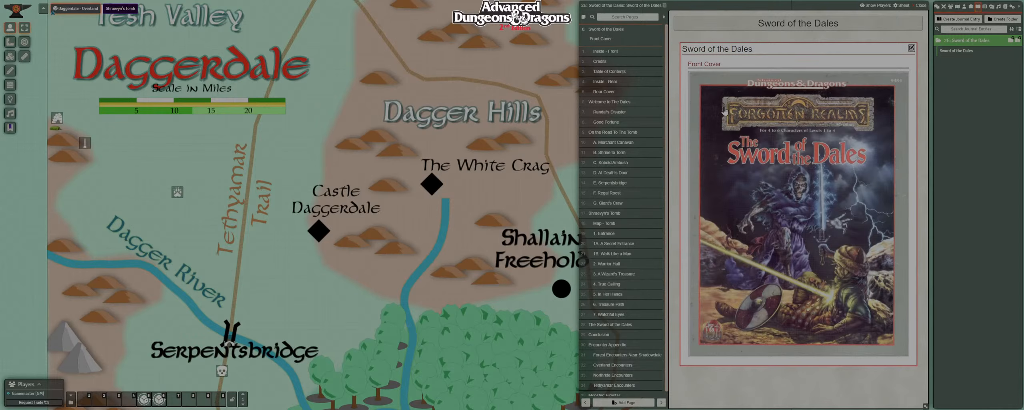
pyautogui.click(605, 64)
pyautogui.click(605, 61)
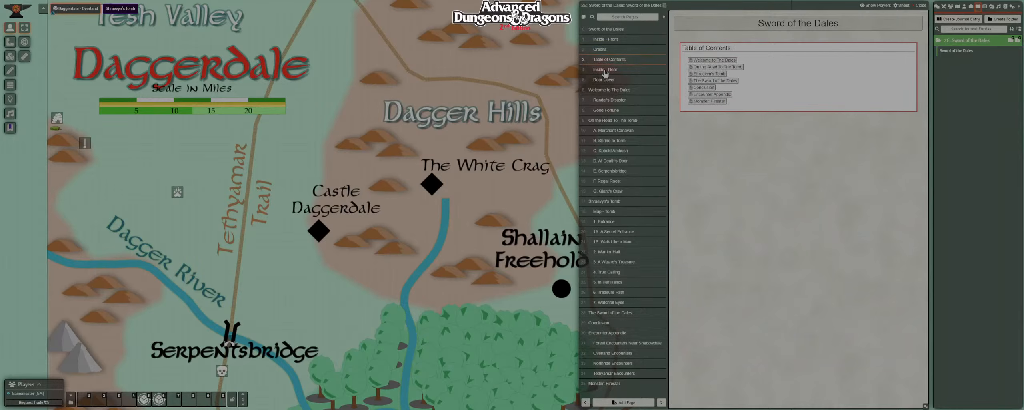
pyautogui.click(606, 72)
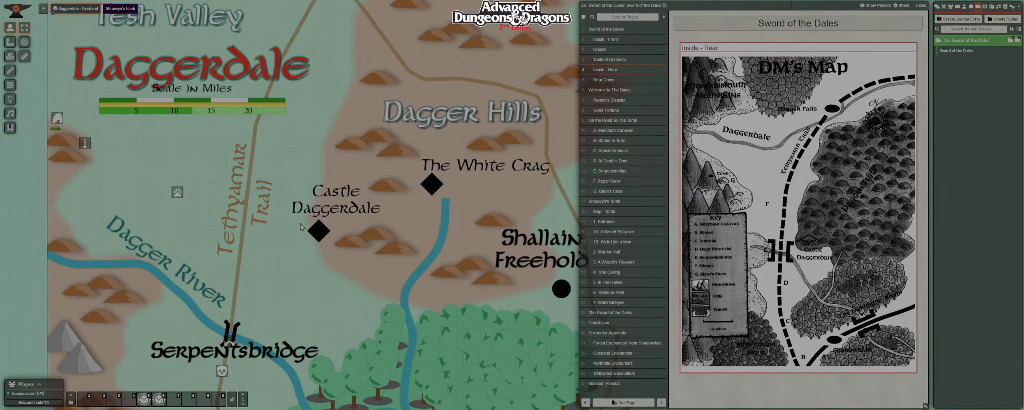
pyautogui.moveTo(489, 206); pyautogui.dragTo(426, 191)
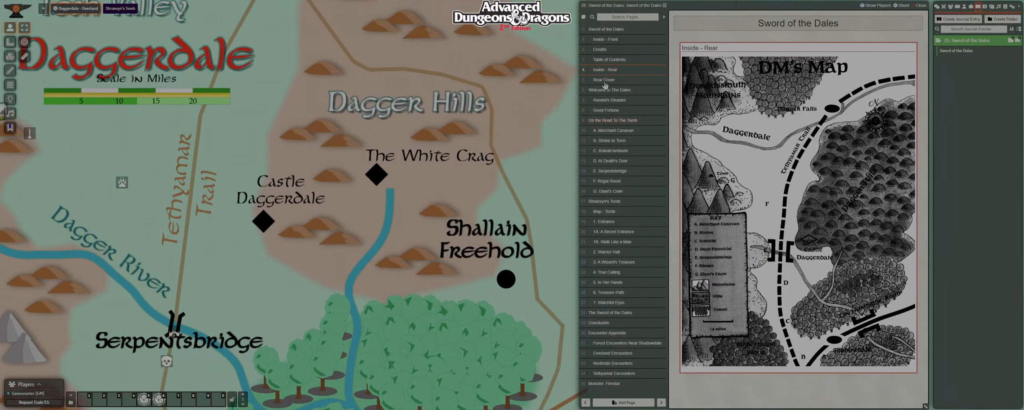
# Look through the adventure pages from Rear Cover and Welcome to The Dales up to A. Merchant Canavan.
pyautogui.click(604, 80)
pyautogui.click(606, 95)
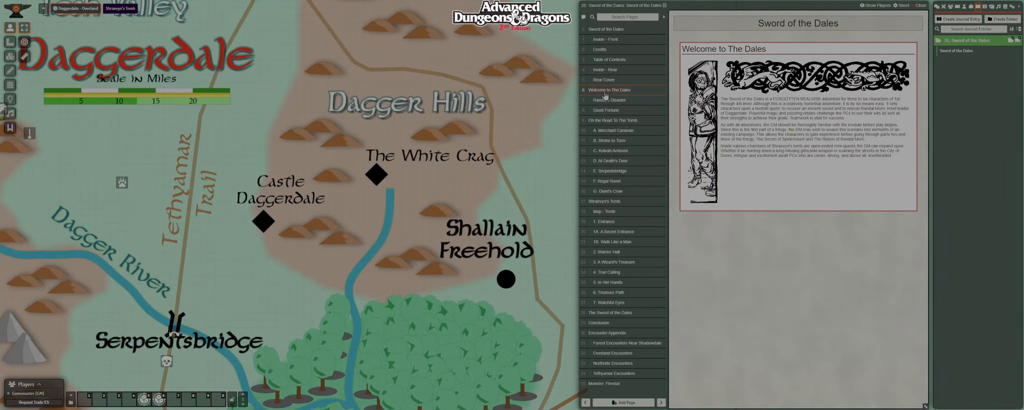
pyautogui.click(608, 103)
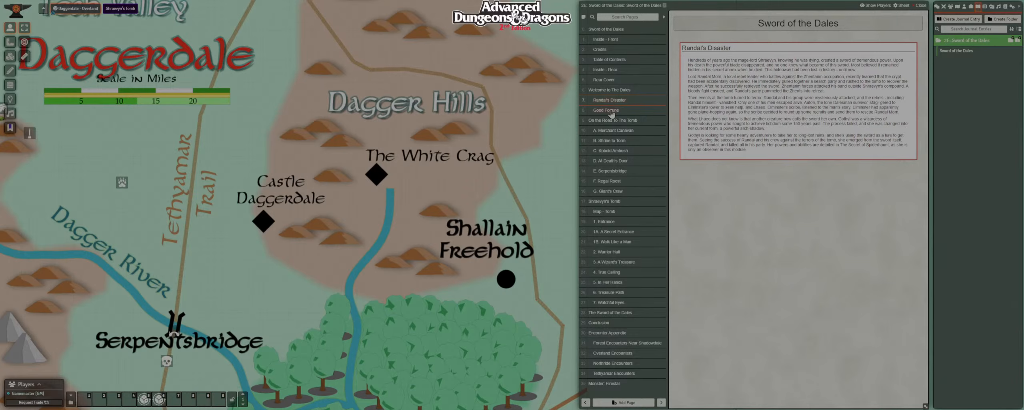
pyautogui.click(610, 110)
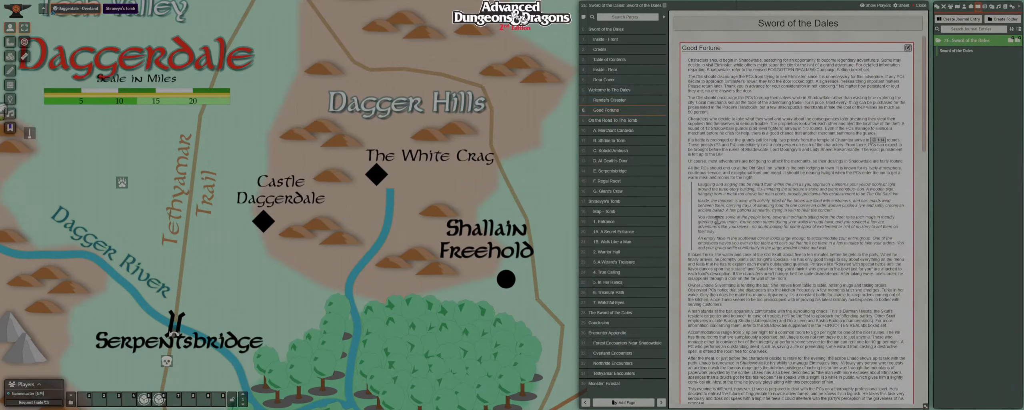
pyautogui.click(624, 121)
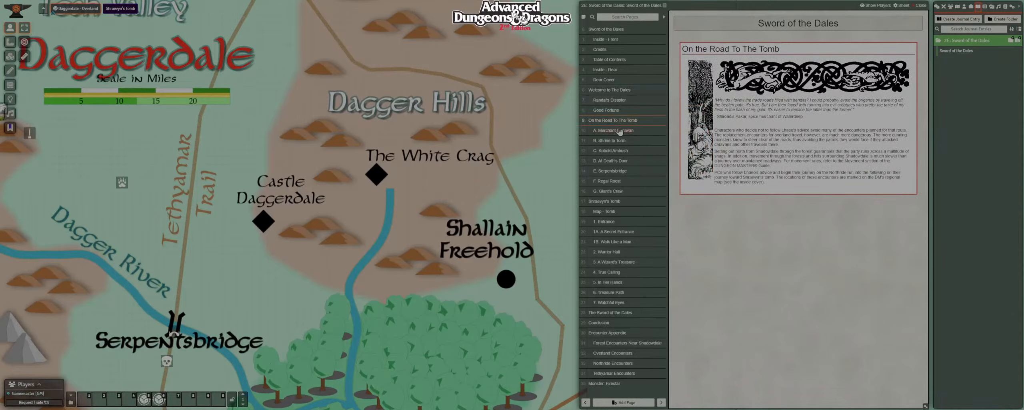
pyautogui.click(609, 132)
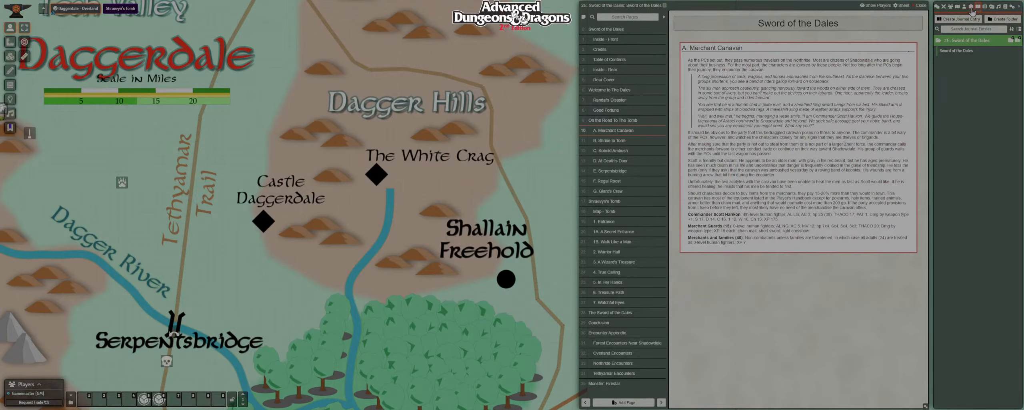
# Begin a new actor folder and name it 2E: Sword of the Dales, copying the name from the existing scene folder.
pyautogui.click(965, 8)
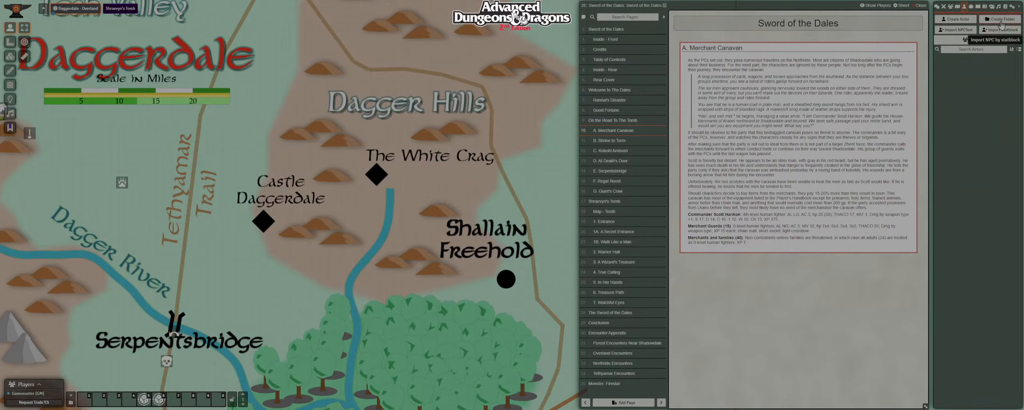
pyautogui.click(1001, 21)
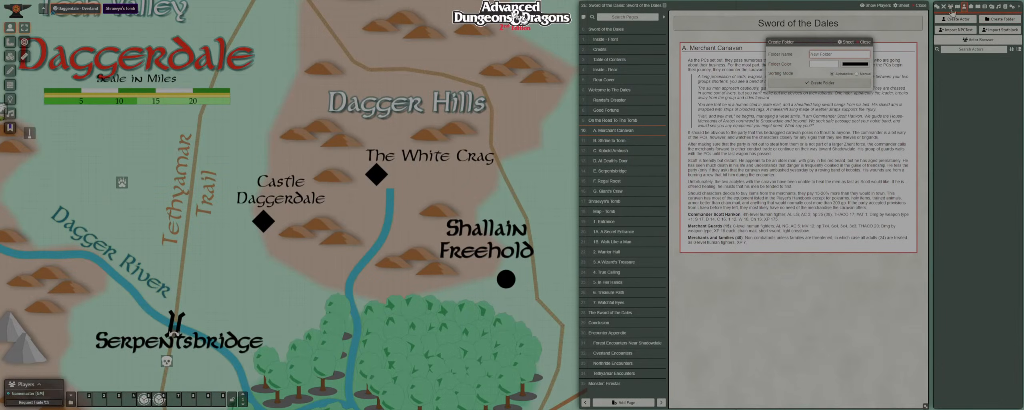
pyautogui.click(957, 7)
pyautogui.rightClick(960, 41)
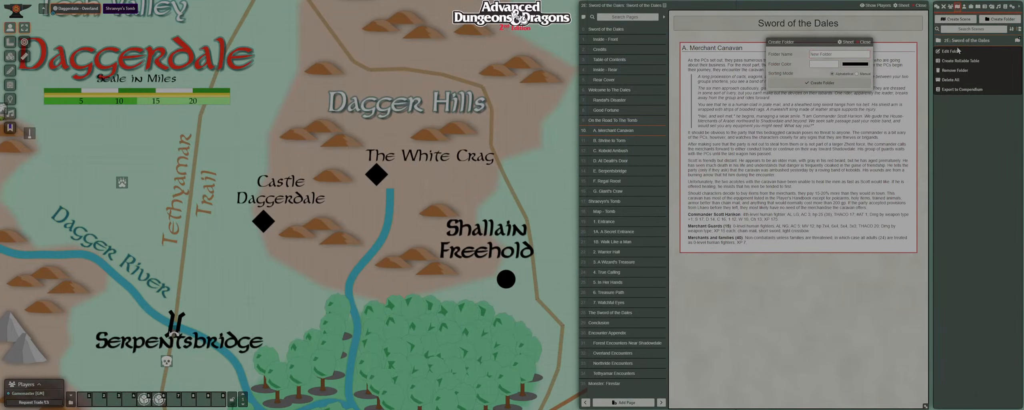
pyautogui.click(954, 52)
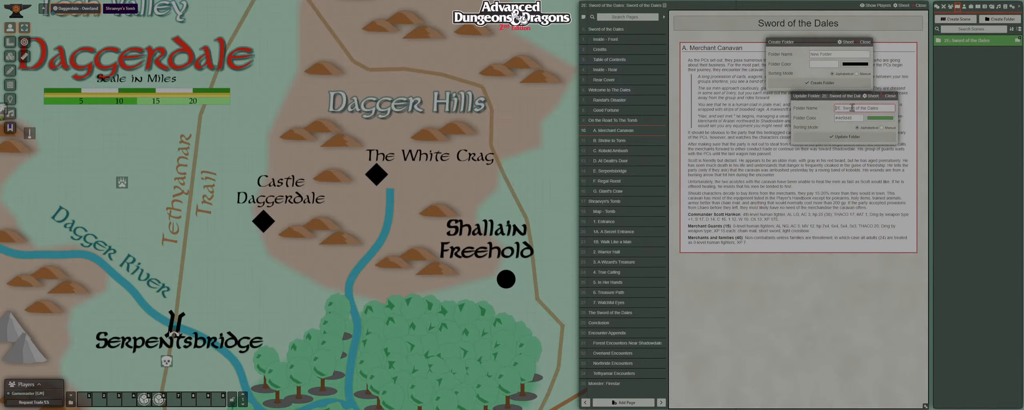
pyautogui.tripleClick(861, 109)
pyautogui.hotkey('ctrl', 'c')
pyautogui.click(842, 54)
pyautogui.hotkey('ctrl', 'v')
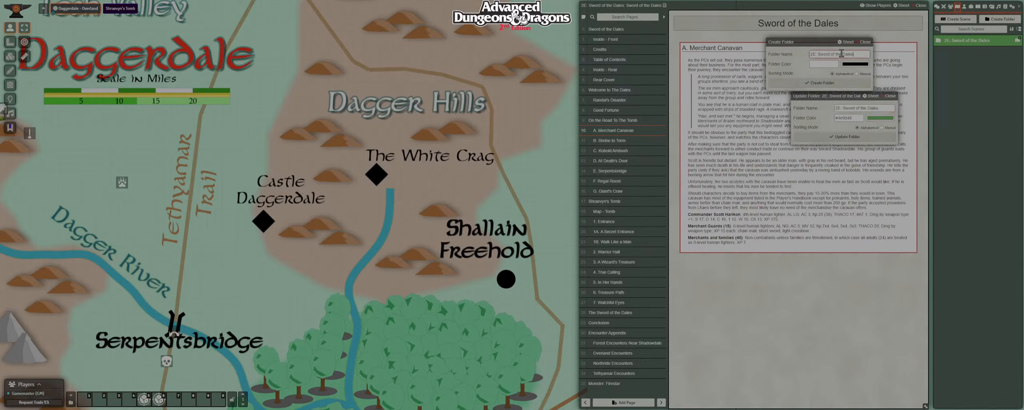
# Copy the scene folder's green color to the new actor folder, create it and close the scene folder's settings.
pyautogui.doubleClick(848, 118)
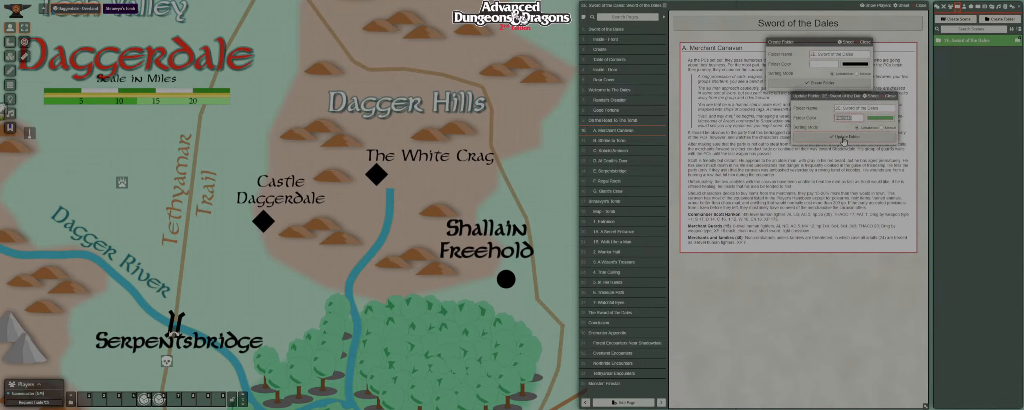
pyautogui.hotkey('ctrl', 'c')
pyautogui.click(824, 64)
pyautogui.hotkey('ctrl', 'v')
pyautogui.click(818, 83)
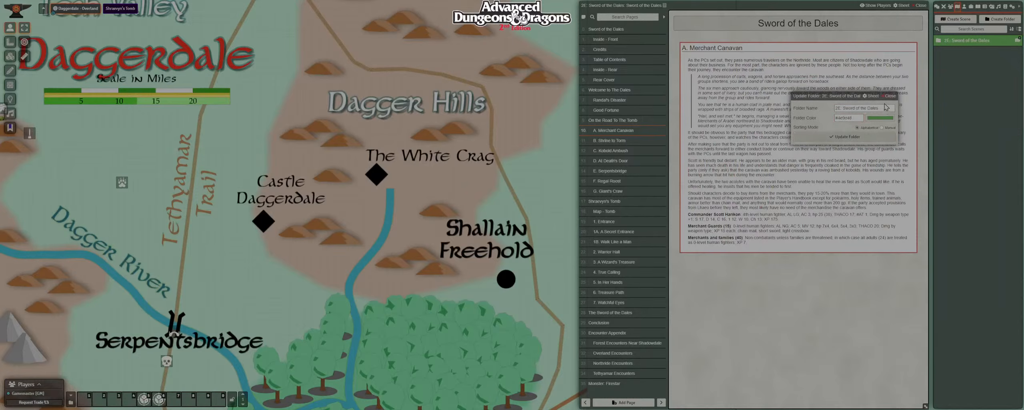
pyautogui.click(889, 97)
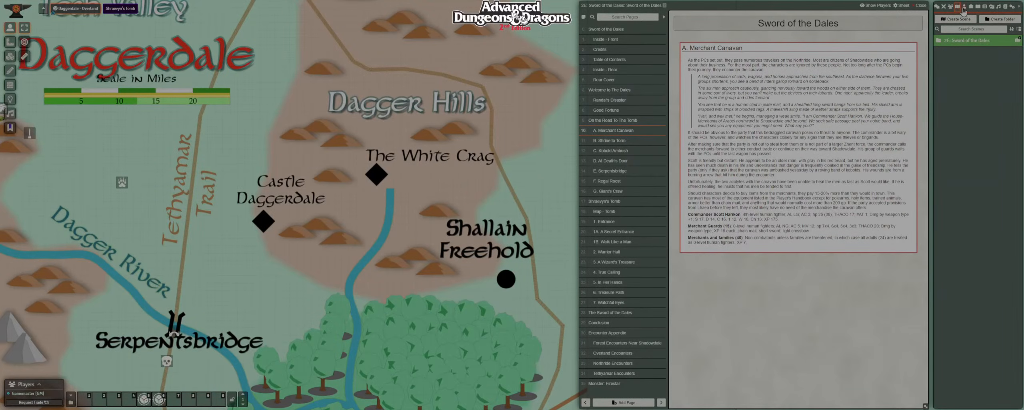
# Import the merchant caravan commander's stat block from the journal as a new NPC actor.
pyautogui.click(964, 7)
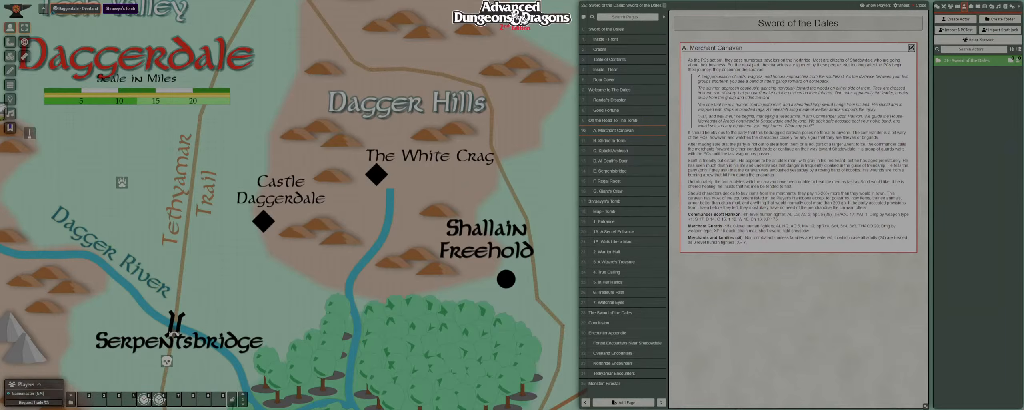
pyautogui.tripleClick(782, 222)
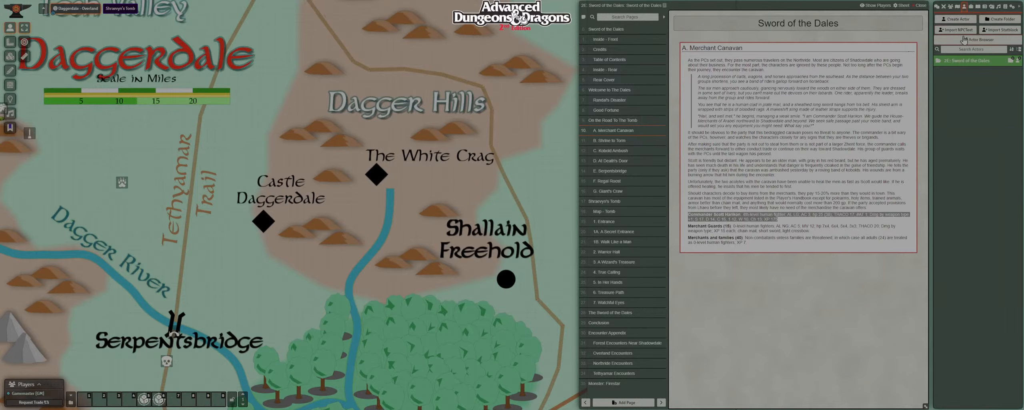
pyautogui.click(997, 31)
pyautogui.hotkey('ctrl', 'v')
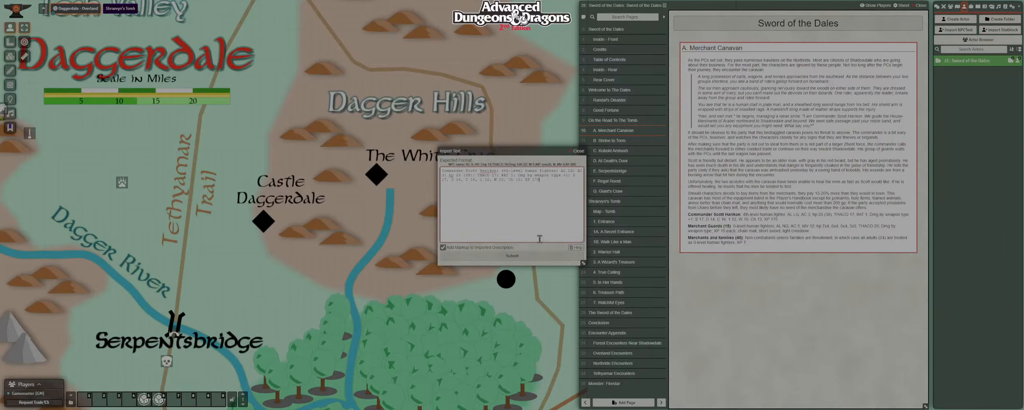
pyautogui.moveTo(583, 263); pyautogui.dragTo(605, 277)
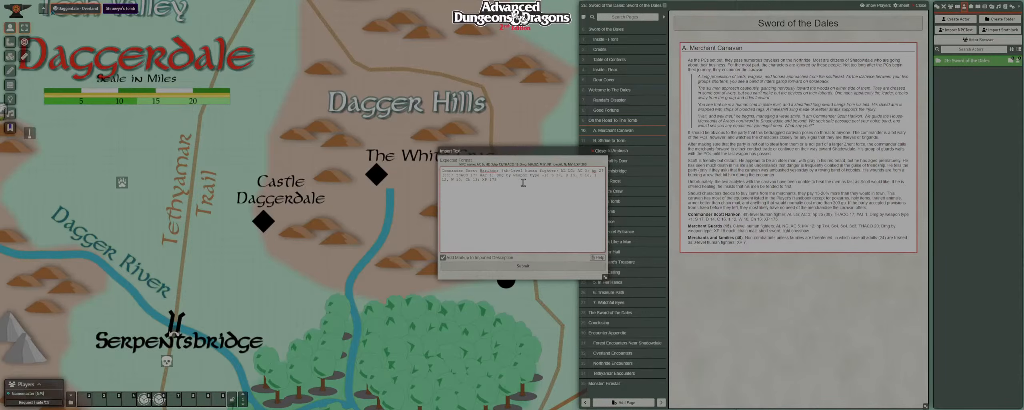
pyautogui.click(505, 267)
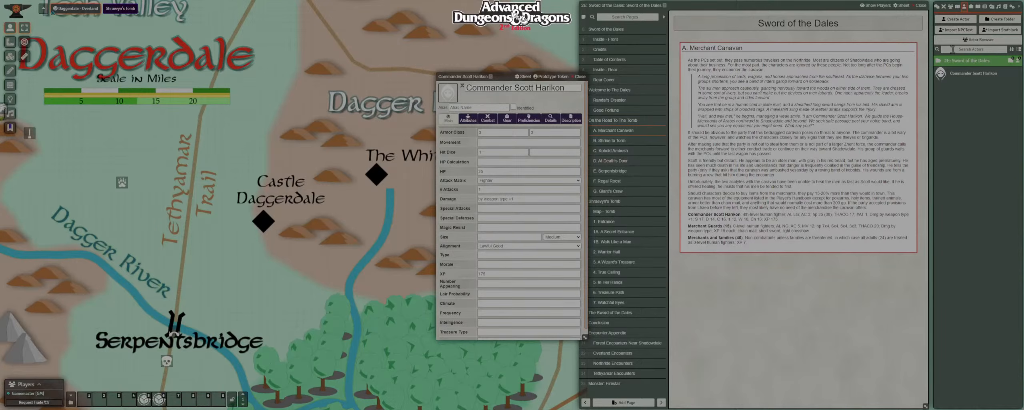
# Set the Advanced Roleplaying System variant to Variant 2 and save the game settings.
pyautogui.click(1013, 6)
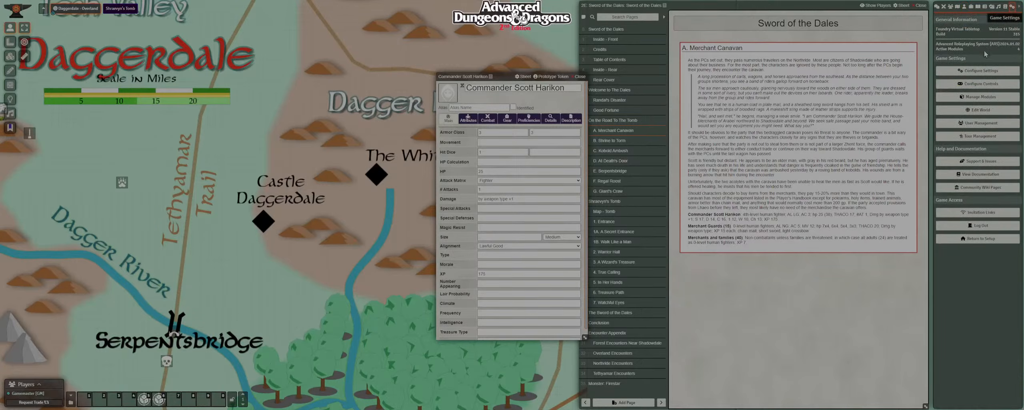
pyautogui.click(978, 72)
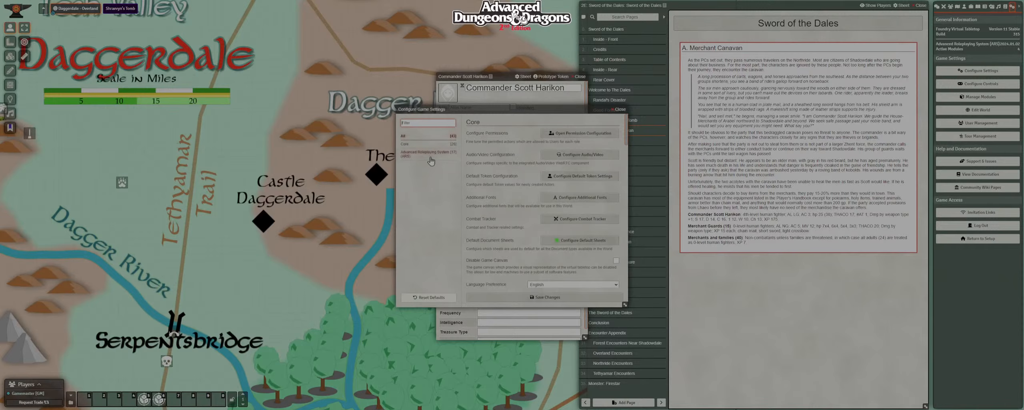
pyautogui.click(420, 153)
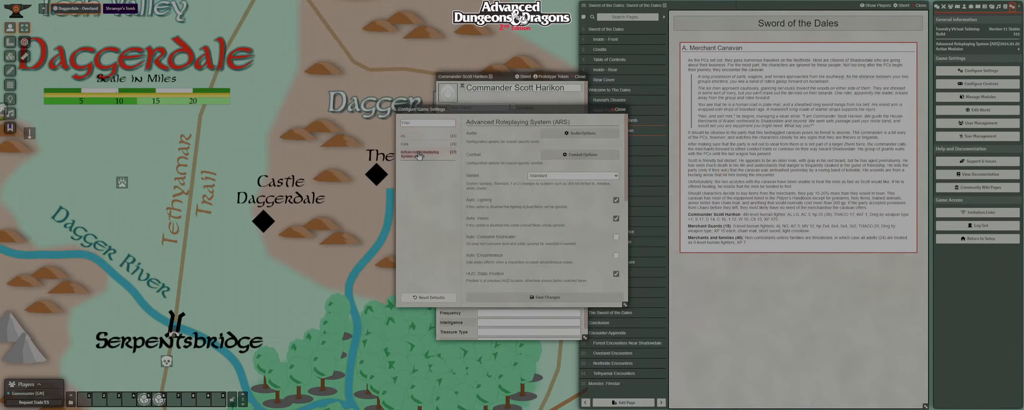
pyautogui.click(555, 176)
pyautogui.click(552, 196)
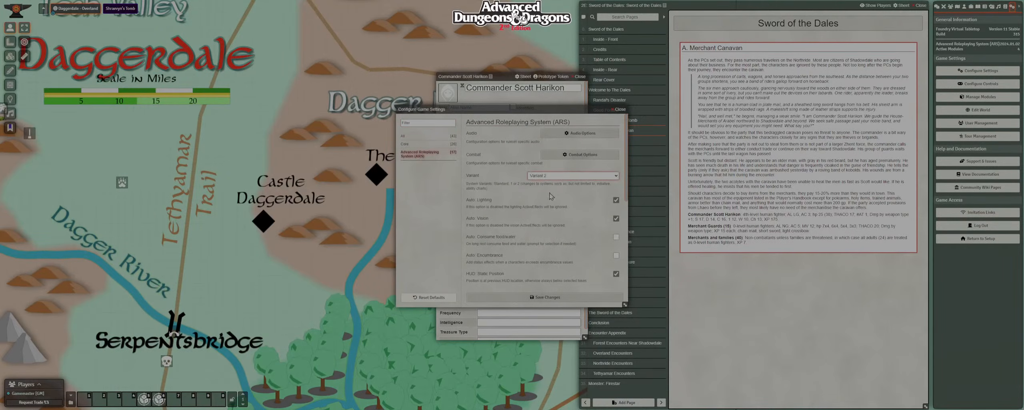
pyautogui.click(538, 298)
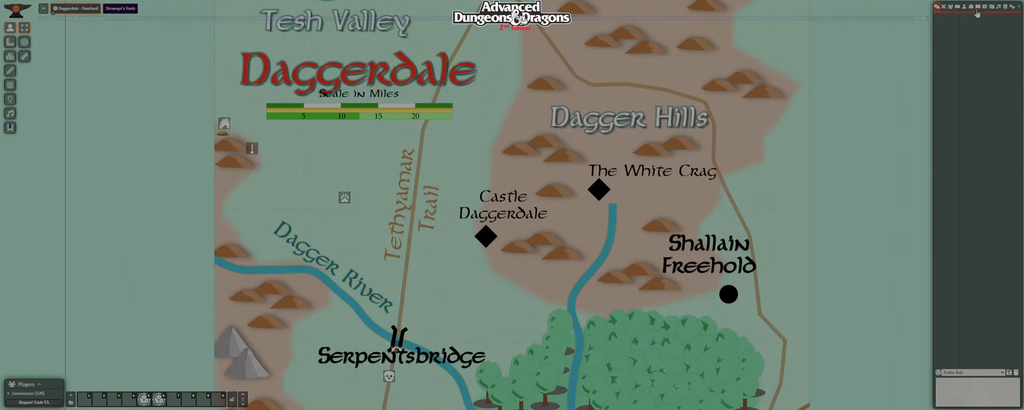
# Reopen the Sword of the Dales journal, enlarge it beside the sidebar and show the A. Merchant Canavan page.
pyautogui.click(978, 6)
pyautogui.click(976, 41)
pyautogui.click(964, 50)
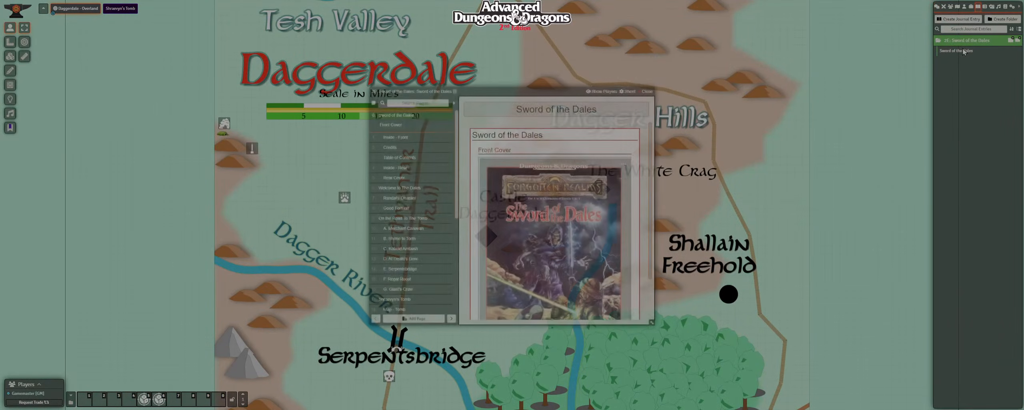
pyautogui.moveTo(538, 92); pyautogui.dragTo(765, 17)
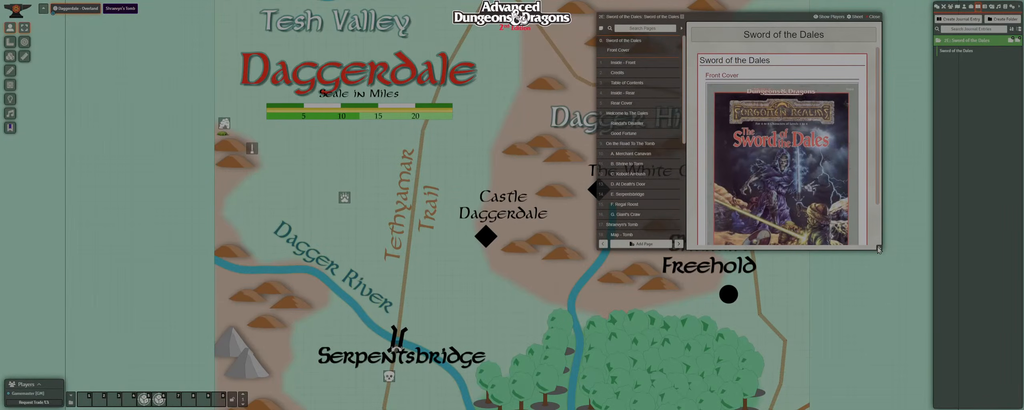
pyautogui.moveTo(879, 248); pyautogui.dragTo(923, 408)
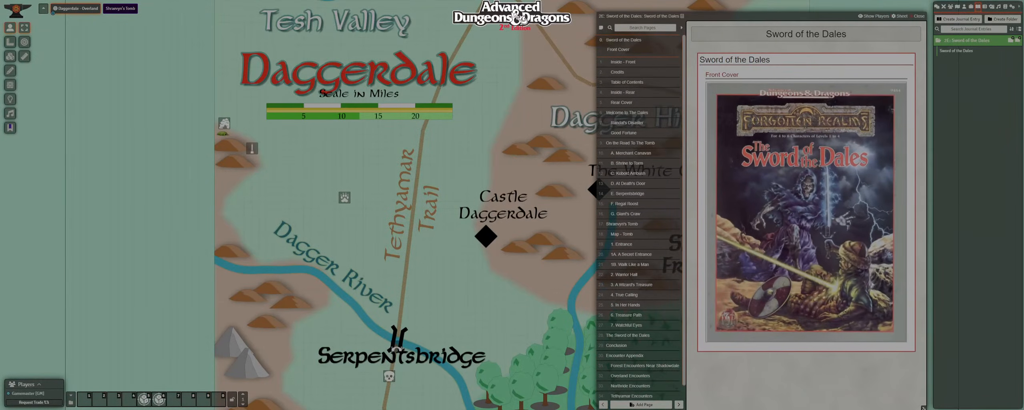
pyautogui.click(628, 143)
pyautogui.click(631, 142)
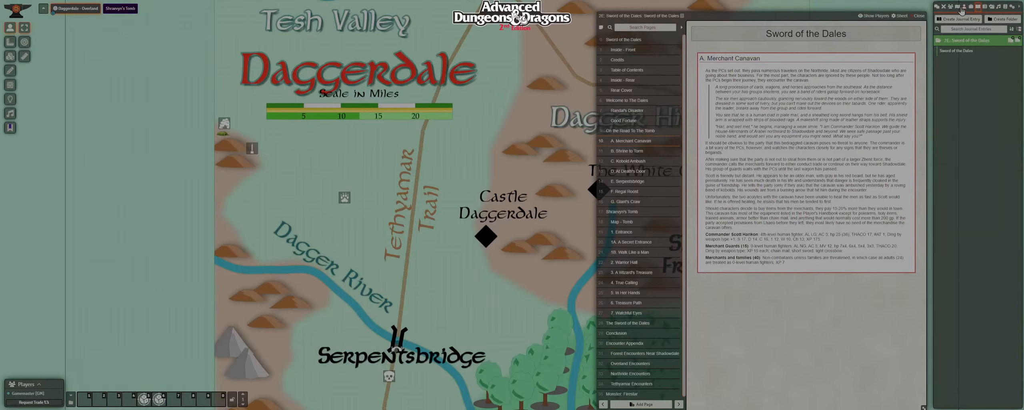
# Open the imported commander's actor sheet, place it beside the journal and enlarge it to show all main fields.
pyautogui.click(964, 7)
pyautogui.click(972, 74)
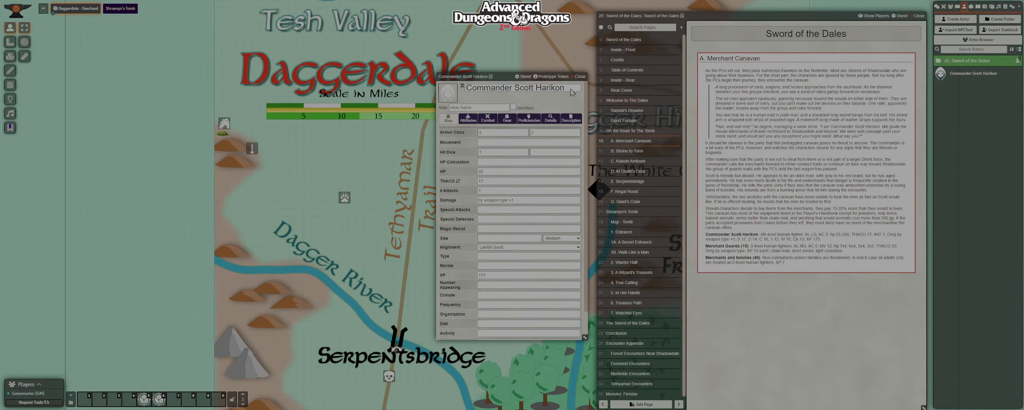
pyautogui.moveTo(512, 76); pyautogui.dragTo(456, 39)
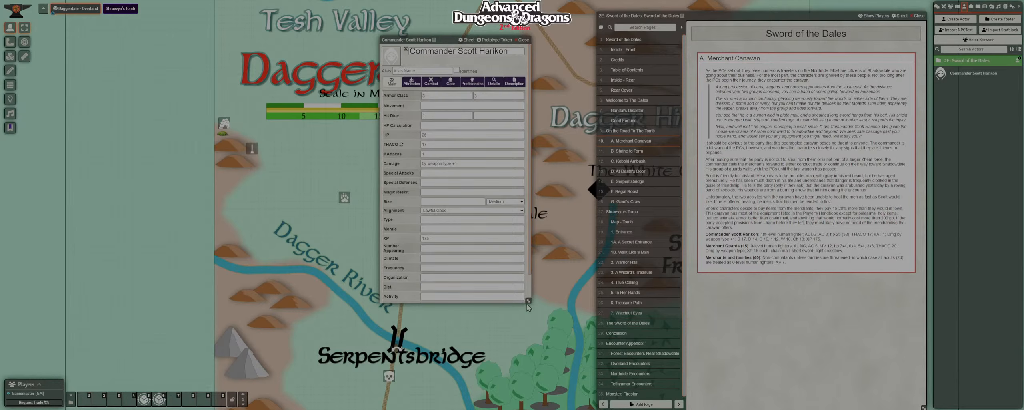
pyautogui.moveTo(528, 301); pyautogui.dragTo(560, 355)
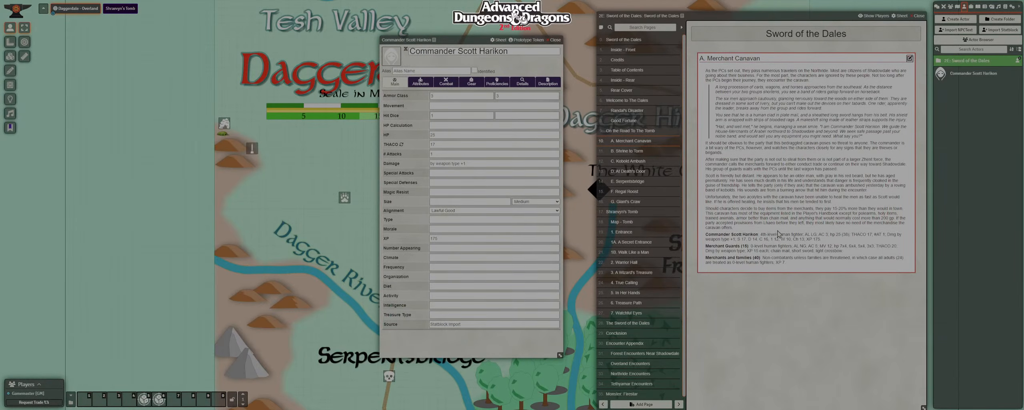
# Set the commander's Strength to 17, Dexterity to 14, Constitution to 16 and Intelligence to 12 from the journal's stat block.
pyautogui.moveTo(738, 239); pyautogui.dragTo(790, 238)
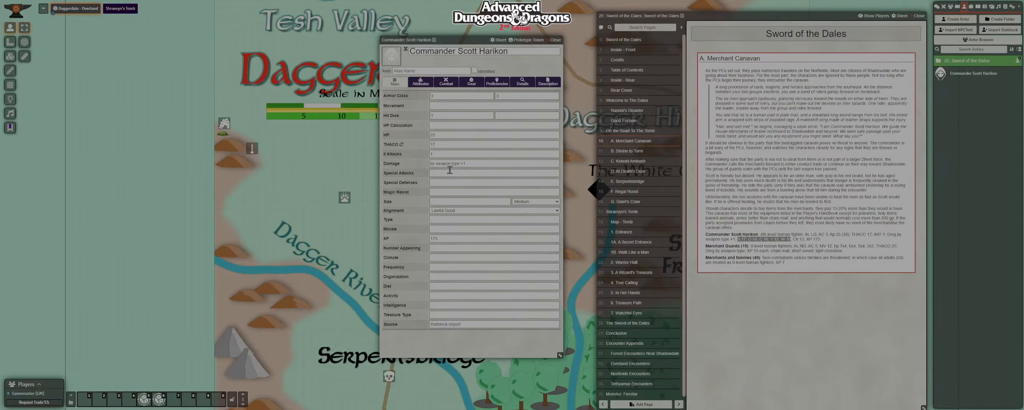
pyautogui.click(420, 81)
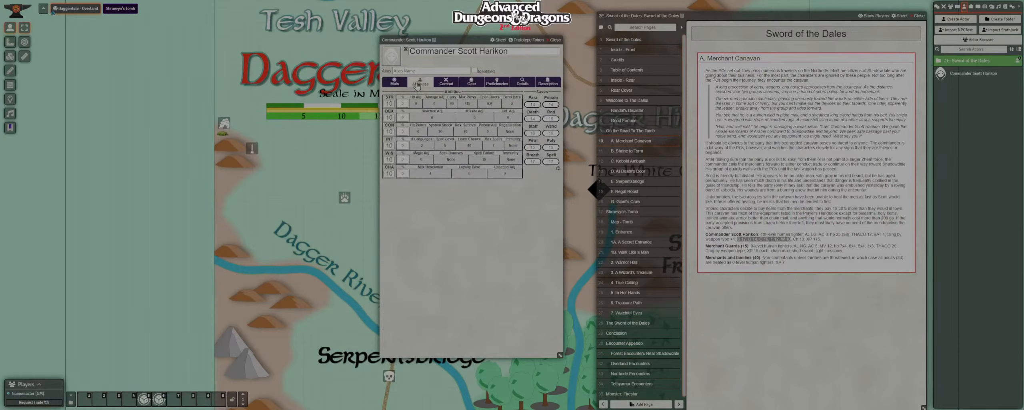
pyautogui.click(390, 104)
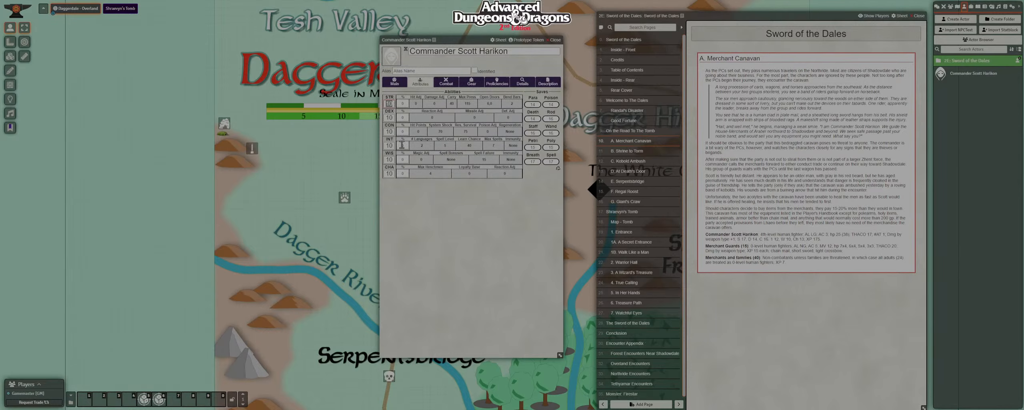
pyautogui.click(387, 117)
pyautogui.write('14')
pyautogui.click(390, 131)
pyautogui.write('1')
pyautogui.click(394, 144)
pyautogui.write('12')
pyautogui.click(769, 238)
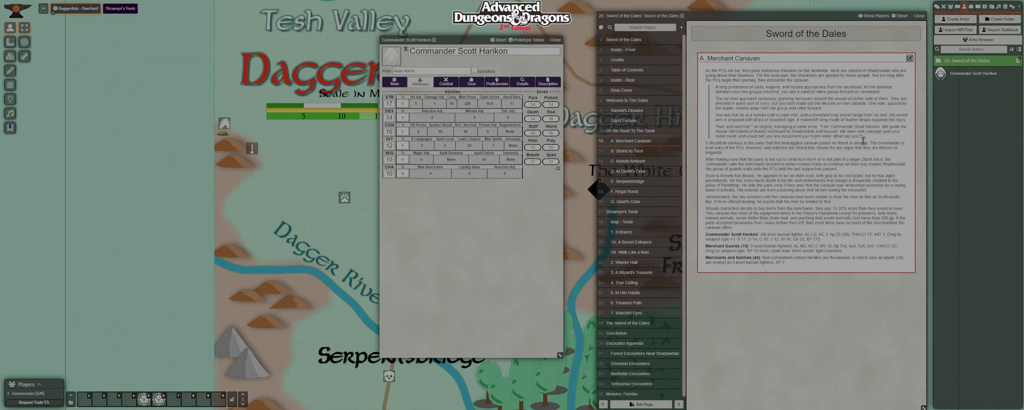
# Edit the commander's stat block text on the A. Merchant Canavan page, save it and close the page editor.
pyautogui.click(909, 59)
pyautogui.scroll(-5, 511, 260)
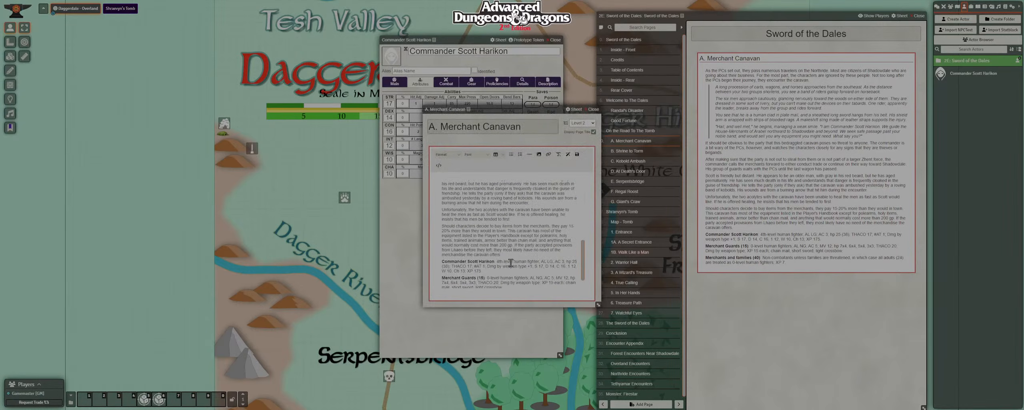
pyautogui.scroll(-1, 480, 269)
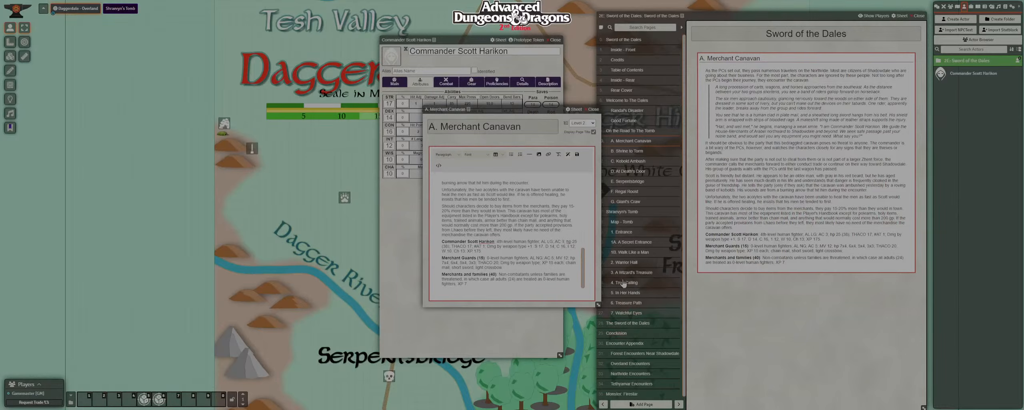
pyautogui.click(577, 154)
pyautogui.click(592, 109)
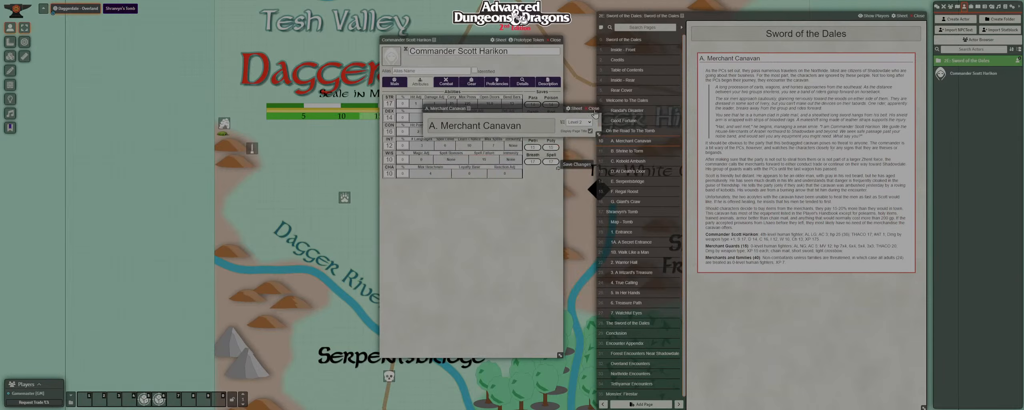
# Set the commander's Charisma to 13.
pyautogui.click(392, 159)
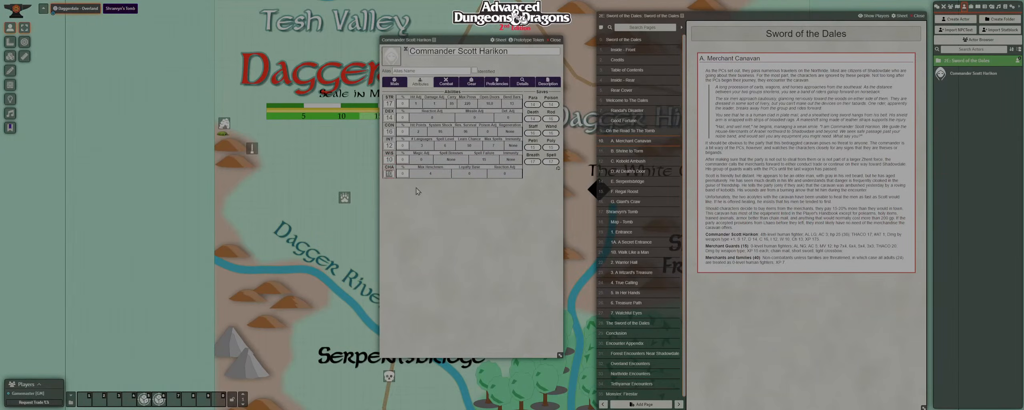
pyautogui.write('13')
pyautogui.press('Tab')
# Set the commander's Hit Dice to 4 and HP Calculation to 4d10.
pyautogui.click(394, 82)
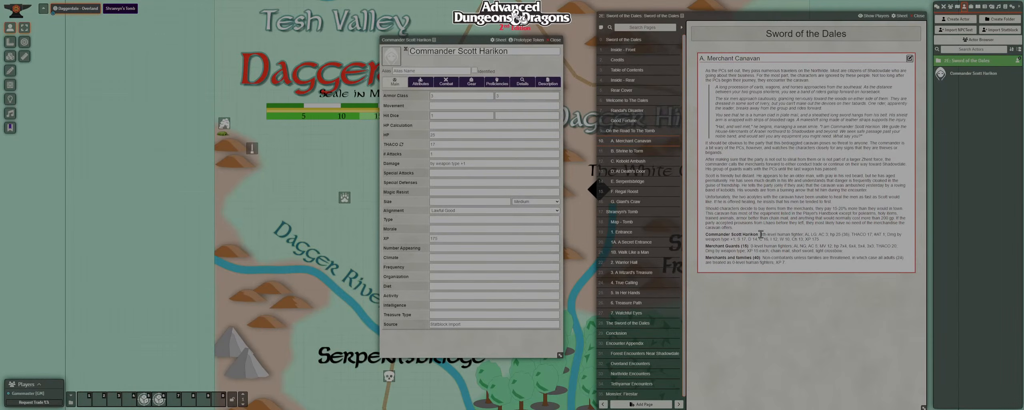
pyautogui.moveTo(760, 234); pyautogui.dragTo(776, 233)
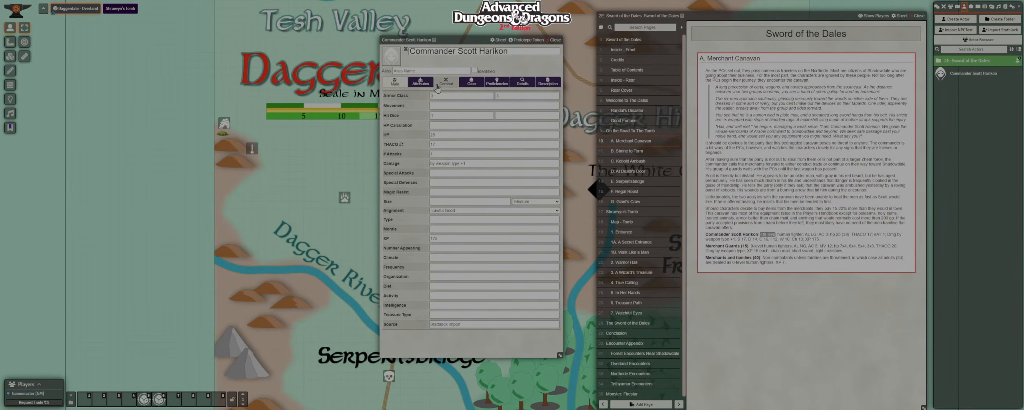
pyautogui.doubleClick(432, 116)
pyautogui.write('4')
pyautogui.press('Tab')
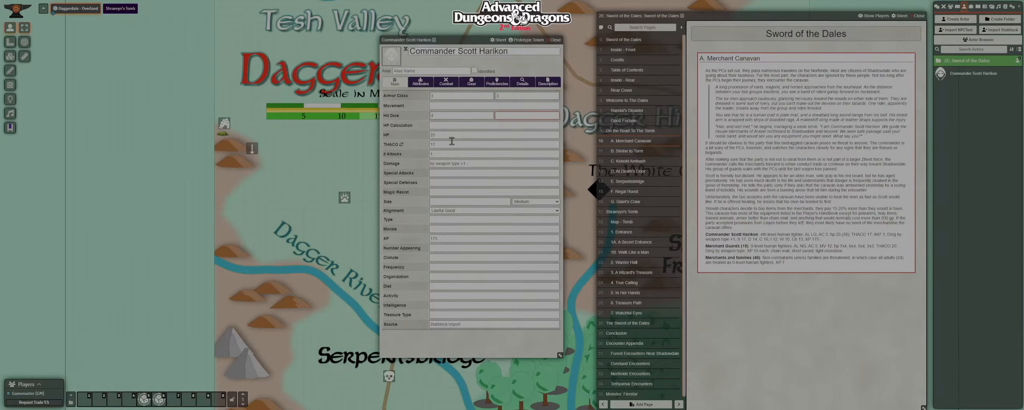
pyautogui.press('Tab')
pyautogui.write('4d10')
pyautogui.press('Tab')
pyautogui.click(441, 124)
# Recalculate the commander's saving throws from the current hit dice and return to the main stats.
pyautogui.click(424, 84)
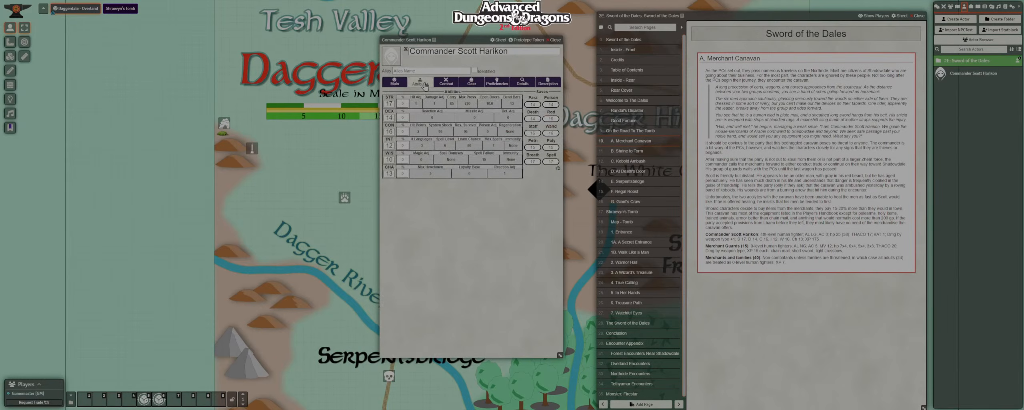
pyautogui.click(390, 85)
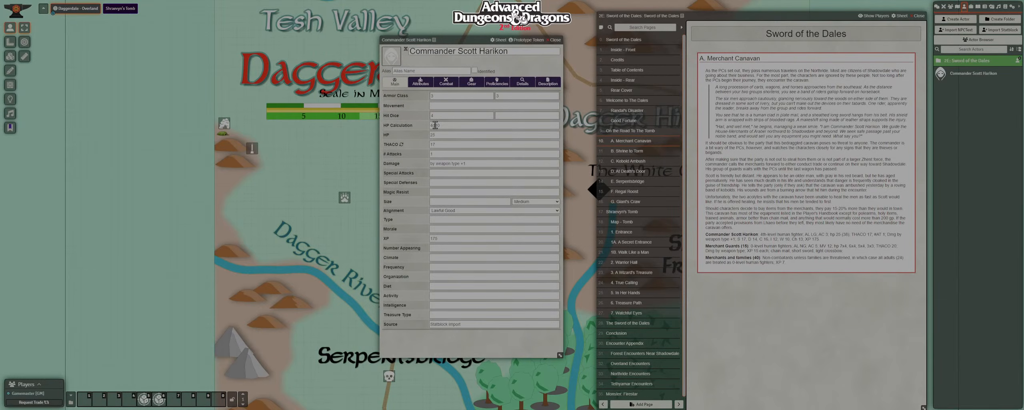
pyautogui.click(420, 83)
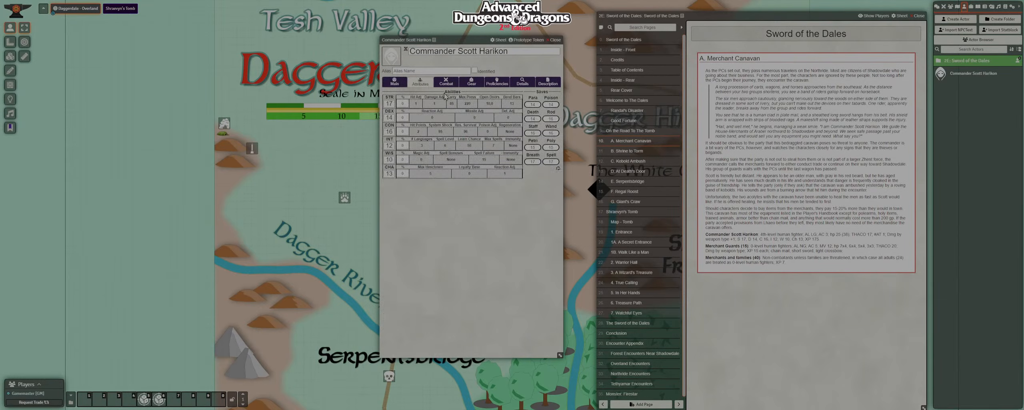
pyautogui.click(558, 169)
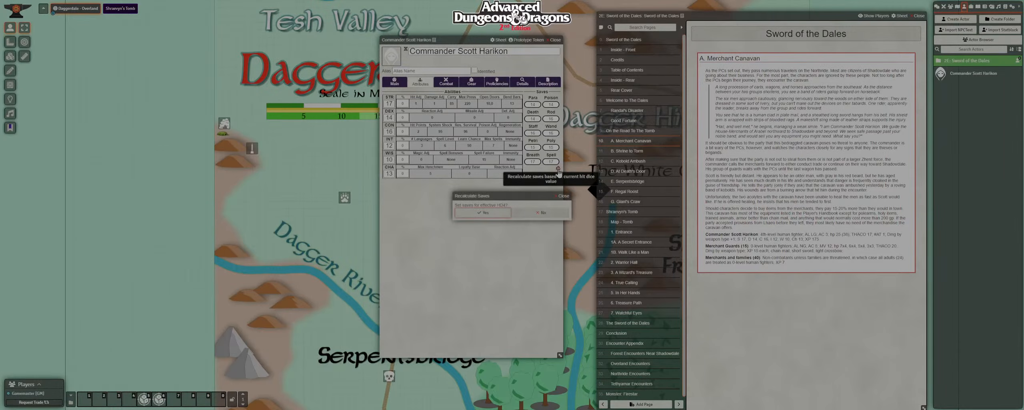
pyautogui.click(505, 211)
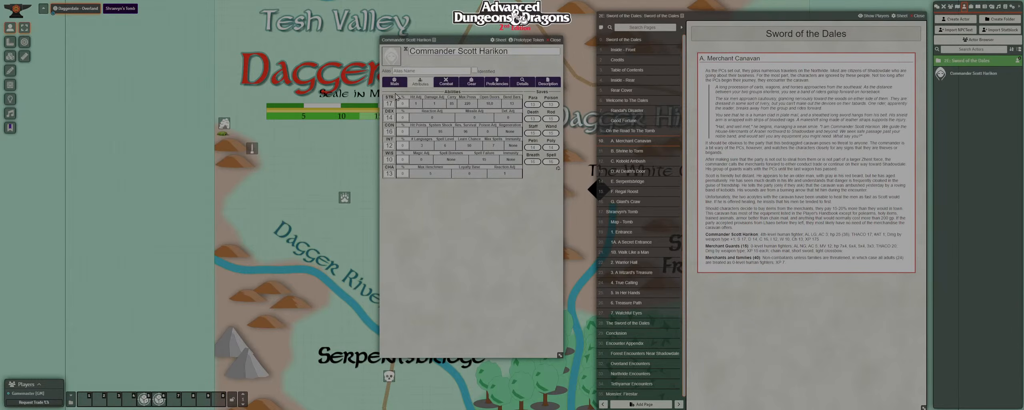
pyautogui.click(395, 82)
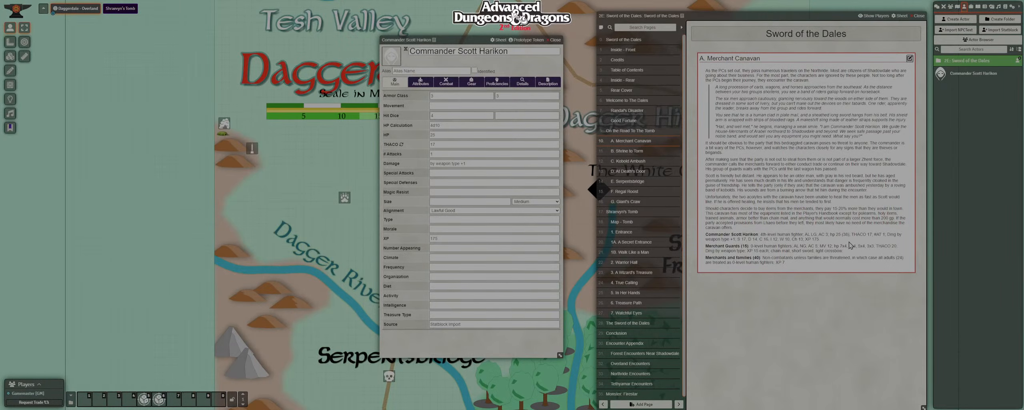
# Open the Item Browser, enlarge it to check which items and sources it offers, and close all open windows.
pyautogui.click(971, 7)
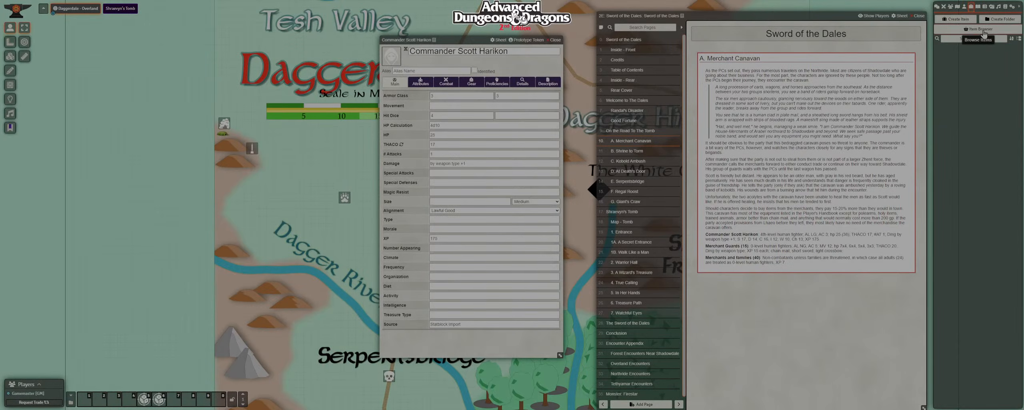
pyautogui.click(978, 29)
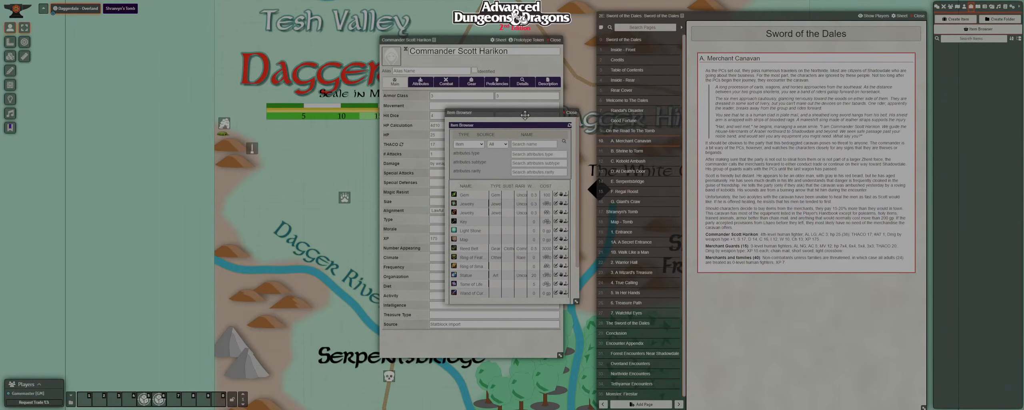
pyautogui.moveTo(521, 112); pyautogui.dragTo(201, 25)
pyautogui.moveTo(255, 214); pyautogui.dragTo(328, 378)
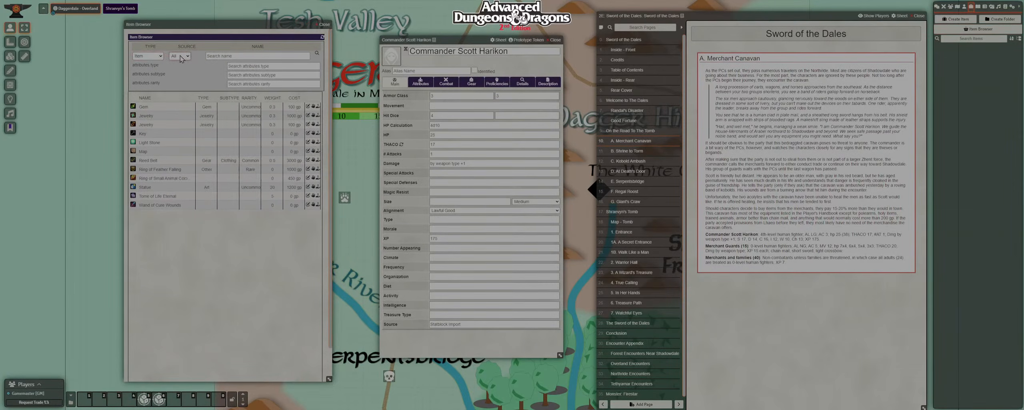
pyautogui.click(324, 25)
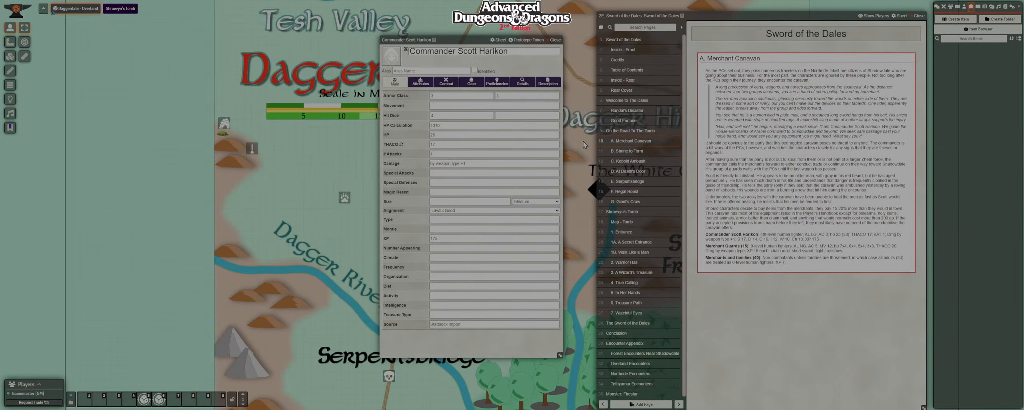
pyautogui.press('Escape')
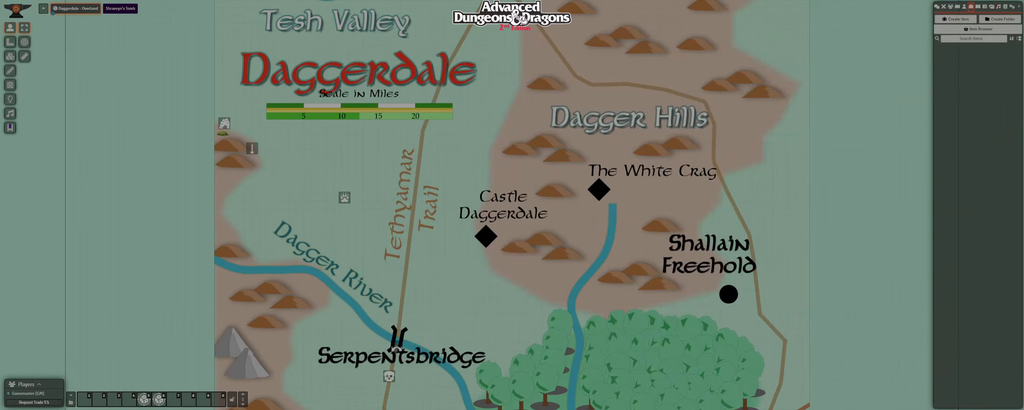
# Activate the AD&D 2E Players Handbook and AD&D 2E Dungeon Masters Guide modules, save the module settings and reload the application.
pyautogui.click(1012, 6)
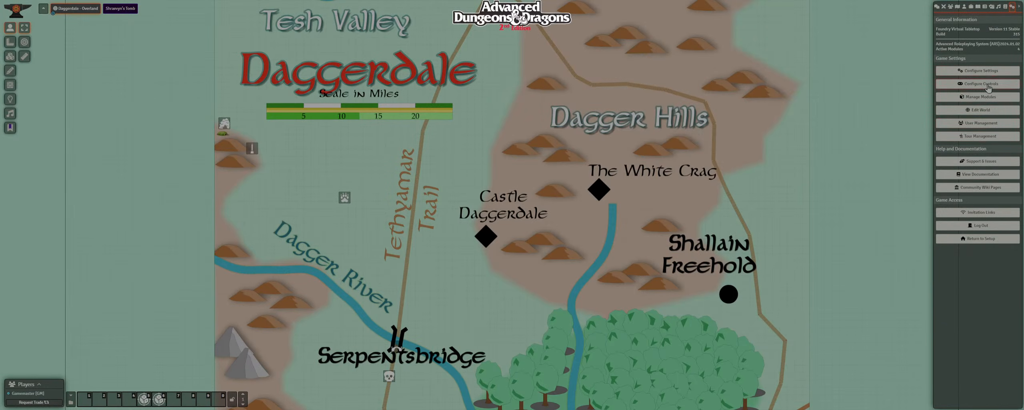
pyautogui.click(987, 97)
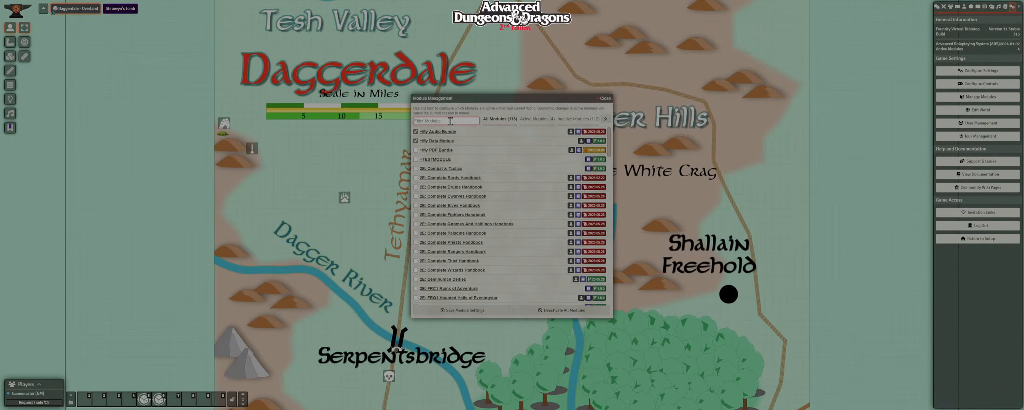
pyautogui.write('play')
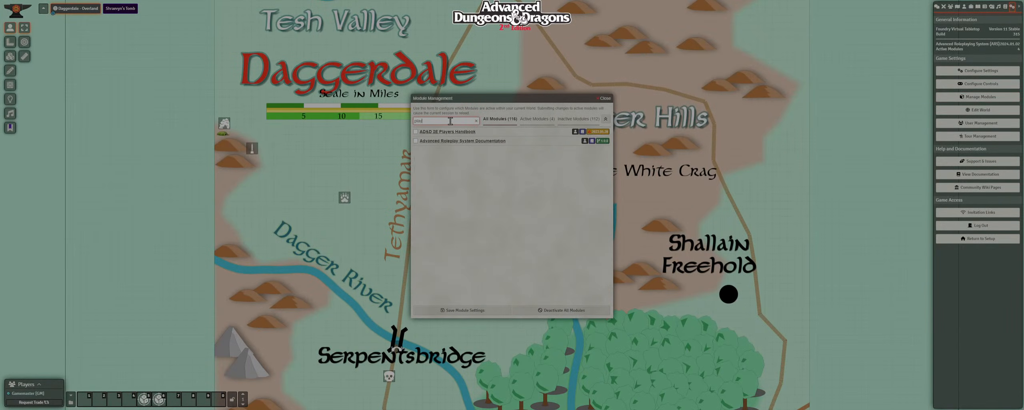
pyautogui.click(415, 132)
pyautogui.moveTo(439, 121); pyautogui.dragTo(401, 124)
pyautogui.click(416, 131)
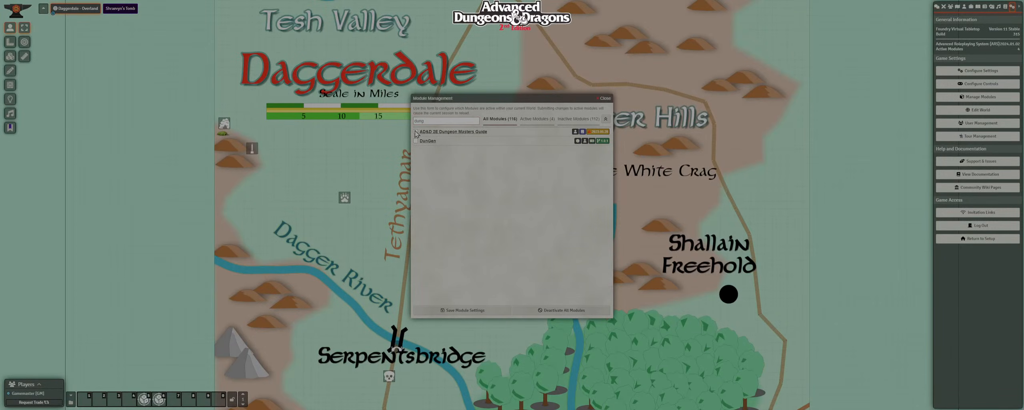
pyautogui.click(459, 311)
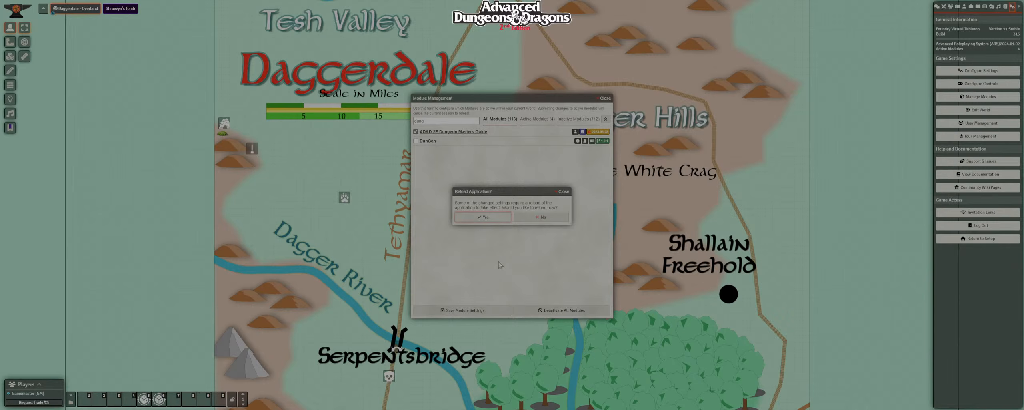
pyautogui.click(494, 223)
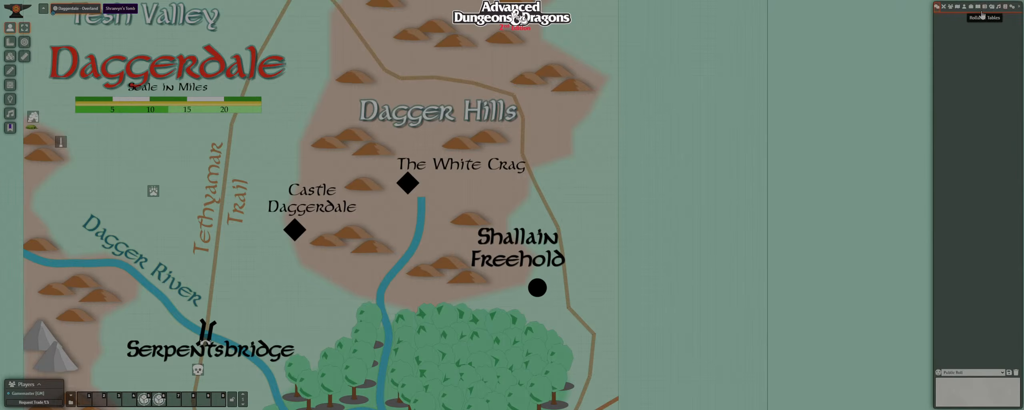
# Open the commander's NPC sheet from the actors list and move it clear of the space for the journal.
pyautogui.click(965, 7)
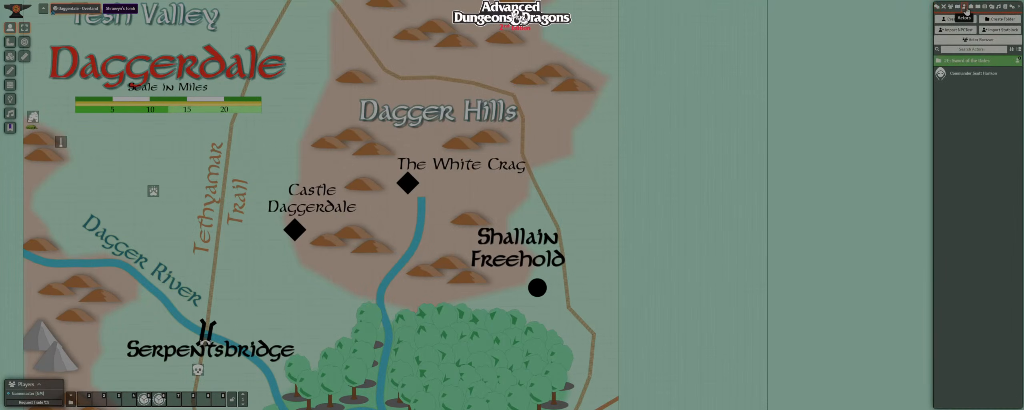
pyautogui.click(975, 73)
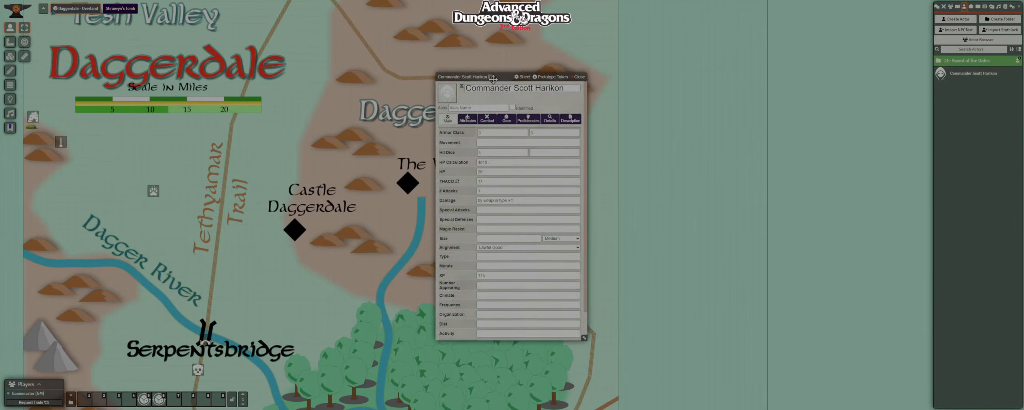
pyautogui.moveTo(505, 76); pyautogui.dragTo(398, 59)
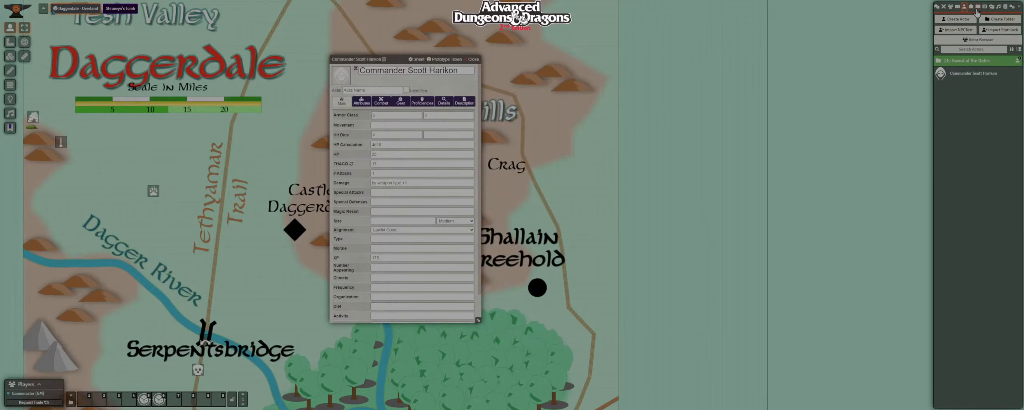
# Open the Sword of the Dales journal beside the sheet, enlarge it and show the A. Merchant Canavan page.
pyautogui.click(978, 7)
pyautogui.click(963, 57)
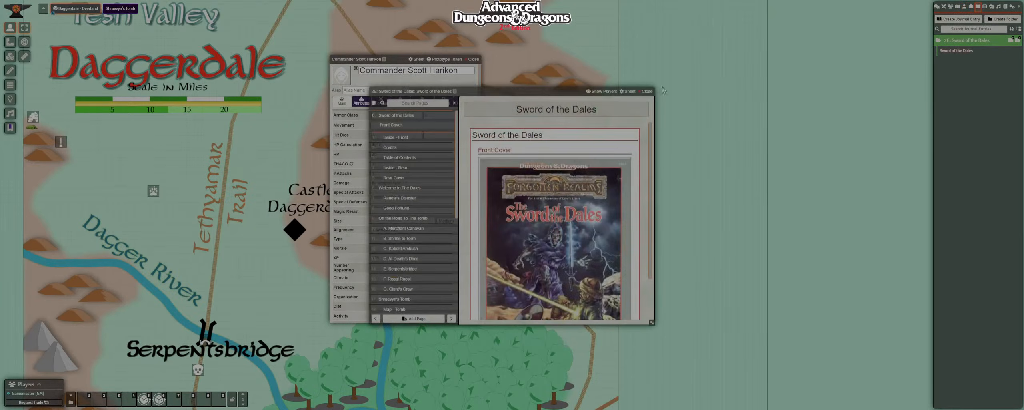
pyautogui.moveTo(528, 89); pyautogui.dragTo(736, 7)
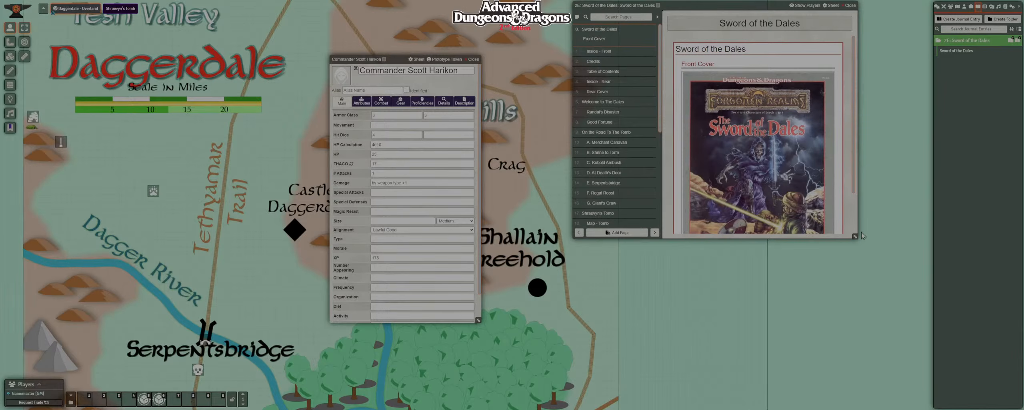
pyautogui.moveTo(855, 236); pyautogui.dragTo(923, 407)
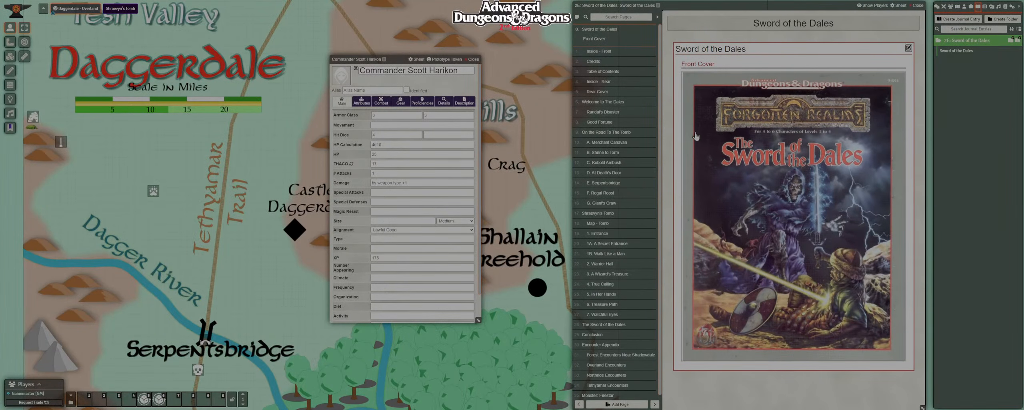
pyautogui.click(617, 141)
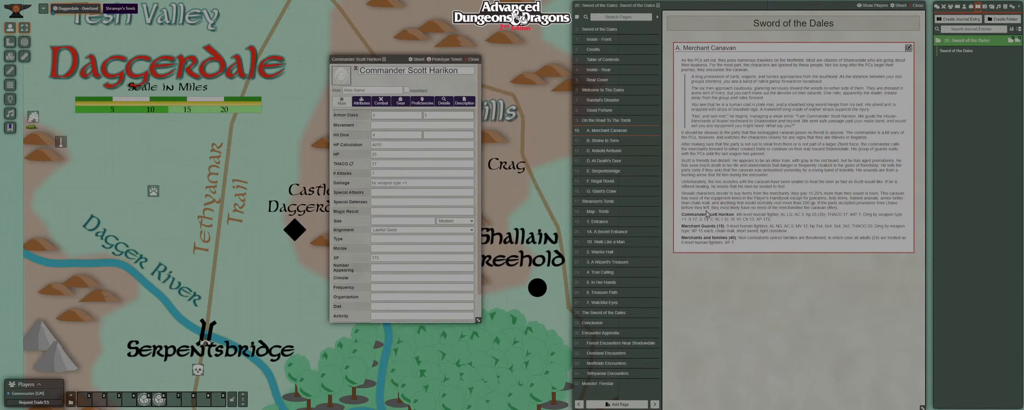
# View the full item list in the Item Browser, move the commander's sheet out from behind it and close the browser.
pyautogui.click(971, 8)
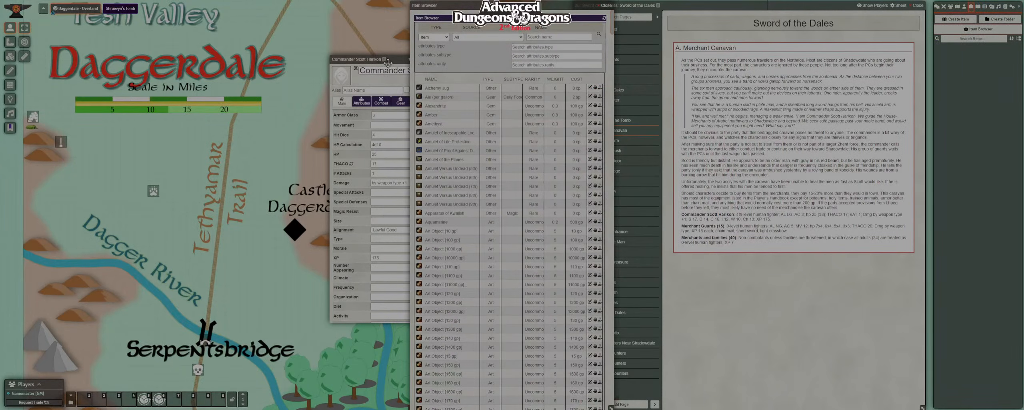
pyautogui.moveTo(375, 62); pyautogui.dragTo(279, 59)
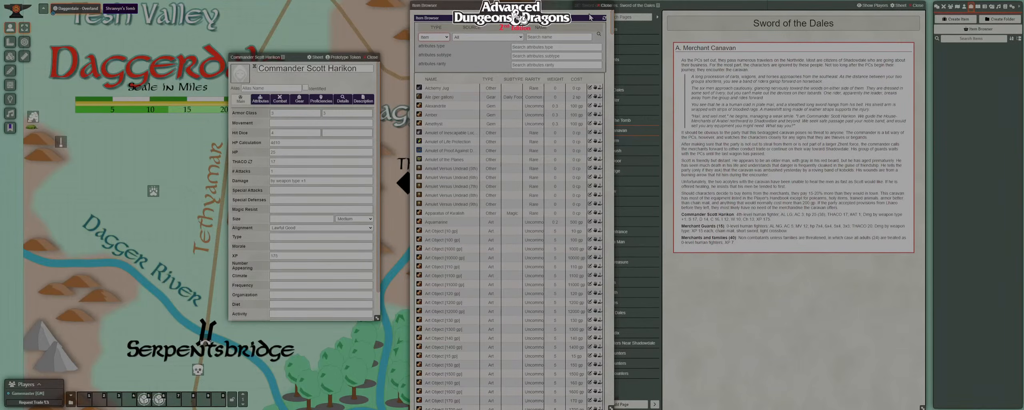
pyautogui.click(605, 6)
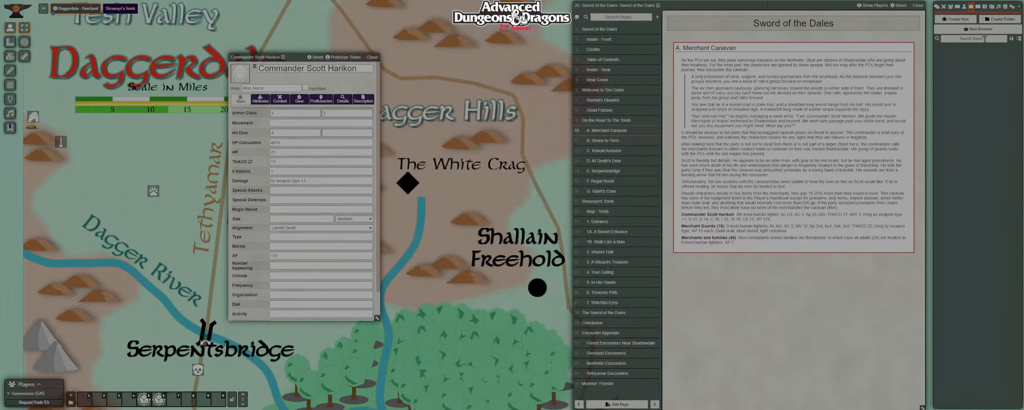
# Open the compendium packs in a widened window and add 2E Players Handbook Items and 2E Dungeon Masters Guide Items to hotbar slots 2 and 3.
pyautogui.rightClick(1008, 11)
pyautogui.scroll(-4, 549, 252)
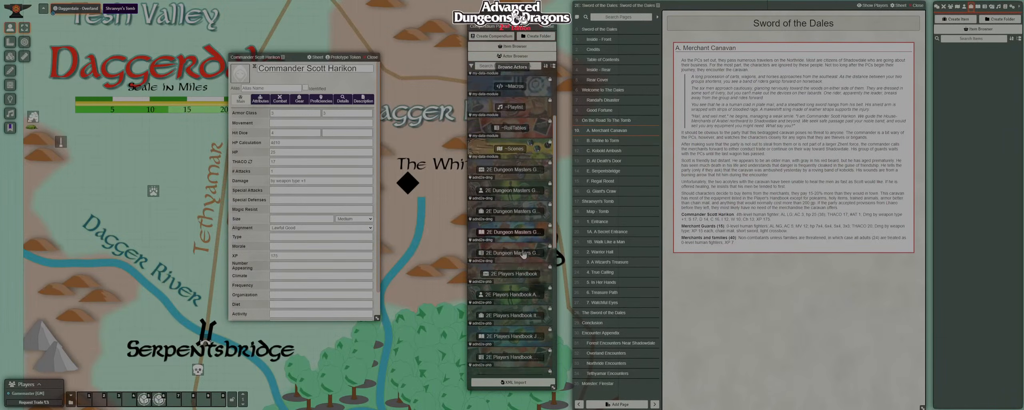
pyautogui.moveTo(553, 389); pyautogui.dragTo(627, 389)
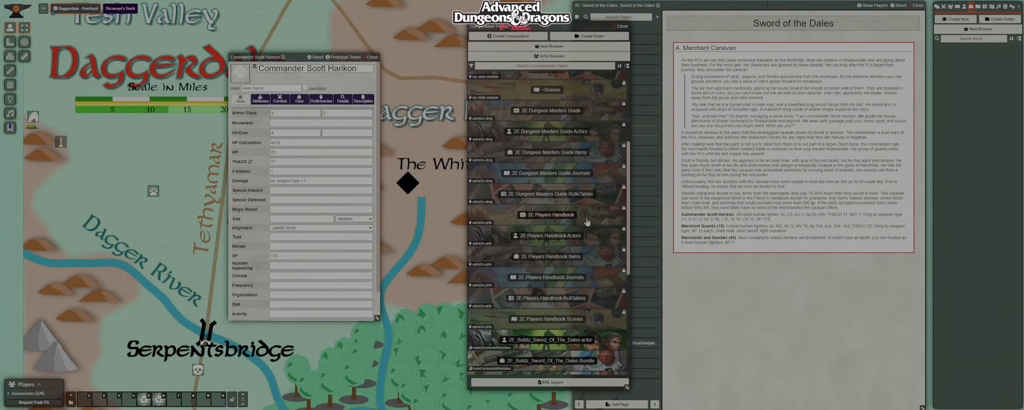
pyautogui.click(572, 258)
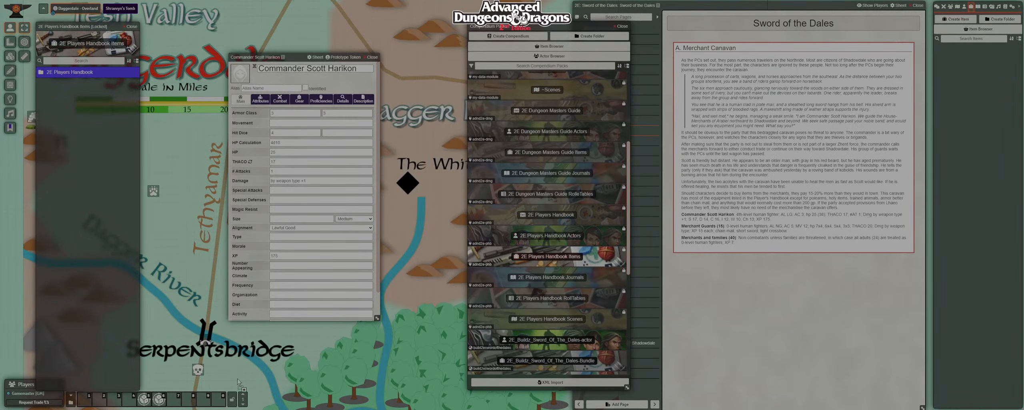
pyautogui.moveTo(103, 405); pyautogui.dragTo(101, 401)
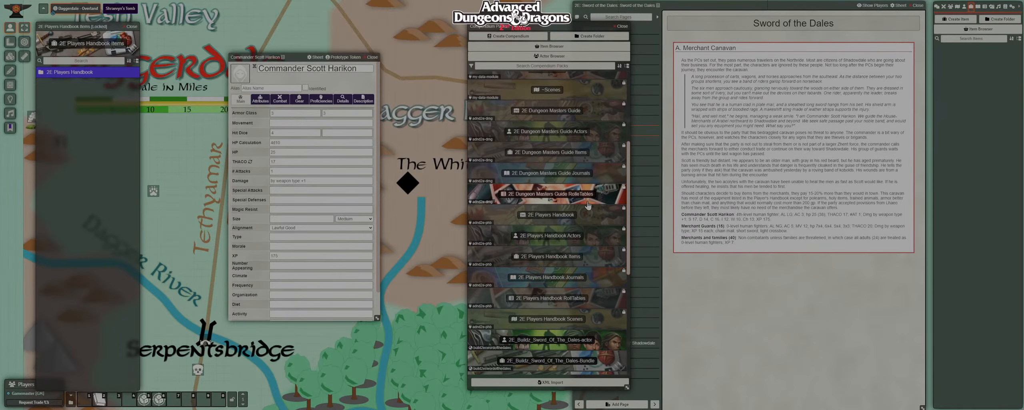
pyautogui.moveTo(577, 156); pyautogui.dragTo(503, 198)
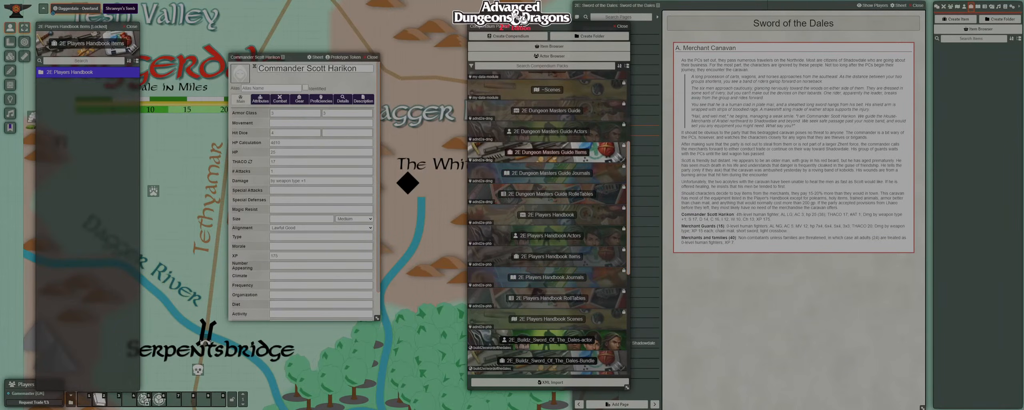
pyautogui.moveTo(116, 405); pyautogui.dragTo(116, 405)
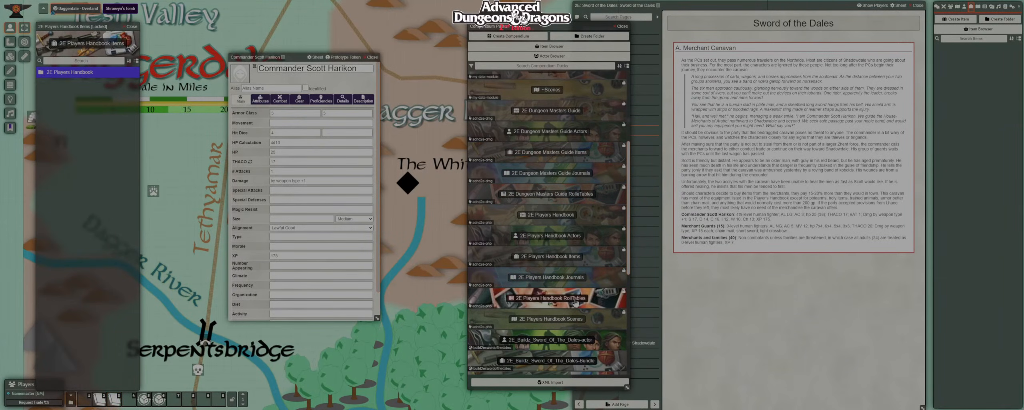
# Check the remaining compendium packs, close the windows, activate the AD&D 2E Monstrous Manual module, save the module settings and reload.
pyautogui.scroll(-2, 576, 303)
pyautogui.scroll(-4, 576, 302)
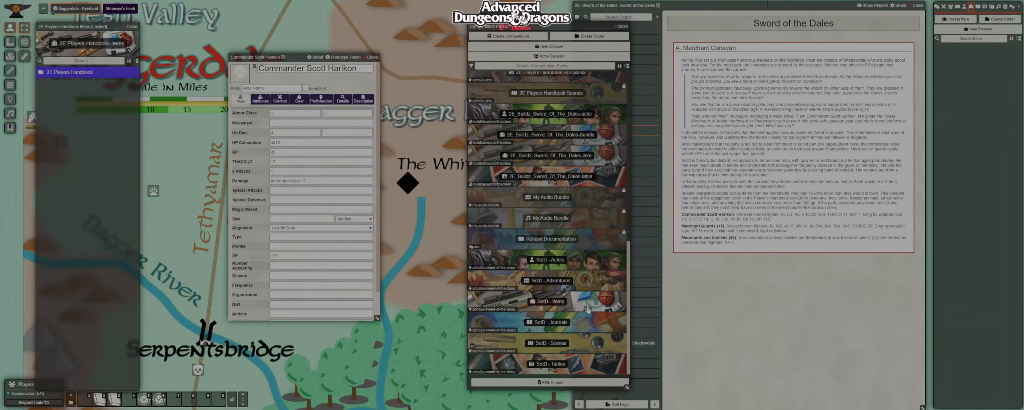
pyautogui.scroll(10, 589, 310)
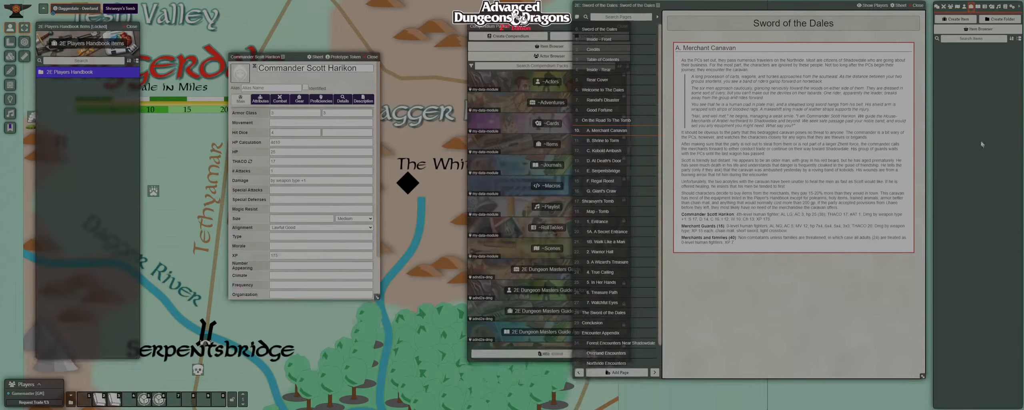
pyautogui.press('Escape')
pyautogui.click(1012, 7)
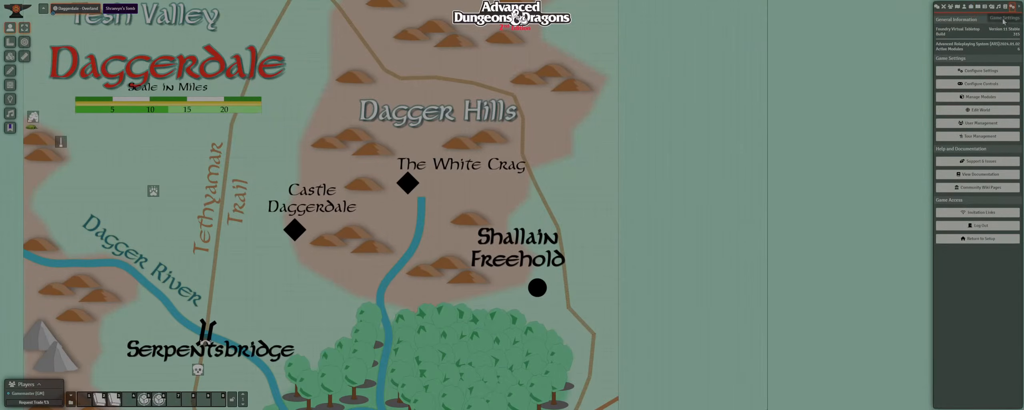
pyautogui.click(981, 97)
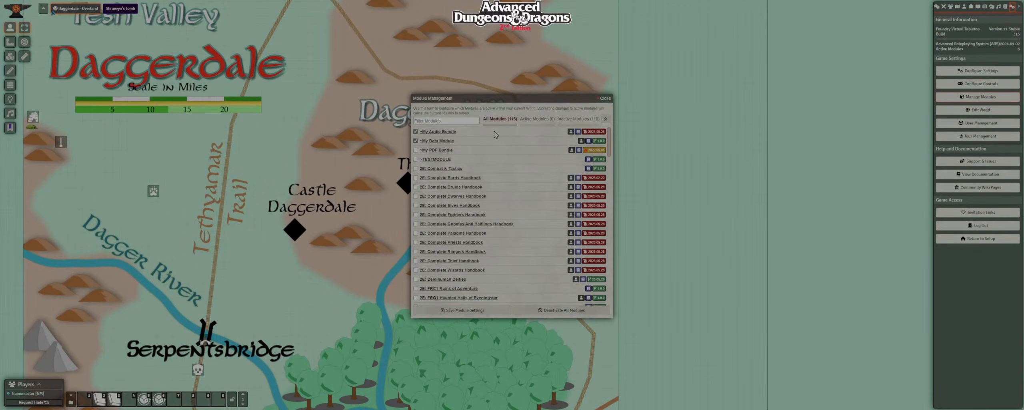
pyautogui.click(450, 120)
pyautogui.write('mon')
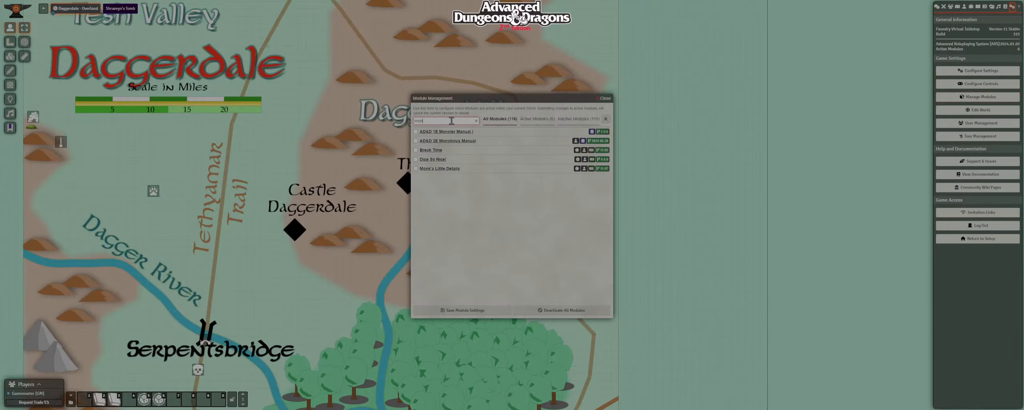
pyautogui.click(416, 141)
pyautogui.click(466, 311)
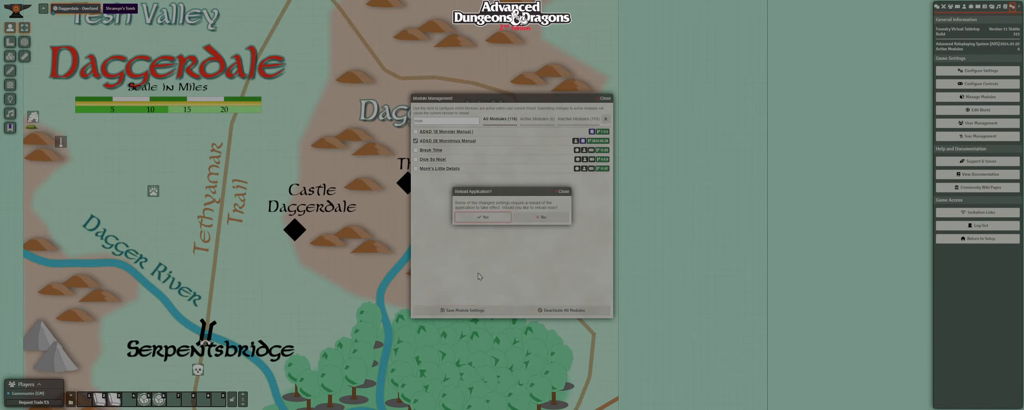
pyautogui.click(485, 218)
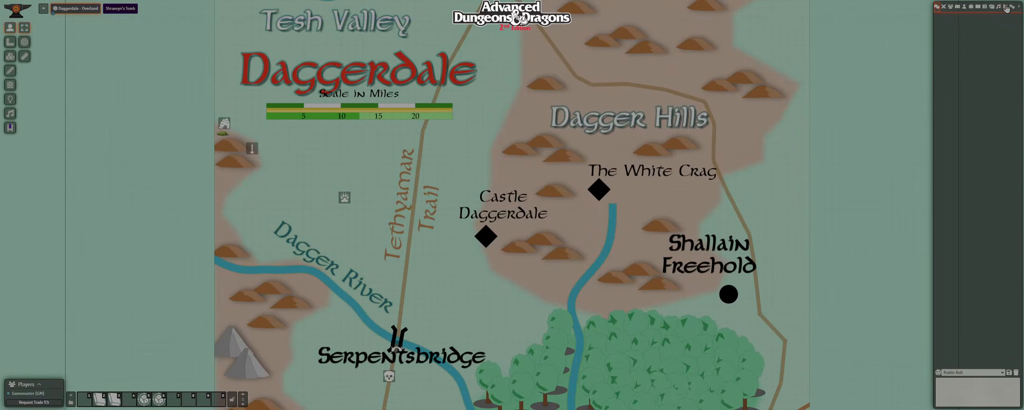
# Open the compendium packs in a widened window and add AD&D 2E Monstrous Manual - Actors to hotbar slot 1.
pyautogui.rightClick(1007, 8)
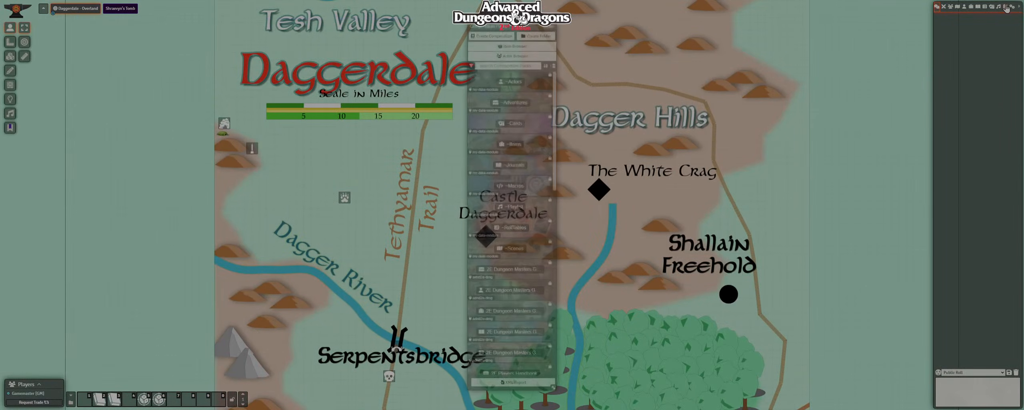
pyautogui.moveTo(554, 390); pyautogui.dragTo(622, 389)
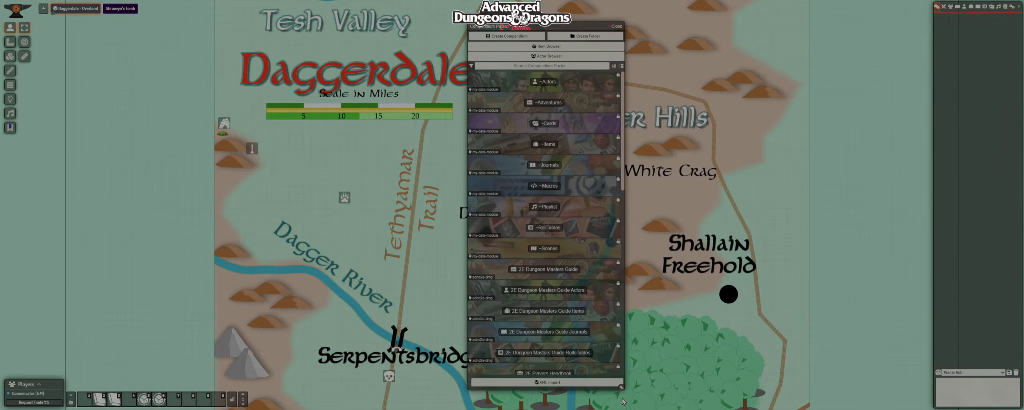
pyautogui.scroll(-6, 592, 197)
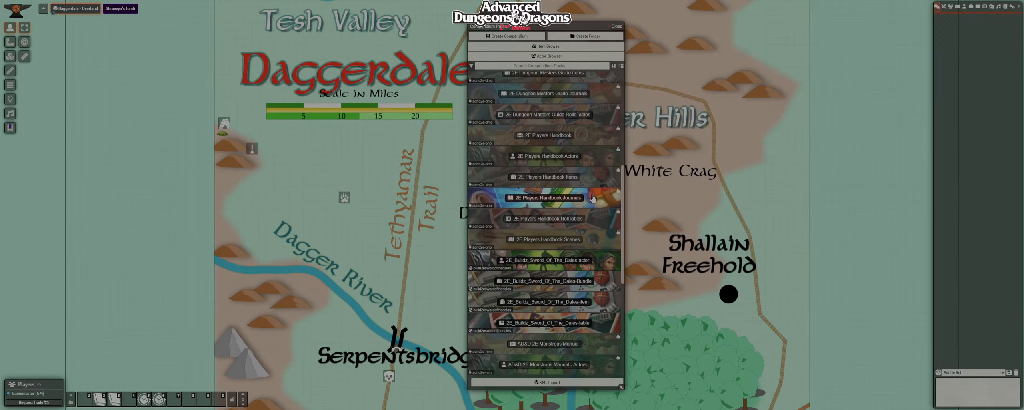
pyautogui.scroll(-4, 581, 196)
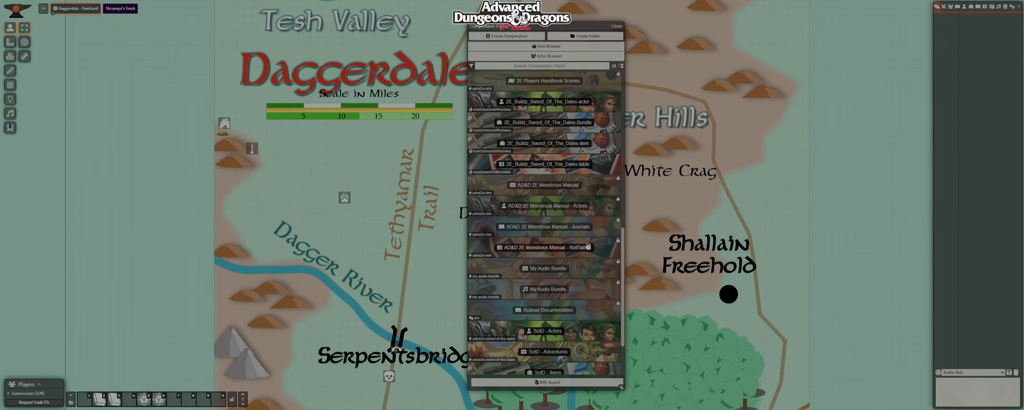
pyautogui.moveTo(82, 401); pyautogui.dragTo(85, 400)
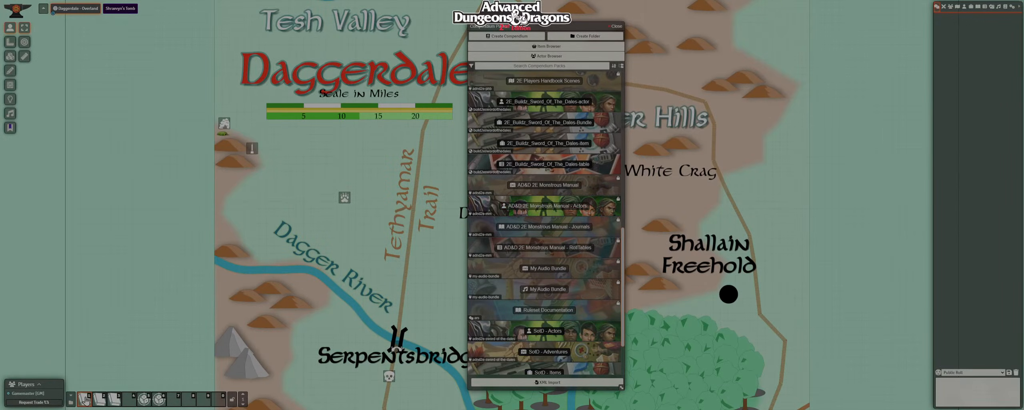
# Open the Monstrous Manual actors, Players Handbook items and Dungeon Masters Guide items from the hotbar and expand each one's main folder.
pyautogui.click(84, 400)
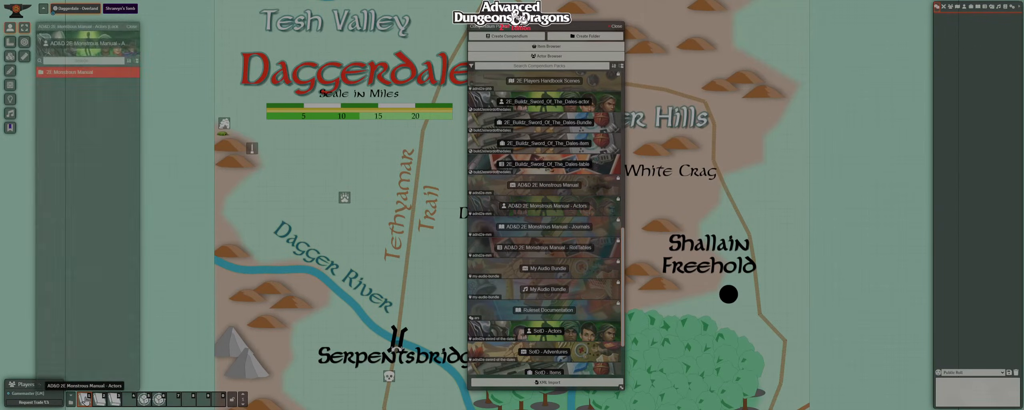
pyautogui.click(100, 71)
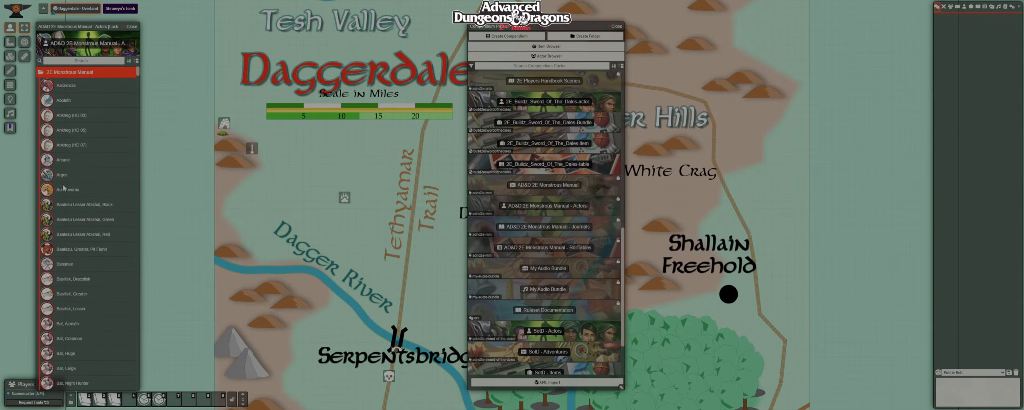
pyautogui.click(99, 399)
pyautogui.click(90, 73)
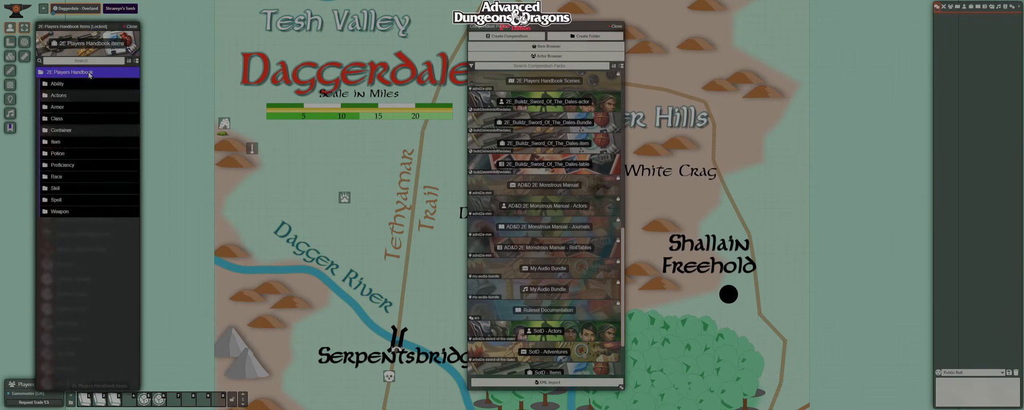
pyautogui.click(115, 400)
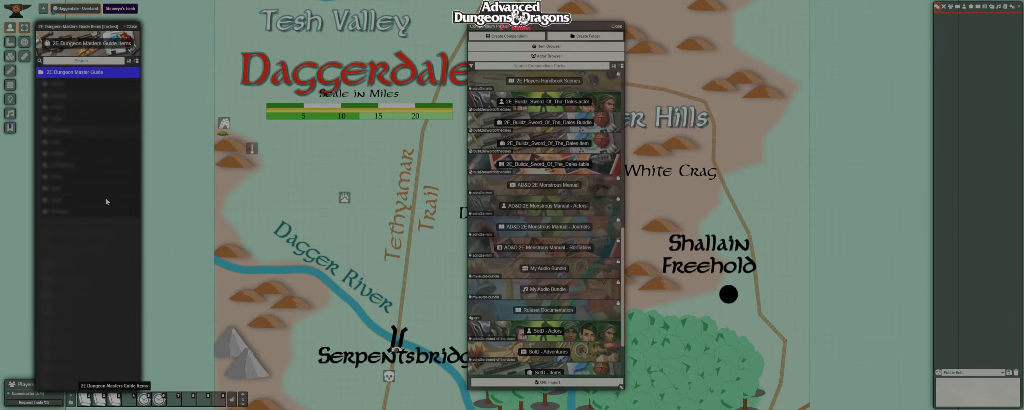
pyautogui.click(99, 72)
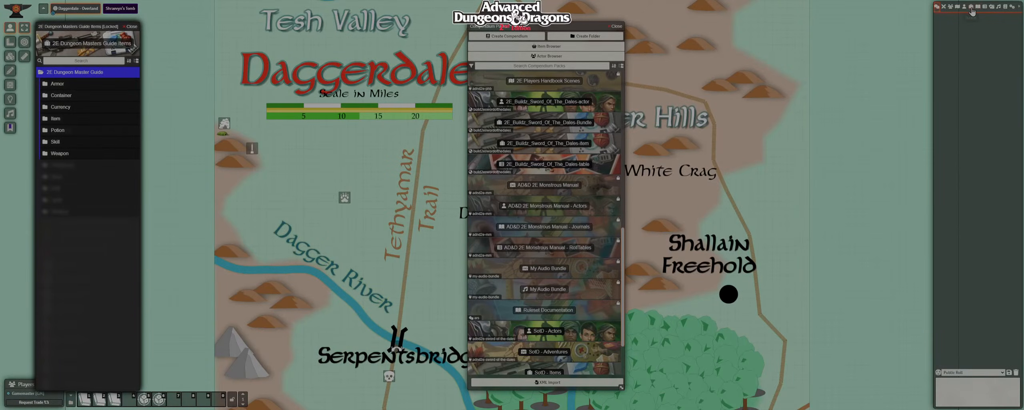
# View the item list in the Item Browser and the NPC list in the Actor Browser, and close all open windows.
pyautogui.click(971, 6)
pyautogui.click(973, 29)
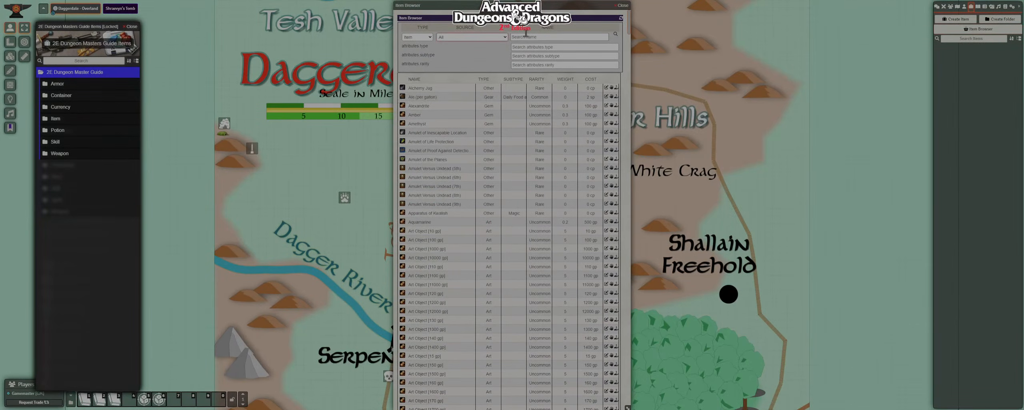
pyautogui.click(622, 6)
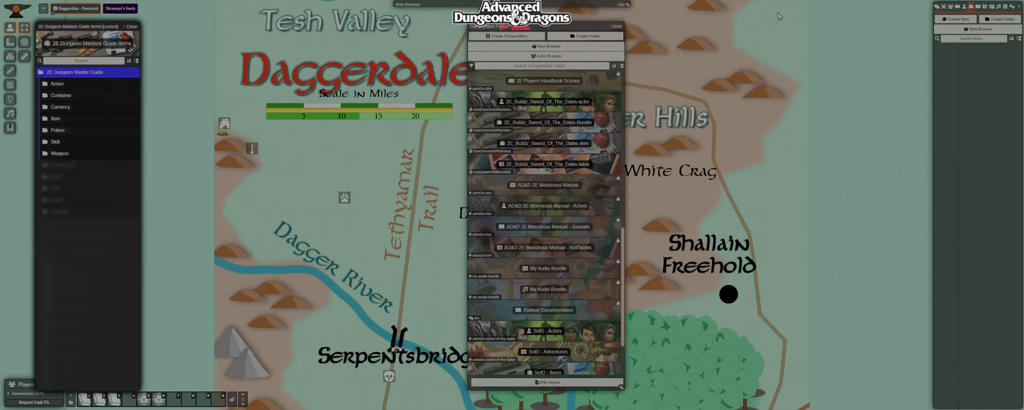
pyautogui.click(964, 7)
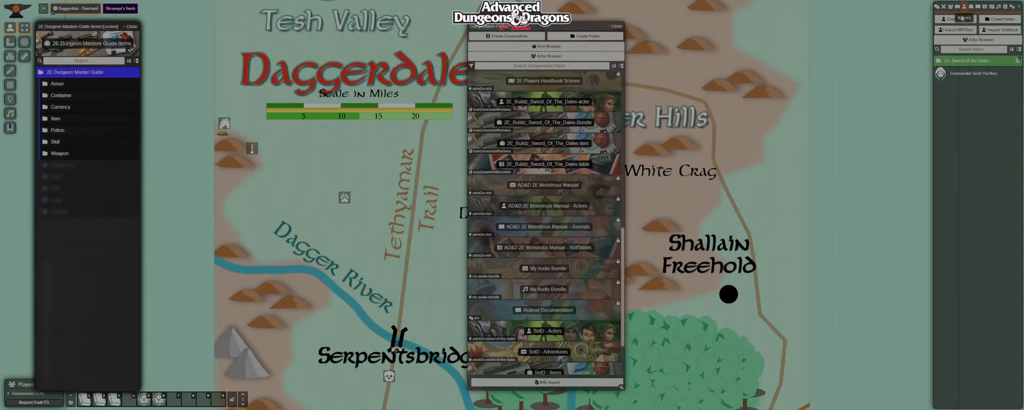
pyautogui.click(957, 41)
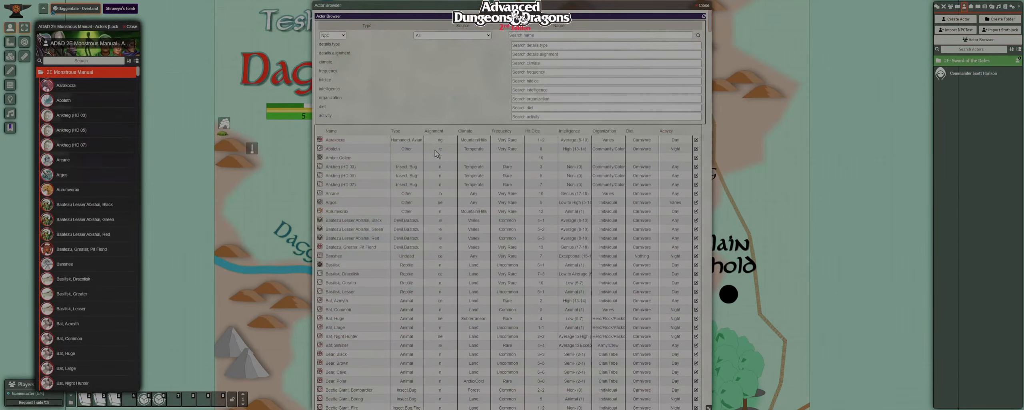
pyautogui.scroll(-10, 448, 173)
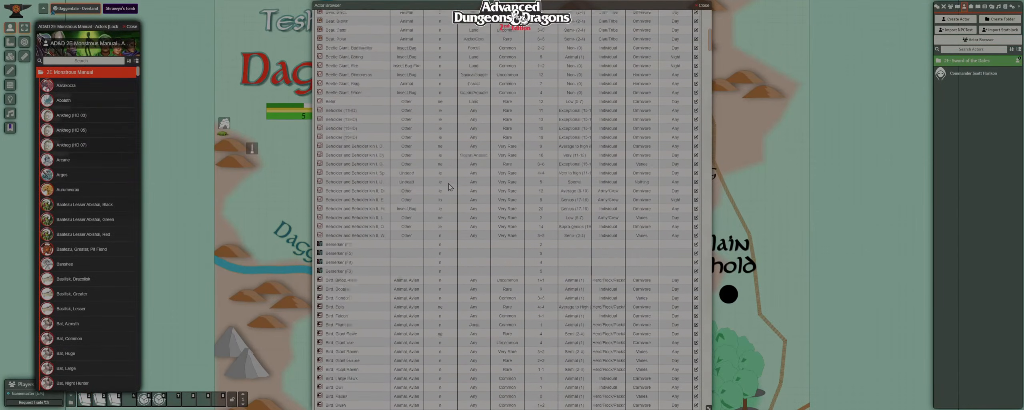
pyautogui.scroll(10, 449, 187)
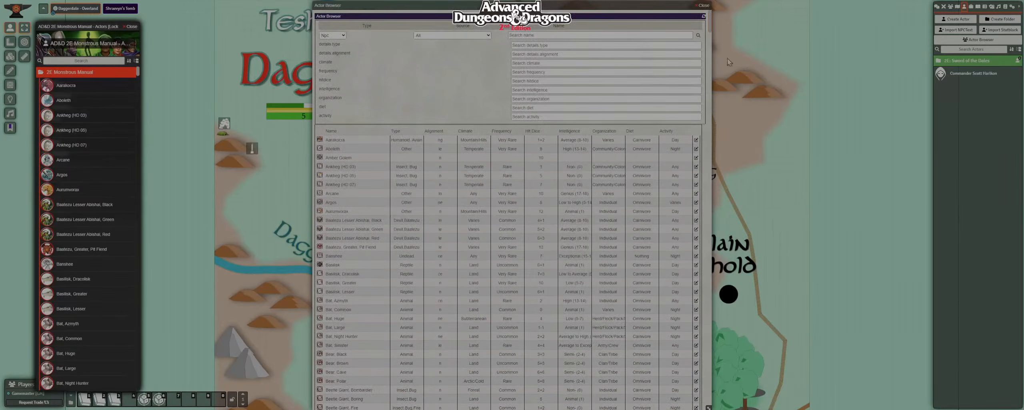
pyautogui.press('Escape')
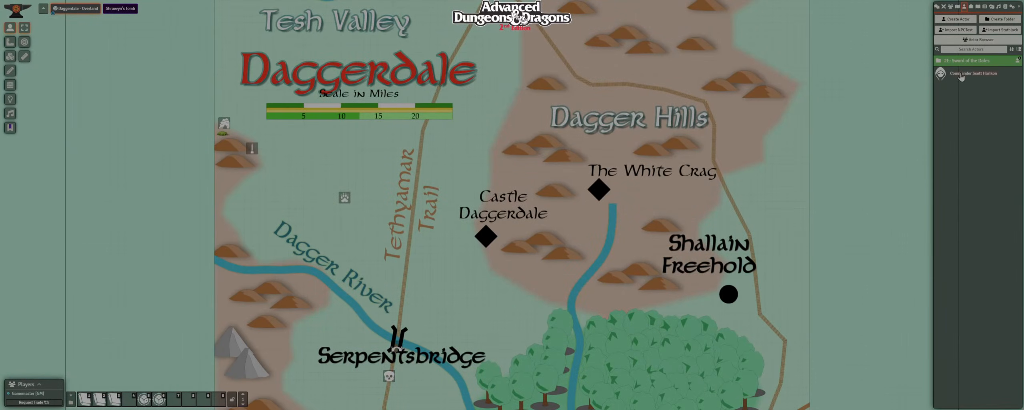
# Open the commander's sheet and the enlarged Sword of the Dales journal side by side, showing the A. Merchant Canavan page.
pyautogui.click(961, 74)
pyautogui.moveTo(569, 74); pyautogui.dragTo(491, 72)
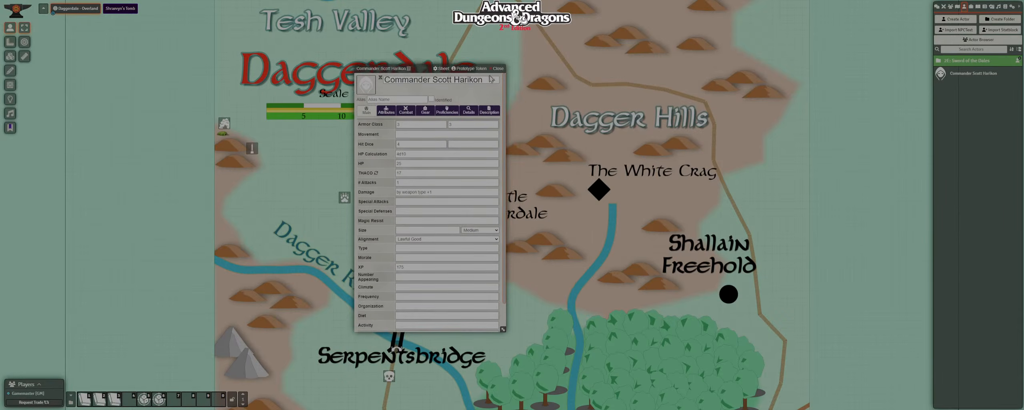
pyautogui.click(978, 7)
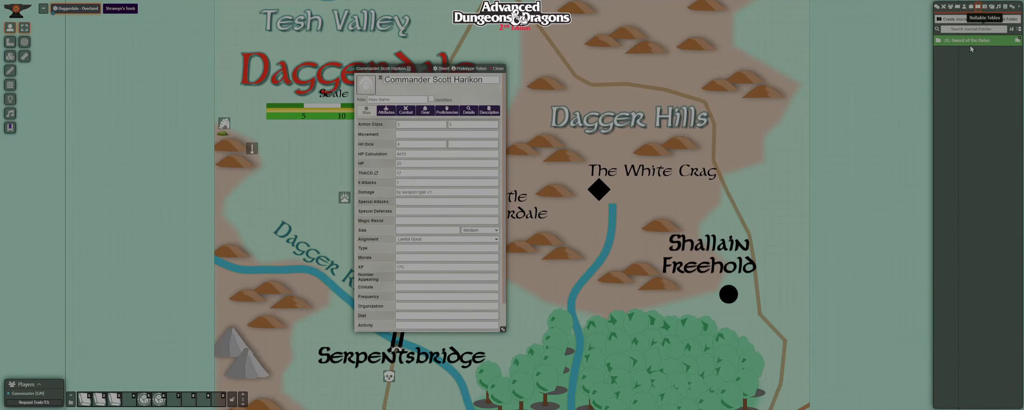
pyautogui.click(970, 41)
pyautogui.click(964, 50)
pyautogui.moveTo(554, 85); pyautogui.dragTo(818, 5)
pyautogui.moveTo(915, 236); pyautogui.dragTo(923, 407)
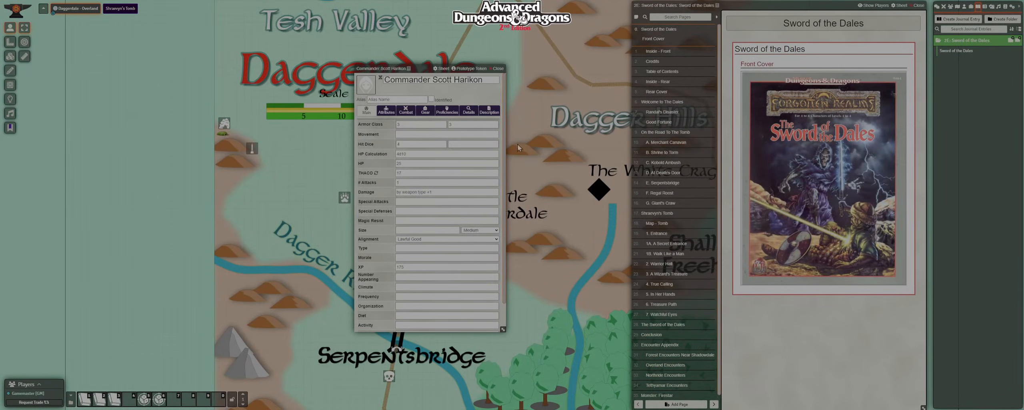
pyautogui.moveTo(420, 68); pyautogui.dragTo(498, 133)
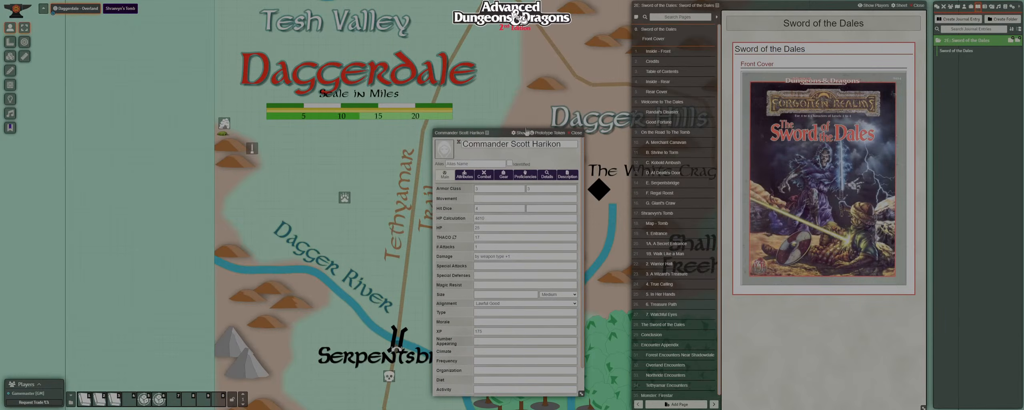
pyautogui.click(674, 142)
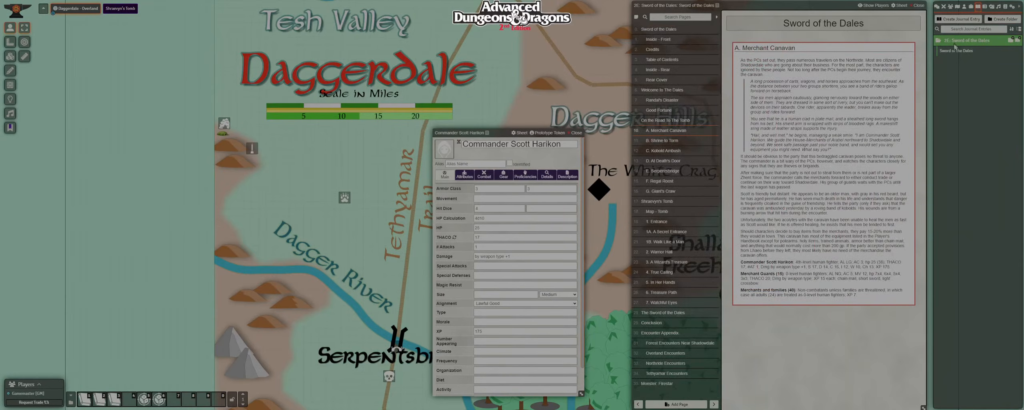
# Search the 2E Players Handbook Items for "longs", add the Longsword to the commander and check his gear and combat entries.
pyautogui.press('1')
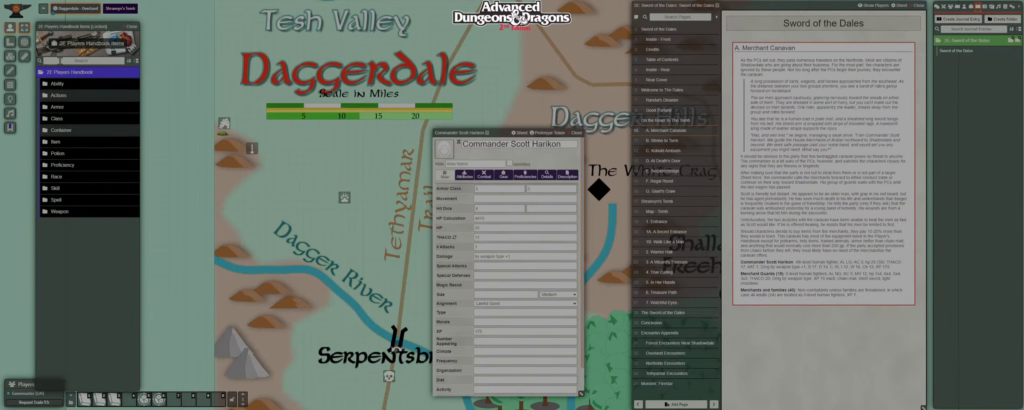
pyautogui.write('longs')
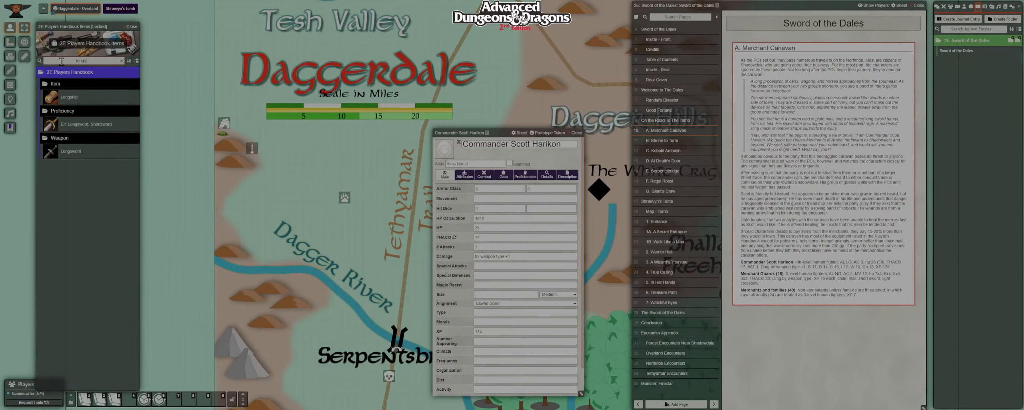
pyautogui.moveTo(70, 154); pyautogui.dragTo(497, 220)
pyautogui.click(504, 175)
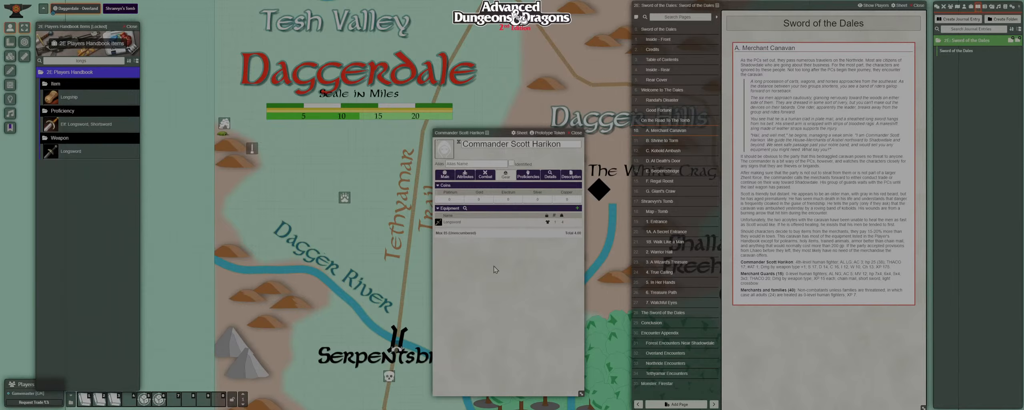
pyautogui.click(486, 175)
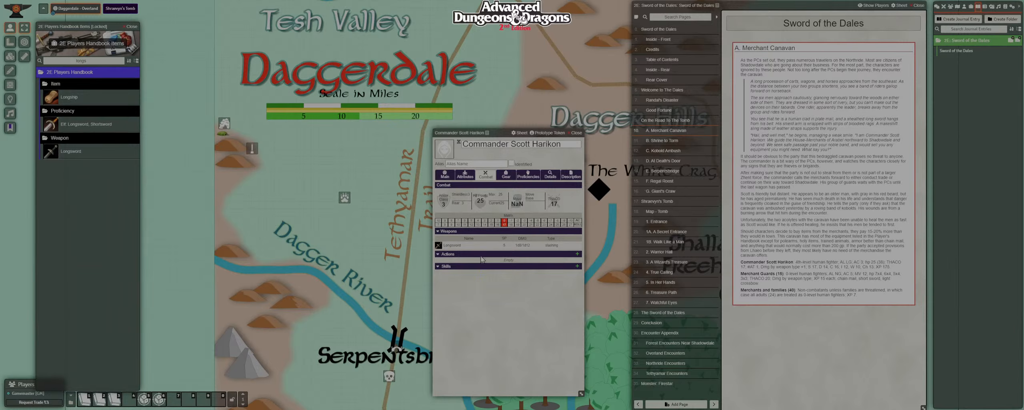
# Add a new combat action to the commander, name it Attack and set its type to Melee.
pyautogui.click(577, 254)
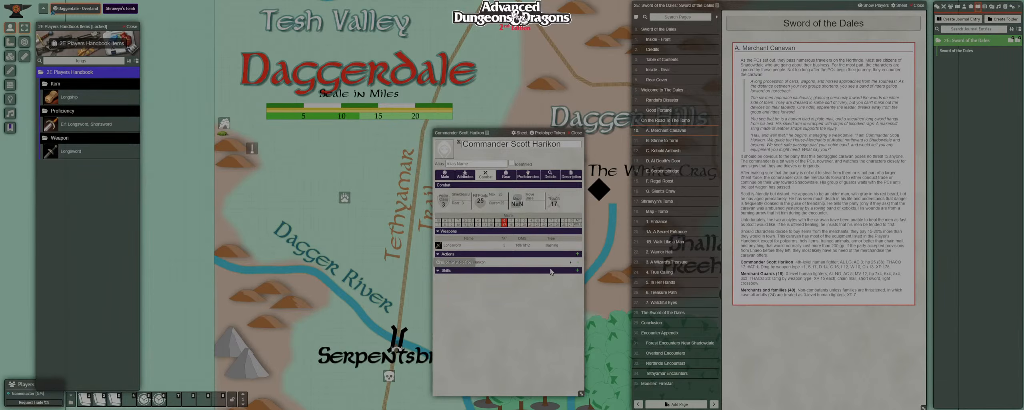
pyautogui.click(577, 262)
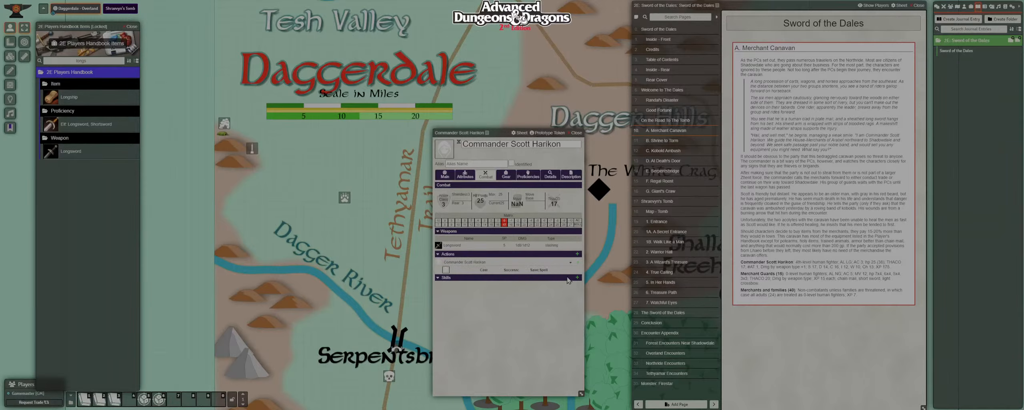
pyautogui.click(574, 270)
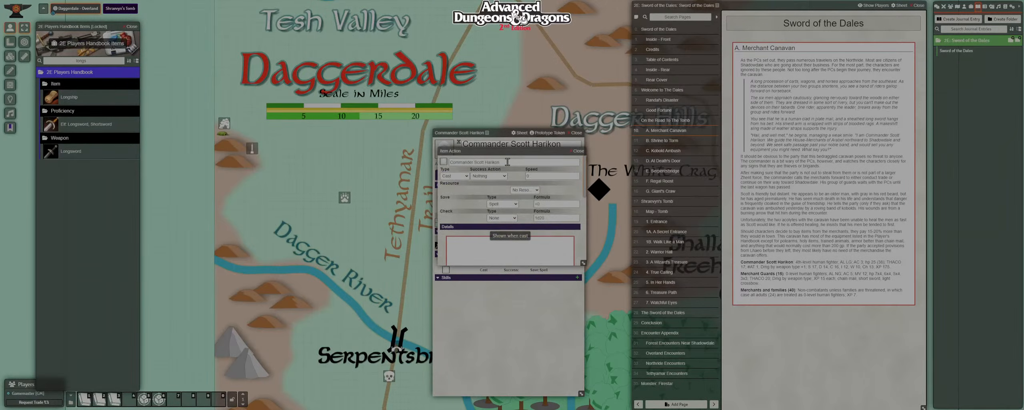
pyautogui.write('Attac')
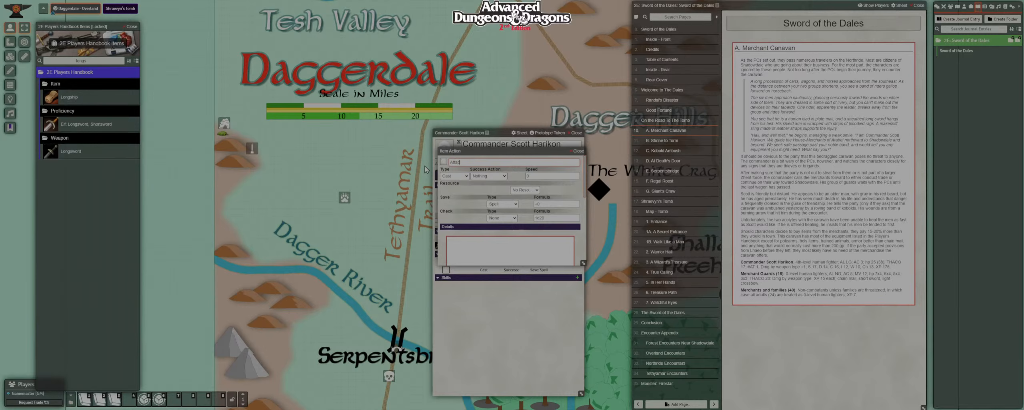
pyautogui.write('k')
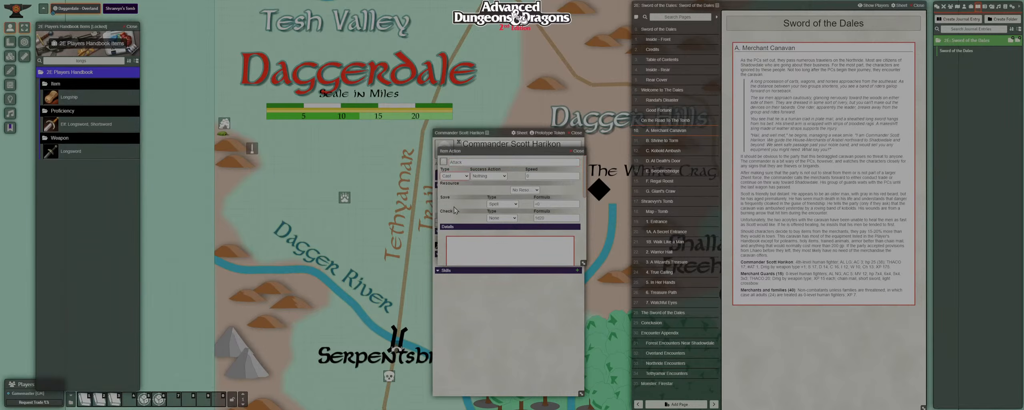
pyautogui.click(455, 216)
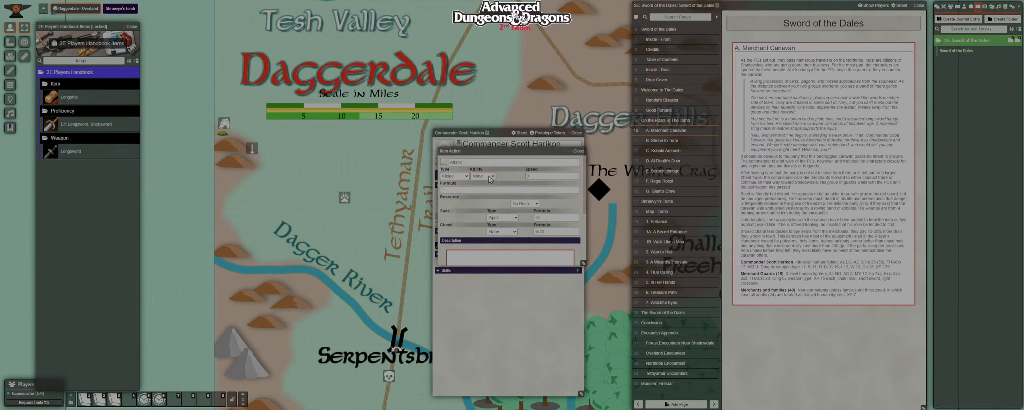
# Set the attack's ability to Strength, speed to 1 and save type to None, and save the description "Simple attack for NPC".
pyautogui.click(551, 176)
pyautogui.write('1')
pyautogui.click(459, 189)
pyautogui.moveTo(583, 263); pyautogui.dragTo(578, 302)
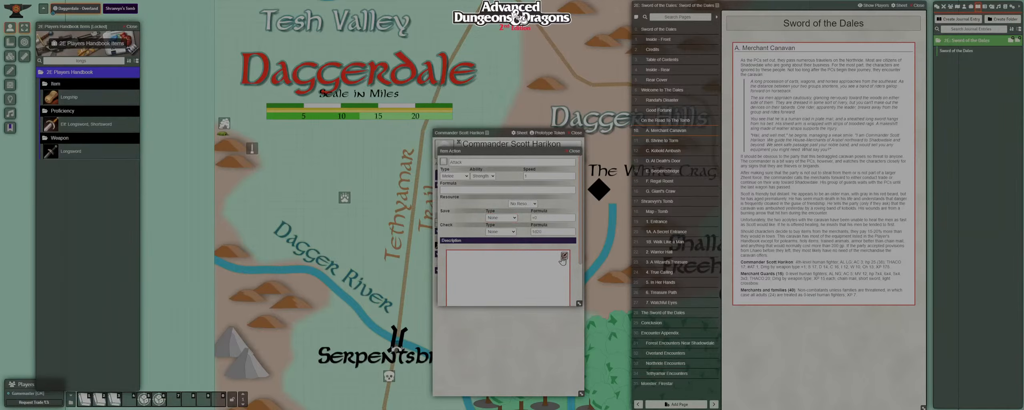
pyautogui.click(563, 256)
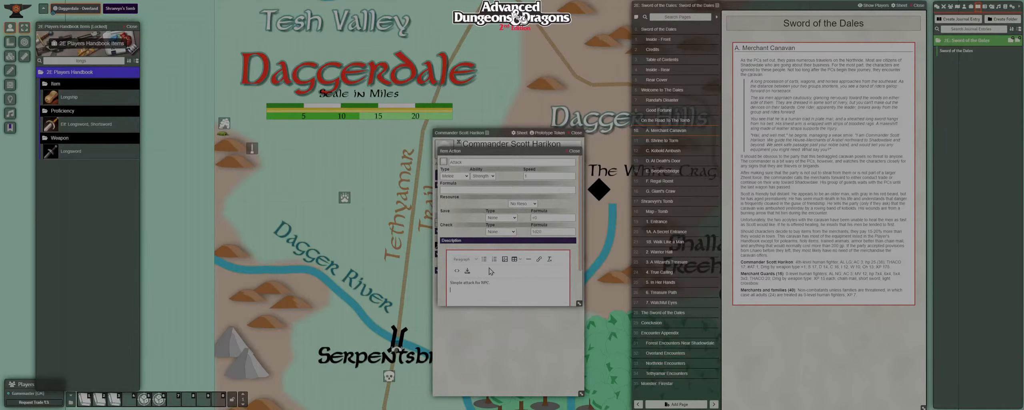
pyautogui.click(467, 271)
pyautogui.click(574, 152)
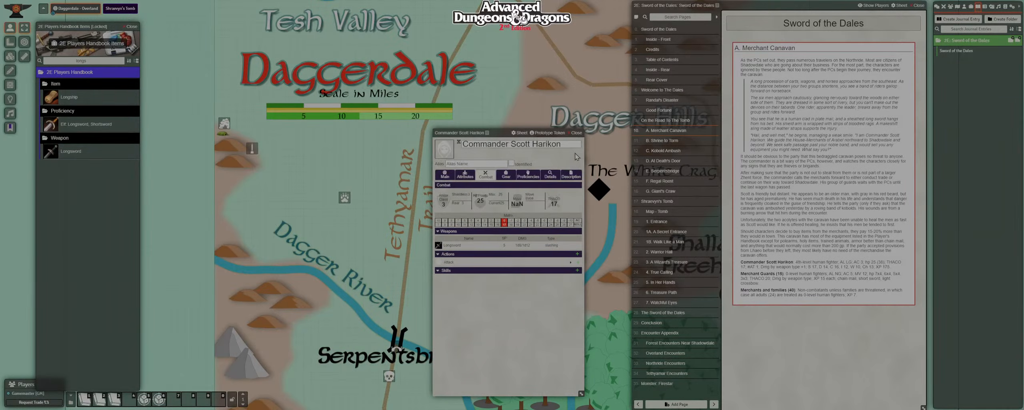
# Add a second entry to the commander's Attack action, set its type to Damage and enter the formula 1d6.
pyautogui.click(570, 263)
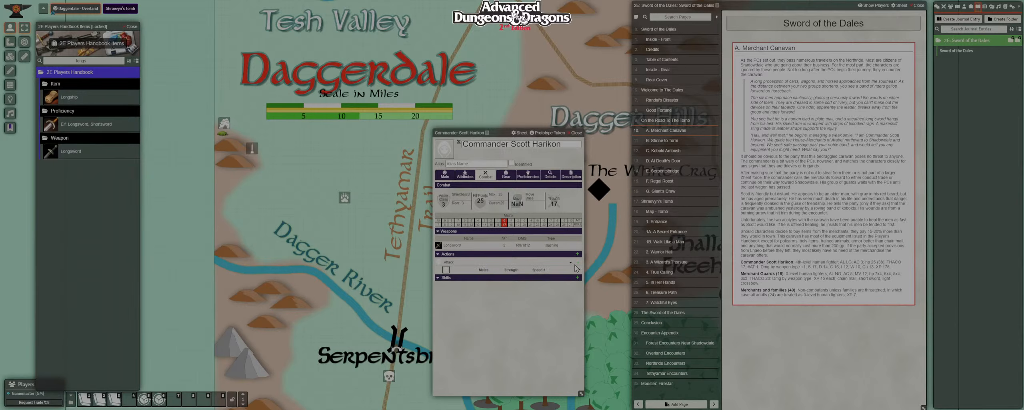
pyautogui.click(578, 267)
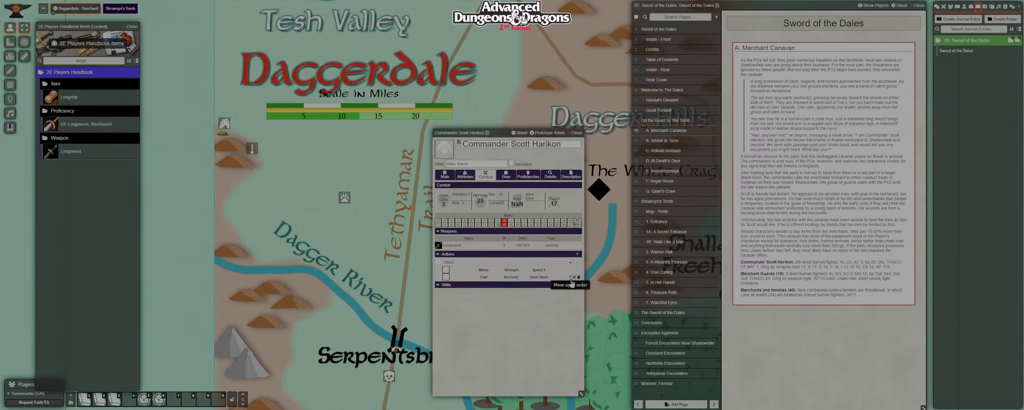
pyautogui.click(573, 279)
pyautogui.click(460, 176)
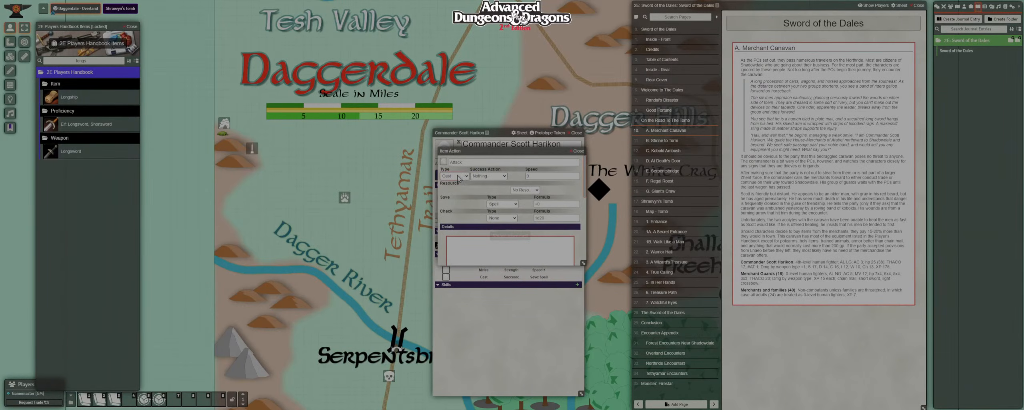
pyautogui.click(462, 202)
pyautogui.click(471, 190)
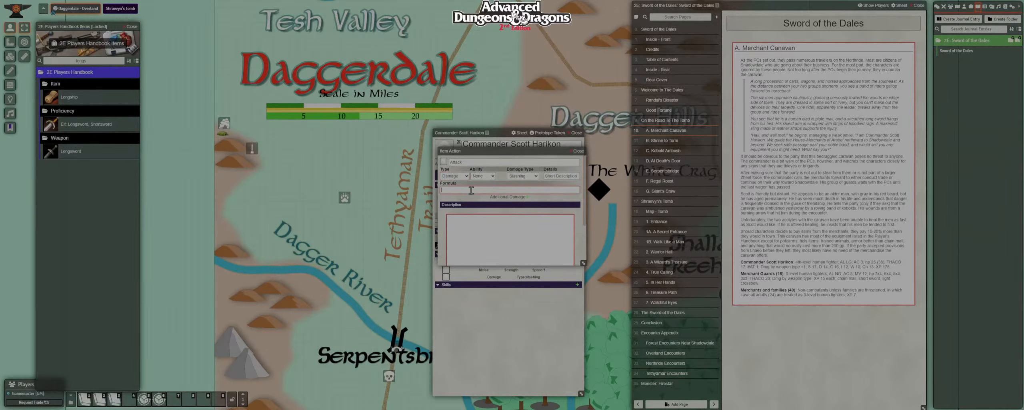
pyautogui.write('1d6')
pyautogui.press('Return')
pyautogui.click(552, 176)
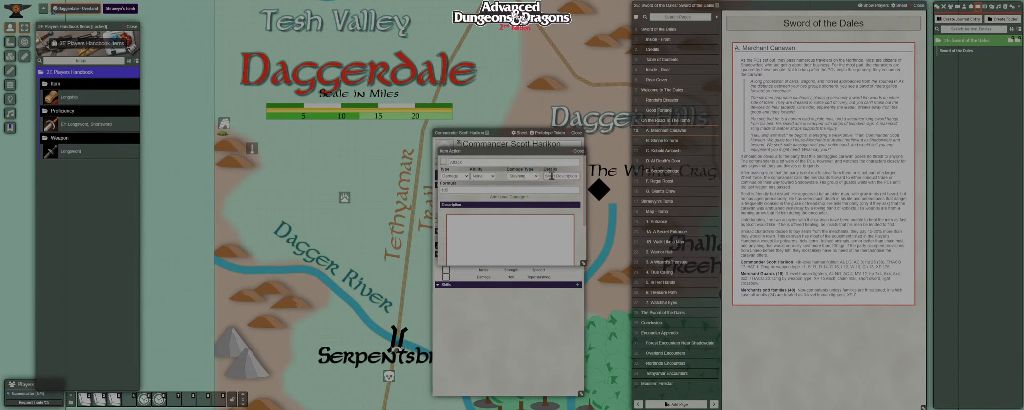
pyautogui.click(577, 151)
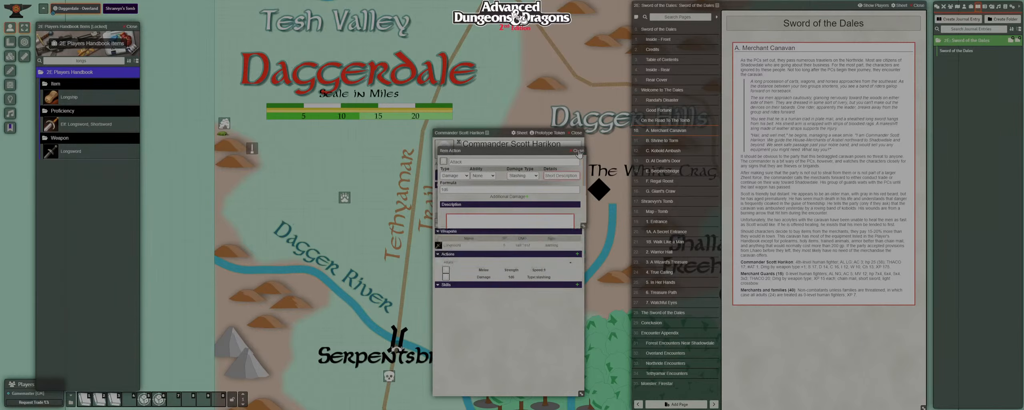
# Review the Attack action's melee entry and look at the image browser for its icon without choosing a file.
pyautogui.click(571, 263)
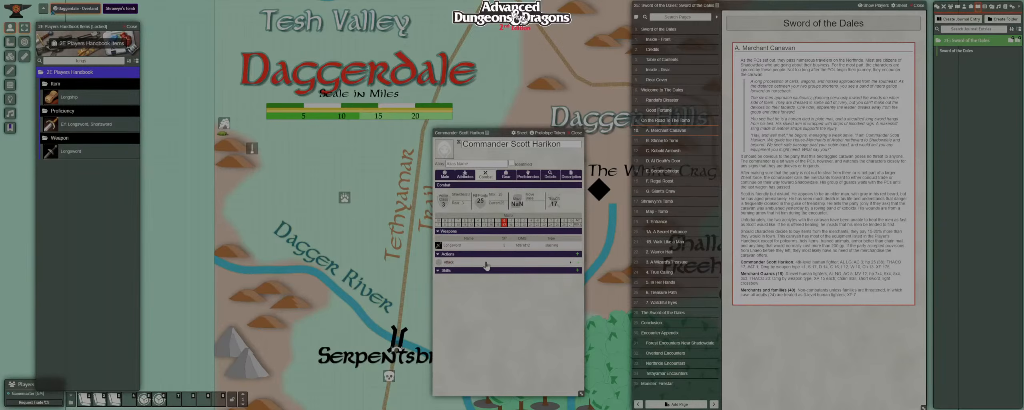
pyautogui.click(571, 263)
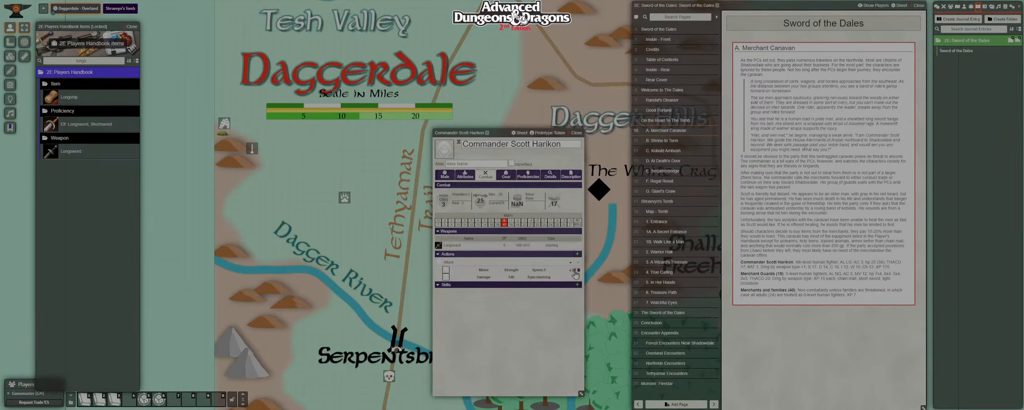
pyautogui.click(574, 271)
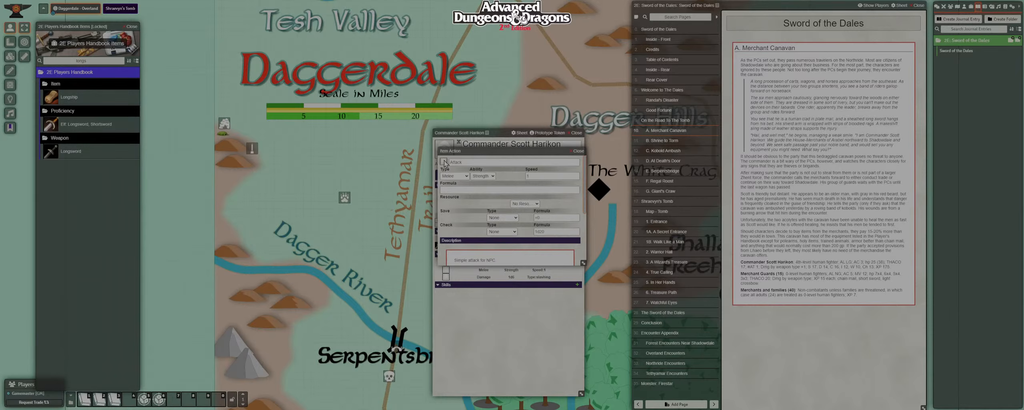
pyautogui.click(443, 161)
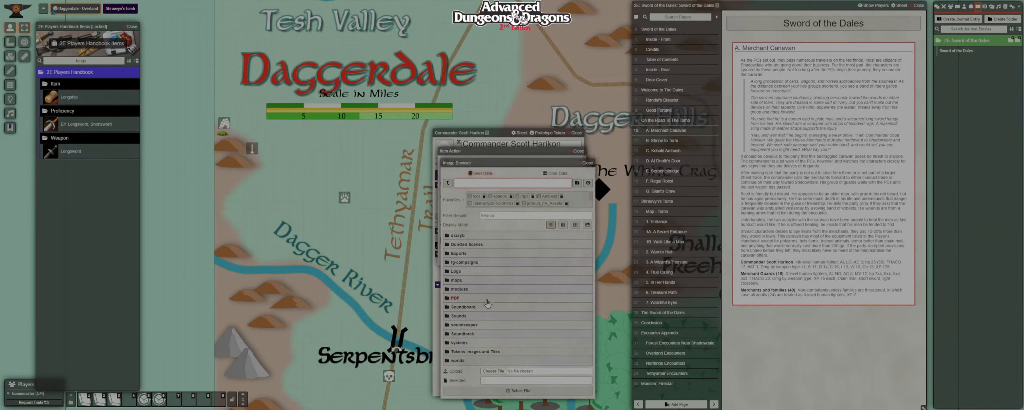
pyautogui.click(587, 162)
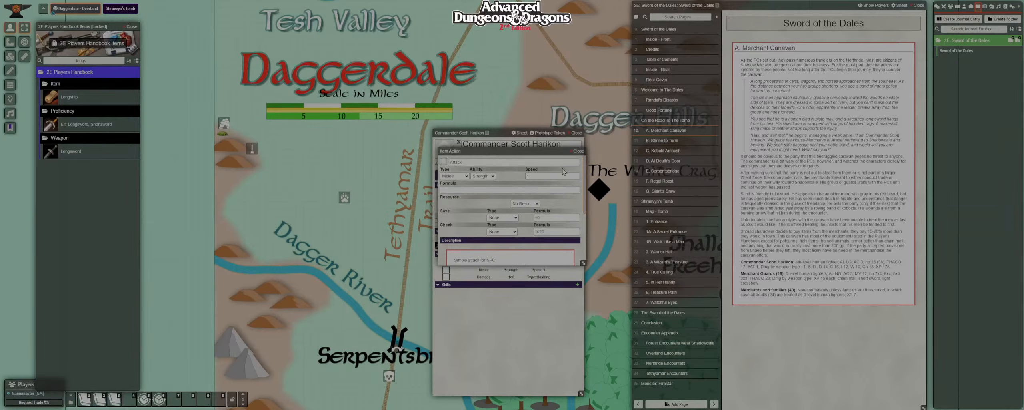
pyautogui.click(578, 151)
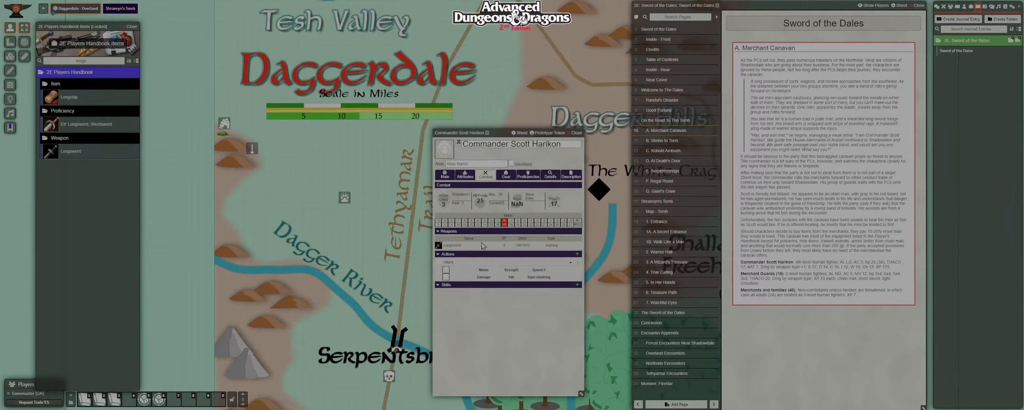
pyautogui.click(571, 262)
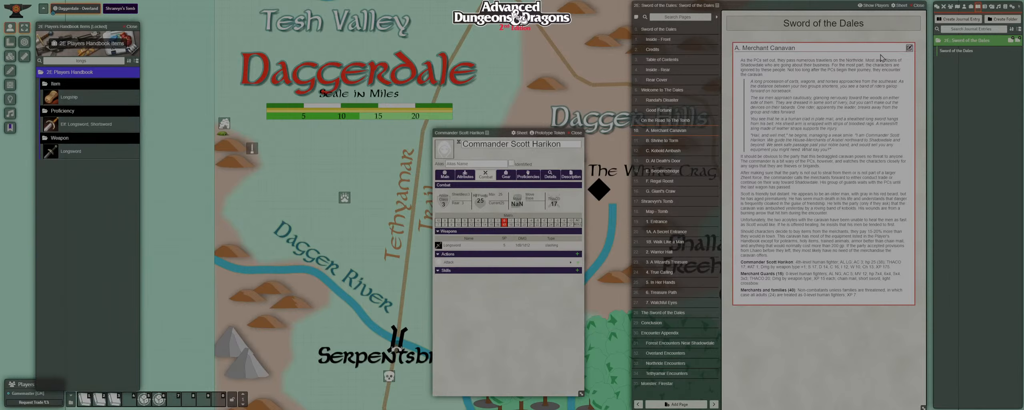
# Run the commander's Attack action with the chat log shown, and inspect the details of his Longsword.
pyautogui.click(937, 6)
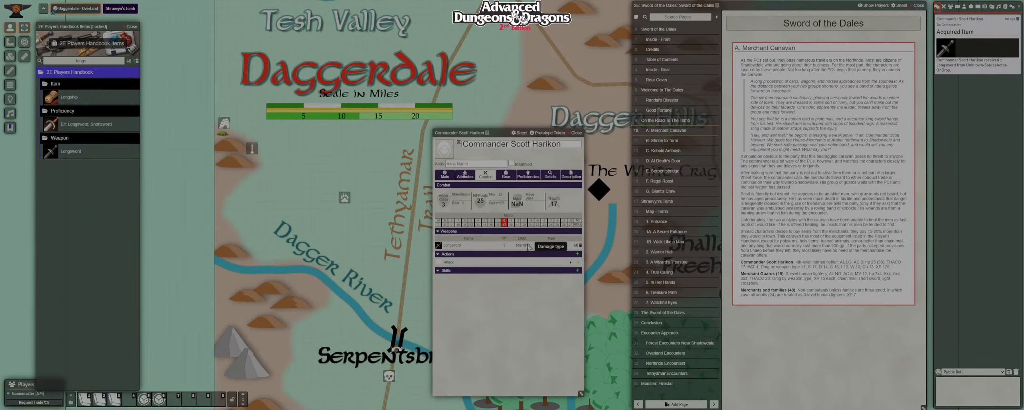
pyautogui.click(444, 262)
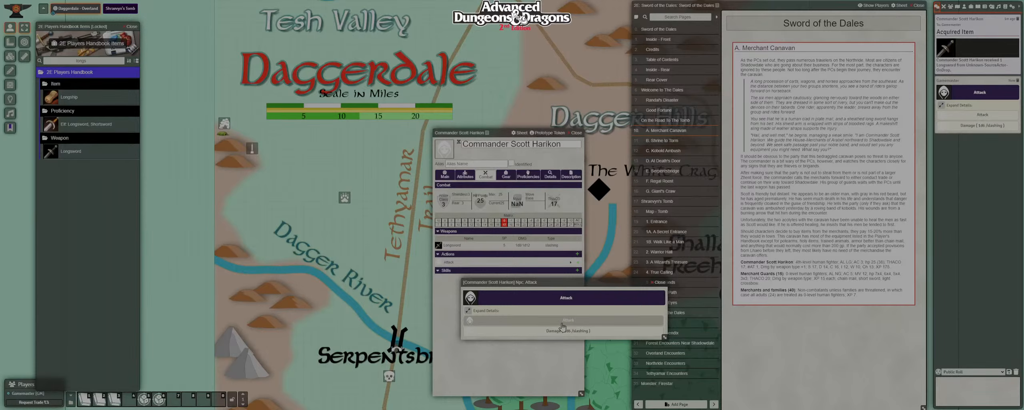
pyautogui.click(659, 282)
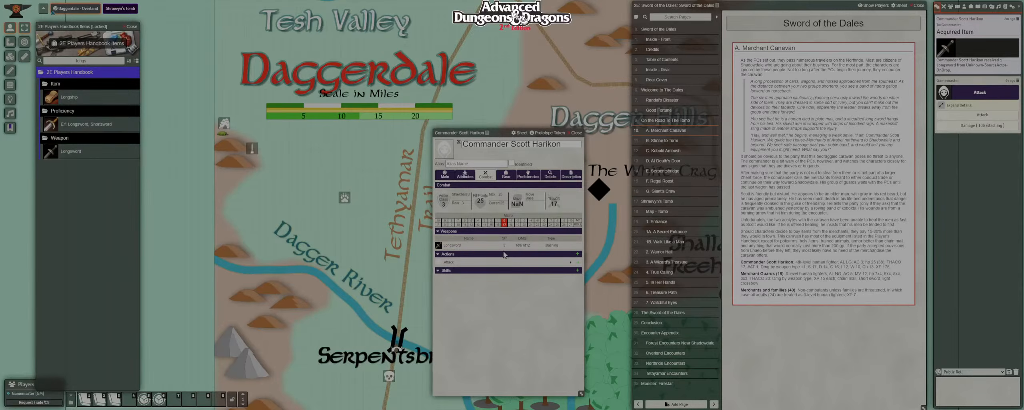
pyautogui.click(576, 245)
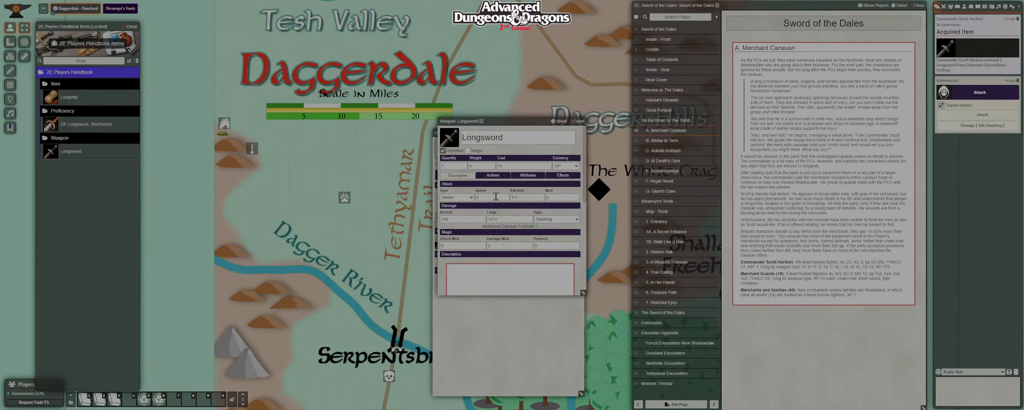
pyautogui.click(577, 121)
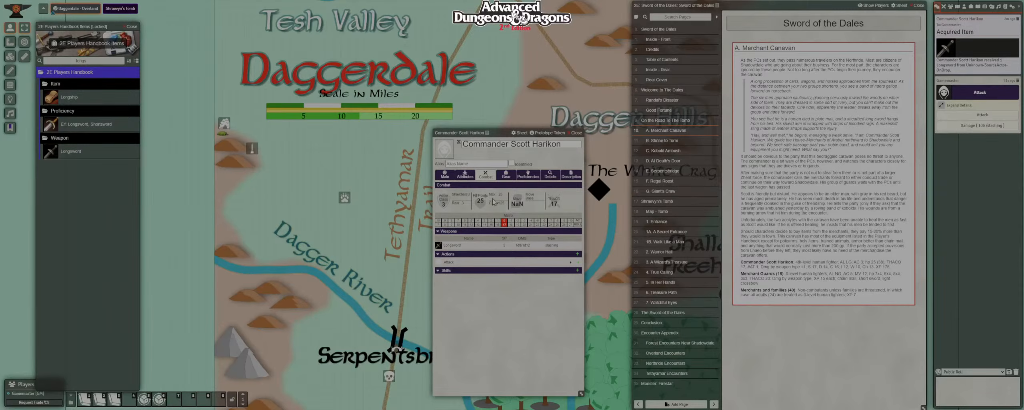
# Set the commander's movement to 12 and check his combat stats and XP entry.
pyautogui.click(463, 177)
pyautogui.click(445, 175)
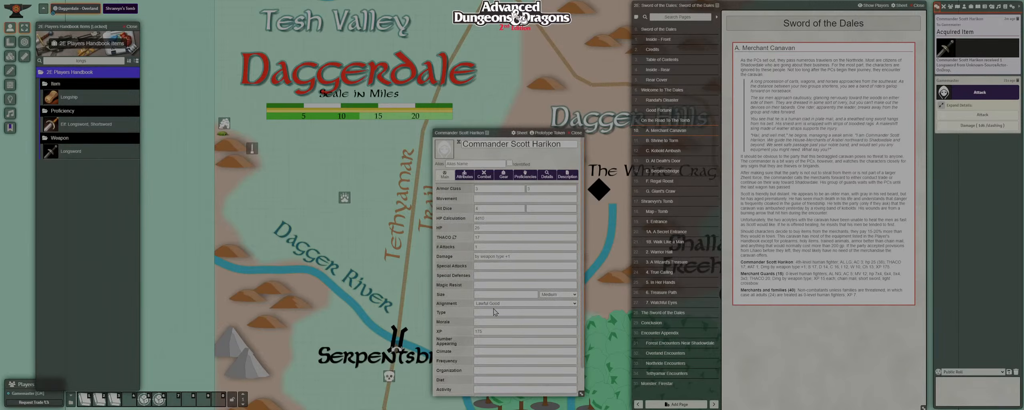
pyautogui.click(493, 198)
pyautogui.write('12')
pyautogui.press('Tab')
pyautogui.press('Tab')
pyautogui.click(483, 178)
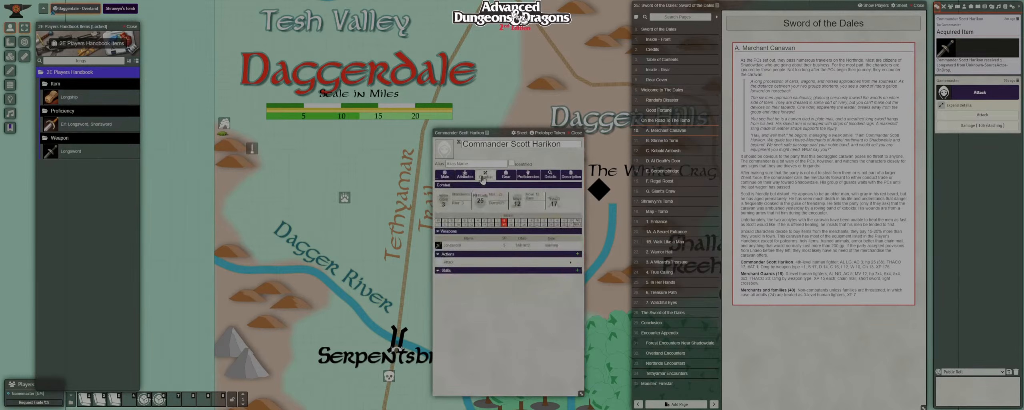
pyautogui.click(445, 175)
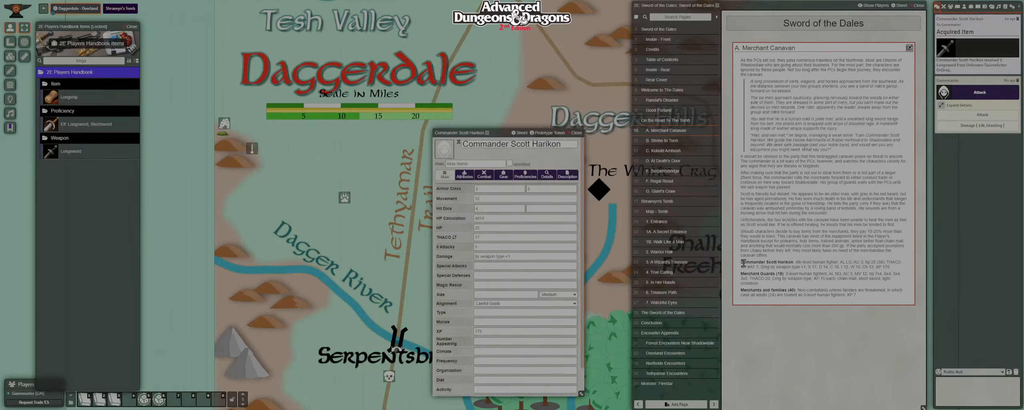
pyautogui.click(492, 331)
# Browse for the commander's portrait in the tokens folder under the Sword of the Dales module's images.
pyautogui.click(443, 156)
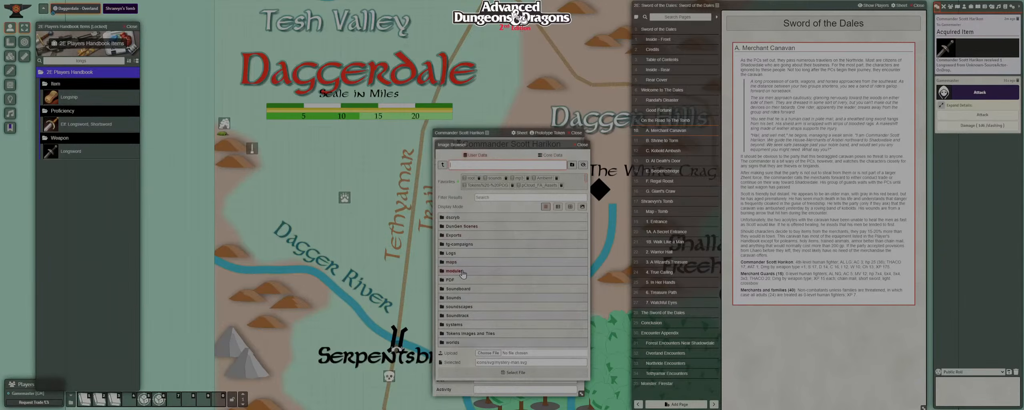
pyautogui.click(454, 271)
pyautogui.scroll(-2, 520, 292)
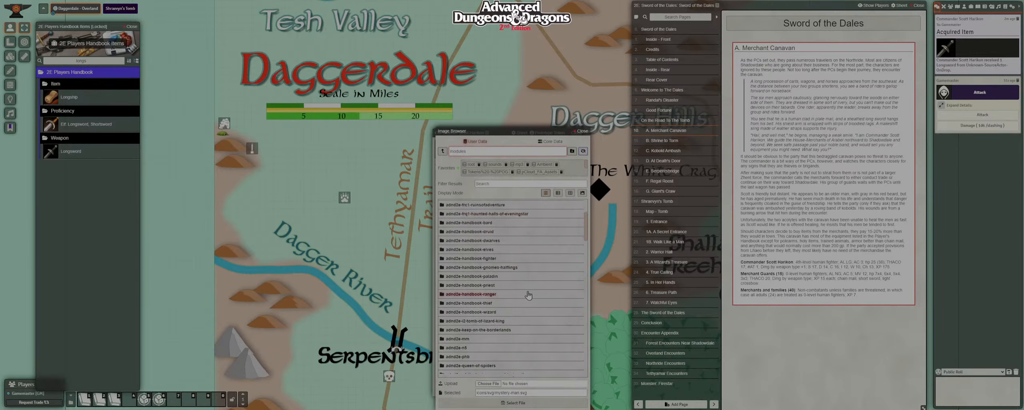
pyautogui.scroll(-2, 528, 295)
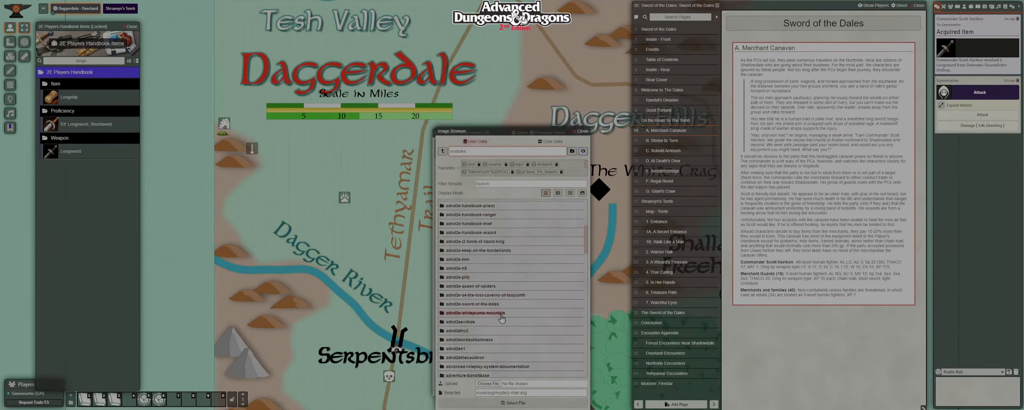
pyautogui.click(491, 304)
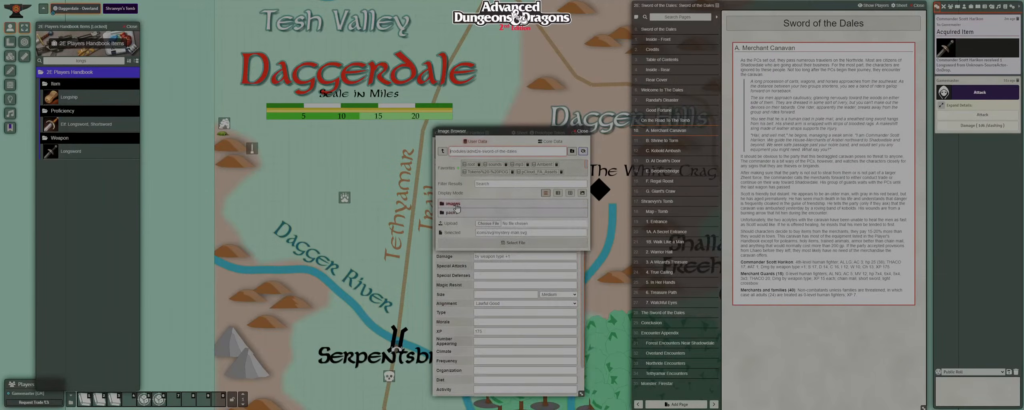
pyautogui.click(456, 206)
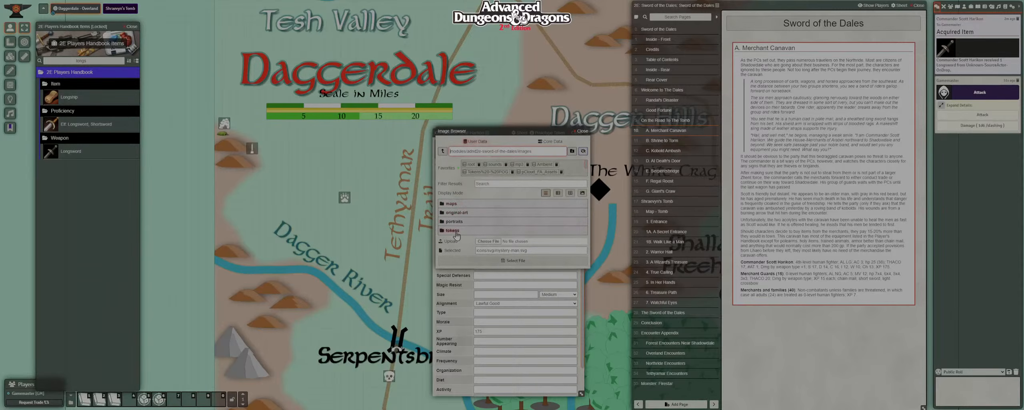
pyautogui.click(457, 231)
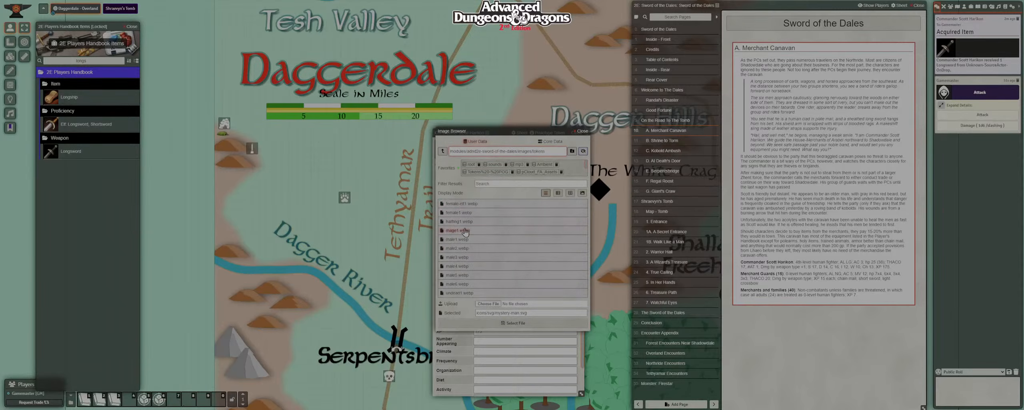
# Show the token files as thumbnails, assign one of the male tokens as the commander's portrait and close his sheet.
pyautogui.click(570, 194)
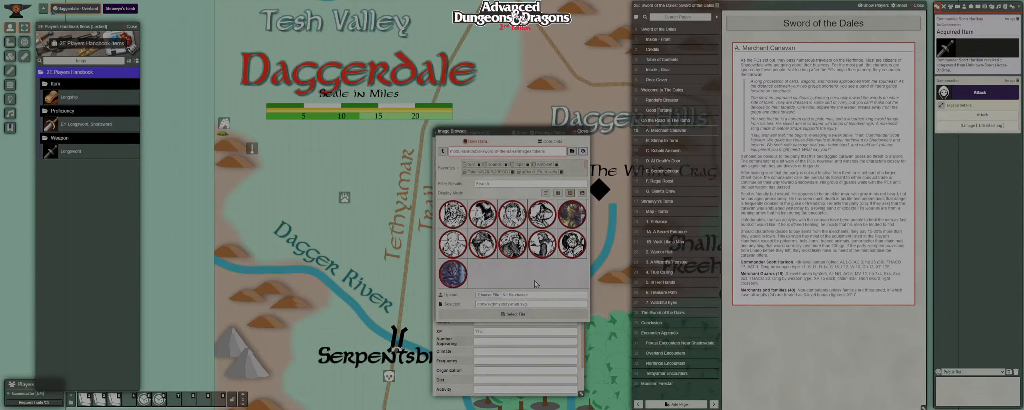
pyautogui.click(541, 253)
pyautogui.click(533, 314)
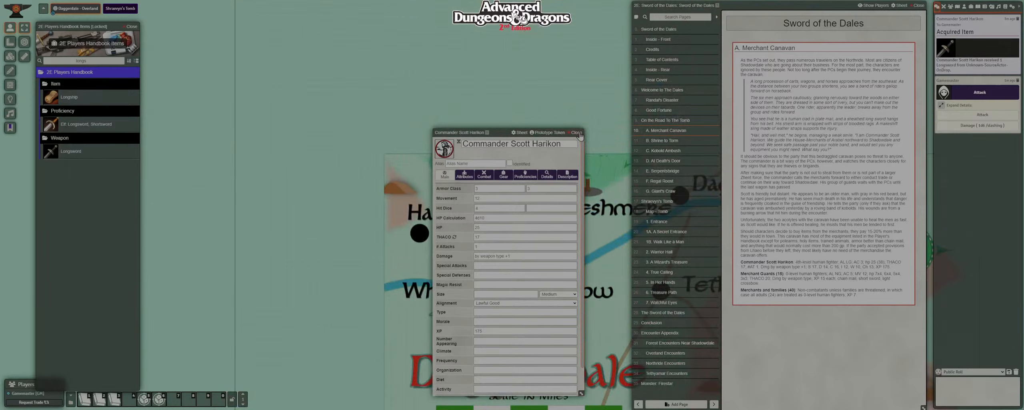
pyautogui.click(576, 132)
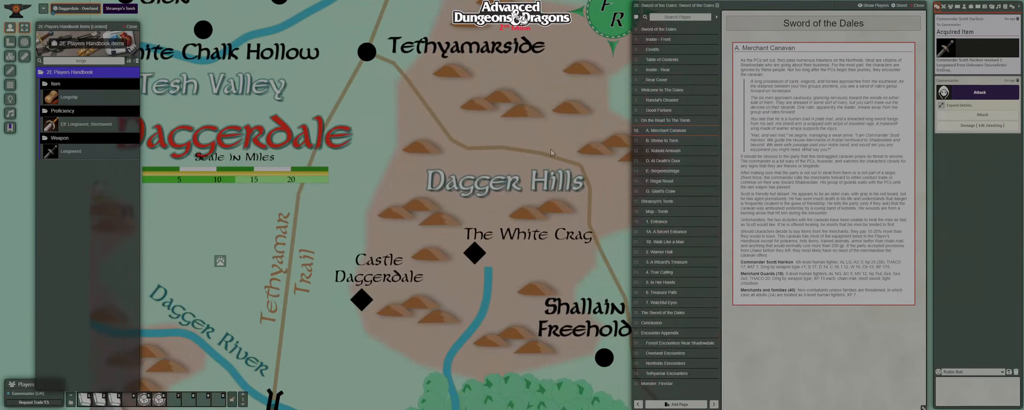
# Import the Merchant Guards (15) stat block, copied from the A. Merchant Canavan journal page, as a new NPC.
pyautogui.click(964, 6)
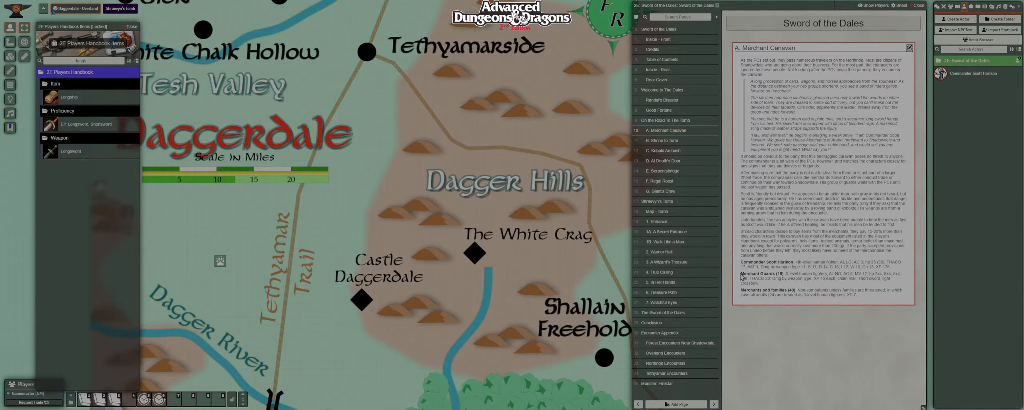
pyautogui.moveTo(740, 273); pyautogui.dragTo(760, 285)
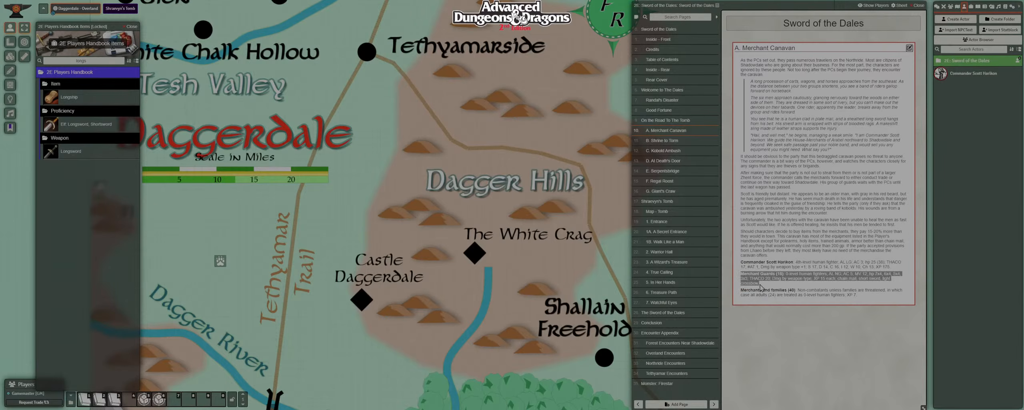
pyautogui.click(999, 33)
pyautogui.click(503, 202)
pyautogui.write('Merchant Guards (15): 0-level human fighters; AL NG; AC 5; MV 12; hp 7x4, 6x4, 5x4, 3x3; THACO 20; Dmg by weapon type; XP 15 each; chain mail, short sword, light crossbow.')
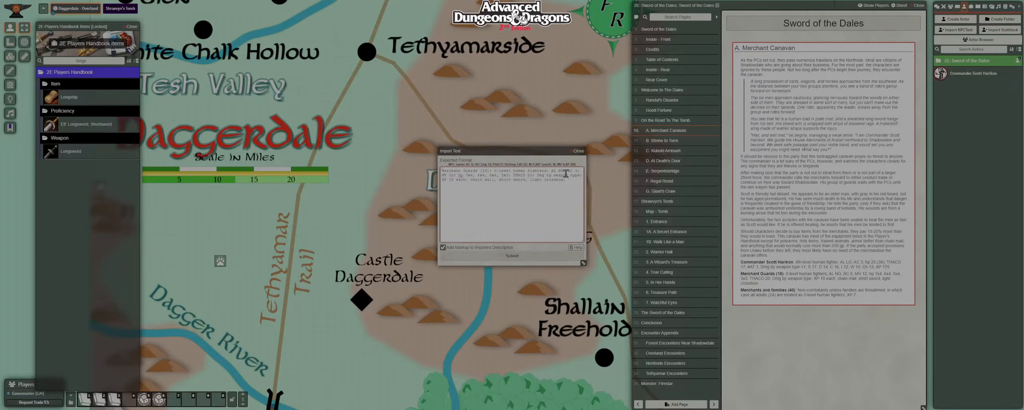
pyautogui.click(527, 256)
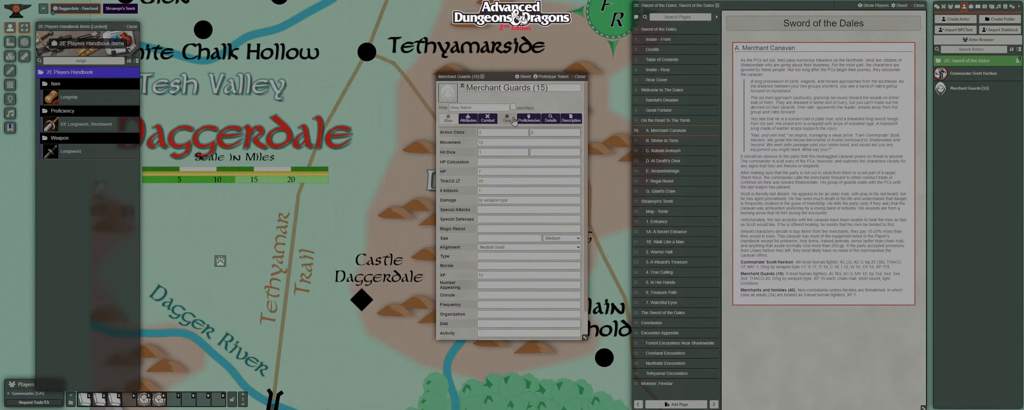
# Add a longsword and a shortbow from the 2E Players Handbook items to the Merchant Guards (15) NPC.
pyautogui.moveTo(62, 155); pyautogui.dragTo(172, 168)
pyautogui.moveTo(486, 154); pyautogui.dragTo(483, 148)
pyautogui.moveTo(91, 62); pyautogui.dragTo(64, 60)
pyautogui.write('short')
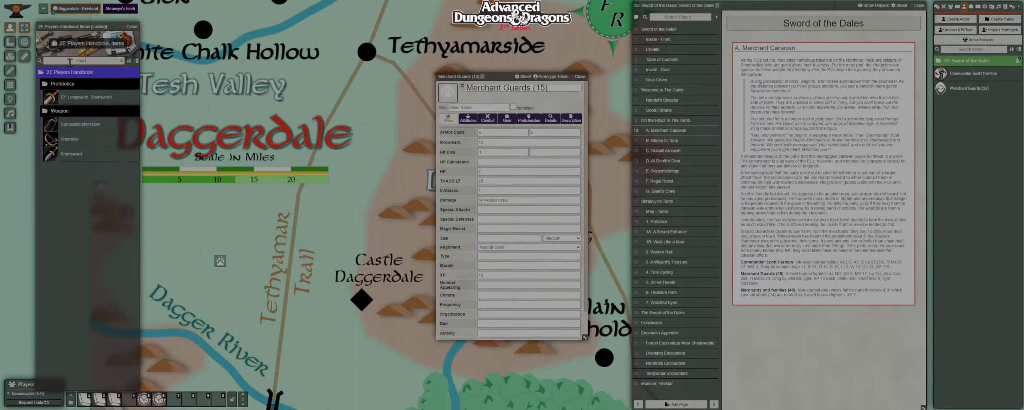
pyautogui.moveTo(69, 141); pyautogui.dragTo(505, 174)
# Rename the Merchant Guards (15) NPC to Guard and set its alias to Human.
pyautogui.click(474, 121)
pyautogui.click(456, 120)
pyautogui.moveTo(527, 87); pyautogui.dragTo(577, 95)
pyautogui.press('Delete')
pyautogui.press('Home')
pyautogui.press('Delete')
pyautogui.press('Delete')
pyautogui.press('Delete')
pyautogui.press('Delete')
pyautogui.press('Delete')
pyautogui.press('Delete')
pyautogui.press('Delete')
pyautogui.press('Delete')
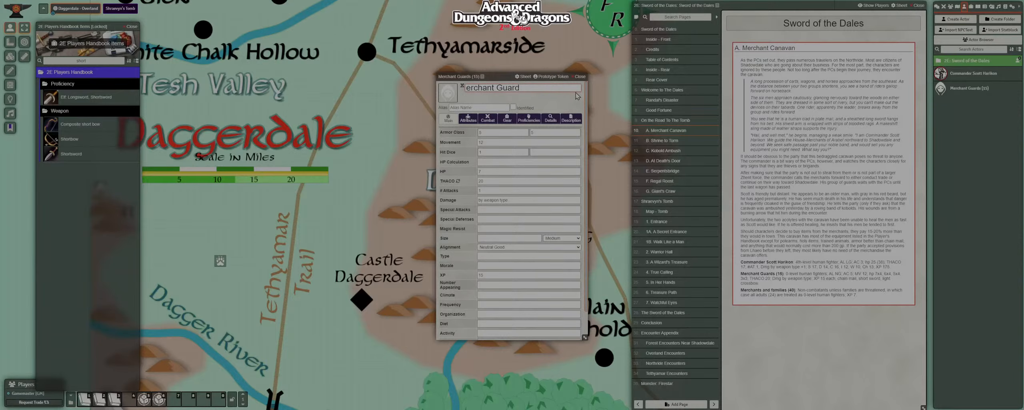
pyautogui.press('Delete')
pyautogui.press('Tab')
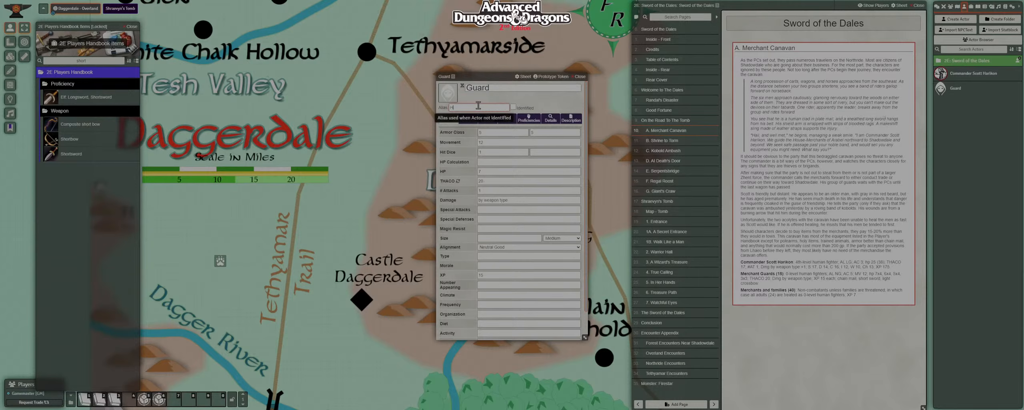
pyautogui.press('Tab')
# Update the guard's prototype token and assign one of the token images as the guard's portrait.
pyautogui.click(551, 78)
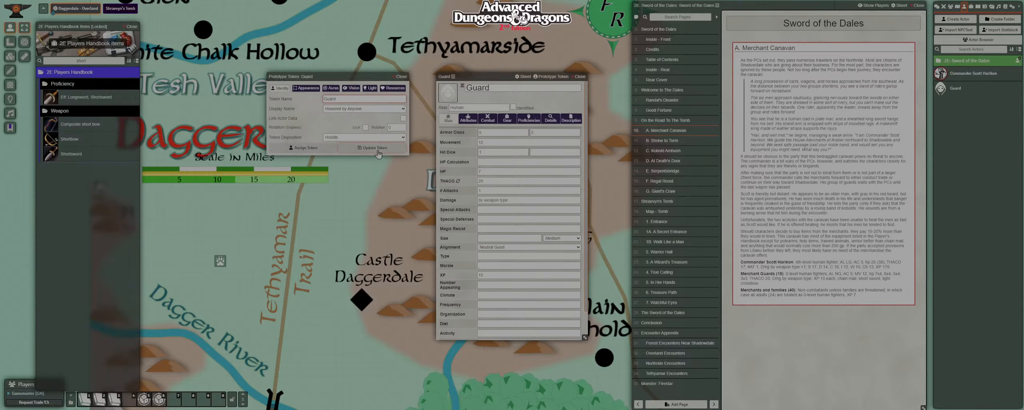
pyautogui.click(375, 148)
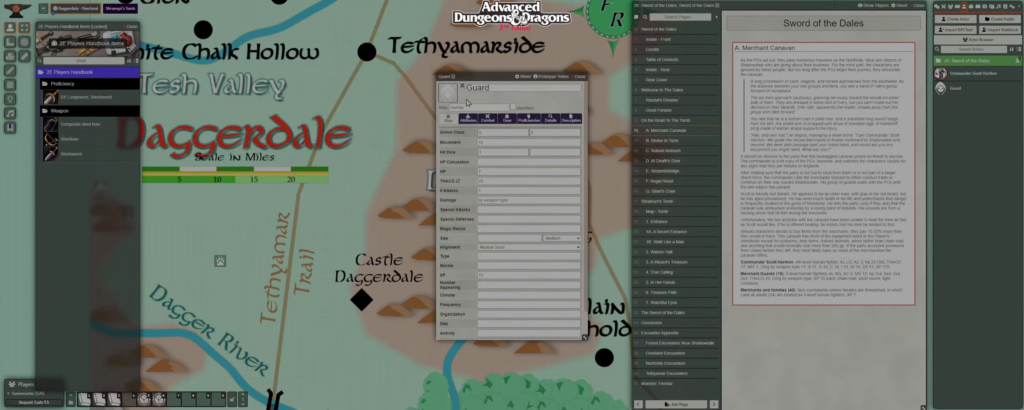
pyautogui.click(448, 92)
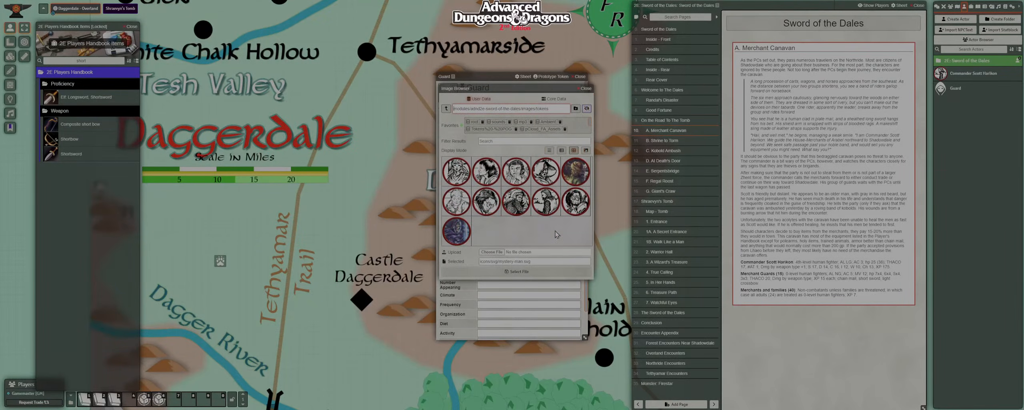
pyautogui.click(516, 204)
pyautogui.click(525, 272)
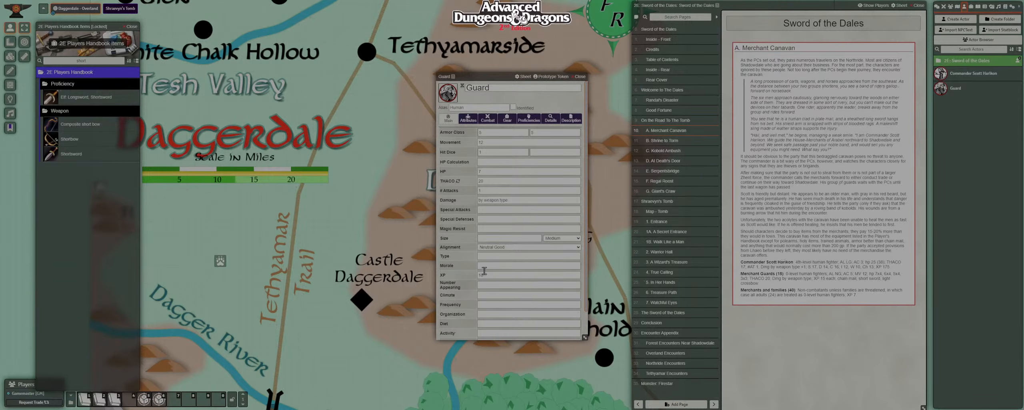
# Delete the longsword and the shortbow from the guard's gear.
pyautogui.click(507, 120)
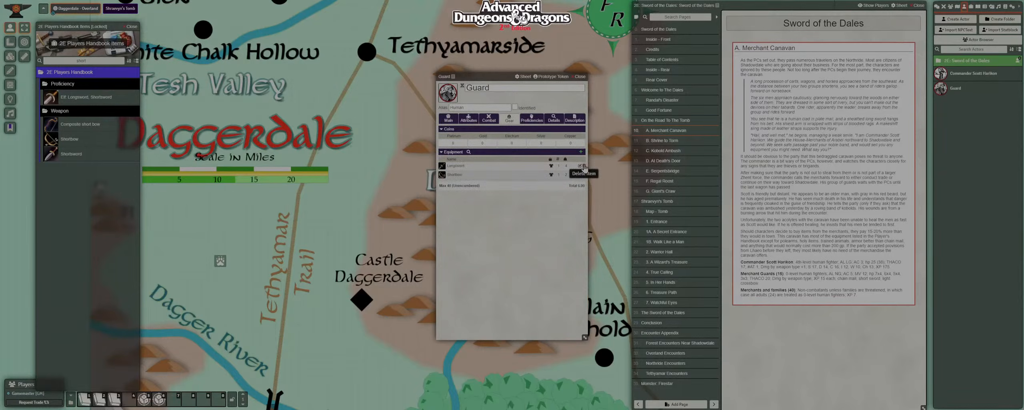
pyautogui.click(584, 166)
pyautogui.click(503, 216)
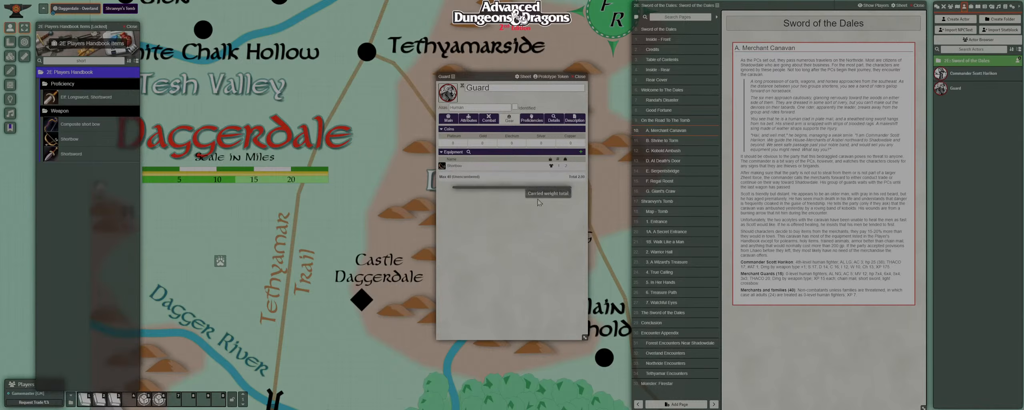
pyautogui.click(584, 166)
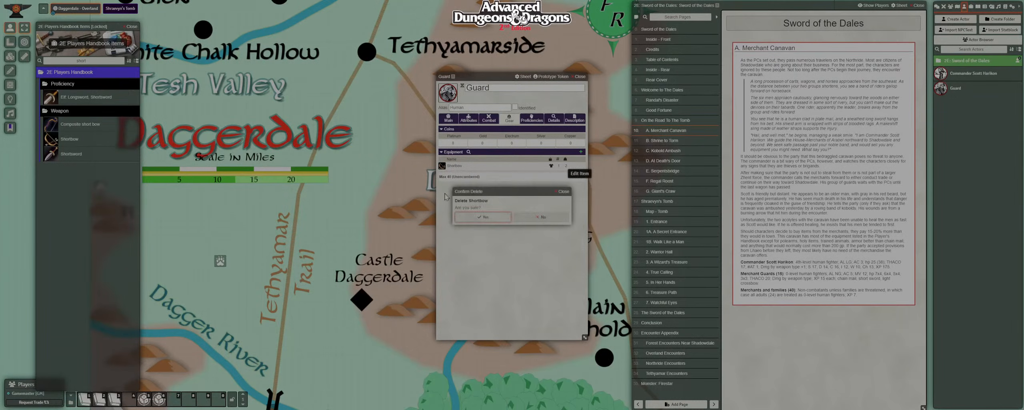
pyautogui.click(489, 219)
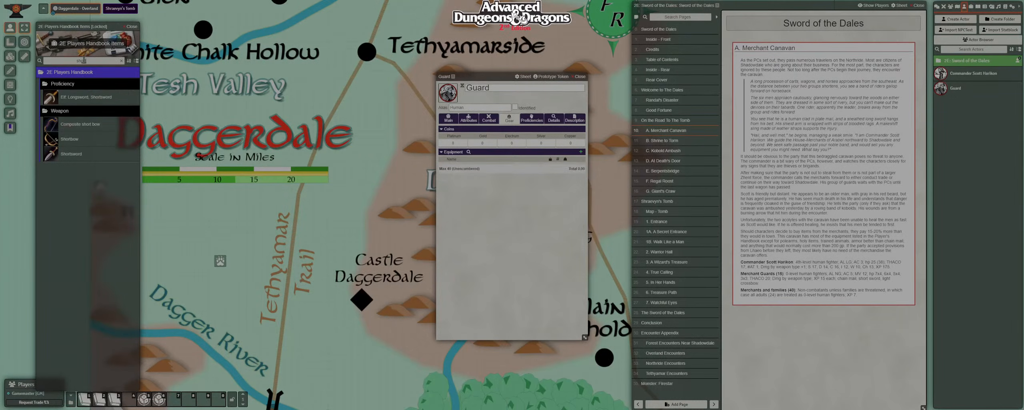
# Add a Shortsword and a Crossbow, Light from the 2E Players Handbook items to the guard's gear.
pyautogui.moveTo(82, 139); pyautogui.dragTo(491, 176)
pyautogui.moveTo(116, 194); pyautogui.dragTo(179, 199)
pyautogui.moveTo(64, 157); pyautogui.dragTo(468, 182)
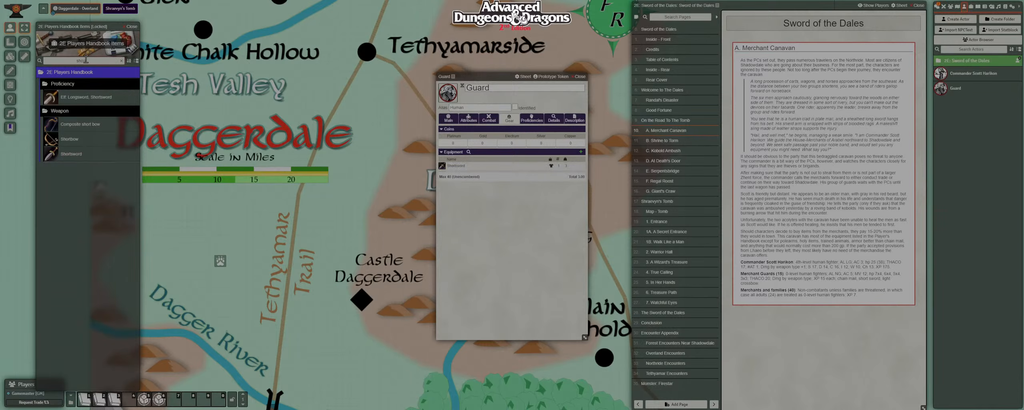
pyautogui.moveTo(86, 60); pyautogui.dragTo(54, 60)
pyautogui.write('cross')
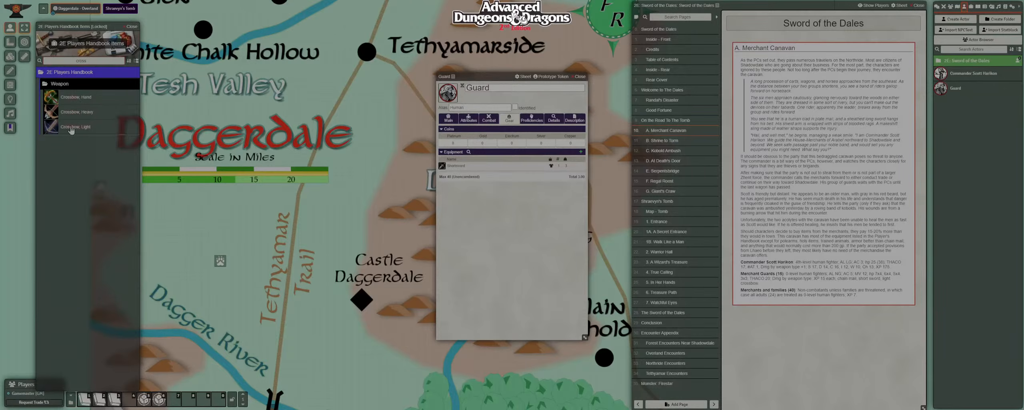
pyautogui.moveTo(70, 127); pyautogui.dragTo(487, 188)
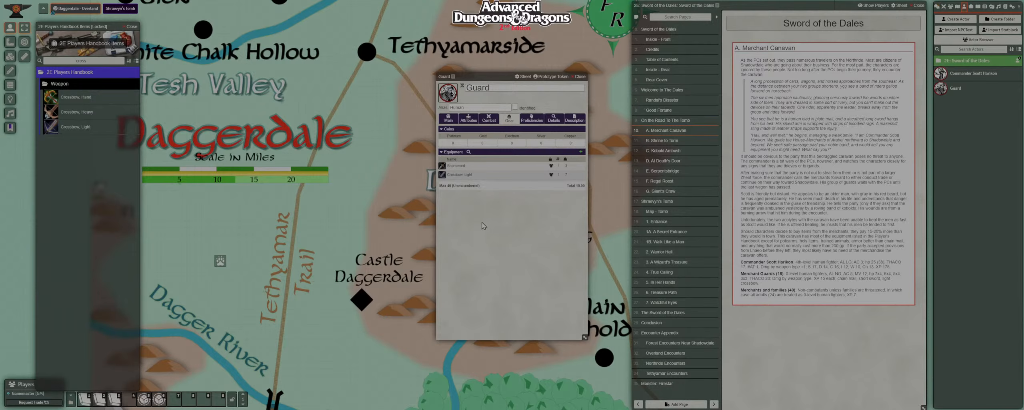
# Add Quarrel, Light from the 2E Players Handbook items to the guard's gear and set its quantity to 12.
pyautogui.moveTo(90, 59); pyautogui.dragTo(63, 61)
pyautogui.write('bolt')
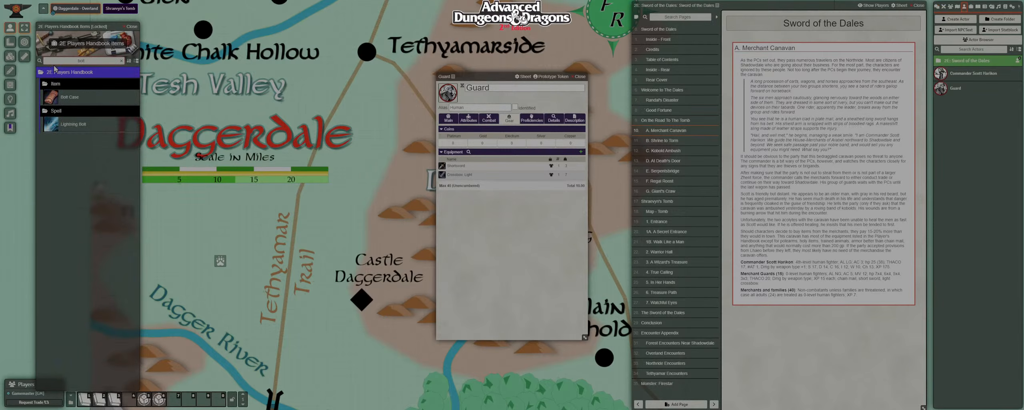
pyautogui.press('BackSpace')
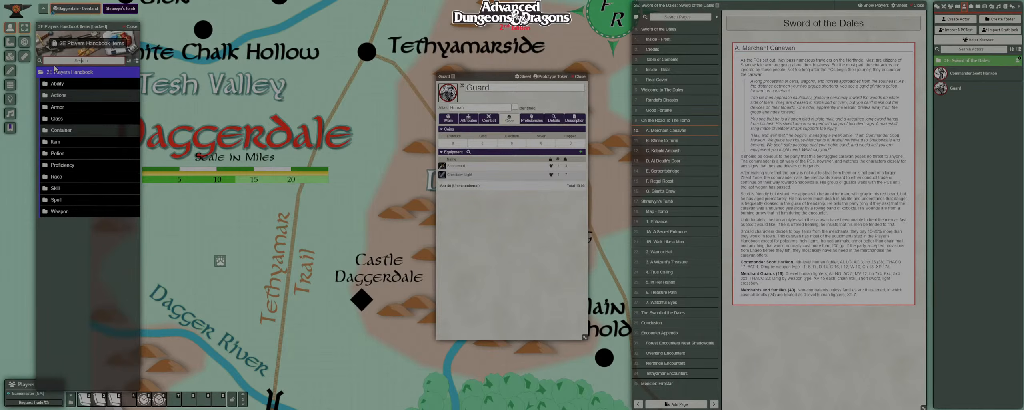
pyautogui.write('a')
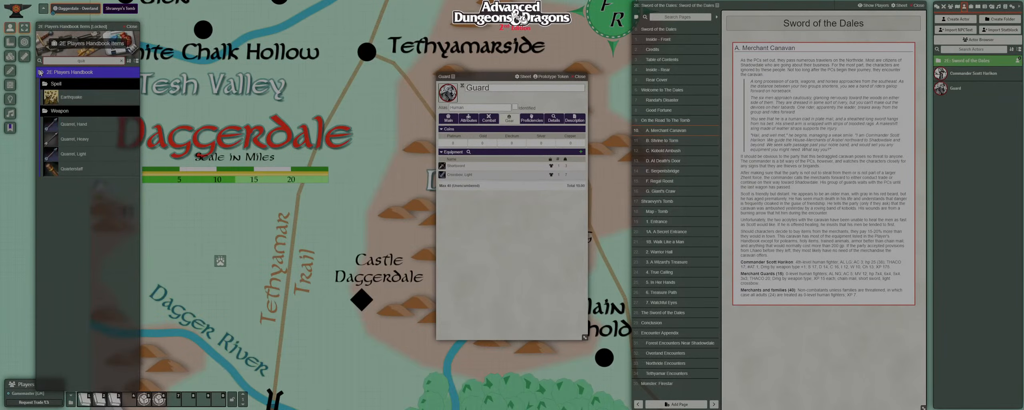
pyautogui.moveTo(77, 148); pyautogui.dragTo(481, 205)
pyautogui.click(580, 184)
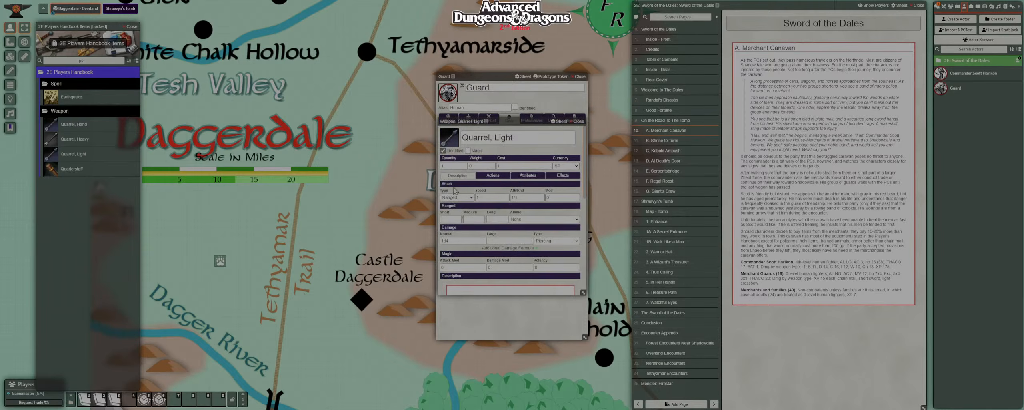
pyautogui.click(454, 165)
pyautogui.click(579, 122)
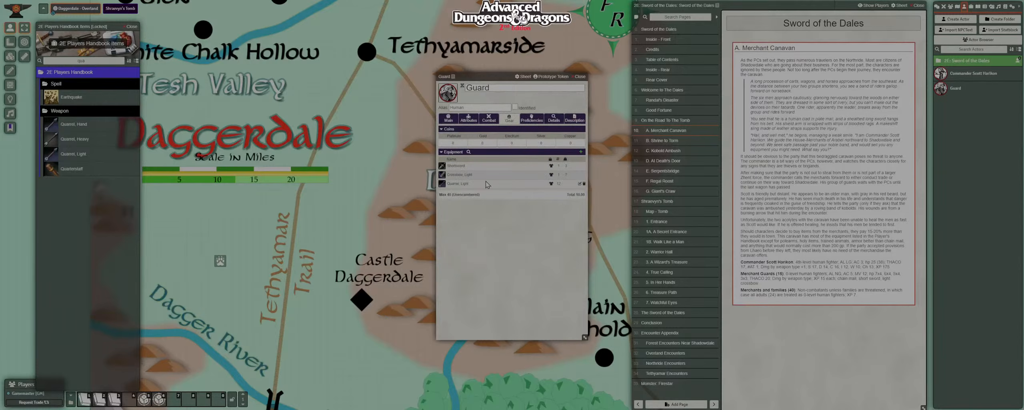
# Assign Quarrel, Light as the ammo of the guard's light crossbow and close the weapon sheet.
pyautogui.click(471, 119)
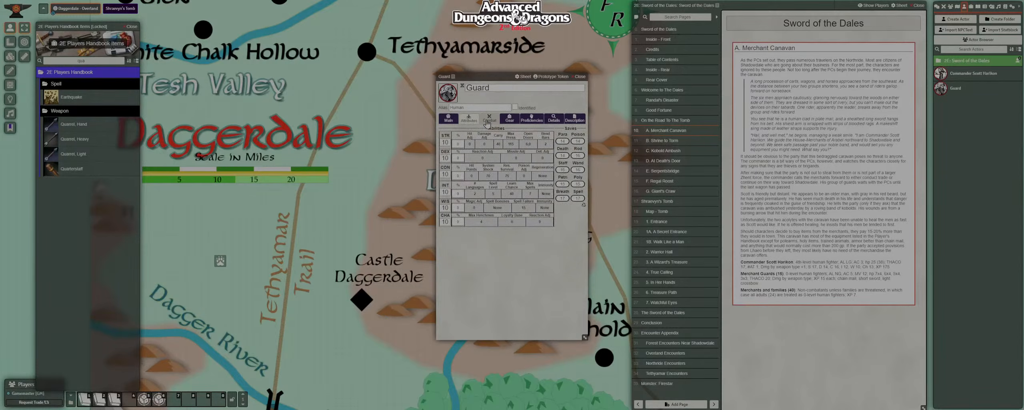
pyautogui.click(489, 119)
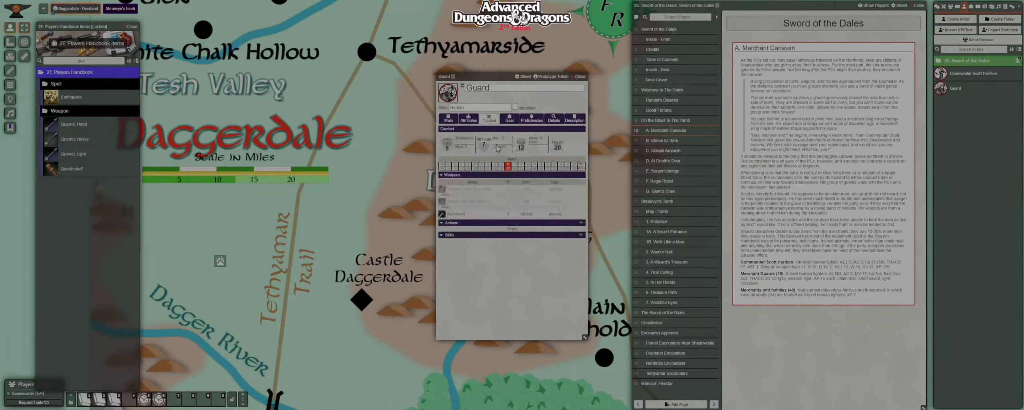
pyautogui.click(580, 194)
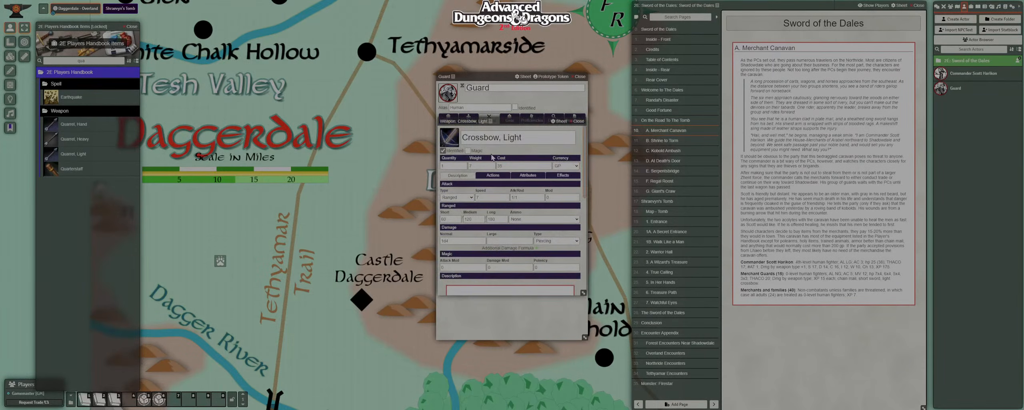
pyautogui.moveTo(528, 121); pyautogui.dragTo(386, 111)
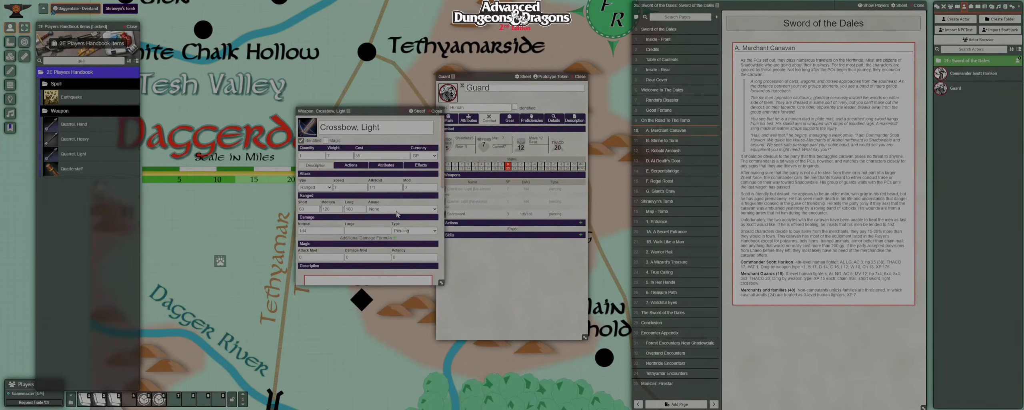
pyautogui.click(393, 234)
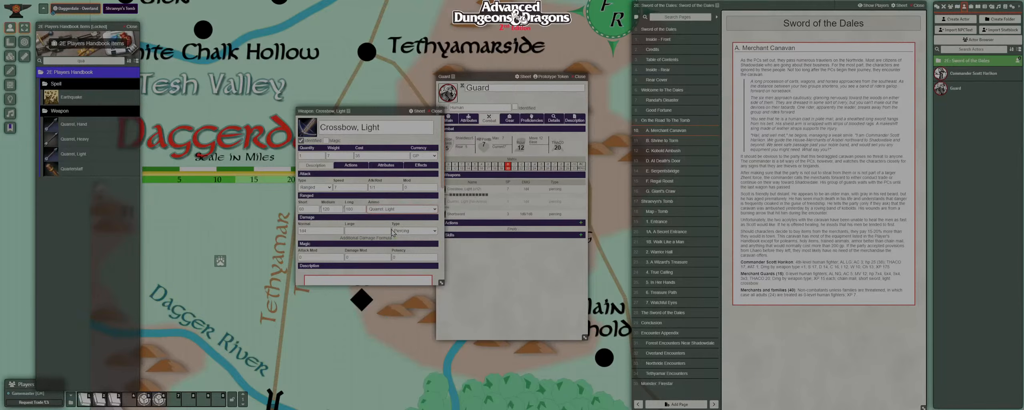
pyautogui.click(436, 111)
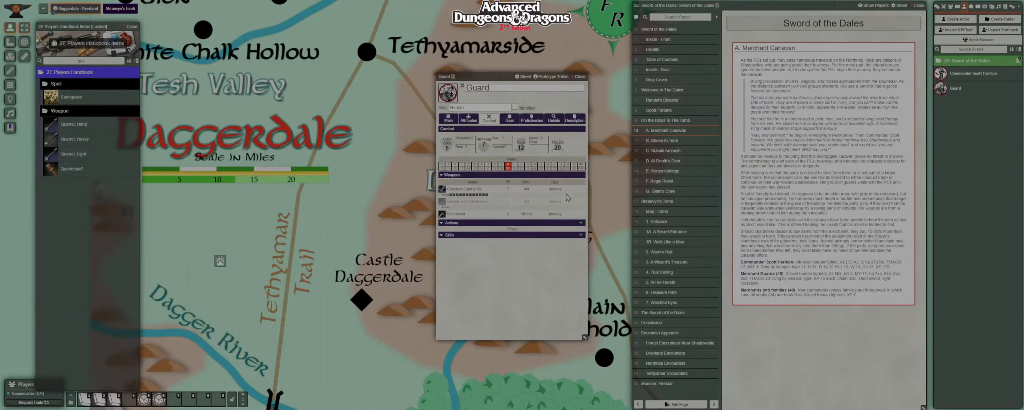
# Set the item type of the guard's Quarrel, Light to Ammunition in its attributes and close the item sheet.
pyautogui.click(578, 202)
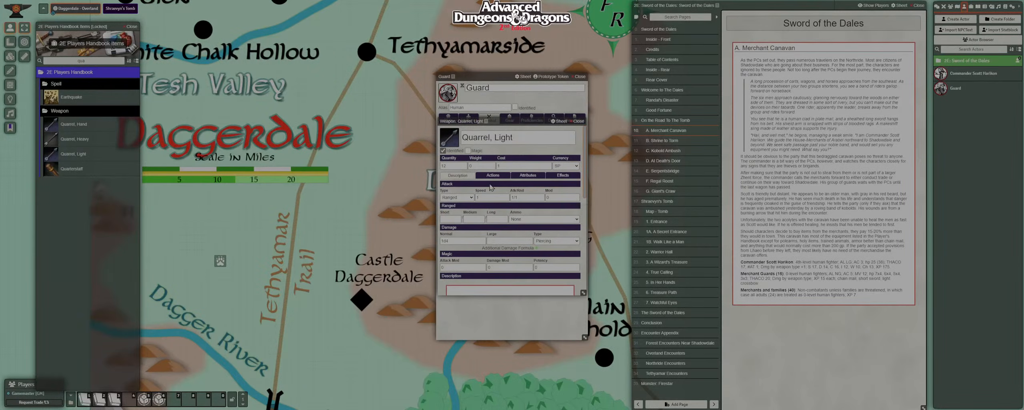
pyautogui.click(528, 176)
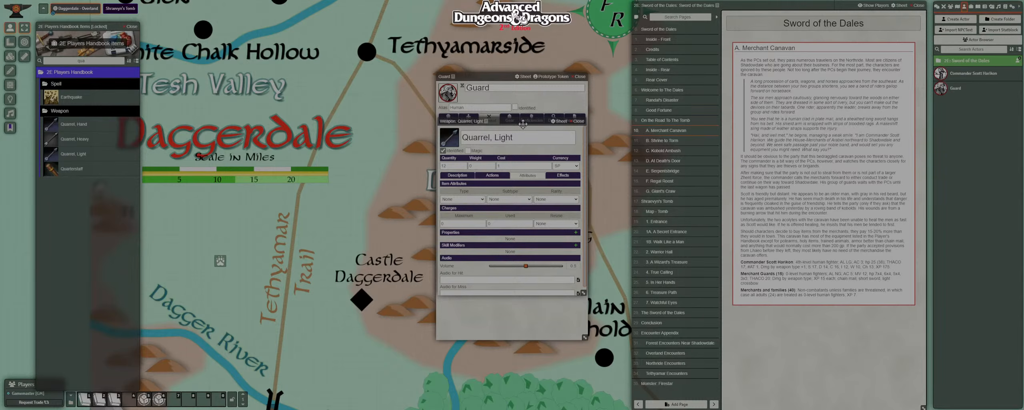
pyautogui.moveTo(512, 120); pyautogui.dragTo(331, 174)
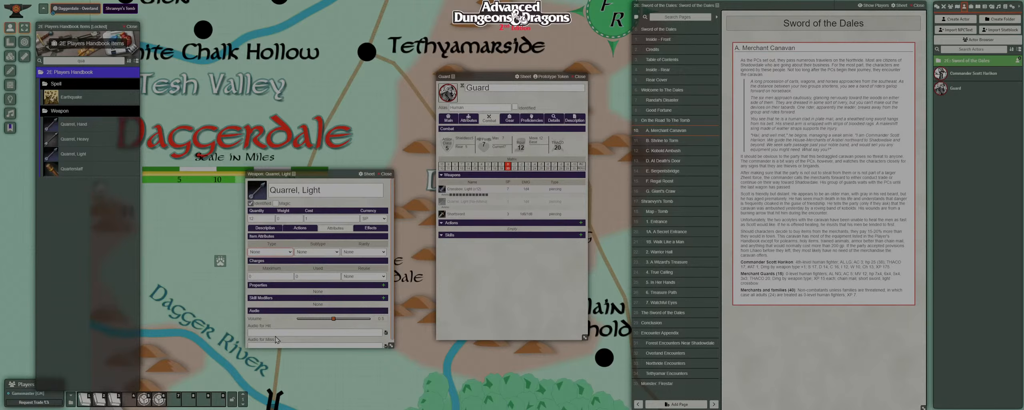
pyautogui.click(271, 251)
pyautogui.click(274, 270)
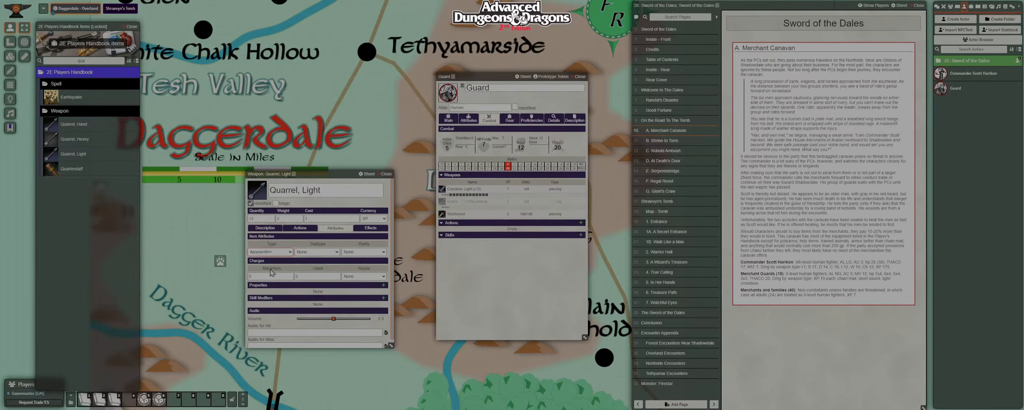
pyautogui.click(385, 174)
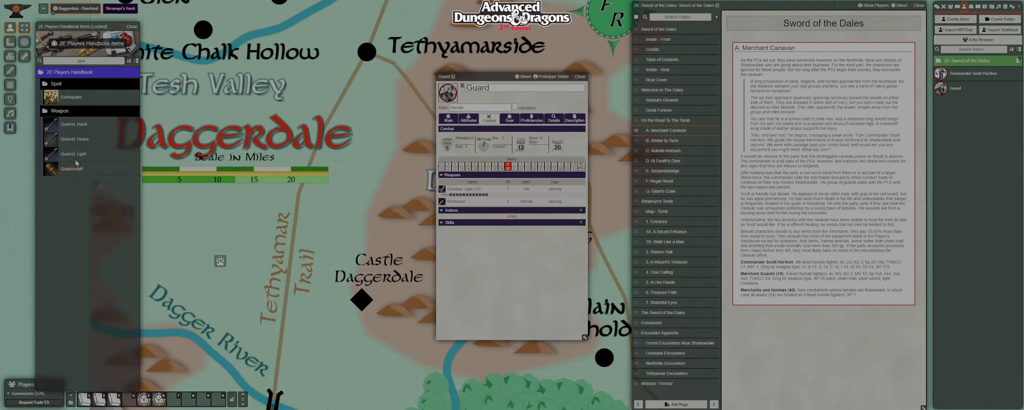
# Find the 2E Players Handbook Items pack in an enlarged compendium list and toggle off its edit lock.
pyautogui.rightClick(1012, 7)
pyautogui.moveTo(516, 25); pyautogui.dragTo(458, 15)
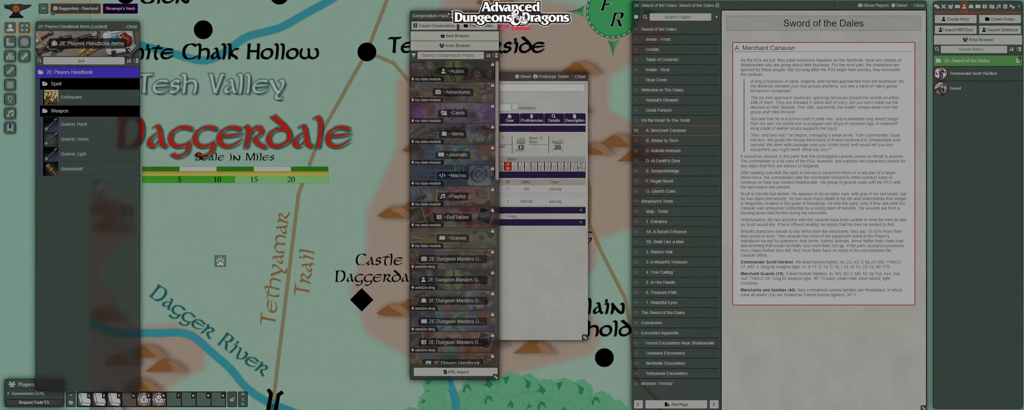
pyautogui.moveTo(495, 377); pyautogui.dragTo(588, 368)
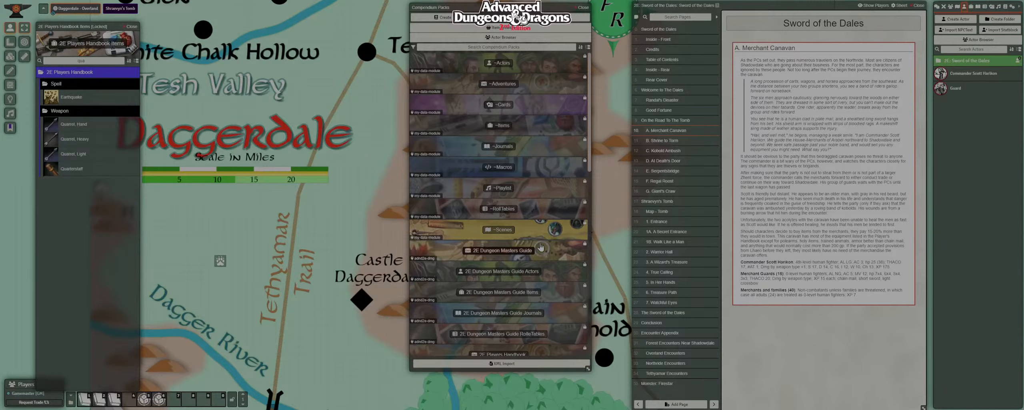
pyautogui.scroll(-1, 548, 236)
pyautogui.scroll(-7, 544, 226)
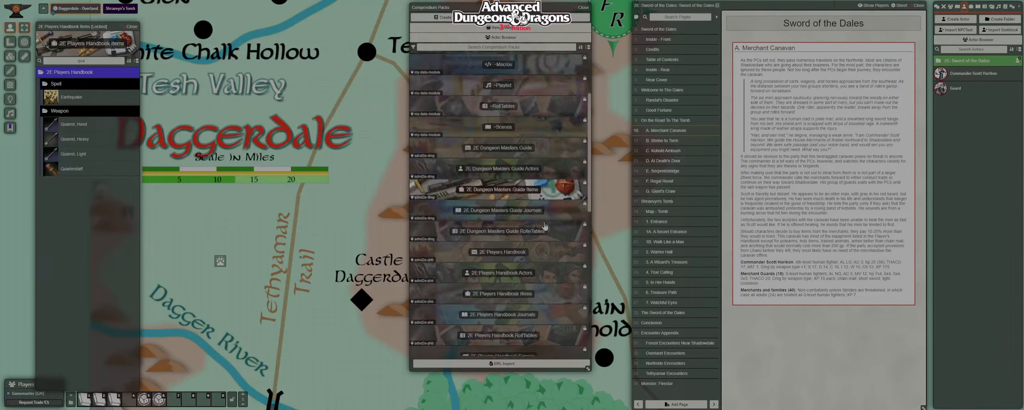
pyautogui.scroll(-4, 546, 252)
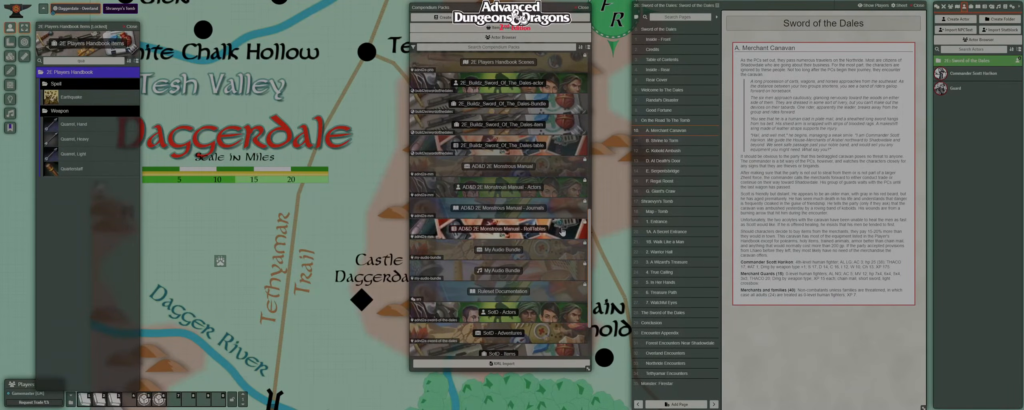
pyautogui.scroll(8, 562, 231)
pyautogui.rightClick(547, 160)
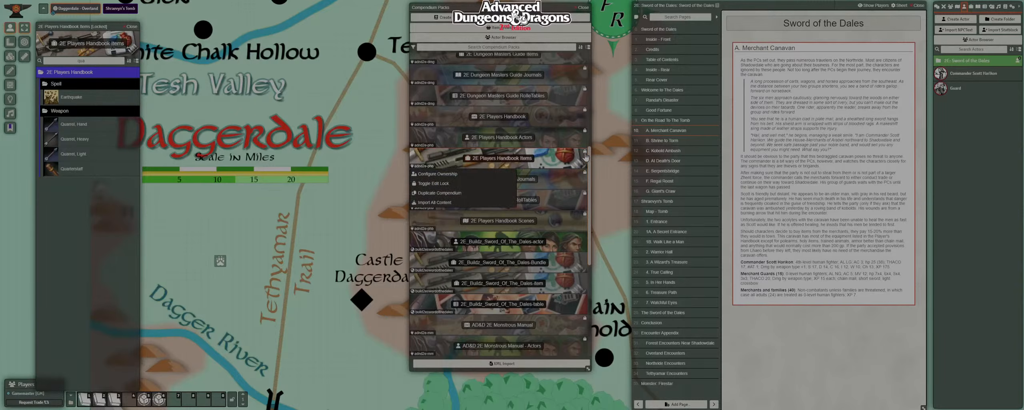
pyautogui.click(436, 185)
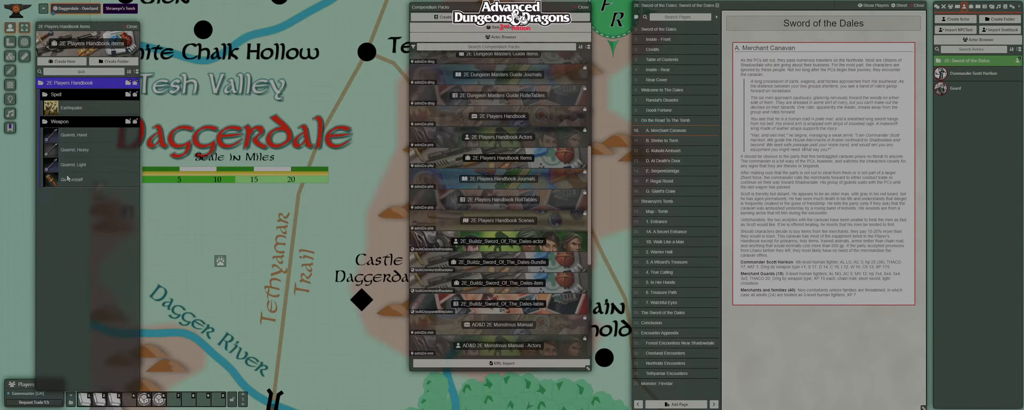
# Set the item type of Quarrel, Light and Quarrel, Hand in the 2E Players Handbook items to Ammunition.
pyautogui.click(70, 166)
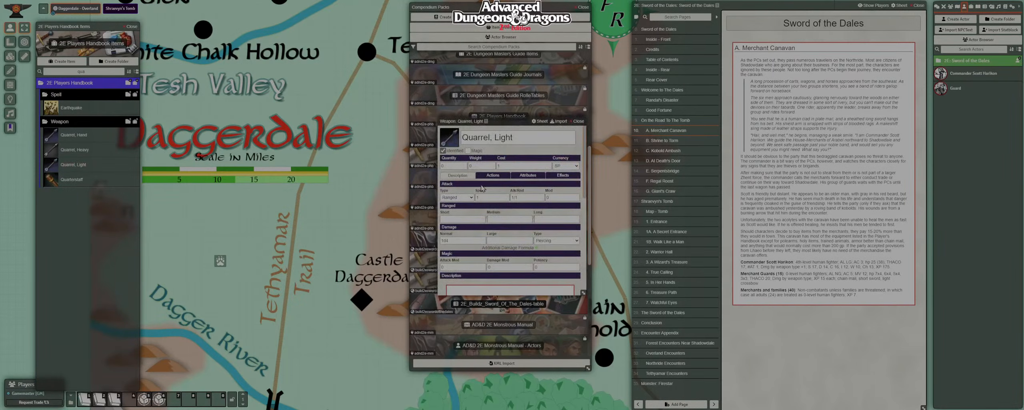
pyautogui.click(516, 176)
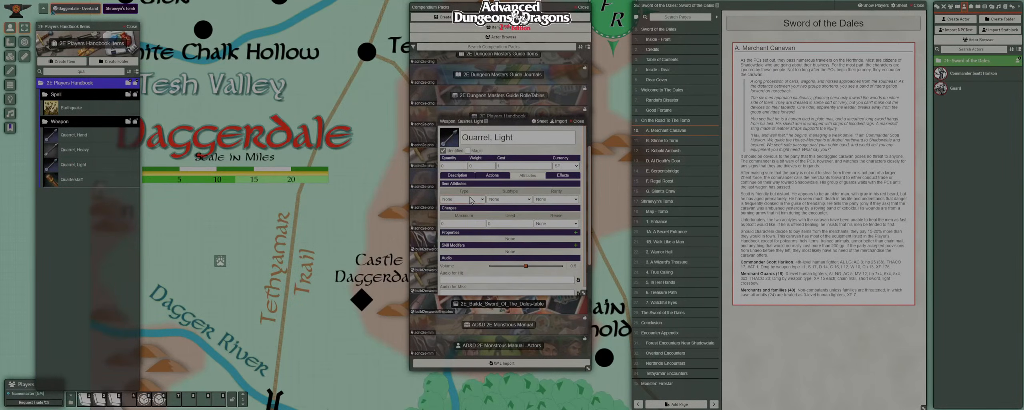
pyautogui.click(579, 121)
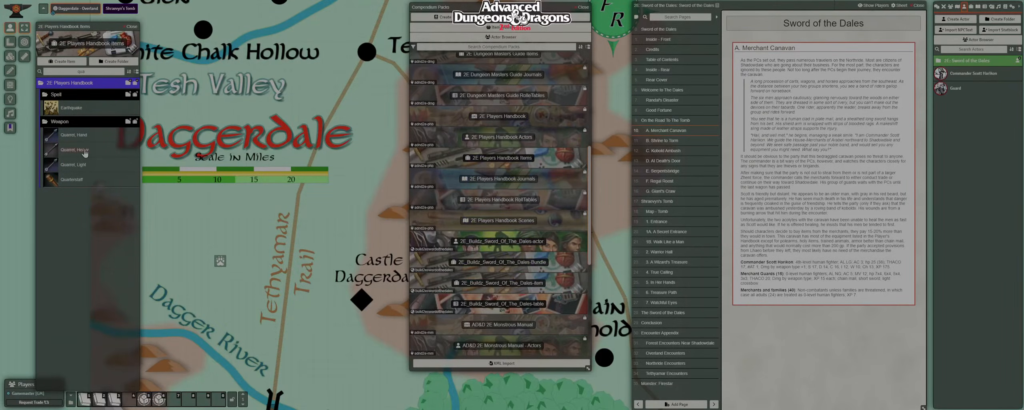
pyautogui.click(77, 135)
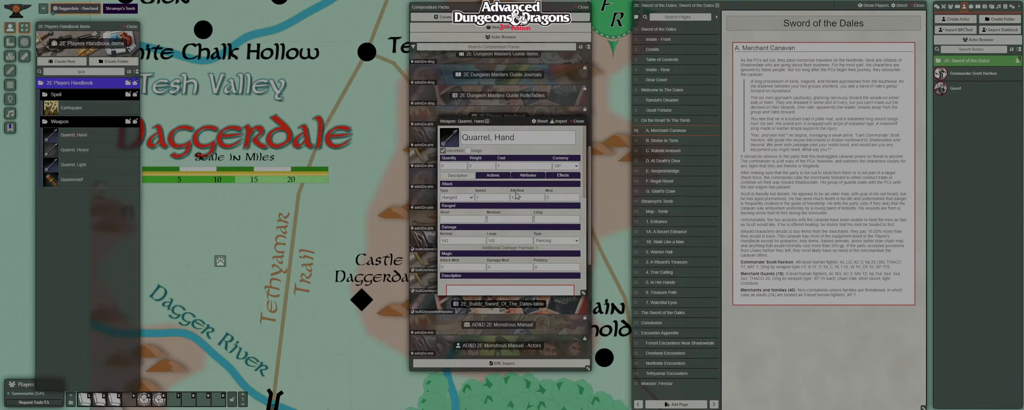
pyautogui.click(528, 175)
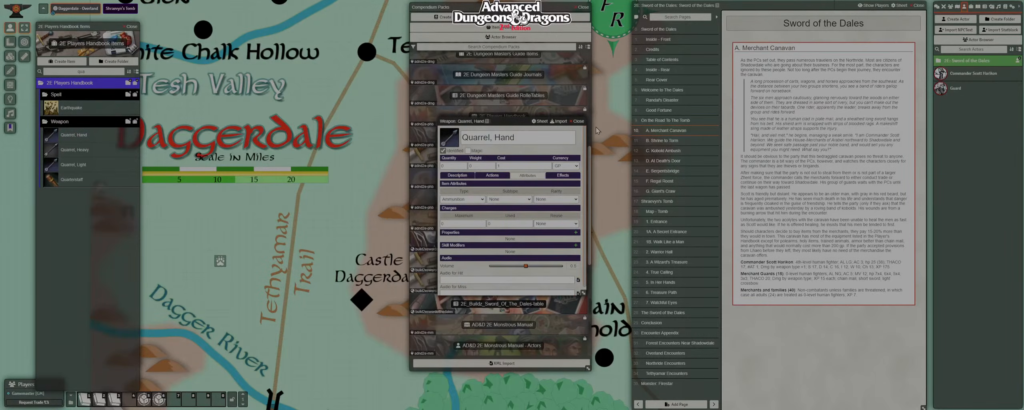
pyautogui.click(577, 121)
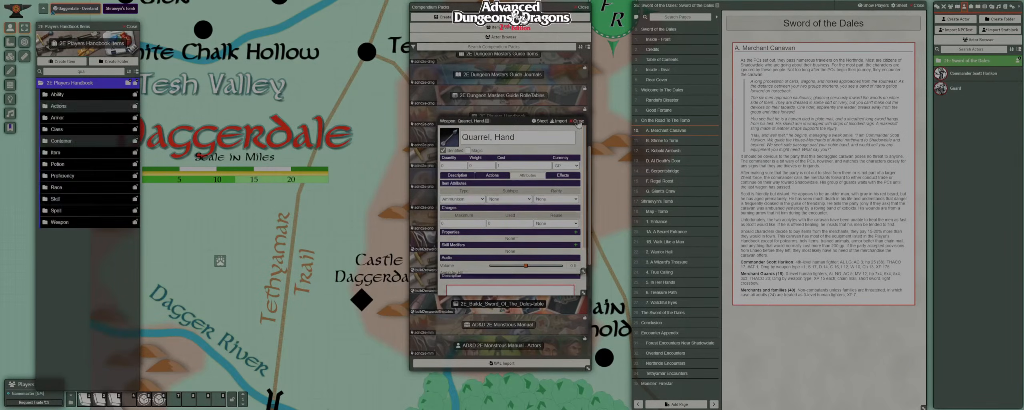
# Set the item type of Quarrel, Heavy to Ammunition and close the compendium packs list.
pyautogui.click(528, 175)
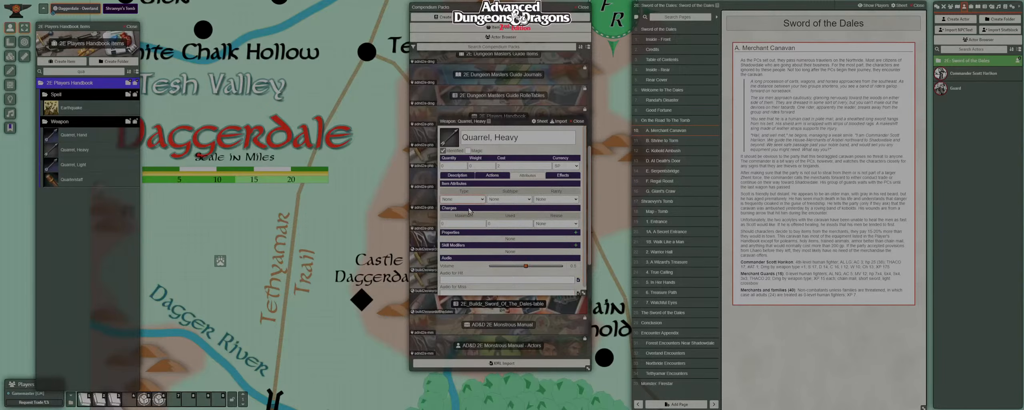
pyautogui.click(578, 121)
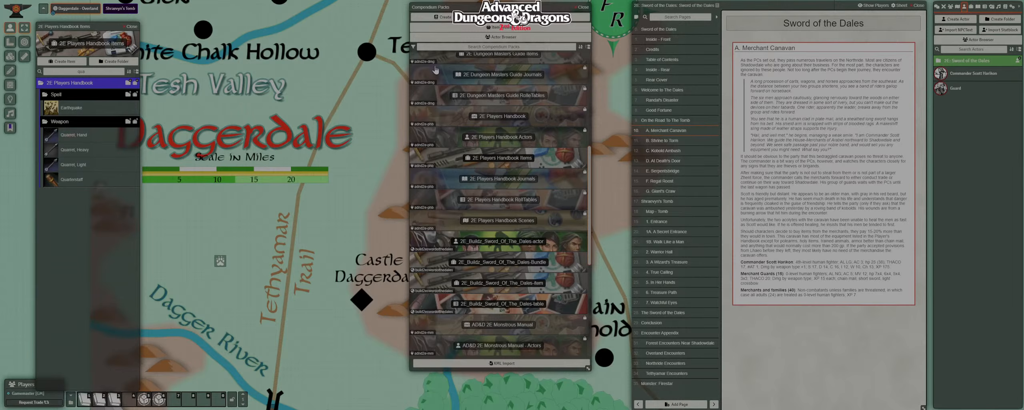
pyautogui.moveTo(523, 10); pyautogui.dragTo(351, 38)
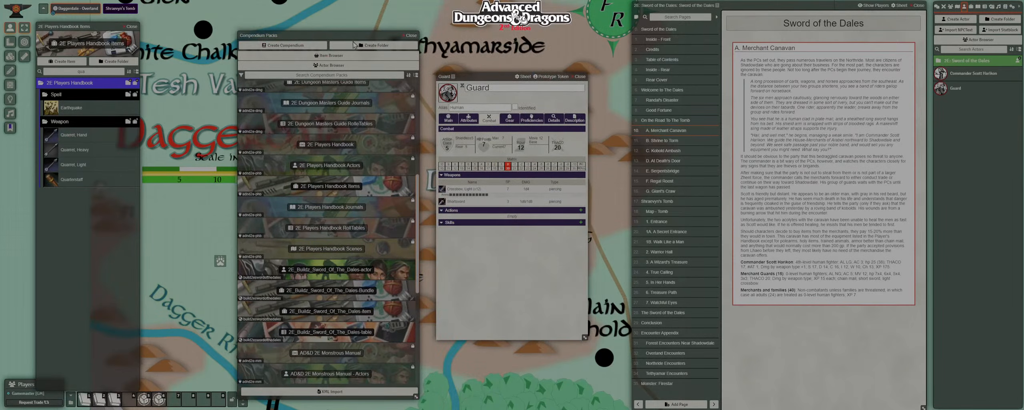
pyautogui.click(412, 35)
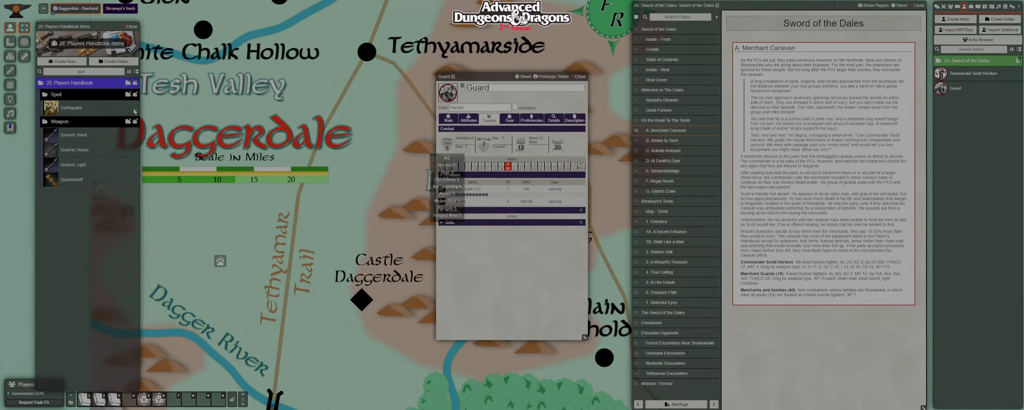
# Add Chainmail from the 2E Players Handbook items to the guard's gear, check the armor class, and close the sheet.
pyautogui.moveTo(87, 71); pyautogui.dragTo(49, 71)
pyautogui.write('cha')
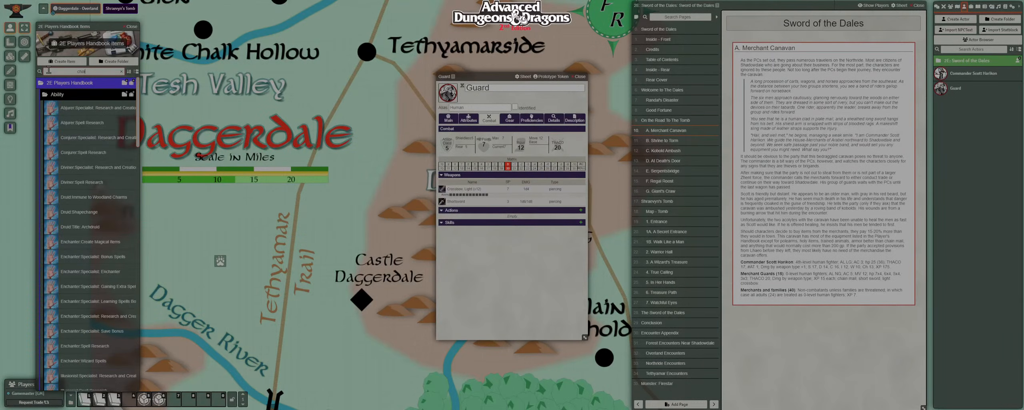
pyautogui.write('in')
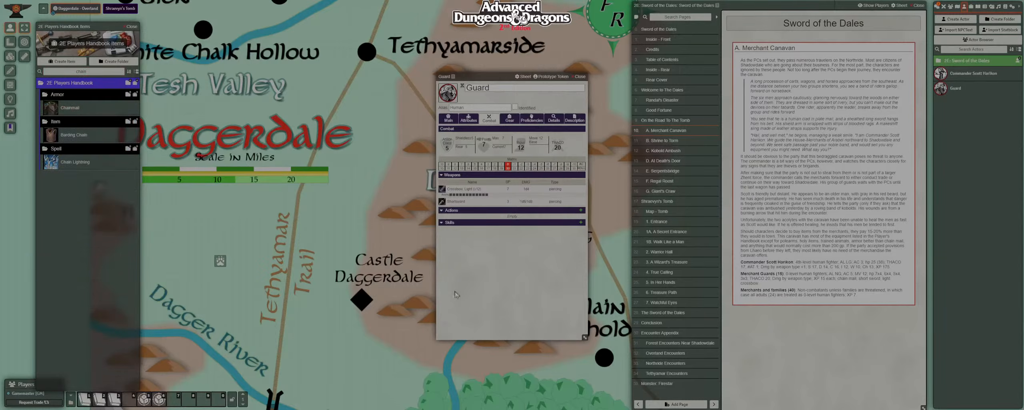
pyautogui.click(510, 118)
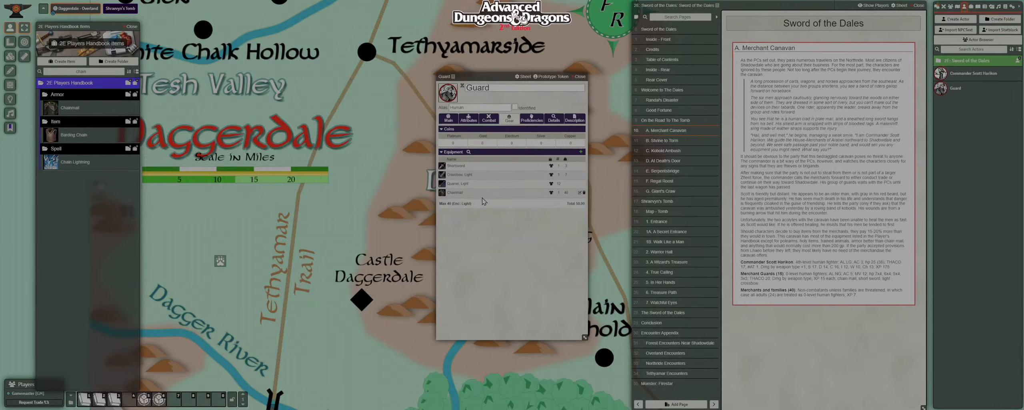
pyautogui.click(447, 119)
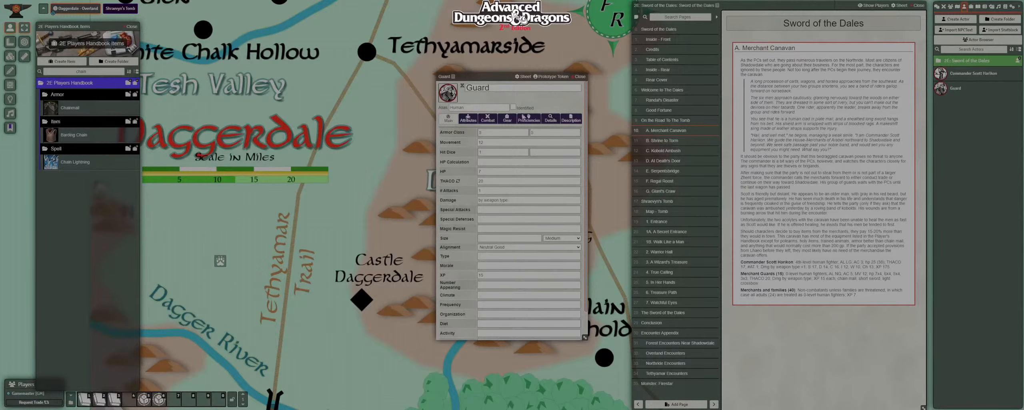
pyautogui.click(507, 119)
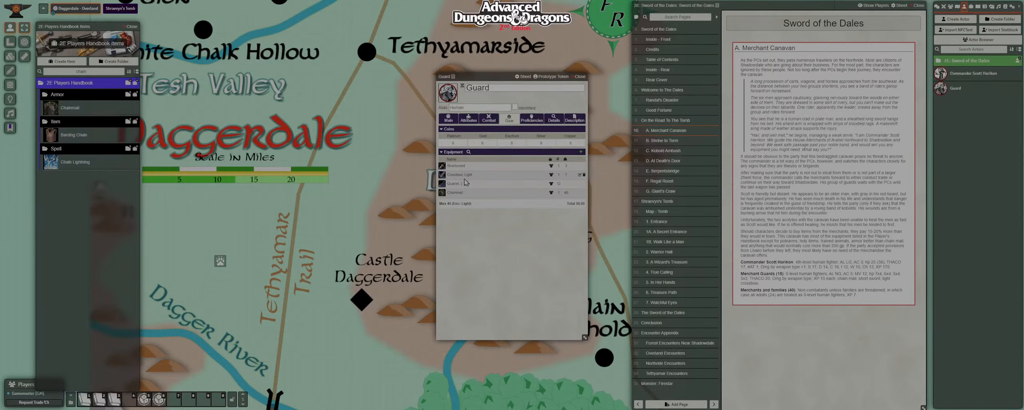
pyautogui.click(582, 79)
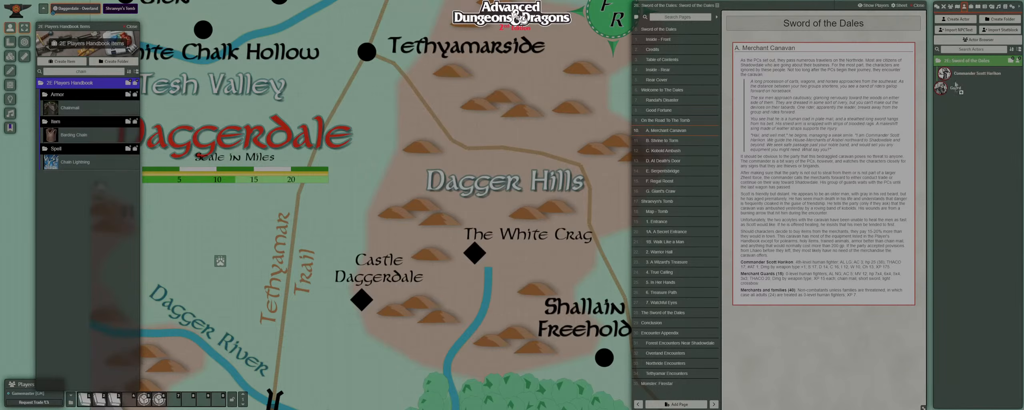
# Import Human, Peasant/Serf from the AD&D 2E Monstrous Manual actors into the Sword of the Dales folder and open its sheet.
pyautogui.moveTo(955, 85); pyautogui.dragTo(969, 62)
pyautogui.click(115, 398)
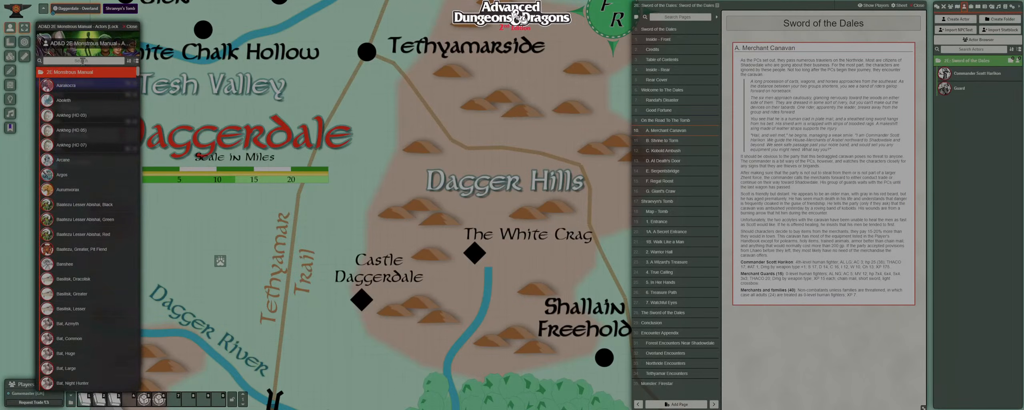
pyautogui.write('human')
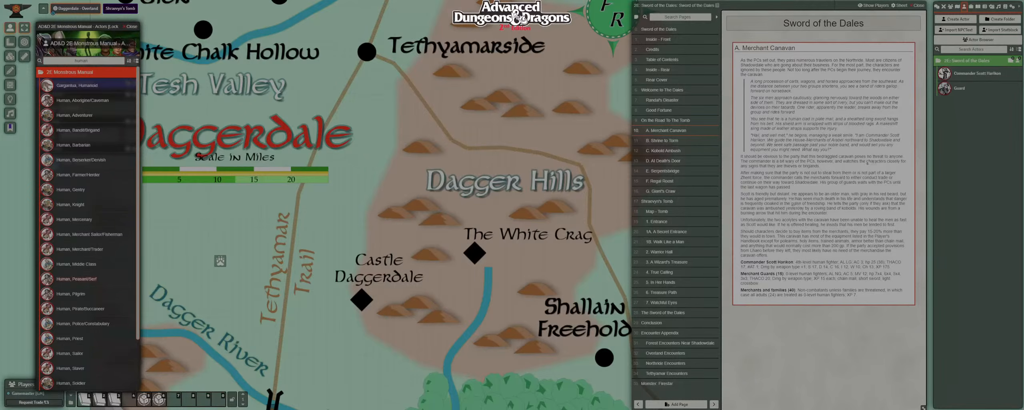
pyautogui.moveTo(982, 128); pyautogui.dragTo(974, 138)
pyautogui.click(961, 105)
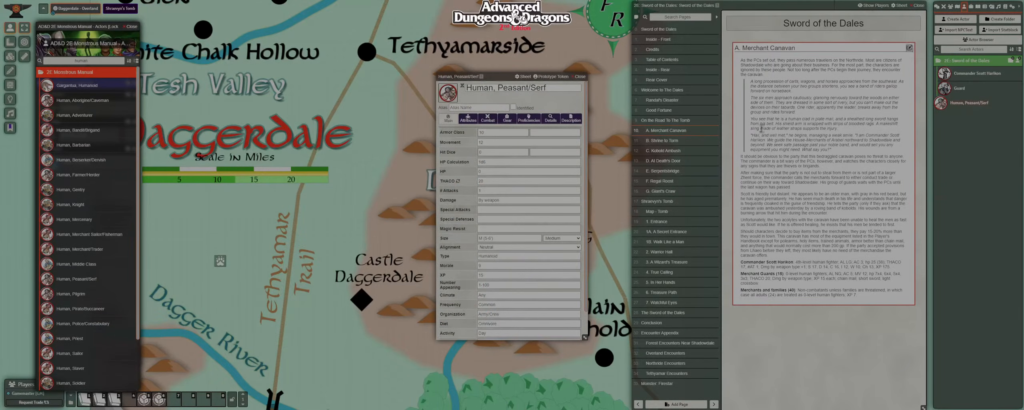
pyautogui.moveTo(562, 88); pyautogui.dragTo(447, 93)
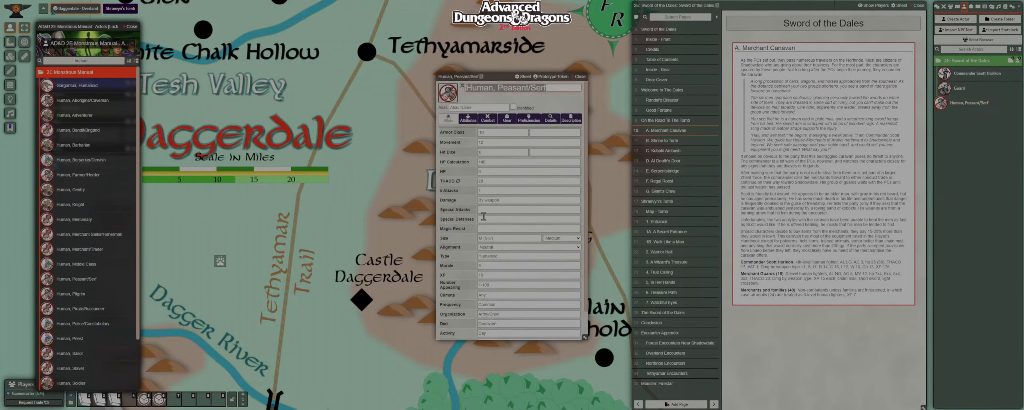
pyautogui.write('Merh')
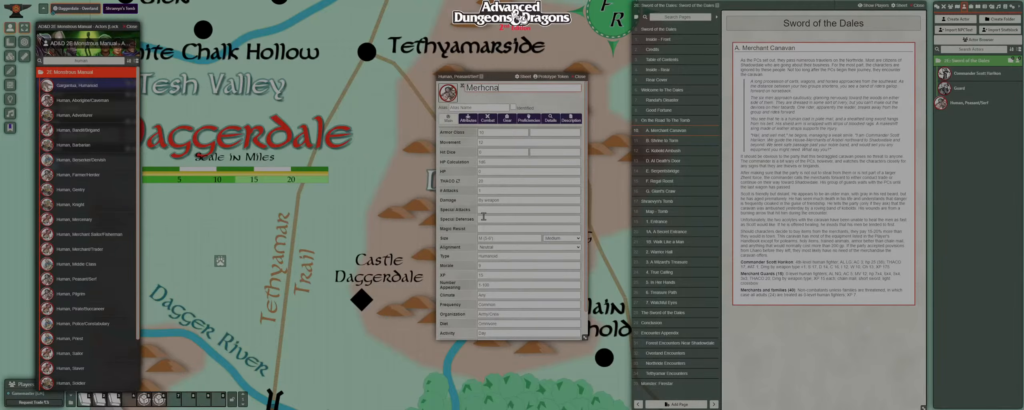
pyautogui.press('BackSpace')
pyautogui.write('chant')
# Rename the imported peasant actor Villager and set its alias to Human.
pyautogui.hotkey('ctrl', 'a')
pyautogui.press('BackSpace')
pyautogui.write('V')
pyautogui.click(484, 106)
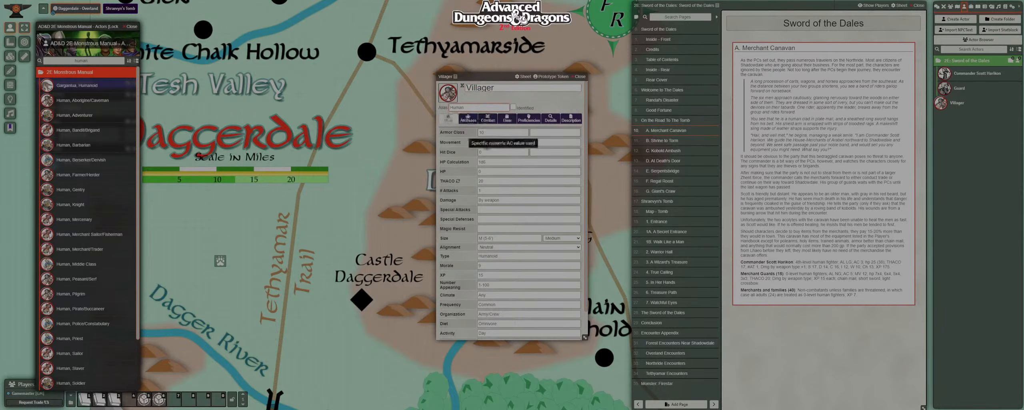
pyautogui.press('Tab')
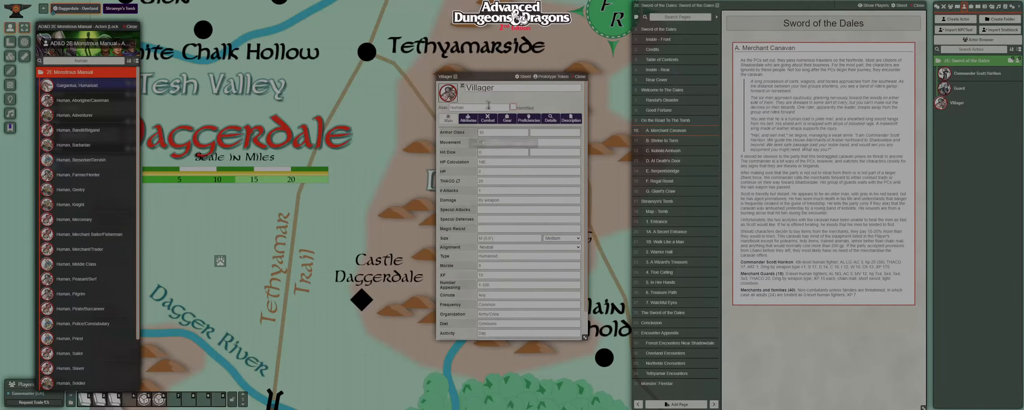
# Set the token name in the Villager's prototype token to Villager.
pyautogui.click(552, 76)
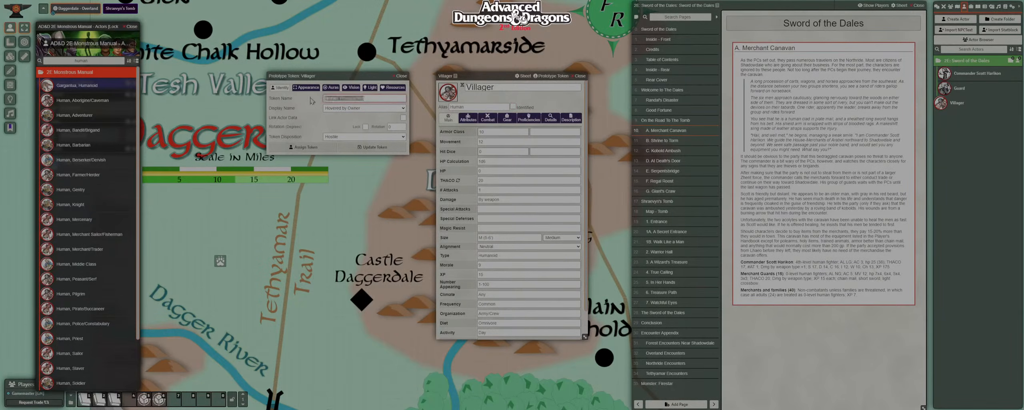
pyautogui.write('Villager')
pyautogui.click(332, 138)
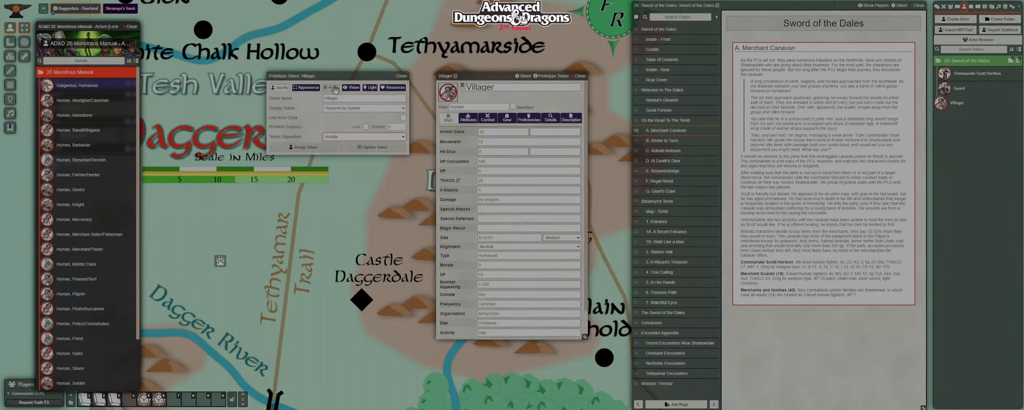
pyautogui.click(352, 89)
# Browse the Villager token's image to the tokens folder under images in the adnd2e-sword-of-the-dales module.
pyautogui.click(307, 89)
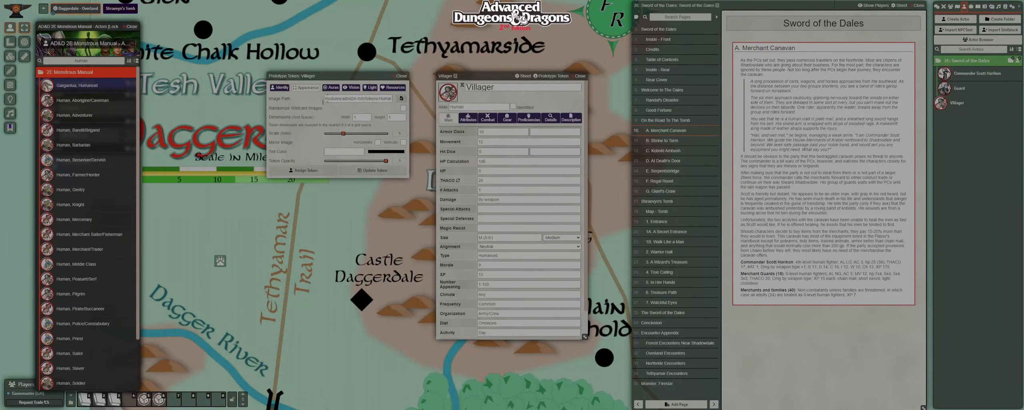
pyautogui.click(401, 98)
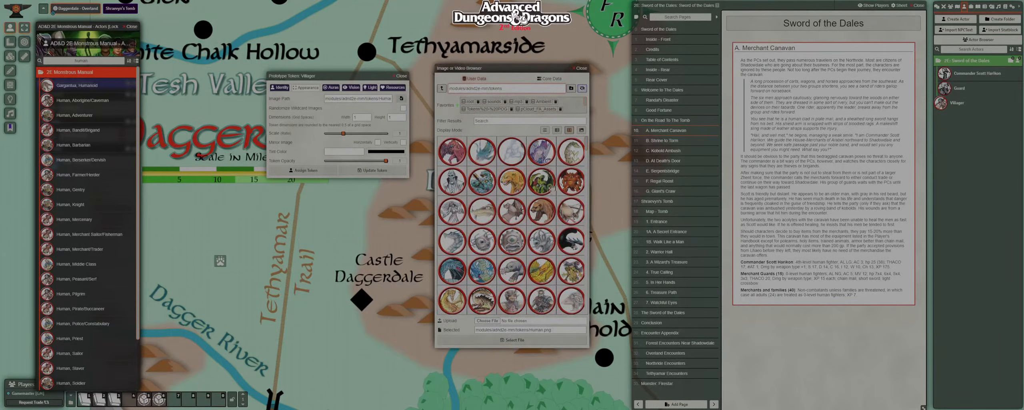
pyautogui.click(442, 88)
pyautogui.doubleClick(442, 88)
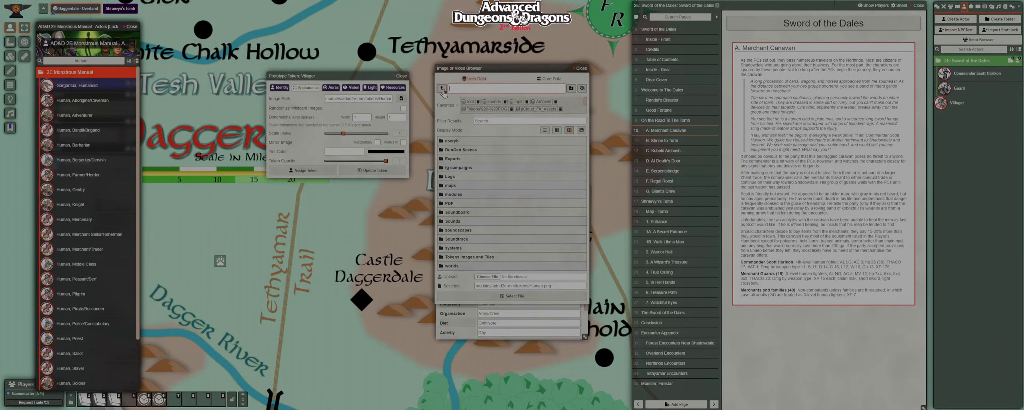
pyautogui.click(456, 194)
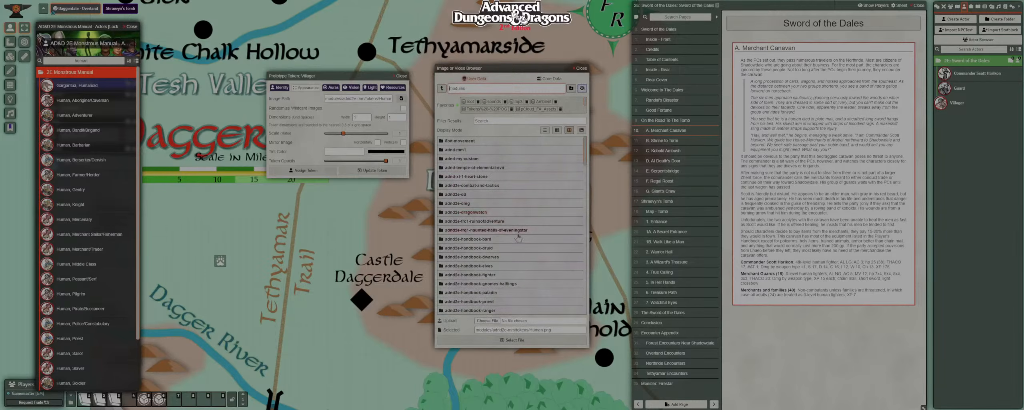
pyautogui.scroll(-2, 520, 240)
pyautogui.scroll(-2, 520, 240)
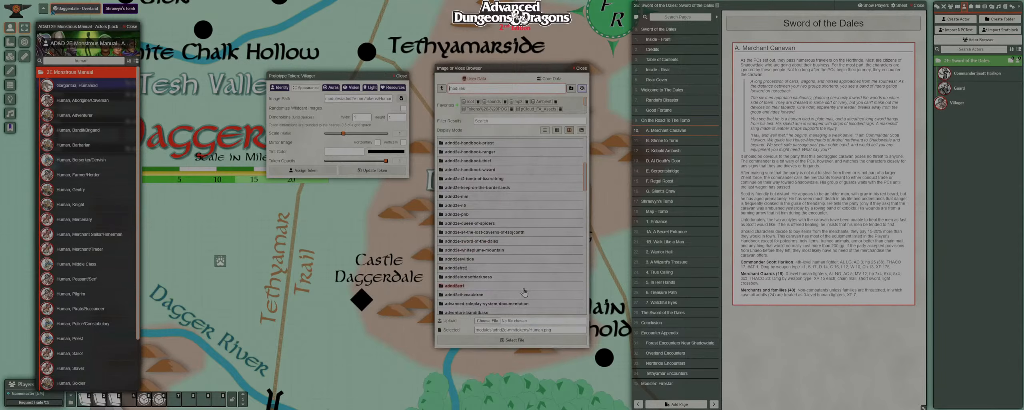
pyautogui.click(488, 240)
pyautogui.click(466, 149)
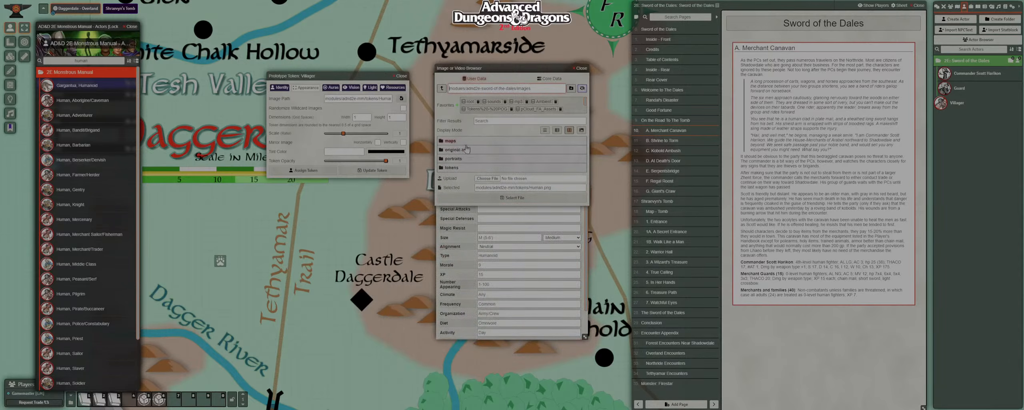
pyautogui.click(454, 167)
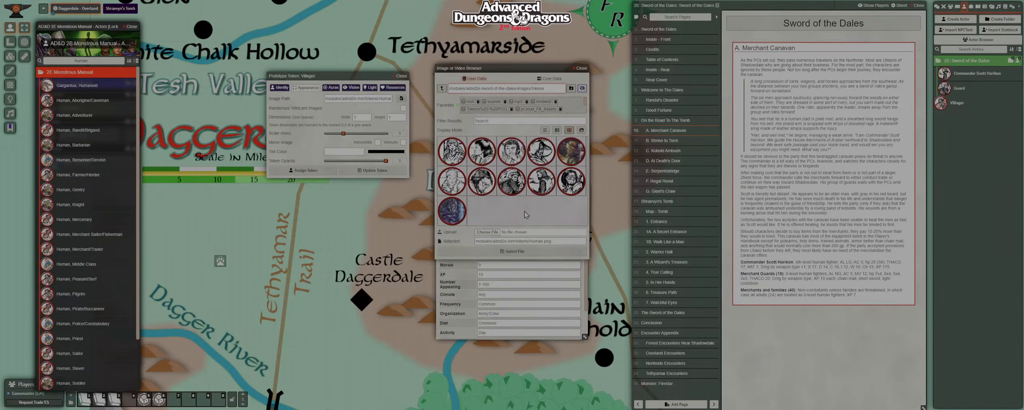
# Assign a villager portrait from the tokens folder to the prototype token, update it, and set the Villager's sheet image.
pyautogui.click(457, 183)
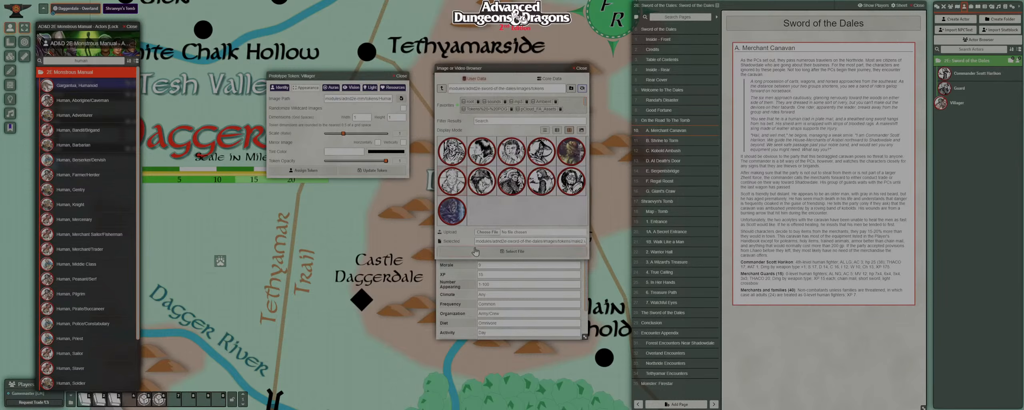
pyautogui.click(489, 256)
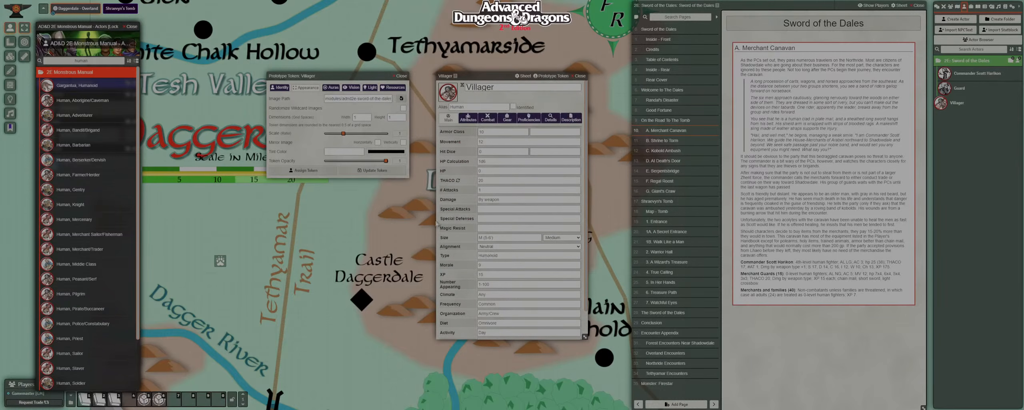
pyautogui.click(382, 170)
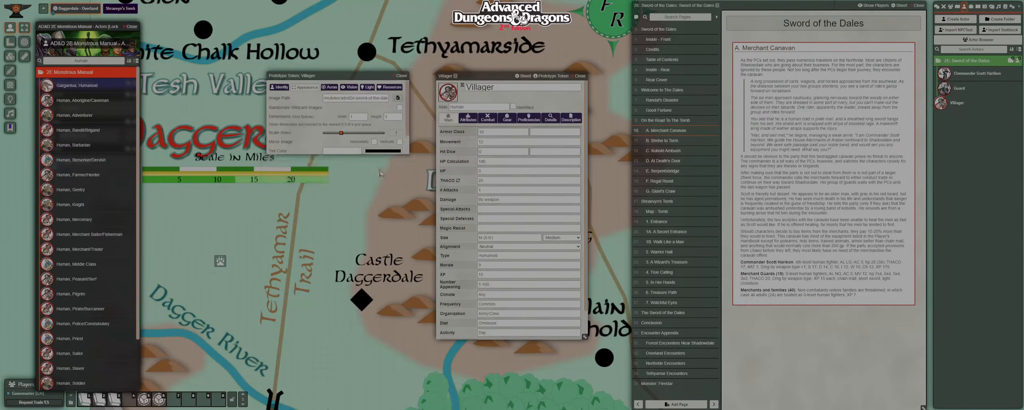
pyautogui.click(449, 92)
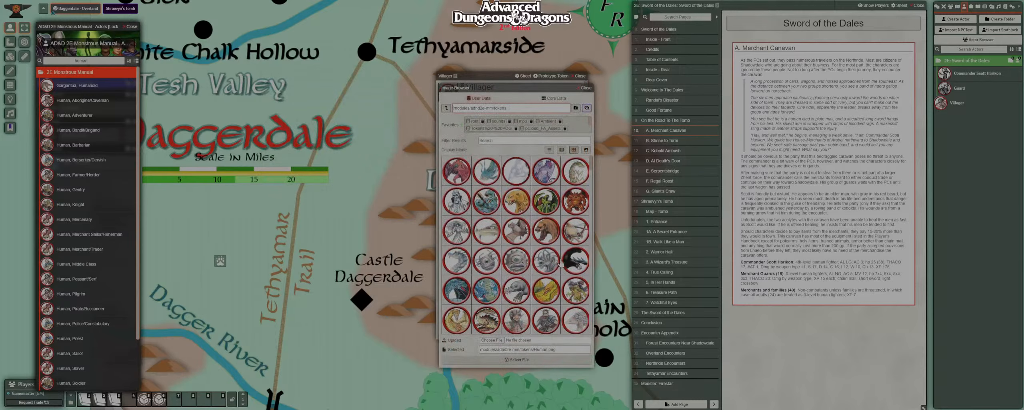
pyautogui.click(532, 360)
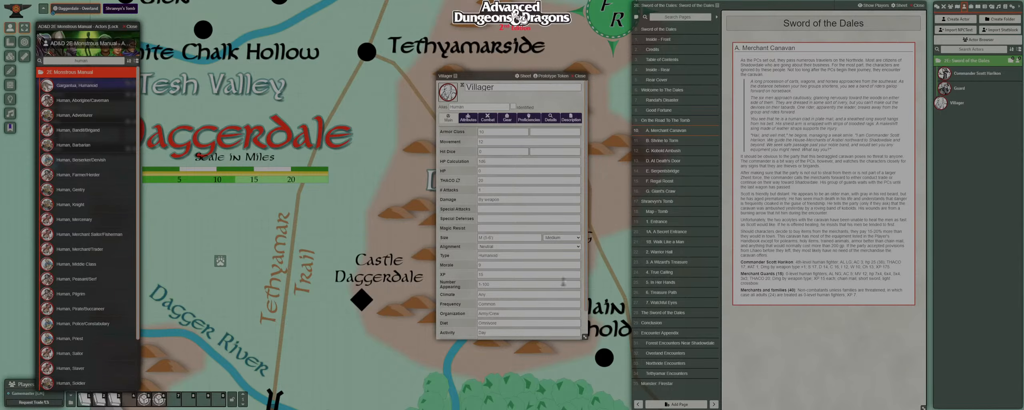
# Review the Villager's description and main stats, close the sheet, and move the actor into the Sword of the Dales folder.
pyautogui.click(571, 120)
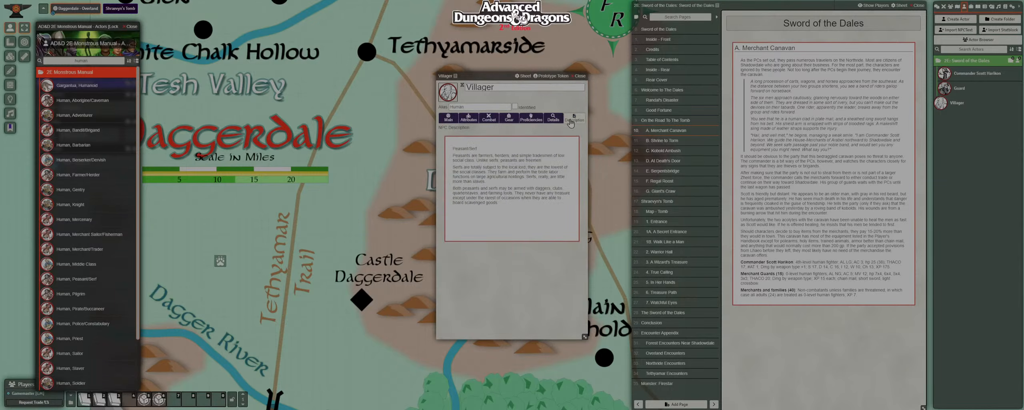
pyautogui.click(448, 118)
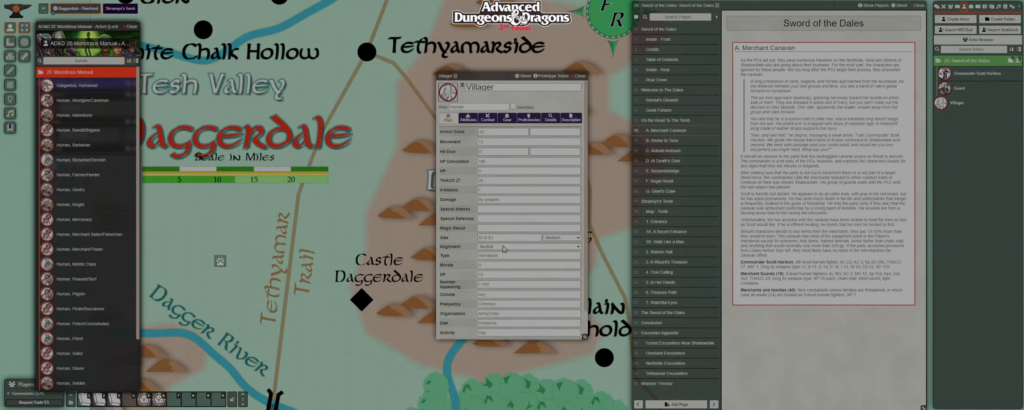
pyautogui.scroll(-2, 530, 268)
pyautogui.scroll(2, 530, 268)
pyautogui.click(580, 77)
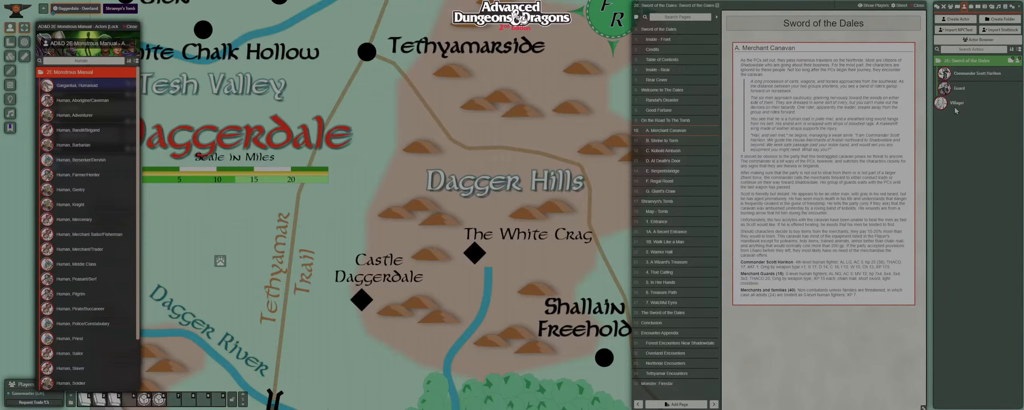
pyautogui.moveTo(956, 106); pyautogui.dragTo(977, 63)
# Open the A. Merchant Canavan journal page for editing at the end of the commander's stat block.
pyautogui.click(909, 48)
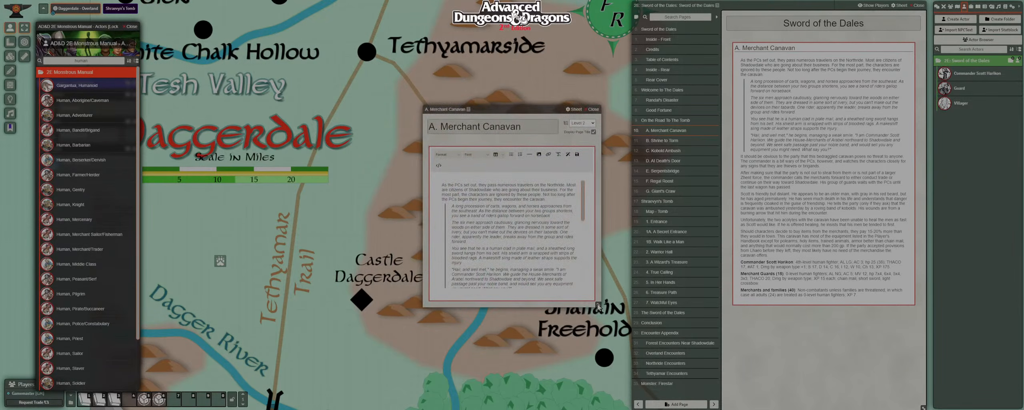
pyautogui.moveTo(599, 304); pyautogui.dragTo(609, 357)
pyautogui.scroll(-3, 563, 287)
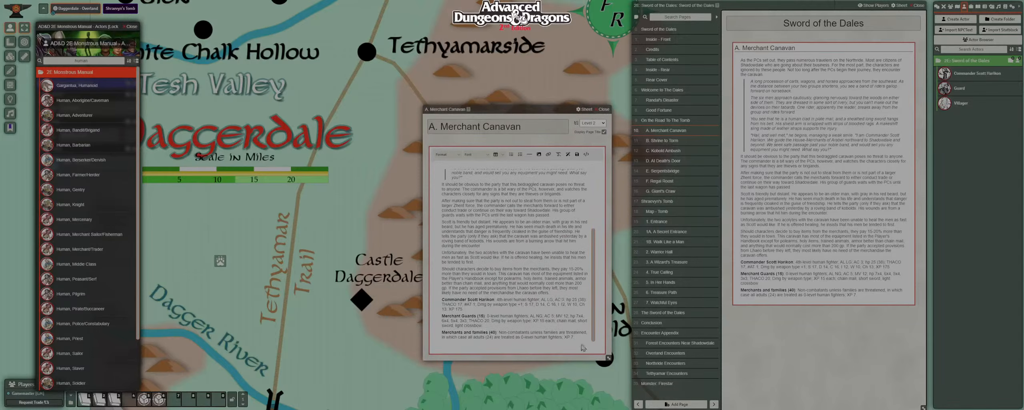
pyautogui.click(528, 308)
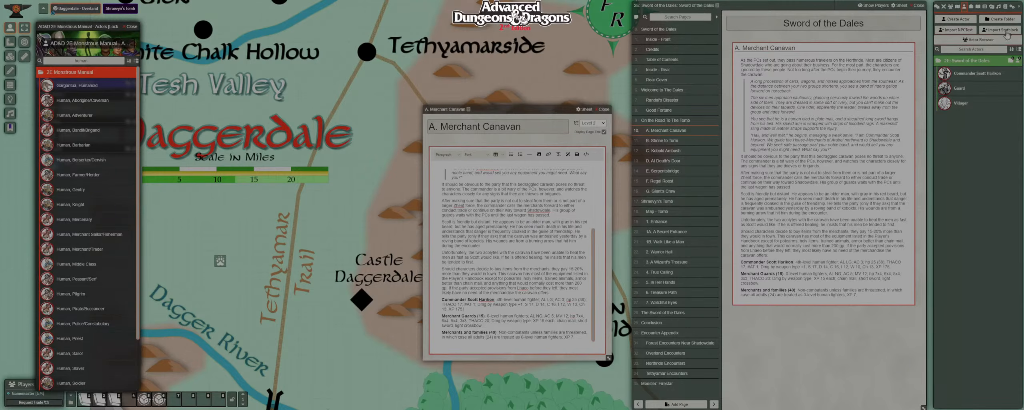
# Open the compendium packs in a separate, widened window and open the SotD - Actors compendium.
pyautogui.rightClick(1005, 7)
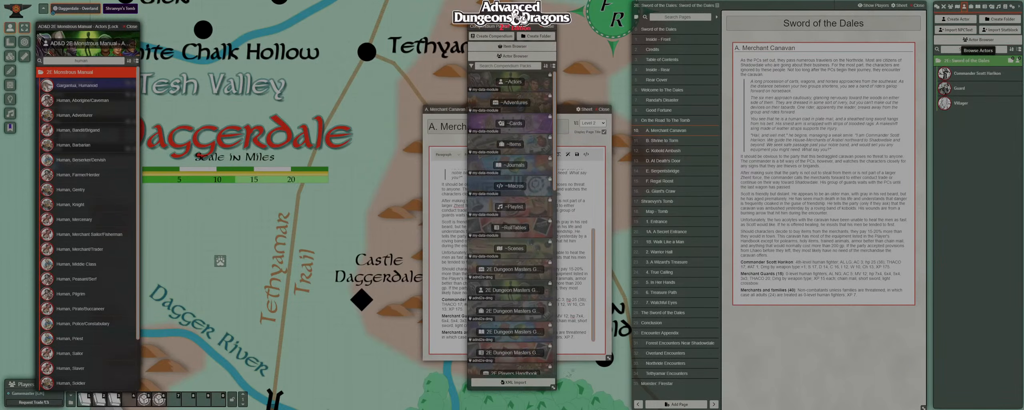
pyautogui.moveTo(554, 387); pyautogui.dragTo(626, 380)
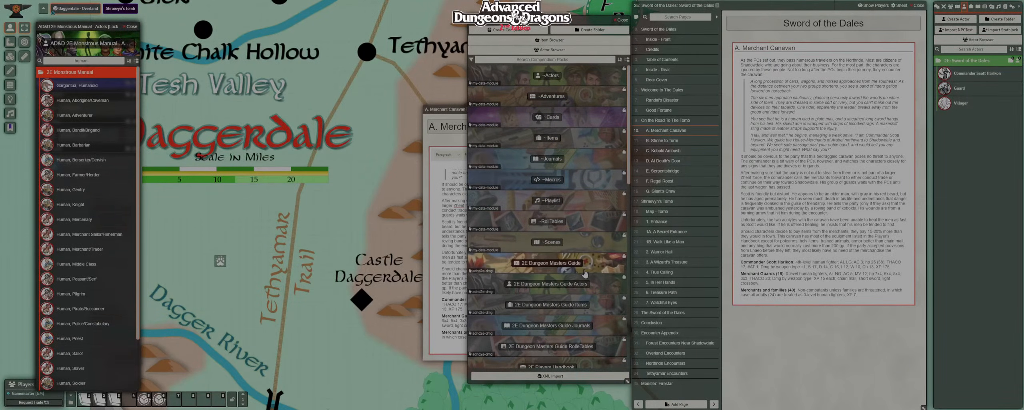
pyautogui.scroll(-4, 584, 274)
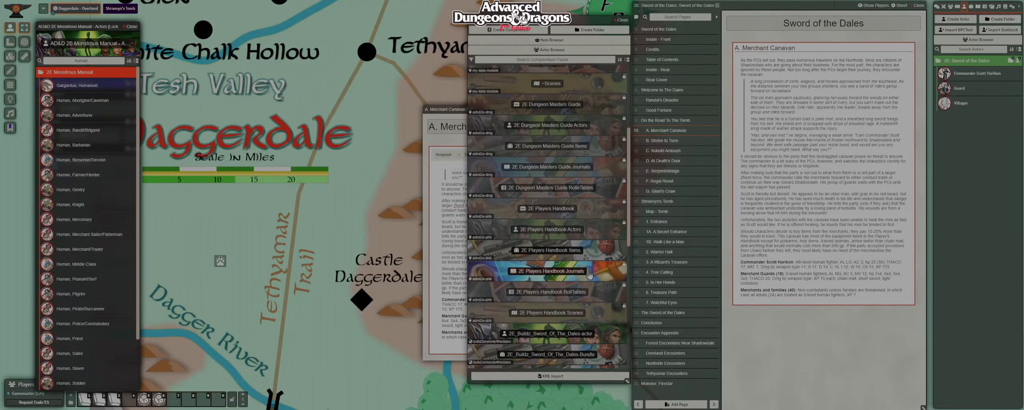
pyautogui.scroll(-6, 588, 272)
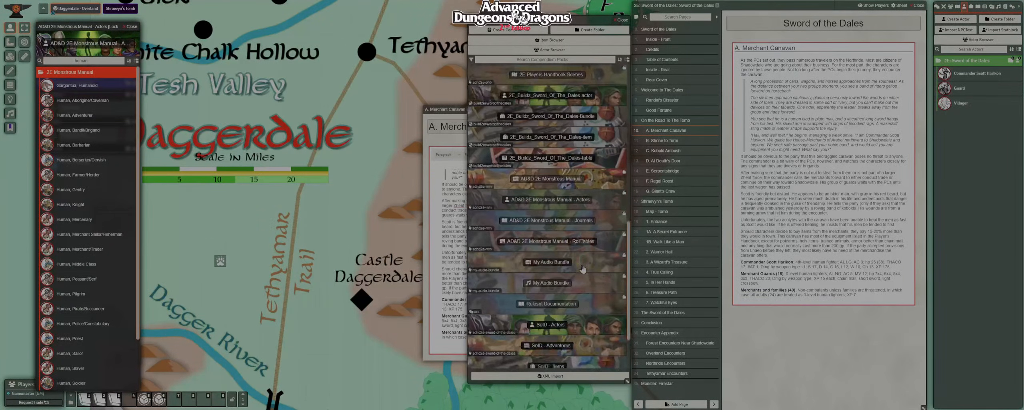
pyautogui.scroll(-2, 576, 266)
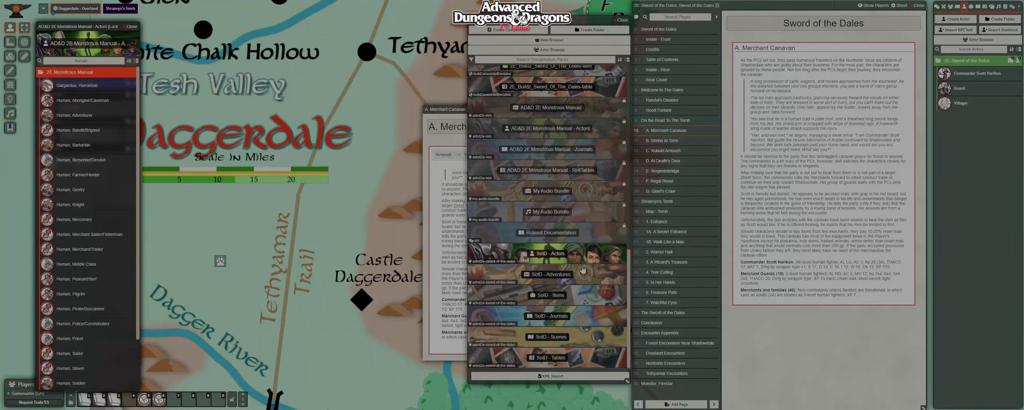
pyautogui.click(558, 259)
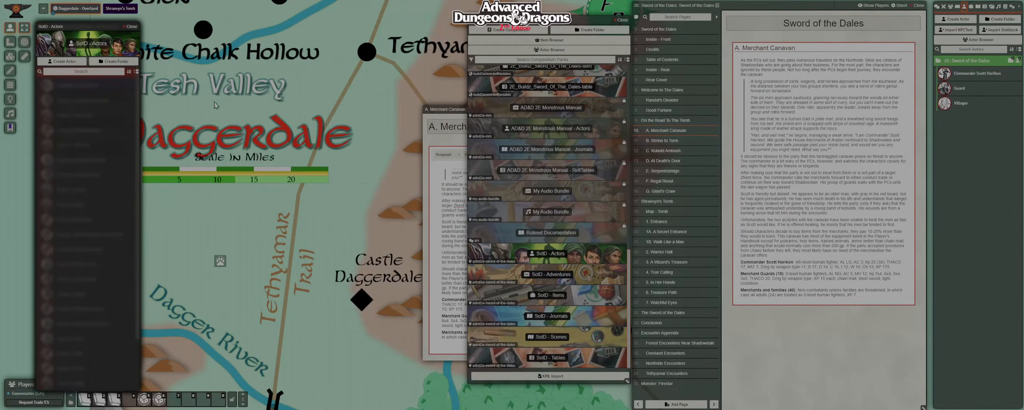
# Copy the Sword of the Dales actor folder into the SotD - Actors compendium and expand it there.
pyautogui.moveTo(583, 19); pyautogui.dragTo(352, 46)
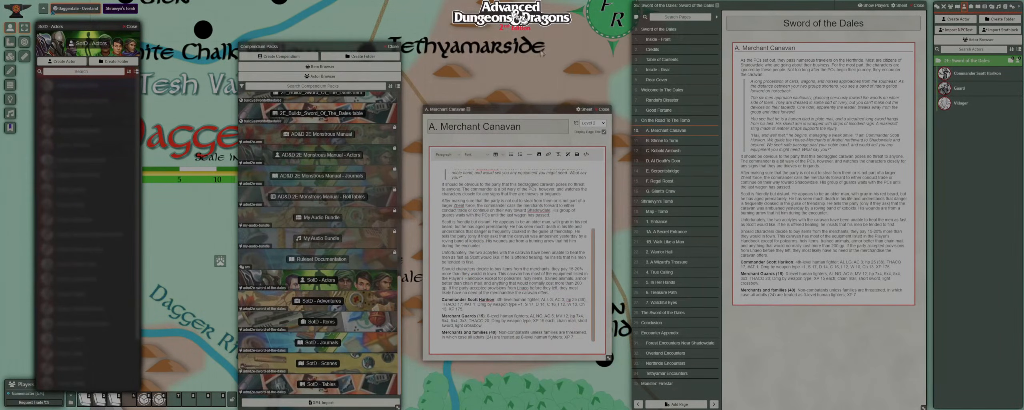
pyautogui.moveTo(980, 61); pyautogui.dragTo(104, 107)
pyautogui.click(78, 81)
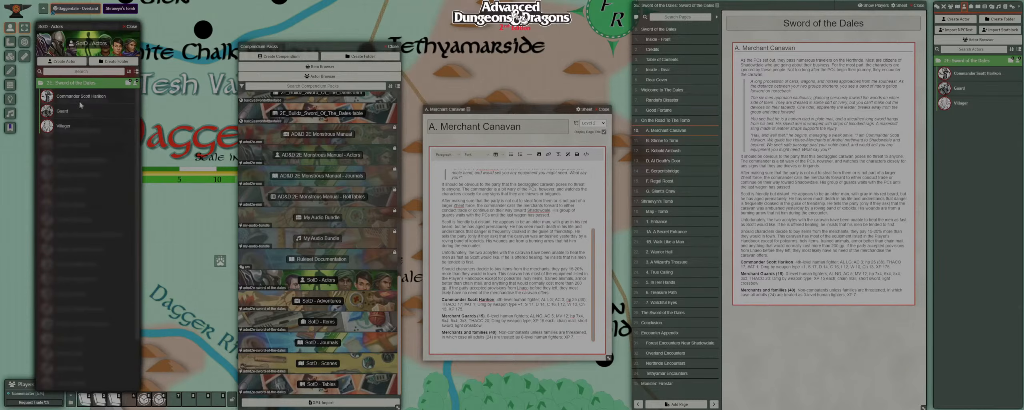
# Insert a link to the commander from SotD - Actors below the commander's stat block and save the page.
pyautogui.moveTo(84, 102); pyautogui.dragTo(457, 316)
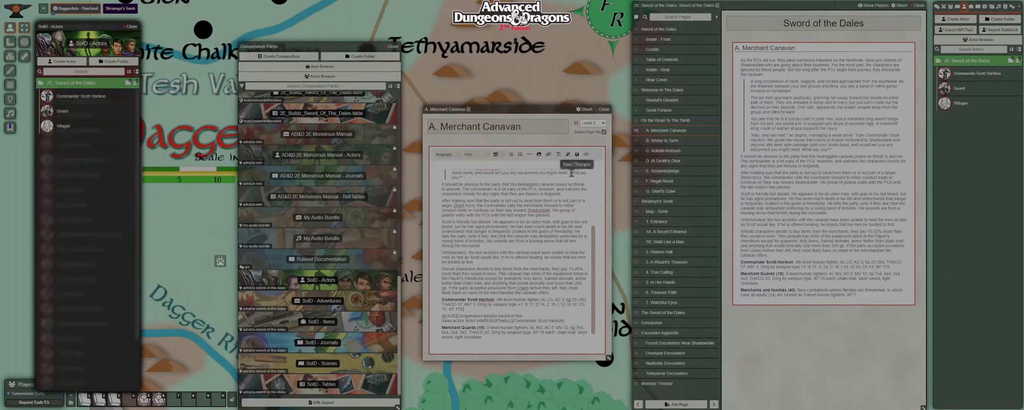
pyautogui.scroll(-1, 529, 297)
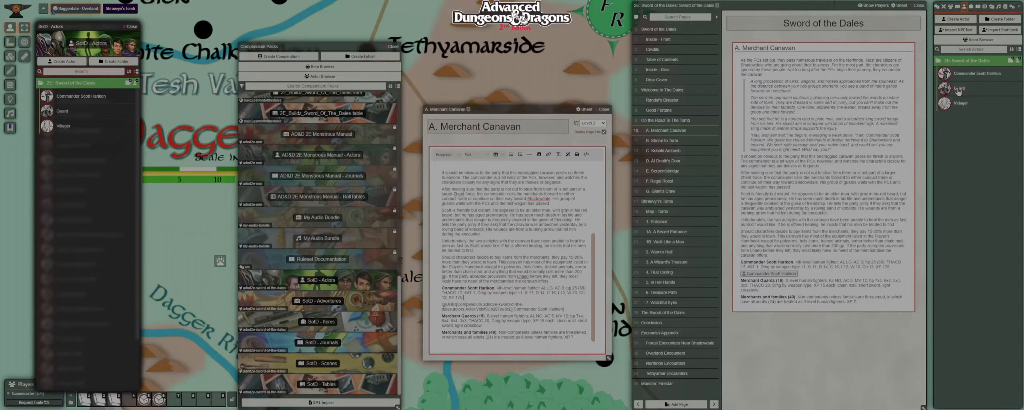
pyautogui.moveTo(958, 91); pyautogui.dragTo(479, 332)
pyautogui.scroll(-1, 460, 334)
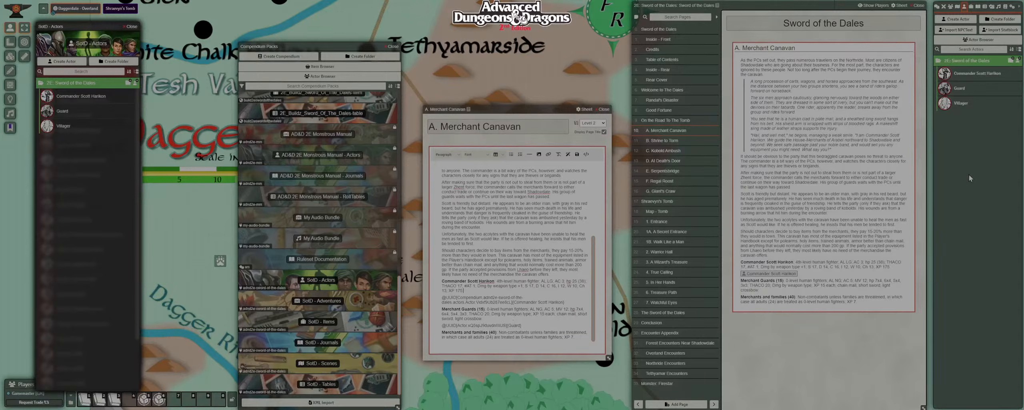
pyautogui.tripleClick(527, 325)
pyautogui.press('BackSpace')
# Link Guard and Villager from SotD - Actors below the Merchant Guards and Merchants and families entries, and save the page.
pyautogui.moveTo(57, 110); pyautogui.dragTo(459, 328)
pyautogui.moveTo(474, 323); pyautogui.dragTo(472, 322)
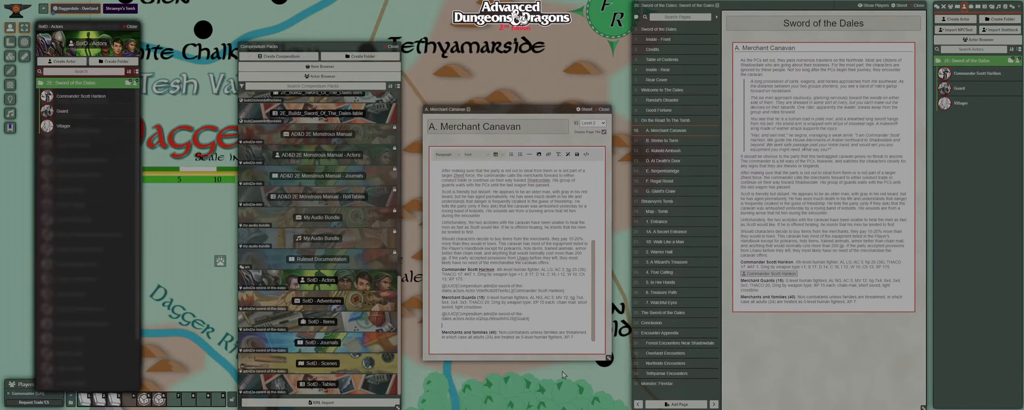
pyautogui.press('BackSpace')
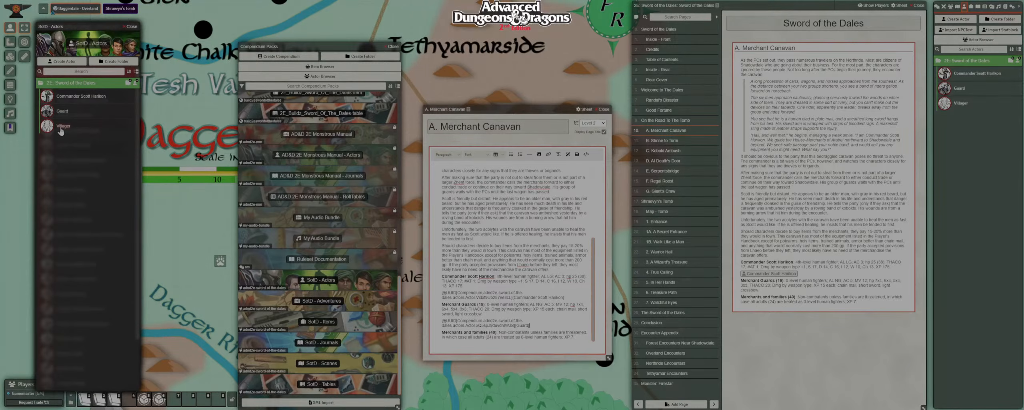
pyautogui.moveTo(61, 131); pyautogui.dragTo(436, 328)
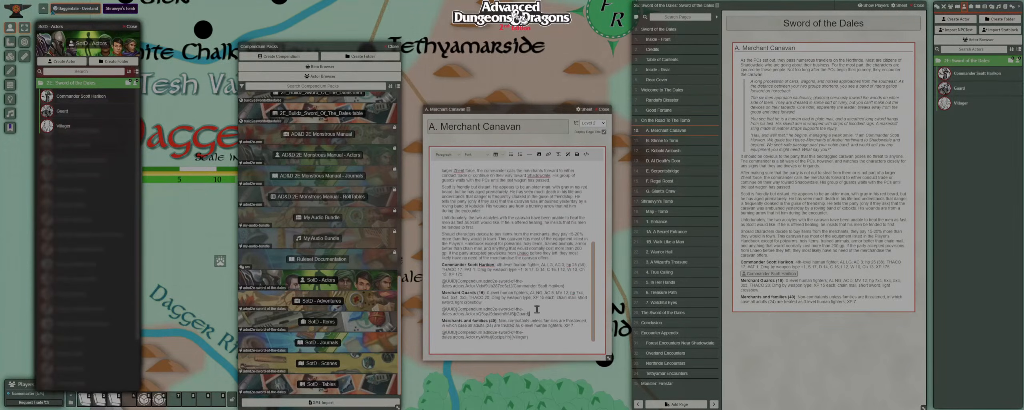
pyautogui.click(577, 155)
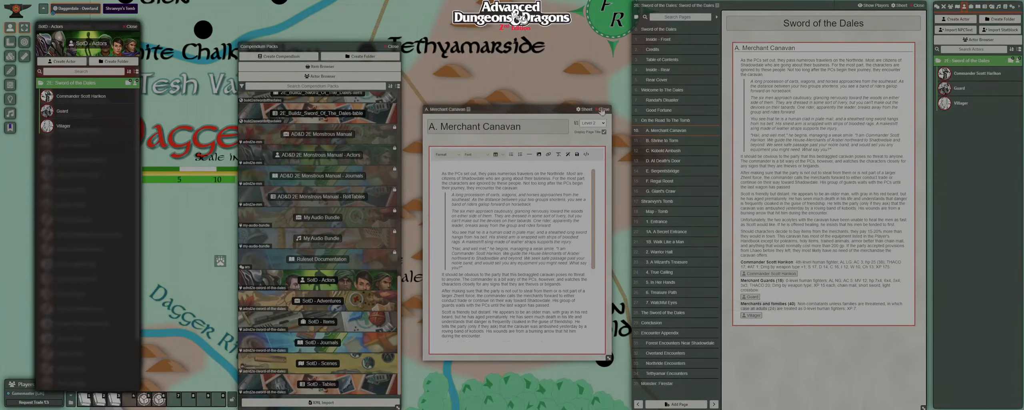
# Close the page editor, test the commander's link on the journal page, and close the sheet it opens.
pyautogui.press('Escape')
pyautogui.click(769, 274)
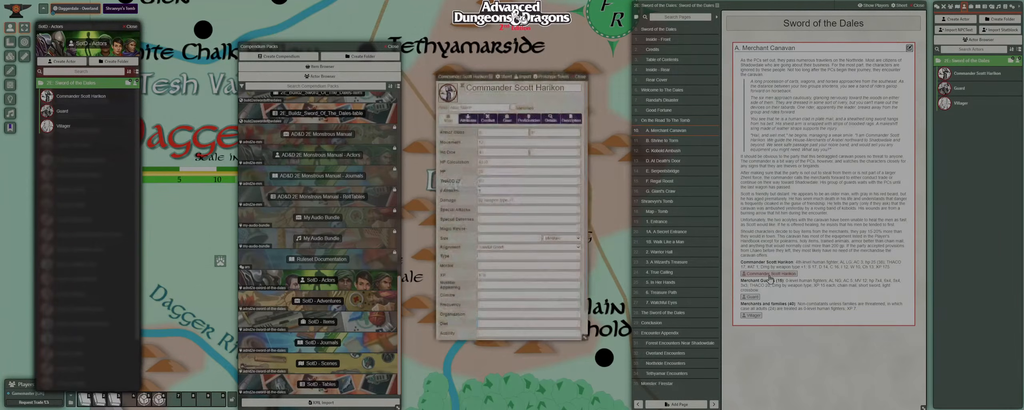
pyautogui.click(583, 79)
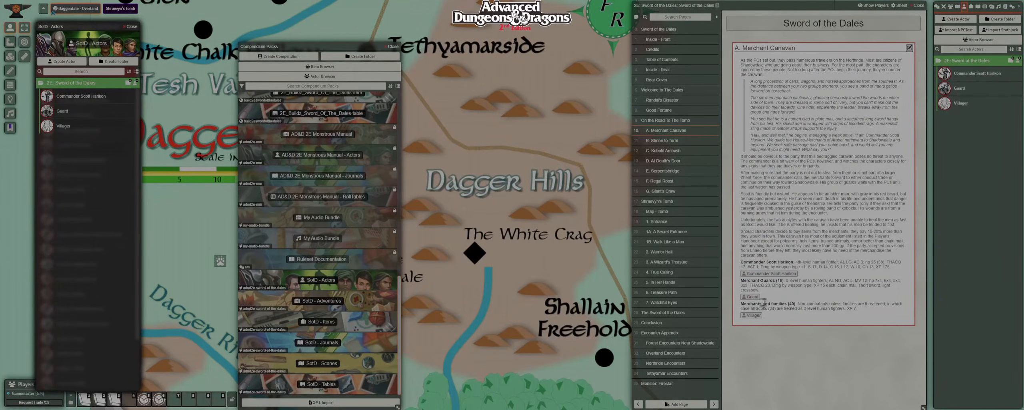
# Test the Guard link on the journal page, close the sheet it opens, and close the compendium packs list.
pyautogui.click(751, 296)
pyautogui.click(578, 76)
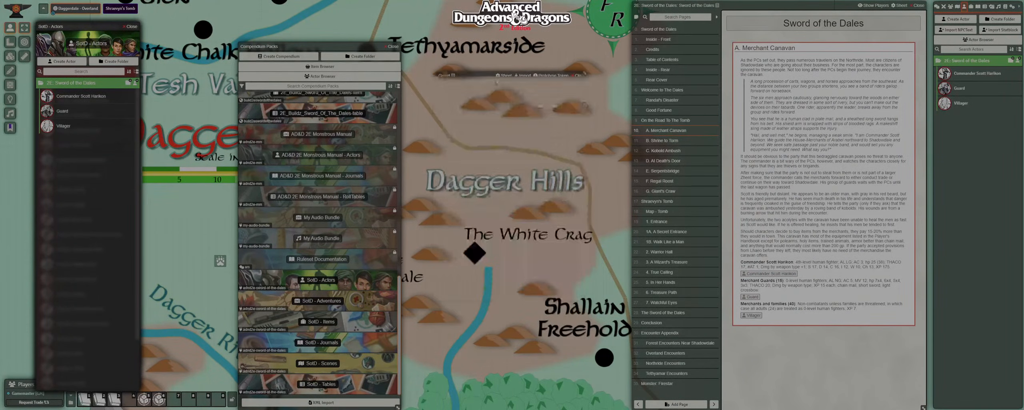
pyautogui.click(392, 46)
# Place a commander token and a Guard token from the journal links on the map, beside the forest south of Serpentsbridge.
pyautogui.scroll(5, 569, 150)
pyautogui.scroll(4, 569, 149)
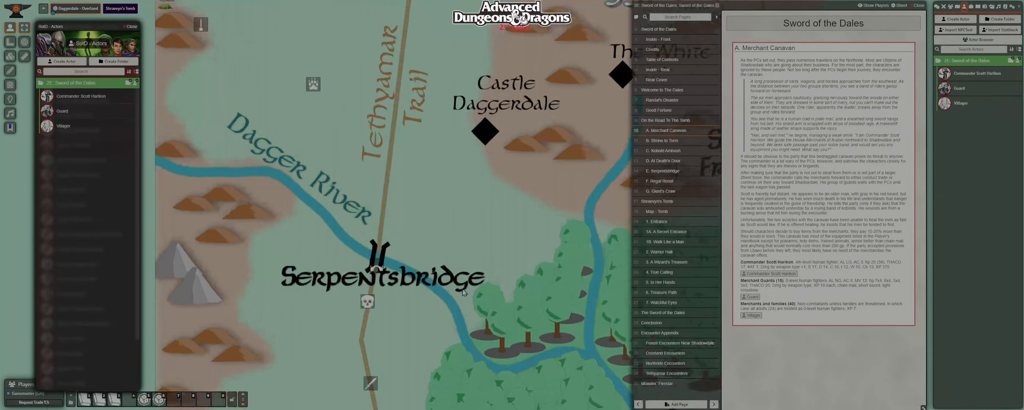
pyautogui.moveTo(412, 376); pyautogui.dragTo(434, 124)
pyautogui.scroll(8, 433, 178)
pyautogui.moveTo(433, 179); pyautogui.dragTo(460, 321)
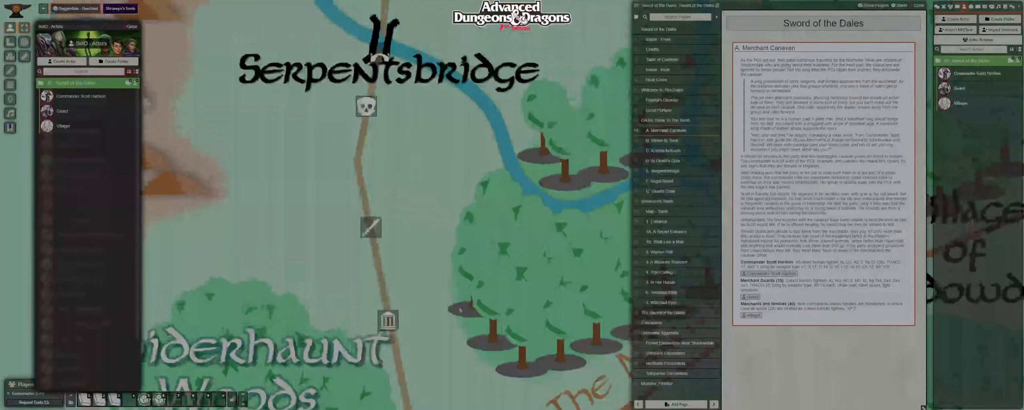
pyautogui.moveTo(776, 277); pyautogui.dragTo(444, 285)
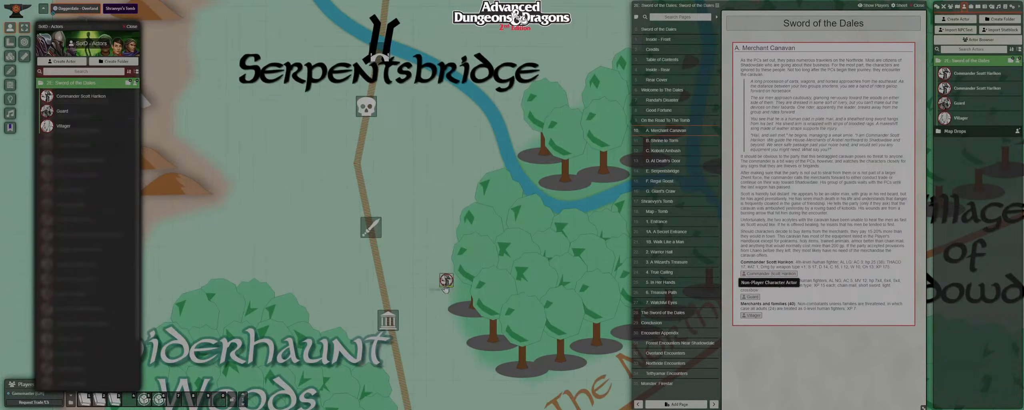
pyautogui.scroll(2, 444, 330)
pyautogui.moveTo(442, 340); pyautogui.dragTo(482, 206)
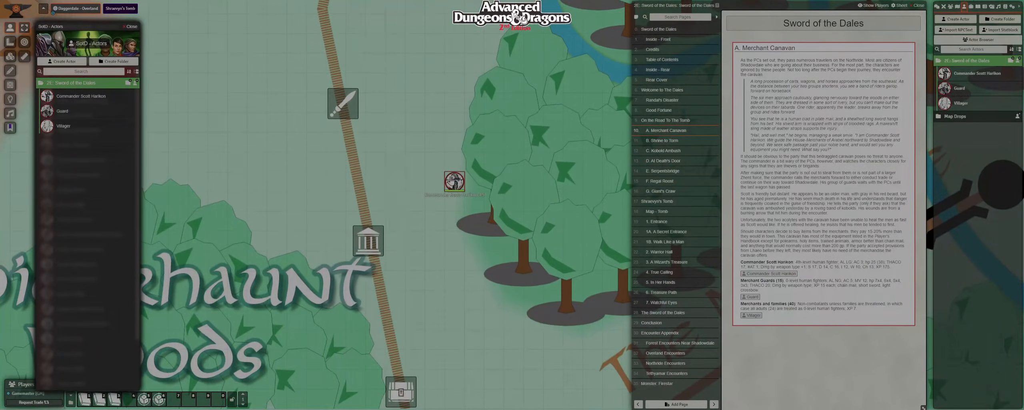
pyautogui.moveTo(751, 296); pyautogui.dragTo(454, 251)
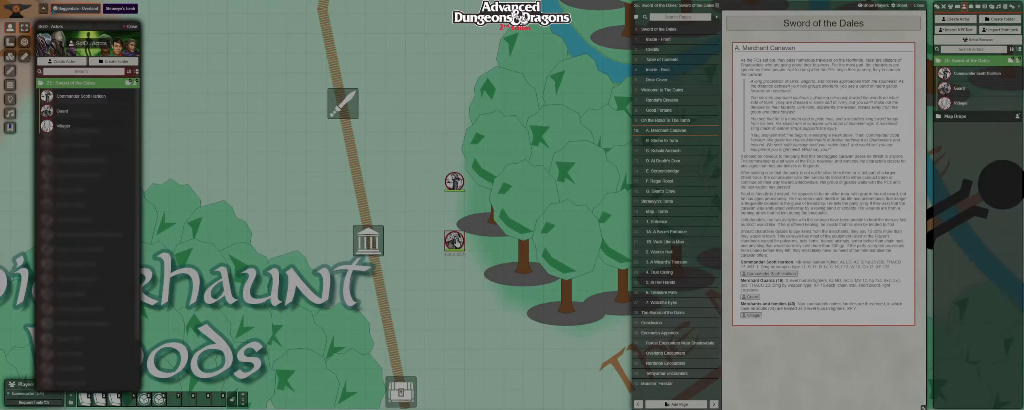
# Copy the Guard token and paste four duplicates around it on the map.
pyautogui.click(456, 241)
pyautogui.hotkey('ctrl', 'c')
pyautogui.hotkey('ctrl', 'v')
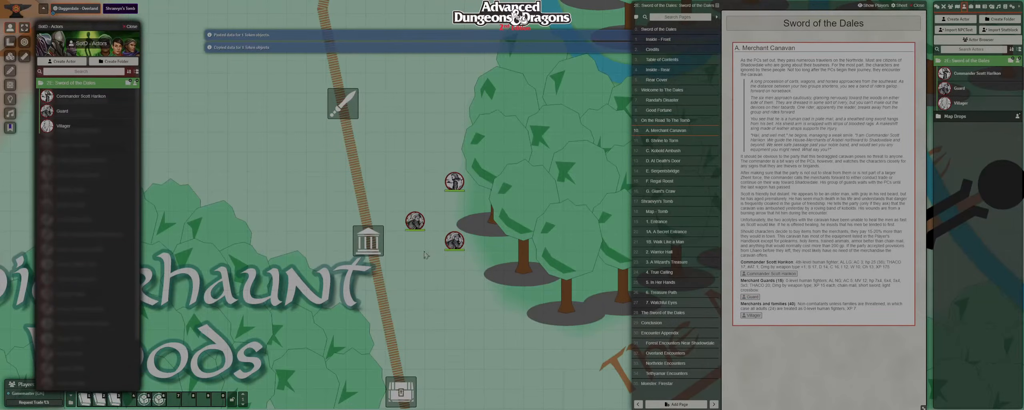
pyautogui.hotkey('ctrl', 'v')
pyautogui.hotkey('ctrl', 'v')
pyautogui.hotkey('ctrl', 'v')
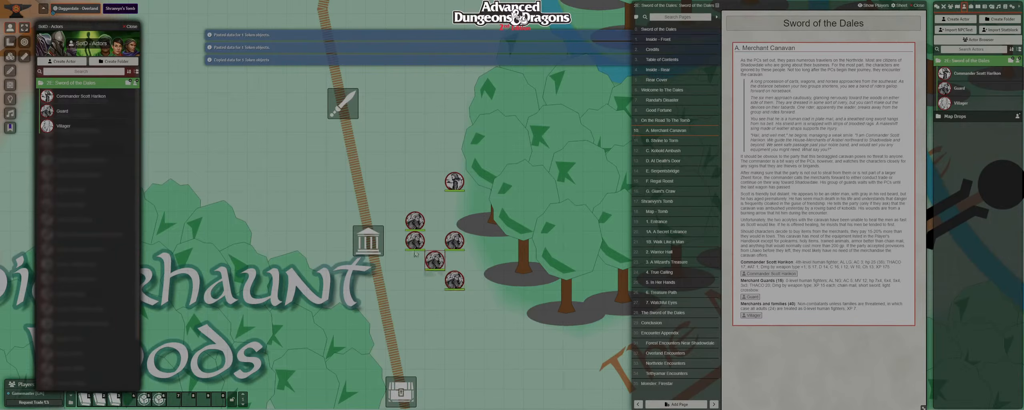
# Delete the commander token and all Guard tokens from the map.
pyautogui.moveTo(498, 288); pyautogui.dragTo(505, 300)
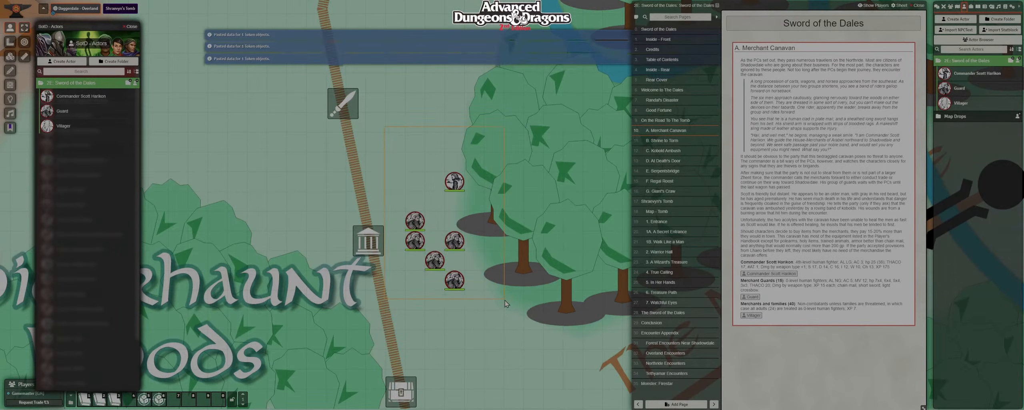
pyautogui.press('Delete')
pyautogui.moveTo(548, 194); pyautogui.dragTo(475, 243)
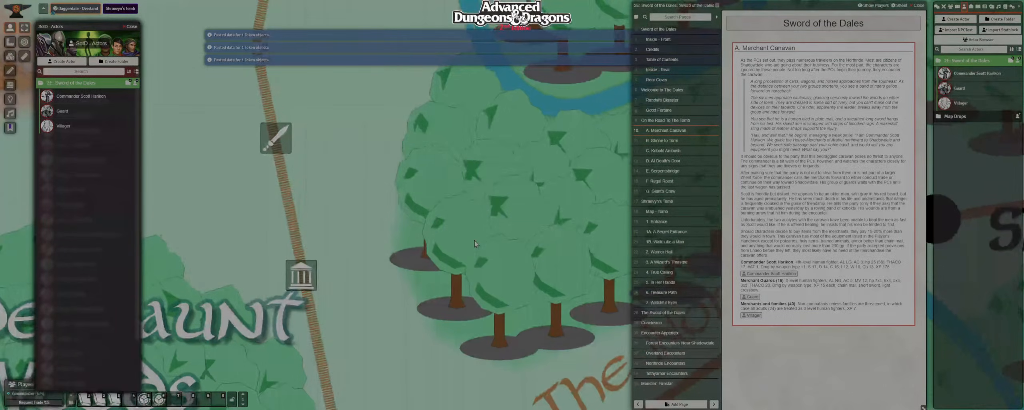
pyautogui.scroll(-2, 479, 240)
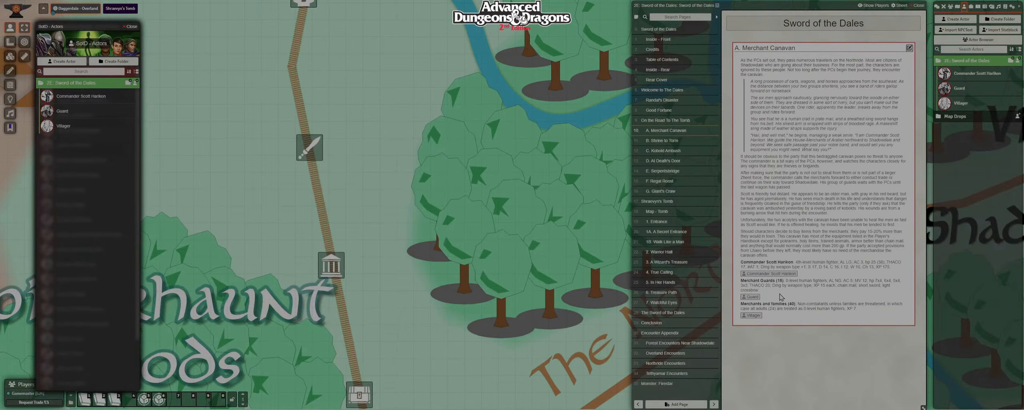
pyautogui.moveTo(519, 328)
pyautogui.mouseDown()
pyautogui.moveTo(526, 275)
pyautogui.moveTo(528, 301)
pyautogui.moveTo(512, 326)
pyautogui.mouseUp()
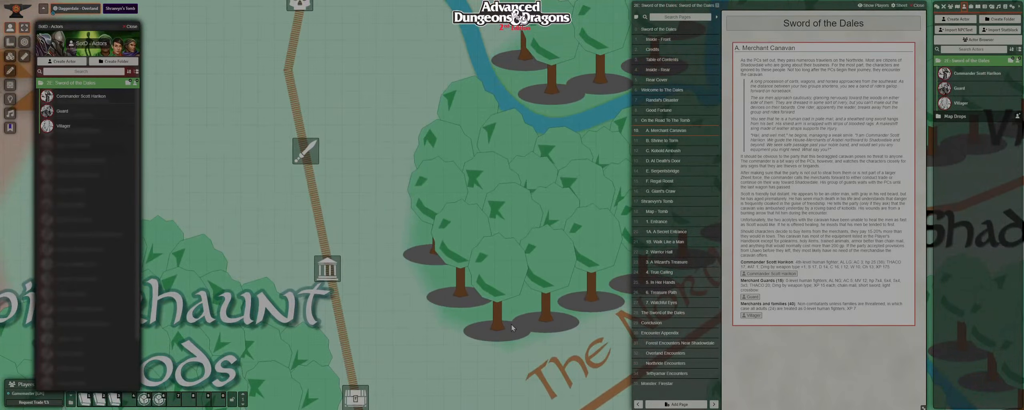
# Start a new items folder and name it 2E: Sword of the Dales, copying the name from the scene folder.
pyautogui.click(971, 8)
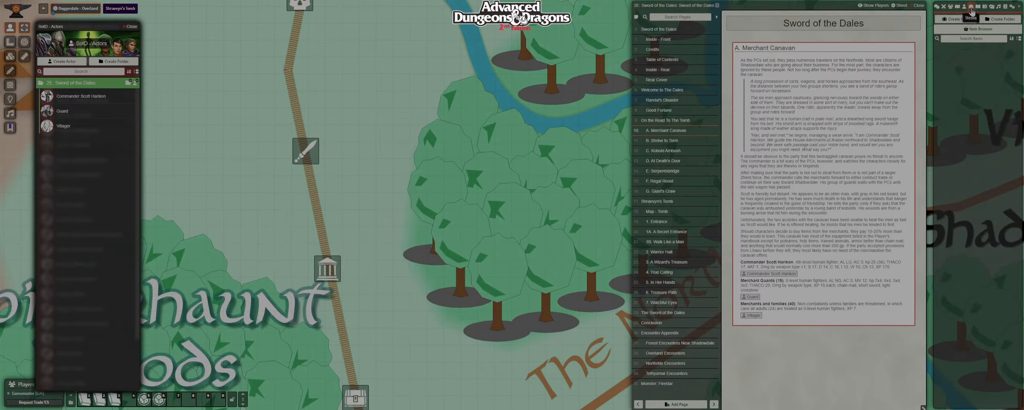
pyautogui.click(998, 20)
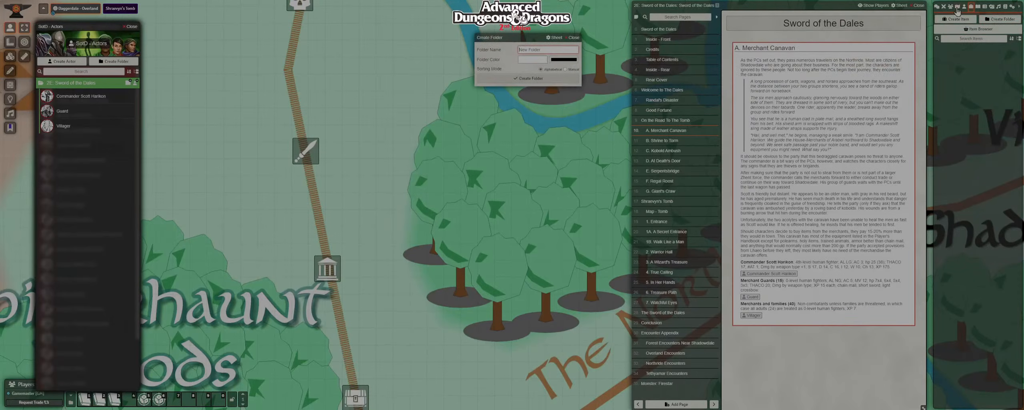
pyautogui.click(957, 8)
pyautogui.rightClick(954, 40)
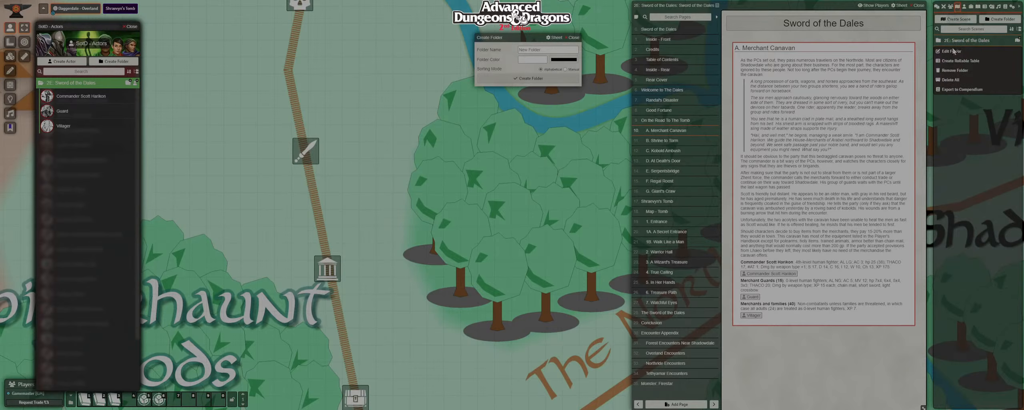
pyautogui.click(952, 51)
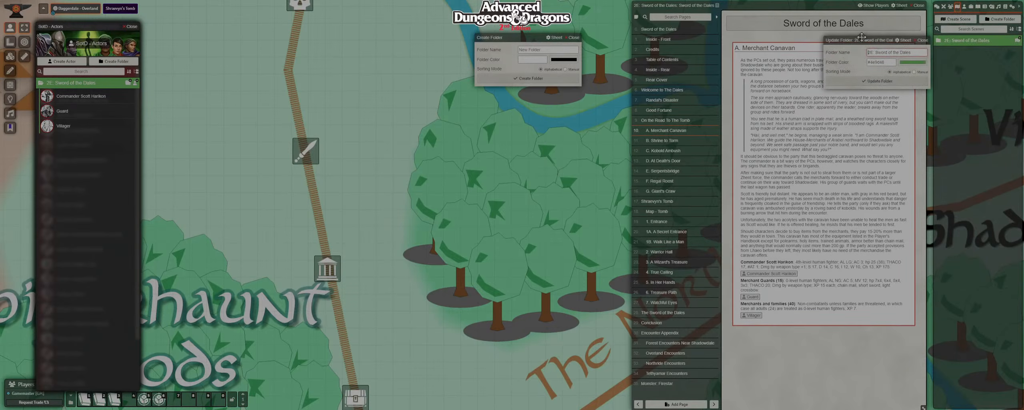
pyautogui.moveTo(859, 38); pyautogui.dragTo(629, 45)
pyautogui.hotkey('ctrl', 'a')
pyautogui.hotkey('ctrl', 'c')
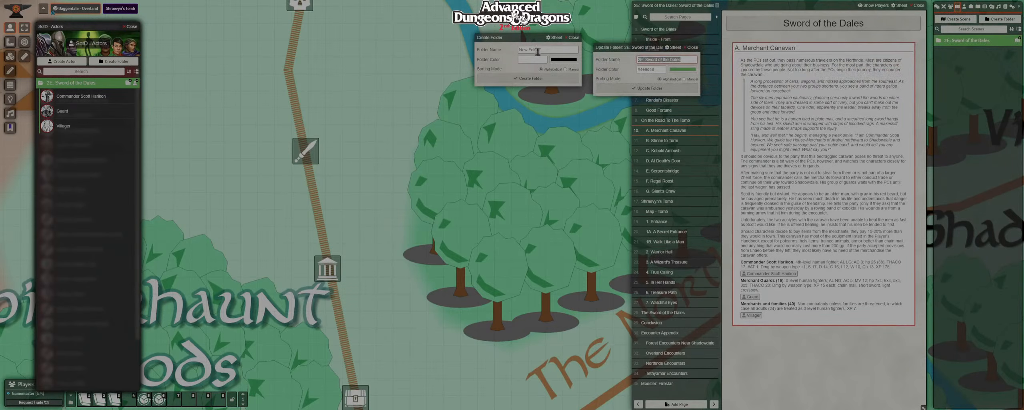
pyautogui.click(536, 49)
pyautogui.hotkey('ctrl', 'v')
# Copy the scene folder's color to the new items folder, create it, and close the scene folder's settings.
pyautogui.tripleClick(655, 70)
pyautogui.hotkey('ctrl', 'c')
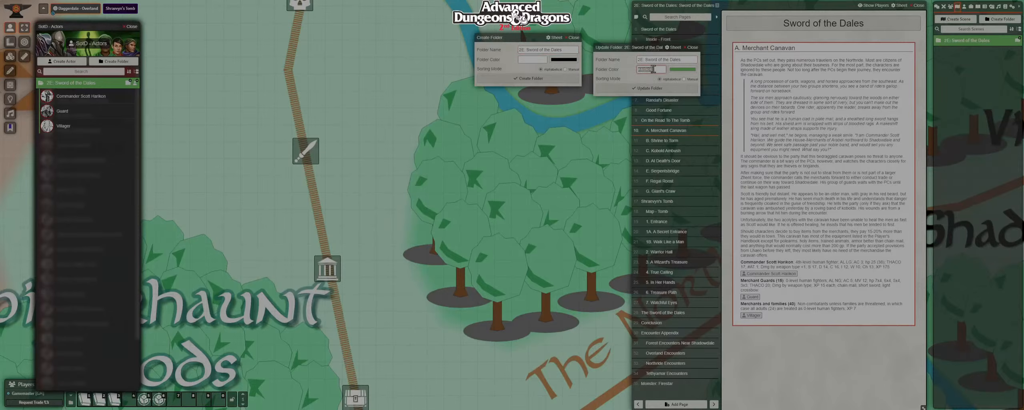
pyautogui.click(523, 60)
pyautogui.hotkey('ctrl', 'v')
pyautogui.click(528, 79)
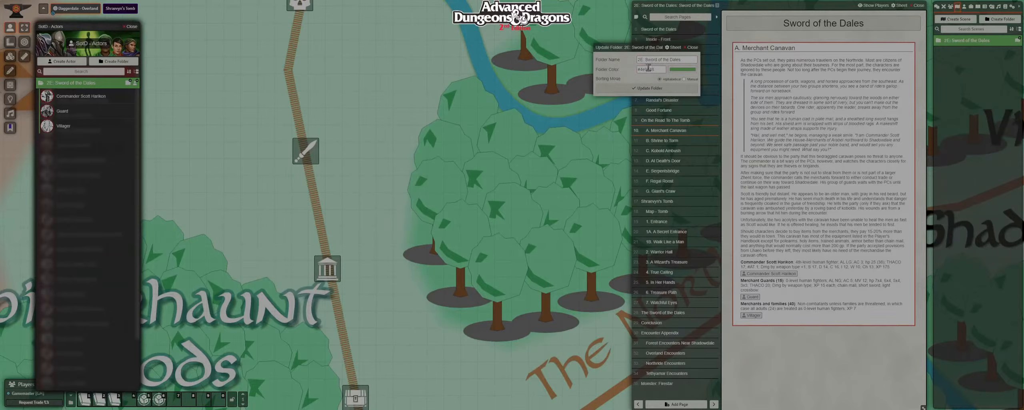
pyautogui.click(645, 89)
pyautogui.click(956, 47)
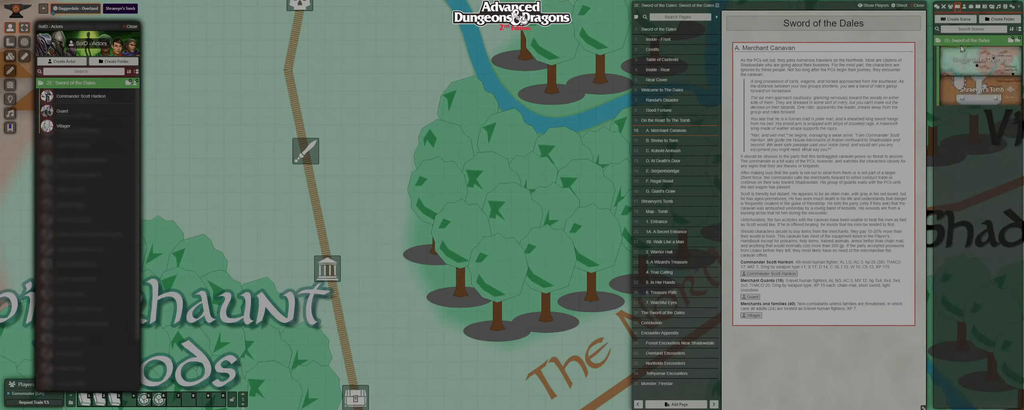
pyautogui.click(965, 43)
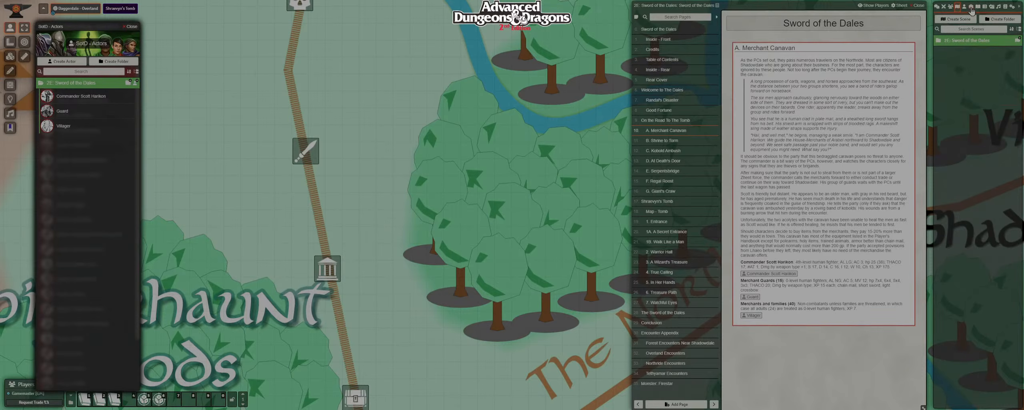
# Create an encounter item named Merchant Guards in the Sword of the Dales items folder.
pyautogui.click(971, 7)
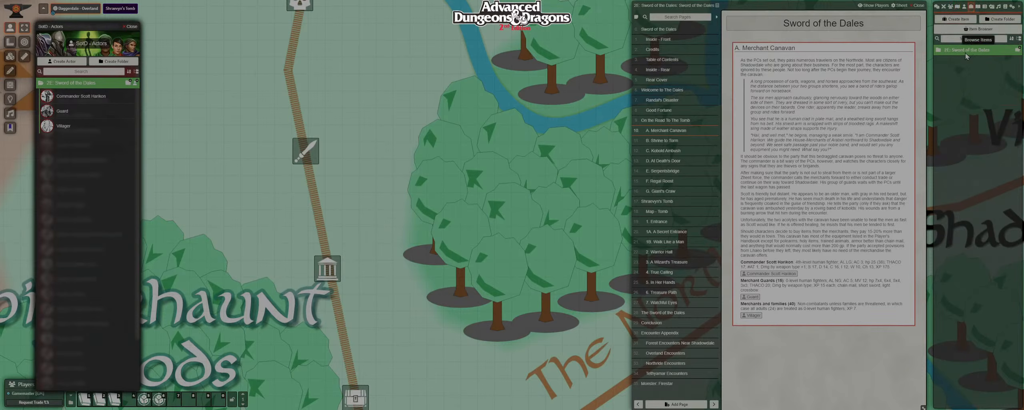
pyautogui.click(967, 23)
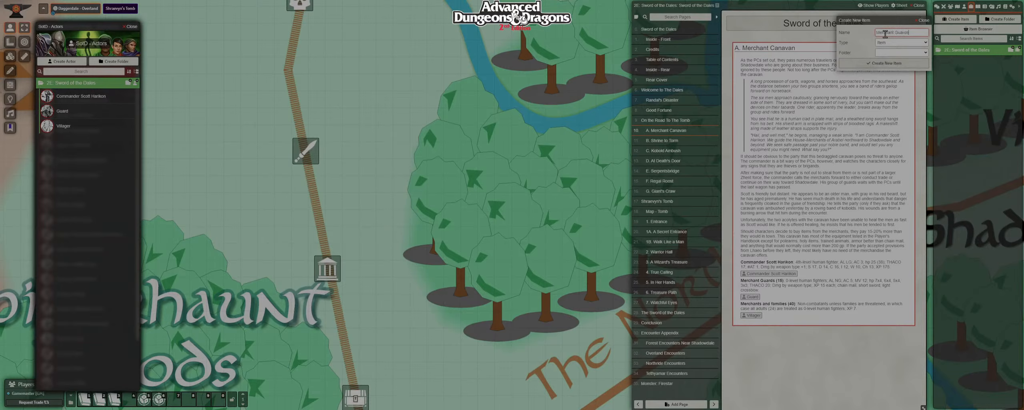
pyautogui.press('Tab')
pyautogui.click(874, 64)
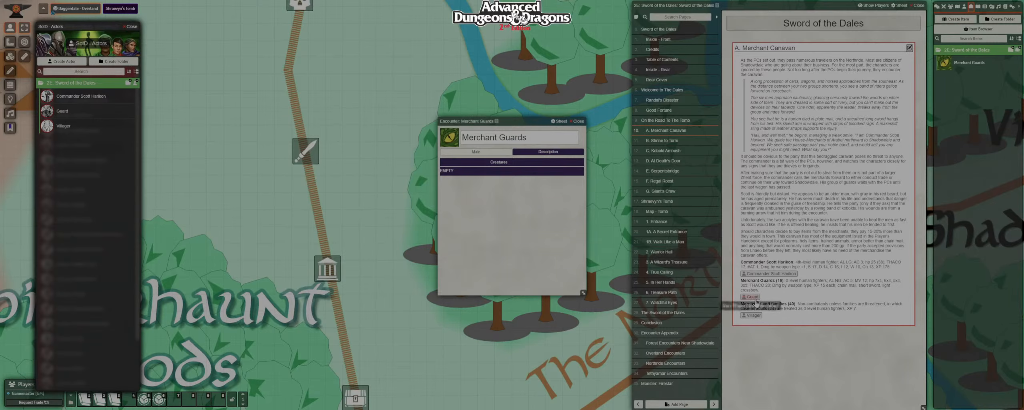
# Add Guard with a count of 15 and the commander to the encounter from the journal links.
pyautogui.moveTo(755, 300); pyautogui.dragTo(507, 205)
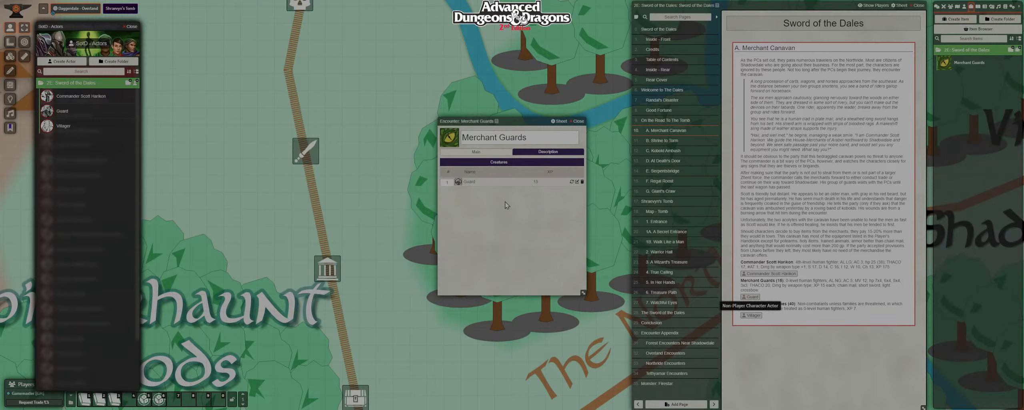
pyautogui.click(446, 181)
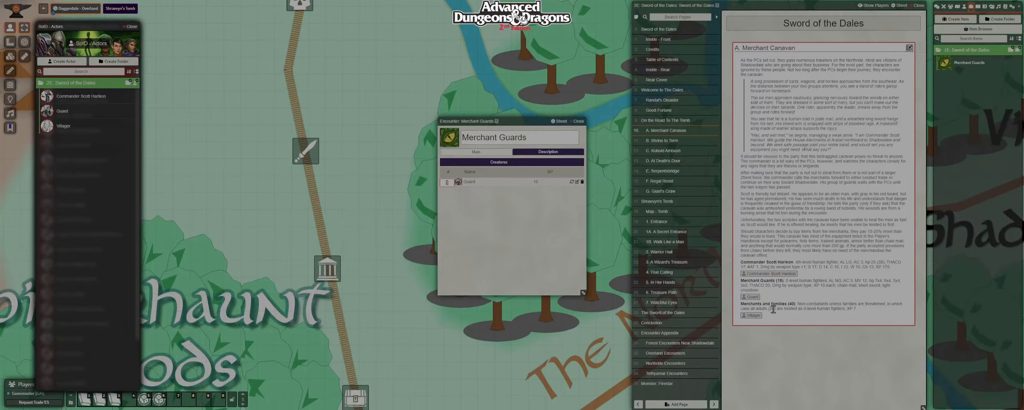
pyautogui.click(572, 182)
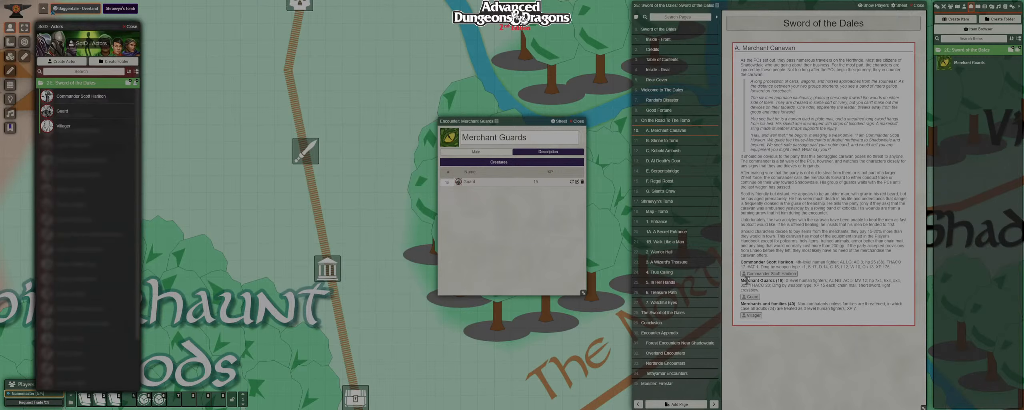
pyautogui.moveTo(770, 276); pyautogui.dragTo(498, 209)
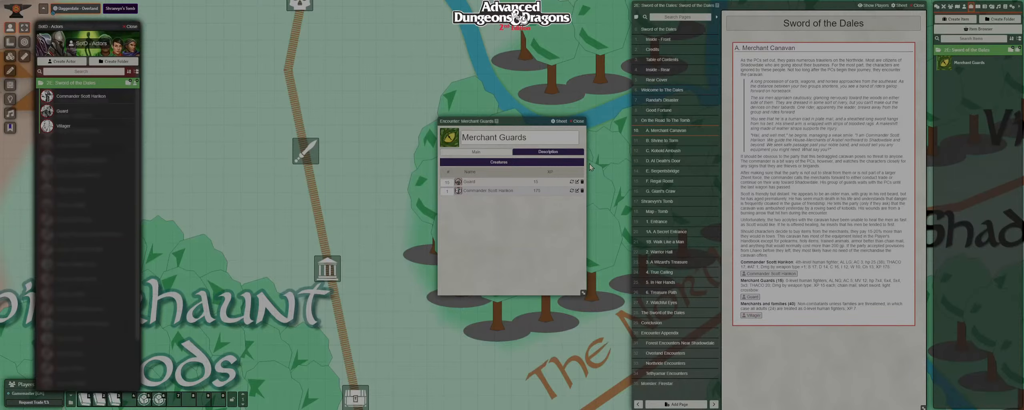
# Rename the encounter as Commander Scott & Guards.
pyautogui.click(538, 139)
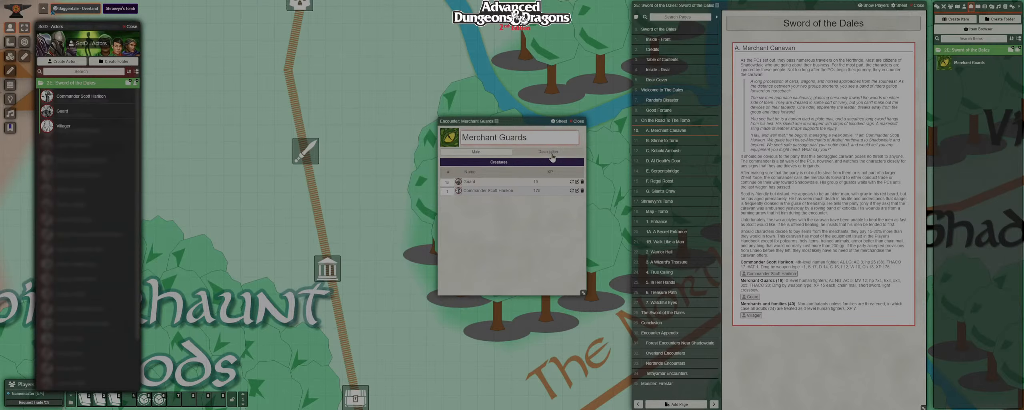
pyautogui.write('Commander')
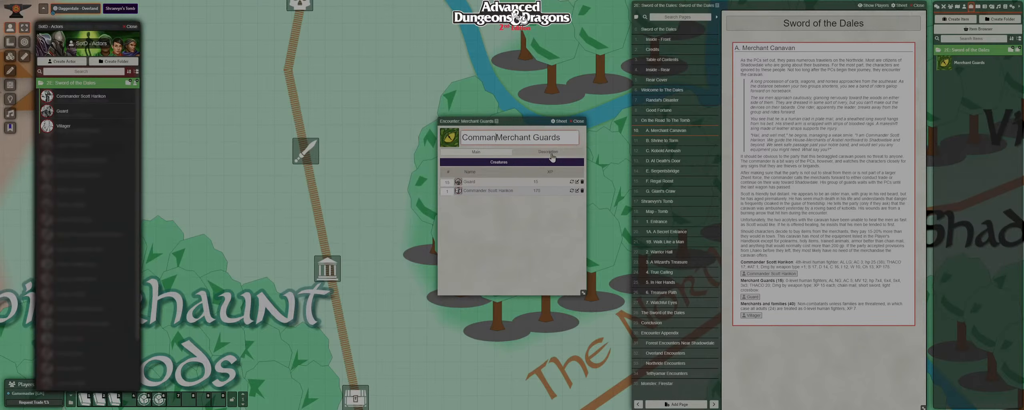
pyautogui.write(' Scott &')
pyautogui.press('Delete')
pyautogui.press('Delete')
pyautogui.press('Delete')
pyautogui.press('Delete')
pyautogui.press('Delete')
pyautogui.press('Delete')
pyautogui.press('Delete')
pyautogui.press('Delete')
pyautogui.press('Delete')
pyautogui.click(554, 156)
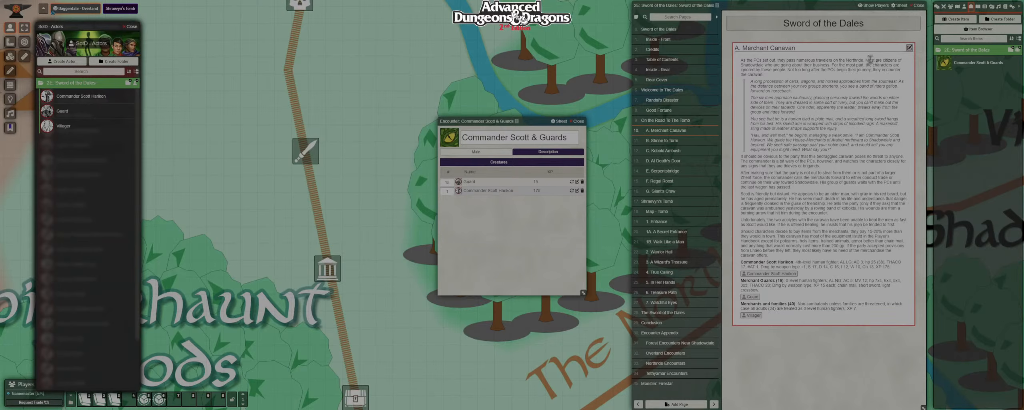
# Open the "A. Merchant Canavan" journal page for editing and move its editor window over the journal.
pyautogui.moveTo(909, 52)
pyautogui.click(909, 48)
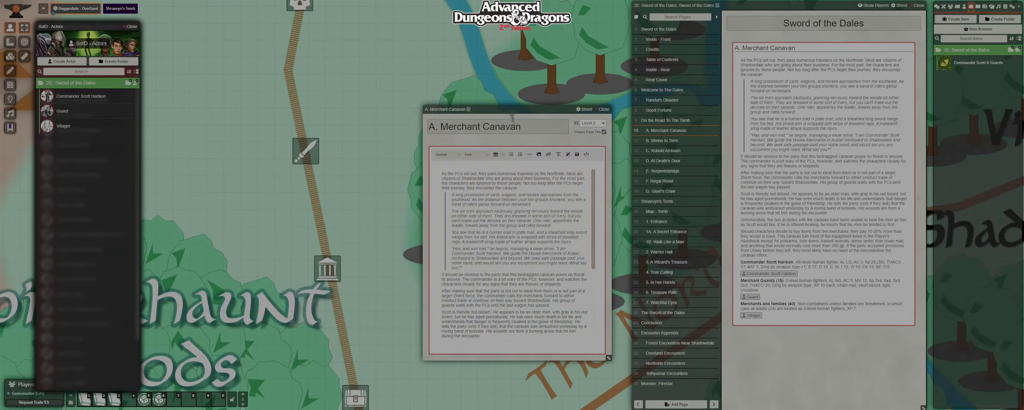
pyautogui.moveTo(542, 108); pyautogui.dragTo(715, 62)
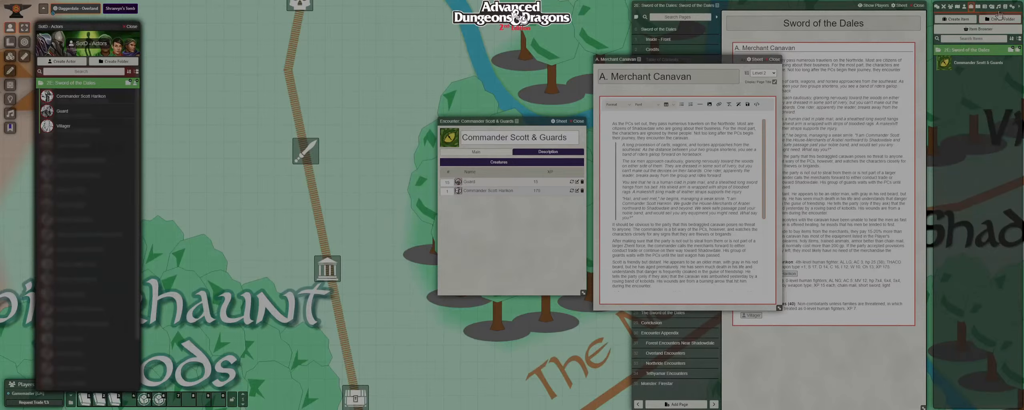
# Open the SotD - Items compendium, and close the compendium list and the Commander Scott & Guards encounter sheet.
pyautogui.rightClick(1005, 7)
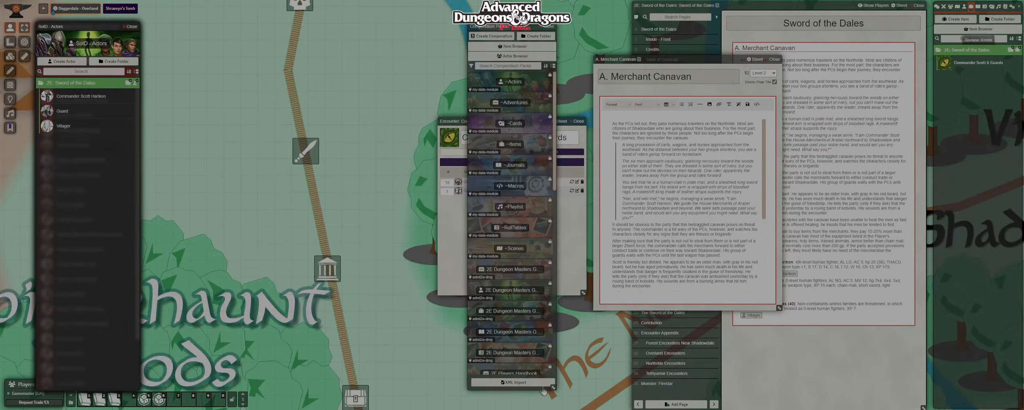
pyautogui.moveTo(554, 390); pyautogui.dragTo(605, 381)
pyautogui.scroll(-3, 563, 294)
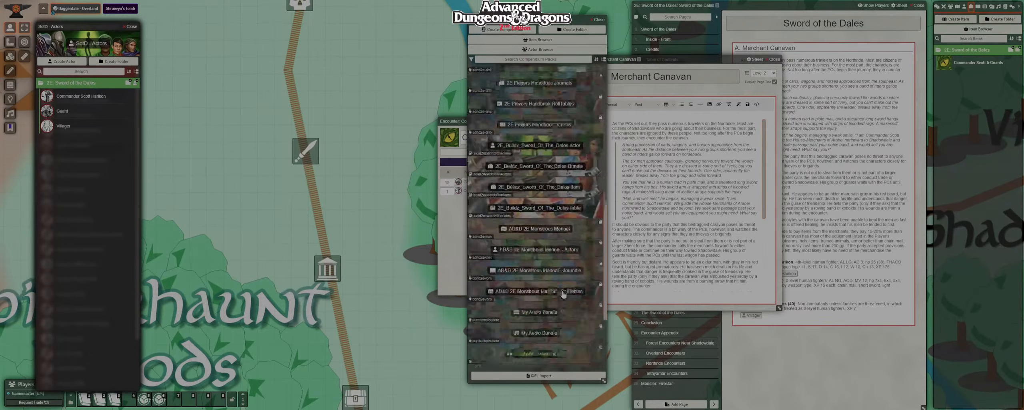
pyautogui.scroll(-1, 563, 294)
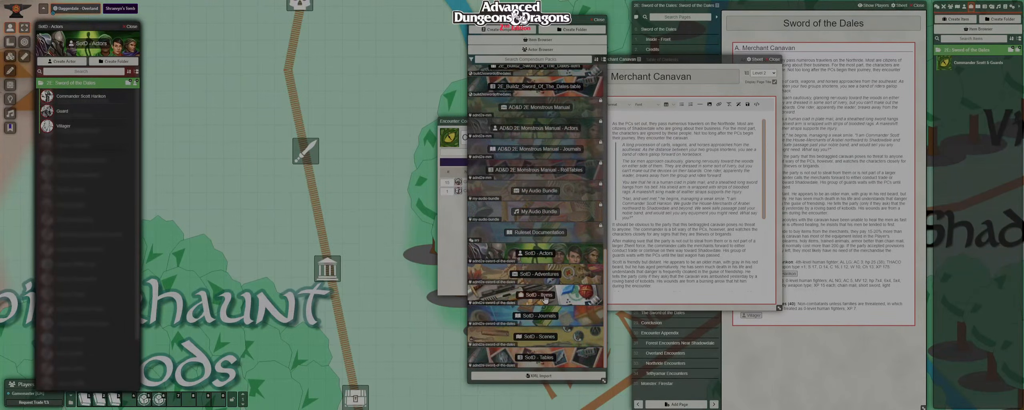
pyautogui.click(544, 297)
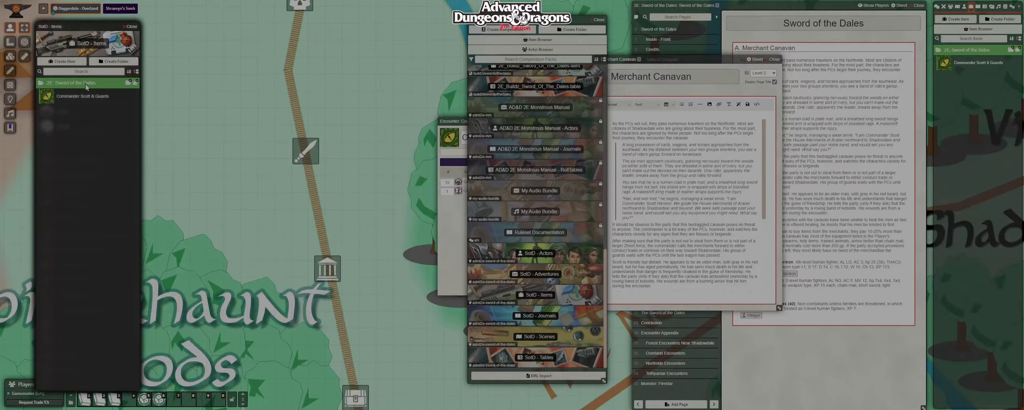
pyautogui.click(597, 19)
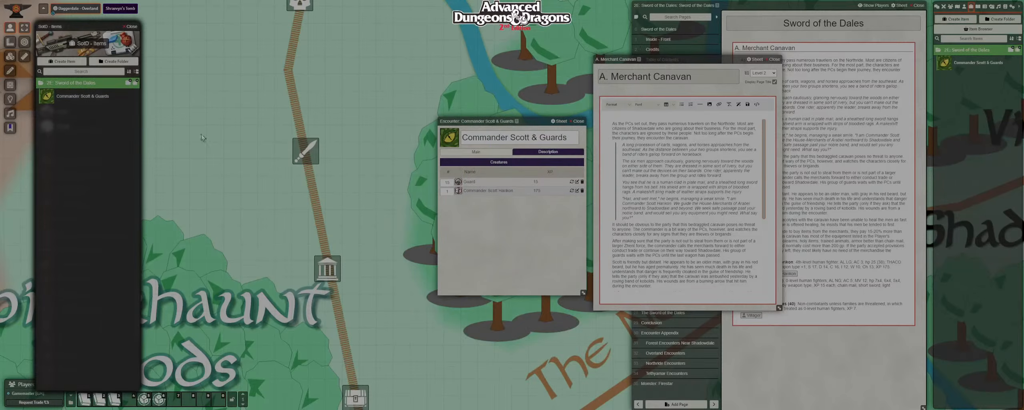
pyautogui.click(577, 121)
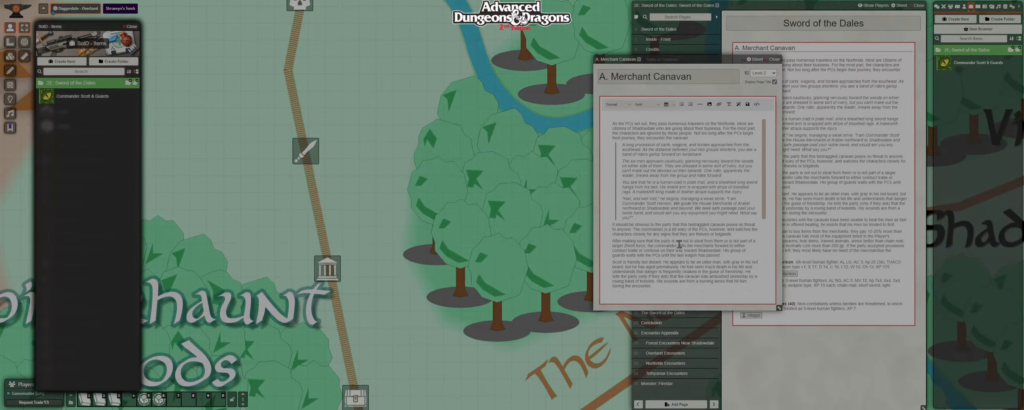
# Insert a link to the Commander Scott & Guards compendium item on its own line above the Commander Scott stat paragraph.
pyautogui.scroll(-3, 681, 245)
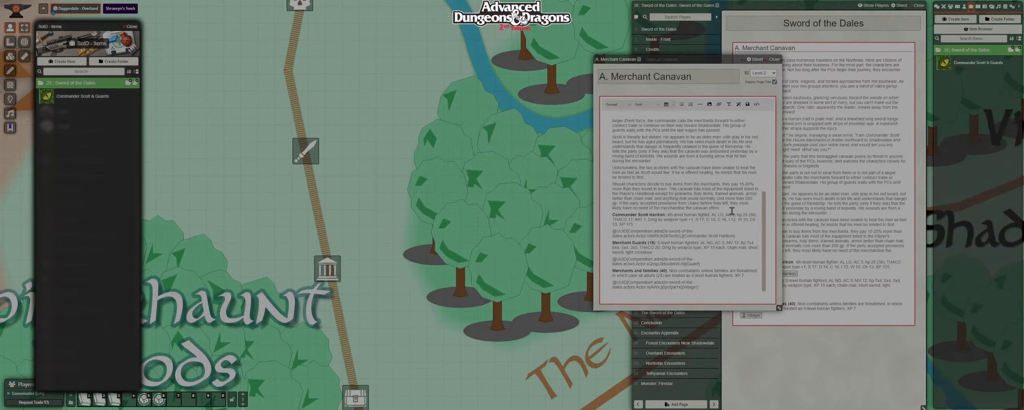
pyautogui.press('Return')
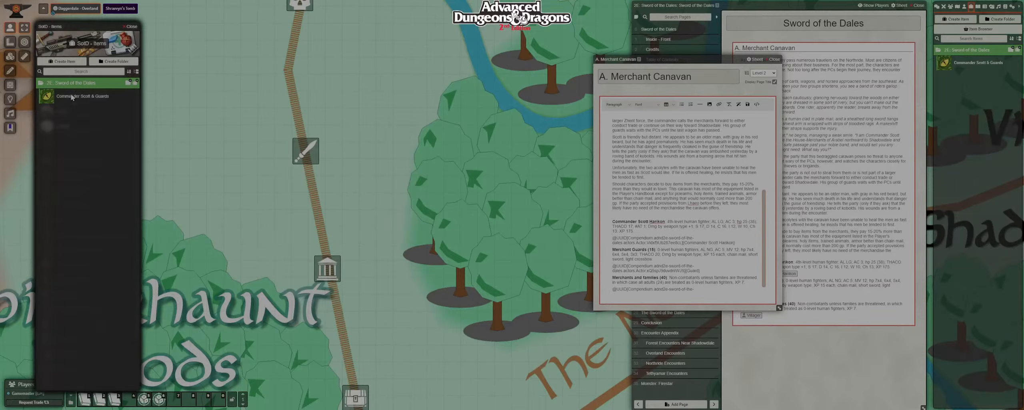
pyautogui.moveTo(72, 99); pyautogui.dragTo(653, 212)
pyautogui.press('BackSpace')
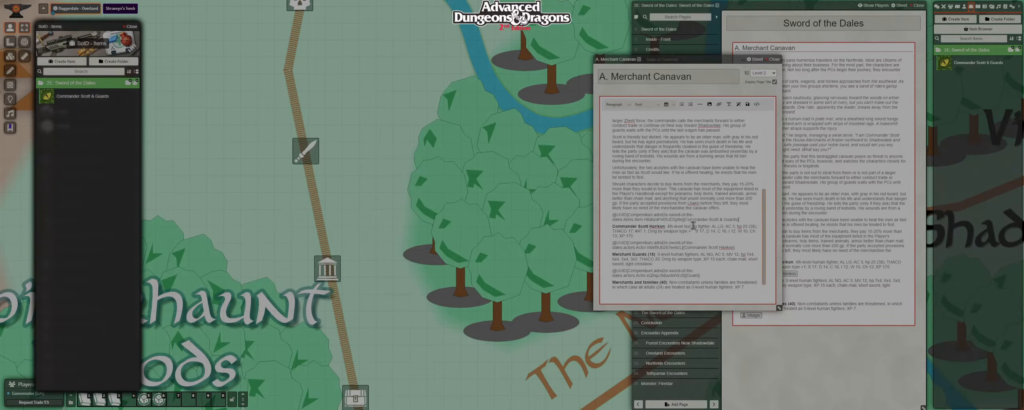
# Prefix the new link's label with "Encounter:", save the page and close its editor.
pyautogui.click(685, 219)
pyautogui.write('Encounter:')
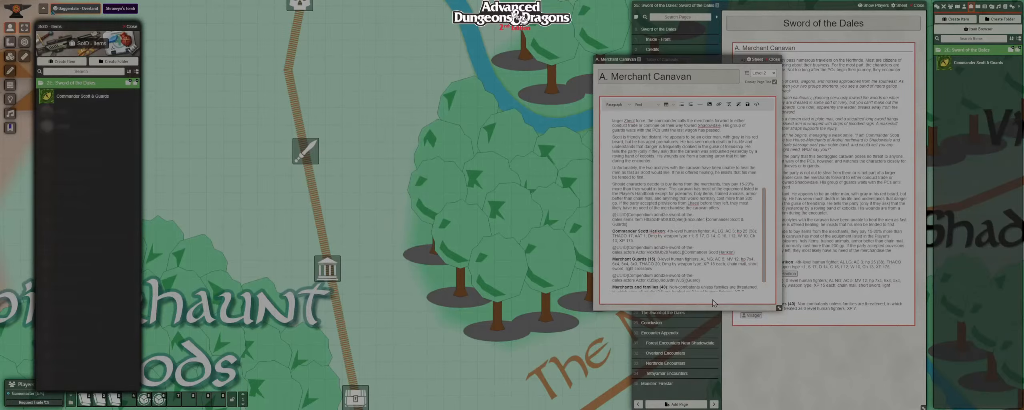
pyautogui.click(747, 109)
pyautogui.scroll(-4, 697, 257)
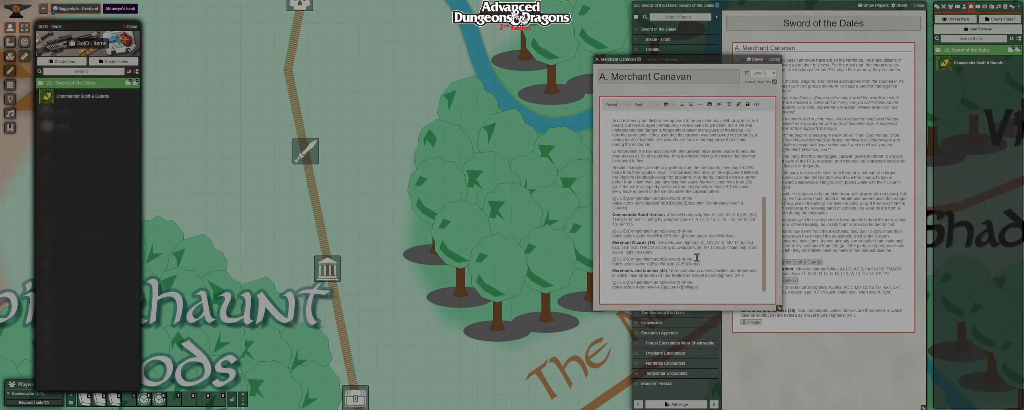
pyautogui.click(775, 60)
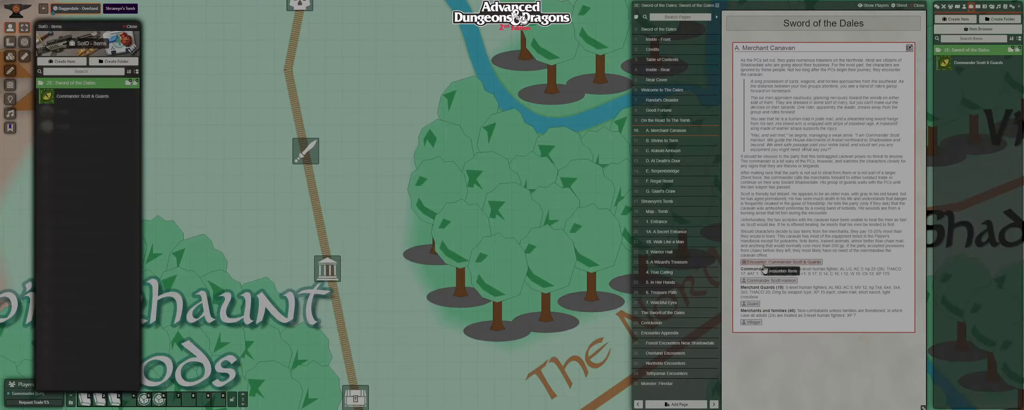
# Place the Commander Scott & Guards encounter tokens from the journal link onto the map beside the road near Spiderhaunt Woods.
pyautogui.moveTo(426, 312); pyautogui.dragTo(466, 313)
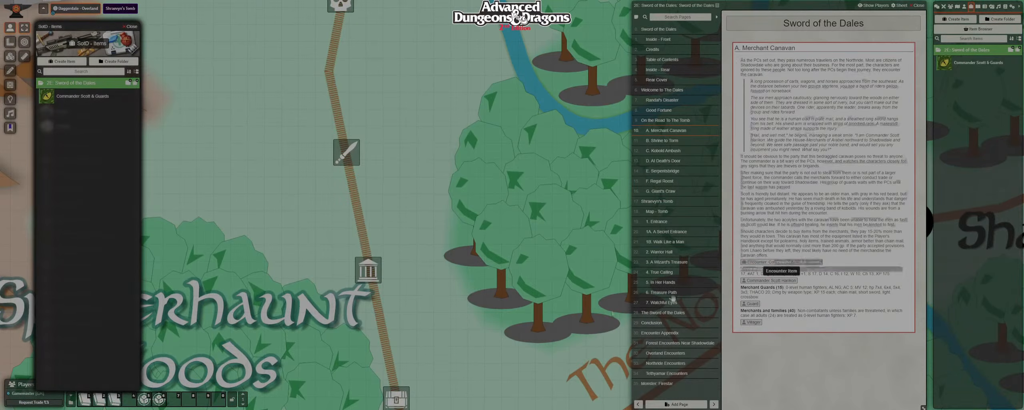
pyautogui.keyDown('shift'); pyautogui.click(774, 263); pyautogui.keyUp('shift')
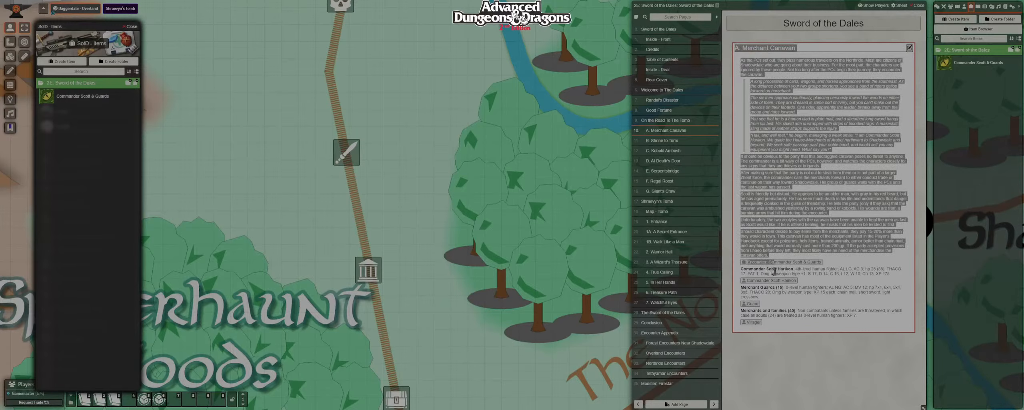
pyautogui.click(774, 271)
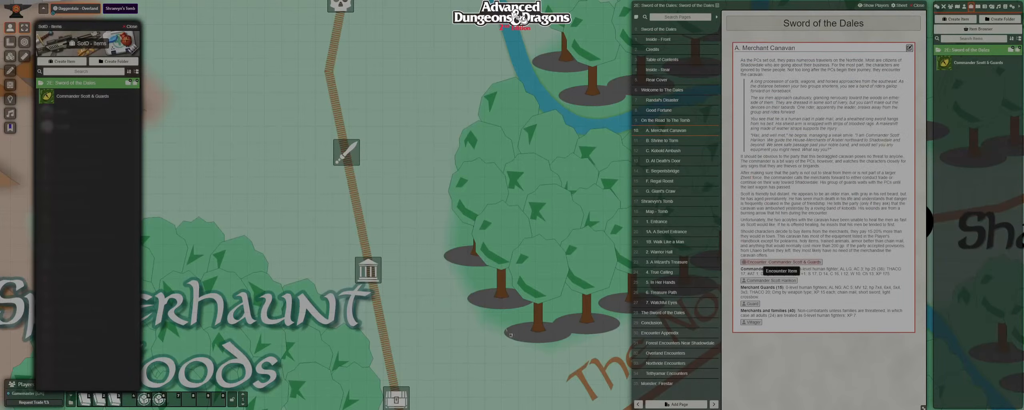
pyautogui.moveTo(441, 329); pyautogui.dragTo(441, 328)
pyautogui.moveTo(535, 343); pyautogui.dragTo(558, 268)
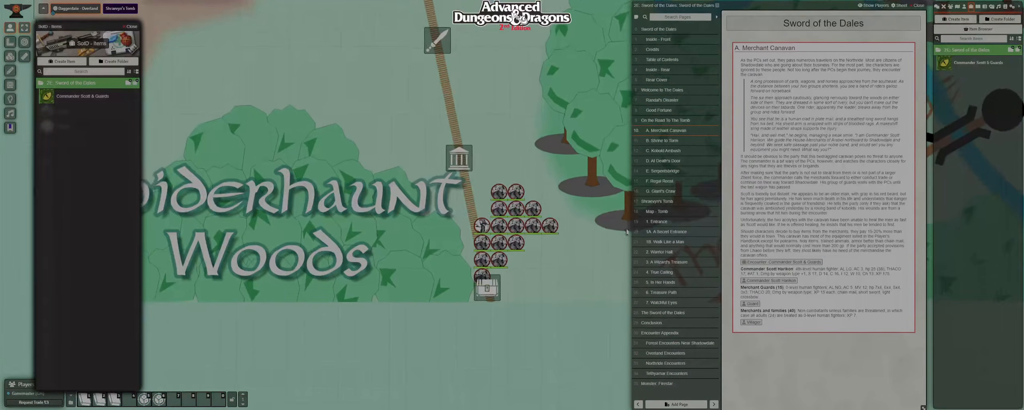
pyautogui.scroll(10, 557, 267)
pyautogui.moveTo(549, 302); pyautogui.dragTo(527, 293)
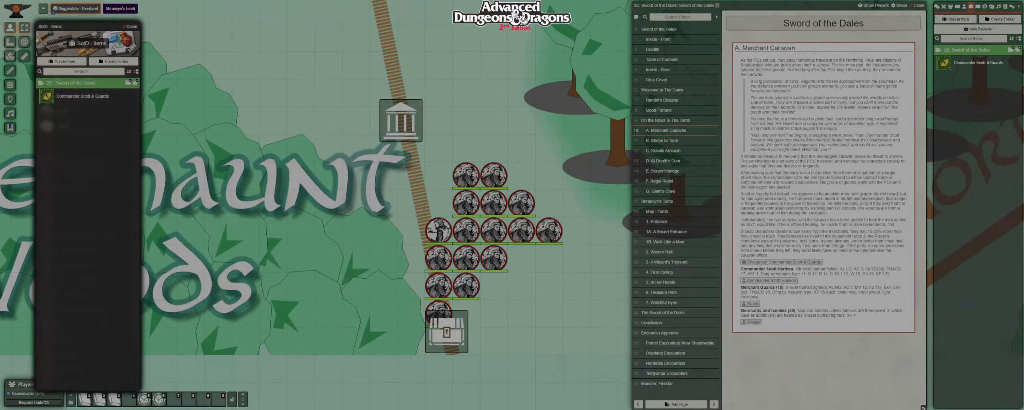
# Select all the placed encounter tokens beside the road and delete them from the map.
pyautogui.moveTo(584, 108); pyautogui.dragTo(416, 325)
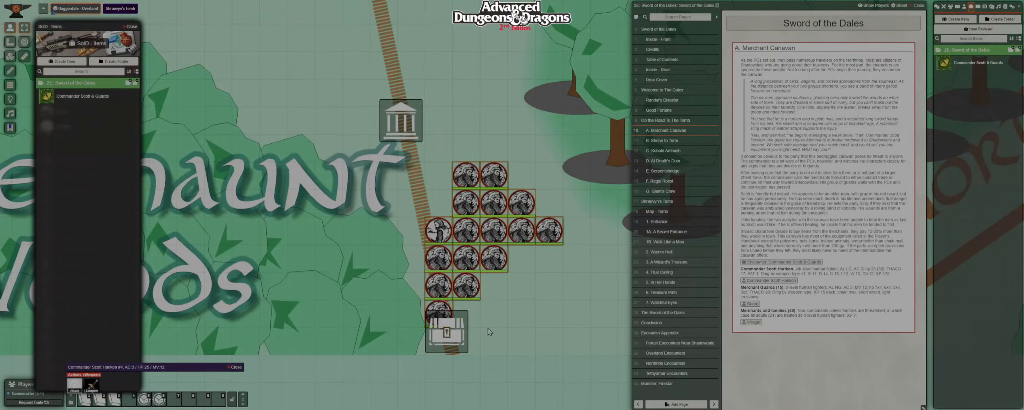
pyautogui.press('Delete')
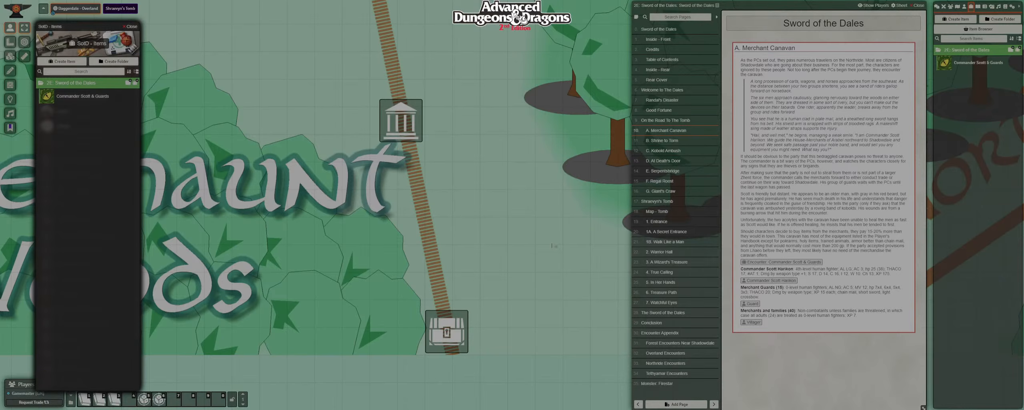
pyautogui.moveTo(505, 253); pyautogui.dragTo(477, 302)
pyautogui.scroll(-2, 485, 260)
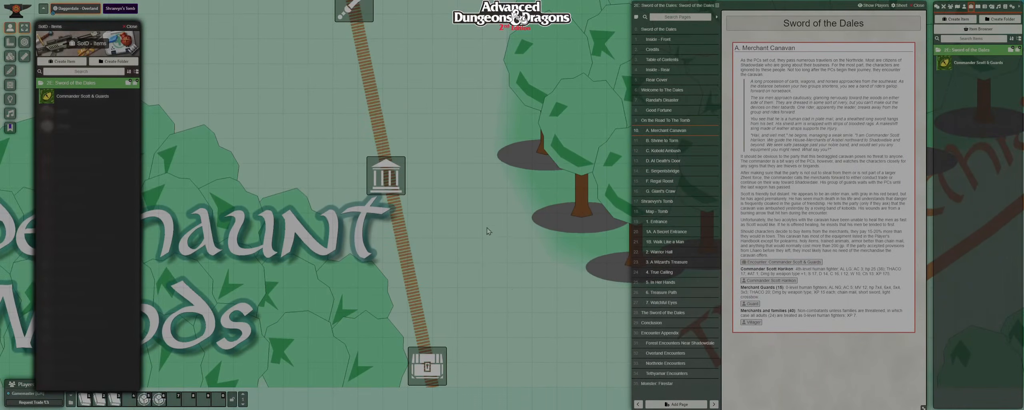
pyautogui.moveTo(486, 228); pyautogui.dragTo(480, 269)
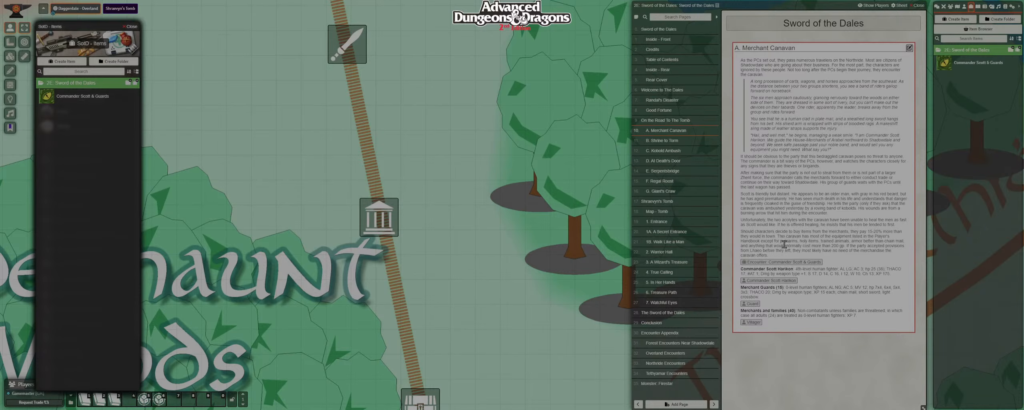
pyautogui.click(910, 49)
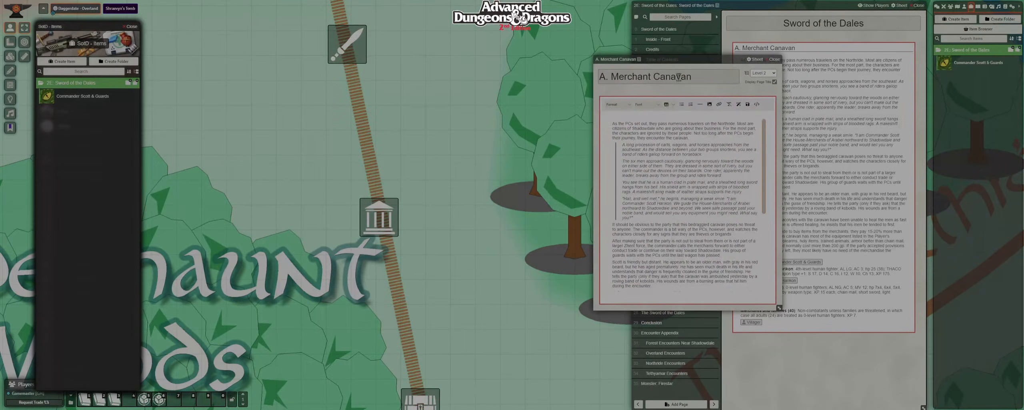
pyautogui.moveTo(764, 314); pyautogui.dragTo(684, 365)
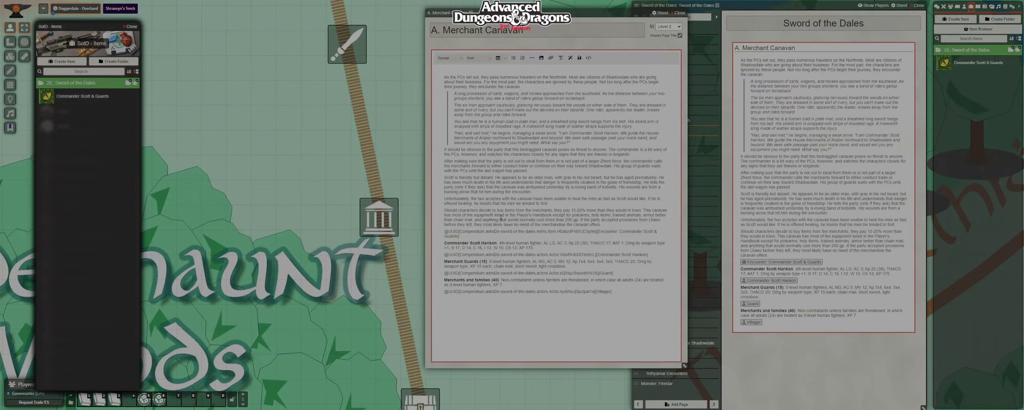
pyautogui.click(678, 13)
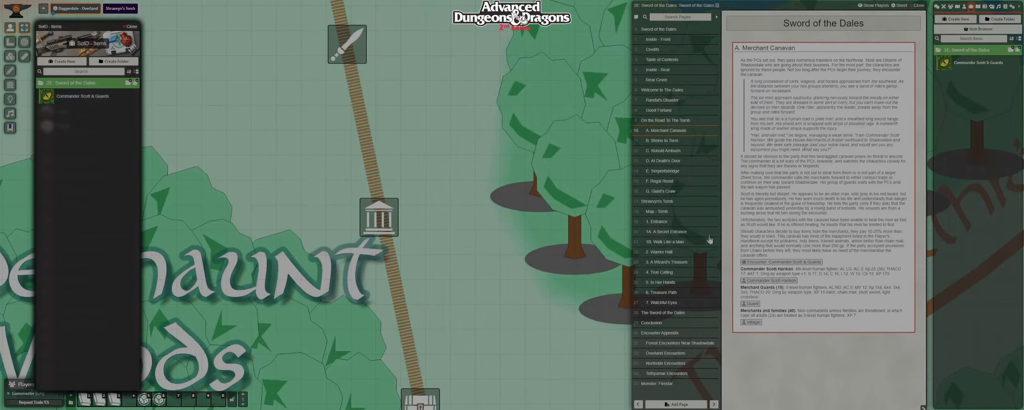
# Open the "B. Shrine to Torm" journal page and examine the shrine's location along the road on the overland map.
pyautogui.click(660, 141)
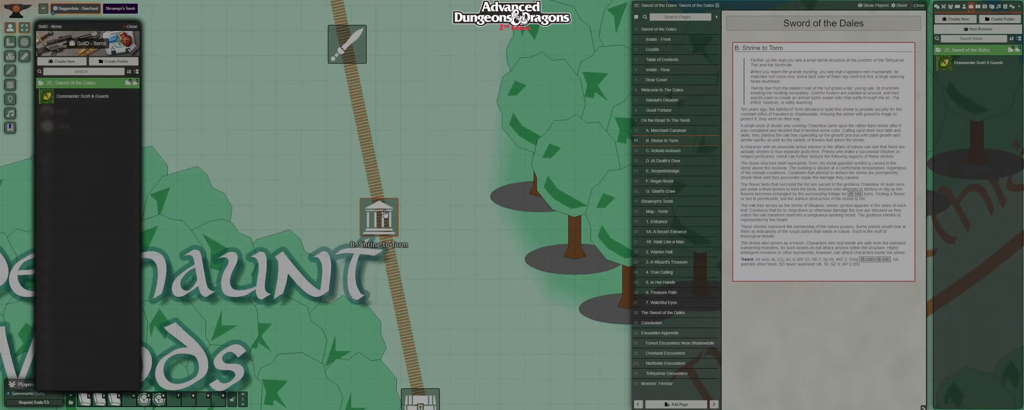
pyautogui.scroll(-5, 435, 168)
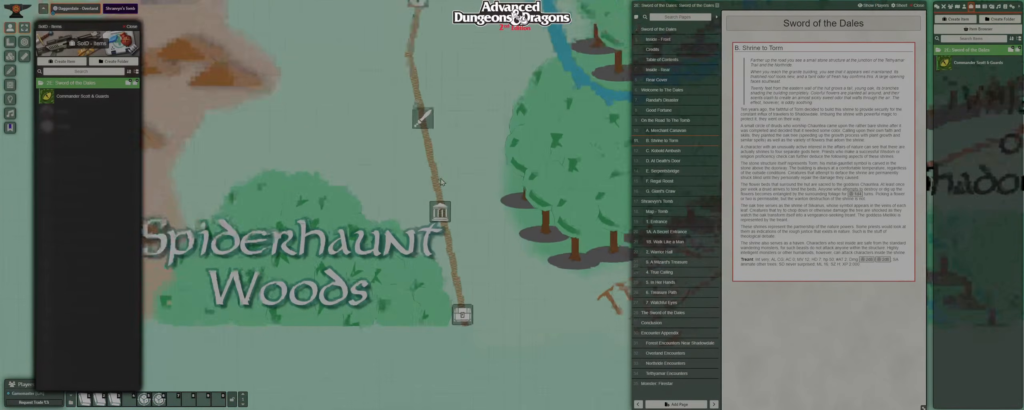
pyautogui.moveTo(472, 168); pyautogui.dragTo(448, 219)
pyautogui.scroll(-8, 452, 208)
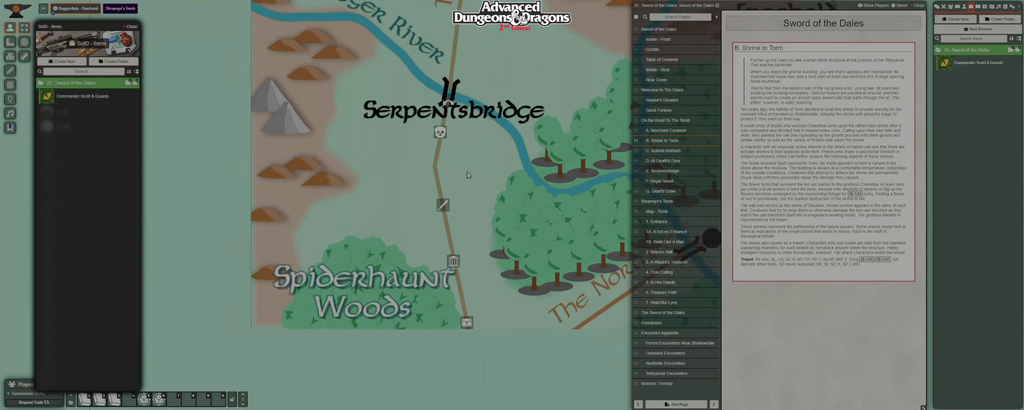
pyautogui.moveTo(467, 169); pyautogui.dragTo(398, 203)
pyautogui.scroll(3, 422, 265)
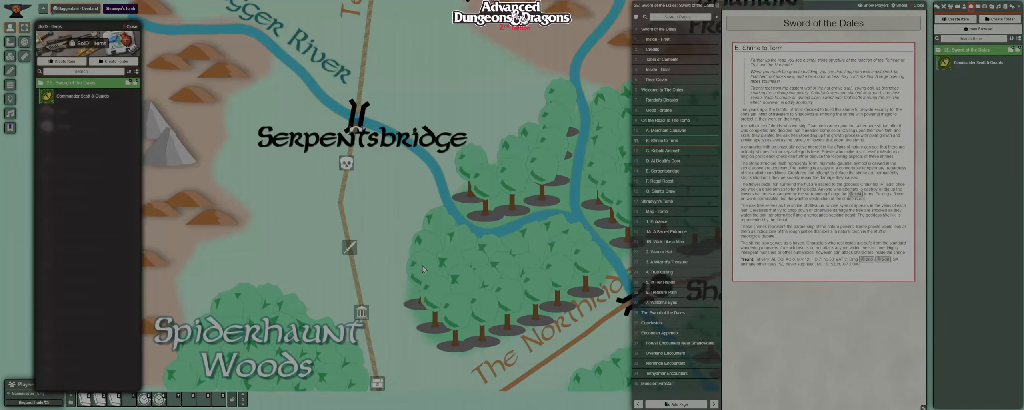
pyautogui.scroll(8, 439, 235)
pyautogui.moveTo(432, 241); pyautogui.dragTo(475, 219)
pyautogui.scroll(2, 471, 221)
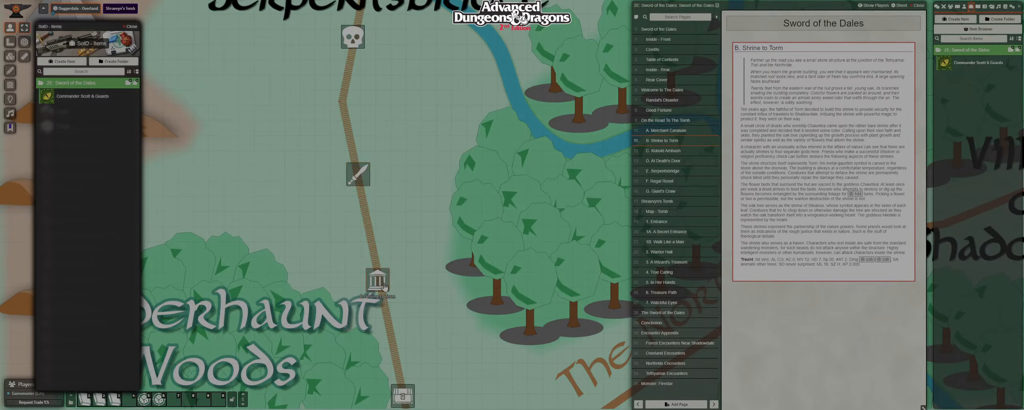
pyautogui.moveTo(436, 280); pyautogui.dragTo(418, 267)
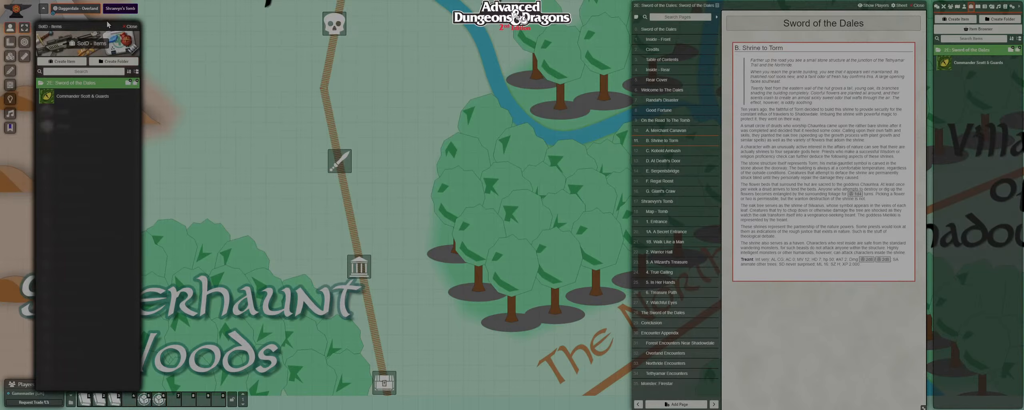
# Search the AD&D 2E Monstrous Manual - Actors compendium for "tre" and open the Treant's sheet.
pyautogui.moveTo(89, 26)
pyautogui.mouseDown()
pyautogui.moveTo(160, 25)
pyautogui.moveTo(95, 13)
pyautogui.mouseUp()
pyautogui.click(117, 383)
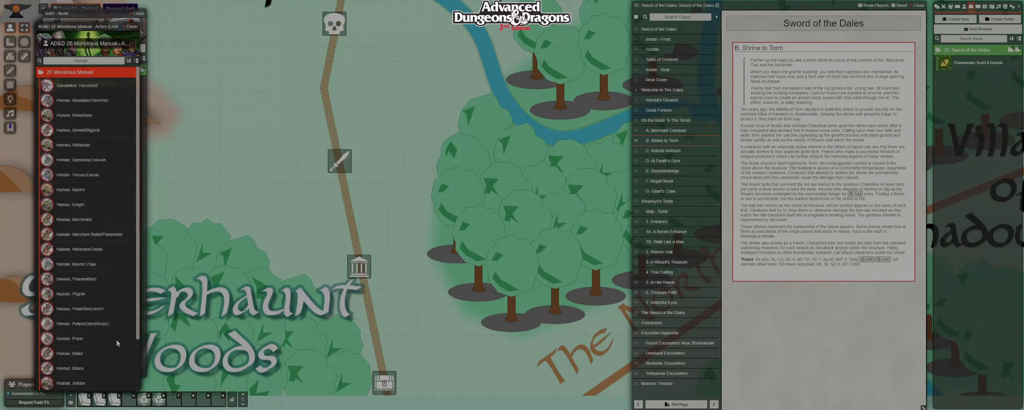
pyautogui.moveTo(88, 60); pyautogui.dragTo(50, 63)
pyautogui.write('tre')
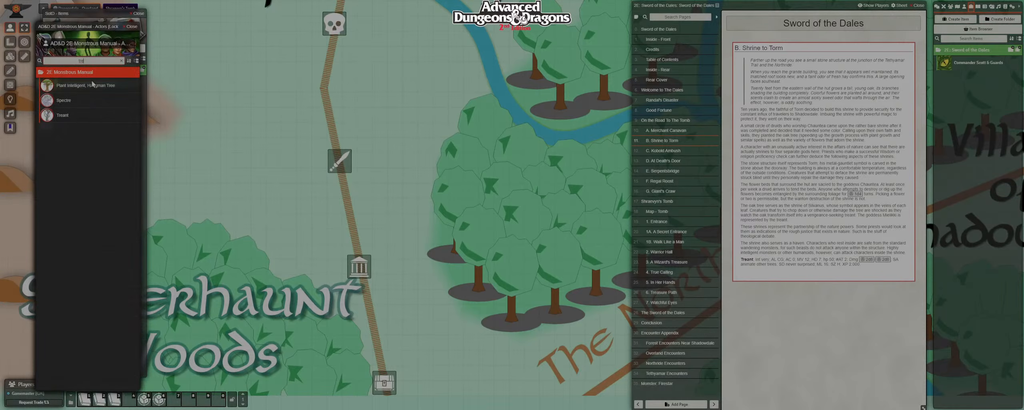
pyautogui.click(64, 116)
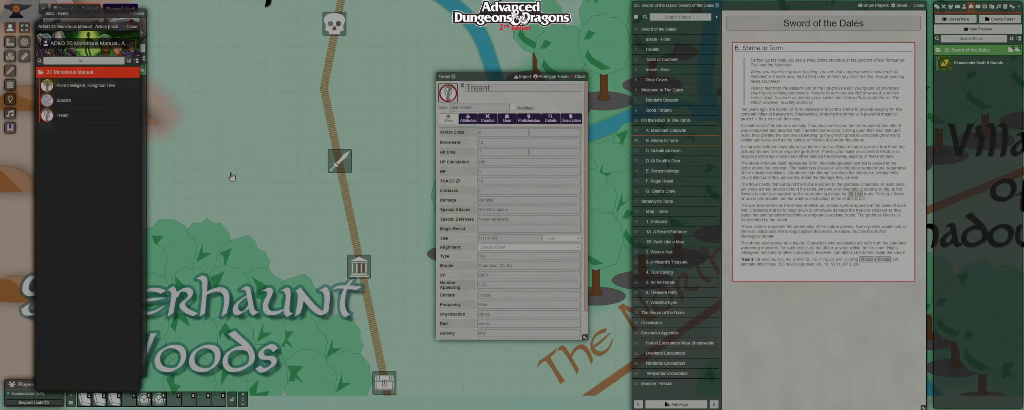
# Move the commander and Guard actors from the Encounter Drops folder into the Sword of the Dales actor folder.
pyautogui.click(964, 7)
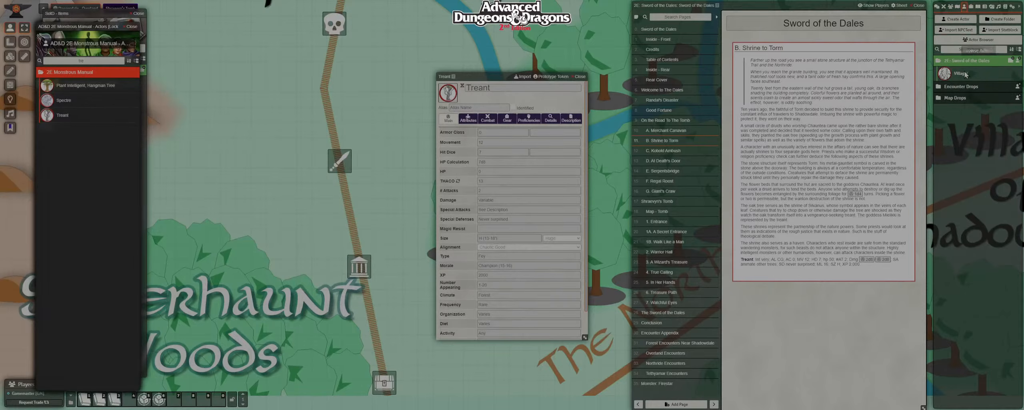
pyautogui.click(963, 87)
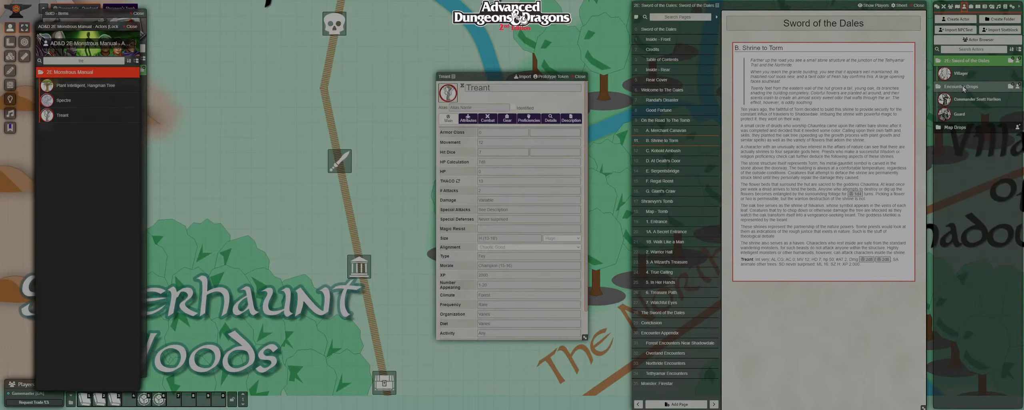
pyautogui.click(958, 132)
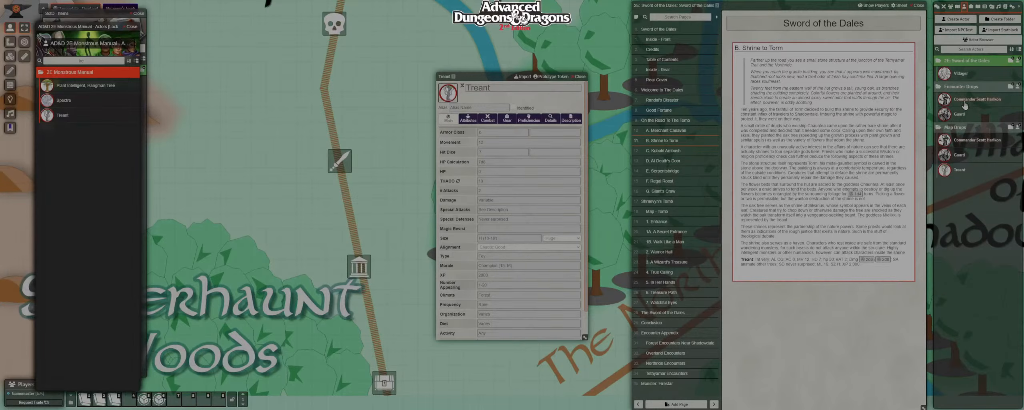
pyautogui.moveTo(965, 103); pyautogui.dragTo(969, 65)
pyautogui.moveTo(962, 116); pyautogui.dragTo(976, 66)
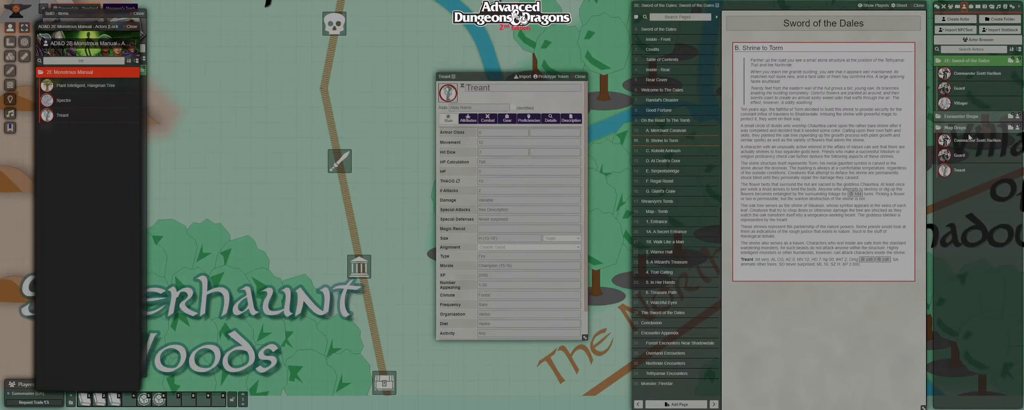
pyautogui.click(970, 130)
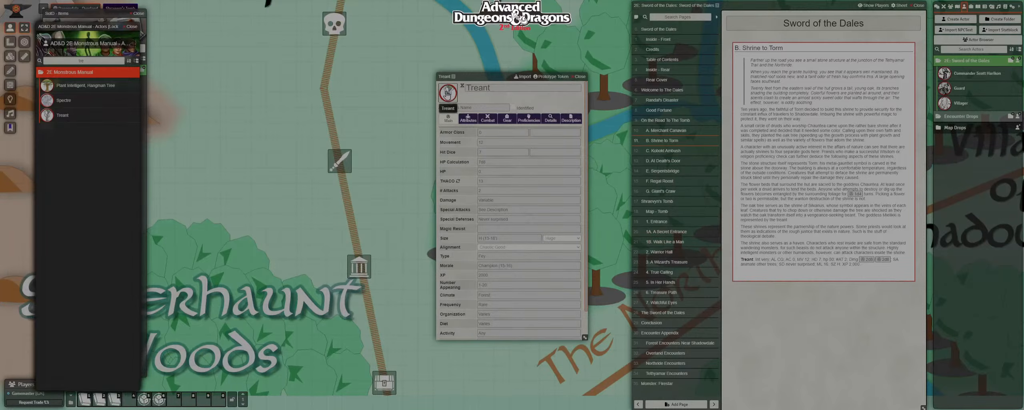
# Add the Monstrous Manual's Treant to the Sword of the Dales actor folder, check the imported sheet, and close both Treant sheets.
pyautogui.moveTo(47, 117); pyautogui.dragTo(965, 64)
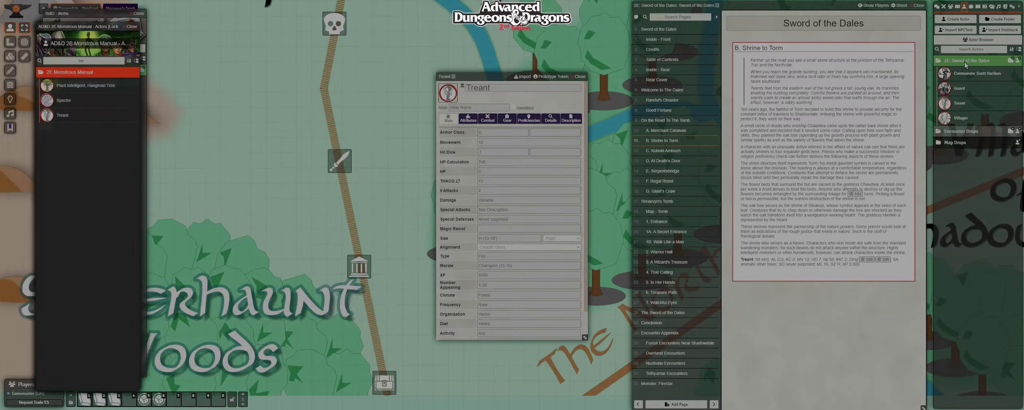
pyautogui.click(961, 105)
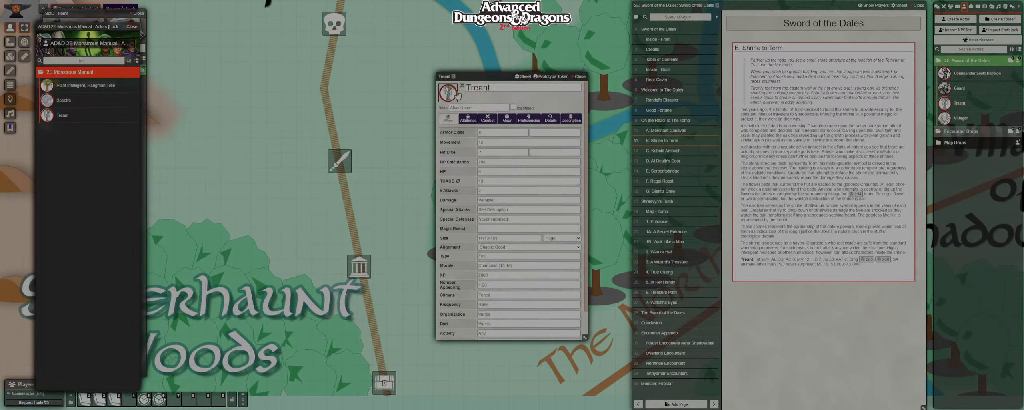
pyautogui.click(580, 77)
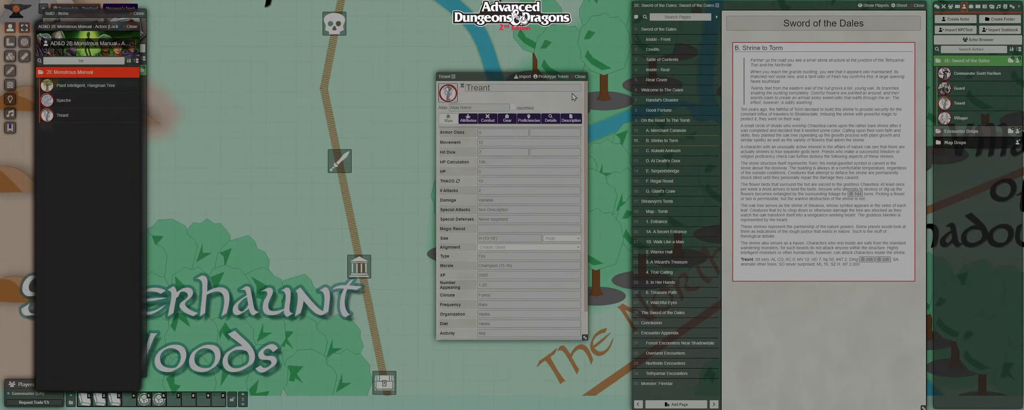
pyautogui.moveTo(482, 74); pyautogui.dragTo(429, 70)
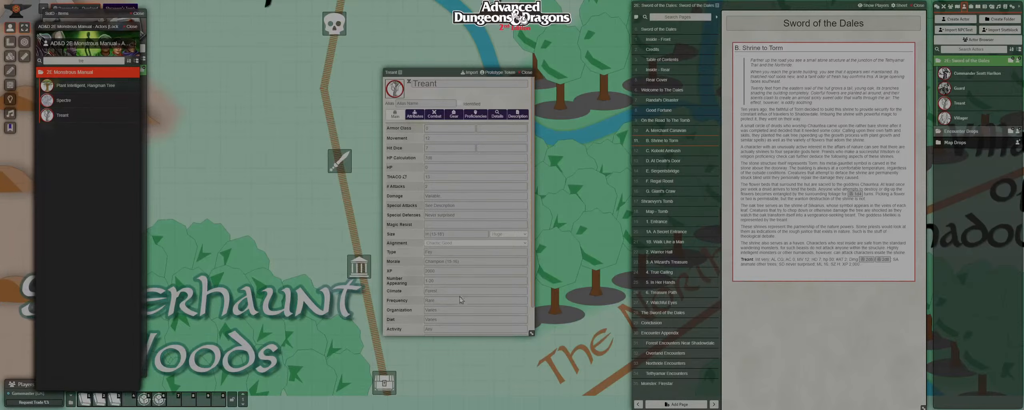
pyautogui.click(526, 73)
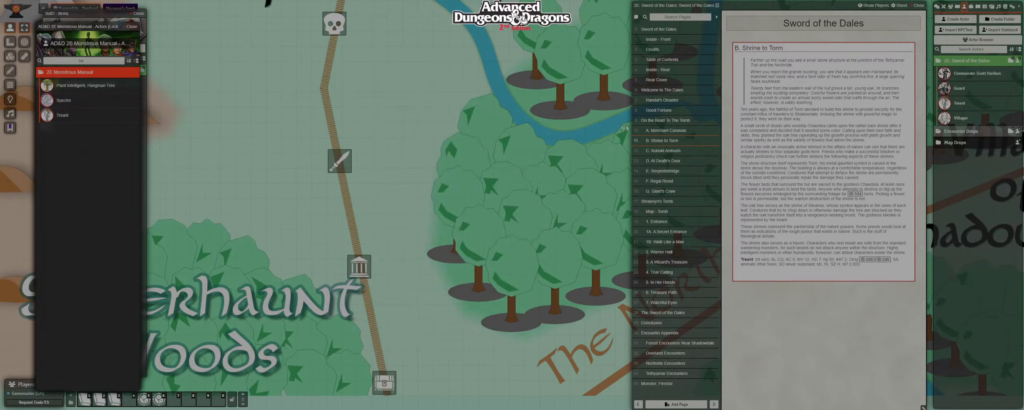
# Arrange the SotD - Items and SotD - Actors compendiums side by side and compare the commander's world and compendium sheets.
pyautogui.click(131, 27)
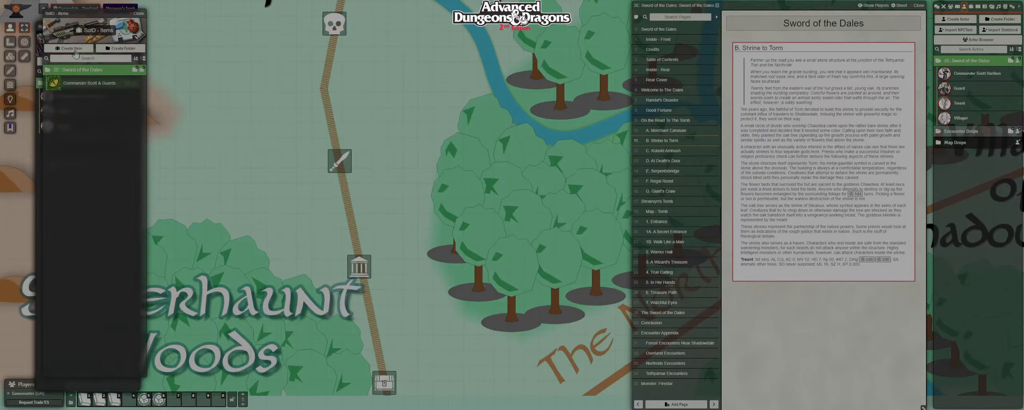
pyautogui.moveTo(91, 14); pyautogui.dragTo(202, 21)
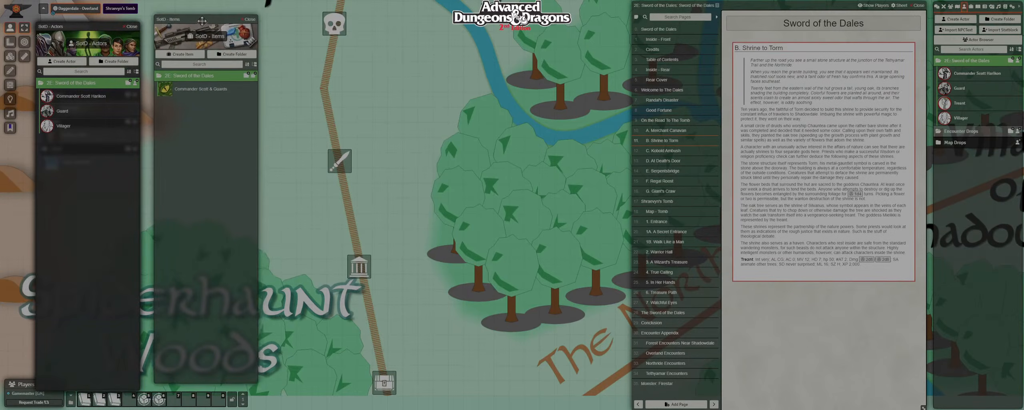
pyautogui.click(965, 76)
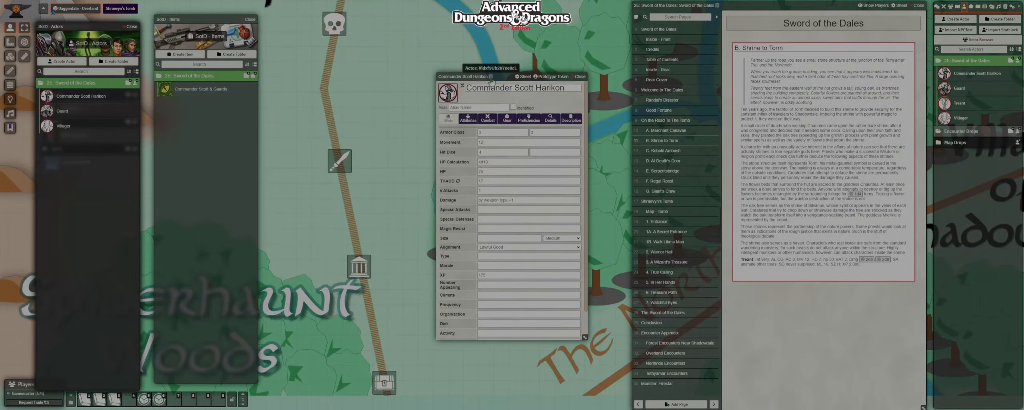
pyautogui.click(81, 96)
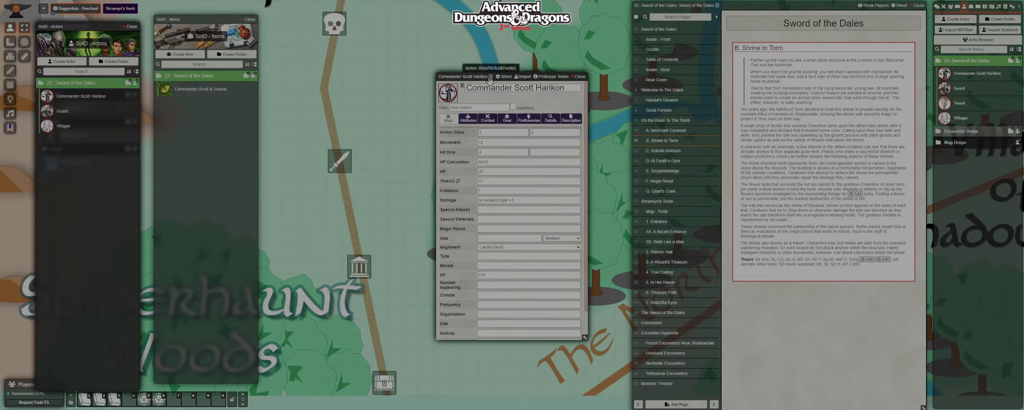
pyautogui.click(580, 77)
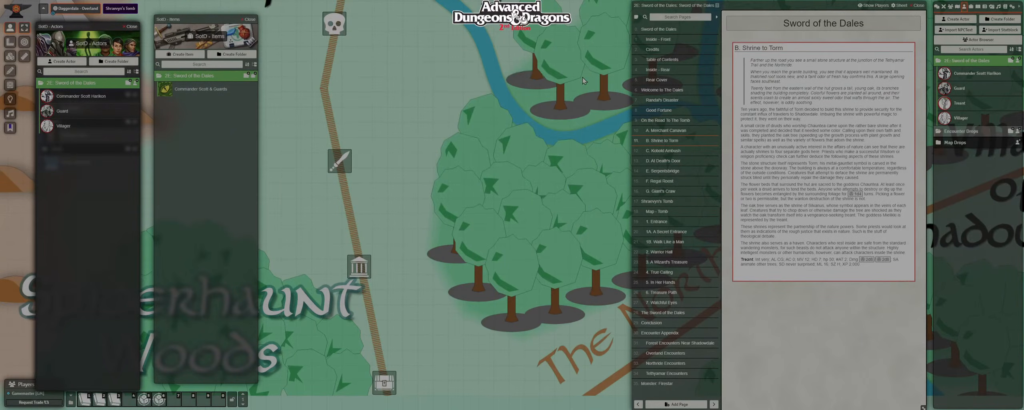
# Copy the Sword of the Dales actor folder into the SotD - Actors compendium and check the commander's sheet there.
pyautogui.moveTo(958, 75); pyautogui.dragTo(77, 85)
pyautogui.click(74, 99)
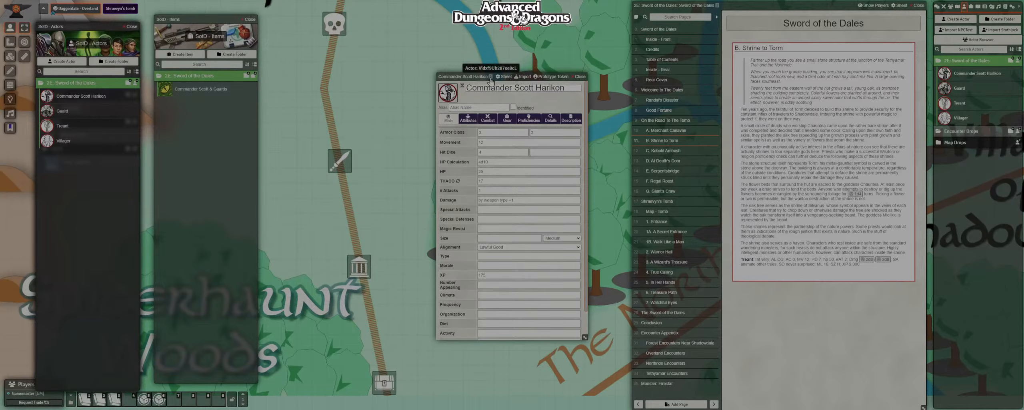
pyautogui.click(579, 77)
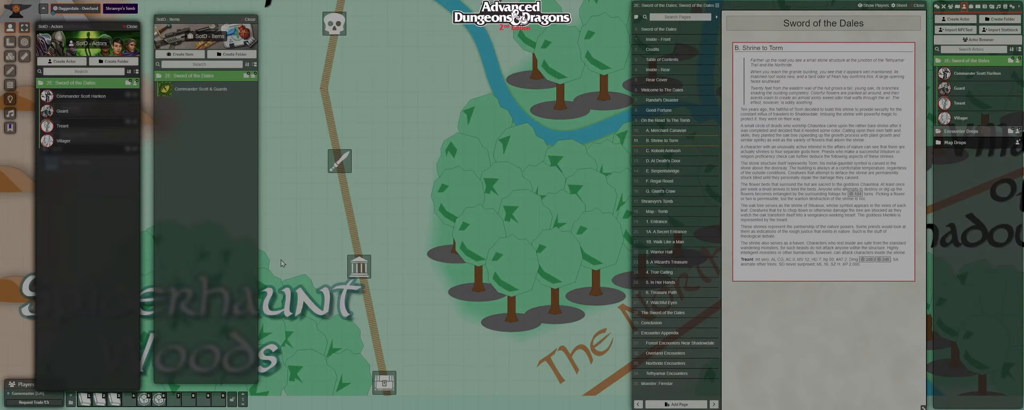
# Insert a link to the SotD - Actors Treant below the stat text of the "B. Shrine to Torm" page and save it.
pyautogui.moveTo(843, 123)
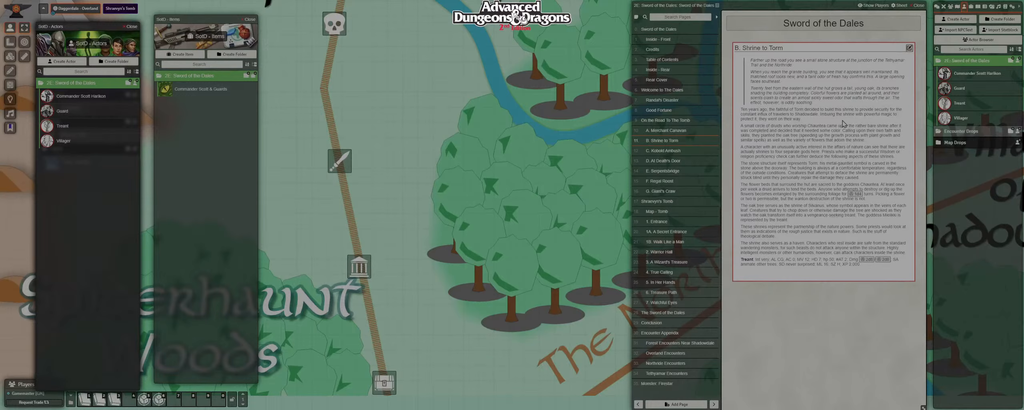
pyautogui.click(909, 48)
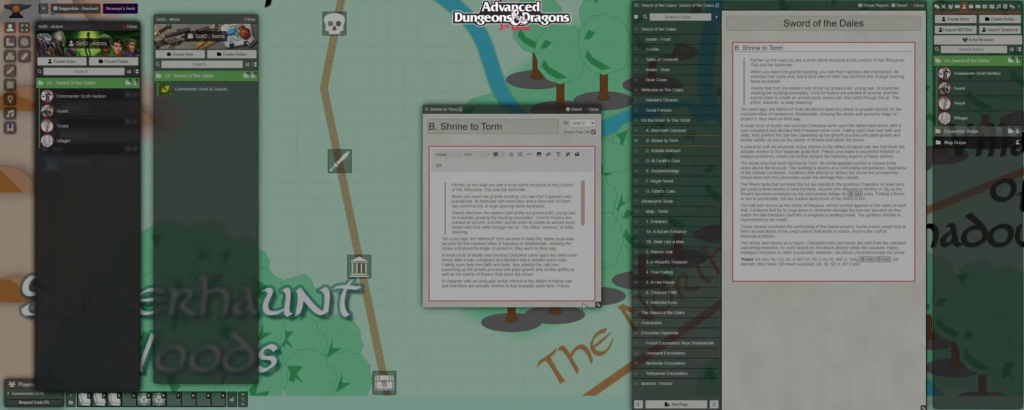
pyautogui.moveTo(599, 306); pyautogui.dragTo(628, 393)
pyautogui.scroll(-2, 520, 280)
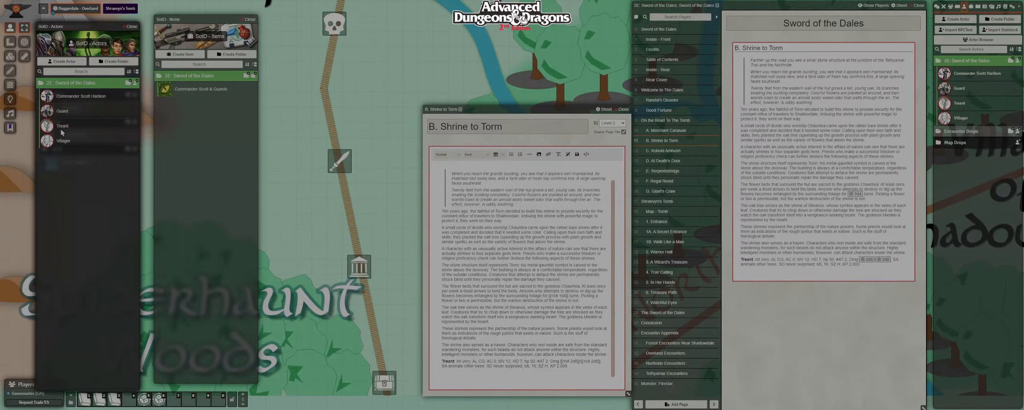
pyautogui.moveTo(60, 129); pyautogui.dragTo(463, 373)
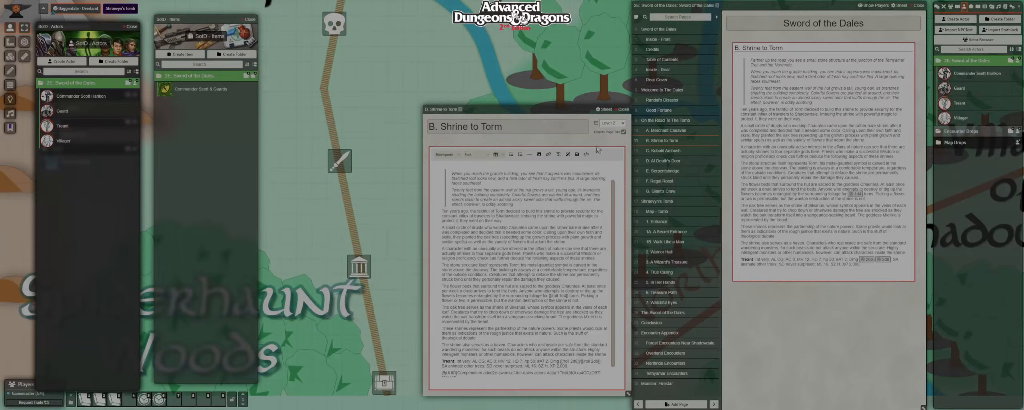
pyautogui.moveTo(562, 109); pyautogui.dragTo(533, 5)
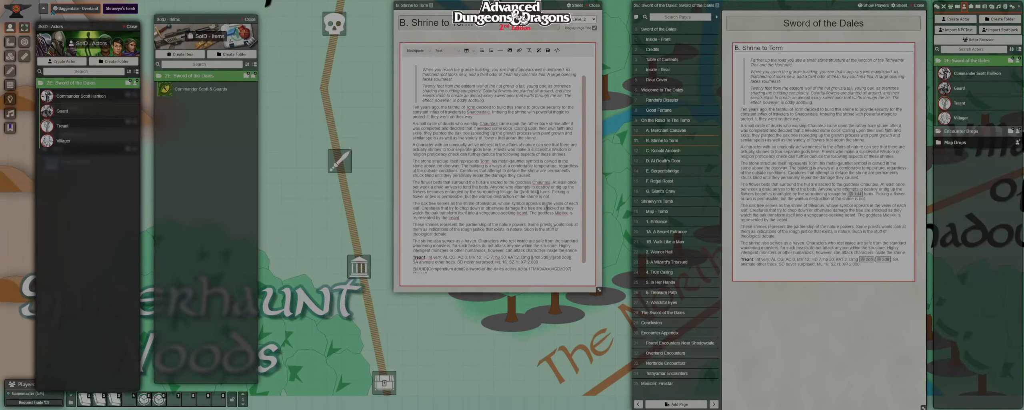
pyautogui.moveTo(598, 291); pyautogui.dragTo(624, 342)
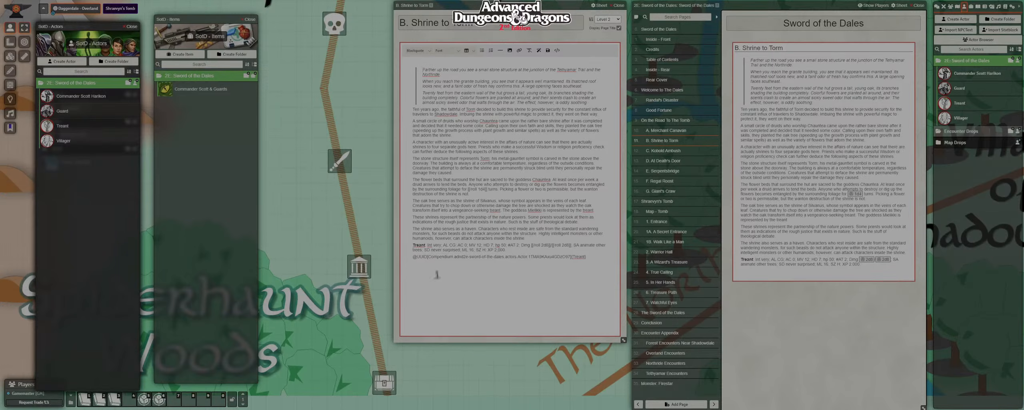
pyautogui.click(548, 50)
pyautogui.click(616, 5)
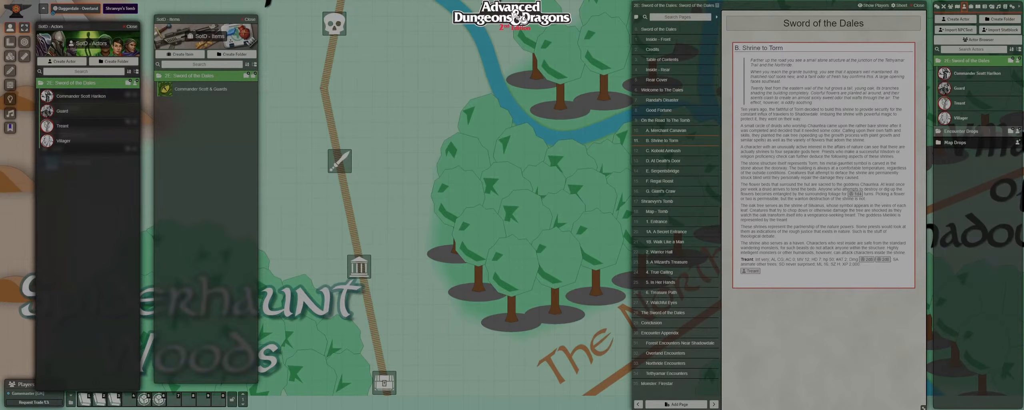
# Open the "C. Kobold Ambush" journal page from the sword marker north of the shrine on the overland road.
pyautogui.moveTo(467, 308); pyautogui.dragTo(485, 302)
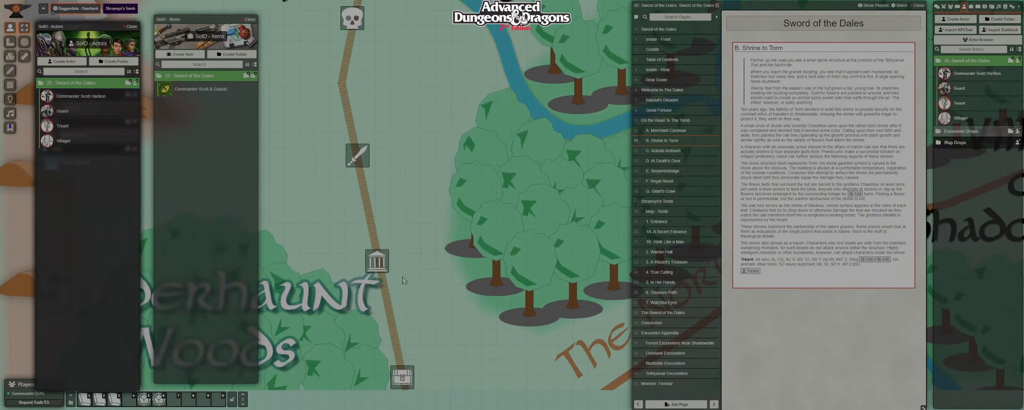
pyautogui.moveTo(403, 166); pyautogui.dragTo(422, 195)
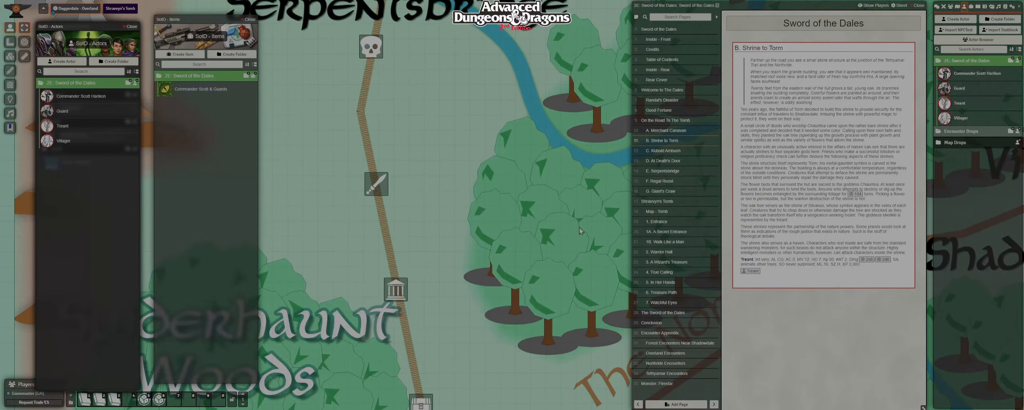
pyautogui.doubleClick(378, 183)
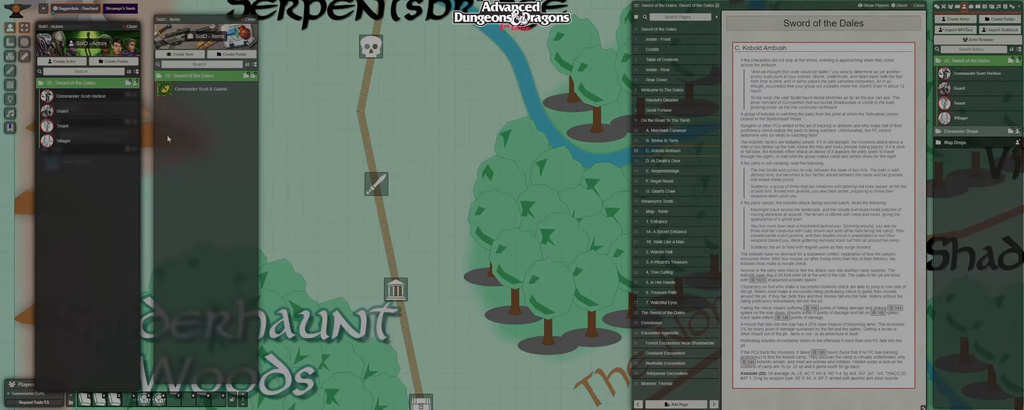
# Find the Kobold in the Monstrous Manual compendium with "kobol", add it to the Sword of the Dales folder, and copy the folder into SotD - Actors.
pyautogui.click(99, 398)
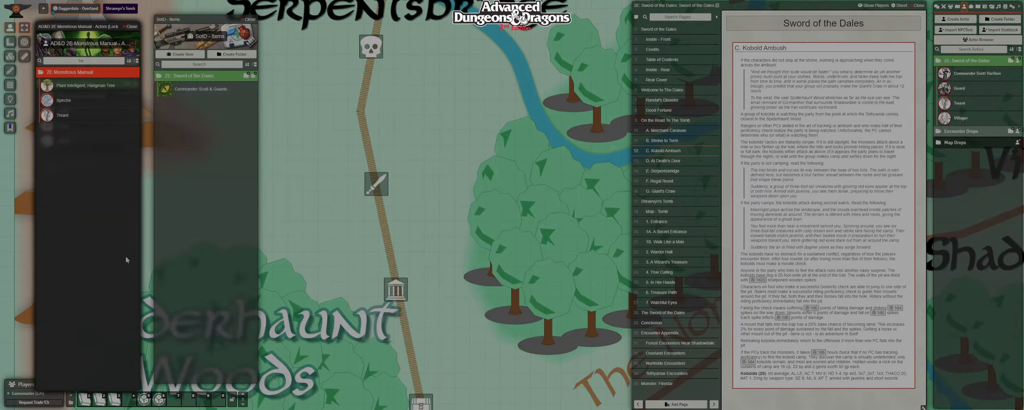
pyautogui.doubleClick(63, 62)
pyautogui.write('kobol')
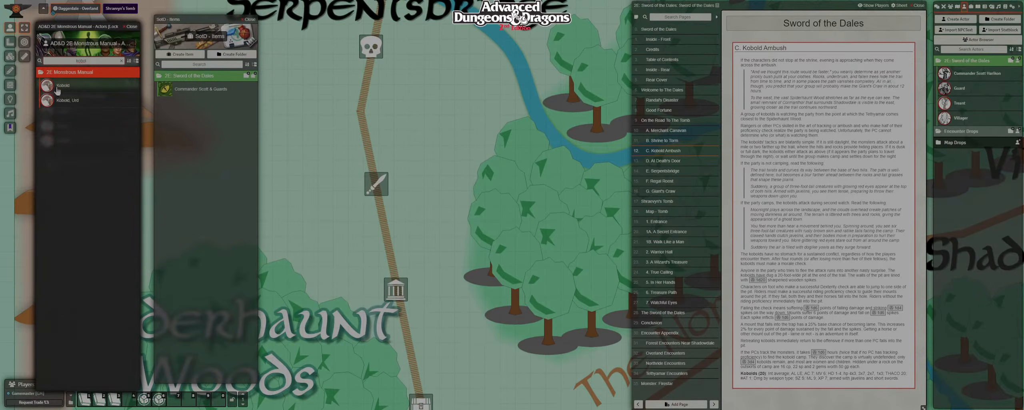
pyautogui.moveTo(55, 87); pyautogui.dragTo(984, 66)
pyautogui.click(127, 28)
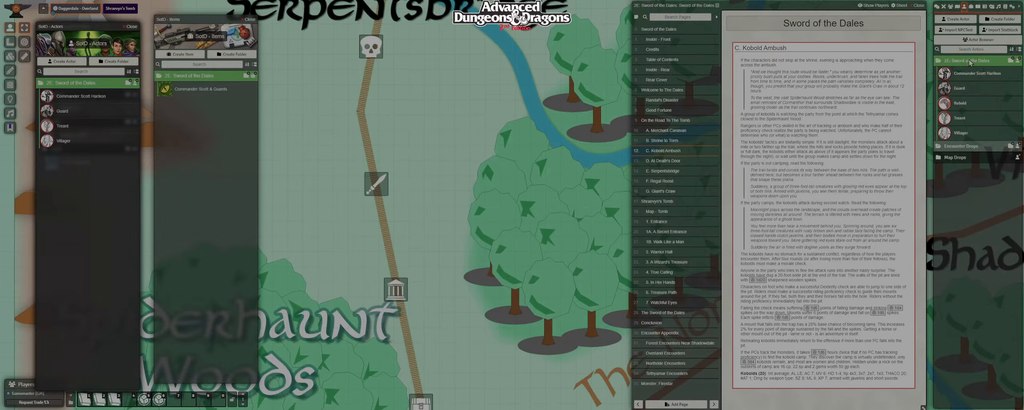
pyautogui.moveTo(970, 62); pyautogui.dragTo(82, 102)
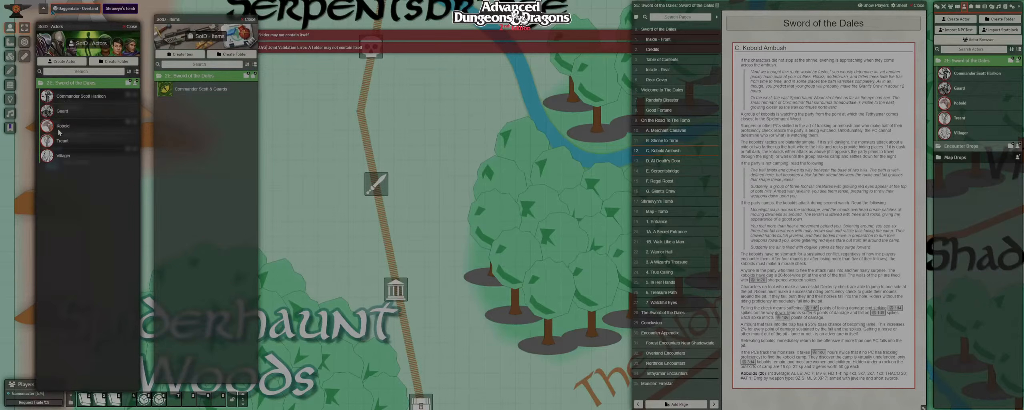
# Edit the "C. Kobold Ambush" page and insert a link to the SotD - Actors Kobold below the Kobolds stat text.
pyautogui.moveTo(60, 132); pyautogui.dragTo(802, 221)
pyautogui.click(911, 49)
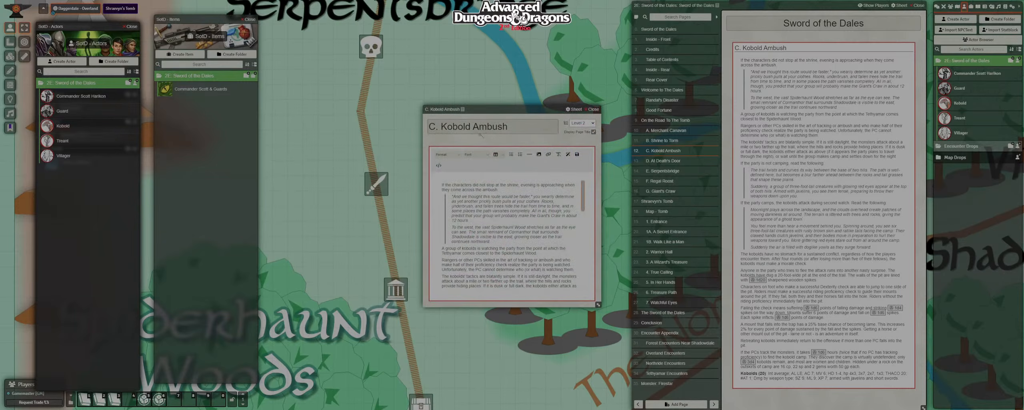
pyautogui.moveTo(509, 112); pyautogui.dragTo(498, 30)
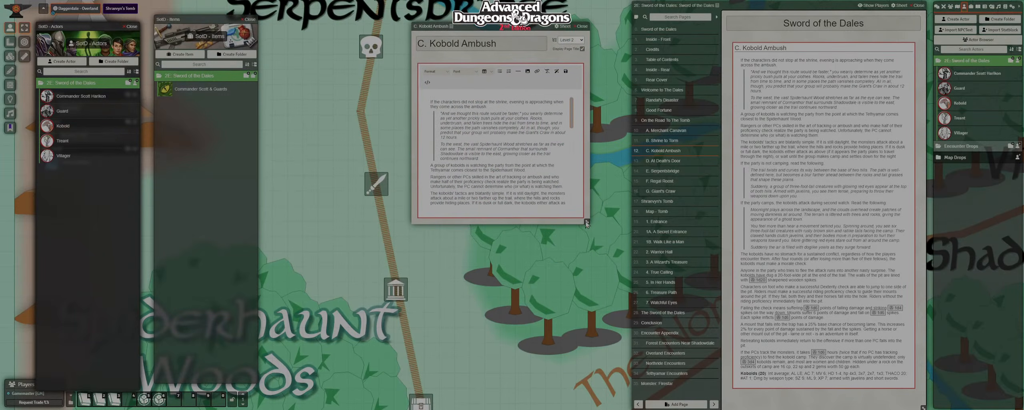
pyautogui.moveTo(586, 223); pyautogui.dragTo(641, 399)
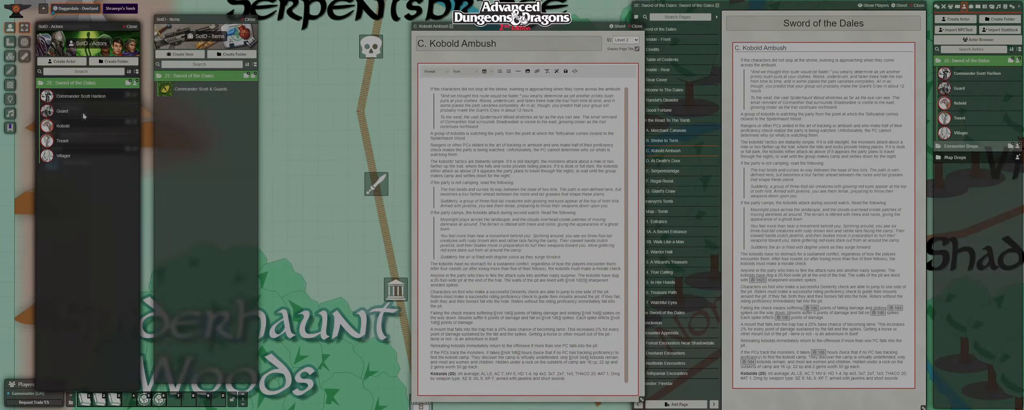
pyautogui.moveTo(62, 128); pyautogui.dragTo(451, 382)
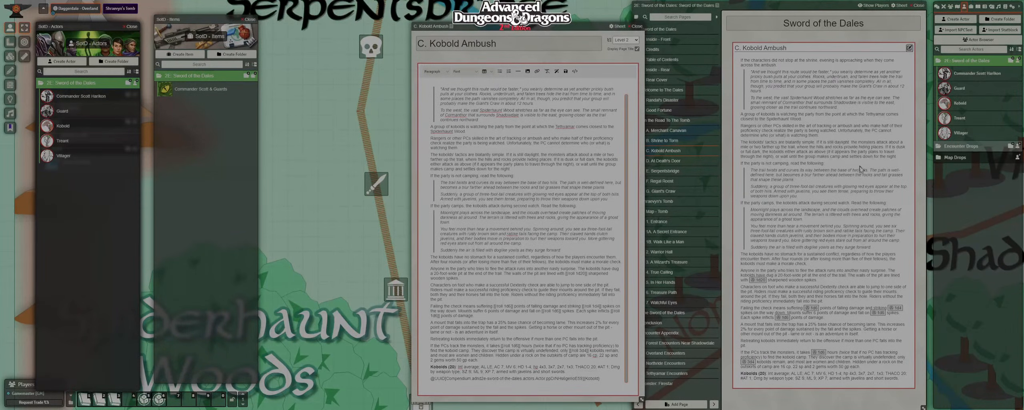
# Delete the existing attack entries and their action group from the Combat section of the Kobold in the Sword of the Dales folder.
pyautogui.click(962, 104)
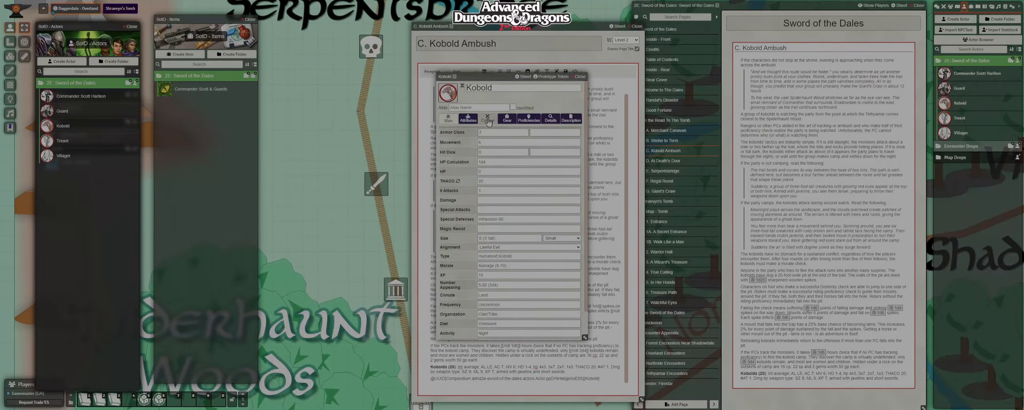
pyautogui.click(487, 120)
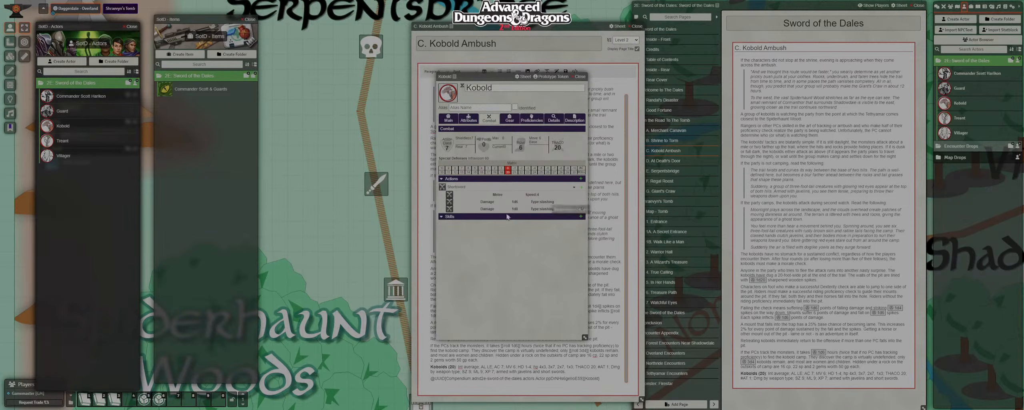
pyautogui.click(583, 202)
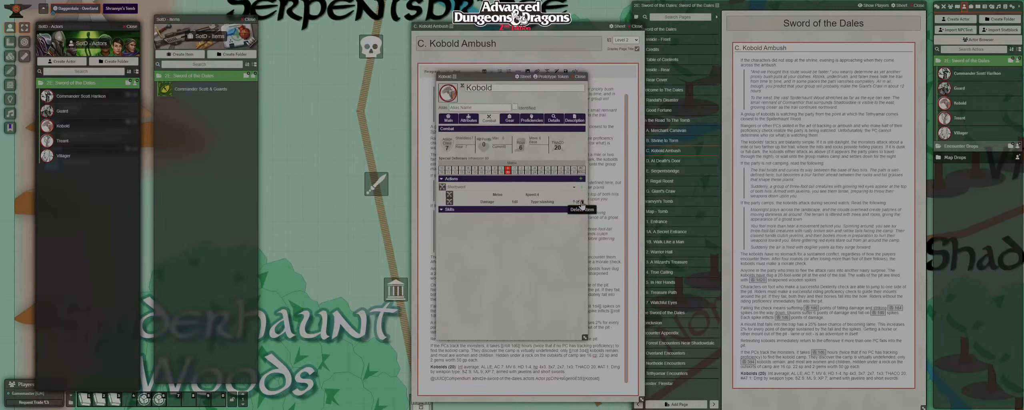
pyautogui.click(582, 201)
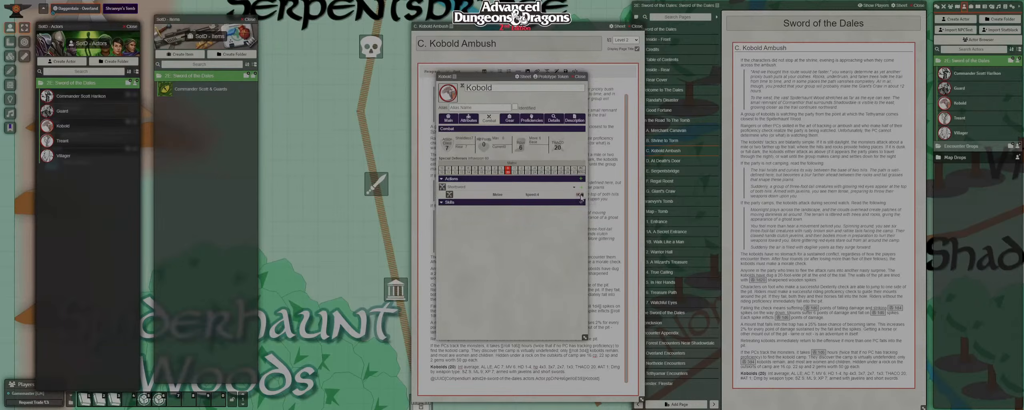
pyautogui.click(583, 195)
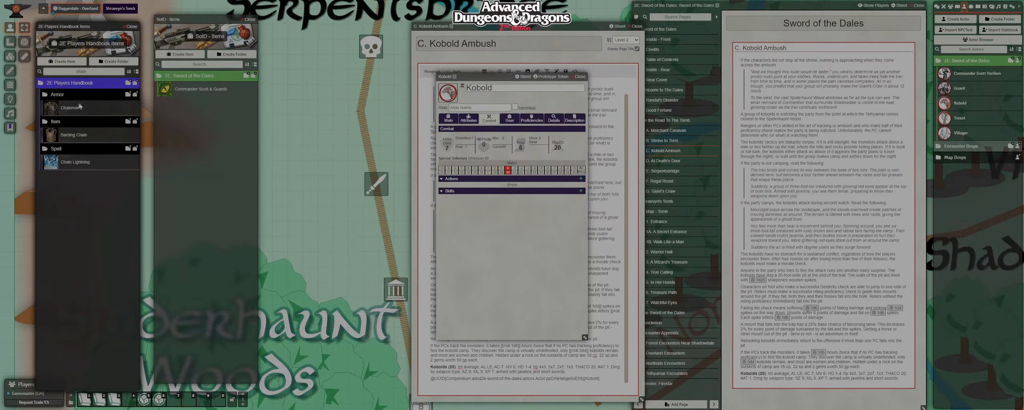
# Find the Shortsword in 2E Players Handbook Items with "short", add it to the Kobold, and copy the actor folder into SotD - Actors.
pyautogui.moveTo(93, 71); pyautogui.dragTo(46, 71)
pyautogui.write('short')
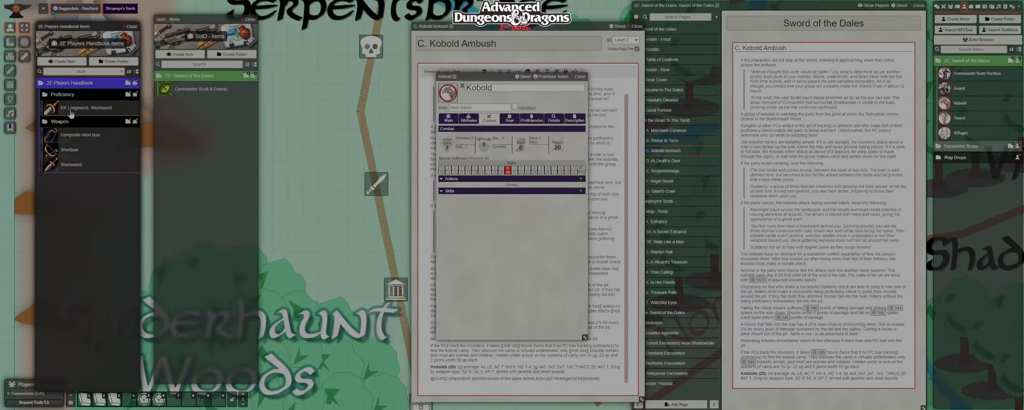
pyautogui.moveTo(73, 165); pyautogui.dragTo(521, 173)
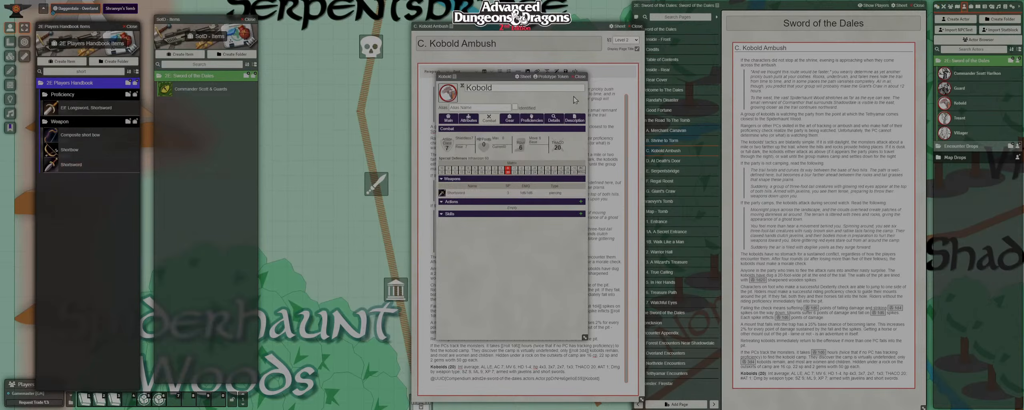
pyautogui.click(581, 77)
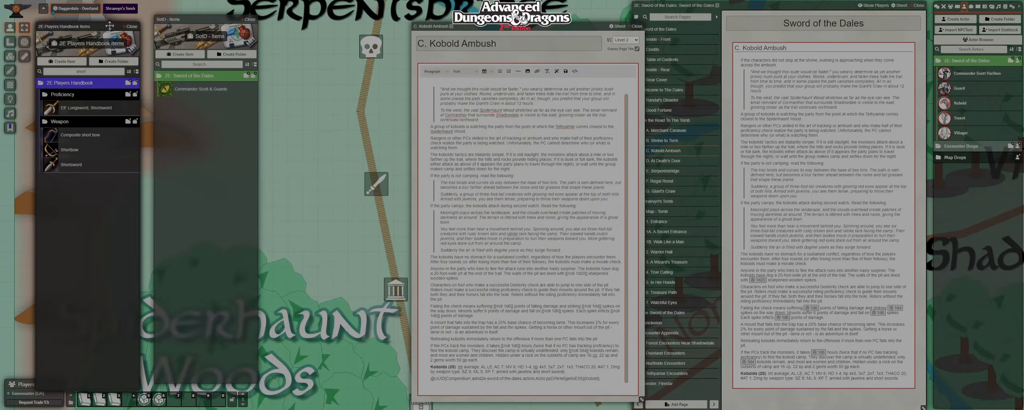
pyautogui.moveTo(98, 26); pyautogui.dragTo(322, 32)
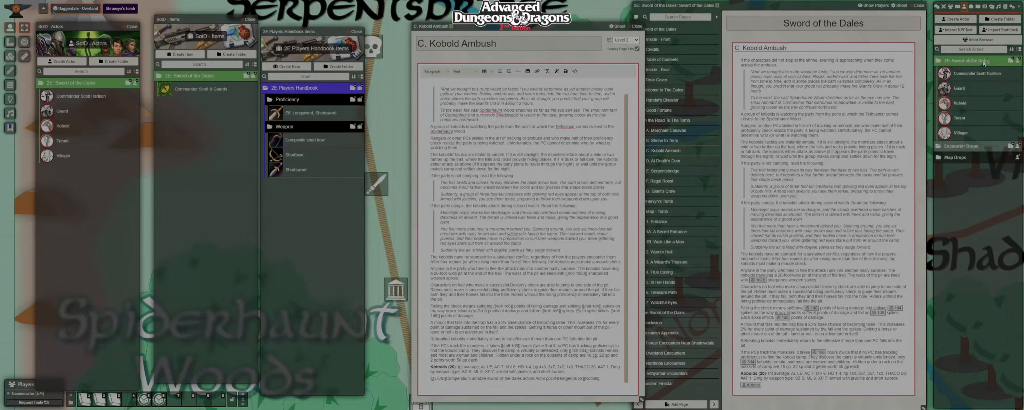
pyautogui.moveTo(987, 60); pyautogui.dragTo(88, 83)
# Create an encounter item named "Kobolds (20)" in the Sword of the Dales items folder.
pyautogui.click(971, 7)
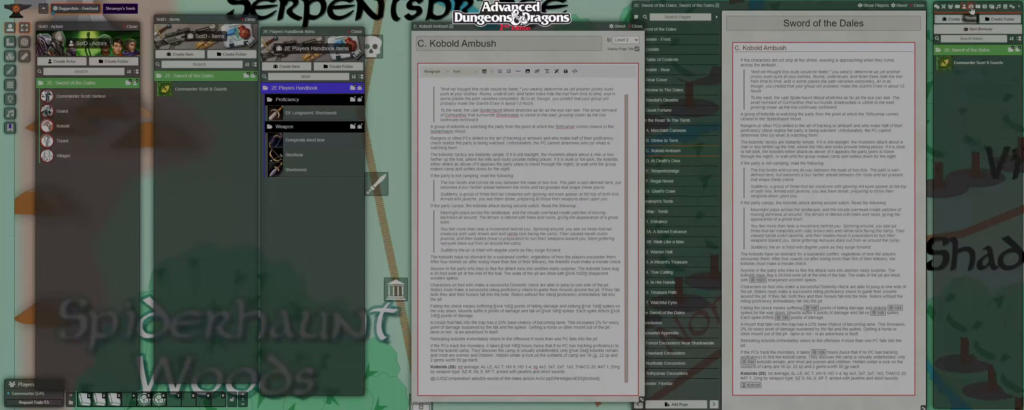
pyautogui.click(1011, 48)
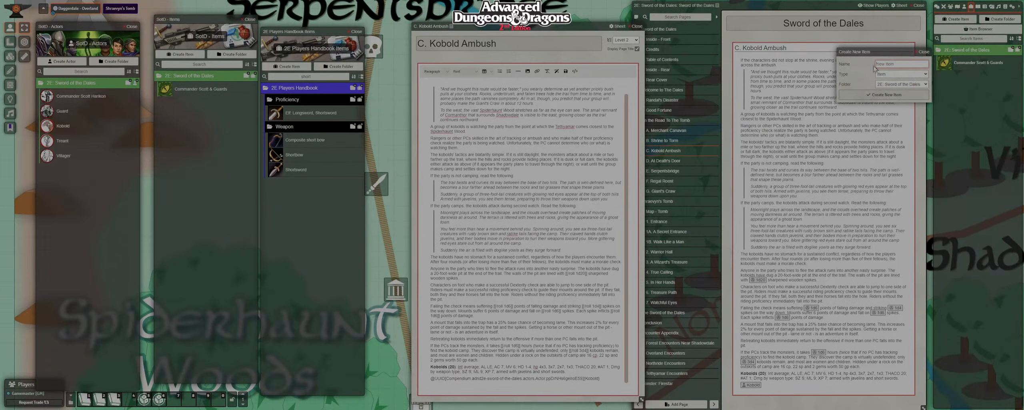
pyautogui.click(896, 75)
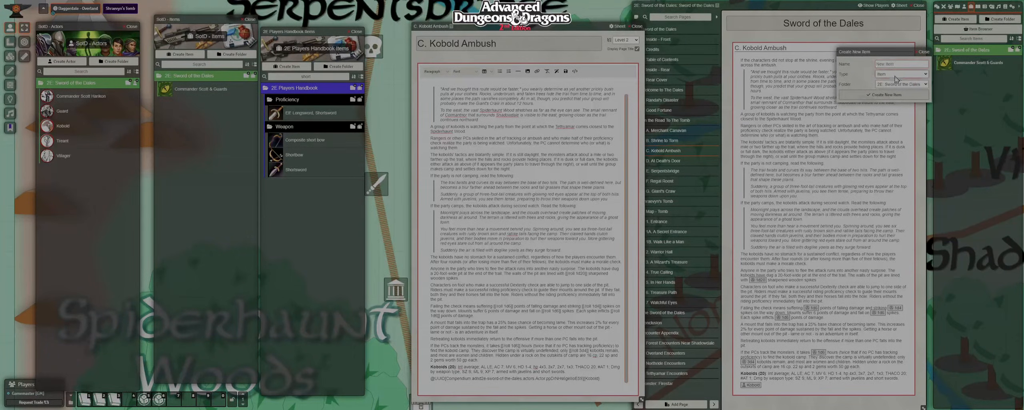
pyautogui.click(896, 123)
pyautogui.click(897, 65)
pyautogui.write('Kobolds (20)')
pyautogui.click(884, 95)
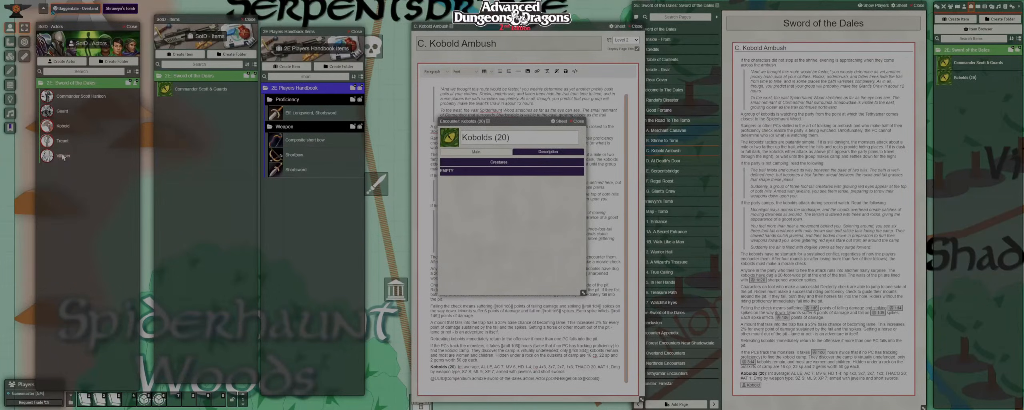
# Add the SotD - Actors Kobold to the Kobolds (20) encounter and copy the Sword of the Dales items folder into SotD - Items.
pyautogui.moveTo(300, 189); pyautogui.dragTo(479, 192)
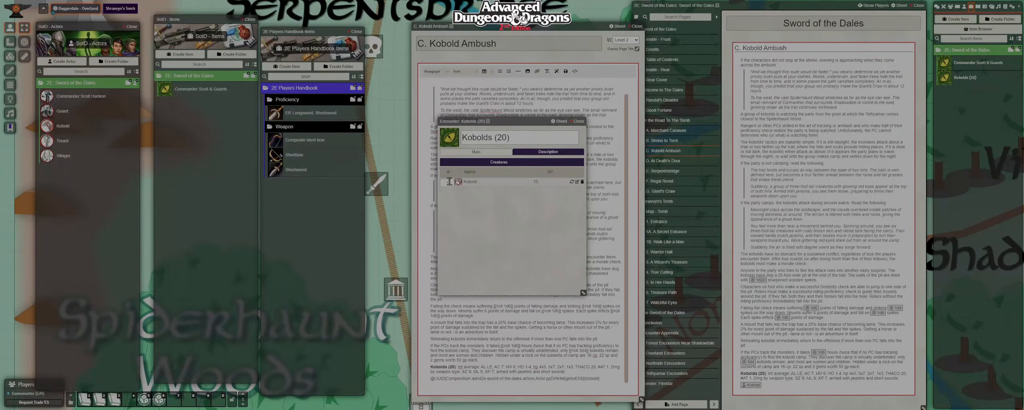
pyautogui.press('Tab')
pyautogui.click(576, 121)
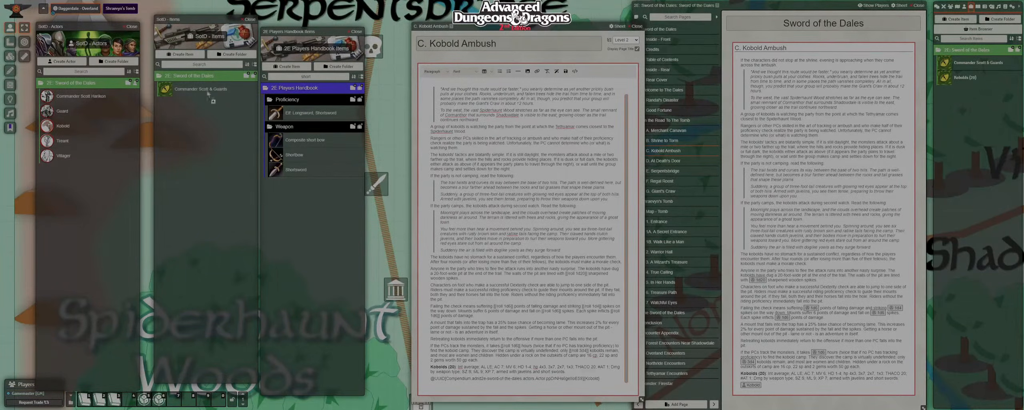
pyautogui.moveTo(207, 94); pyautogui.dragTo(196, 79)
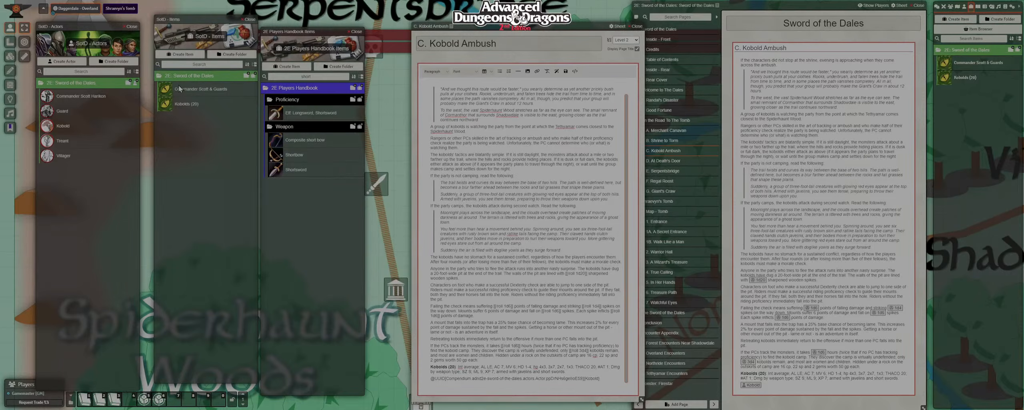
# Insert a link to the SotD - Items Kobolds (20) encounter above the Kobolds stat text and save the page.
pyautogui.moveTo(166, 105); pyautogui.dragTo(451, 366)
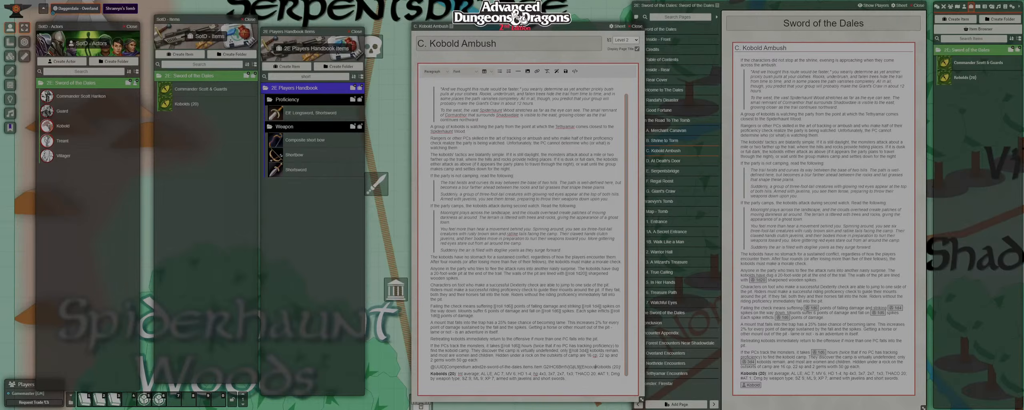
pyautogui.write('nter')
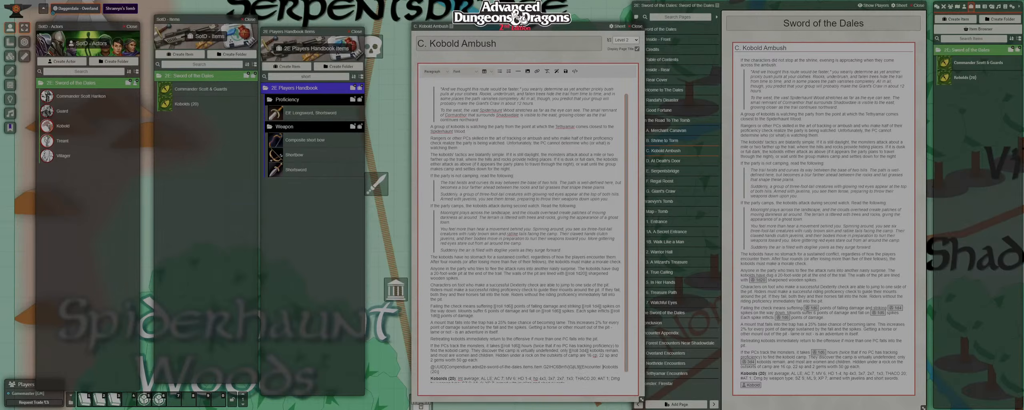
pyautogui.click(565, 70)
pyautogui.click(637, 26)
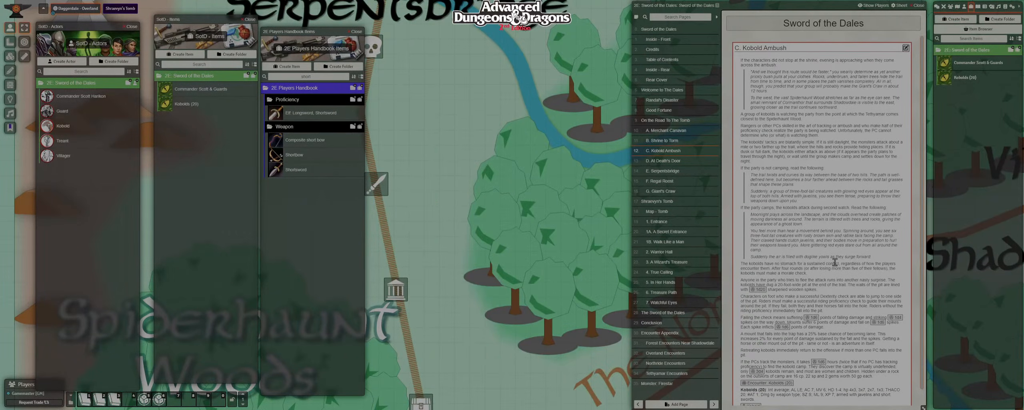
pyautogui.scroll(-1, 835, 262)
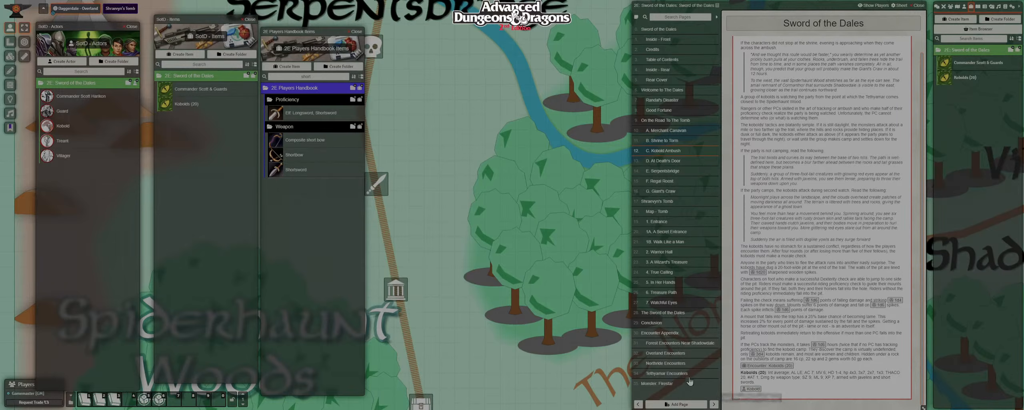
# Open the "D. At Death's Door" journal page from the skull marker south of Serpentsbridge on the overland road.
pyautogui.moveTo(510, 290); pyautogui.dragTo(558, 291)
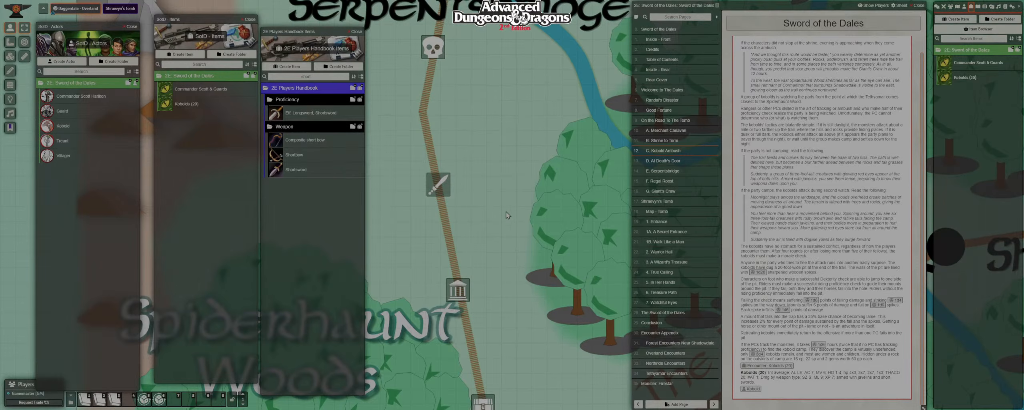
pyautogui.moveTo(496, 187); pyautogui.dragTo(524, 212)
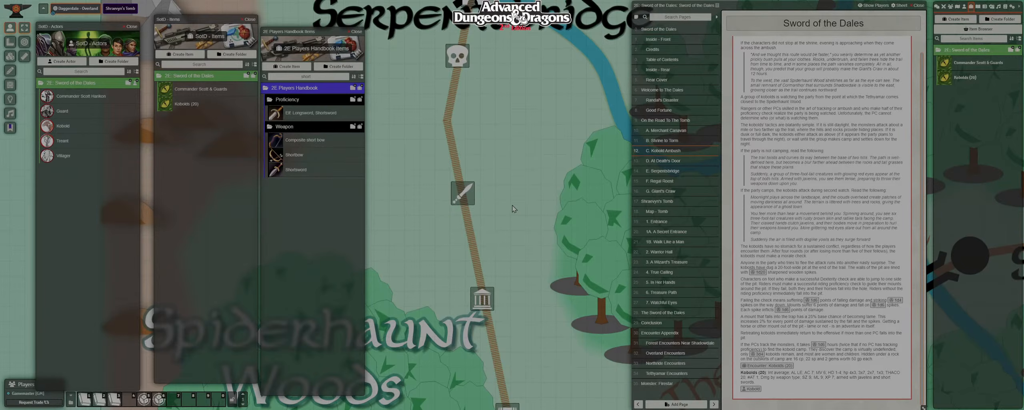
pyautogui.moveTo(500, 116); pyautogui.dragTo(493, 243)
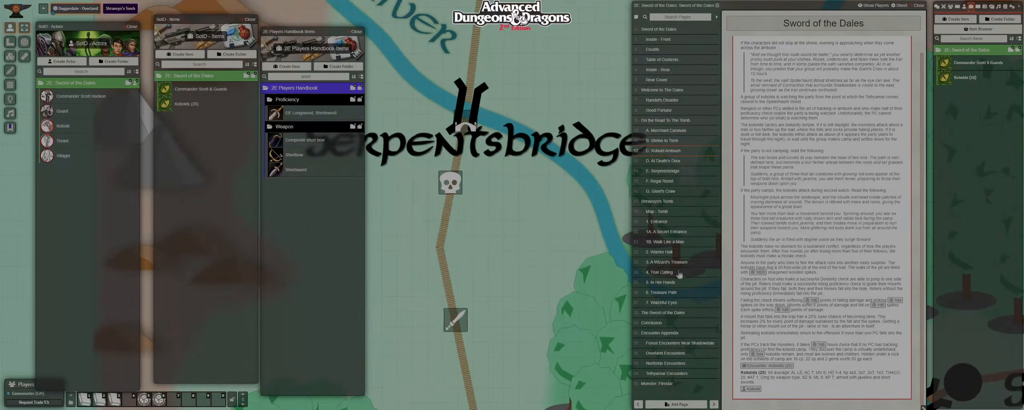
pyautogui.doubleClick(448, 181)
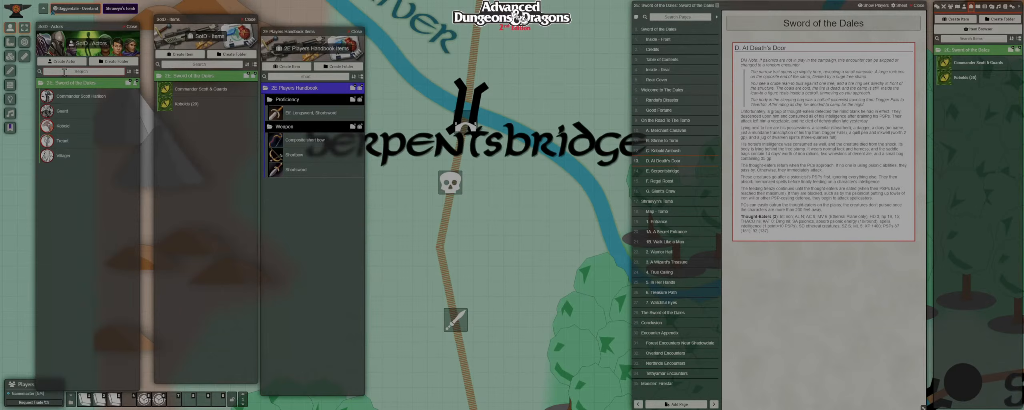
pyautogui.write('y')
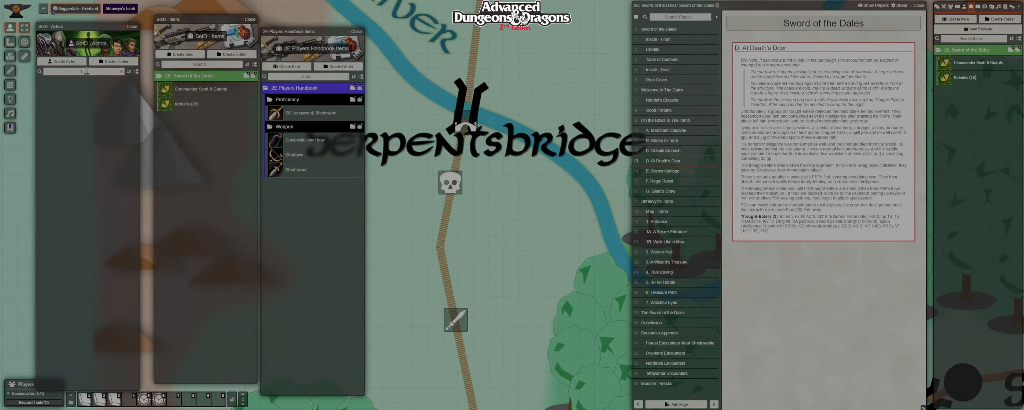
pyautogui.moveTo(86, 71); pyautogui.dragTo(62, 70)
pyautogui.write('thou')
pyautogui.press('BackSpace')
pyautogui.press('BackSpace')
pyautogui.press('BackSpace')
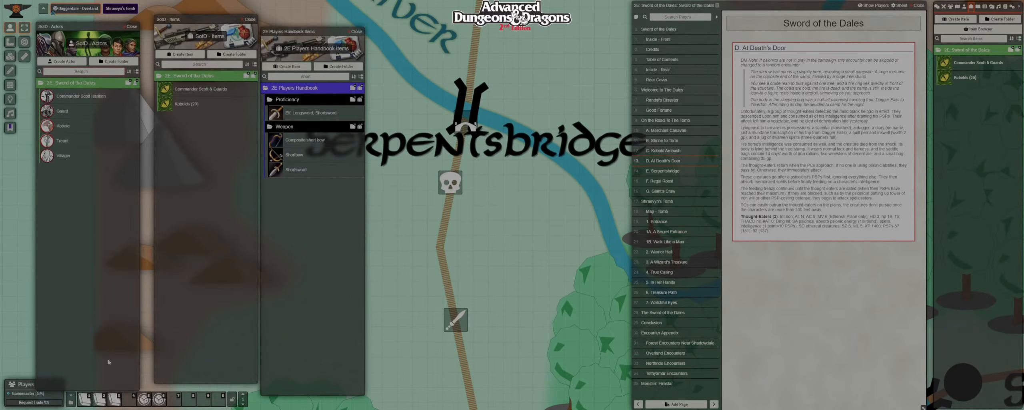
# Find the Thought Eater in the Monstrous Manual compendium with "thou" and open its sheet to compare with the journal's stat text.
pyautogui.click(84, 399)
pyautogui.moveTo(98, 61); pyautogui.dragTo(49, 61)
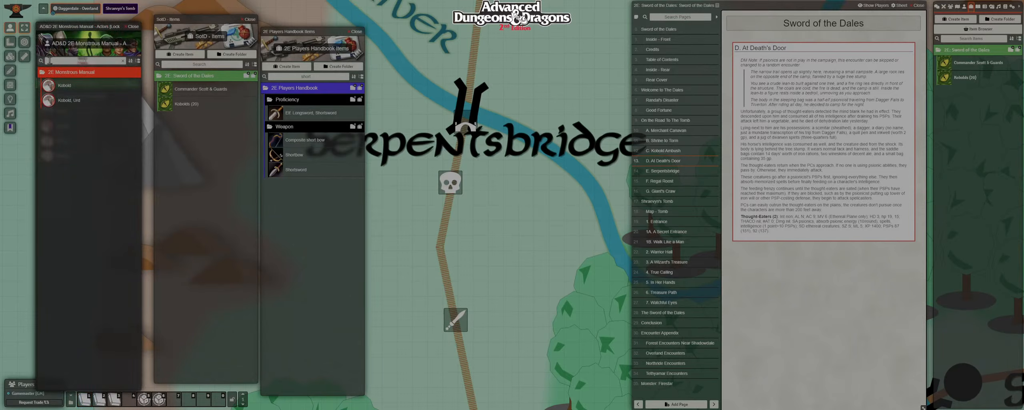
pyautogui.write('thou')
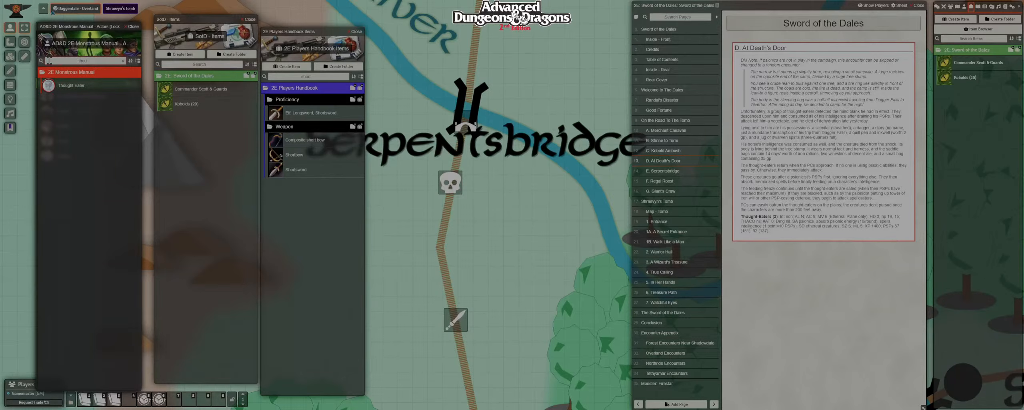
pyautogui.click(64, 89)
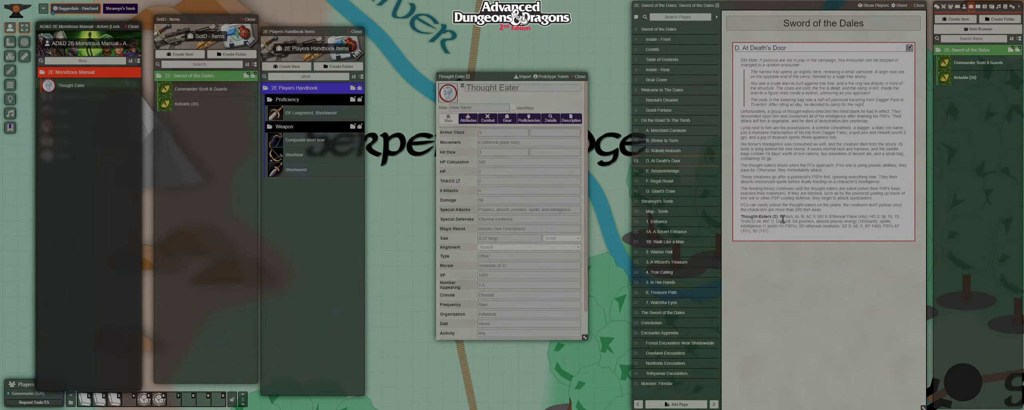
pyautogui.moveTo(504, 73); pyautogui.dragTo(313, 112)
pyautogui.moveTo(540, 213); pyautogui.dragTo(568, 255)
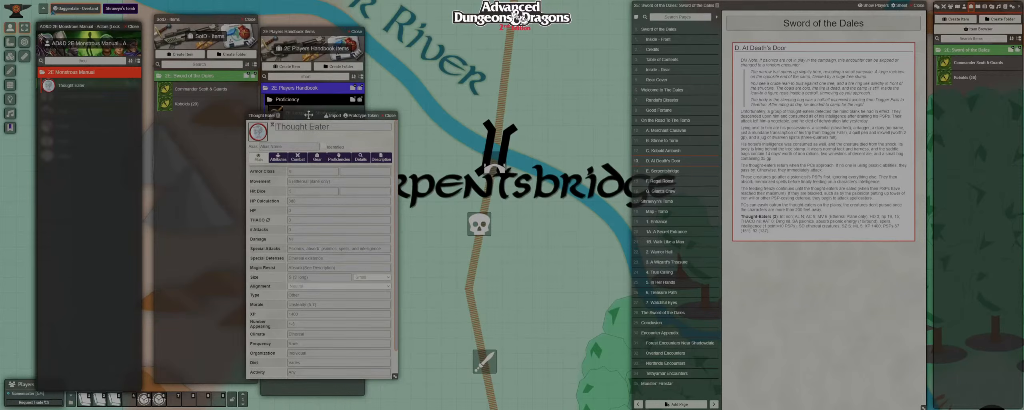
pyautogui.moveTo(311, 114); pyautogui.dragTo(349, 123)
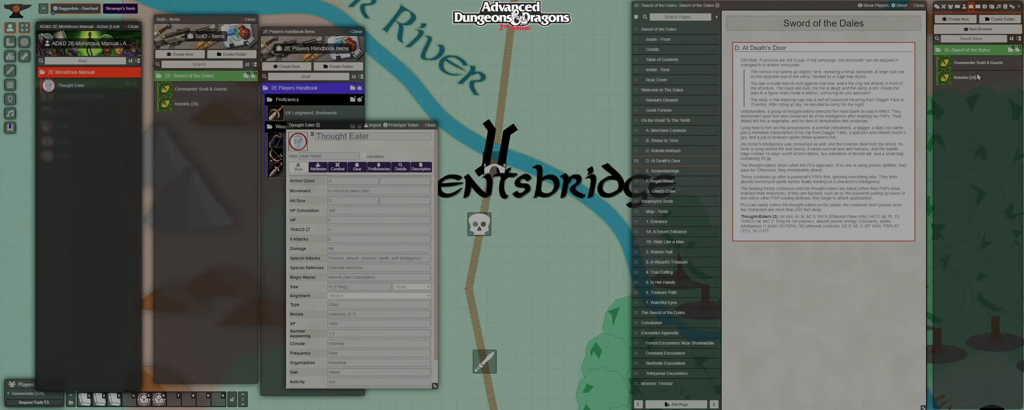
# Import the Thought Eater into the world's Sword of the Dales actors folder and copy that folder into the SotD - Actors compendium.
pyautogui.click(964, 7)
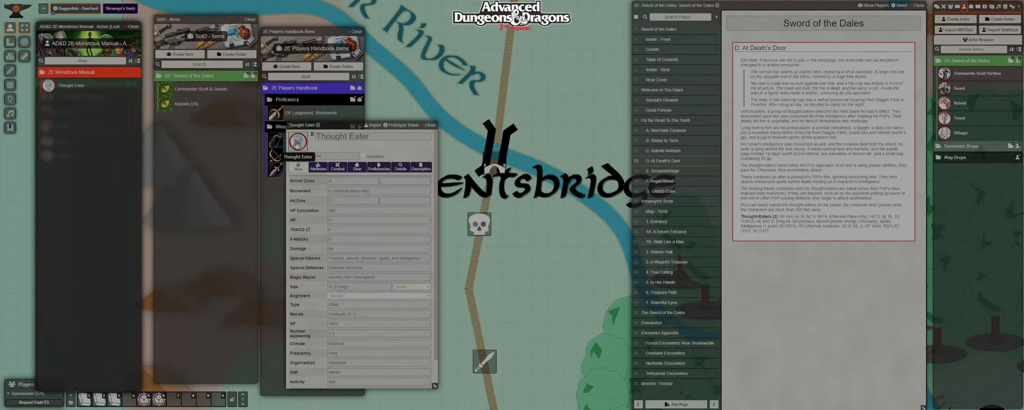
pyautogui.moveTo(298, 146); pyautogui.dragTo(968, 63)
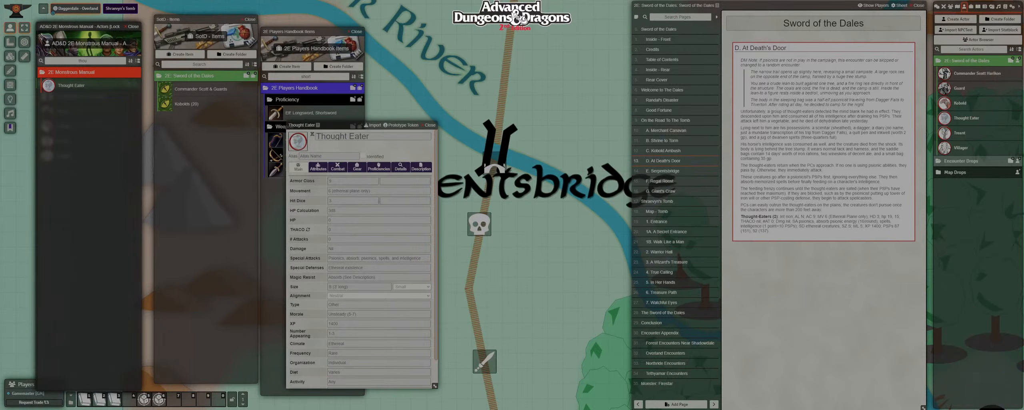
pyautogui.click(430, 125)
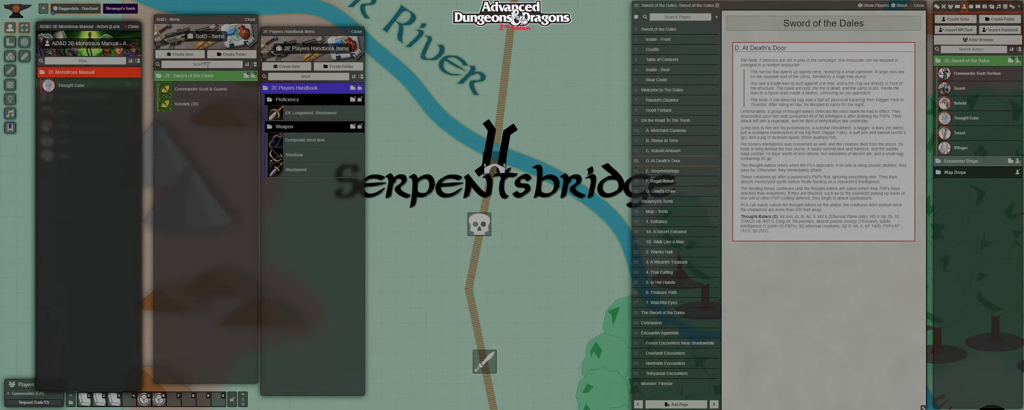
pyautogui.moveTo(298, 32); pyautogui.dragTo(315, 23)
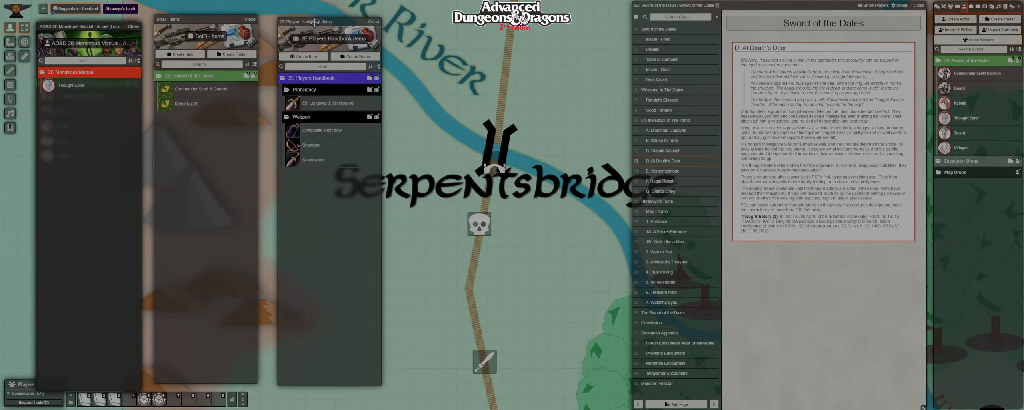
pyautogui.moveTo(94, 28); pyautogui.dragTo(94, 27)
pyautogui.doubleClick(95, 28)
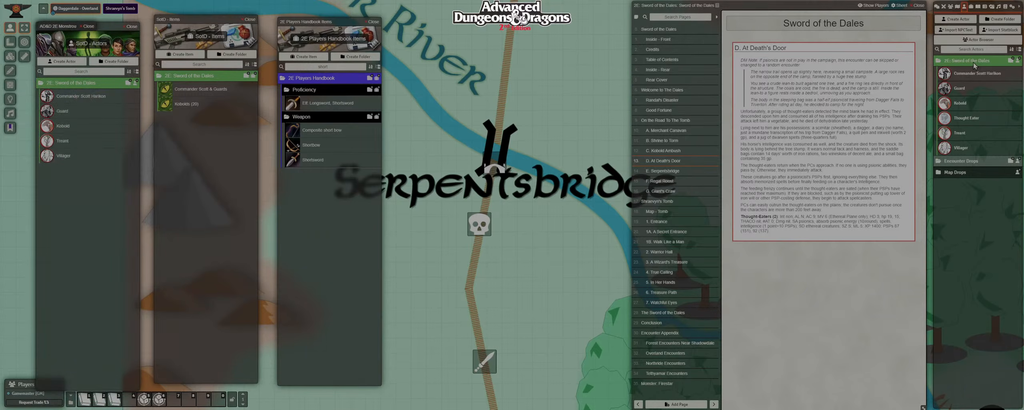
pyautogui.moveTo(152, 104); pyautogui.dragTo(82, 84)
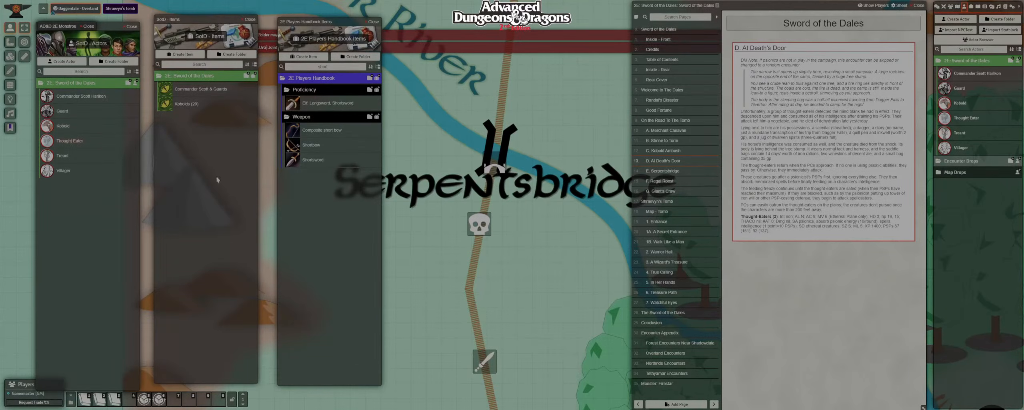
# Edit the "D. At Death's Door" page and insert a link to the SotD - Actors Thought Eater below the Thought-Eaters stat text.
pyautogui.click(909, 48)
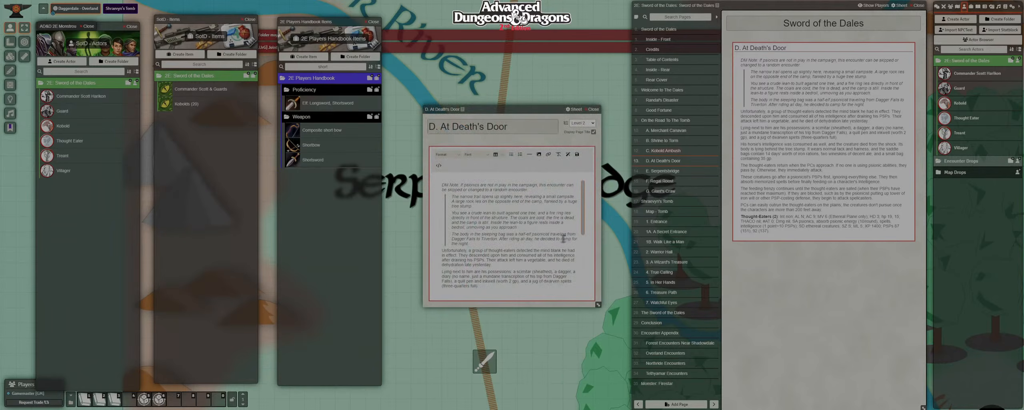
pyautogui.scroll(-3, 558, 245)
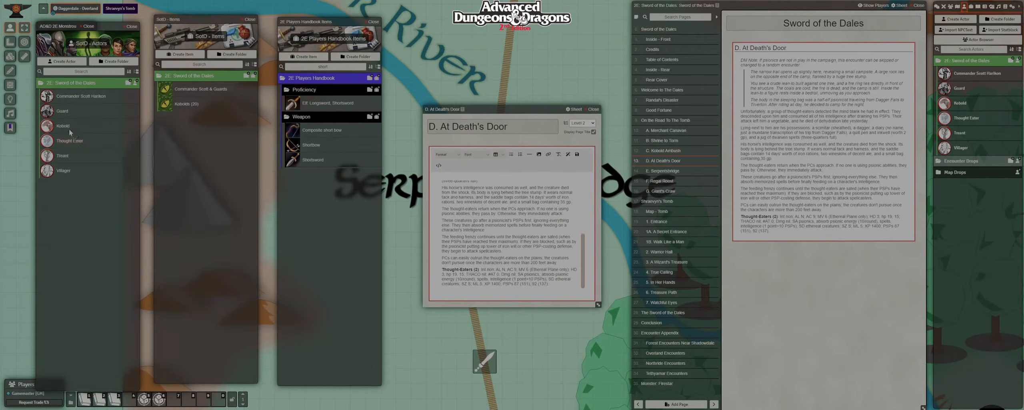
pyautogui.moveTo(62, 142); pyautogui.dragTo(468, 287)
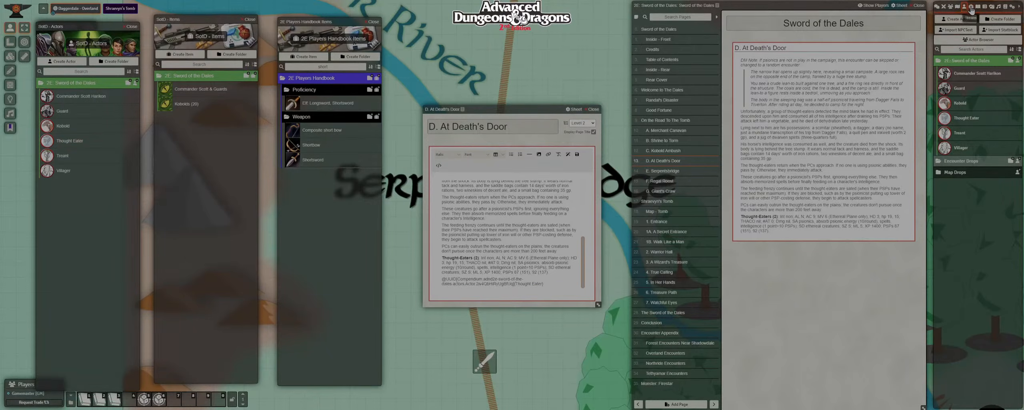
# Create an Encounter-type item named "Encounter: Thought-Eaters (2)" in the world's Sword of the Dales items folder.
pyautogui.click(970, 6)
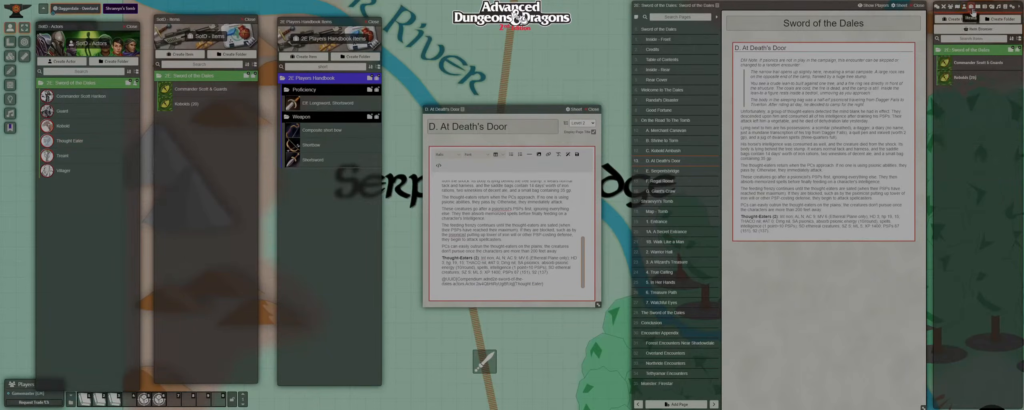
pyautogui.click(1011, 48)
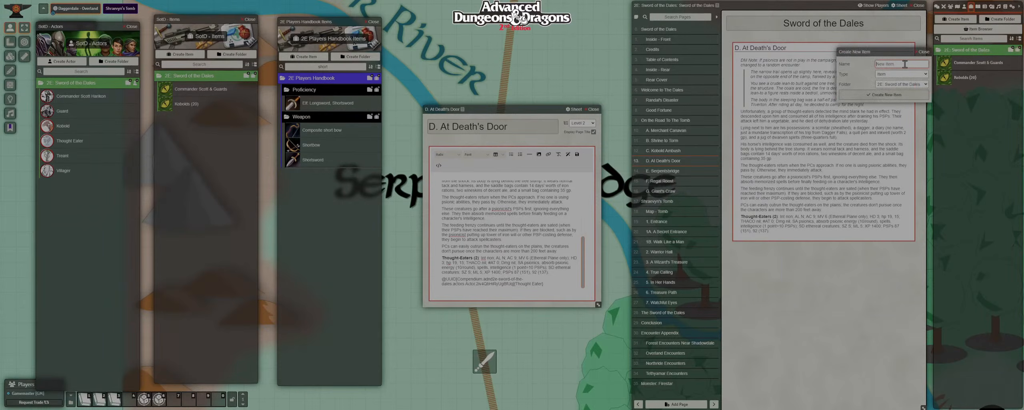
pyautogui.write('E')
pyautogui.write('ncounter: Thought-Eaters (2)')
pyautogui.click(895, 74)
pyautogui.click(898, 128)
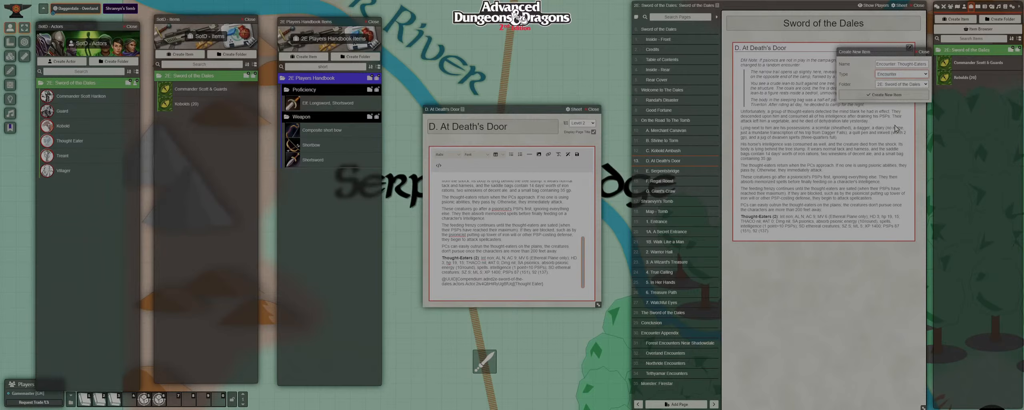
pyautogui.click(889, 95)
# Add the SotD - Actors Thought Eater to the encounter's creatures with a quantity of 2 and close the encounter sheet.
pyautogui.moveTo(500, 120); pyautogui.dragTo(680, 69)
pyautogui.moveTo(66, 140); pyautogui.dragTo(659, 170)
pyautogui.moveTo(633, 129); pyautogui.dragTo(623, 131)
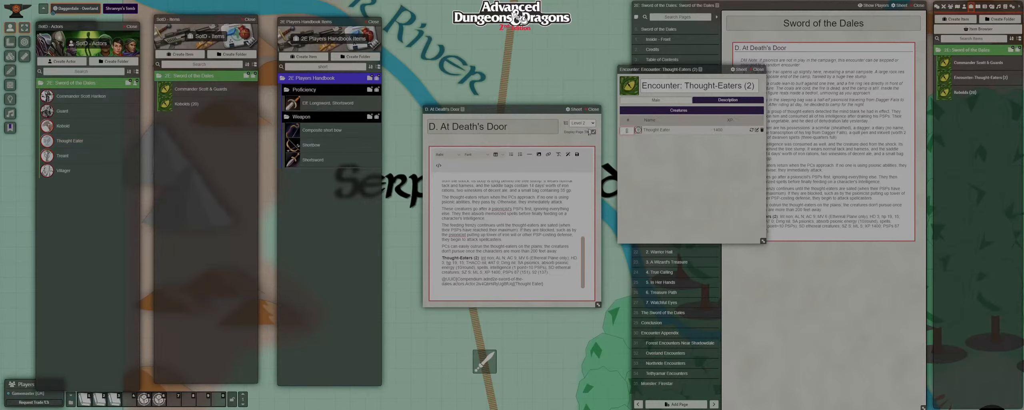
pyautogui.write('2')
pyautogui.press('Tab')
pyautogui.moveTo(629, 130); pyautogui.dragTo(611, 132)
pyautogui.hotkey('ctrl', 'a')
pyautogui.write('2')
pyautogui.press('Tab')
pyautogui.click(627, 130)
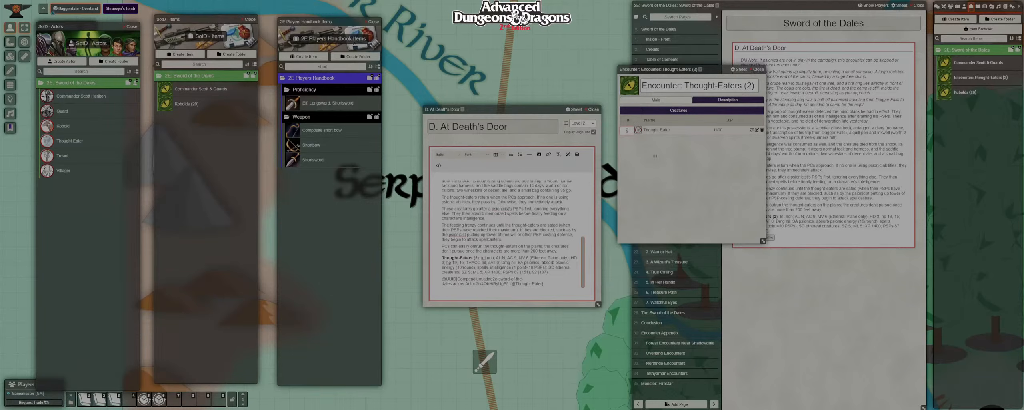
pyautogui.moveTo(670, 69); pyautogui.dragTo(667, 102)
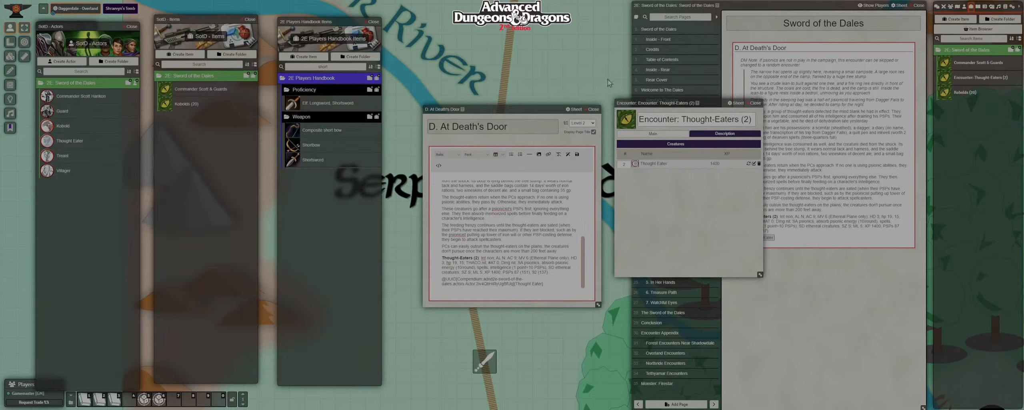
pyautogui.click(755, 104)
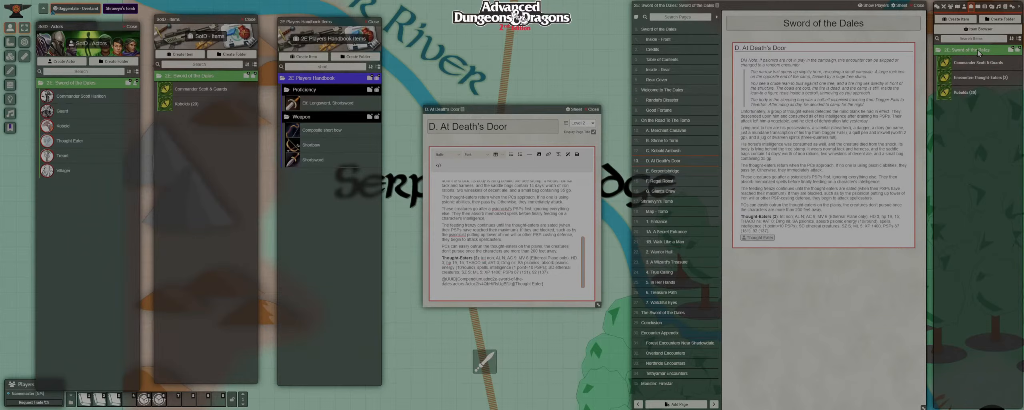
# Copy the Sword of the Dales items folder into SotD - Items, link its Thought-Eaters (2) encounter above the stat text, and save the page.
pyautogui.moveTo(978, 50); pyautogui.dragTo(240, 128)
pyautogui.moveTo(411, 359); pyautogui.dragTo(175, 280)
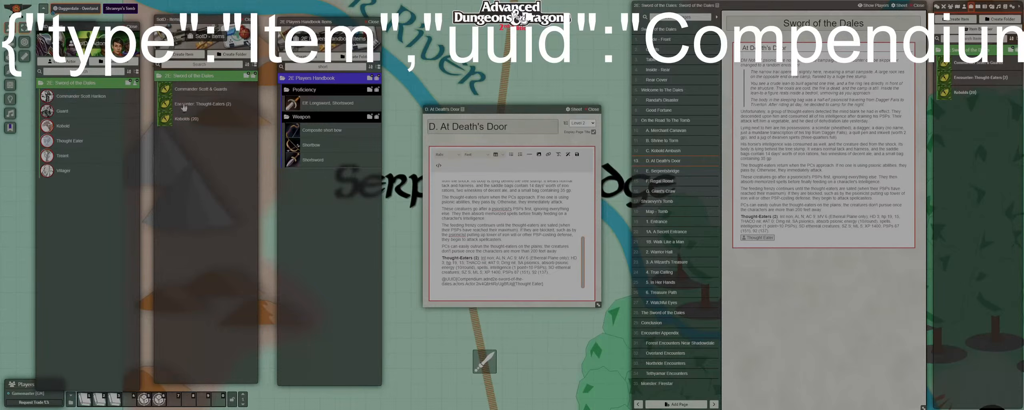
pyautogui.moveTo(185, 108); pyautogui.dragTo(472, 138)
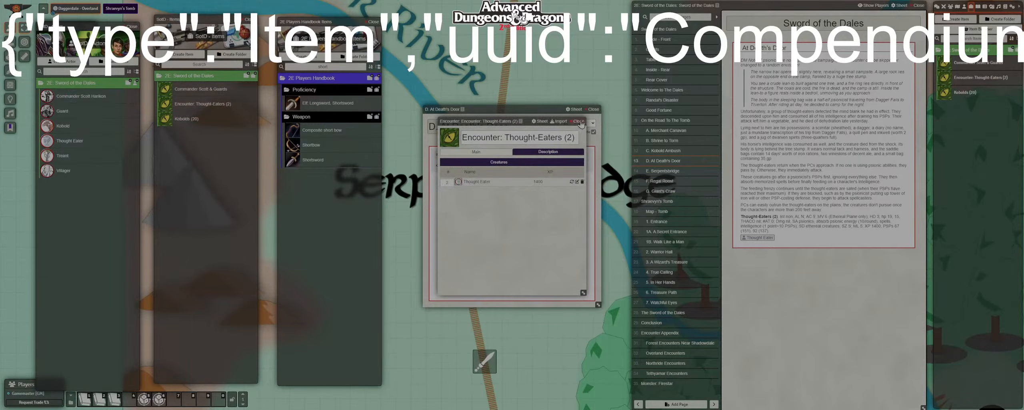
pyautogui.click(581, 121)
pyautogui.moveTo(186, 105); pyautogui.dragTo(478, 258)
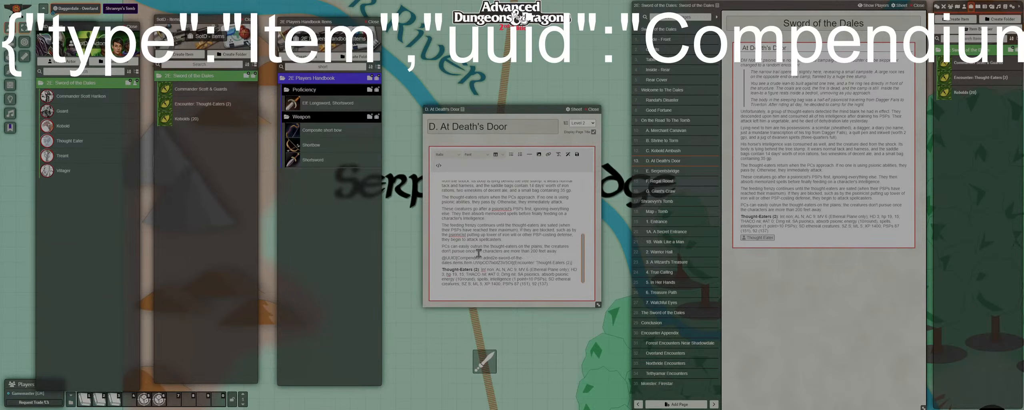
pyautogui.click(577, 154)
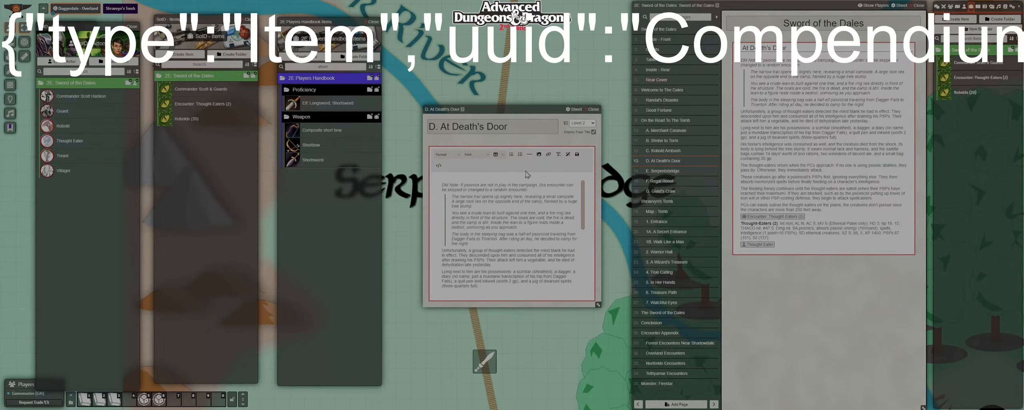
# Bold scimitar, dagger, diary, quill pen, inkwell and dwarven spirits in the "D. At Death's Door" text, then save and close the page editor.
pyautogui.moveTo(598, 305); pyautogui.dragTo(624, 372)
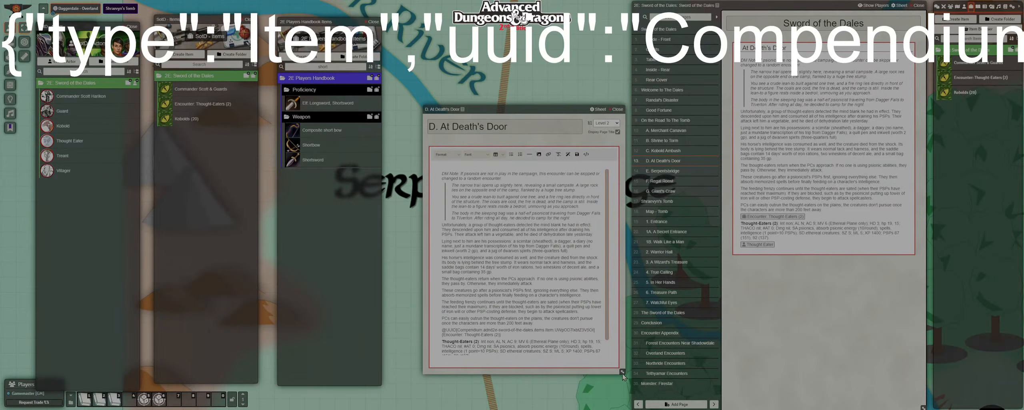
pyautogui.doubleClick(525, 240)
pyautogui.hotkey('ctrl', 'b')
pyautogui.doubleClick(567, 242)
pyautogui.hotkey('ctrl', 'b')
pyautogui.click(582, 241)
pyautogui.doubleClick(583, 241)
pyautogui.hotkey('ctrl', 'b')
pyautogui.click(569, 246)
pyautogui.moveTo(568, 245); pyautogui.dragTo(584, 246)
pyautogui.hotkey('ctrl', 'b')
pyautogui.doubleClick(448, 251)
pyautogui.hotkey('ctrl', 'b')
pyautogui.moveTo(504, 250); pyautogui.dragTo(534, 251)
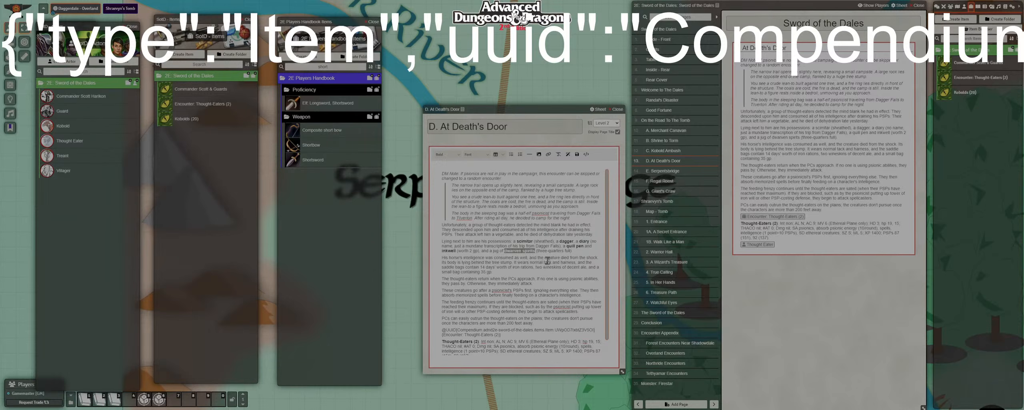
pyautogui.hotkey('ctrl', 'b')
pyautogui.click(577, 154)
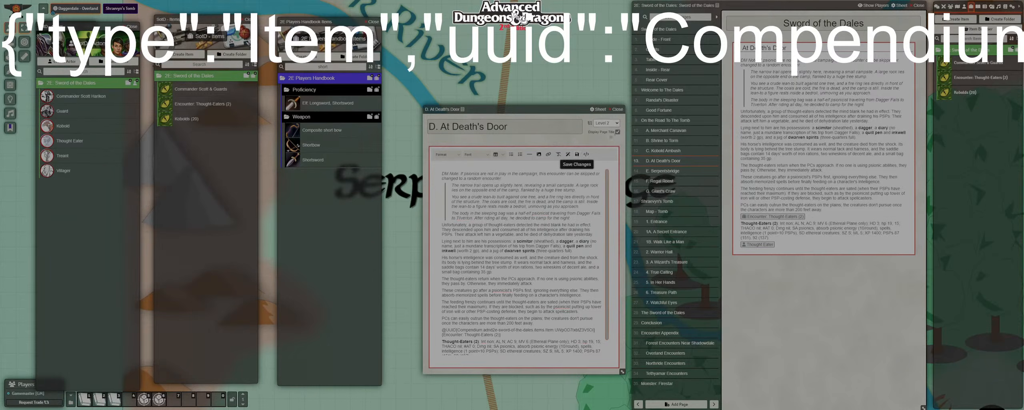
pyautogui.click(617, 110)
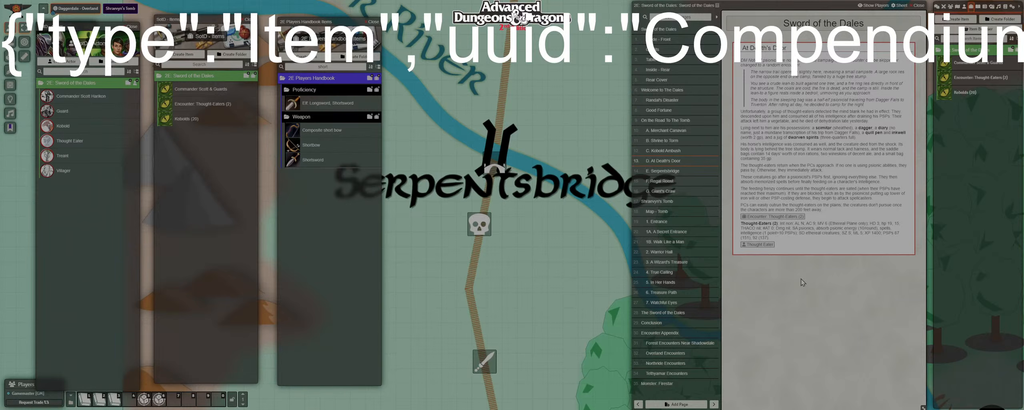
# Create a subfolder named Lootables inside the world's Sword of the Dales actors folder.
pyautogui.scroll(3, 496, 251)
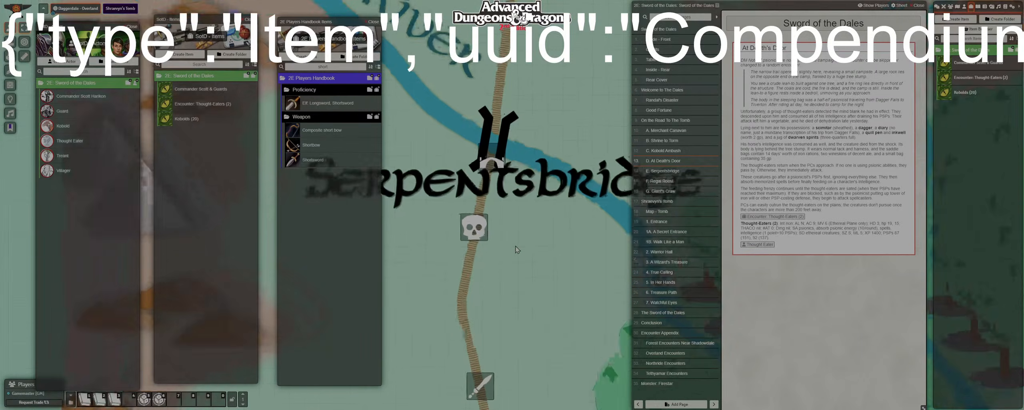
pyautogui.scroll(2, 553, 215)
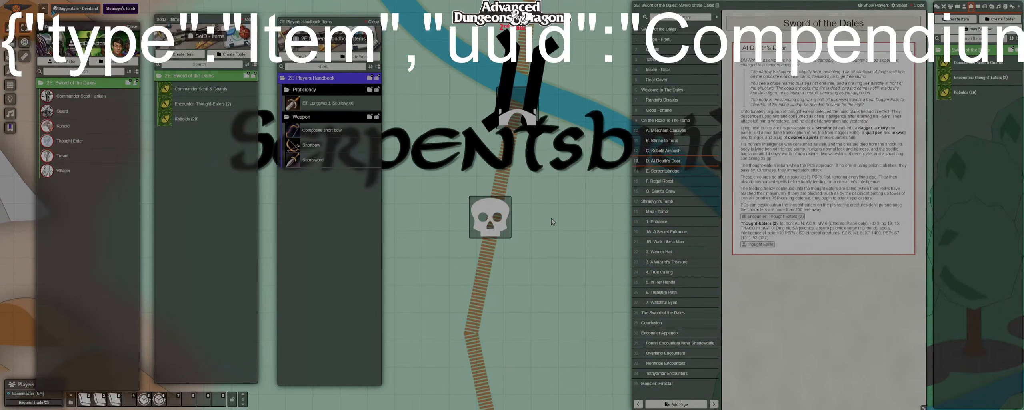
pyautogui.click(964, 7)
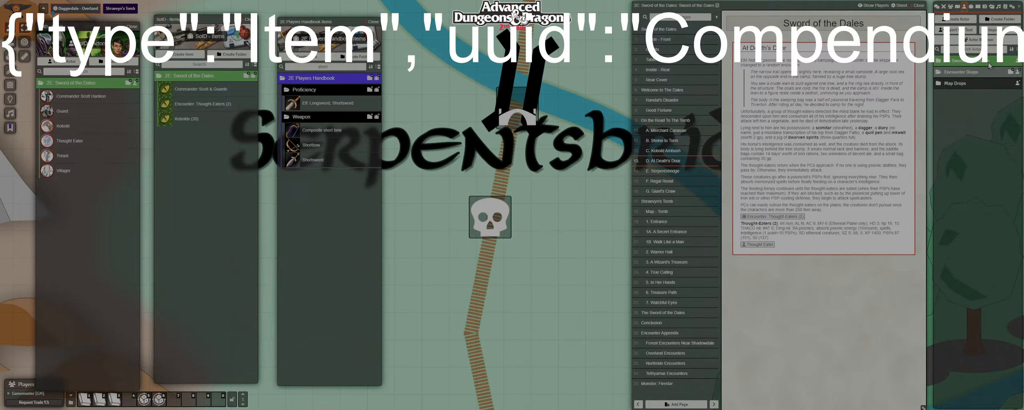
pyautogui.click(1010, 60)
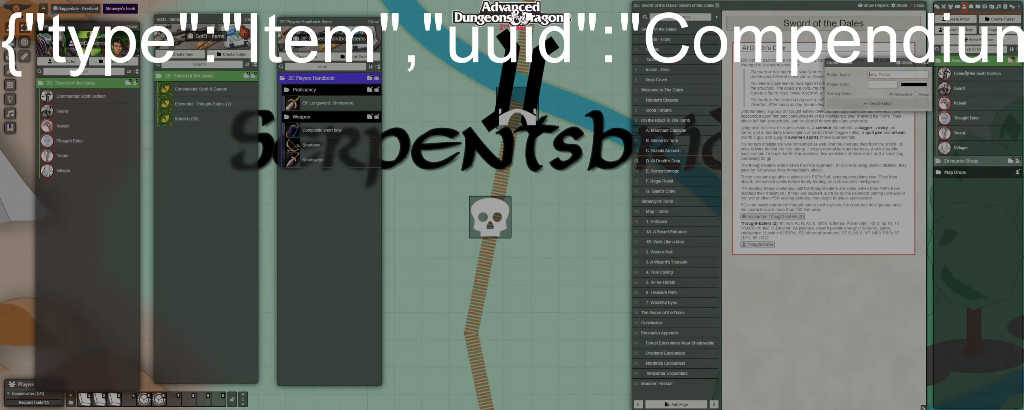
pyautogui.write('Lootables')
pyautogui.click(891, 104)
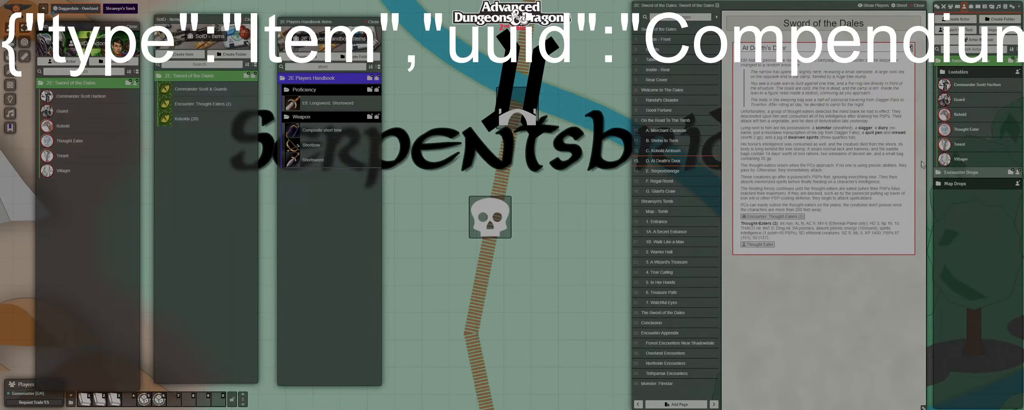
# Create a lootable actor named "Loose Valuables" in the Lootables folder.
pyautogui.click(963, 74)
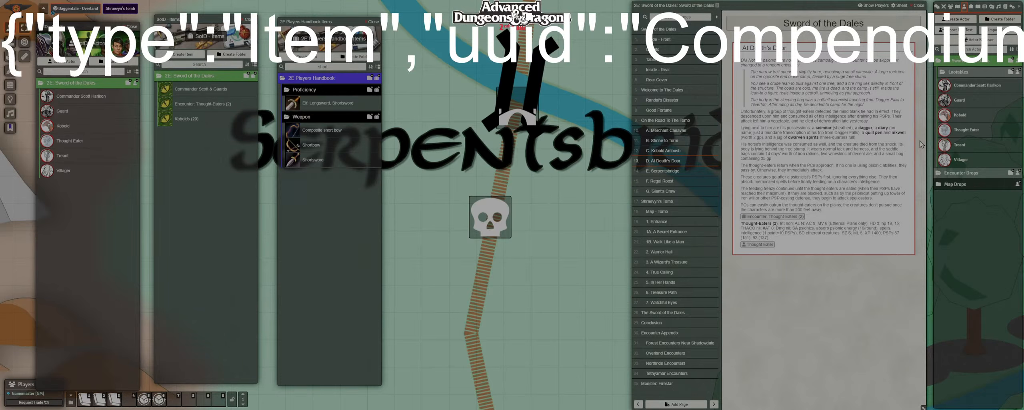
pyautogui.click(1016, 75)
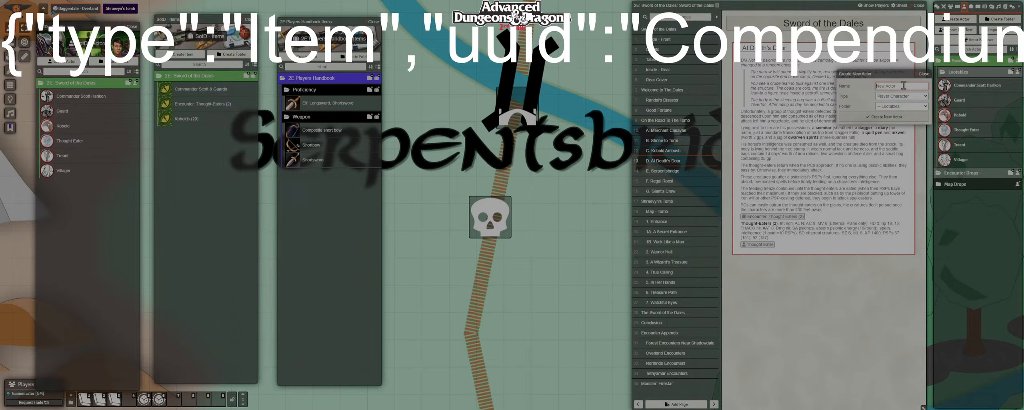
pyautogui.write('Loo')
pyautogui.press('BackSpace')
pyautogui.click(891, 117)
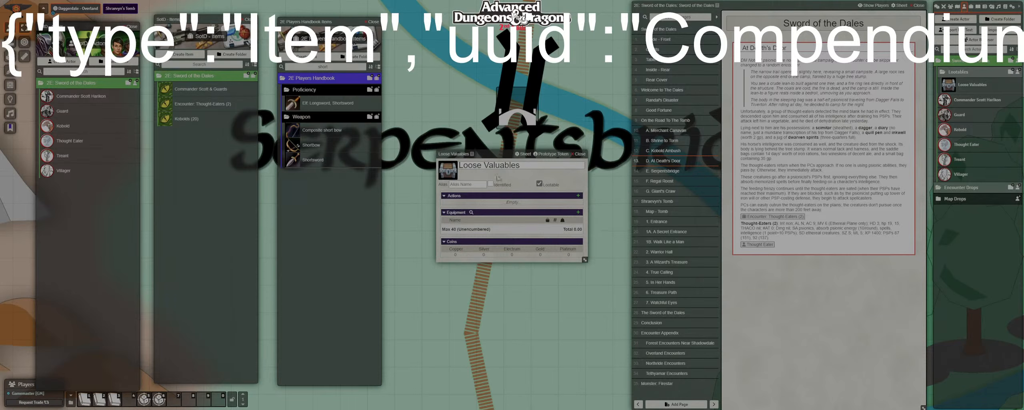
# Browse the containers, bags and commodities treasure icon folders for a portrait for the Loose Valuables actor.
pyautogui.moveTo(494, 155); pyautogui.dragTo(518, 228)
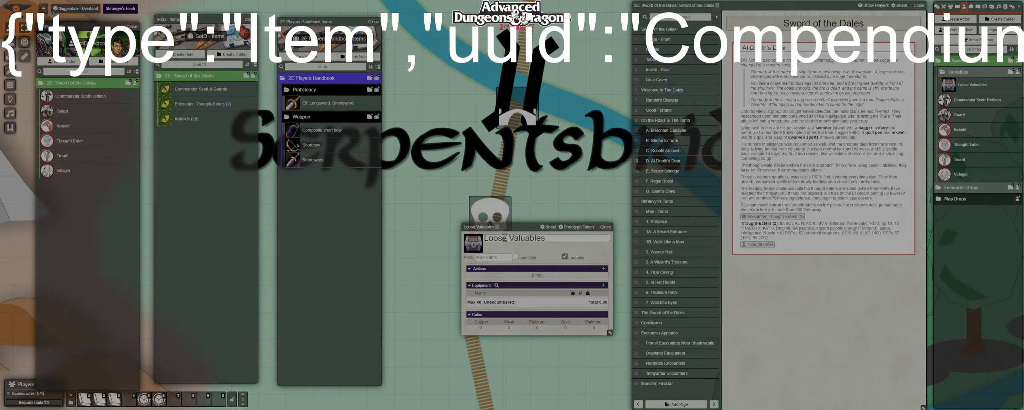
pyautogui.click(478, 249)
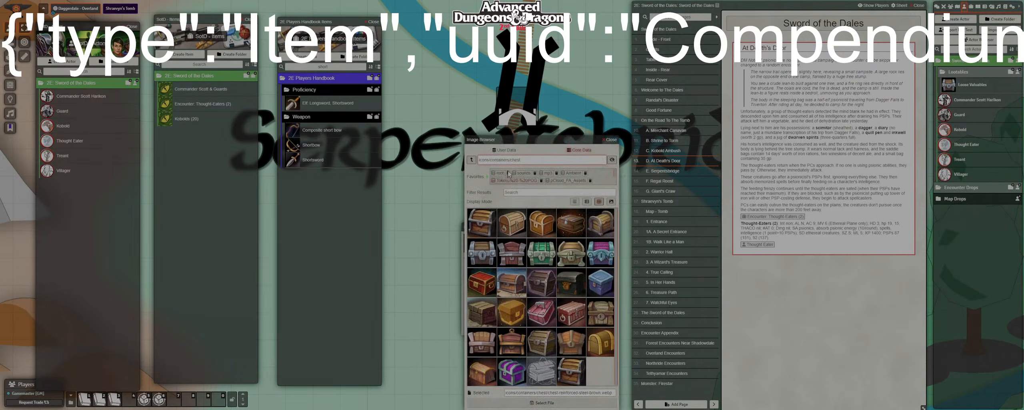
pyautogui.click(472, 160)
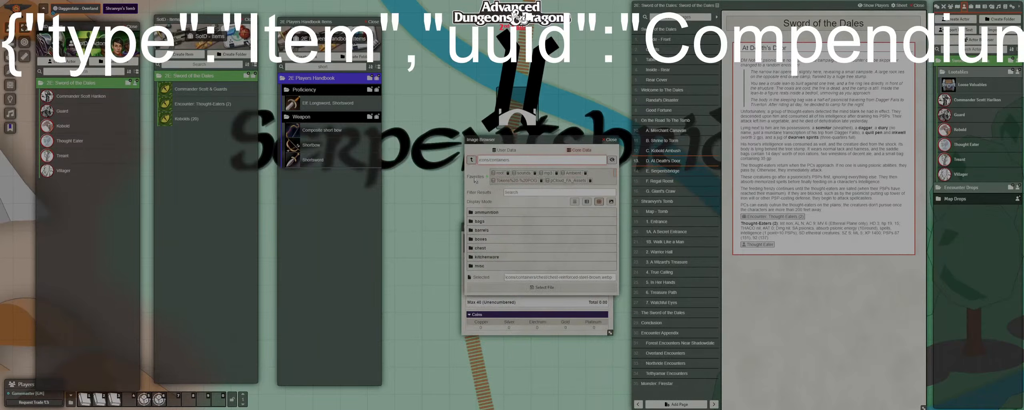
pyautogui.click(480, 221)
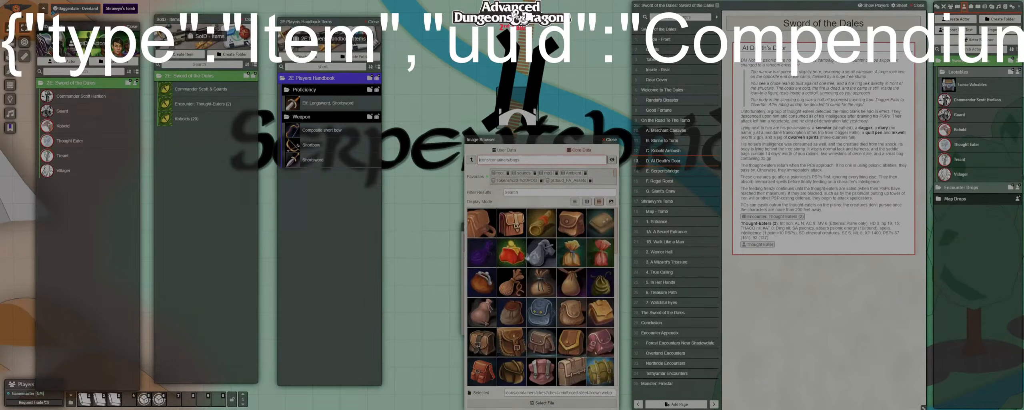
pyautogui.scroll(-10, 572, 308)
pyautogui.click(472, 160)
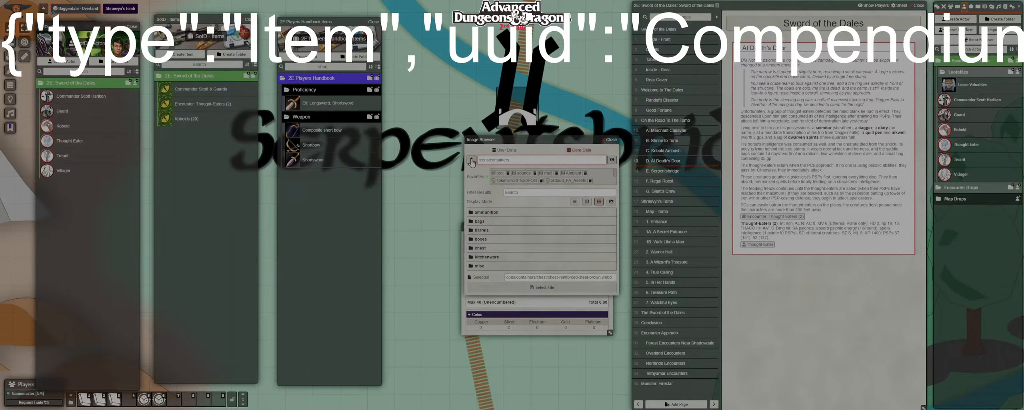
pyautogui.click(471, 161)
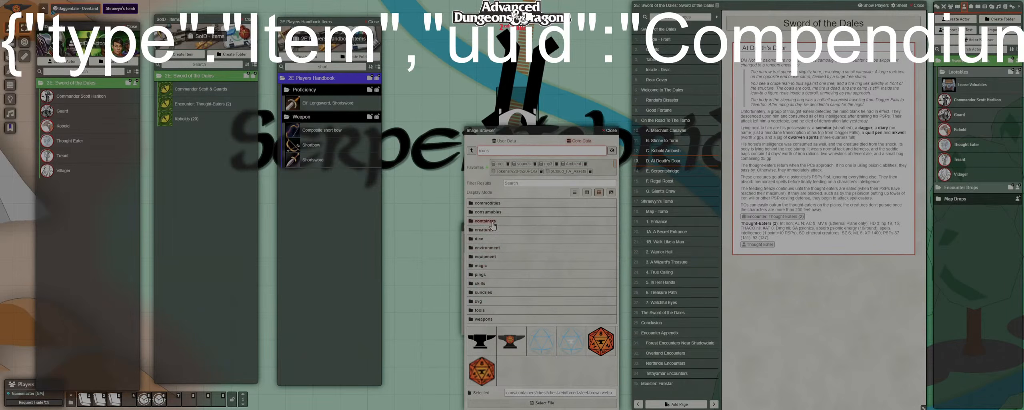
pyautogui.click(487, 203)
pyautogui.click(484, 312)
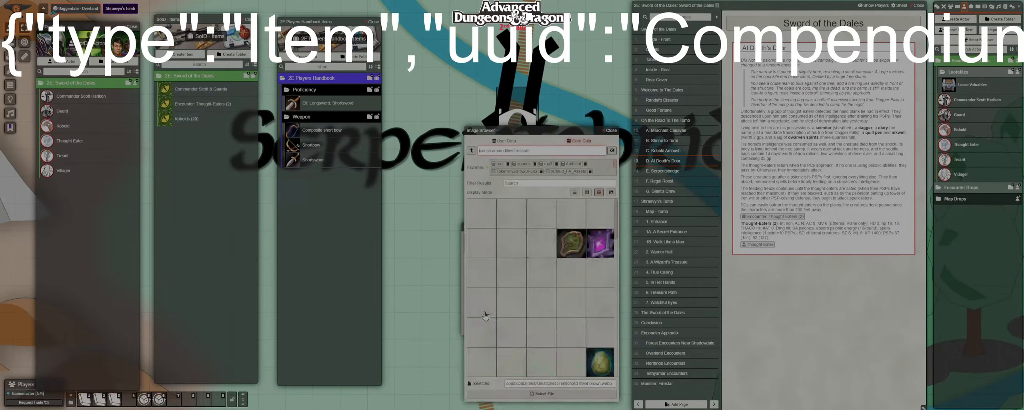
pyautogui.scroll(-5, 575, 304)
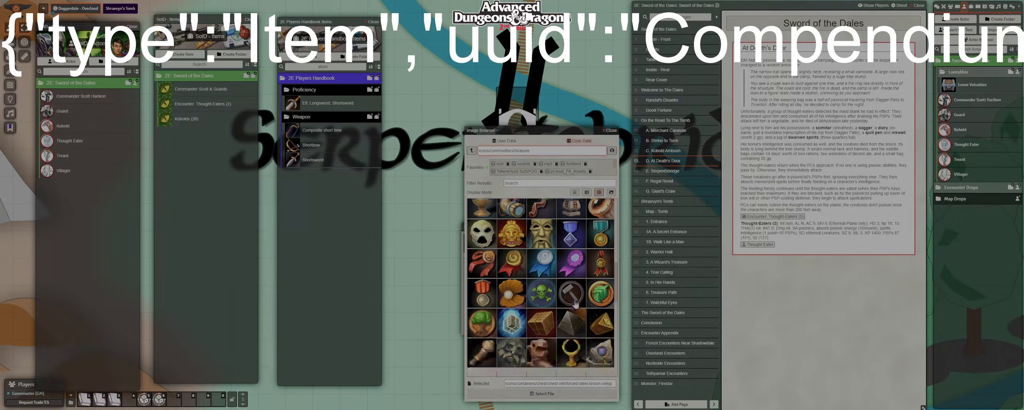
pyautogui.click(472, 151)
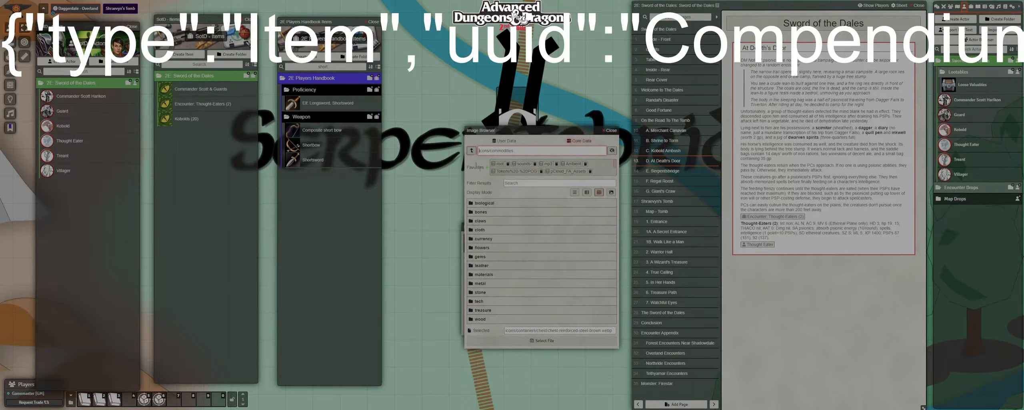
# Set the Loose Valuables portrait to a pouch image from the commodities currency icons.
pyautogui.click(485, 244)
pyautogui.scroll(-2, 577, 307)
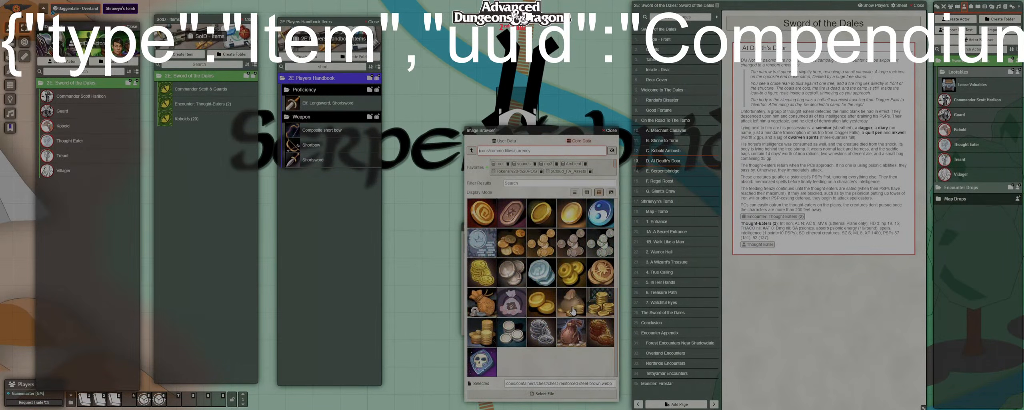
pyautogui.click(565, 308)
pyautogui.click(558, 392)
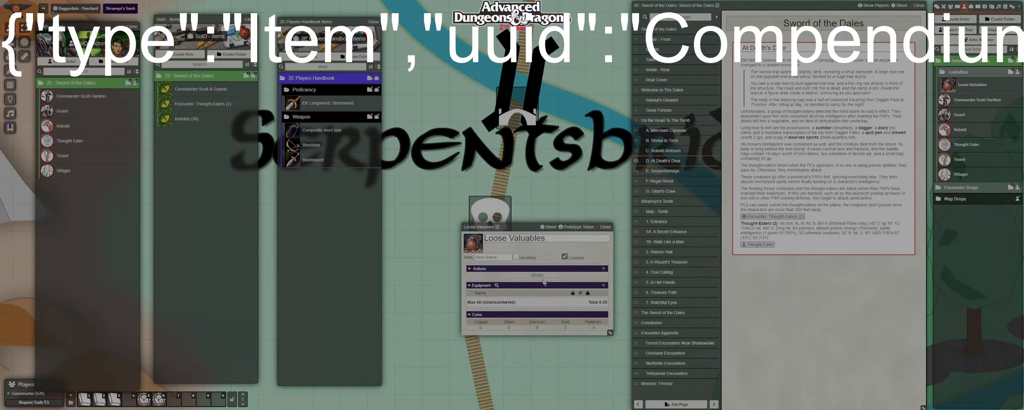
# Set the Loose Valuables prototype token's image to the portrait's pouch icon path, then update the token and close the sheet.
pyautogui.click(473, 244)
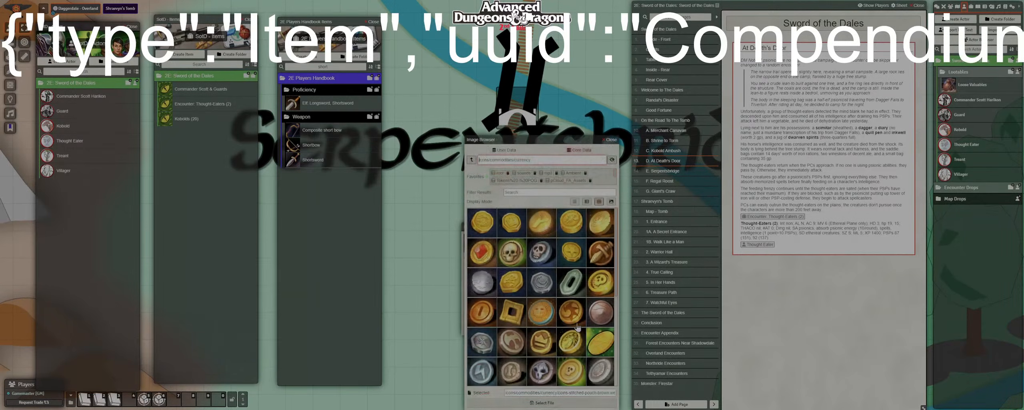
pyautogui.click(575, 404)
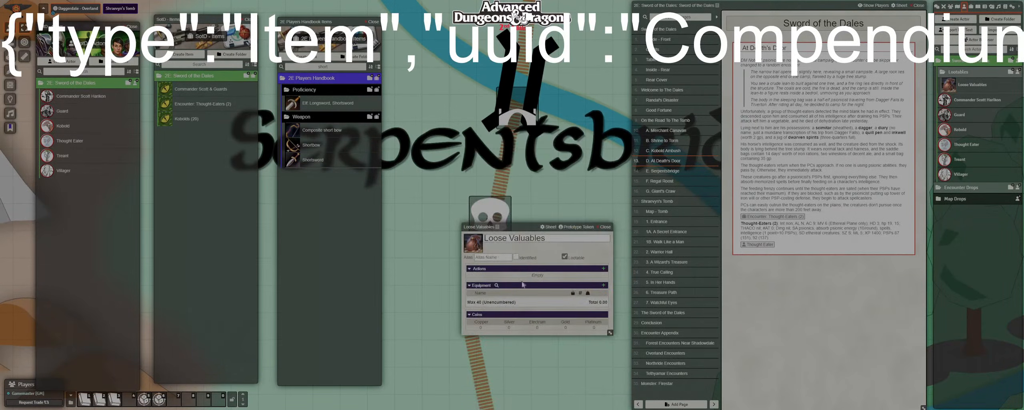
pyautogui.click(577, 226)
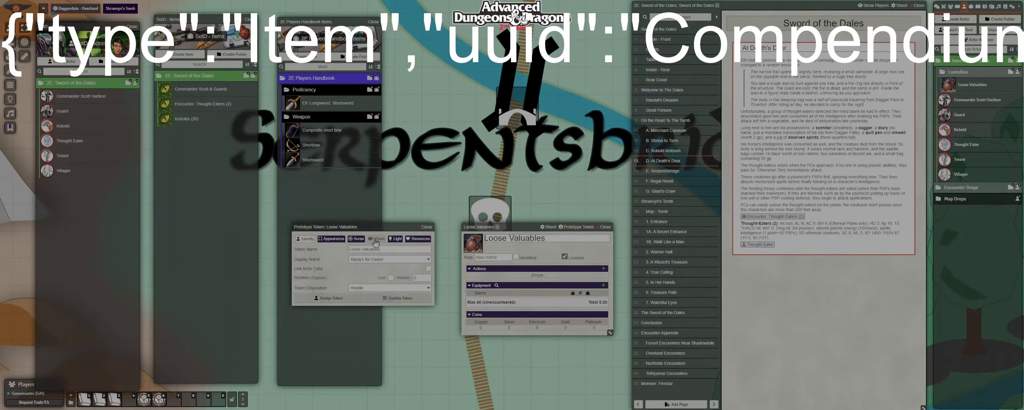
pyautogui.click(331, 238)
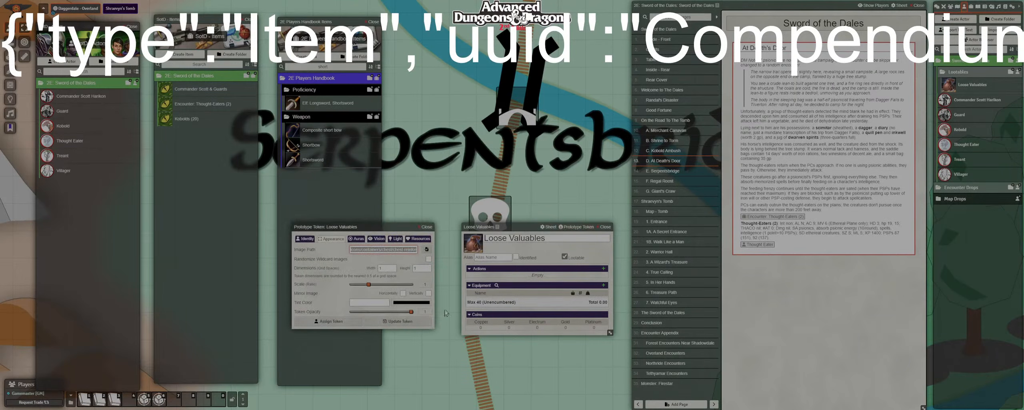
pyautogui.click(398, 321)
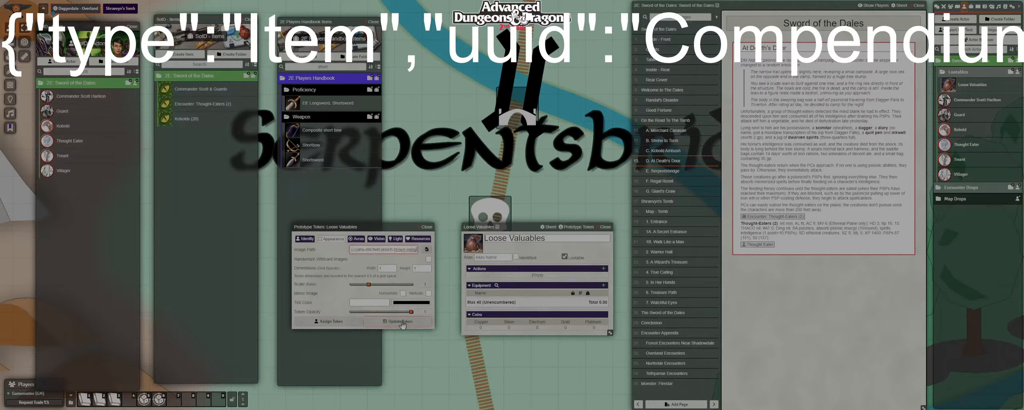
pyautogui.click(605, 227)
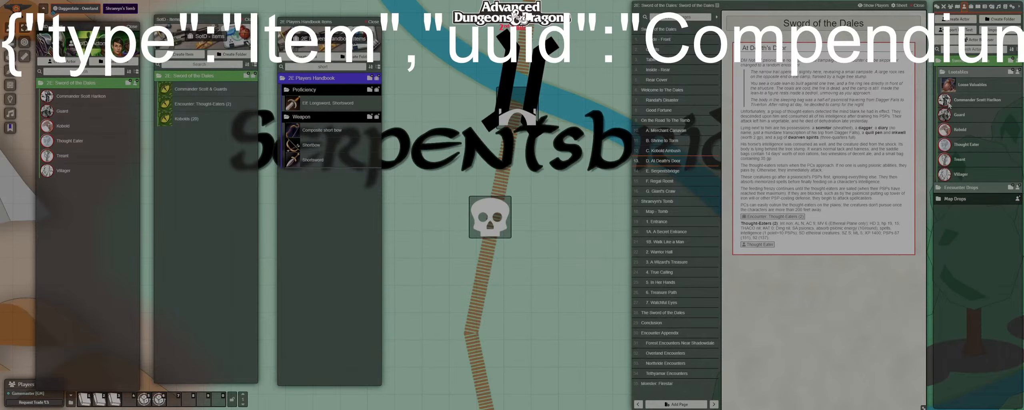
# Give the Loose Valuables actor the alias "Loose Items" and close its sheet.
pyautogui.click(968, 88)
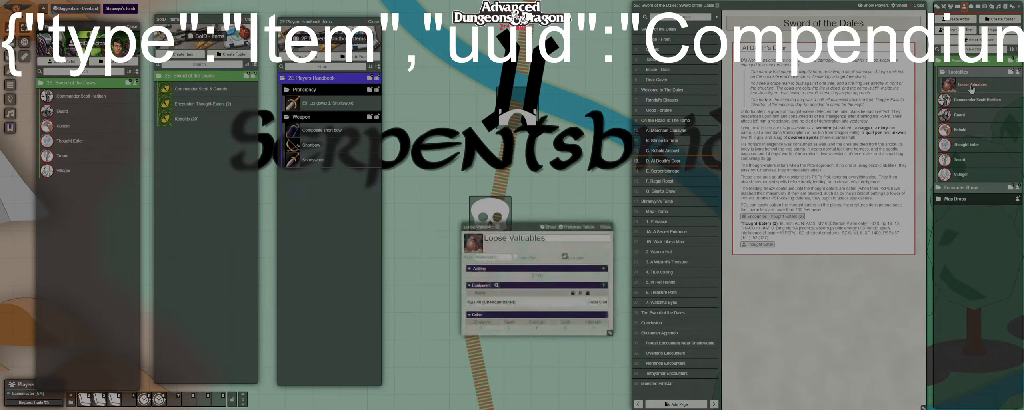
pyautogui.click(500, 257)
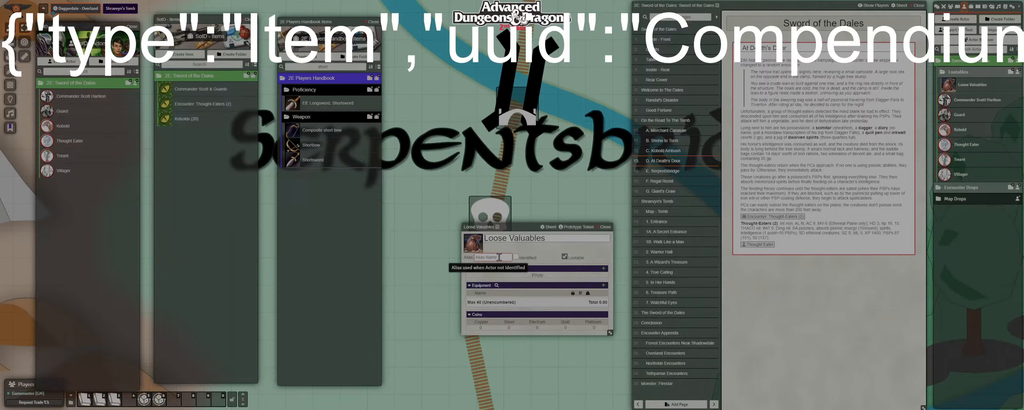
pyautogui.write('Loose items')
pyautogui.click(604, 227)
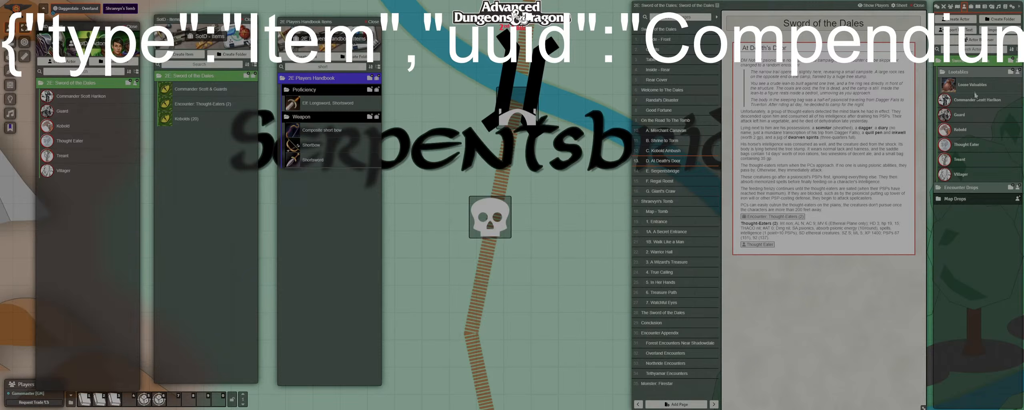
# Place a Loose Valuables token beside the skull marker on the map and hide it from players.
pyautogui.moveTo(974, 85); pyautogui.dragTo(544, 219)
pyautogui.rightClick(545, 218)
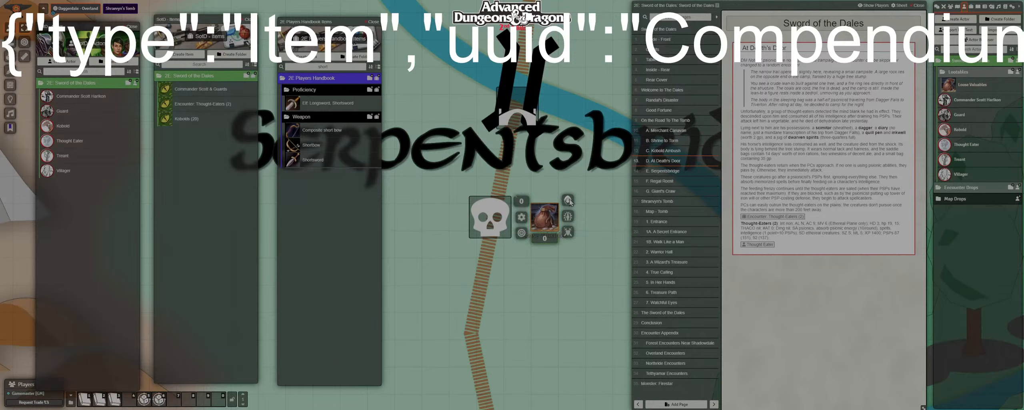
pyautogui.click(569, 201)
pyautogui.click(555, 218)
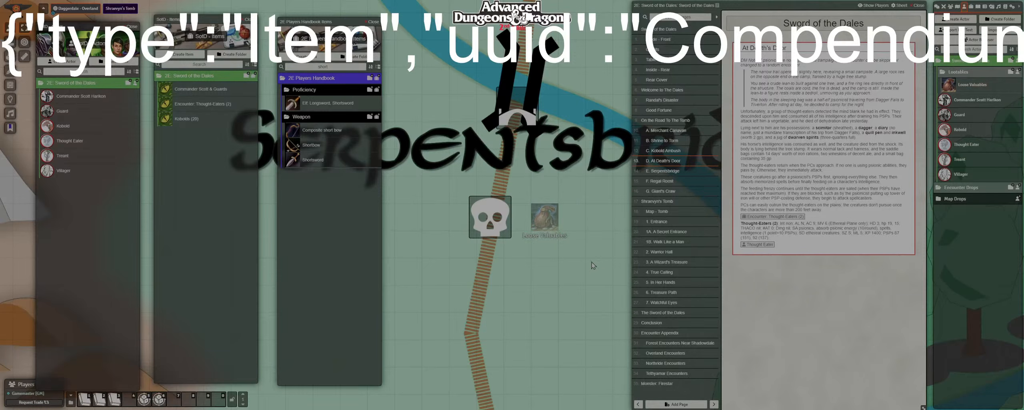
pyautogui.rightClick(550, 220)
pyautogui.click(596, 203)
# Open the placed Loose Valuables token's sheet and the Item Browser, limiting the browser's source to 2E Players Handbook Items.
pyautogui.doubleClick(545, 226)
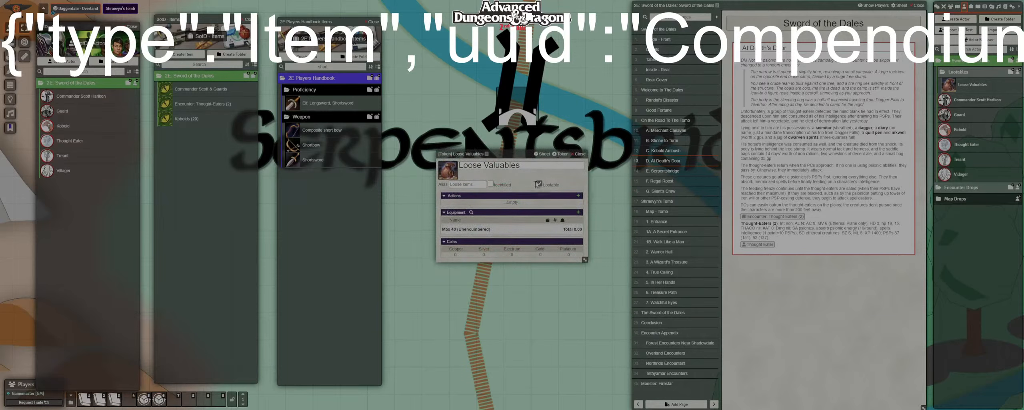
pyautogui.click(580, 155)
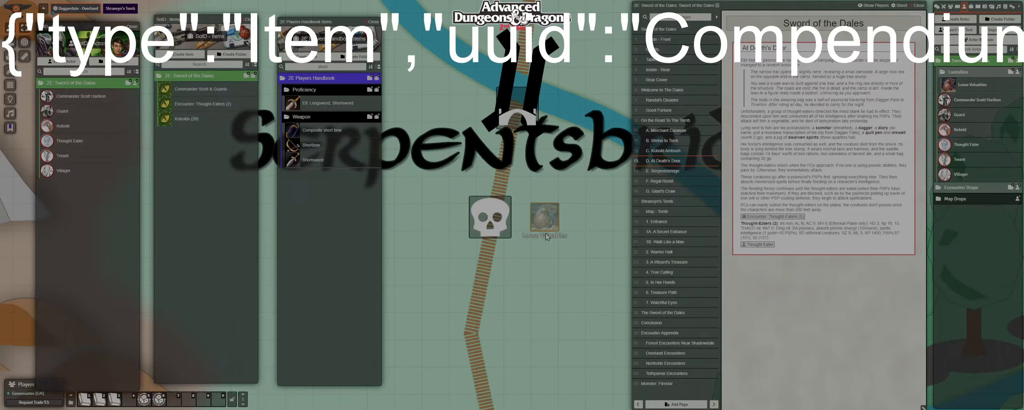
pyautogui.doubleClick(553, 219)
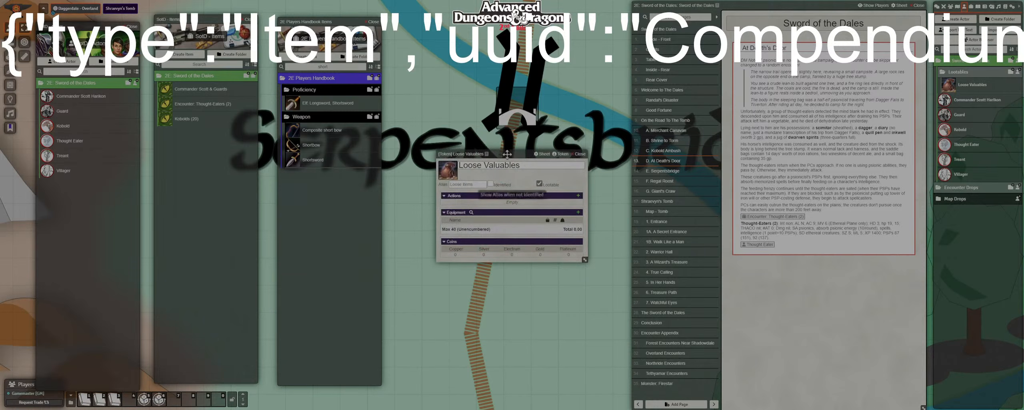
pyautogui.click(971, 7)
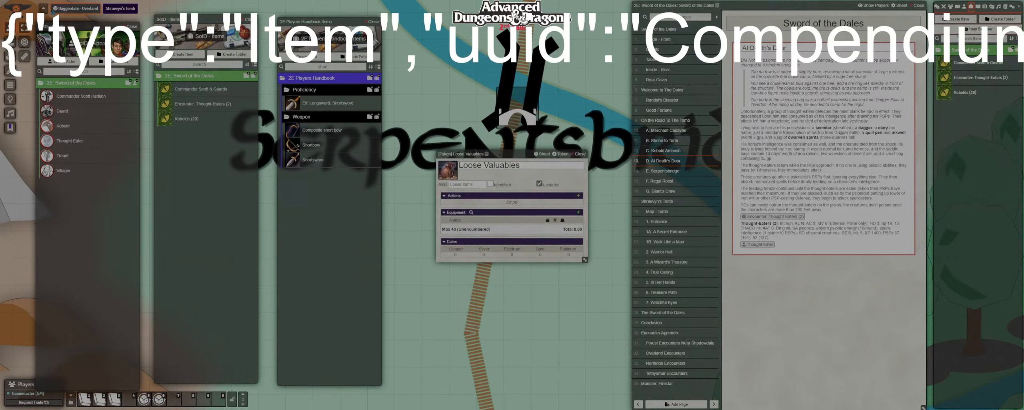
pyautogui.click(978, 29)
pyautogui.moveTo(584, 6); pyautogui.dragTo(291, 5)
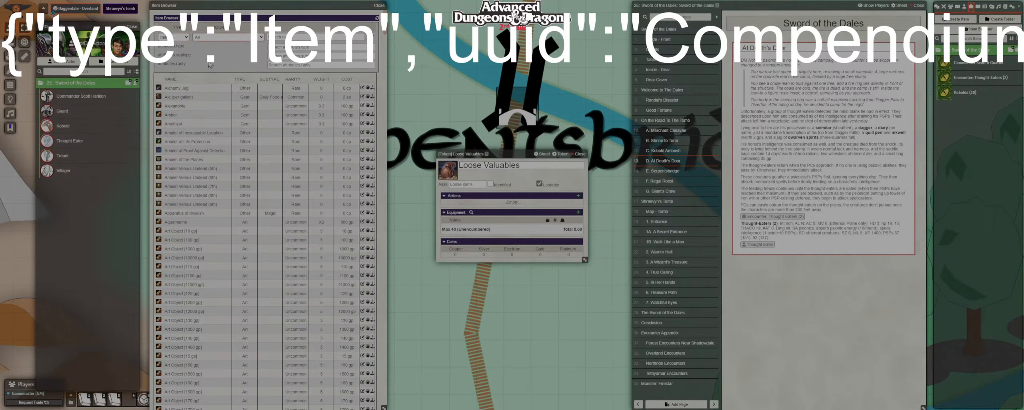
pyautogui.click(209, 62)
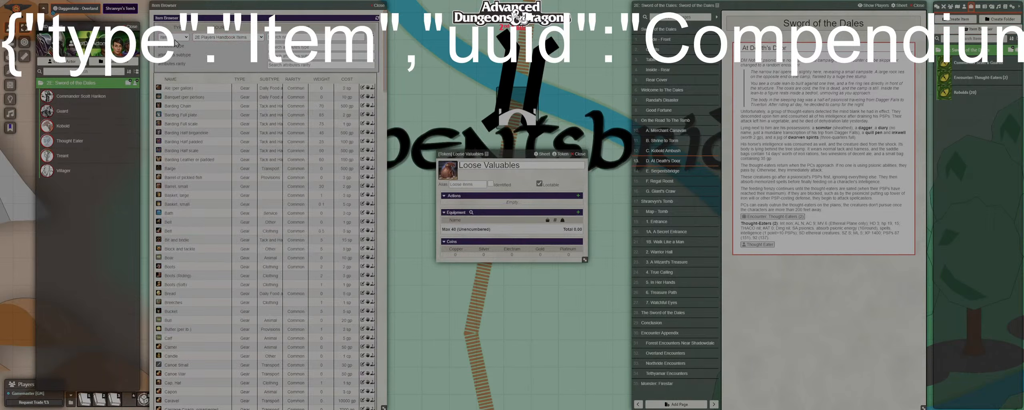
# Find the scimitar among all item types and take one into the Loose Valuables token's equipment.
pyautogui.click(173, 54)
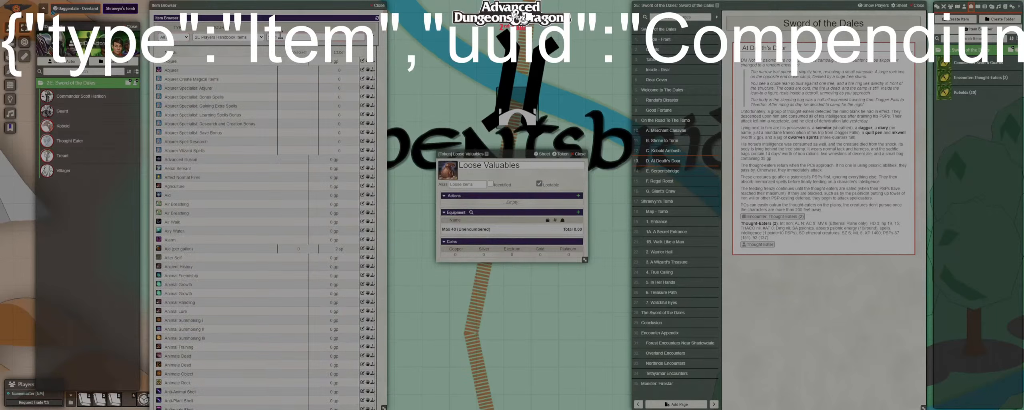
pyautogui.press('Return')
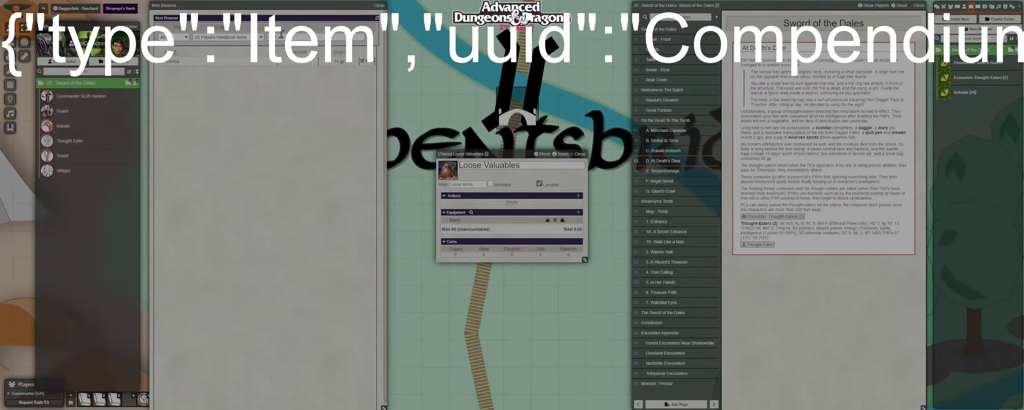
pyautogui.click(368, 62)
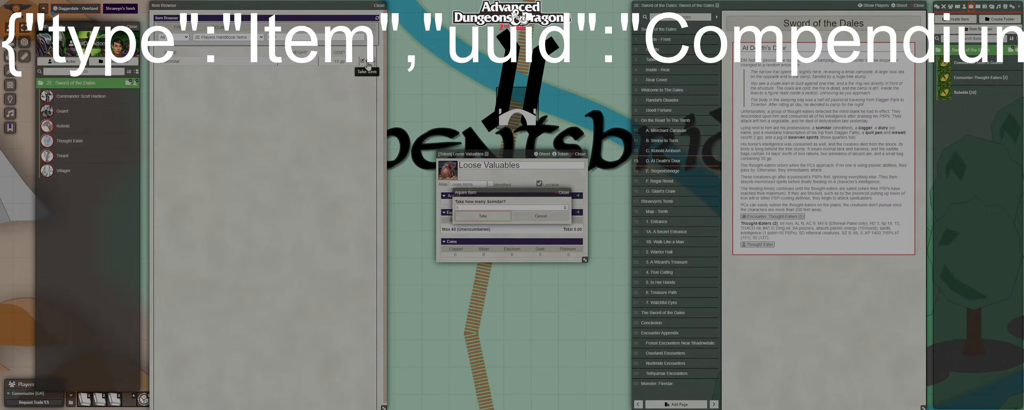
pyautogui.click(484, 216)
pyautogui.moveTo(513, 157); pyautogui.dragTo(496, 269)
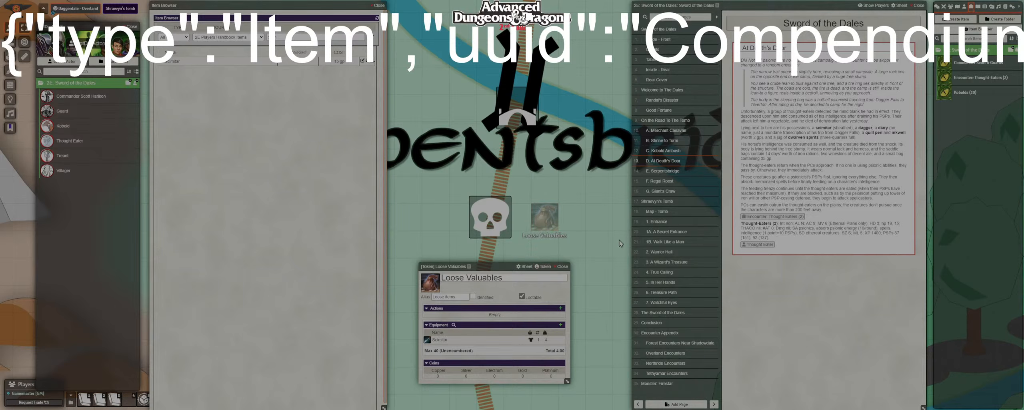
# Search the Item Browser for the dagger and take one into the Loose Valuables token's equipment.
pyautogui.click(368, 64)
pyautogui.moveTo(316, 6); pyautogui.dragTo(317, 74)
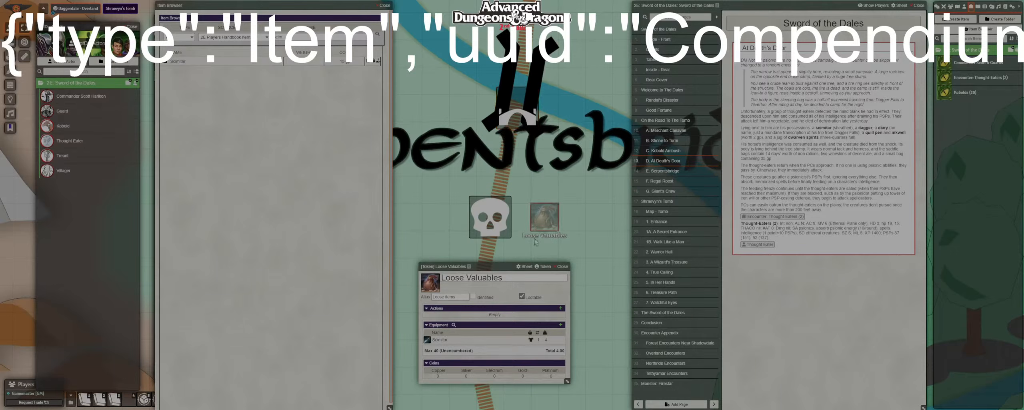
pyautogui.click(550, 220)
pyautogui.moveTo(487, 266); pyautogui.dragTo(479, 94)
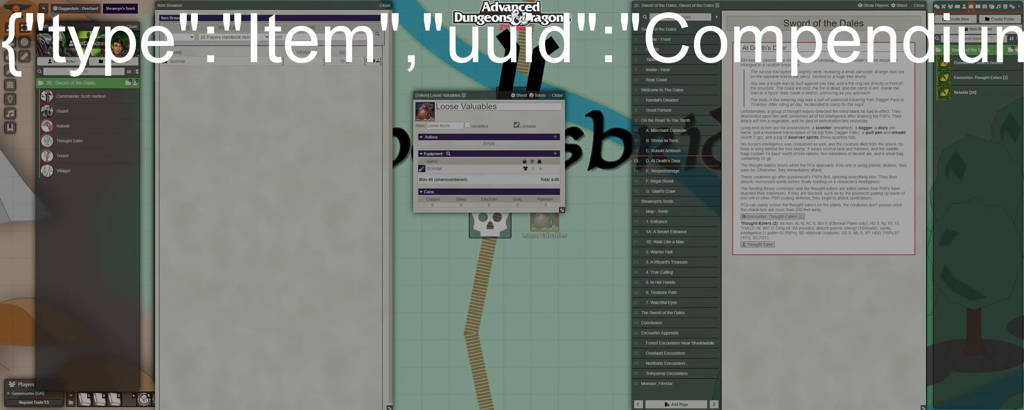
pyautogui.moveTo(292, 39); pyautogui.dragTo(248, 37)
pyautogui.press('BackSpace')
pyautogui.moveTo(374, 62); pyautogui.dragTo(444, 176)
pyautogui.click(505, 218)
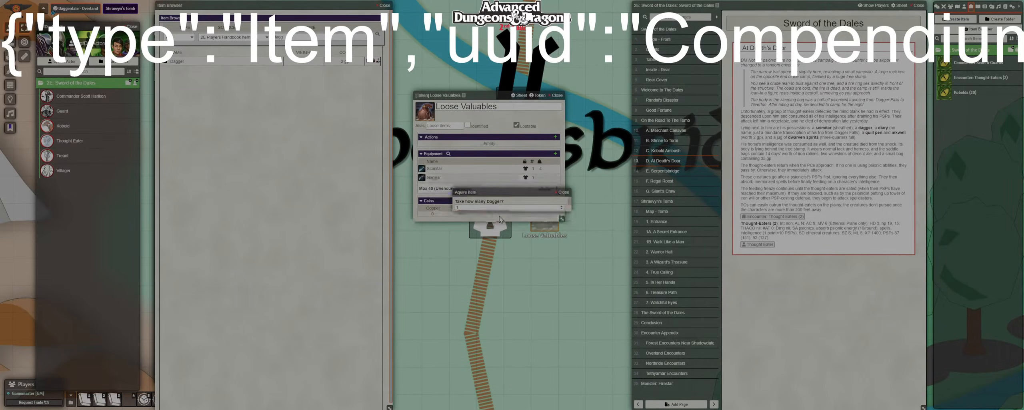
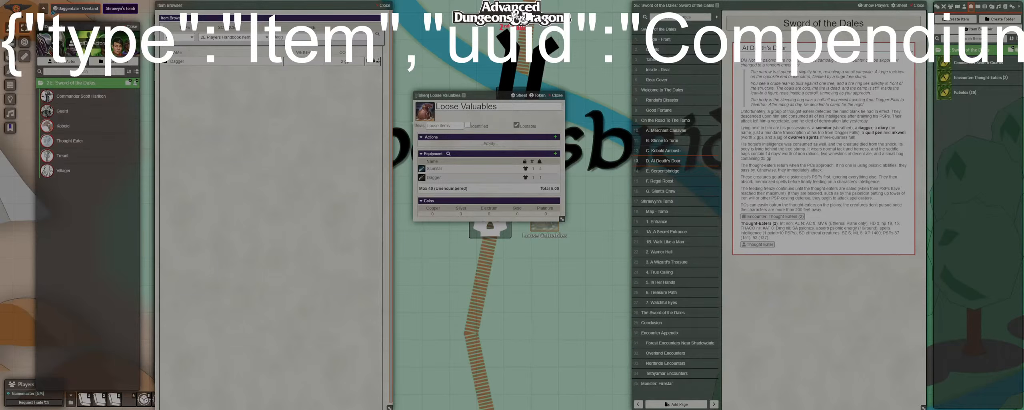
# Search the Item Browser for ink and take one Ink, Vial into the Loose Valuables token's equipment.
pyautogui.doubleClick(293, 38)
pyautogui.write('quiink')
pyautogui.press('Return')
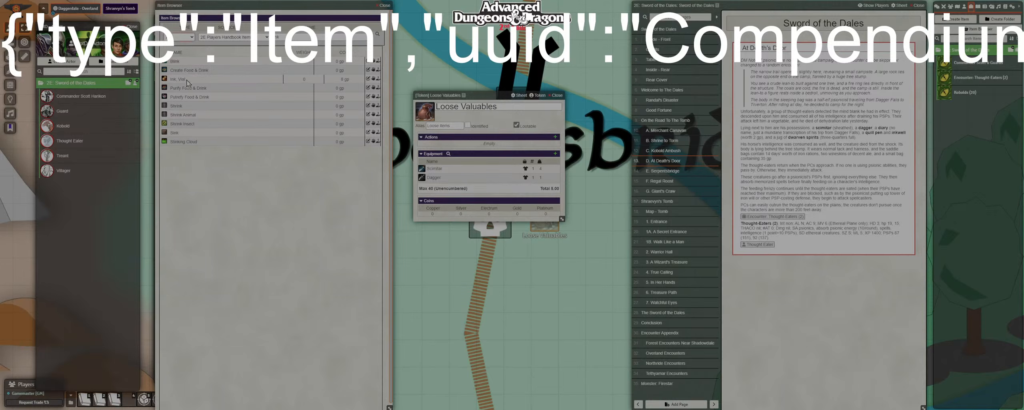
pyautogui.click(184, 62)
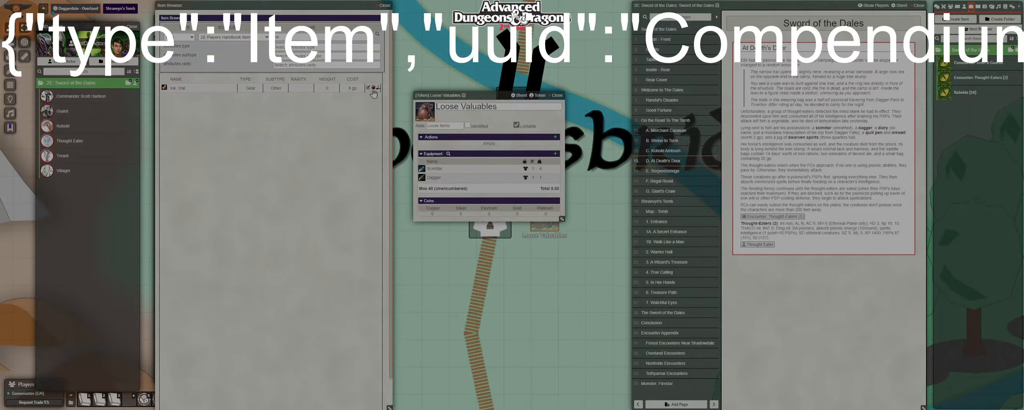
pyautogui.moveTo(374, 92)
pyautogui.mouseDown()
pyautogui.moveTo(440, 193)
pyautogui.moveTo(488, 208)
pyautogui.mouseUp()
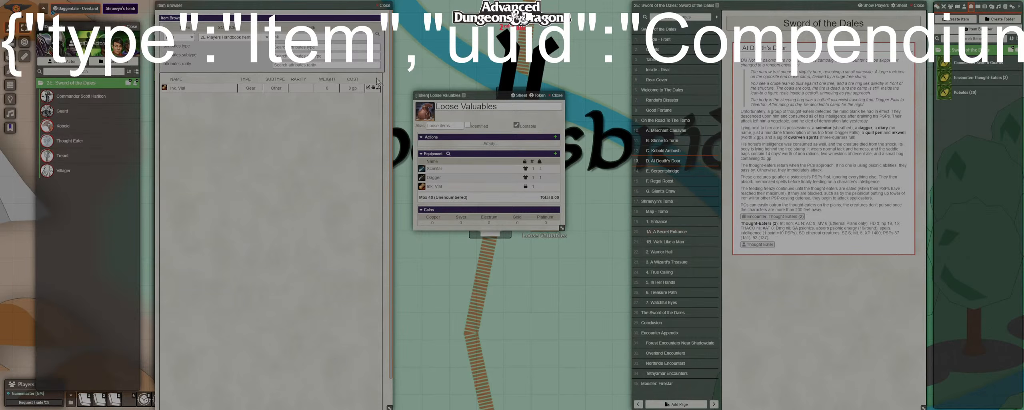
# List all gear in the Item Browser and take one Ale (per gallon) into the Loose Valuables token's equipment.
pyautogui.moveTo(285, 36); pyautogui.dragTo(261, 37)
pyautogui.write('gui')
pyautogui.write('i')
pyautogui.press('BackSpace')
pyautogui.press('BackSpace')
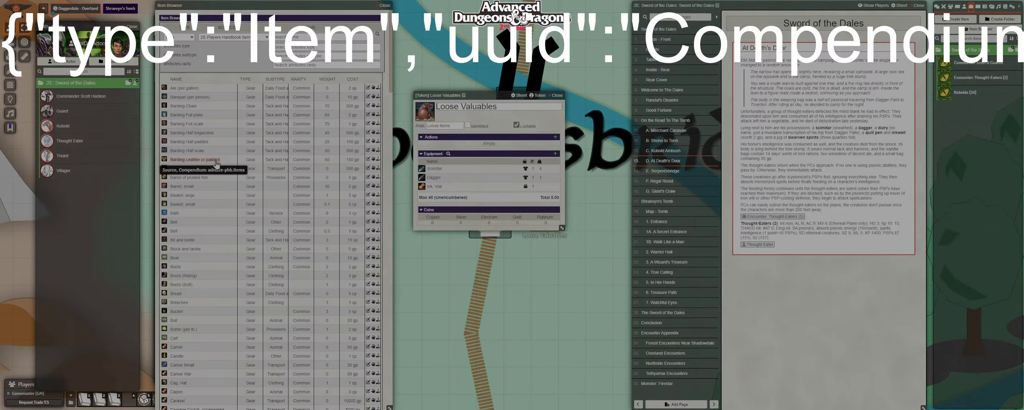
pyautogui.moveTo(366, 88); pyautogui.dragTo(570, 225)
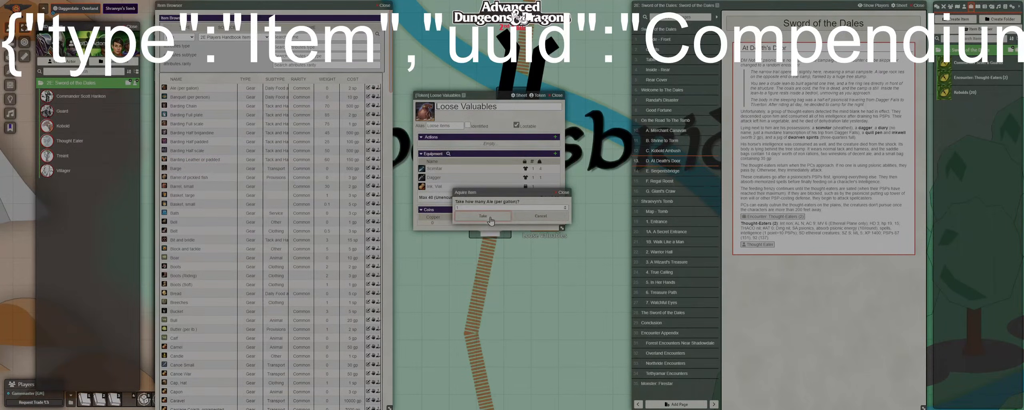
pyautogui.click(490, 217)
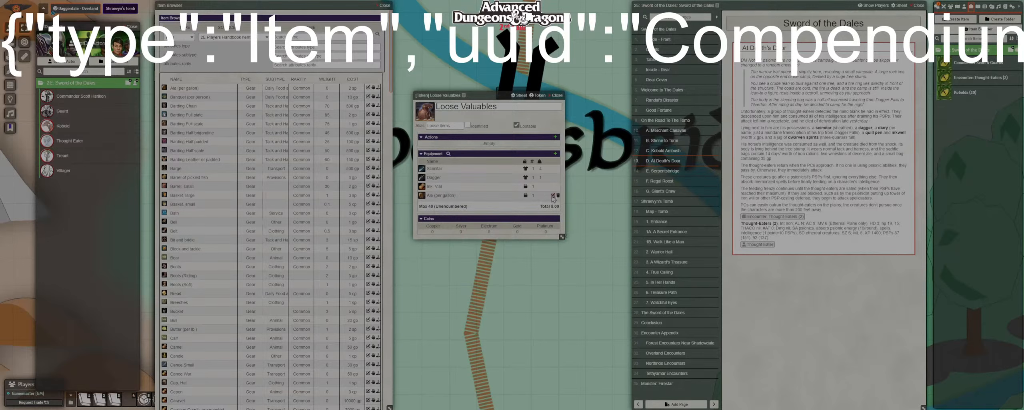
# Rename the token's ale item as Dwarven Spirits and close its sheet.
pyautogui.click(552, 195)
pyautogui.moveTo(524, 140); pyautogui.dragTo(444, 140)
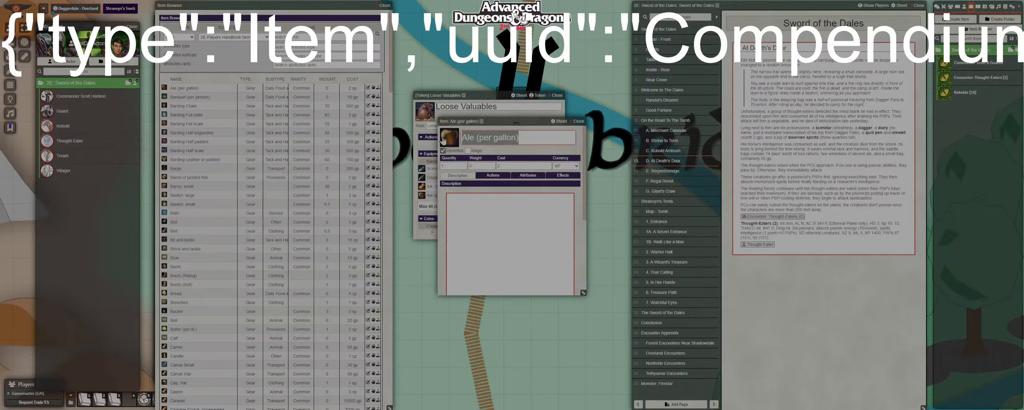
pyautogui.write('Spi')
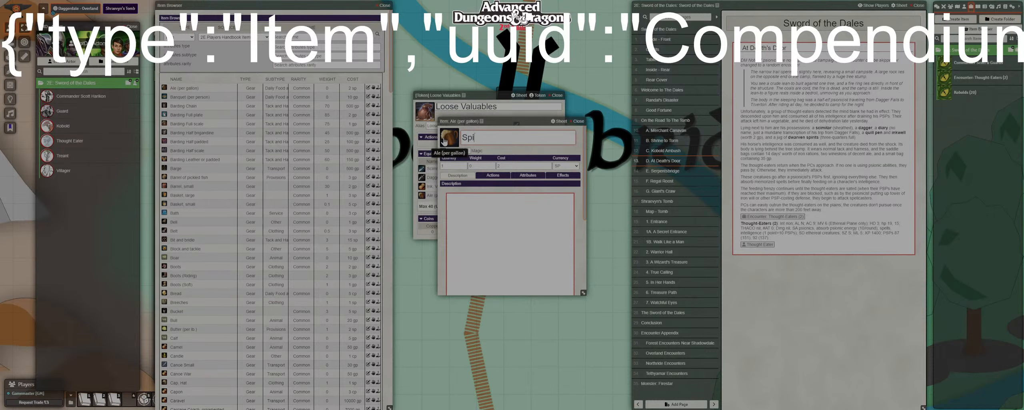
pyautogui.write('rits')
pyautogui.hotkey('ctrl', 'a')
pyautogui.write('Dwarven Spirits')
pyautogui.press('Return')
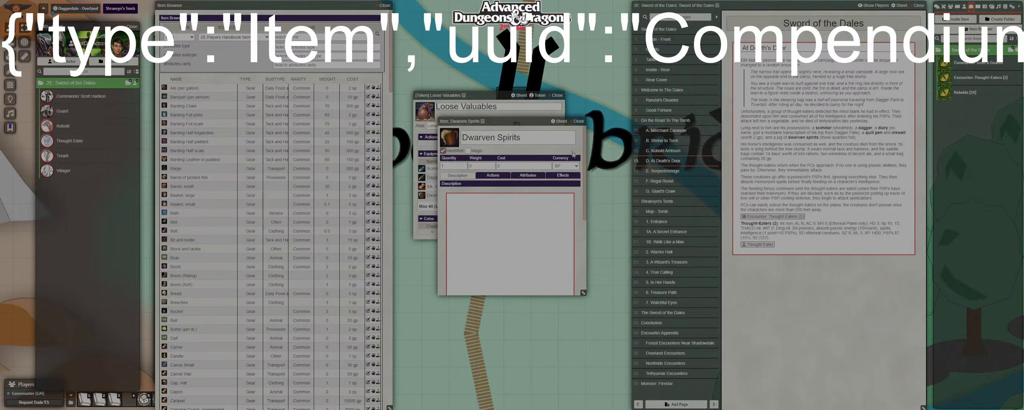
pyautogui.click(577, 123)
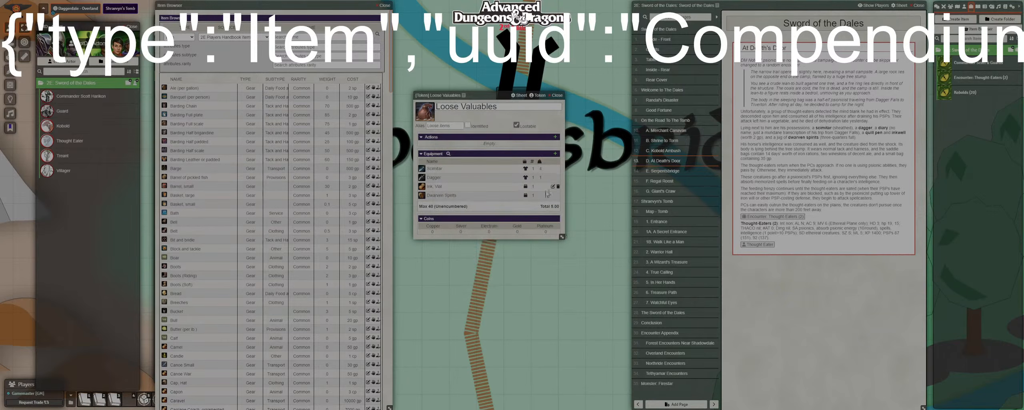
# Rename the token's ink vial as Quill and Ink, Vial, set its cost to 2, and close the open item windows and token sheet.
pyautogui.click(553, 187)
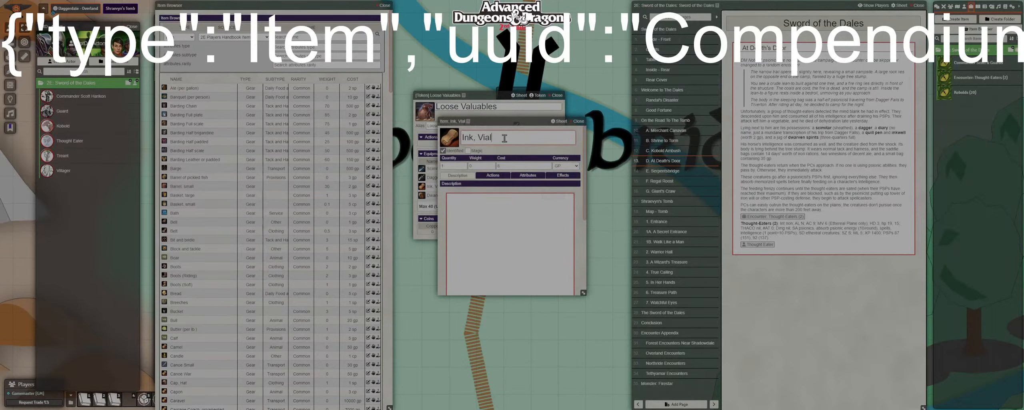
pyautogui.write('Quill and')
pyautogui.click(445, 164)
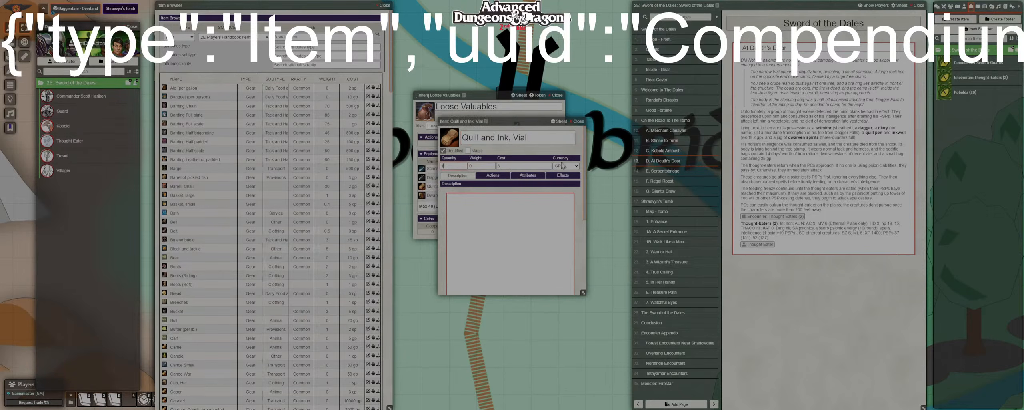
pyautogui.click(513, 166)
pyautogui.write('2')
pyautogui.click(578, 120)
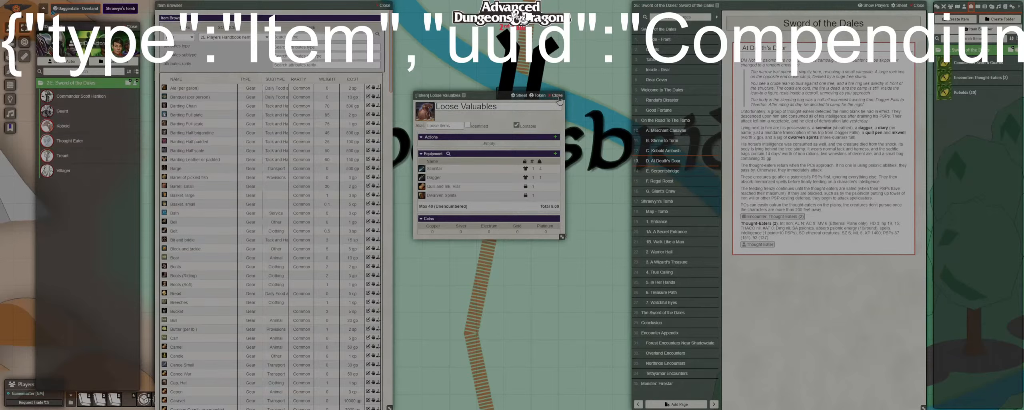
pyautogui.click(384, 6)
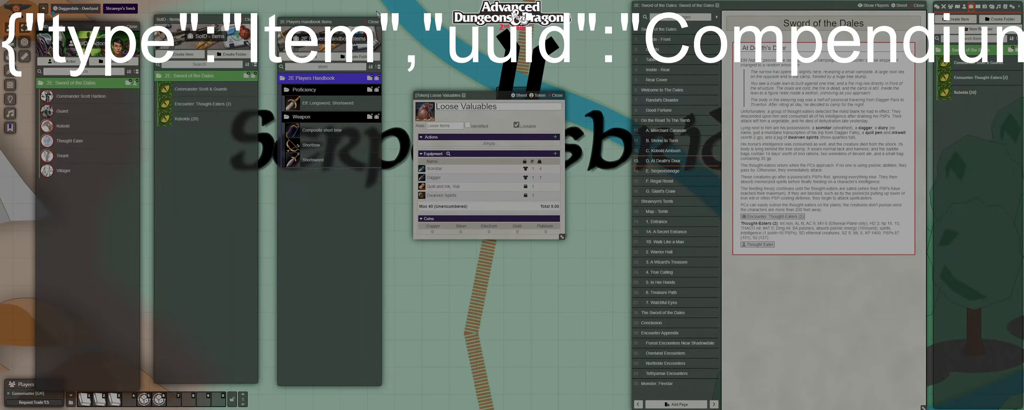
pyautogui.click(556, 95)
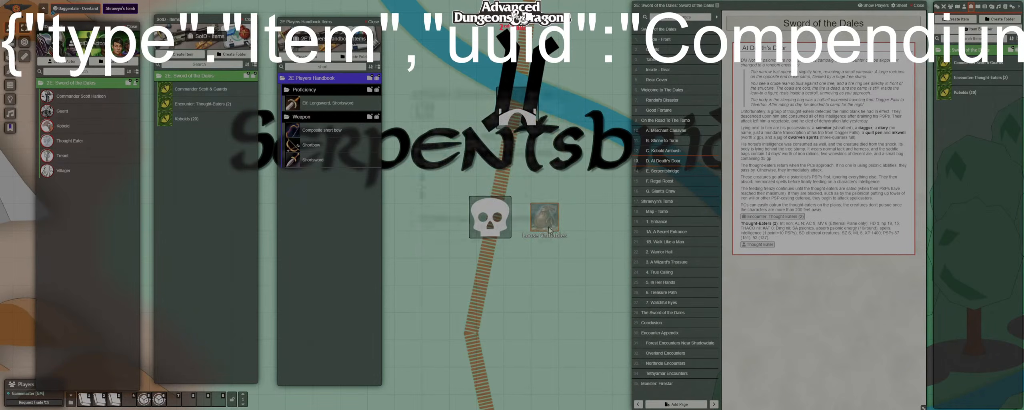
# Set the alias of the Loose Valuables actor in the Lootables folder to Bag and check the placed token's alias.
pyautogui.doubleClick(549, 230)
pyautogui.moveTo(487, 100); pyautogui.dragTo(507, 44)
pyautogui.click(964, 7)
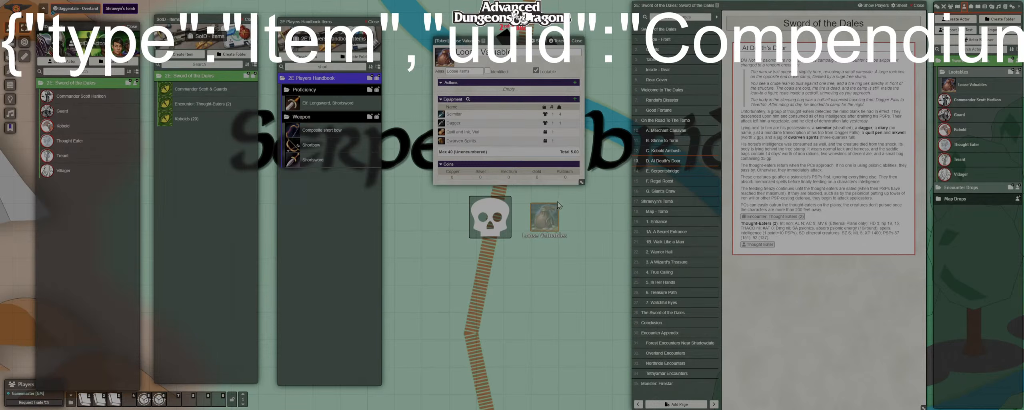
pyautogui.click(970, 86)
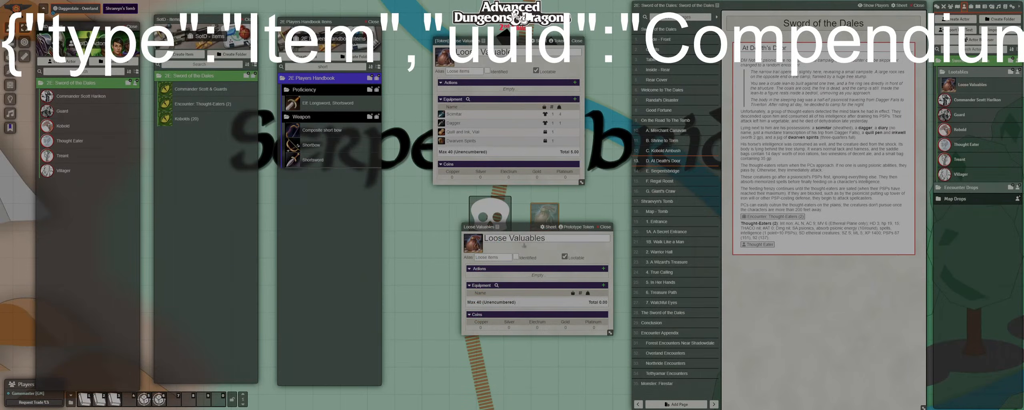
pyautogui.click(493, 257)
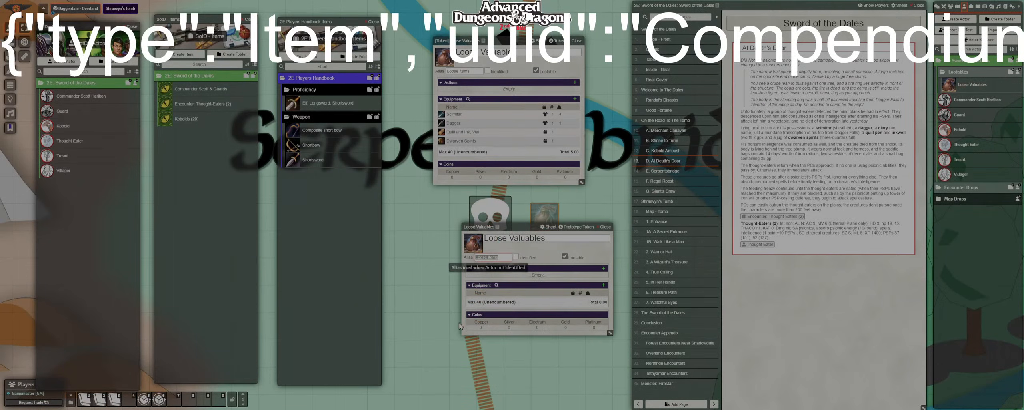
pyautogui.click(577, 40)
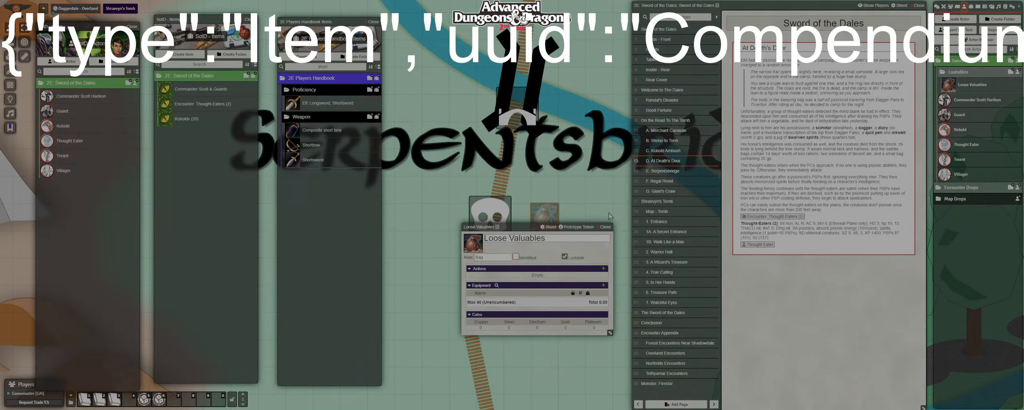
pyautogui.click(605, 227)
pyautogui.doubleClick(549, 224)
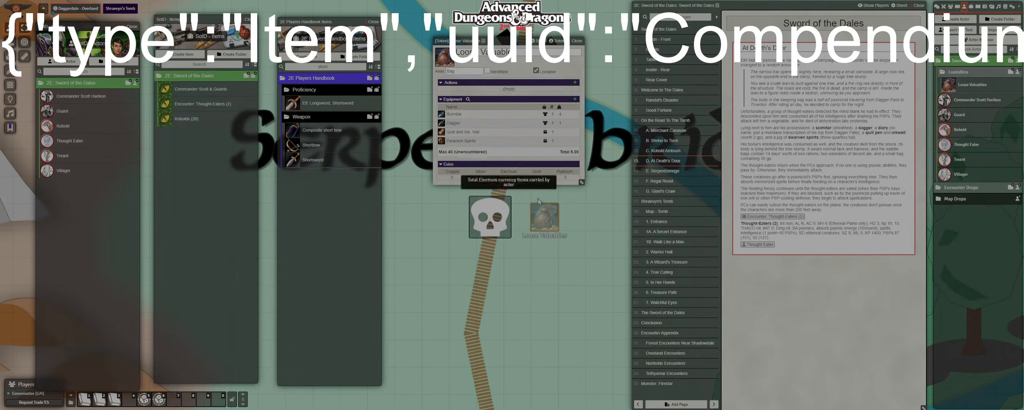
# Change the placed Loose Valuables token's alias to Loose Loot and reopen the Loose Valuables actor's alias.
pyautogui.doubleClick(463, 70)
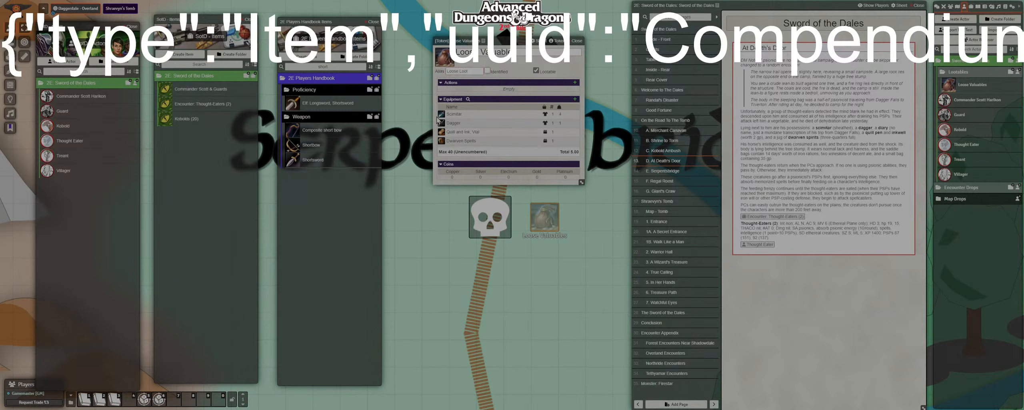
pyautogui.click(577, 40)
pyautogui.doubleClick(544, 216)
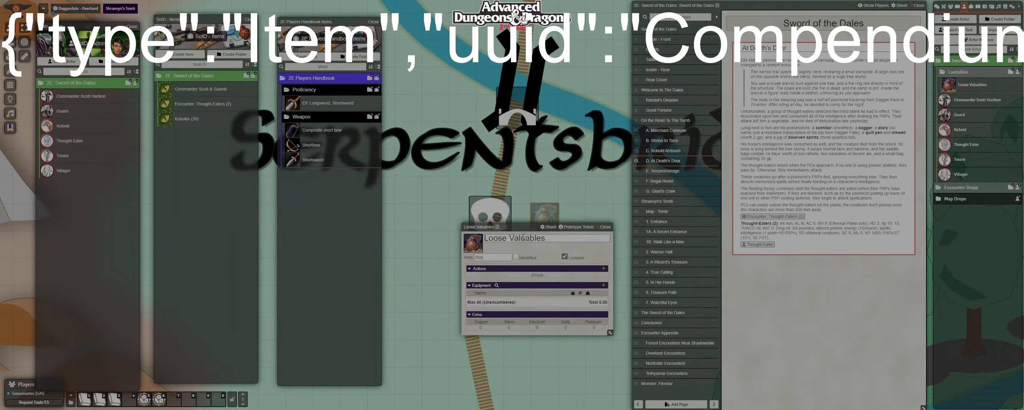
pyautogui.doubleClick(492, 257)
# Check the alias on the placed Loose Valuables token's sheet and compare it with the Kobold actor's sheet.
pyautogui.click(604, 227)
pyautogui.doubleClick(556, 230)
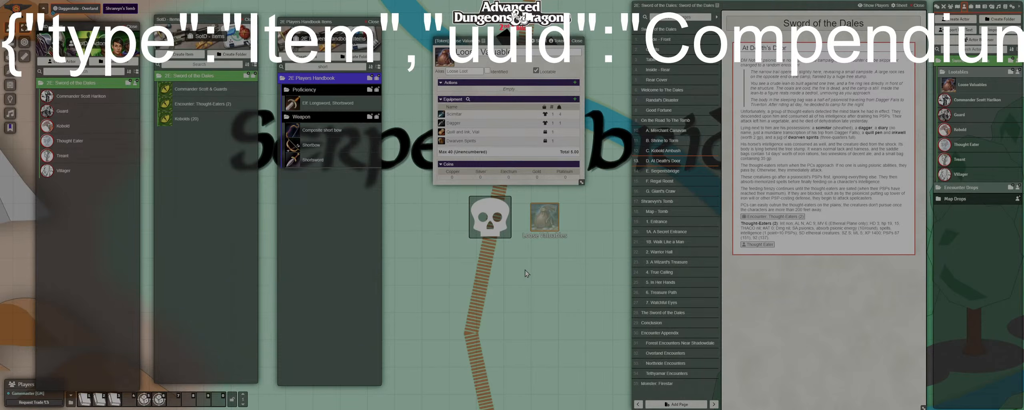
pyautogui.click(957, 132)
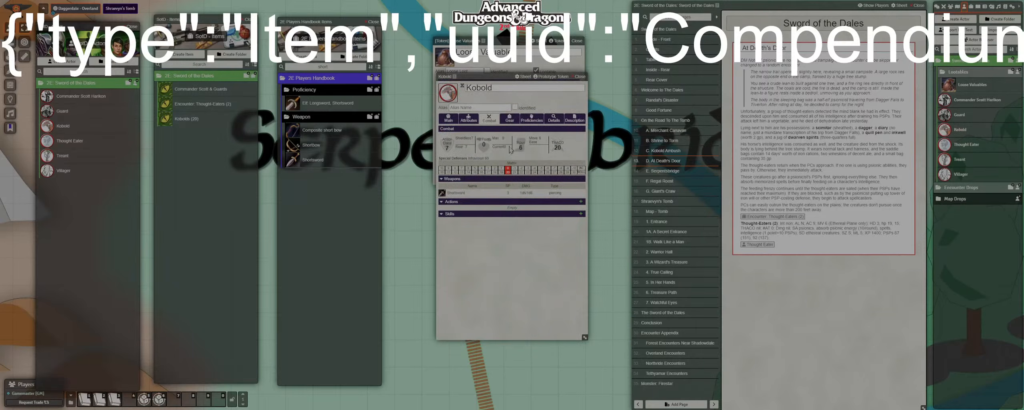
pyautogui.click(579, 77)
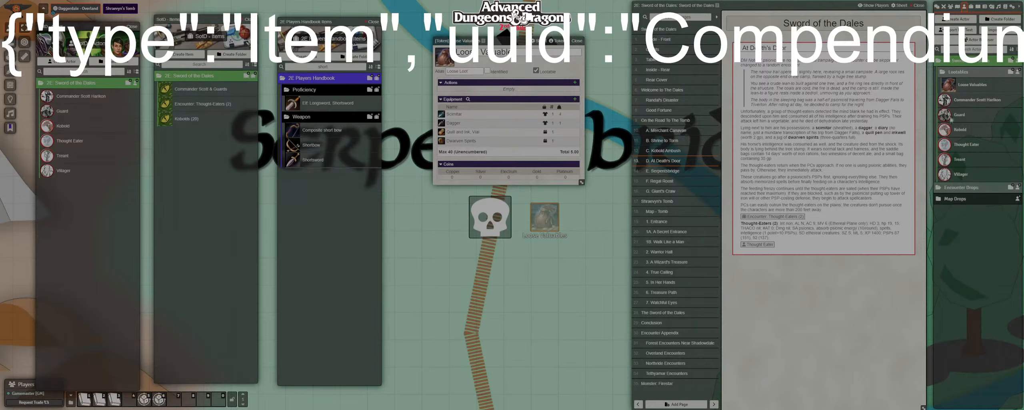
# Delete the commander, Guard and Treant actors from the Map Drops folder.
pyautogui.click(965, 202)
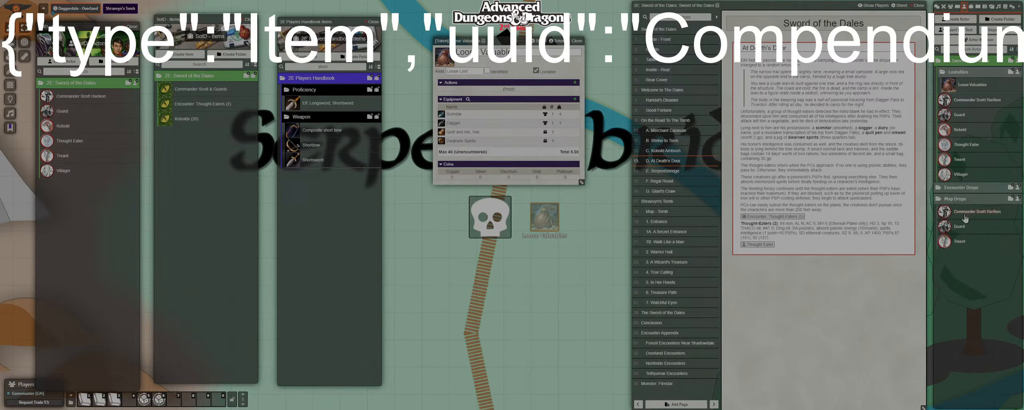
pyautogui.rightClick(979, 216)
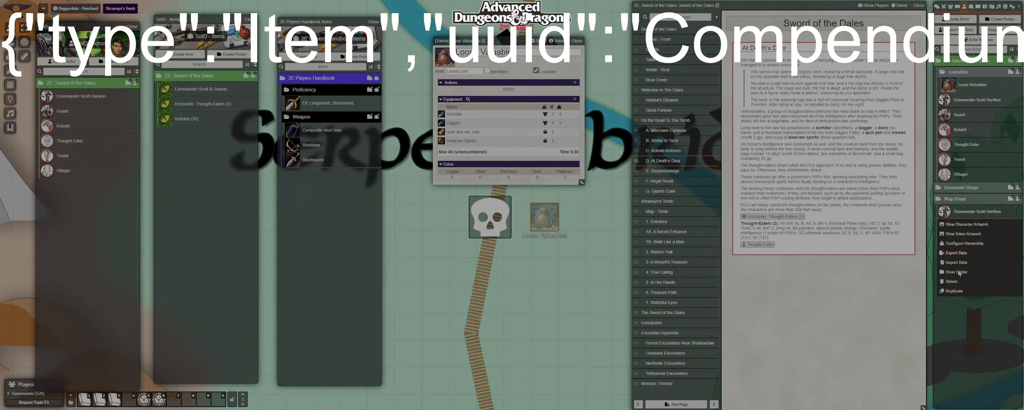
pyautogui.click(954, 282)
pyautogui.click(835, 246)
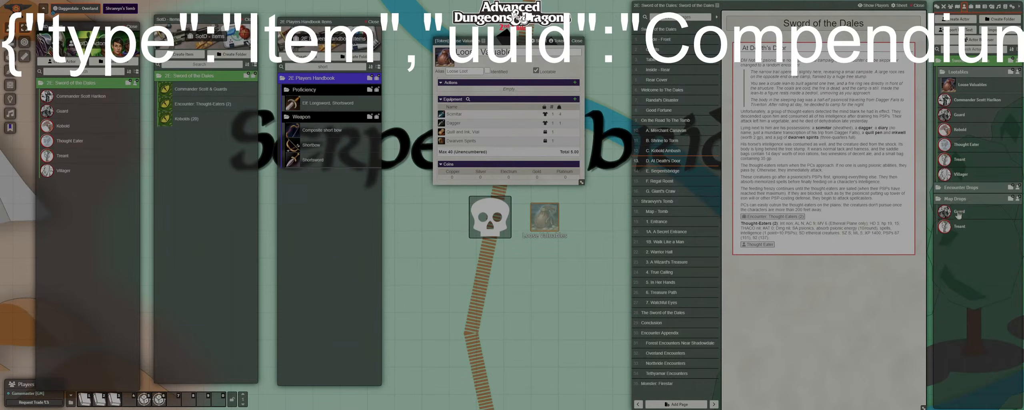
pyautogui.rightClick(959, 215)
pyautogui.click(952, 282)
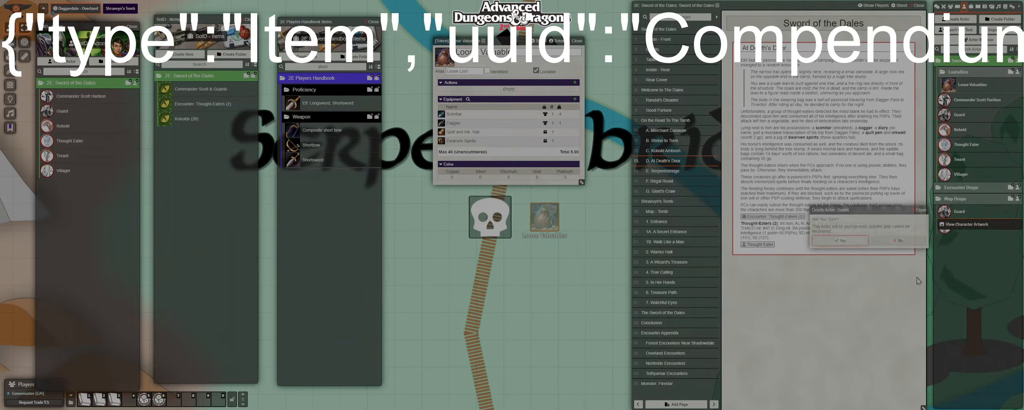
pyautogui.click(822, 246)
pyautogui.rightClick(962, 214)
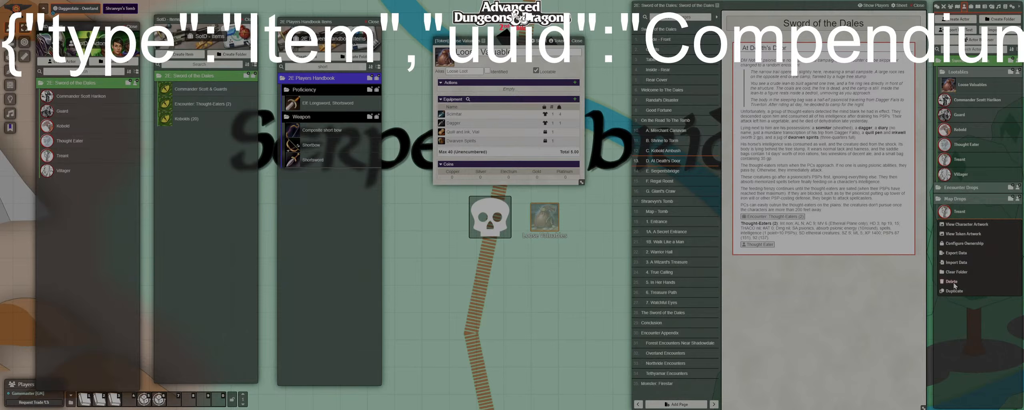
pyautogui.click(953, 282)
pyautogui.click(856, 244)
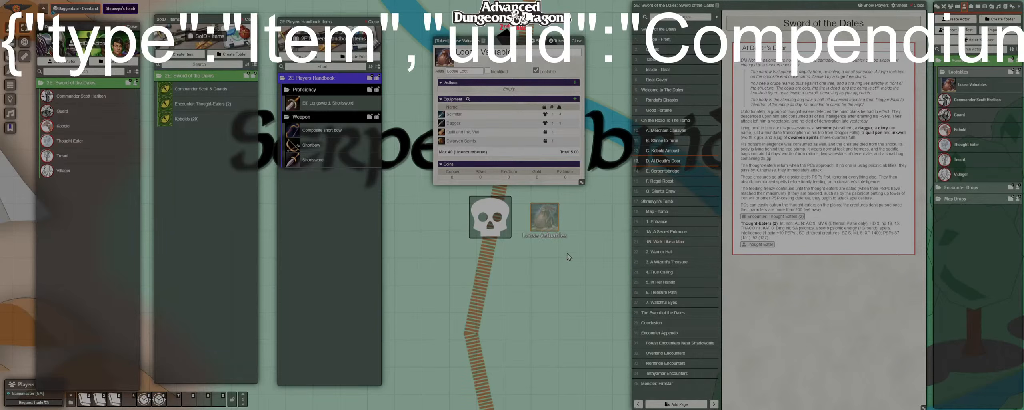
# Close the Loose Valuables token's sheet and open the Serpentsbridge journal page from its map marker.
pyautogui.click(578, 40)
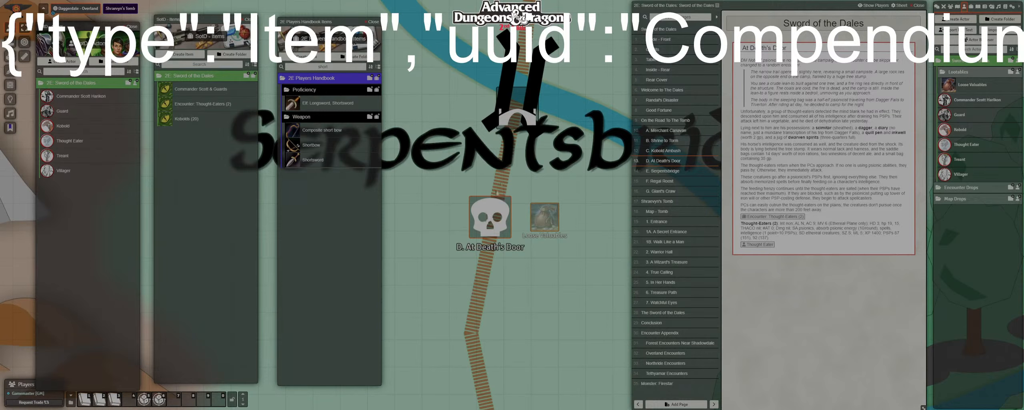
pyautogui.doubleClick(521, 120)
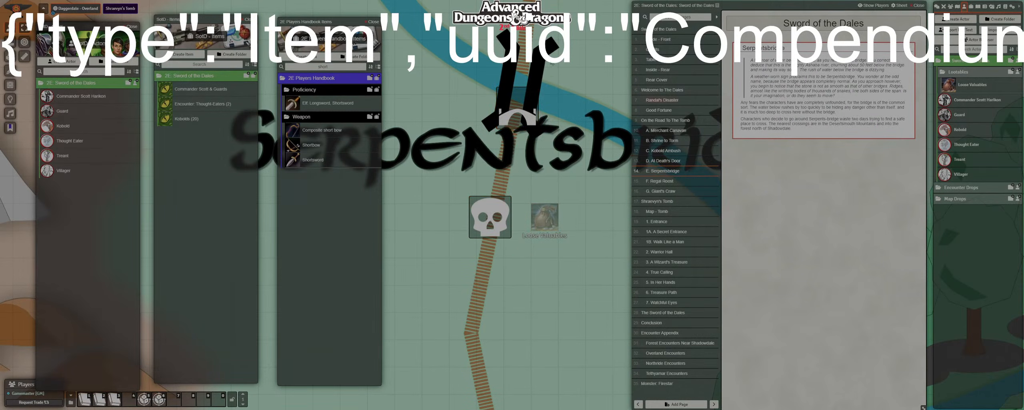
pyautogui.moveTo(584, 120); pyautogui.dragTo(540, 312)
pyautogui.moveTo(589, 180); pyautogui.dragTo(645, 312)
pyautogui.scroll(-5, 540, 236)
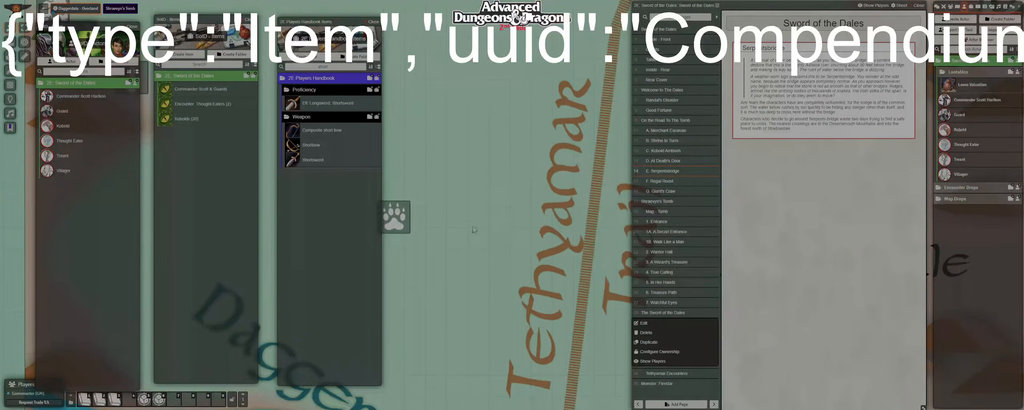
# Open the Regal Roost page from its map marker and edit it in an enlarged window.
pyautogui.moveTo(497, 223); pyautogui.dragTo(588, 194)
pyautogui.doubleClick(516, 192)
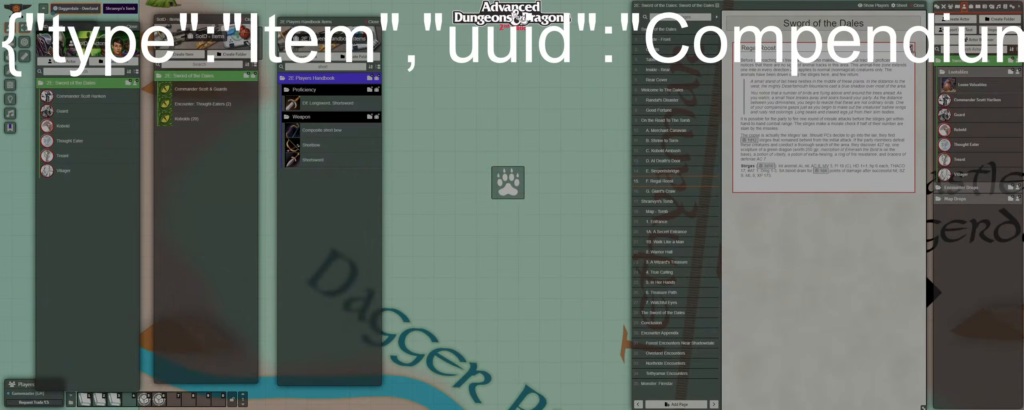
pyautogui.click(911, 48)
pyautogui.moveTo(509, 108); pyautogui.dragTo(518, 31)
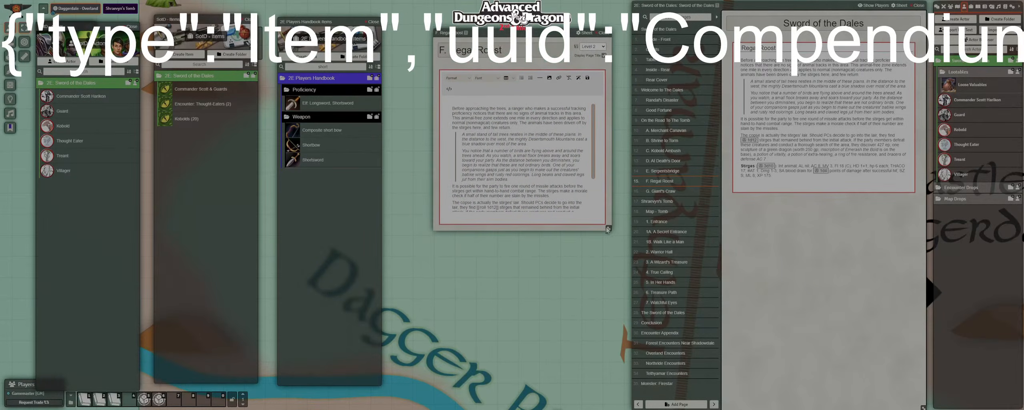
pyautogui.moveTo(608, 228); pyautogui.dragTo(612, 295)
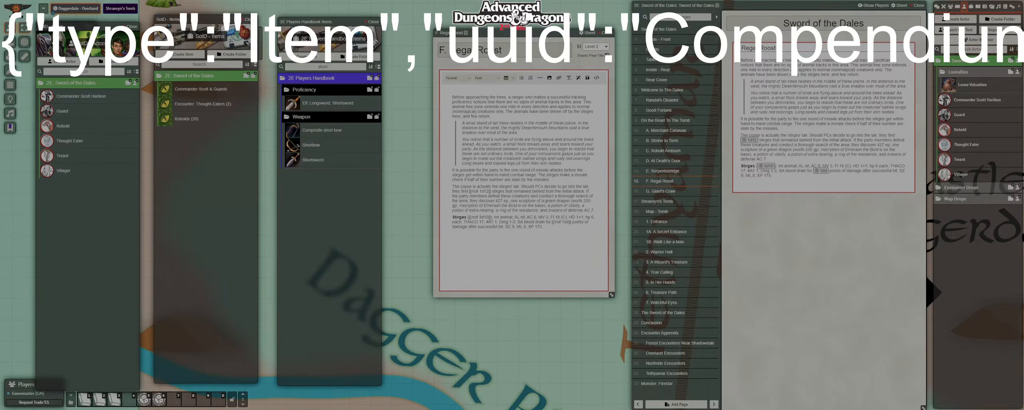
# Add the Monster Manual's Stirge to the Sword of the Dales actors, update the actors compendium, and link it below the Regal Roost stat block.
pyautogui.press('2')
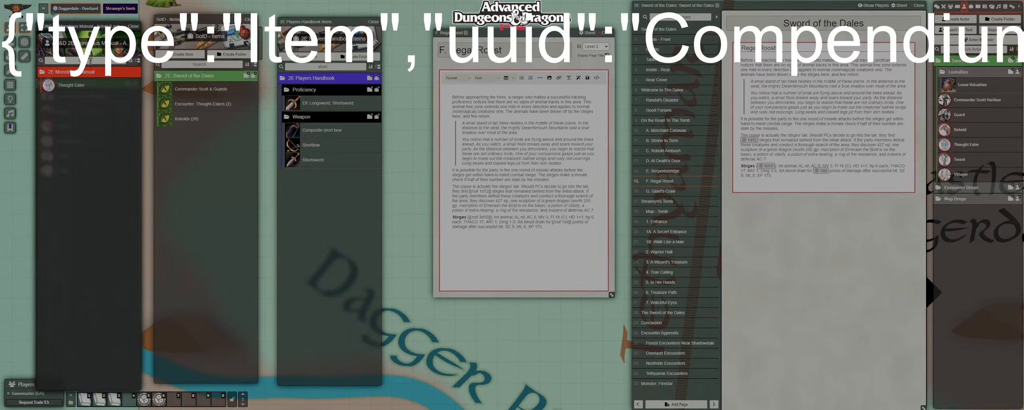
pyautogui.write('stirge')
pyautogui.moveTo(176, 107); pyautogui.dragTo(994, 64)
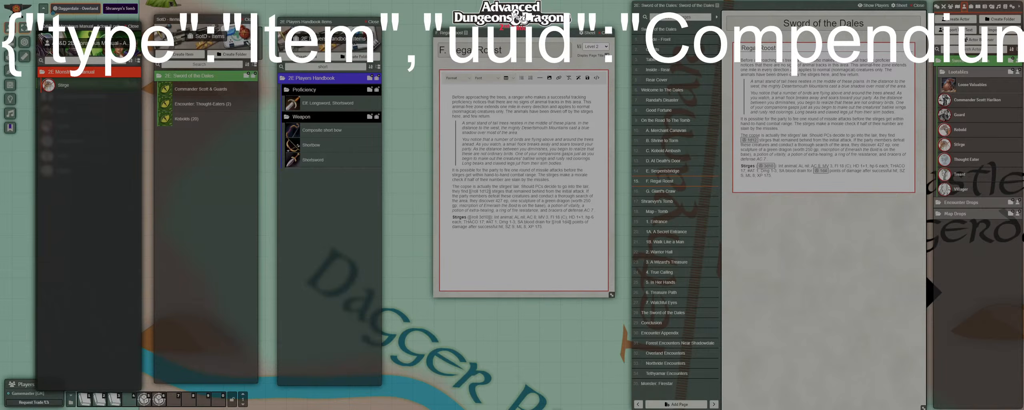
pyautogui.click(134, 27)
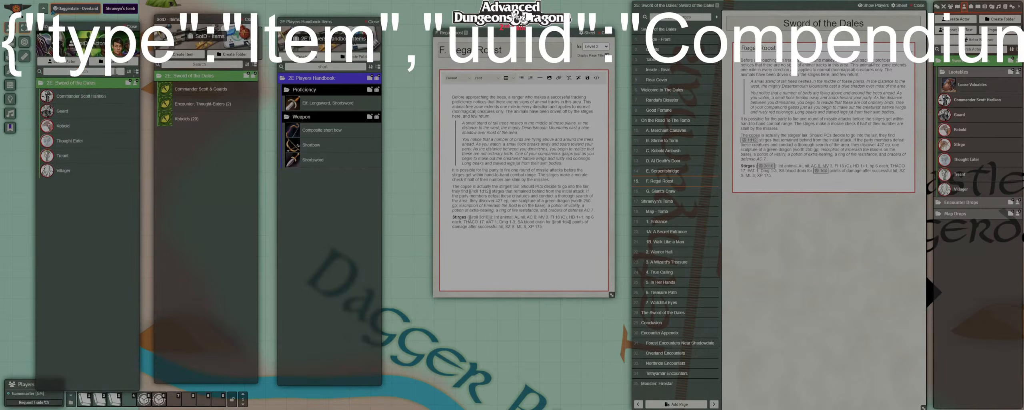
pyautogui.moveTo(971, 62); pyautogui.dragTo(87, 83)
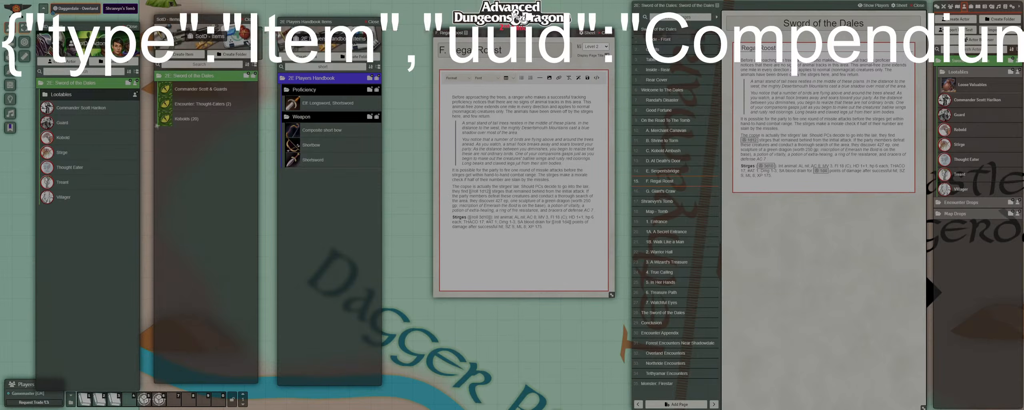
pyautogui.moveTo(61, 154); pyautogui.dragTo(486, 235)
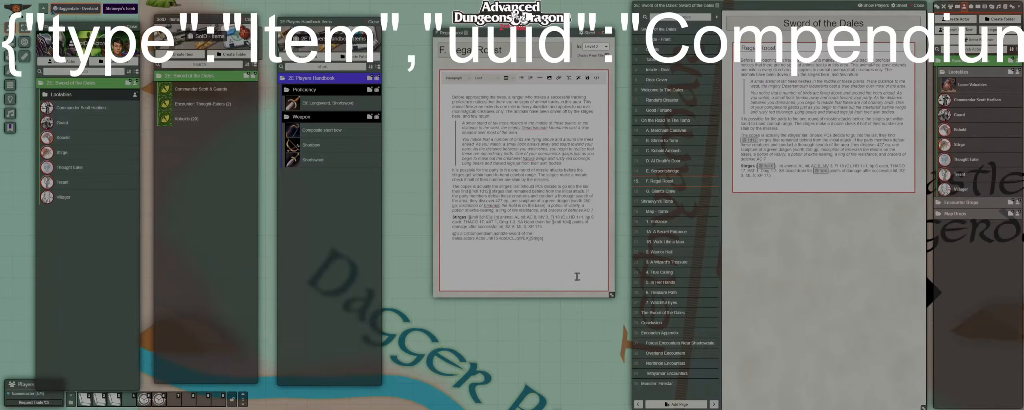
# Create an encounter item named Stirges in the Sword of the Dales items folder.
pyautogui.click(970, 7)
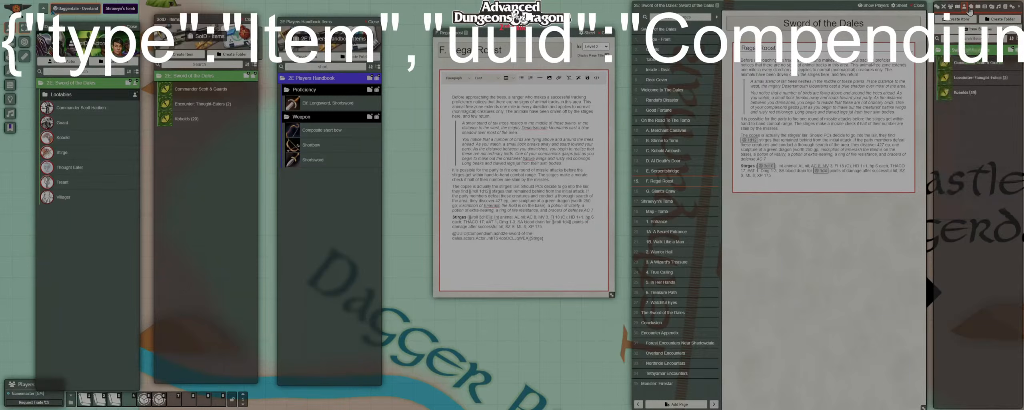
pyautogui.click(1016, 50)
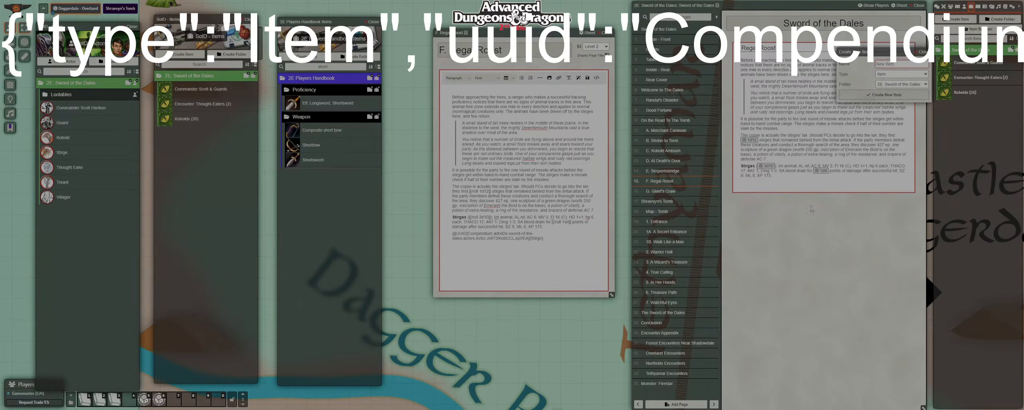
pyautogui.click(898, 65)
pyautogui.write('ST')
pyautogui.press('BackSpace')
pyautogui.press('BackSpace')
pyautogui.write('En')
pyautogui.write('Sti')
pyautogui.press('Tab')
pyautogui.press('e')
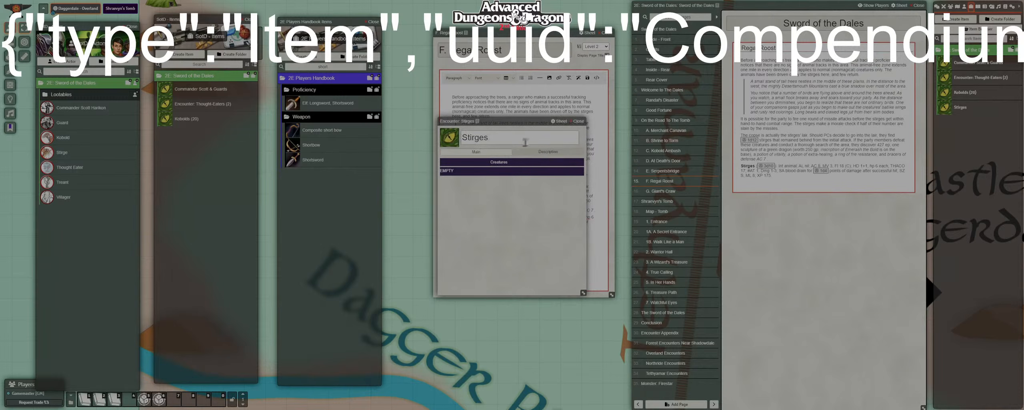
# Add the compendium's Stirge to the Stirges encounter's creatures and close the encounter sheet.
pyautogui.moveTo(507, 121); pyautogui.dragTo(540, 175)
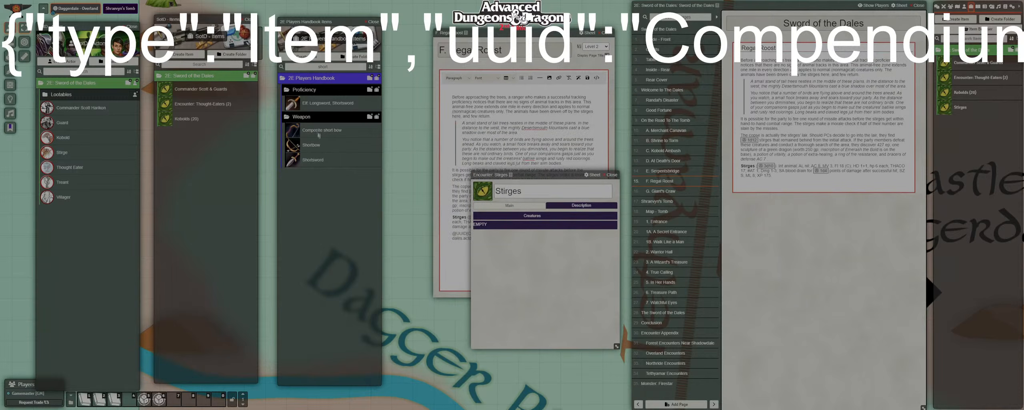
pyautogui.moveTo(60, 156); pyautogui.dragTo(523, 255)
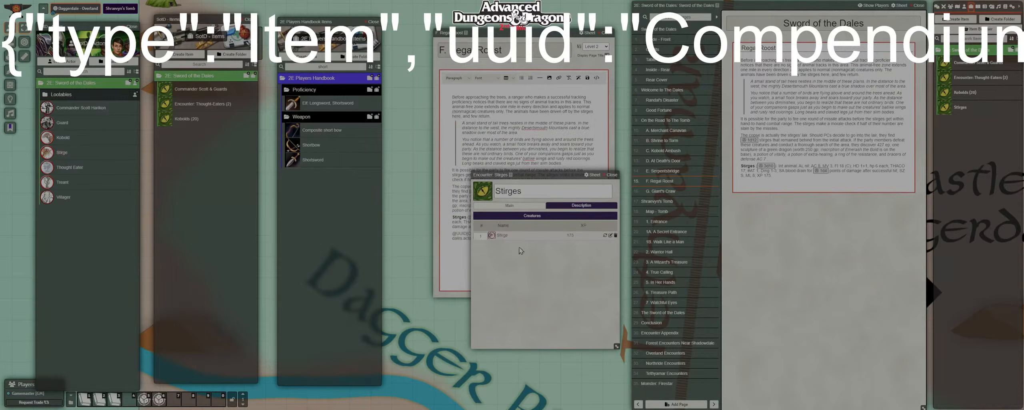
pyautogui.moveTo(540, 176); pyautogui.dragTo(641, 189)
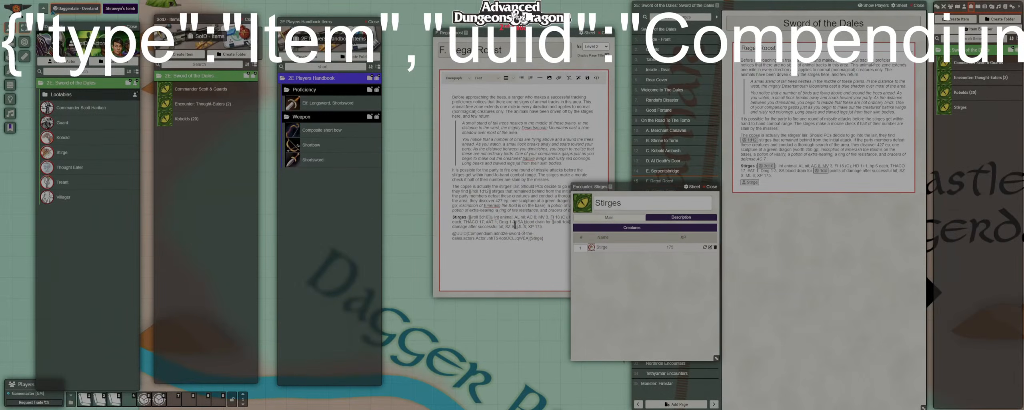
pyautogui.click(580, 247)
pyautogui.click(711, 187)
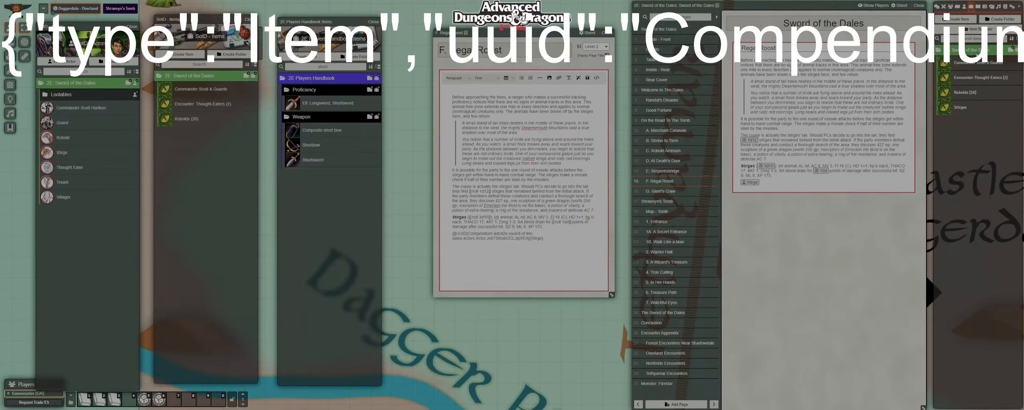
# Copy the items folder into the SotD items compendium, link the Stirges encounter above the Regal Roost stat block, and save the page.
pyautogui.moveTo(979, 52); pyautogui.dragTo(219, 79)
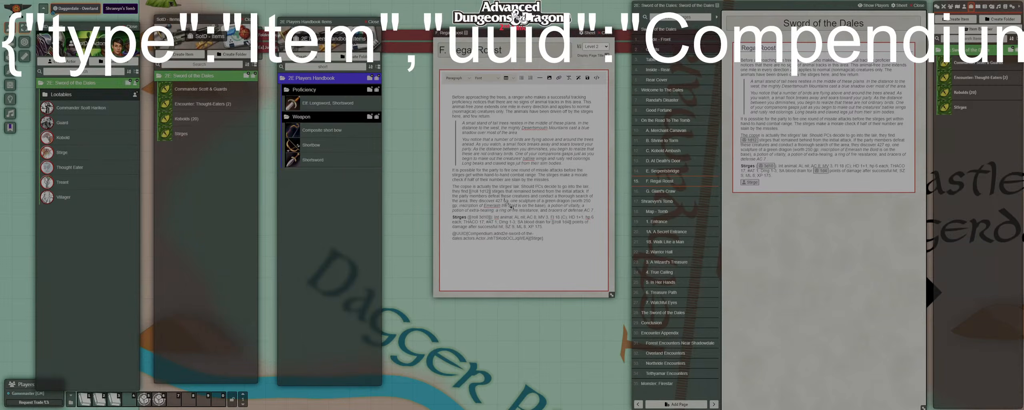
pyautogui.moveTo(510, 206); pyautogui.dragTo(486, 214)
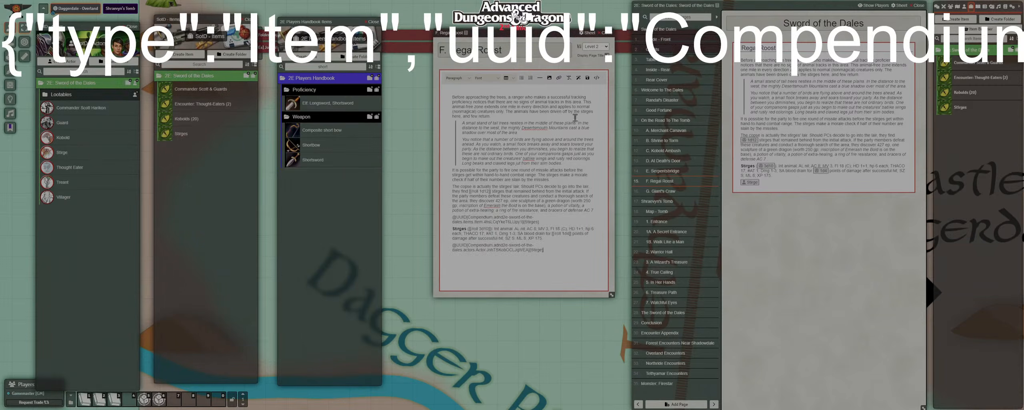
pyautogui.click(587, 78)
pyautogui.click(606, 32)
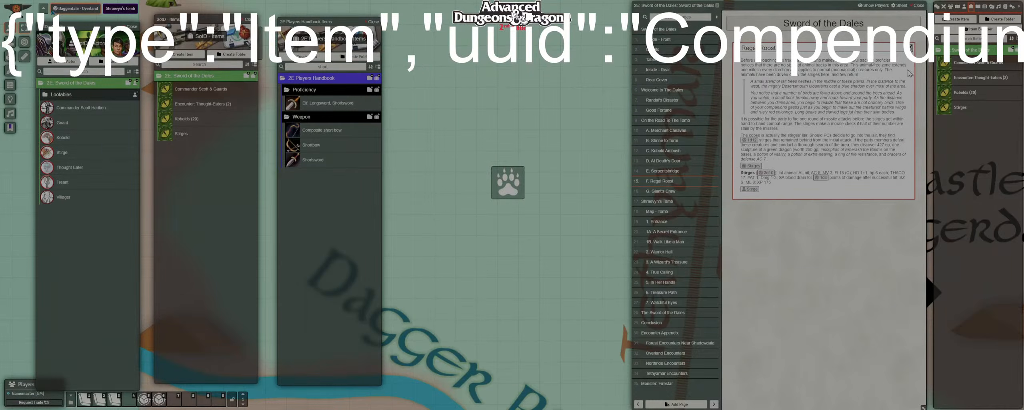
# Prefix the Stirges encounter link's label on the Regal Roost page with "Encounter:" and save the page.
pyautogui.click(911, 49)
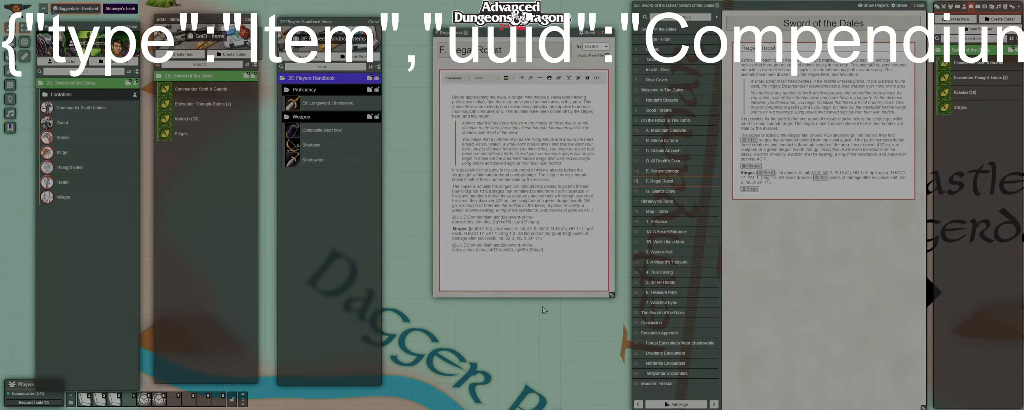
pyautogui.write('Encounter:')
pyautogui.click(588, 77)
pyautogui.click(604, 33)
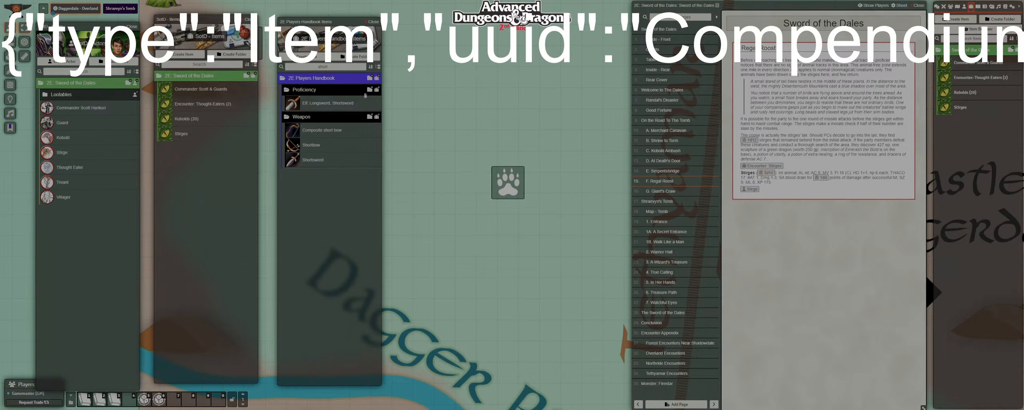
# Open the Giant's Craw journal page from its map marker and read down to the Zhent soldiers' stat block.
pyautogui.scroll(-2, 561, 214)
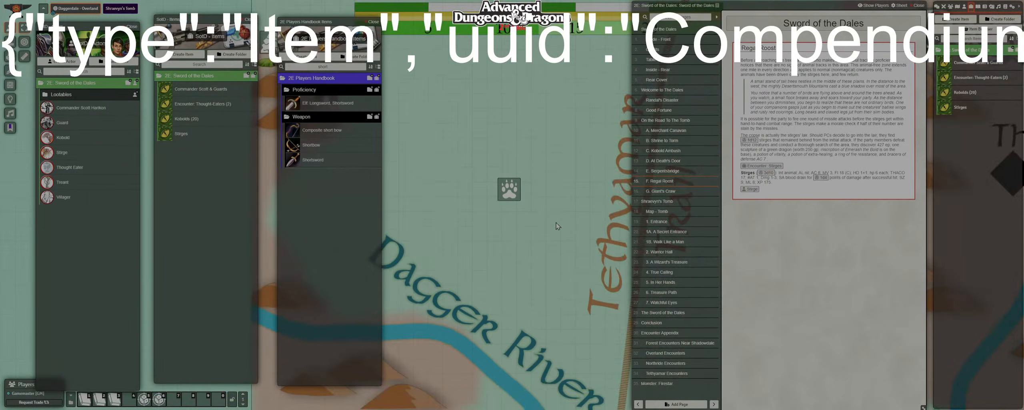
pyautogui.scroll(1, 558, 226)
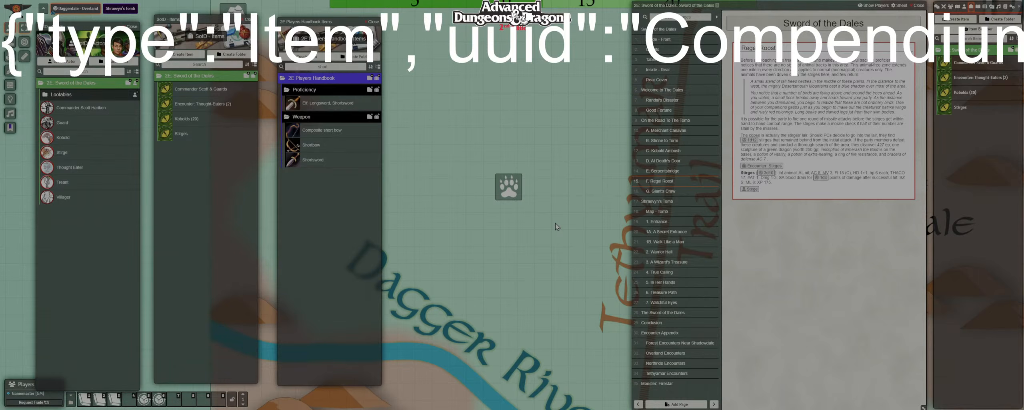
pyautogui.moveTo(462, 176); pyautogui.dragTo(594, 253)
pyautogui.scroll(-4, 536, 246)
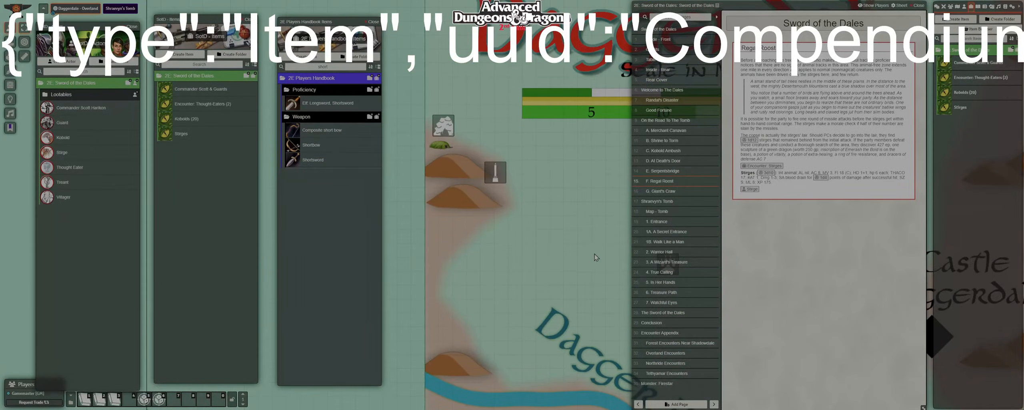
pyautogui.moveTo(520, 210); pyautogui.dragTo(539, 243)
pyautogui.doubleClick(503, 199)
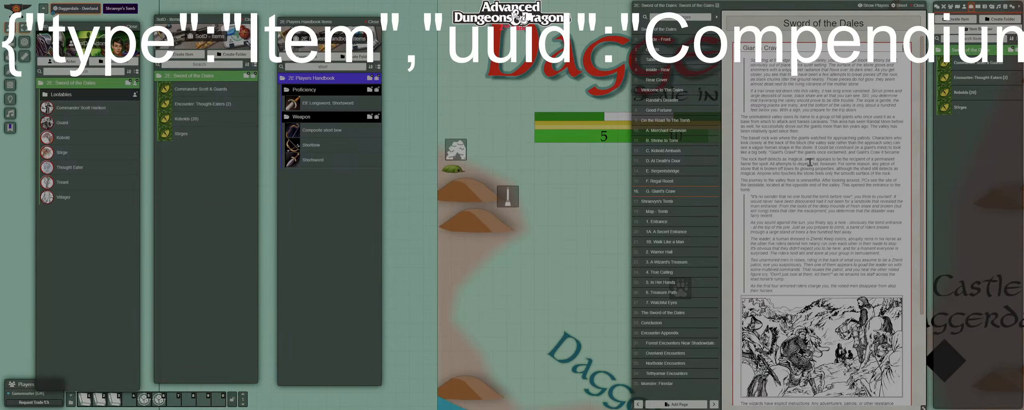
pyautogui.scroll(-3, 830, 182)
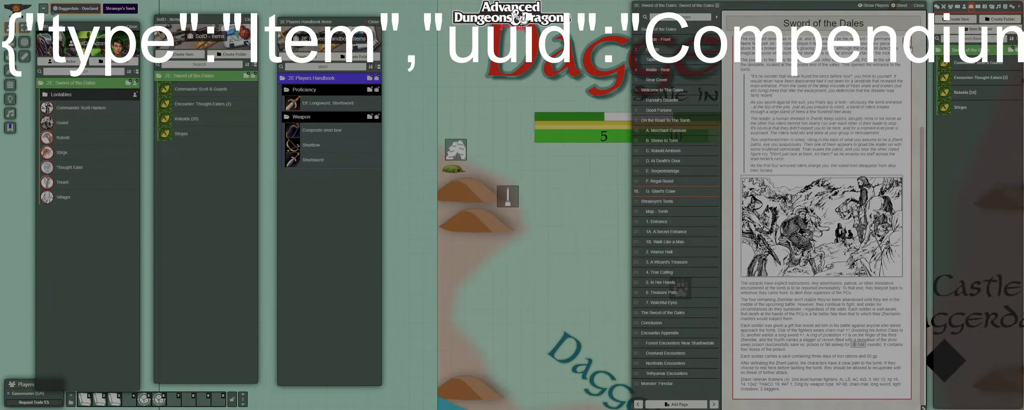
# Edit the Giant's Craw page in an enlarged window and bold the "Zhent Veteran Soldiers (4)" stat block heading.
pyautogui.click(908, 43)
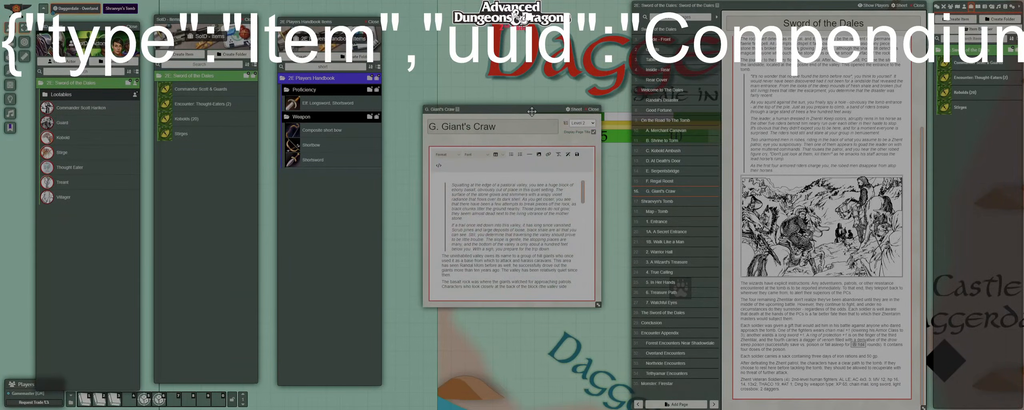
pyautogui.moveTo(532, 111); pyautogui.dragTo(517, 17)
pyautogui.moveTo(584, 211); pyautogui.dragTo(675, 327)
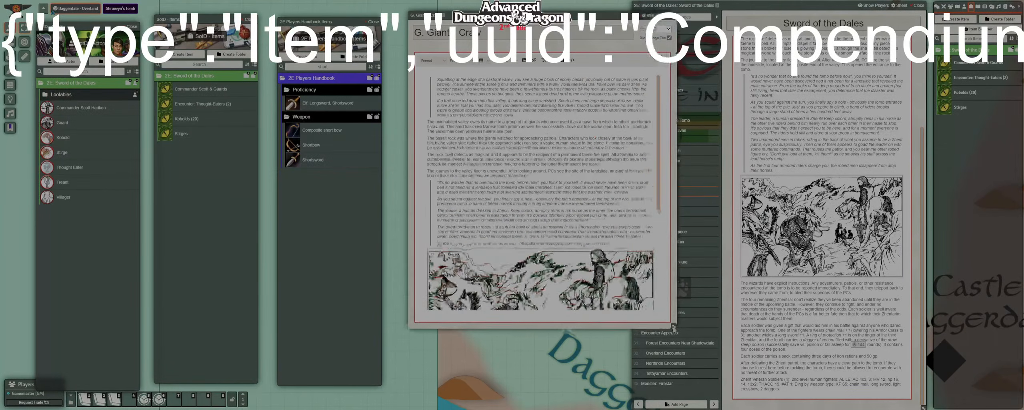
pyautogui.scroll(-5, 457, 286)
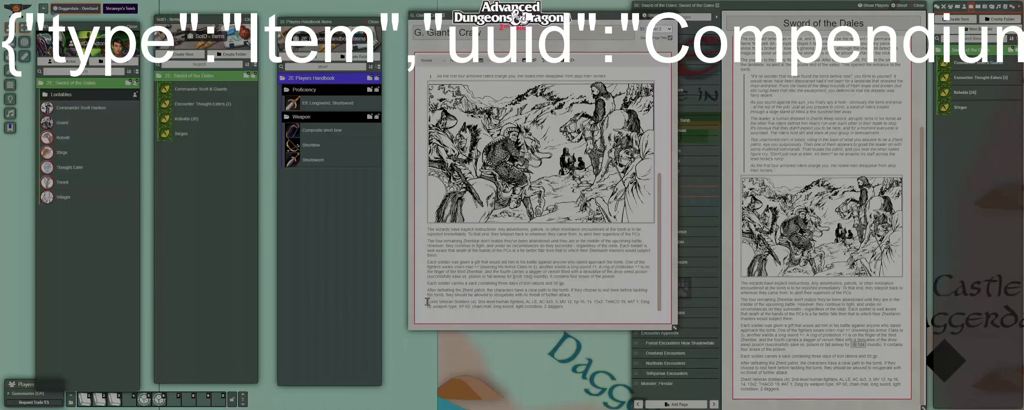
pyautogui.moveTo(427, 301); pyautogui.dragTo(473, 301)
pyautogui.hotkey('ctrl', 'b')
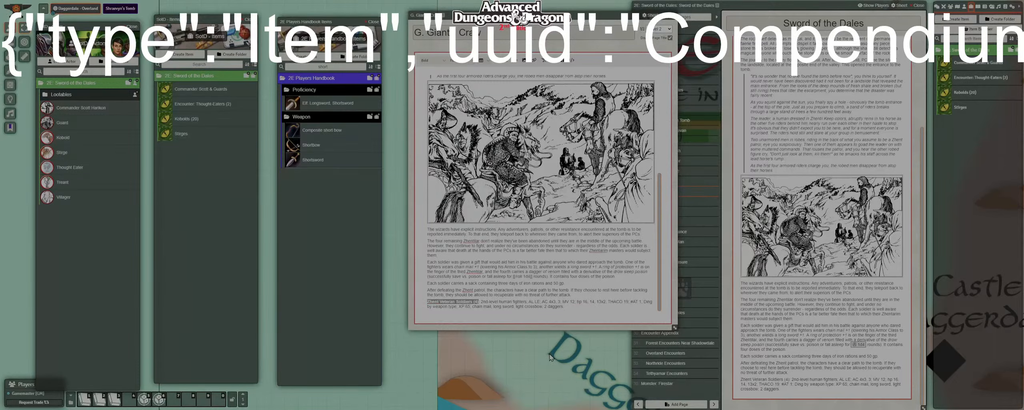
pyautogui.click(513, 302)
# Import the Zhent Veteran Soldiers (4) stat block text from the Giant's Craw page as a new actor.
pyautogui.scroll(4, 498, 256)
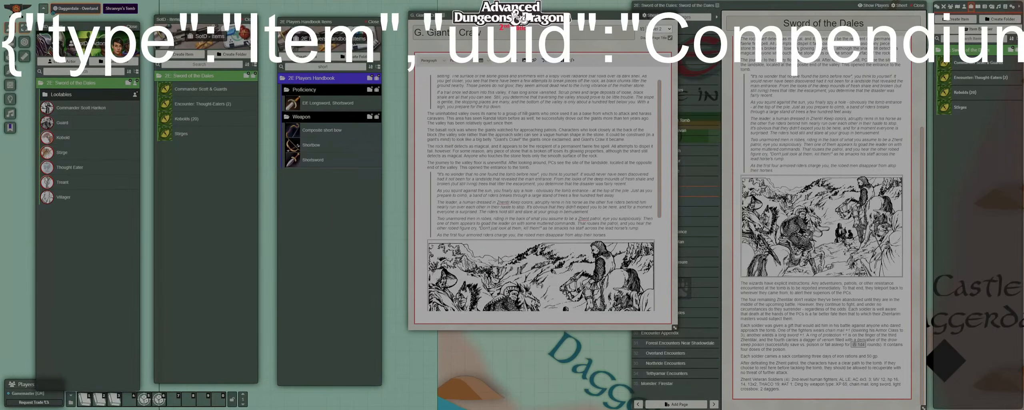
pyautogui.scroll(-4, 499, 260)
pyautogui.scroll(4, 499, 260)
pyautogui.scroll(-4, 499, 260)
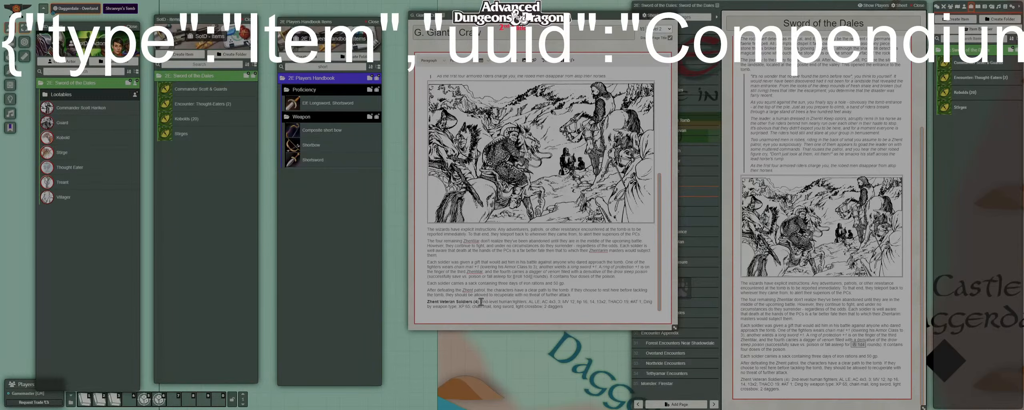
pyautogui.moveTo(427, 301); pyautogui.dragTo(570, 308)
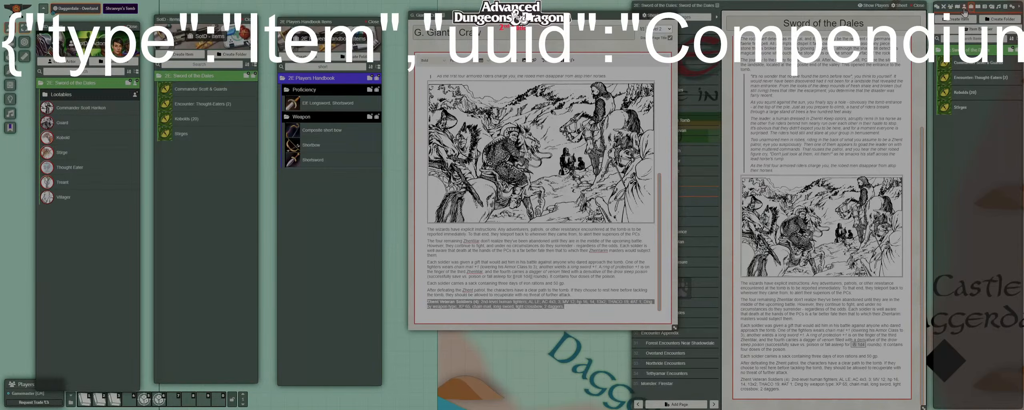
pyautogui.click(965, 7)
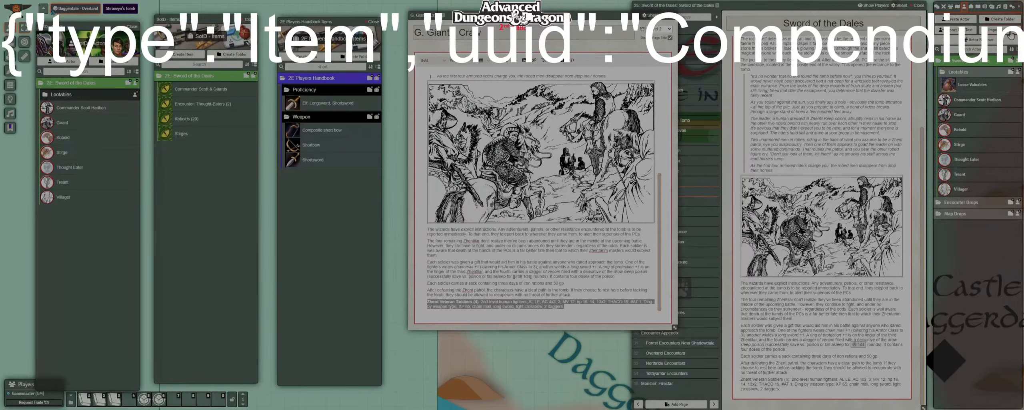
pyautogui.click(966, 30)
pyautogui.write('Zhent Veteran Soldiers (4): 2nd-level human fighters; AL LE; AC 4x3, 3; MV 12; hp 16, 14, 13x2; THAC0 19; #AT 1; Ding by weapon type; XP 65; chain mail, long sword, light crossbow, 2 daggers.')
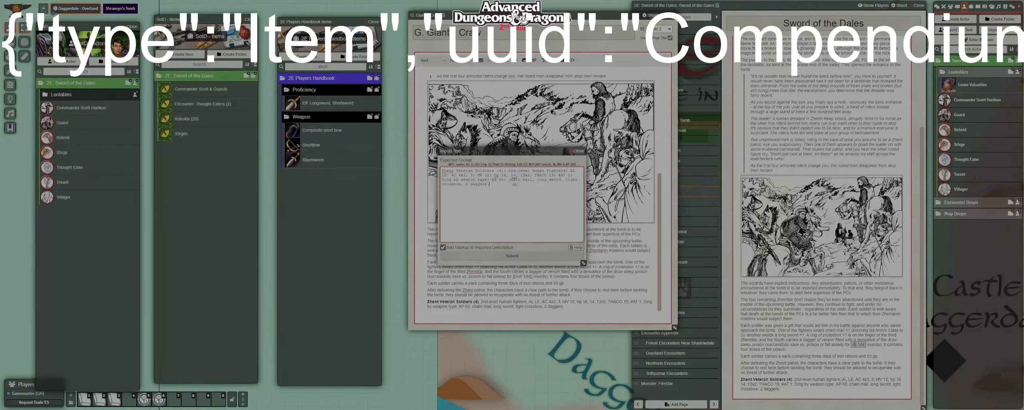
pyautogui.click(526, 260)
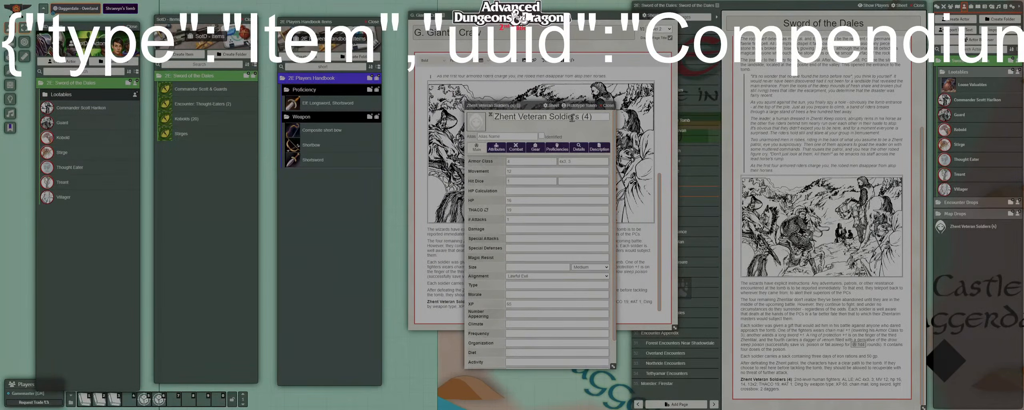
# Rename the imported Zhent Veteran Soldiers (4) actor as Zhent Soldier.
pyautogui.moveTo(574, 118); pyautogui.dragTo(608, 116)
pyautogui.press('BackSpace')
pyautogui.doubleClick(526, 117)
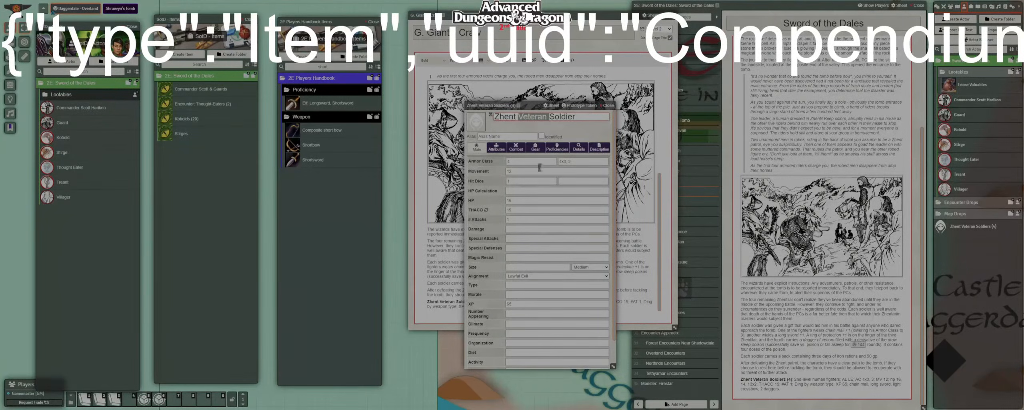
pyautogui.press('BackSpace')
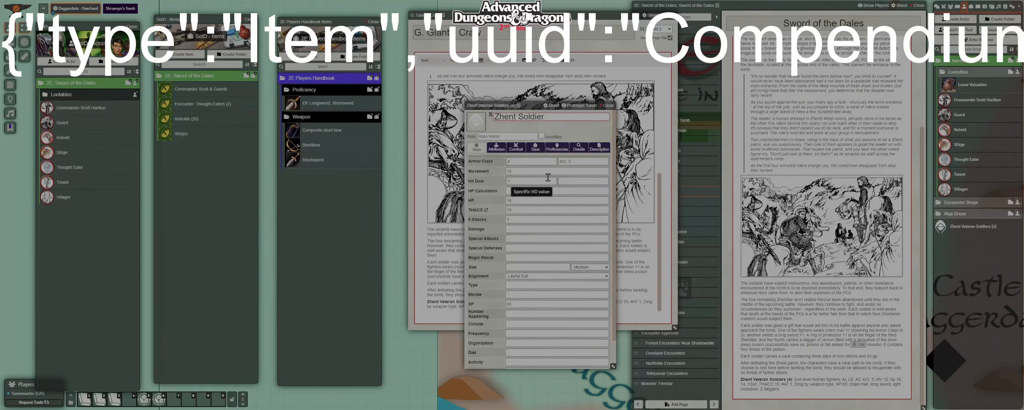
pyautogui.write('er')
pyautogui.press('BackSpace')
pyautogui.press('BackSpace')
pyautogui.write('ir')
pyautogui.press('BackSpace')
pyautogui.press('BackSpace')
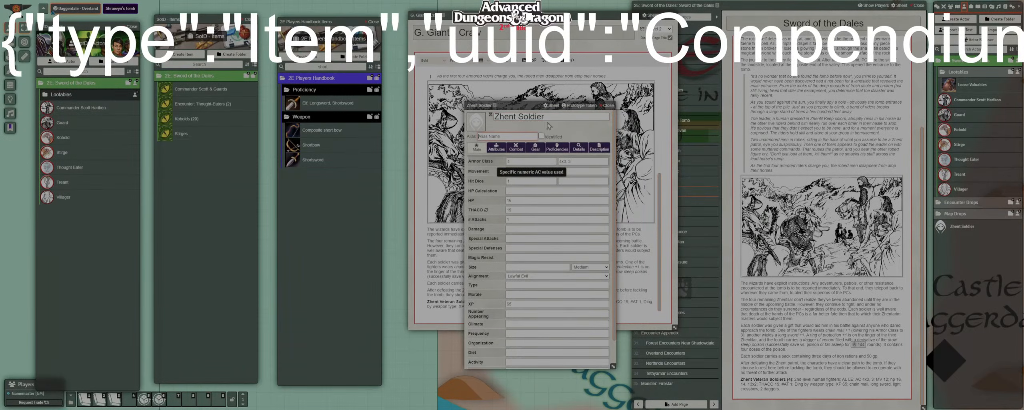
pyautogui.press('Return')
# Check the token name in the Zhent Soldier's prototype token settings.
pyautogui.click(580, 105)
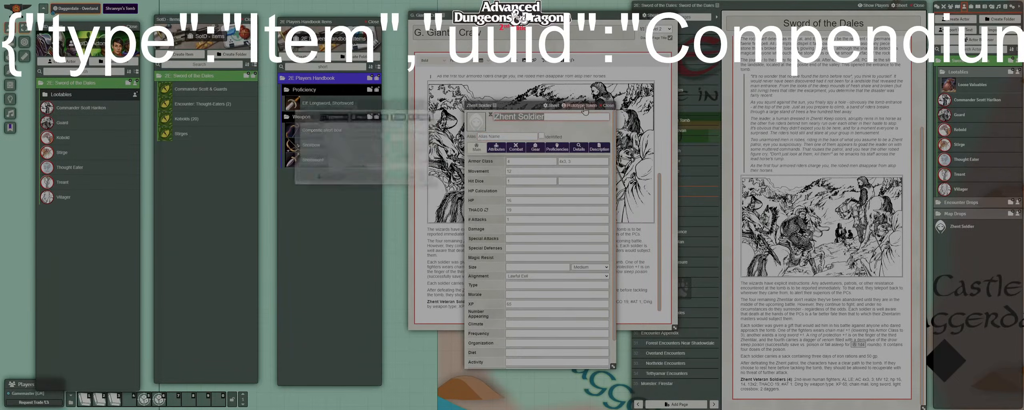
pyautogui.moveTo(402, 127); pyautogui.dragTo(333, 131)
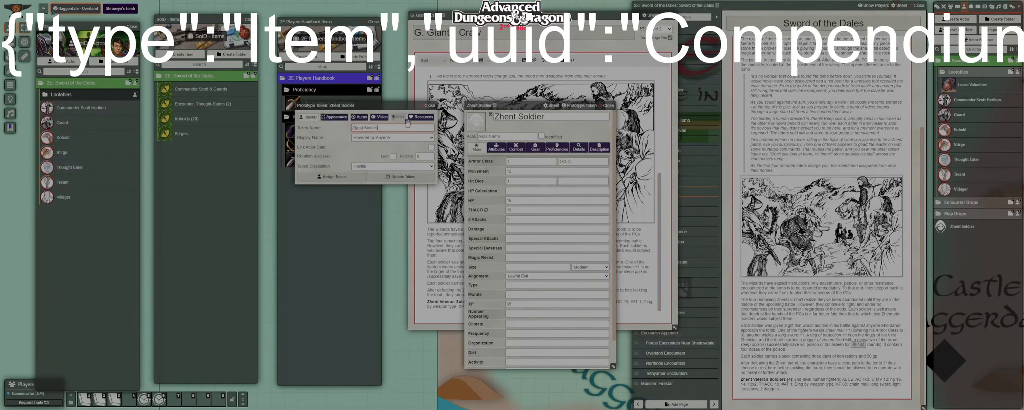
pyautogui.click(429, 105)
# Set the Zhent Soldier's portrait to the soldier image from the Sword of the Dales module's tokens image folder in the user data.
pyautogui.click(480, 120)
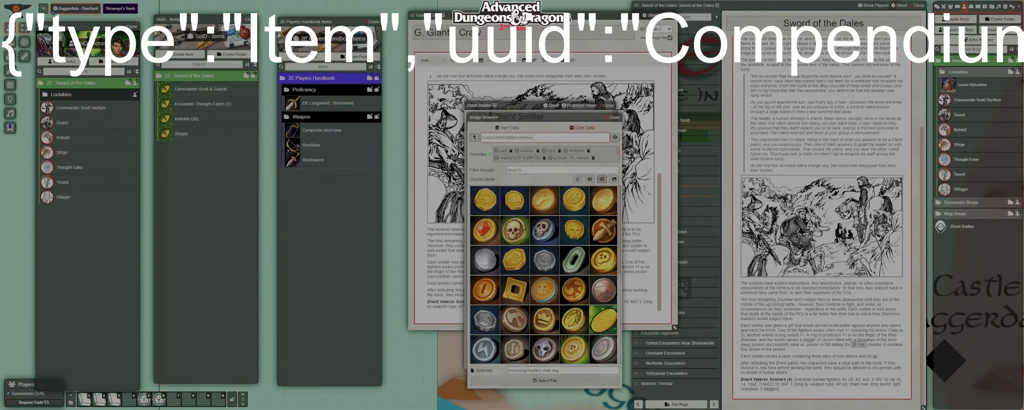
pyautogui.click(475, 138)
pyautogui.click(475, 138)
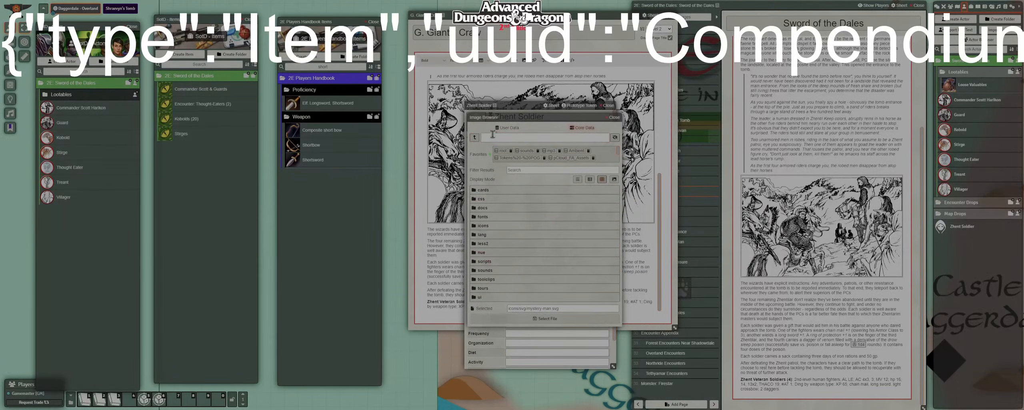
pyautogui.click(507, 128)
pyautogui.click(487, 244)
pyautogui.scroll(-3, 548, 295)
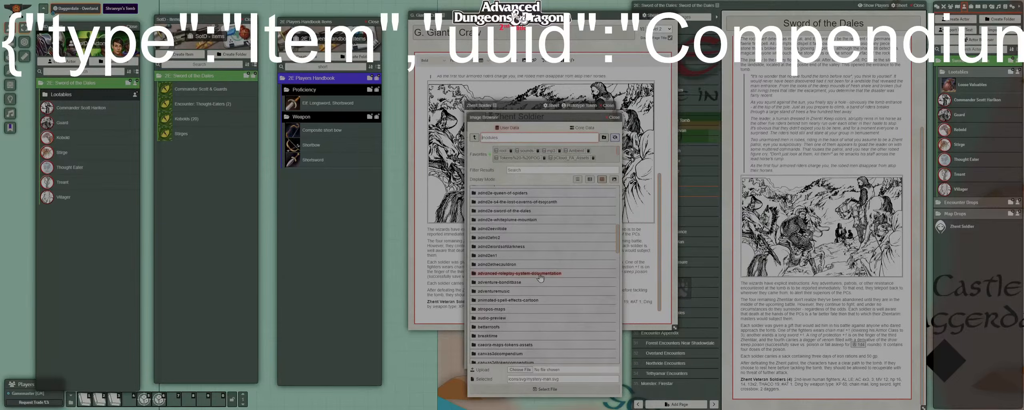
pyautogui.click(486, 211)
pyautogui.click(479, 192)
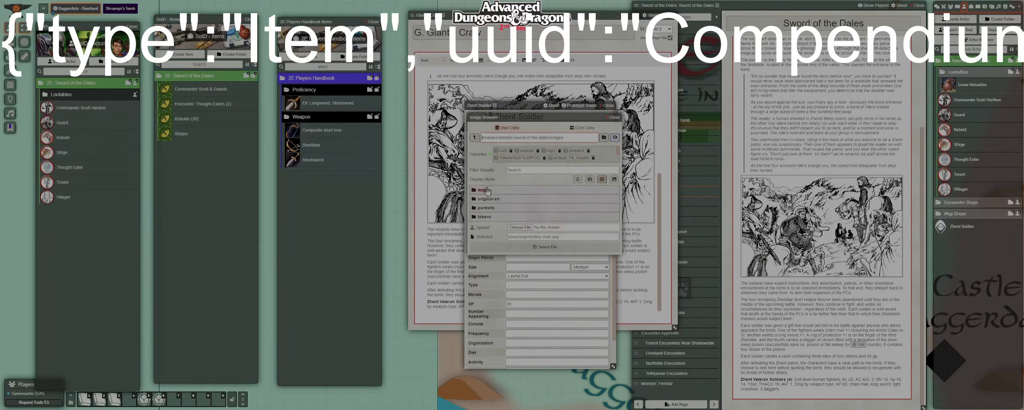
pyautogui.click(486, 212)
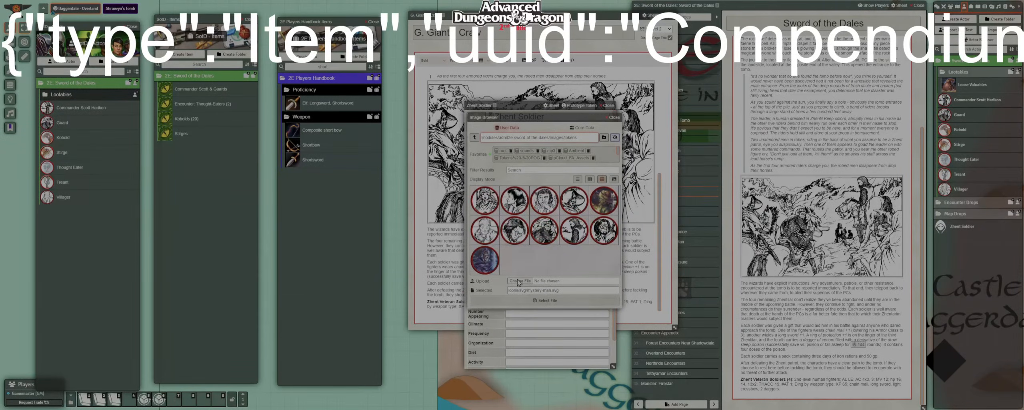
pyautogui.click(576, 236)
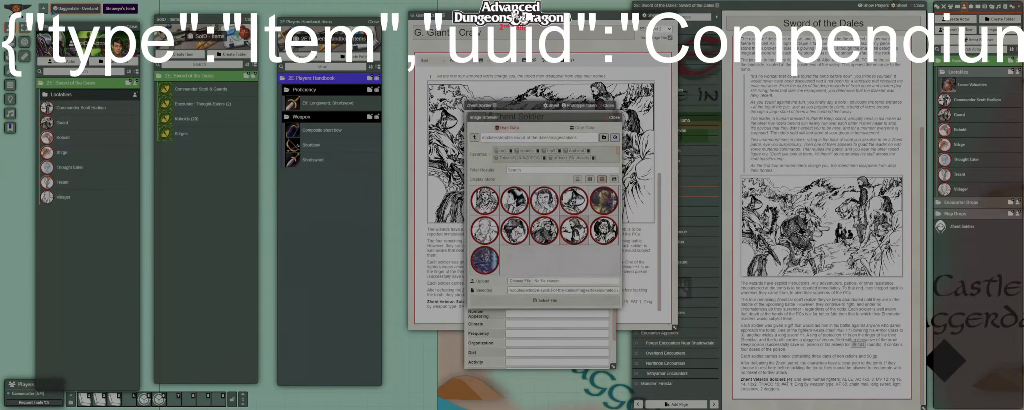
pyautogui.click(555, 307)
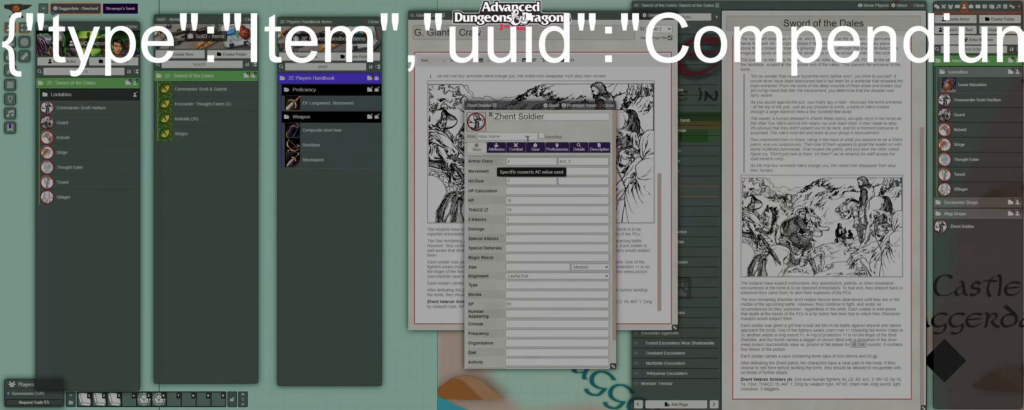
# Set the Zhent Soldier's hit dice to 2 and its HP calculation to 2d10.
pyautogui.click(520, 181)
pyautogui.write('2')
pyautogui.press('Tab')
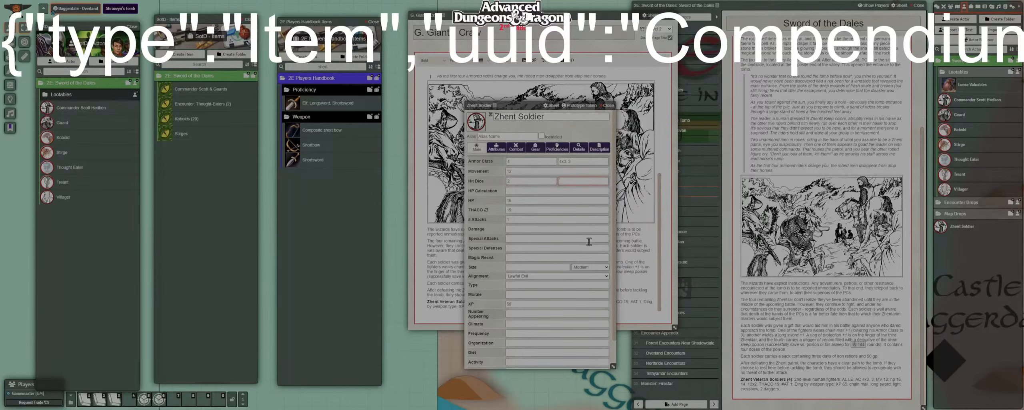
pyautogui.click(519, 190)
pyautogui.write('4')
pyautogui.press('Tab')
# Give the Zhent Soldier the alias Human and file the actor in the Lootables folder.
pyautogui.click(499, 149)
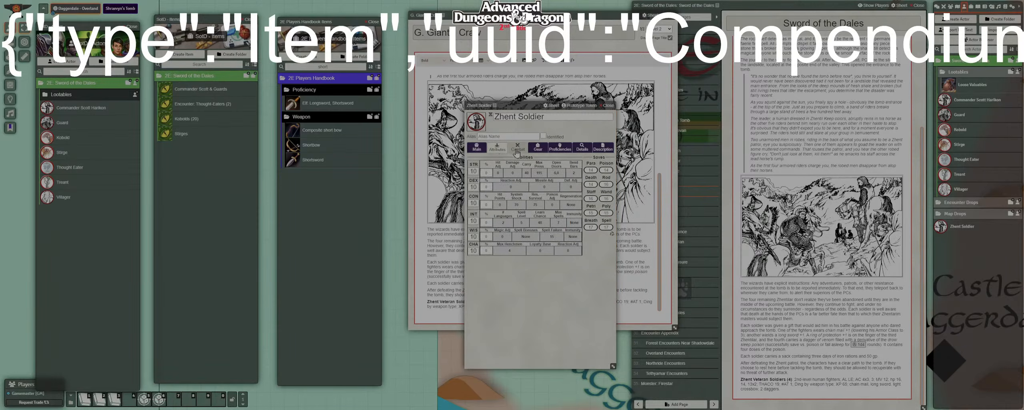
pyautogui.click(516, 151)
pyautogui.click(497, 149)
pyautogui.click(478, 148)
pyautogui.click(512, 136)
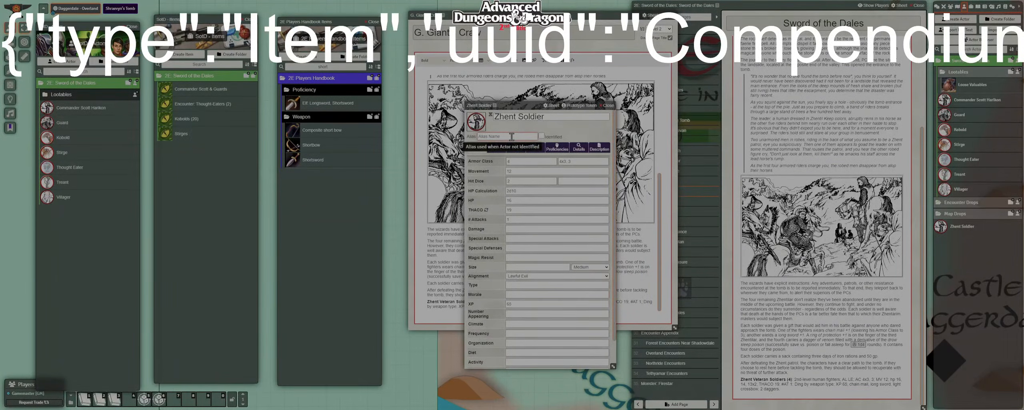
pyautogui.write('Human')
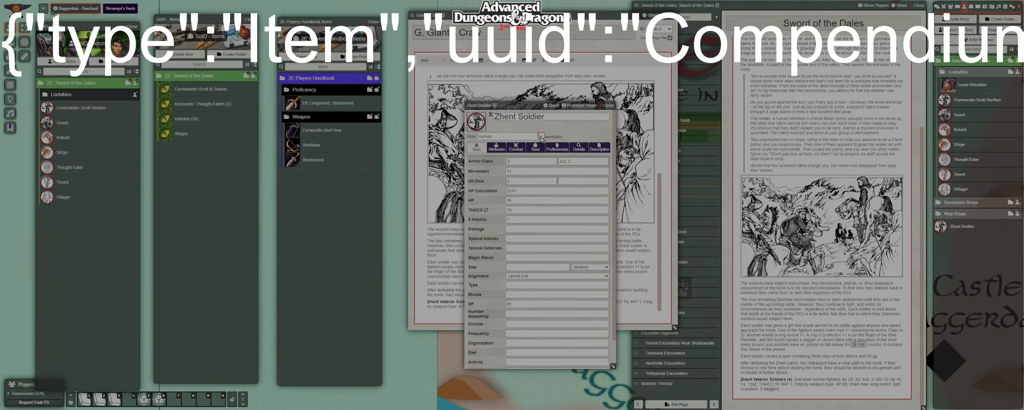
pyautogui.doubleClick(501, 137)
pyautogui.click(544, 115)
pyautogui.tripleClick(545, 115)
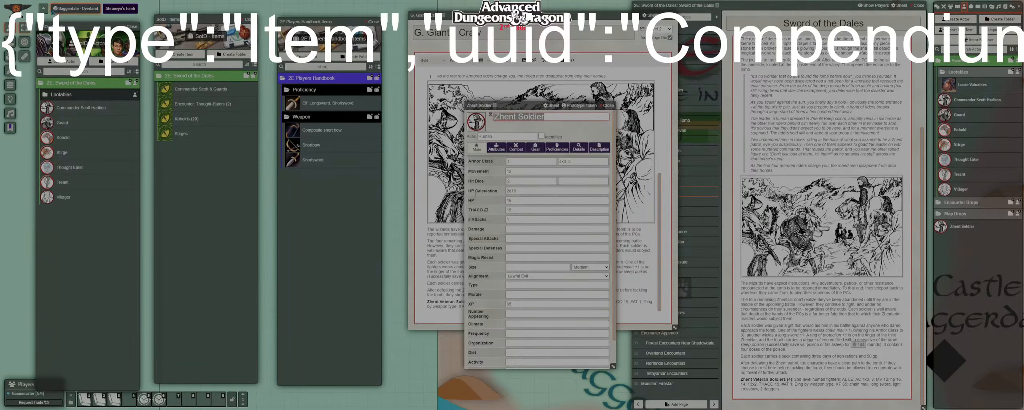
pyautogui.click(590, 129)
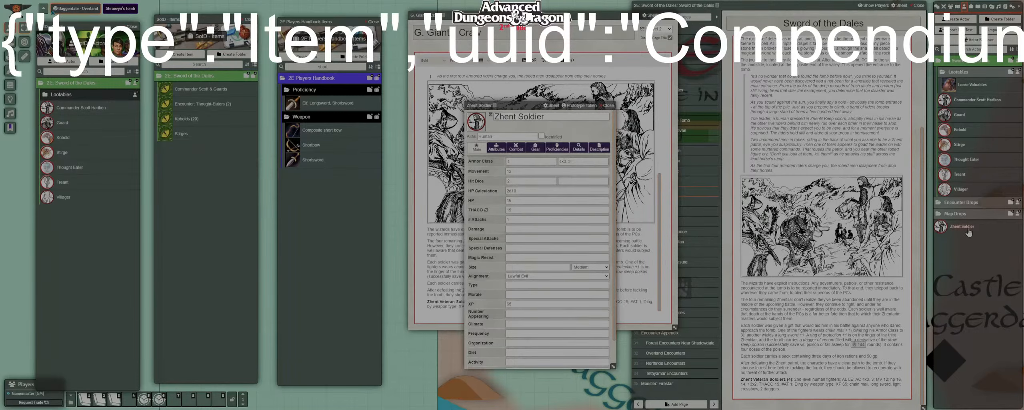
pyautogui.moveTo(971, 215); pyautogui.dragTo(972, 64)
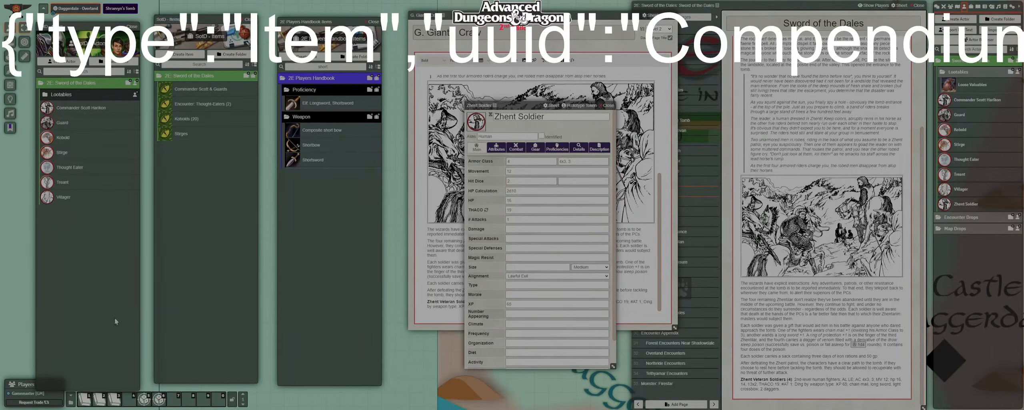
# Find Chainmail in the 2E Players Handbook items and add it to the Zhent Soldier's gear.
pyautogui.click(339, 67)
pyautogui.doubleClick(338, 68)
pyautogui.write('chain')
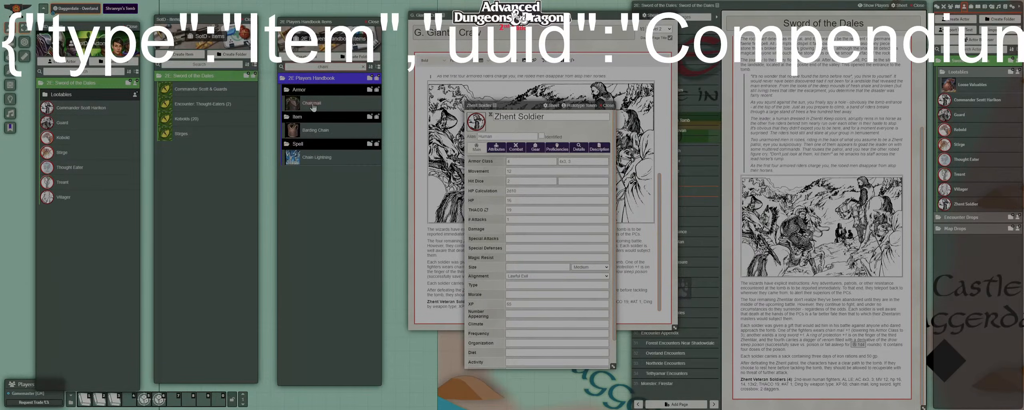
pyautogui.moveTo(312, 105); pyautogui.dragTo(579, 142)
pyautogui.click(538, 150)
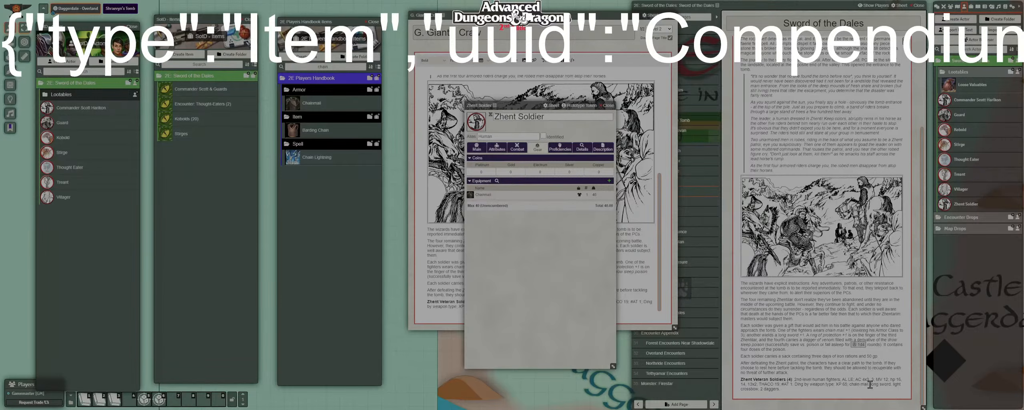
# Add a Longsword and a light crossbow from the 2E Players Handbook items to the Zhent Soldier's gear.
pyautogui.moveTo(339, 67); pyautogui.dragTo(294, 66)
pyautogui.write('longs')
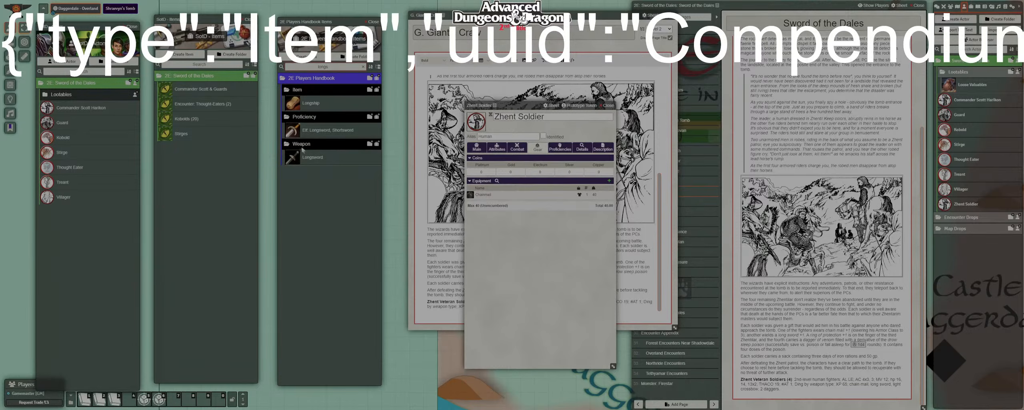
pyautogui.moveTo(310, 157); pyautogui.dragTo(318, 163)
pyautogui.moveTo(528, 233); pyautogui.dragTo(528, 233)
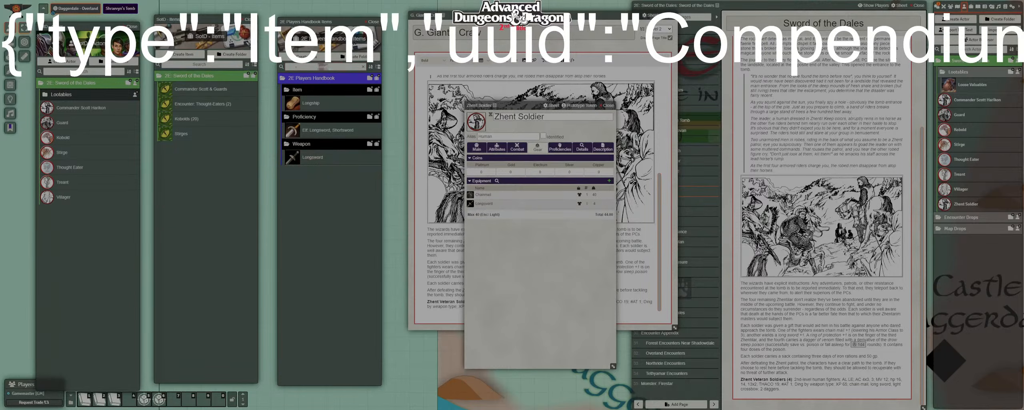
pyautogui.write('cross')
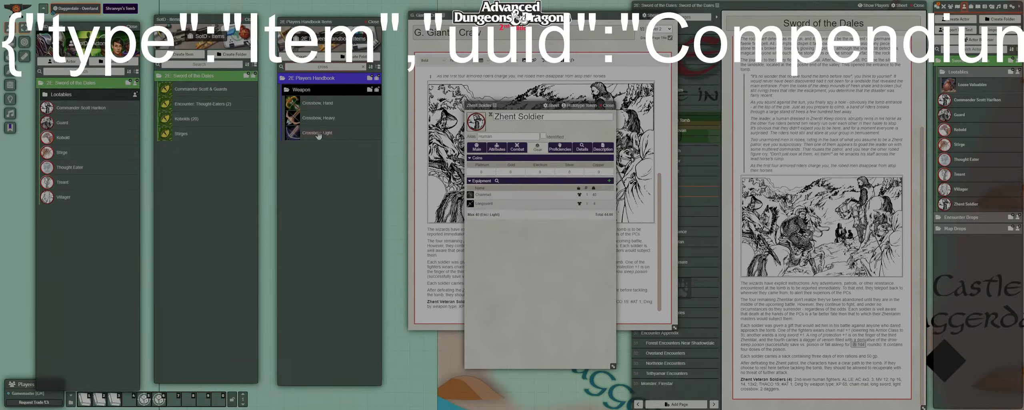
pyautogui.moveTo(319, 133); pyautogui.dragTo(539, 240)
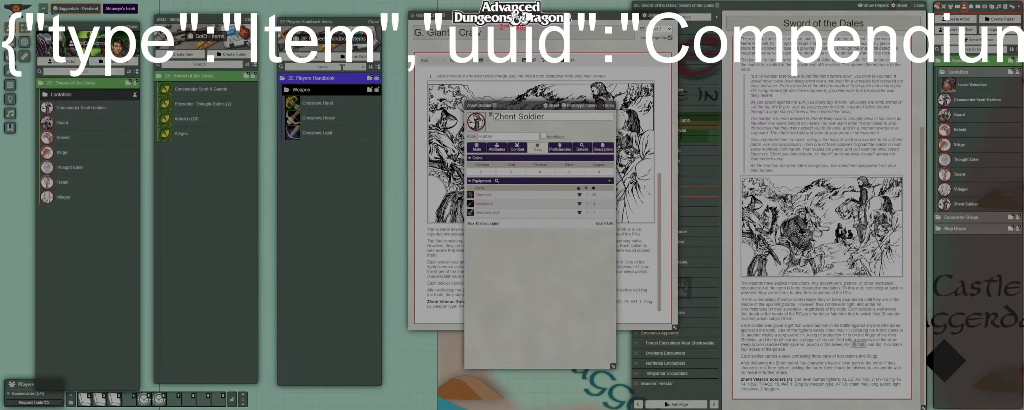
# Add light quarrels from the 2E Players Handbook items to the Zhent Soldier's gear, keeping them separate from the light crossbow.
pyautogui.doubleClick(342, 68)
pyautogui.write('qui')
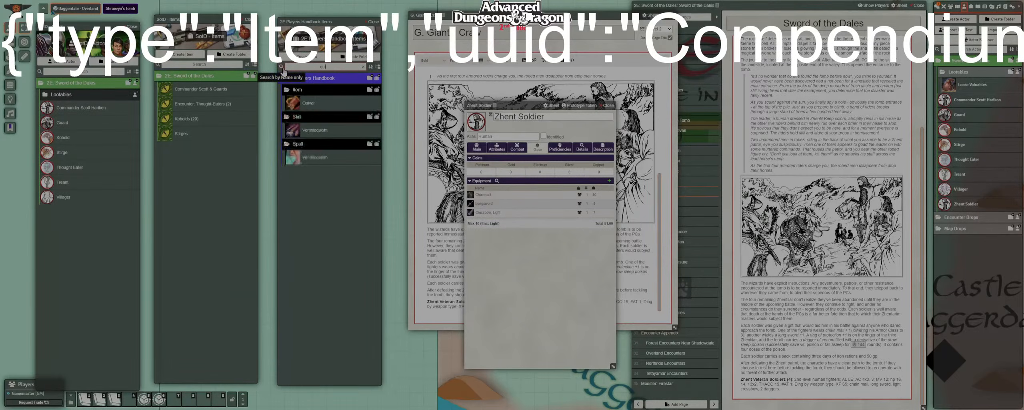
pyautogui.press('BackSpace')
pyautogui.press('BackSpace')
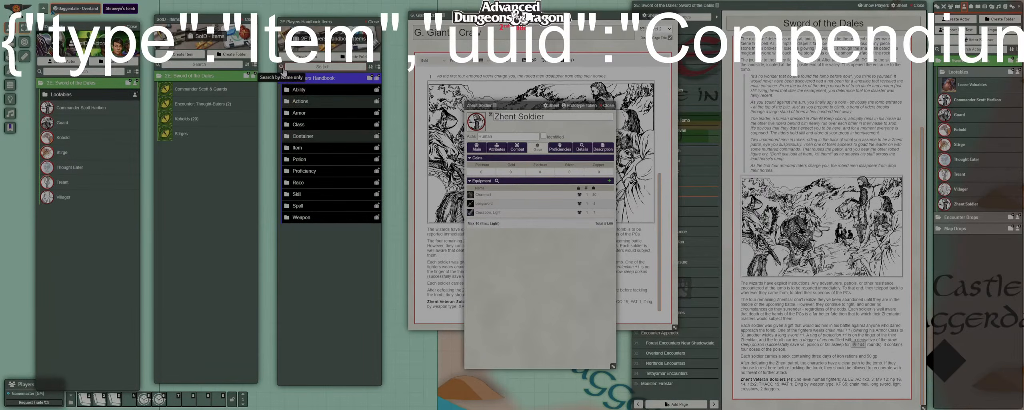
pyautogui.write('qu')
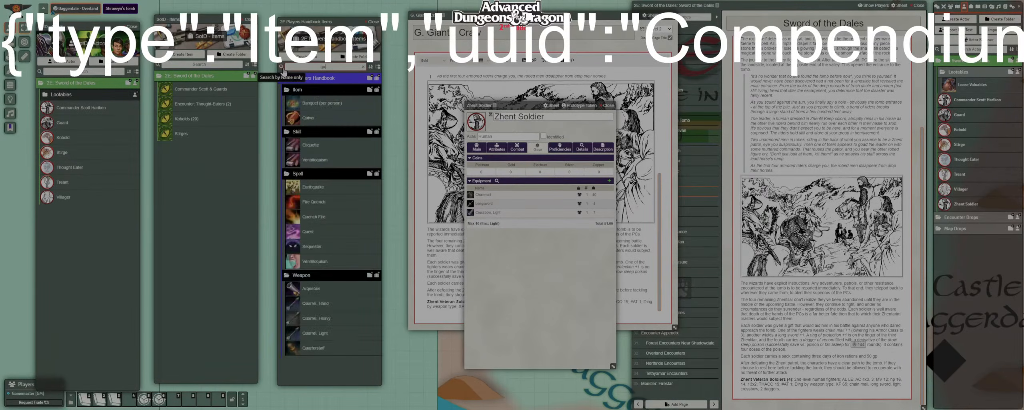
pyautogui.write('a')
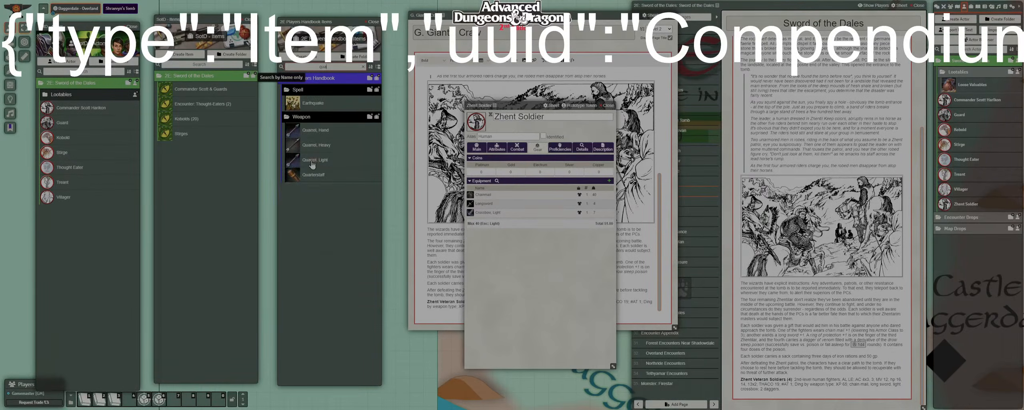
pyautogui.moveTo(312, 164); pyautogui.dragTo(533, 243)
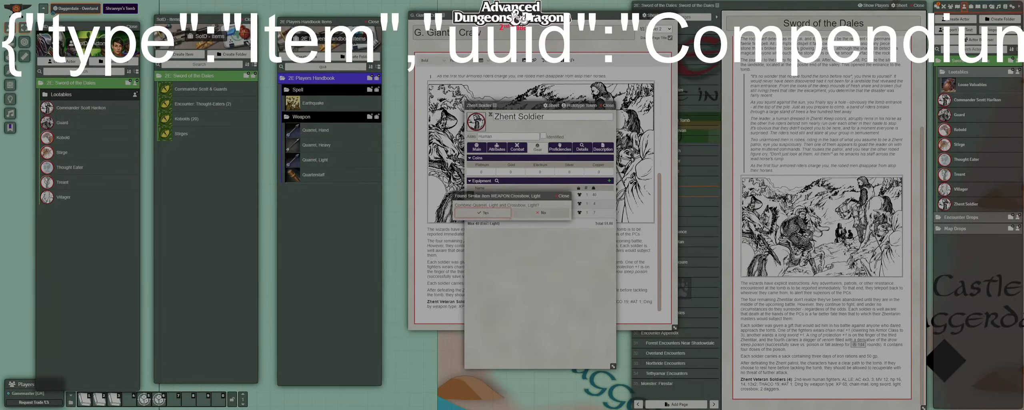
pyautogui.moveTo(508, 196); pyautogui.dragTo(450, 266)
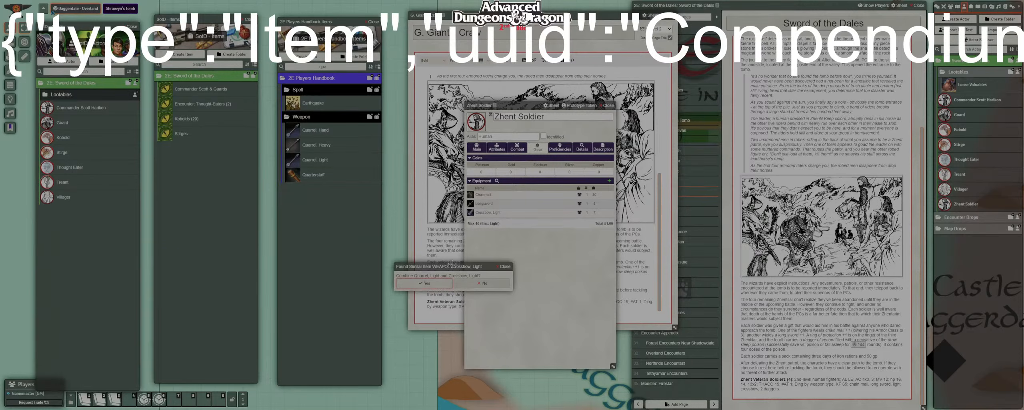
pyautogui.moveTo(446, 266); pyautogui.dragTo(426, 250)
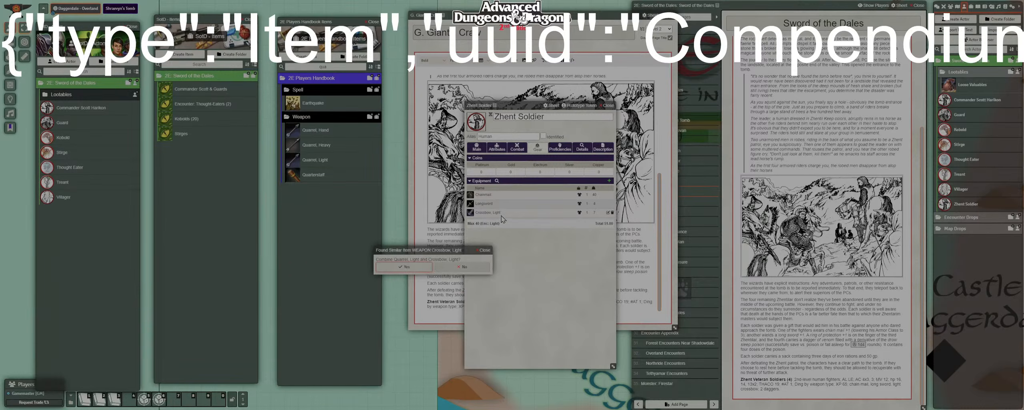
pyautogui.click(456, 267)
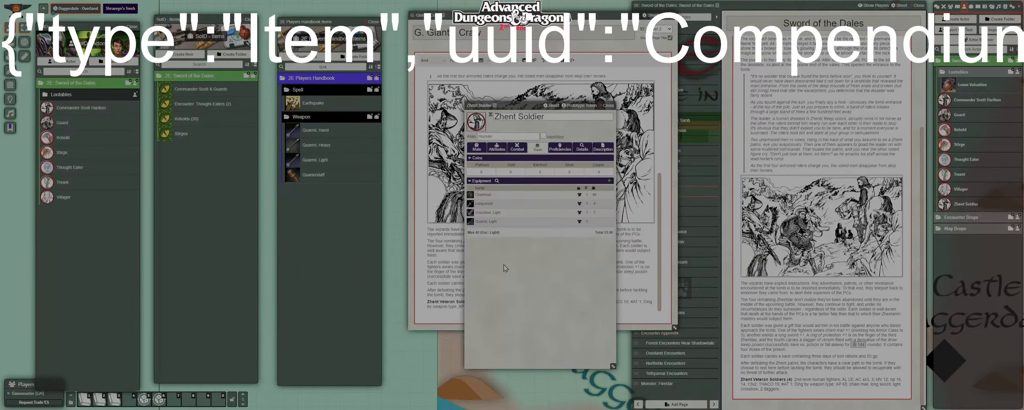
# Review the item details of the light quarrels in the Zhent Soldier's equipment.
pyautogui.moveTo(608, 222)
pyautogui.click(607, 221)
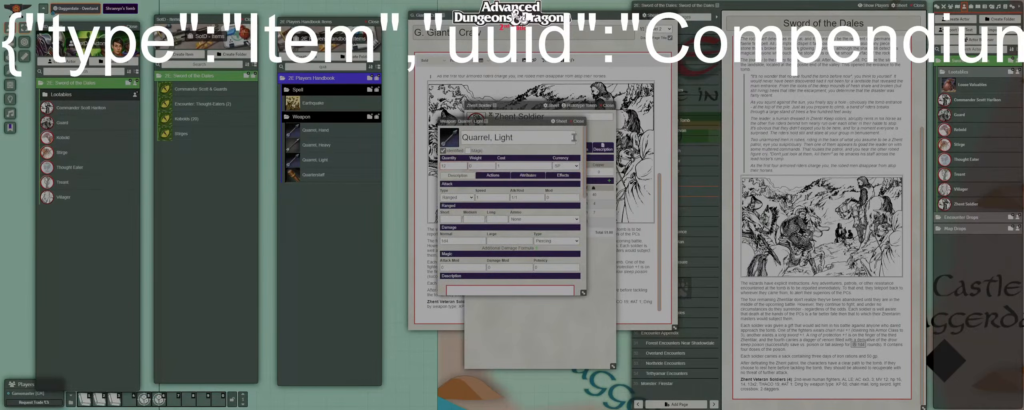
pyautogui.click(579, 122)
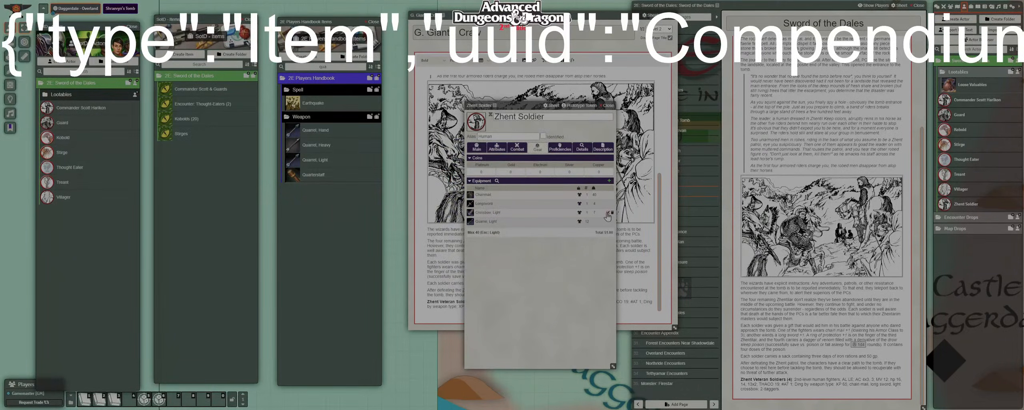
# Review the light crossbow's item details and the Zhent Soldier's combat and main statistics.
pyautogui.click(607, 214)
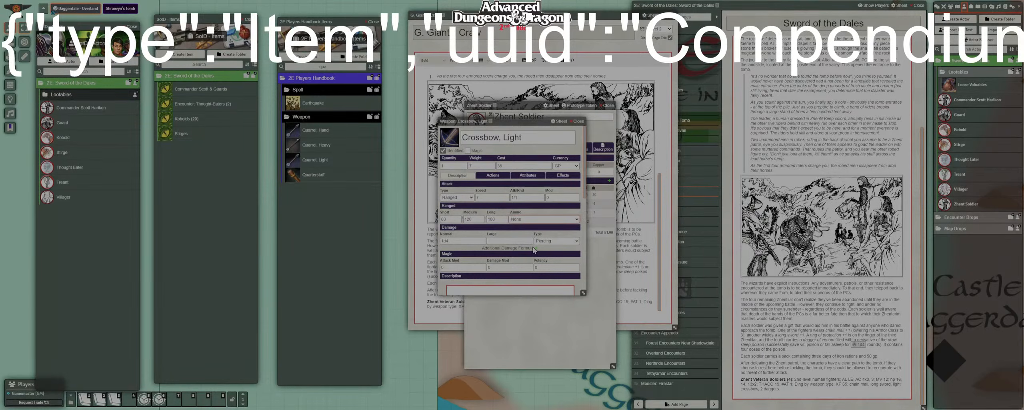
pyautogui.click(578, 121)
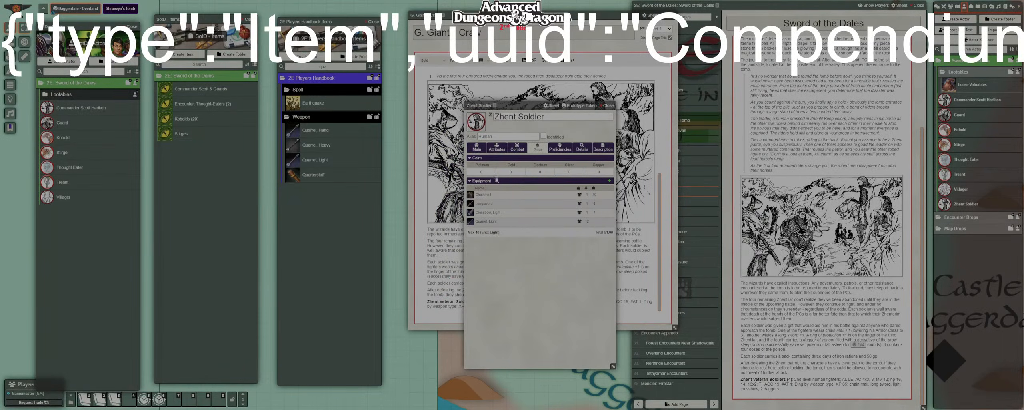
pyautogui.click(497, 147)
pyautogui.click(518, 147)
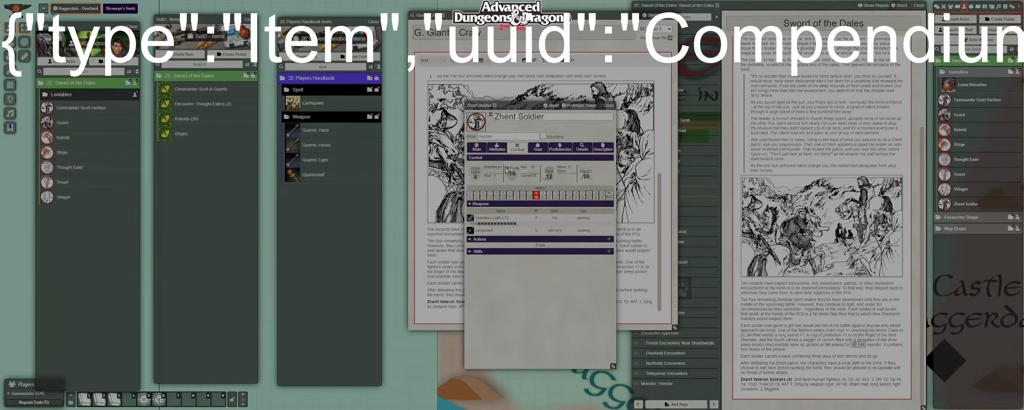
pyautogui.click(475, 148)
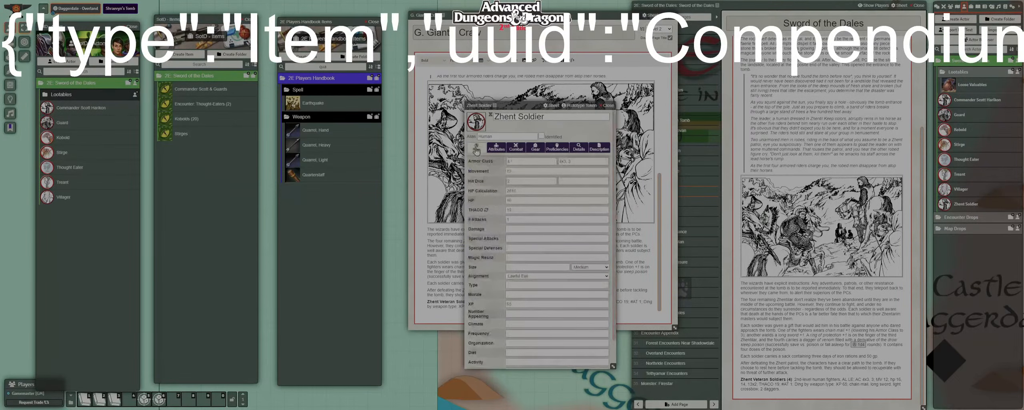
# Add Rations, Iron, 1 day from the 2E Players Handbook items to the Zhent Soldier's gear with a quantity of 3.
pyautogui.click(529, 152)
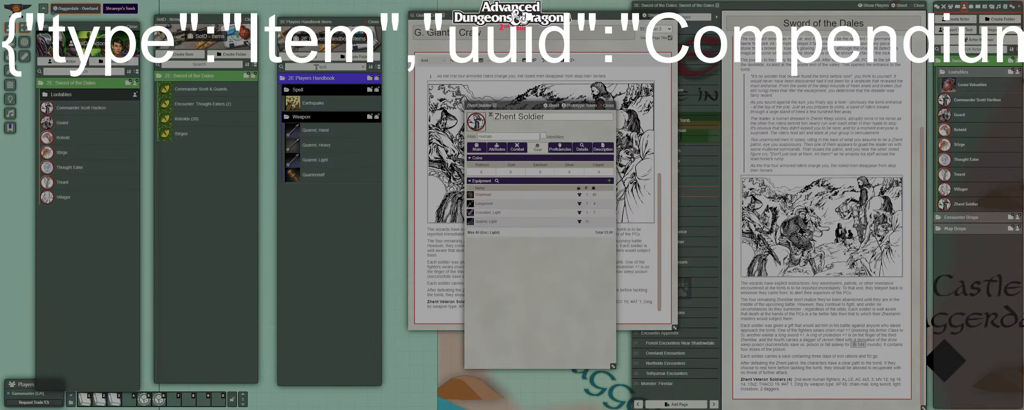
pyautogui.moveTo(316, 68); pyautogui.dragTo(286, 70)
pyautogui.write('iron')
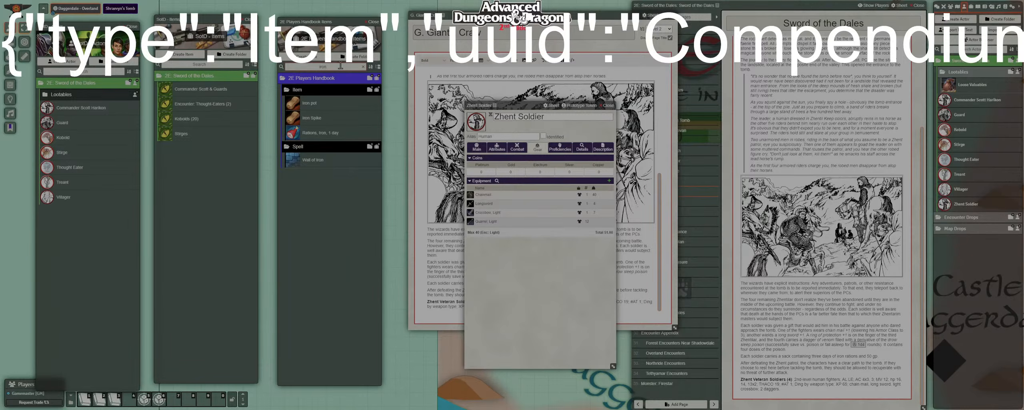
pyautogui.moveTo(319, 129); pyautogui.dragTo(539, 207)
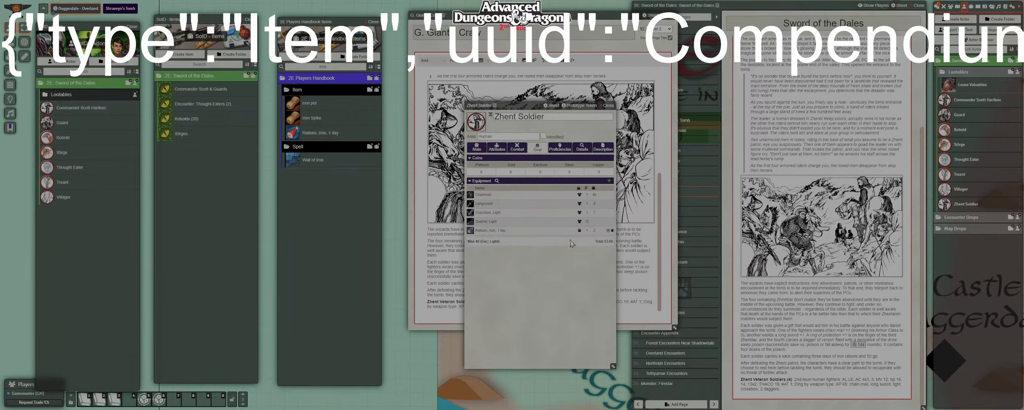
pyautogui.click(608, 232)
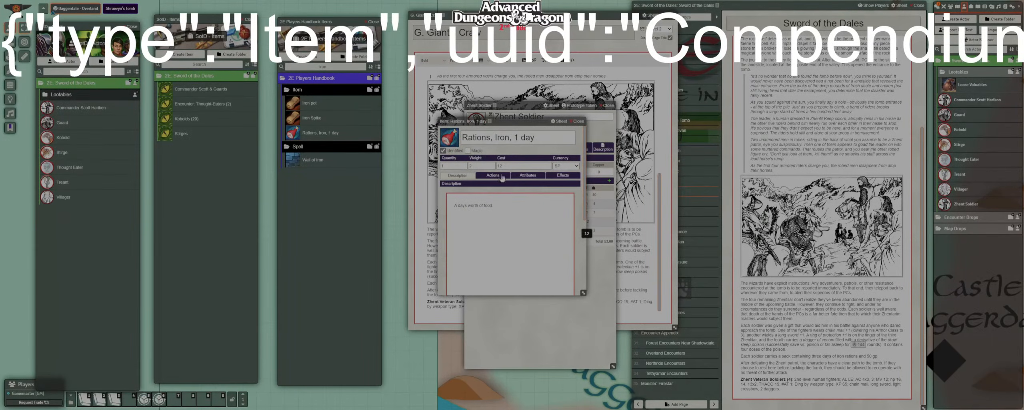
pyautogui.click(579, 121)
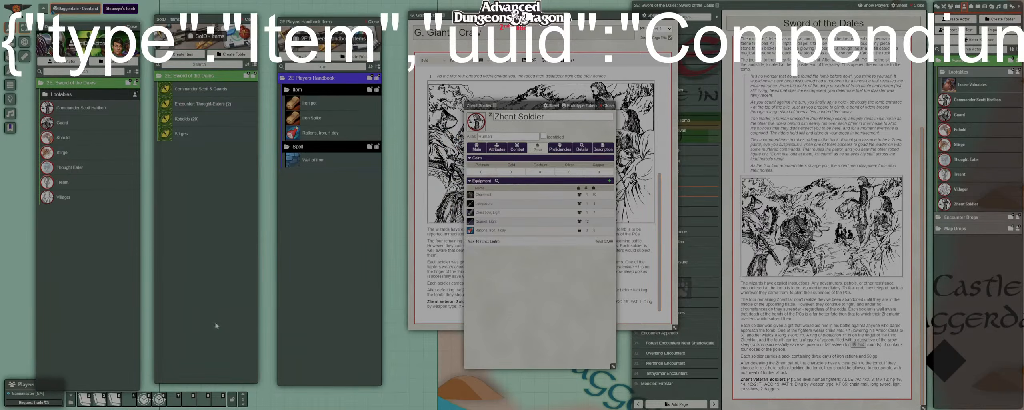
# Add Gold Coins from the 2E Dungeon Master Guide items to the Zhent Soldier's gear and set their quantity to 50.
pyautogui.click(114, 398)
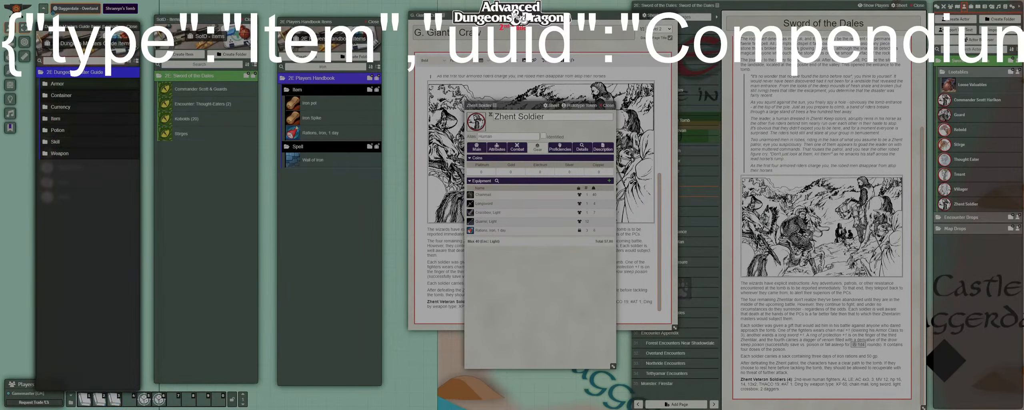
pyautogui.write('coin')
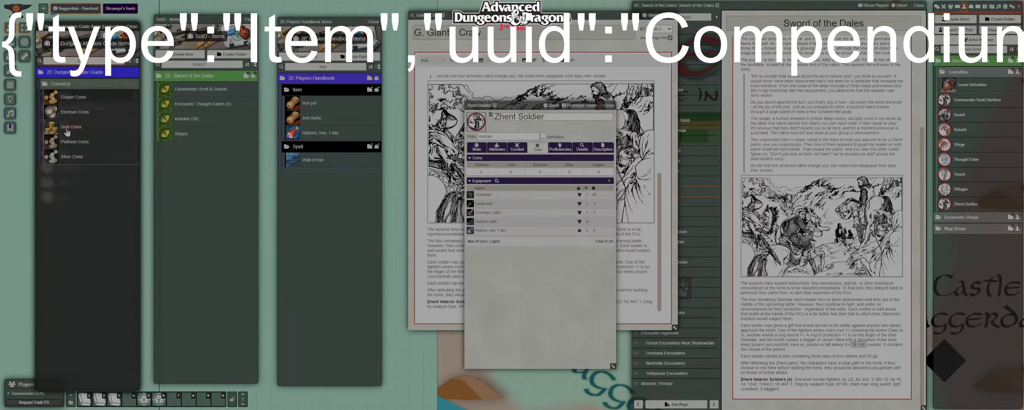
pyautogui.moveTo(66, 129); pyautogui.dragTo(535, 215)
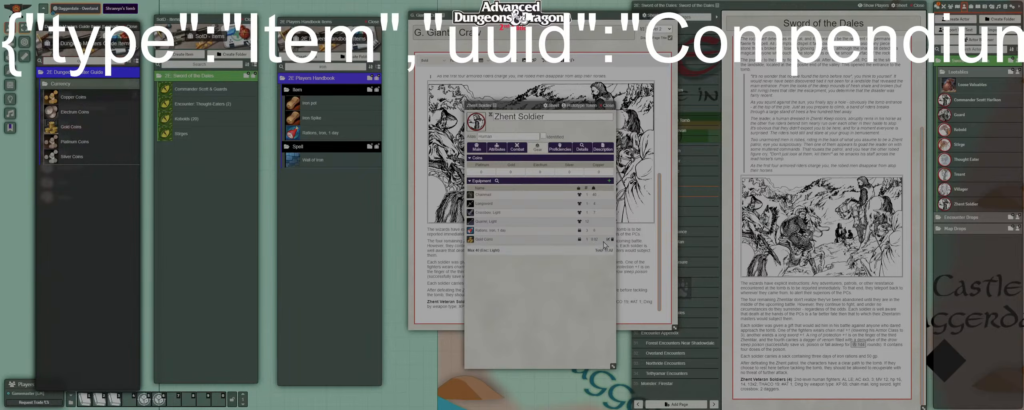
pyautogui.click(608, 239)
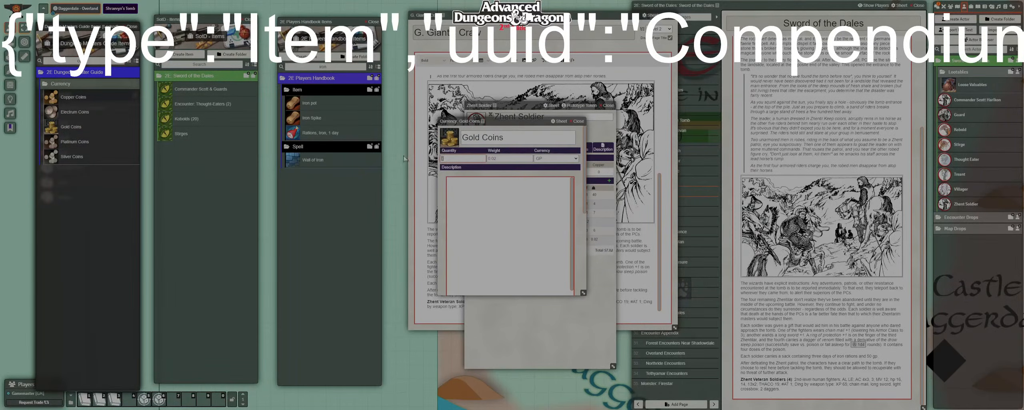
pyautogui.write('50')
pyautogui.press('Tab')
pyautogui.click(578, 124)
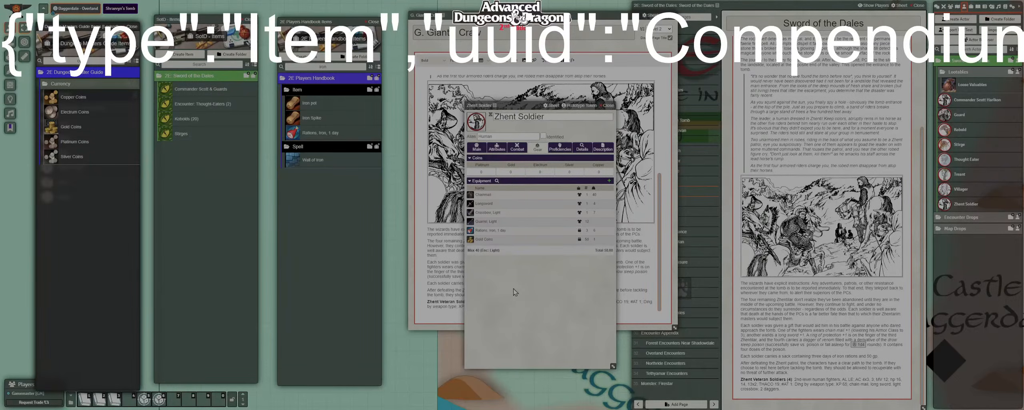
# Try a dice formula for the Zhent Soldier's platinum coins by placing a token on the map and checking its gear.
pyautogui.click(481, 172)
pyautogui.moveTo(529, 105); pyautogui.dragTo(513, 98)
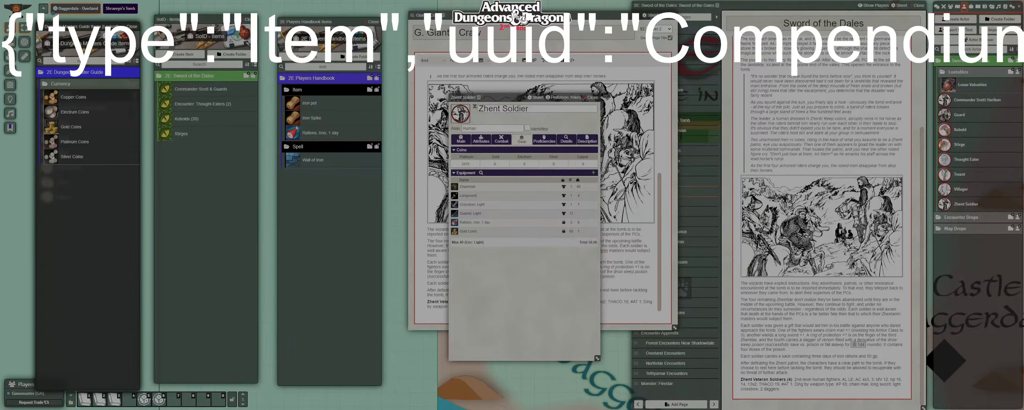
pyautogui.moveTo(958, 207); pyautogui.dragTo(401, 219)
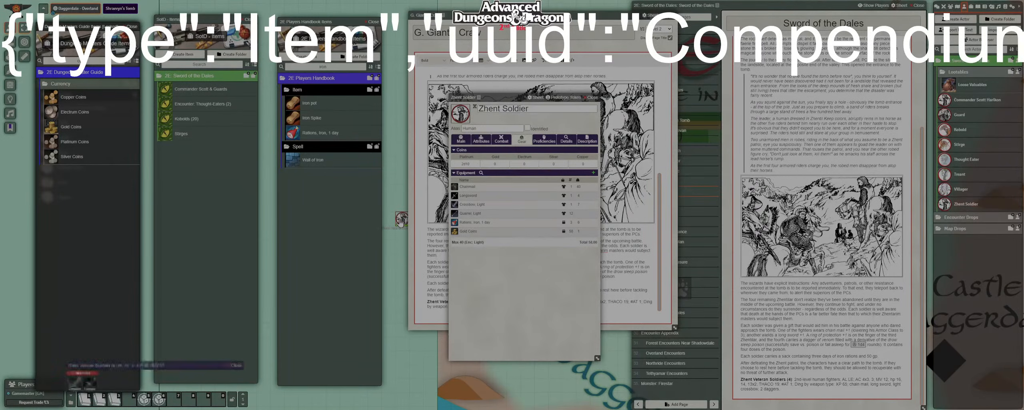
pyautogui.doubleClick(401, 219)
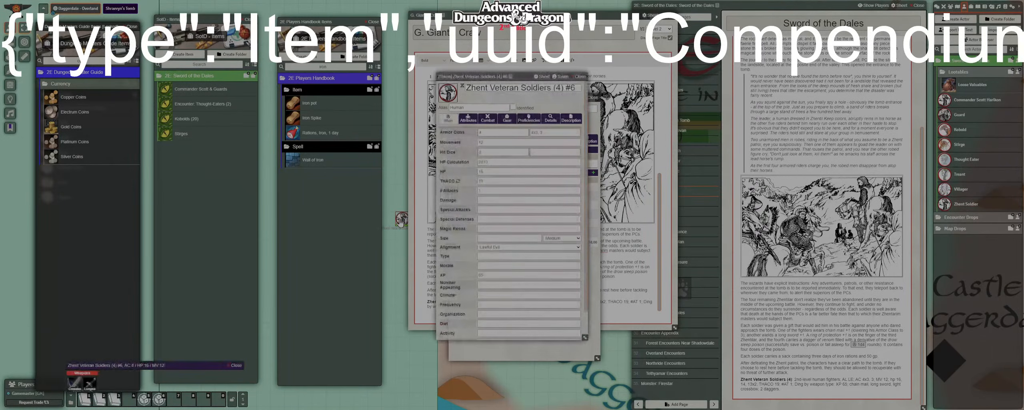
pyautogui.click(508, 124)
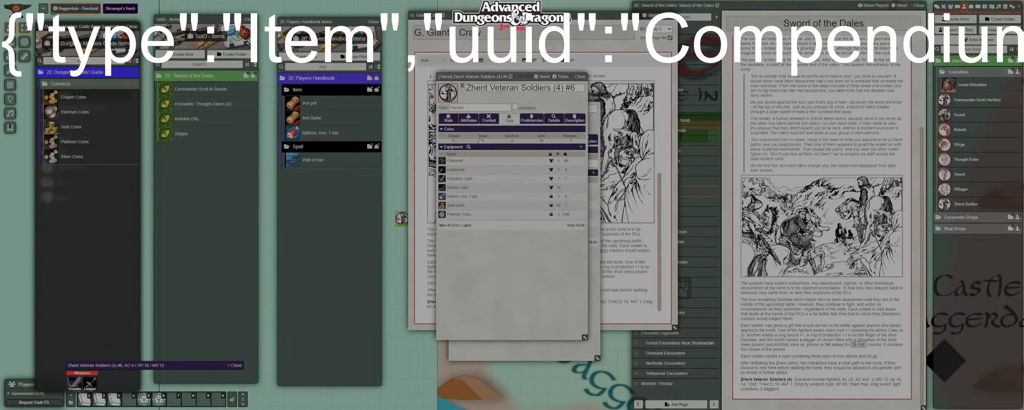
pyautogui.click(579, 76)
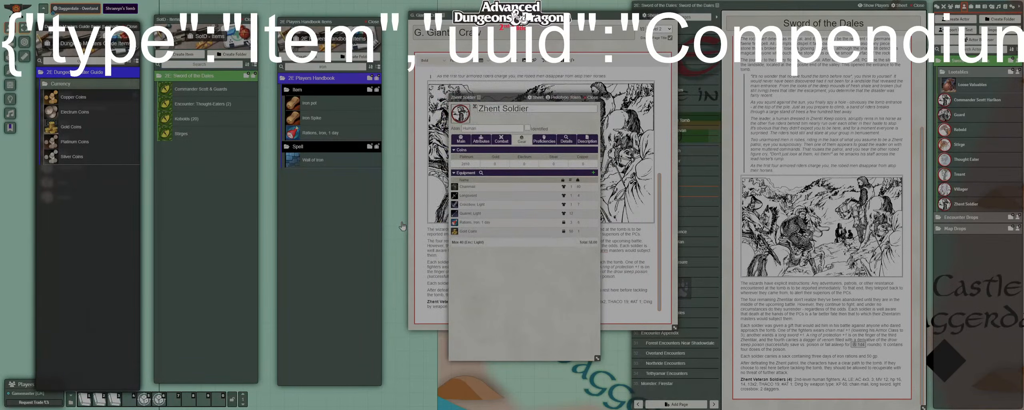
# Clear the platinum formula from the Zhent Soldier's coins and recheck the character sheet.
pyautogui.click(472, 163)
pyautogui.click(591, 98)
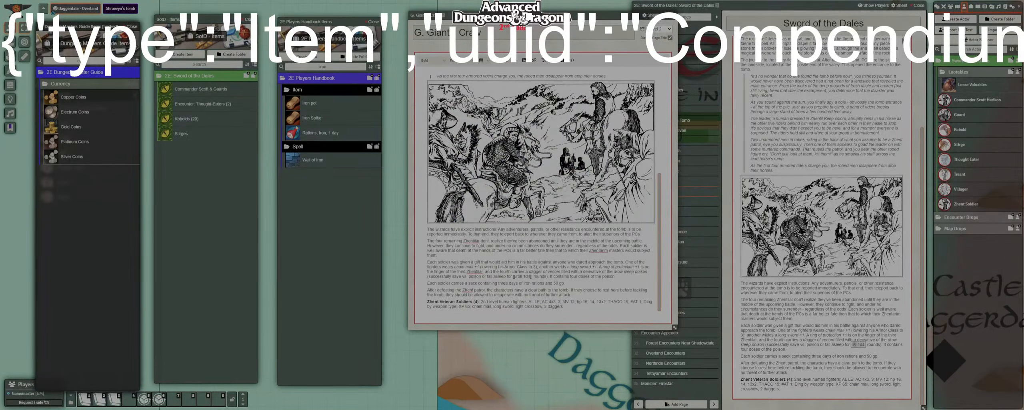
pyautogui.click(964, 209)
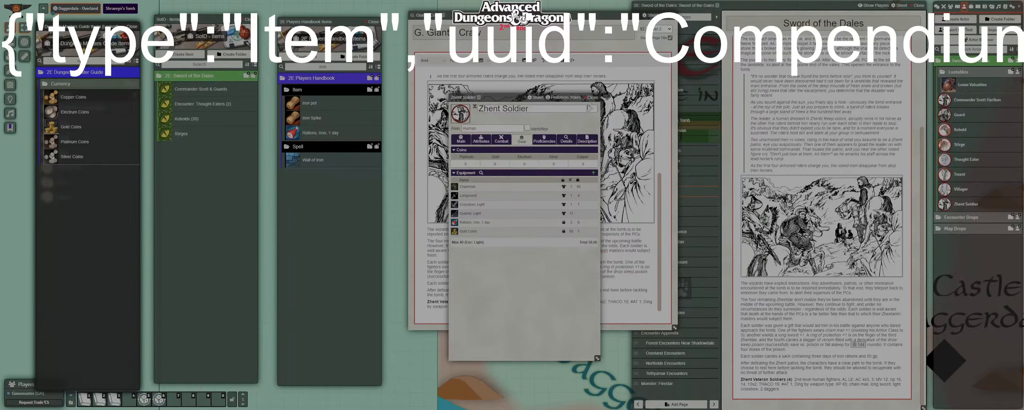
pyautogui.click(592, 97)
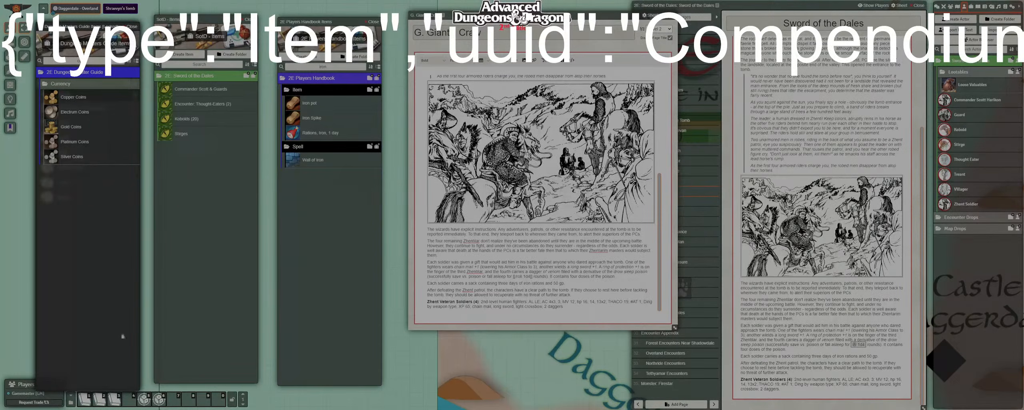
# Add the Zhent Soldier to the Sword of the Dales folder in the module's actor compendium.
pyautogui.doubleClick(78, 25)
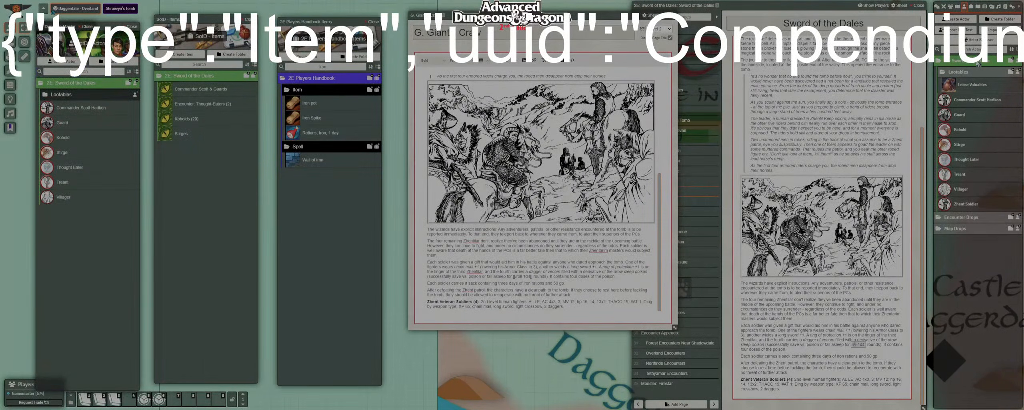
pyautogui.moveTo(966, 204); pyautogui.dragTo(76, 85)
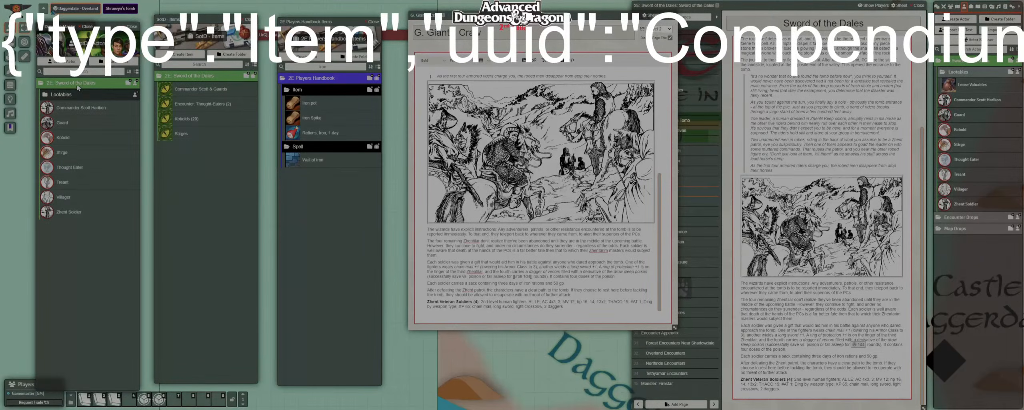
# Insert a link to the Zhent Soldier actor on a new line below the Zhent Veteran Soldiers stat line and save the page.
pyautogui.moveTo(56, 215)
pyautogui.mouseDown()
pyautogui.moveTo(313, 260)
pyautogui.moveTo(449, 309)
pyautogui.mouseUp()
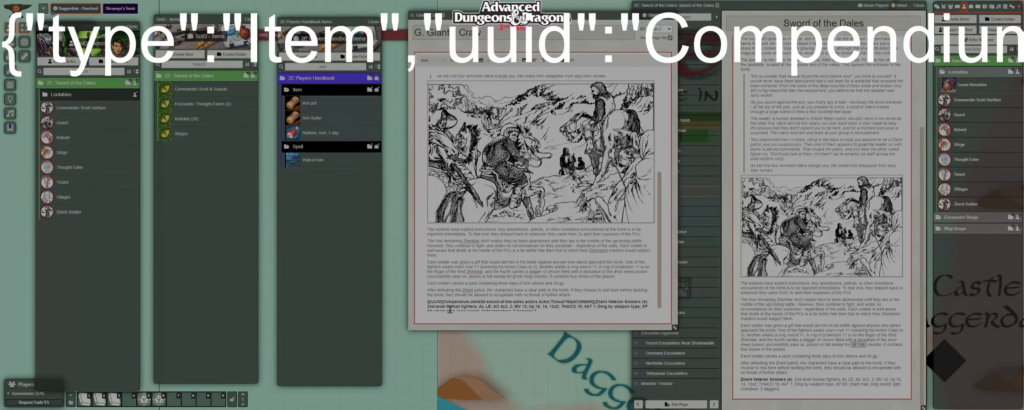
pyautogui.hotkey('ctrl', 'z')
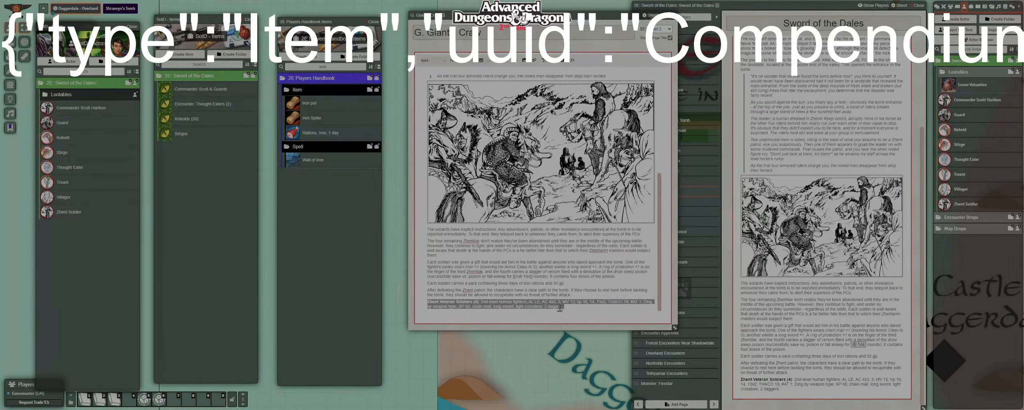
pyautogui.click(564, 306)
pyautogui.press('Return')
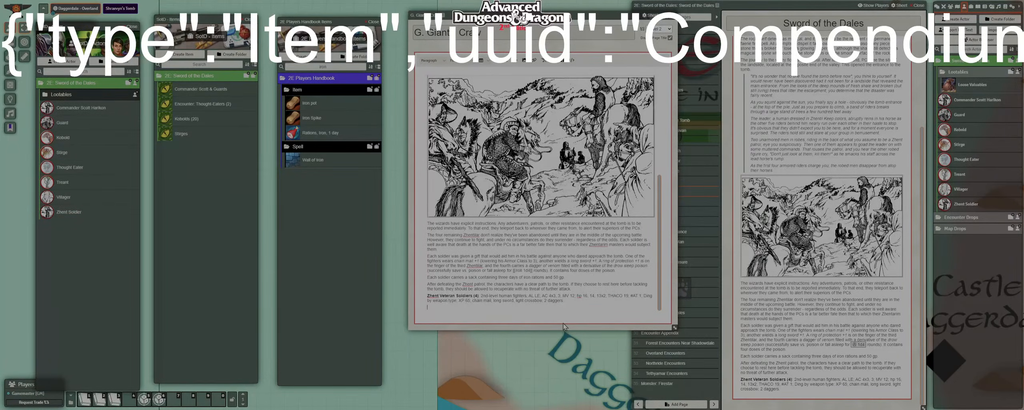
pyautogui.press('BackSpace')
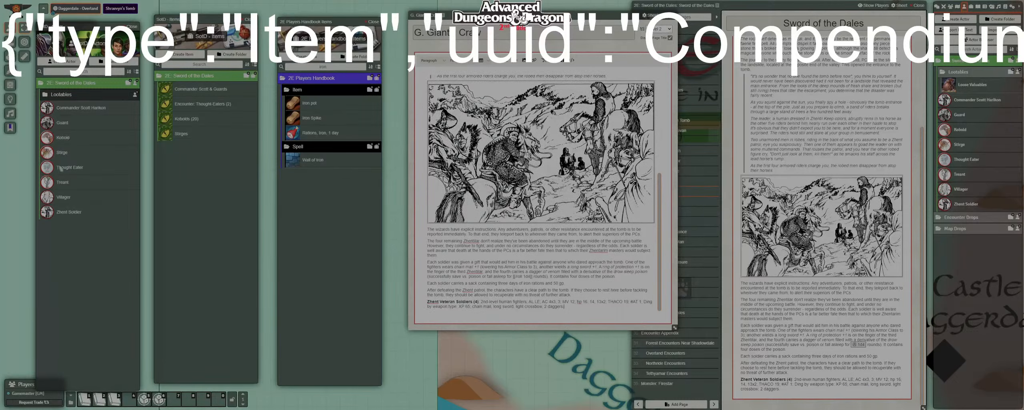
pyautogui.moveTo(64, 211); pyautogui.dragTo(454, 312)
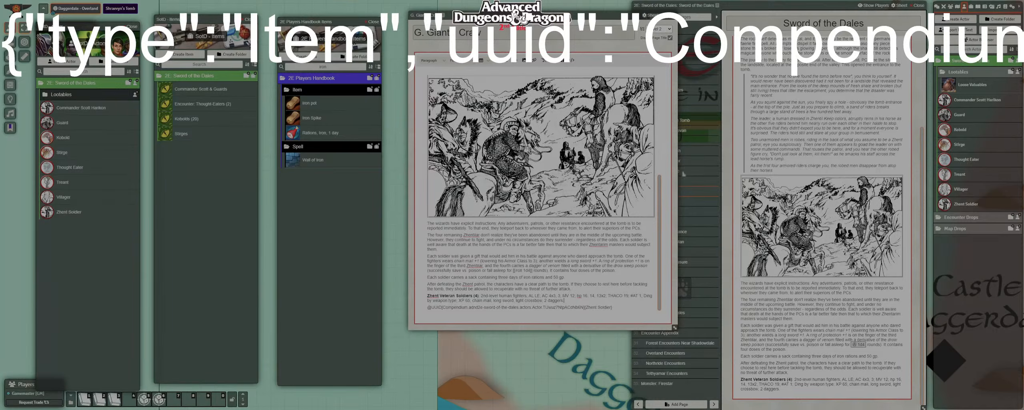
pyautogui.click(971, 7)
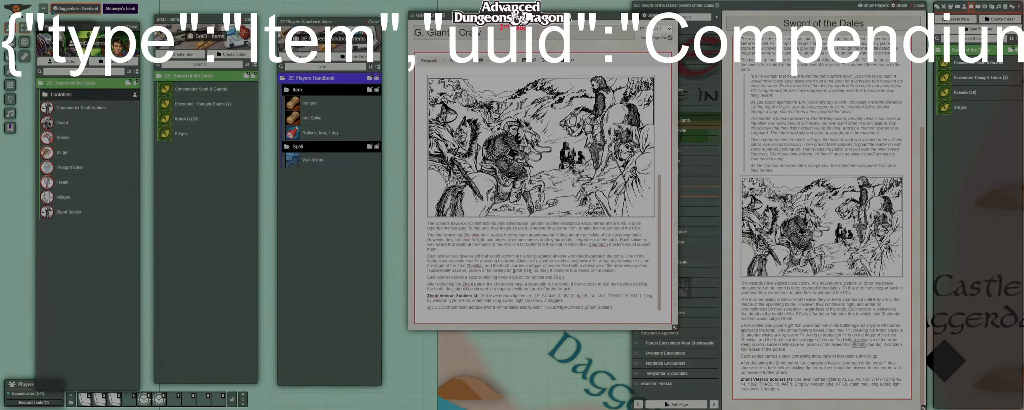
pyautogui.scroll(5, 576, 136)
pyautogui.scroll(-5, 575, 135)
pyautogui.click(556, 62)
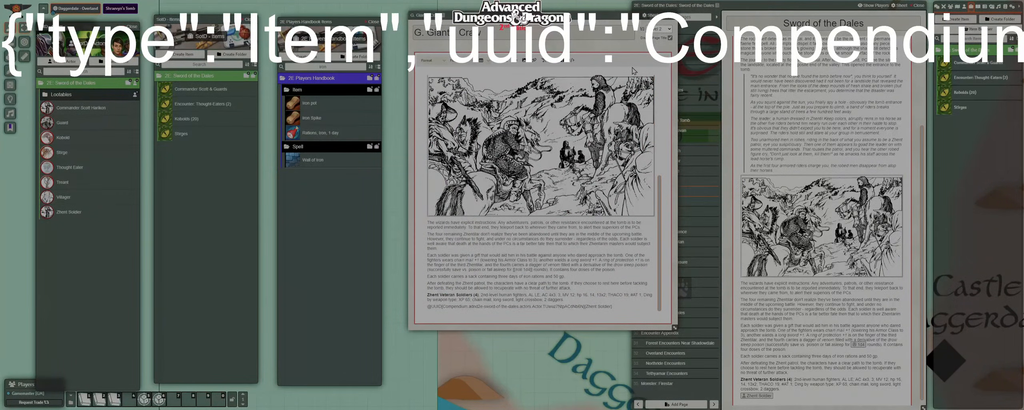
# Place a Loose Valuables token on the map just east of the monument marker and hide it from the players.
pyautogui.click(973, 20)
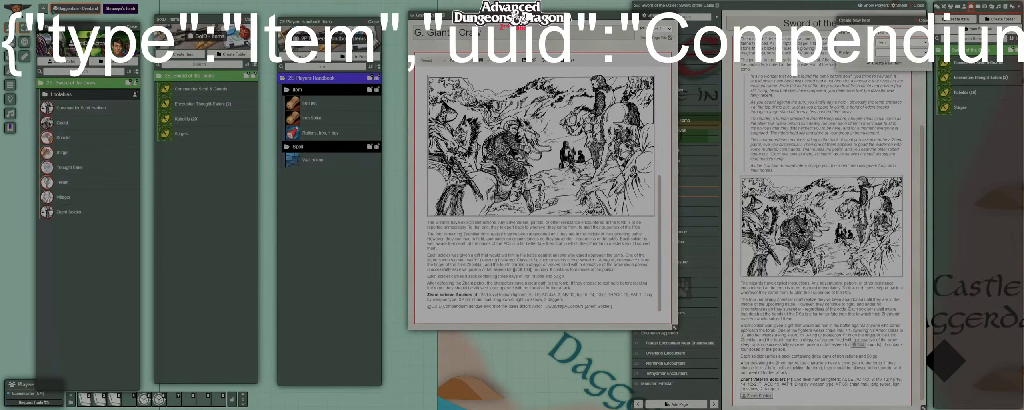
pyautogui.click(669, 20)
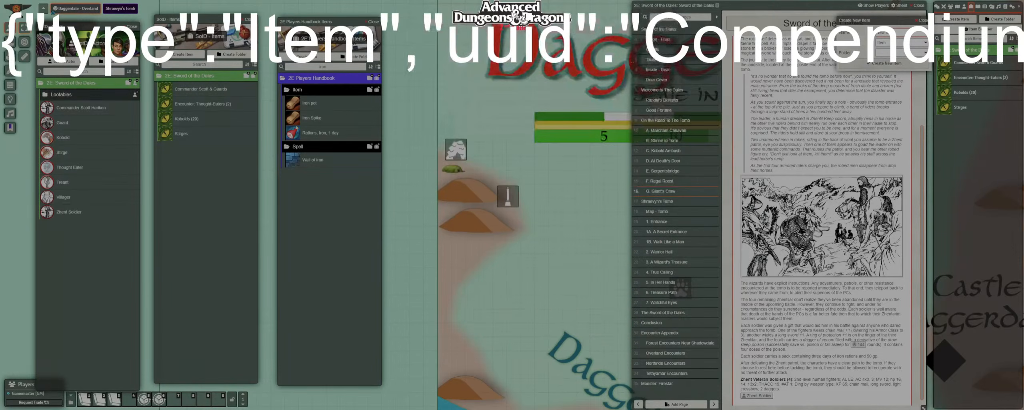
pyautogui.scroll(9, 536, 224)
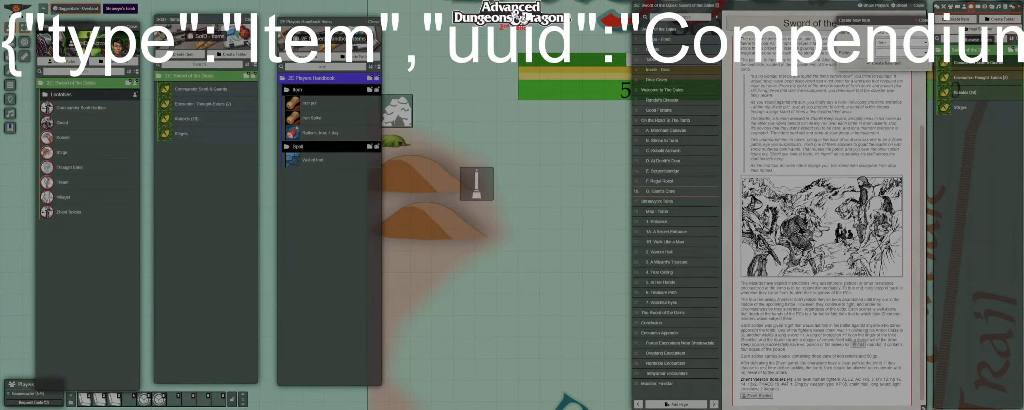
pyautogui.click(964, 6)
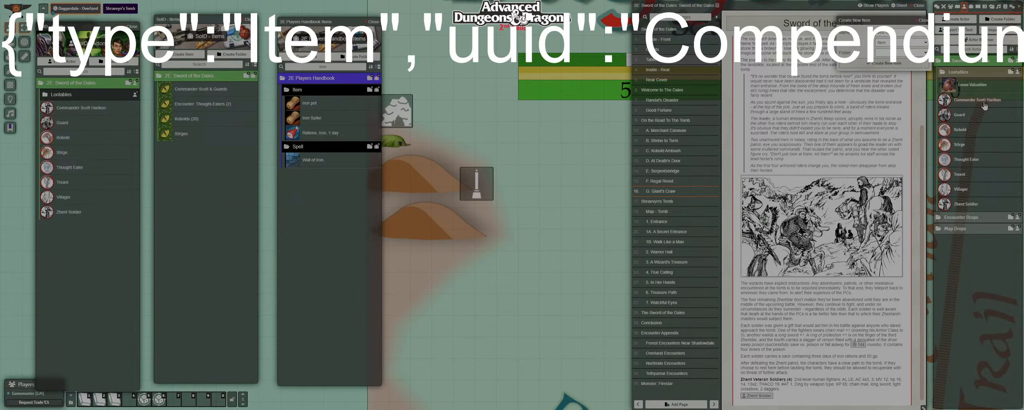
pyautogui.moveTo(975, 86); pyautogui.dragTo(530, 182)
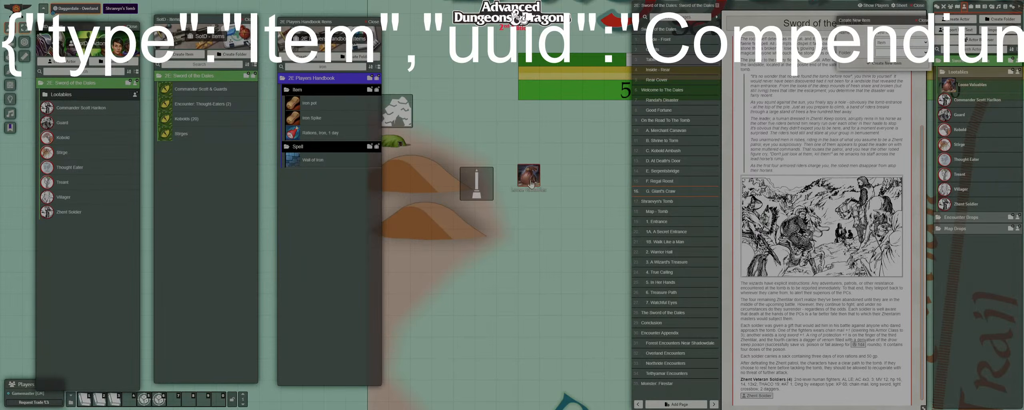
pyautogui.rightClick(529, 176)
pyautogui.click(547, 162)
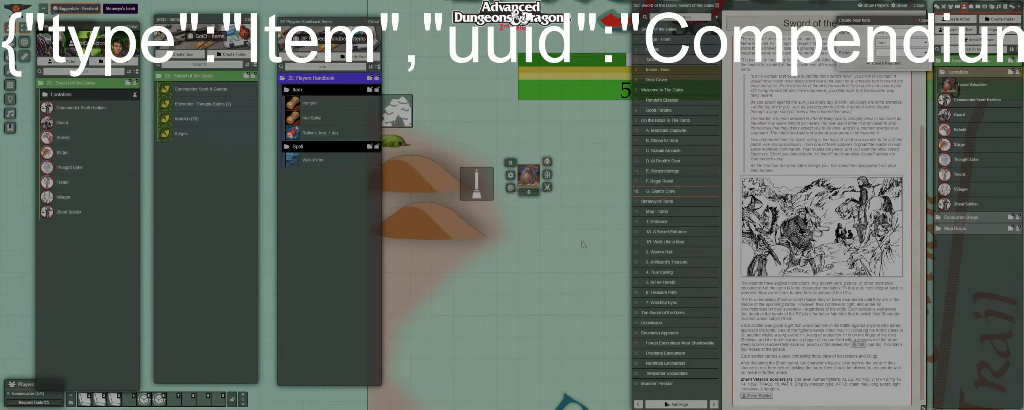
# Open the character sheet of the hidden Loose Valuables token on the map.
pyautogui.scroll(-5, 462, 216)
pyautogui.moveTo(462, 212); pyautogui.dragTo(637, 255)
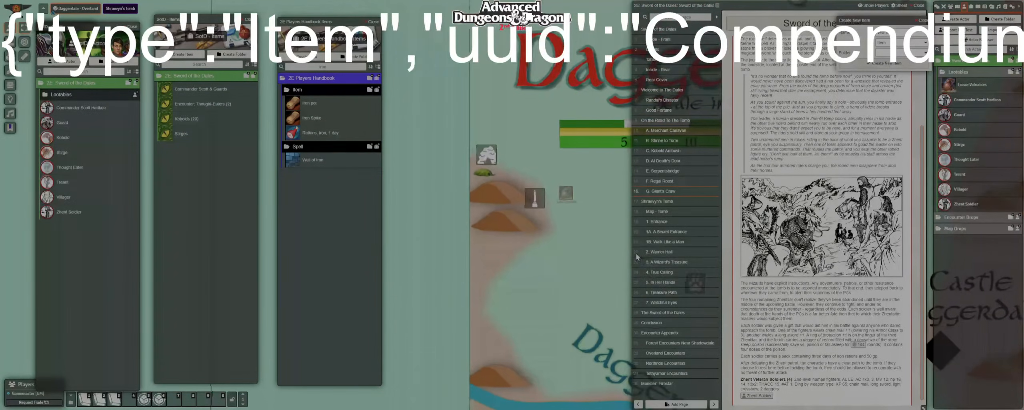
pyautogui.scroll(7, 568, 258)
pyautogui.scroll(4, 565, 262)
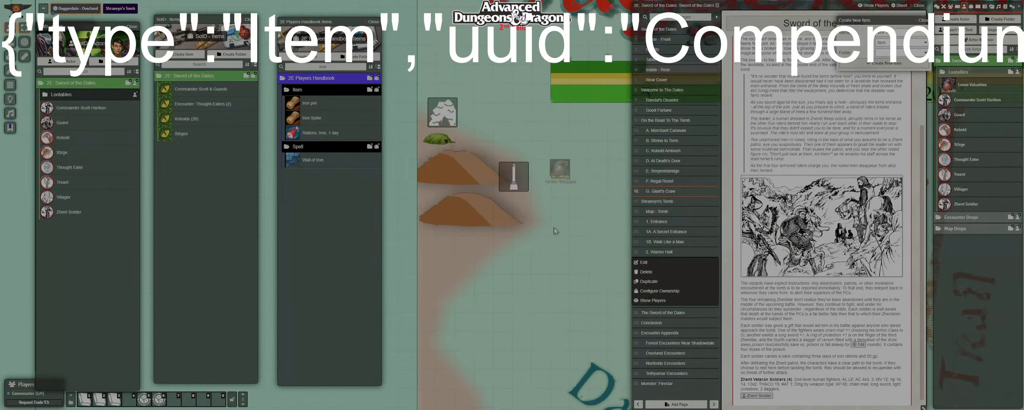
pyautogui.doubleClick(566, 165)
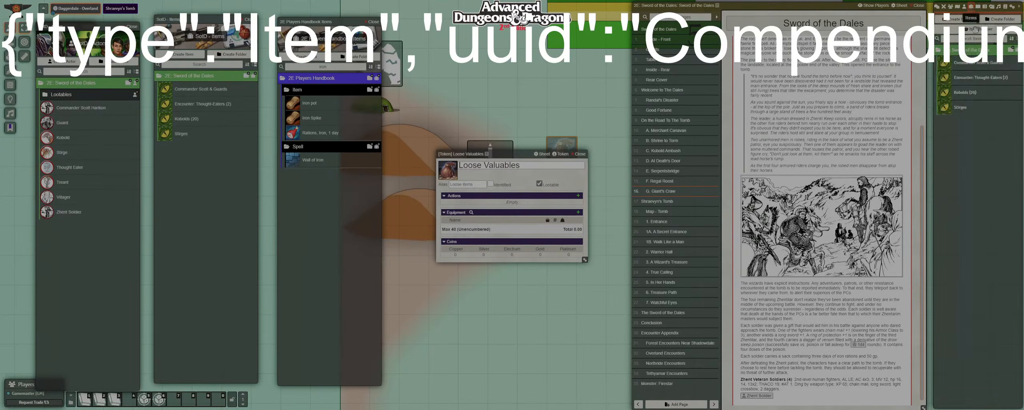
# Filter the item browser to longsword weapons from the 2E Dungeon Masters Guide and add a Longsword +1 to the Loose Valuables.
pyautogui.click(972, 6)
pyautogui.click(973, 29)
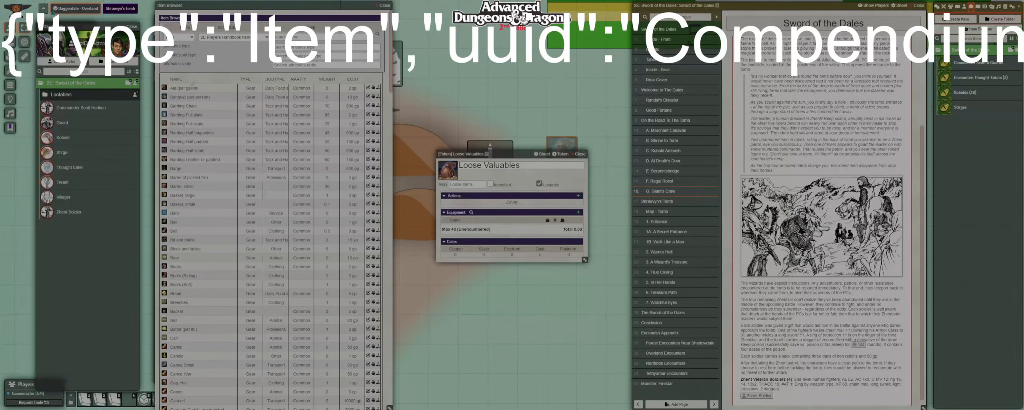
pyautogui.click(230, 39)
pyautogui.click(231, 66)
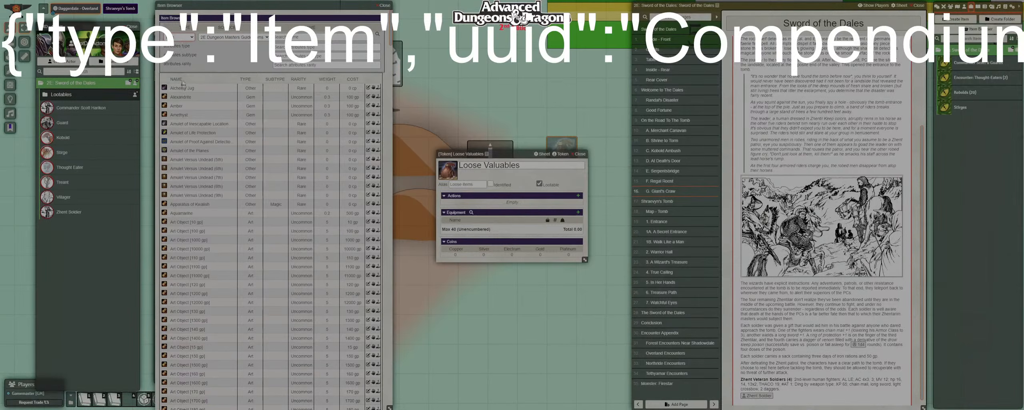
pyautogui.click(181, 136)
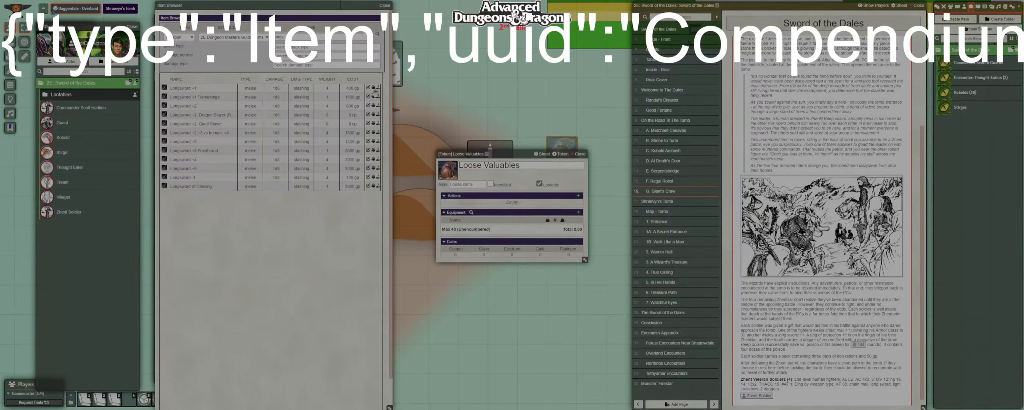
pyautogui.moveTo(372, 90); pyautogui.dragTo(502, 222)
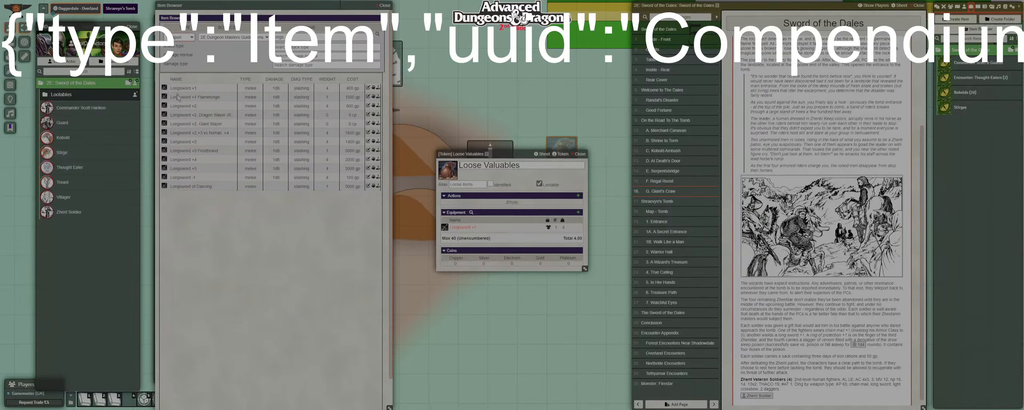
# Add a Chainmail +1 and a Ring of Protection +1 from the item browser's armor category to the Loose Valuables.
pyautogui.click(178, 73)
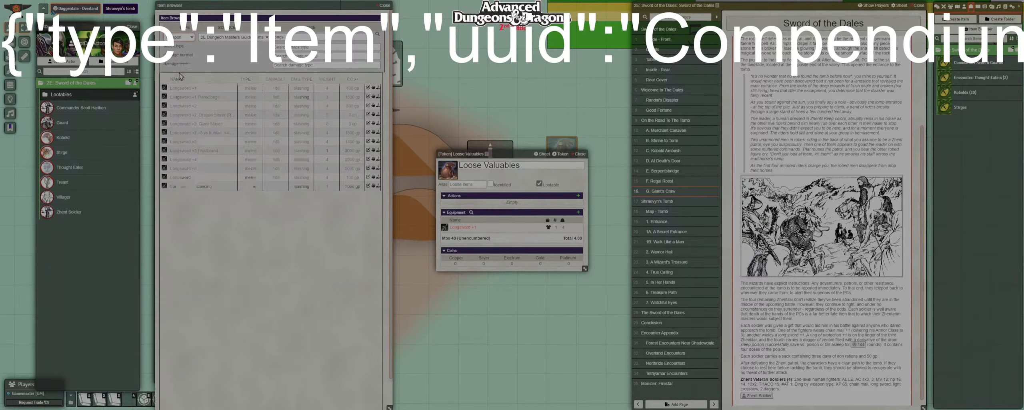
pyautogui.moveTo(294, 36); pyautogui.dragTo(261, 39)
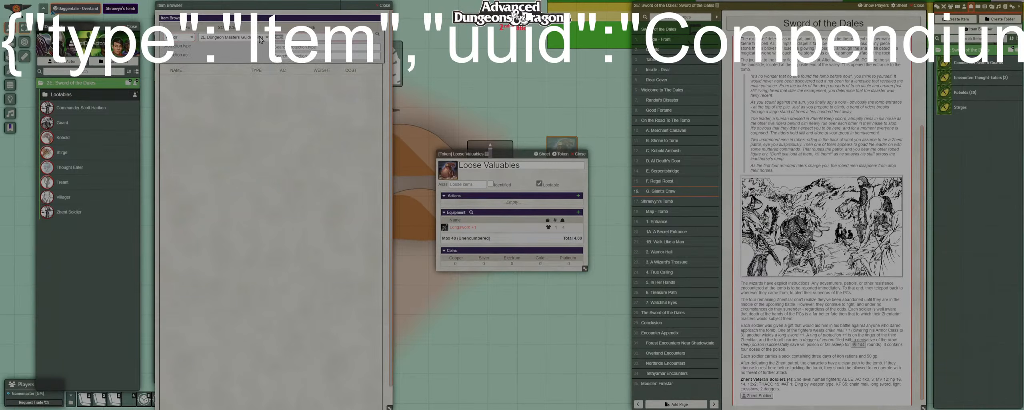
pyautogui.write('chain')
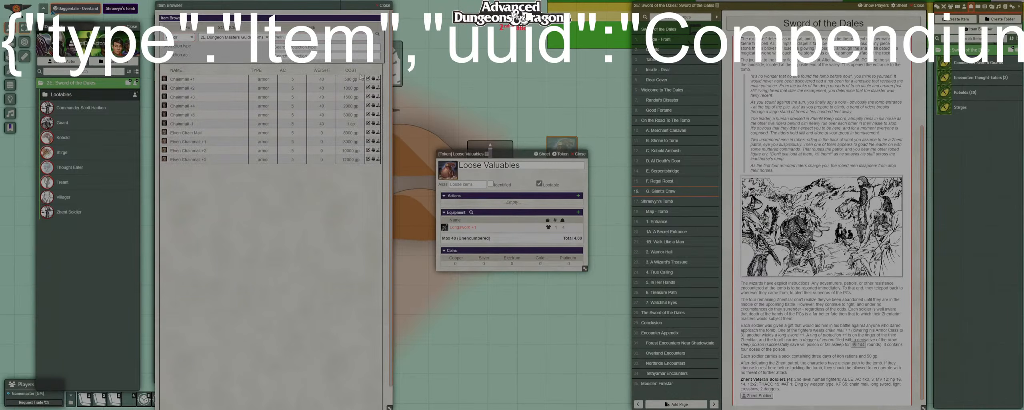
pyautogui.click(374, 79)
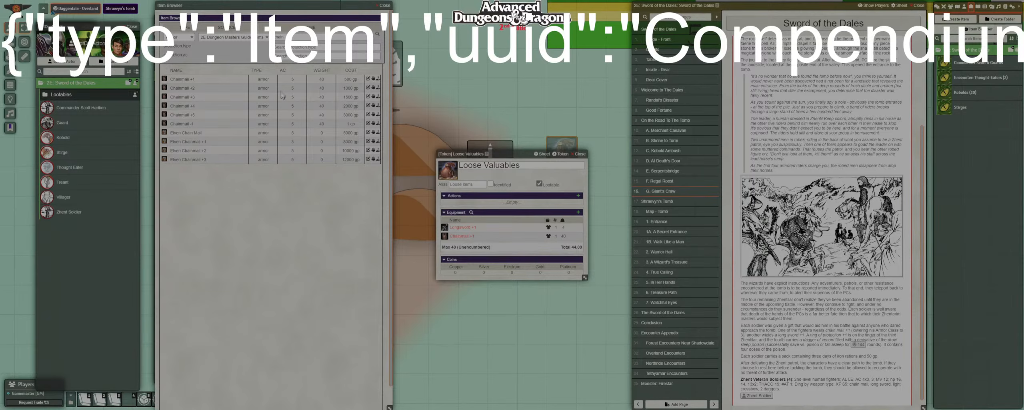
pyautogui.moveTo(289, 37); pyautogui.dragTo(267, 37)
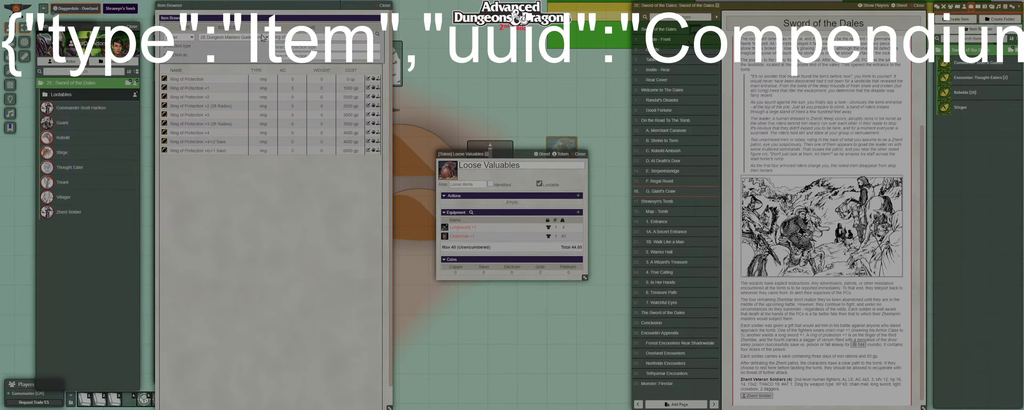
pyautogui.click(374, 87)
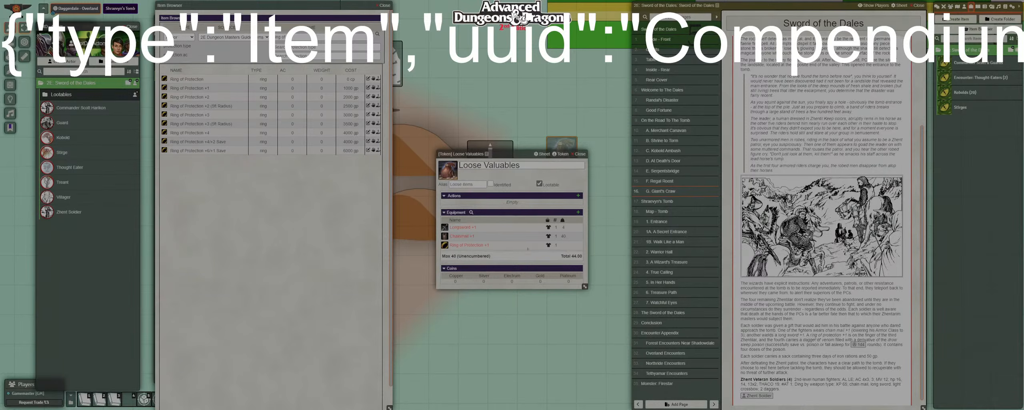
# Find the Dagger of Venom among the weapons in the item browser and add it to the Loose Valuables.
pyautogui.moveTo(293, 38); pyautogui.dragTo(267, 39)
pyautogui.press('BackSpace')
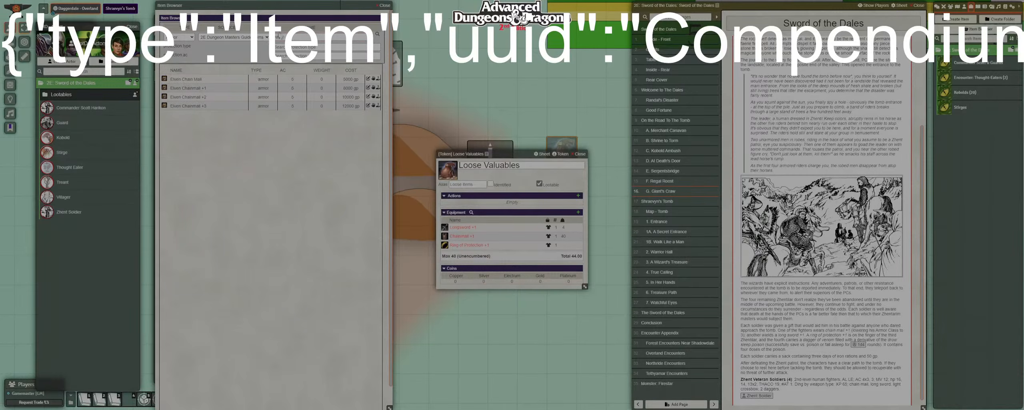
pyautogui.click(181, 136)
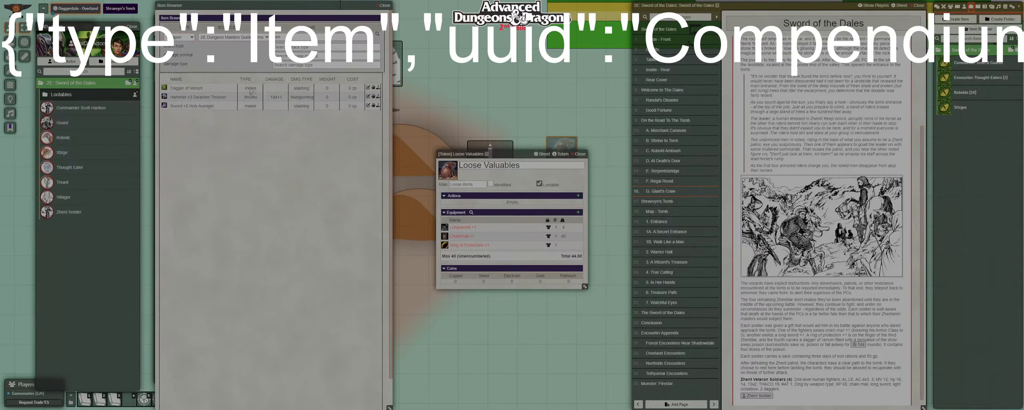
pyautogui.click(373, 88)
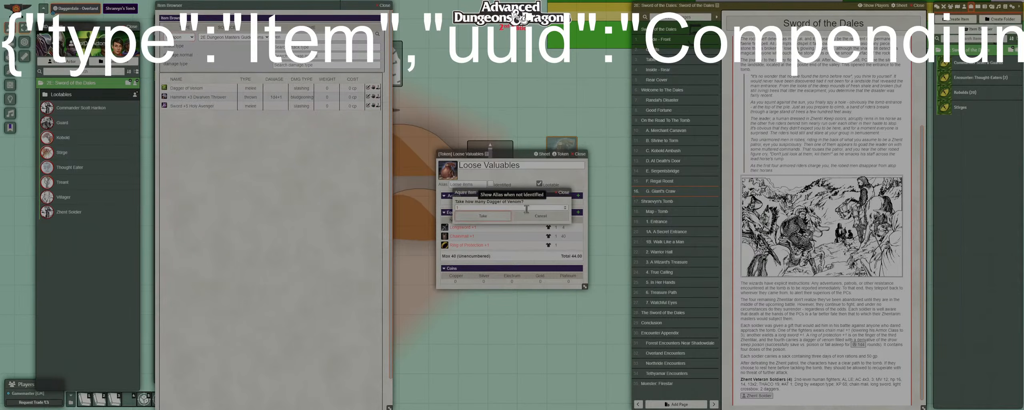
pyautogui.click(484, 218)
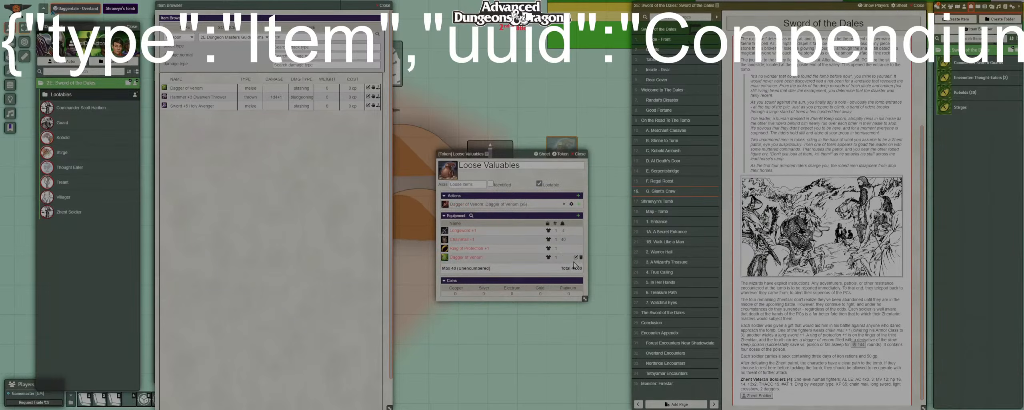
# Open the Dagger of Venom from the Loose Valuables equipment and expand the entries of its action group.
pyautogui.click(576, 257)
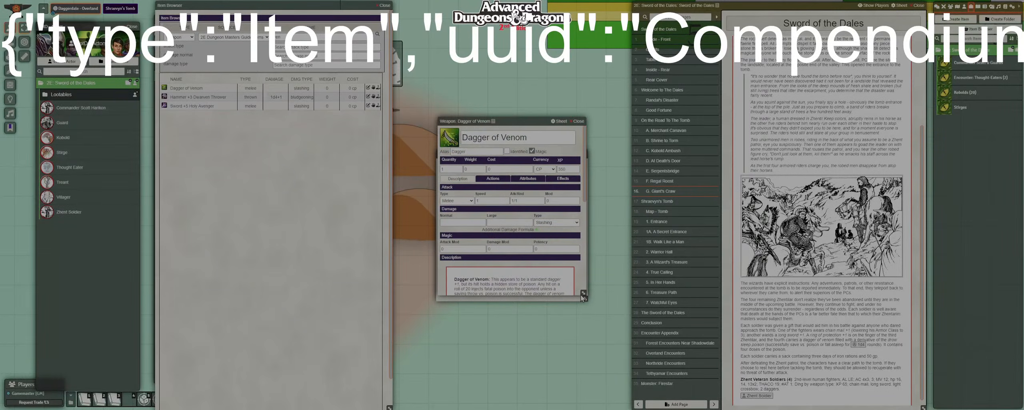
pyautogui.moveTo(577, 293); pyautogui.dragTo(607, 366)
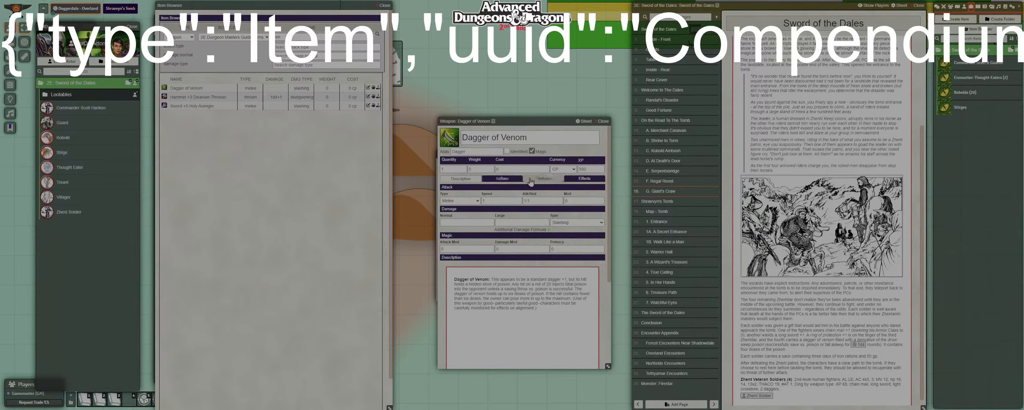
pyautogui.click(504, 181)
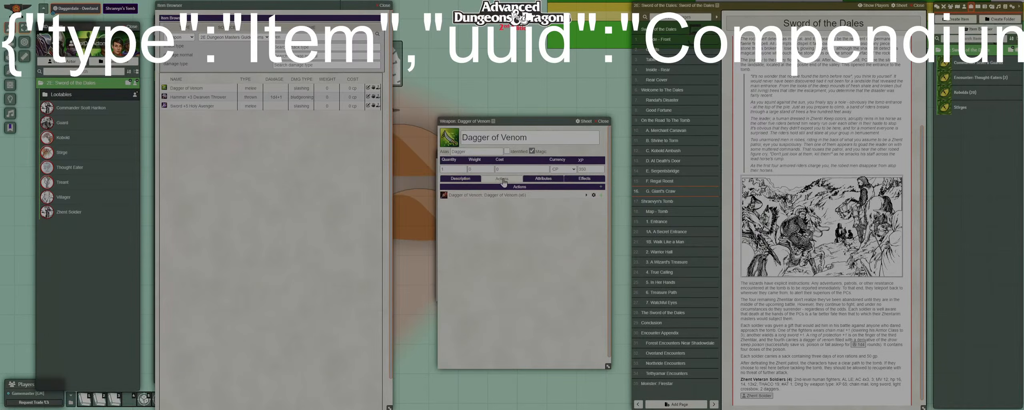
pyautogui.click(586, 195)
pyautogui.moveTo(597, 205)
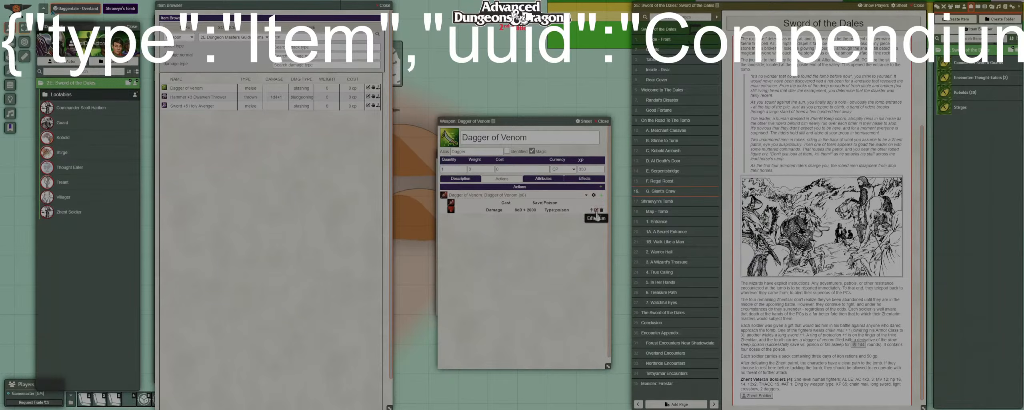
# Review the formula and description of the dagger's poison damage action.
pyautogui.click(596, 211)
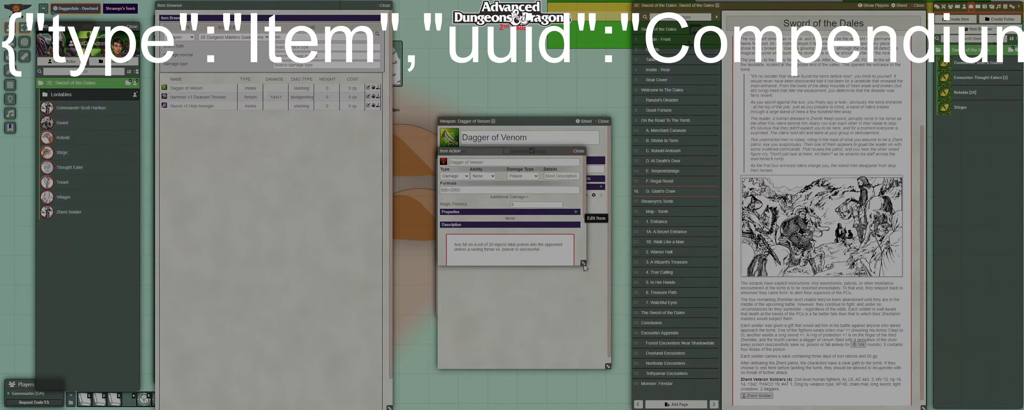
pyautogui.moveTo(593, 353); pyautogui.dragTo(601, 323)
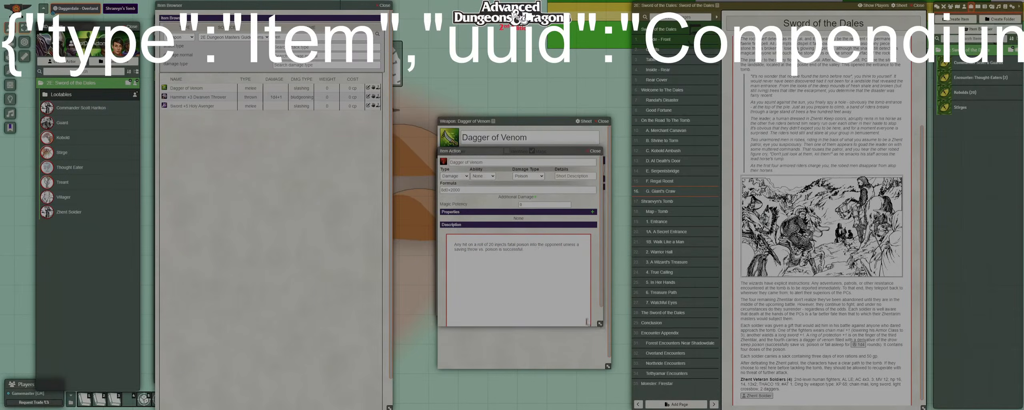
pyautogui.click(455, 190)
pyautogui.hotkey('ctrl', 'a')
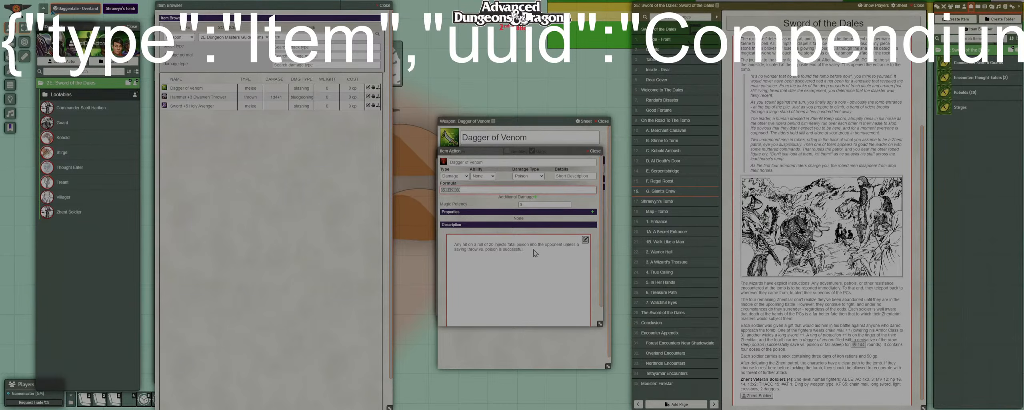
pyautogui.click(594, 152)
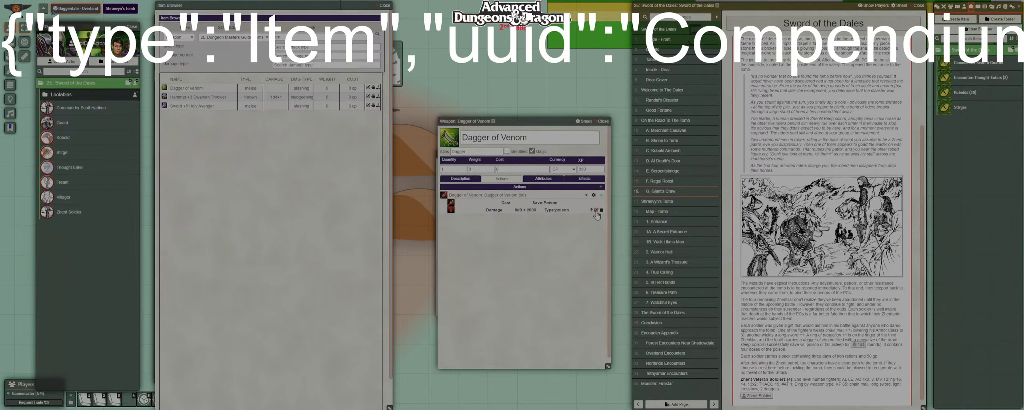
# Change the dagger's damage action to the Effect type with the details "Sleep Poison" and a duration formula of 1d4.
pyautogui.click(596, 210)
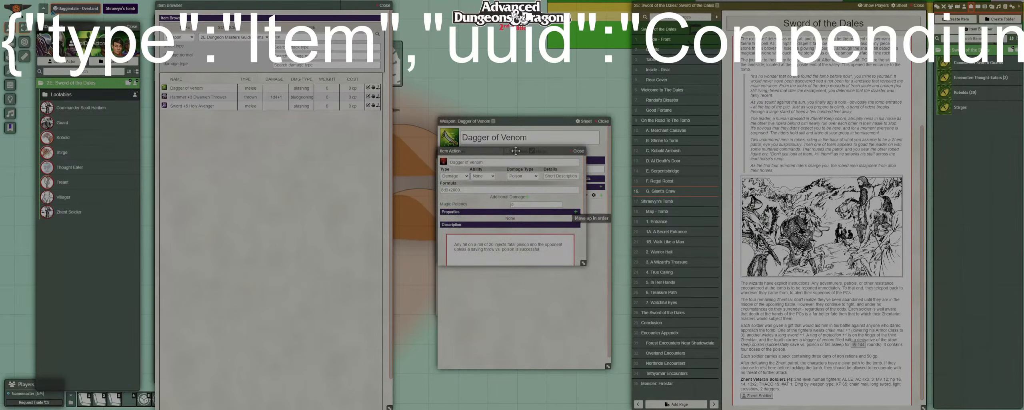
pyautogui.moveTo(515, 154); pyautogui.dragTo(520, 196)
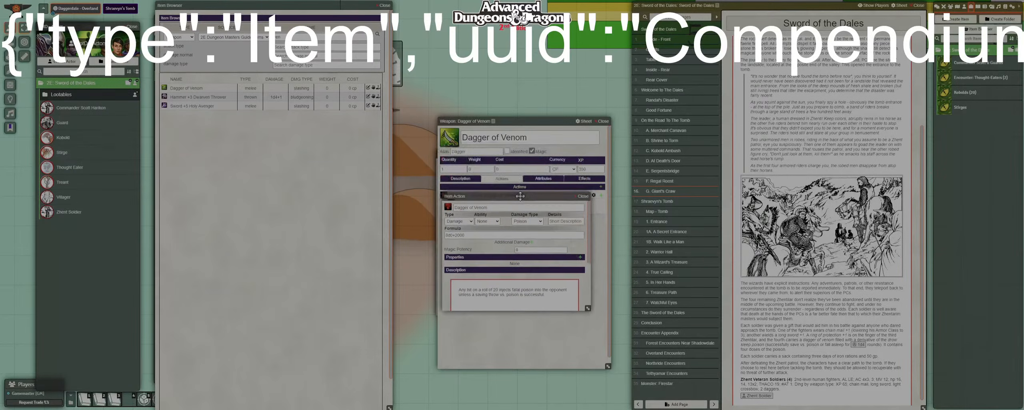
pyautogui.click(466, 222)
pyautogui.press('e')
pyautogui.click(511, 220)
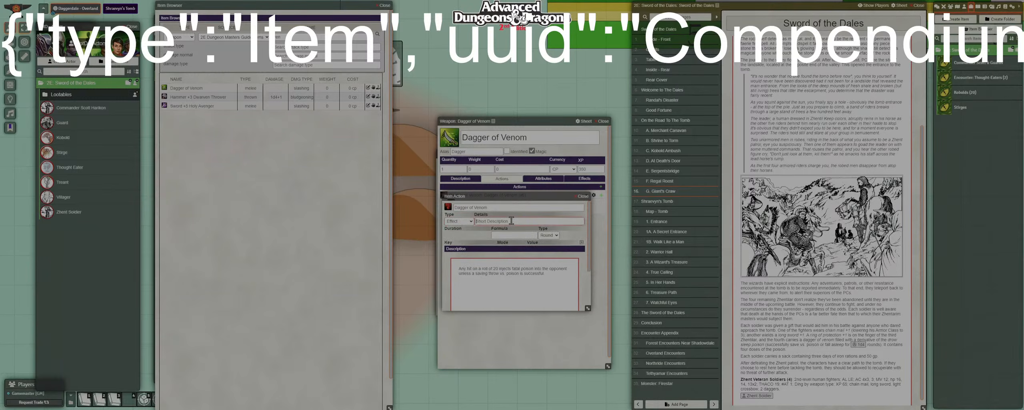
pyautogui.write('Sleep Poison')
pyautogui.press('Tab')
pyautogui.moveTo(555, 267)
pyautogui.write('1d4')
# Add a change entry to the Sleep Poison effect using the special.status key, and fill in its value.
pyautogui.click(581, 243)
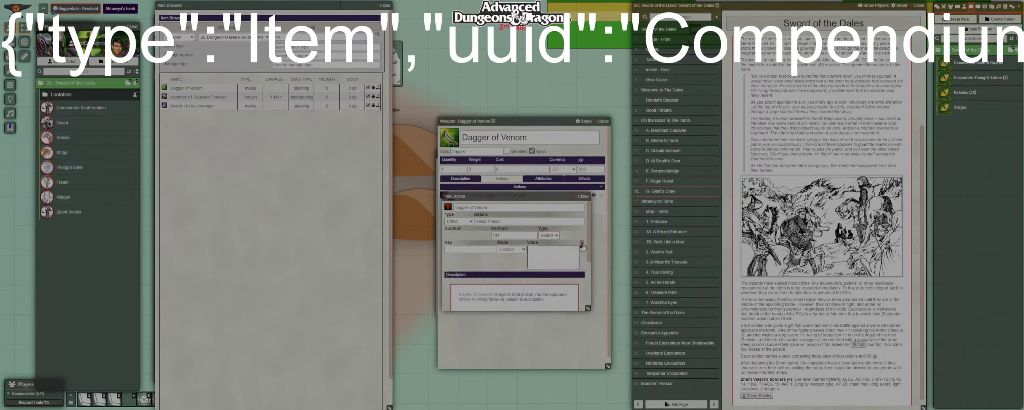
pyautogui.click(474, 248)
pyautogui.write('statu')
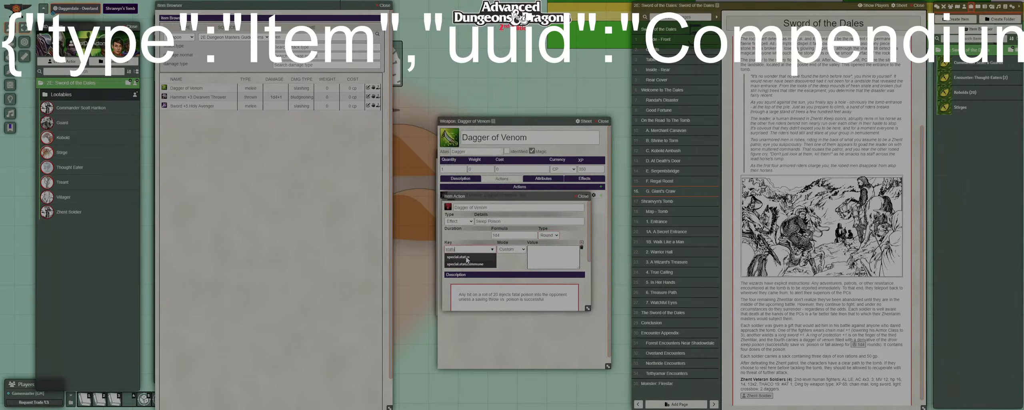
pyautogui.click(459, 256)
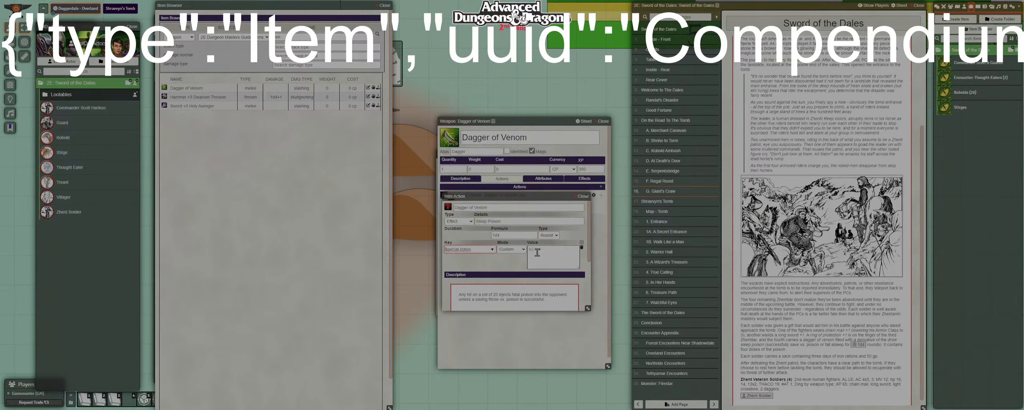
pyautogui.click(535, 250)
# Give the Sleep Poison effect action a purple icon from the core data folder icons/magic/control.
pyautogui.click(448, 207)
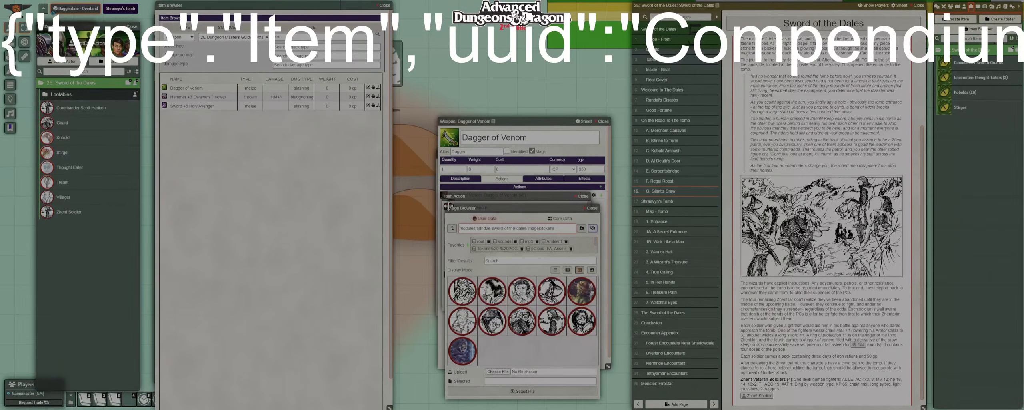
pyautogui.click(591, 209)
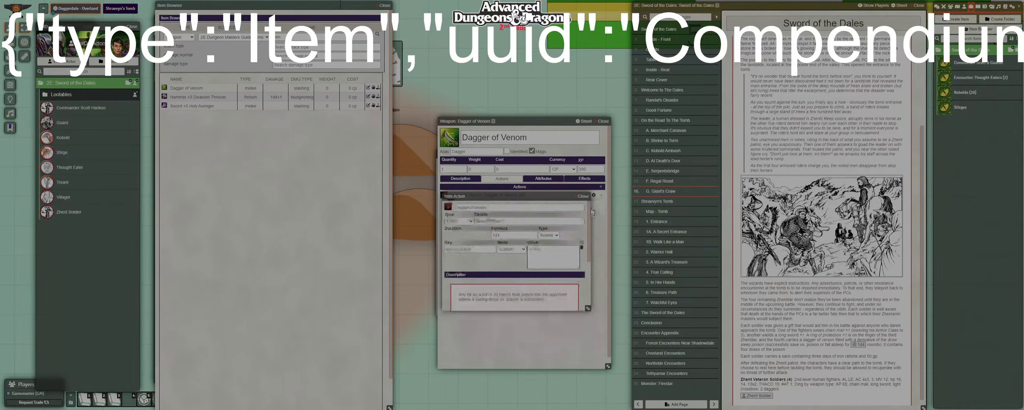
pyautogui.click(448, 207)
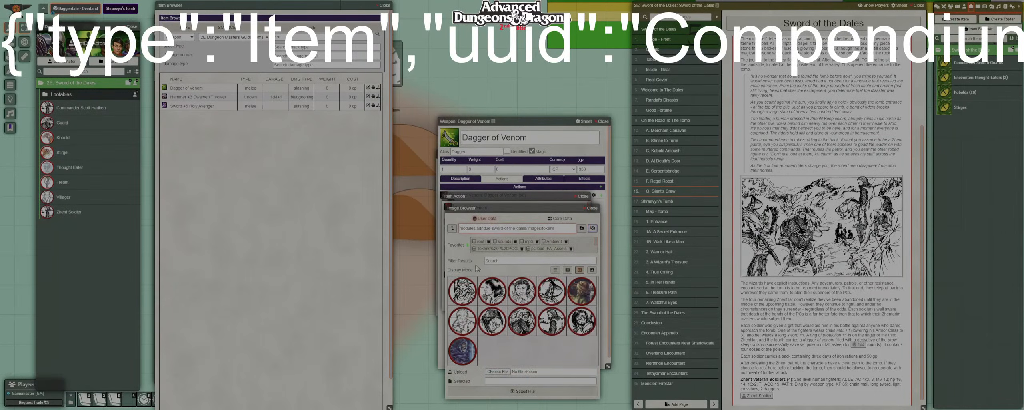
pyautogui.click(453, 229)
pyautogui.click(453, 229)
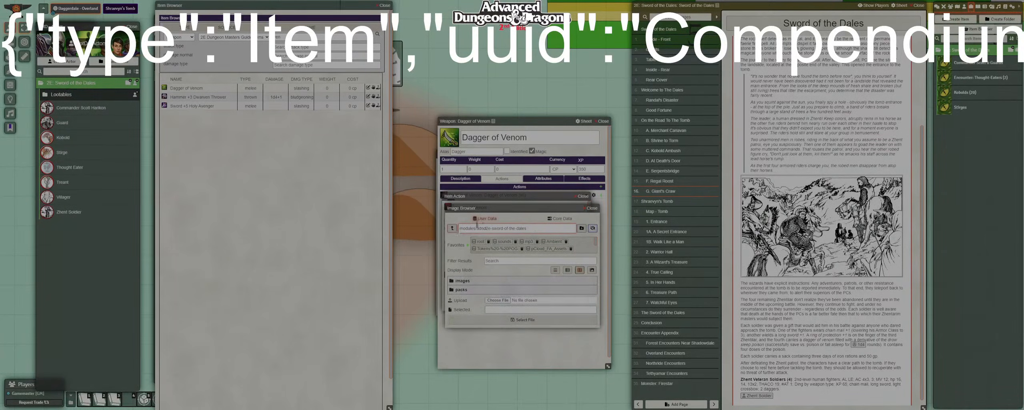
pyautogui.click(561, 218)
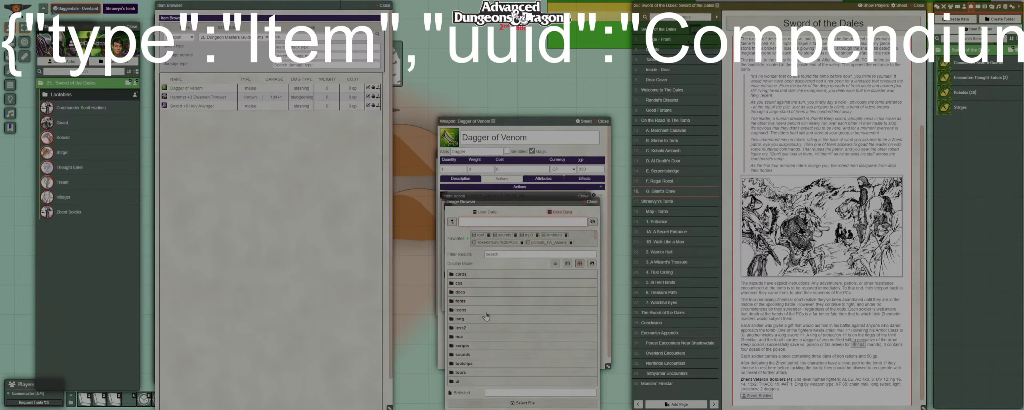
pyautogui.click(462, 310)
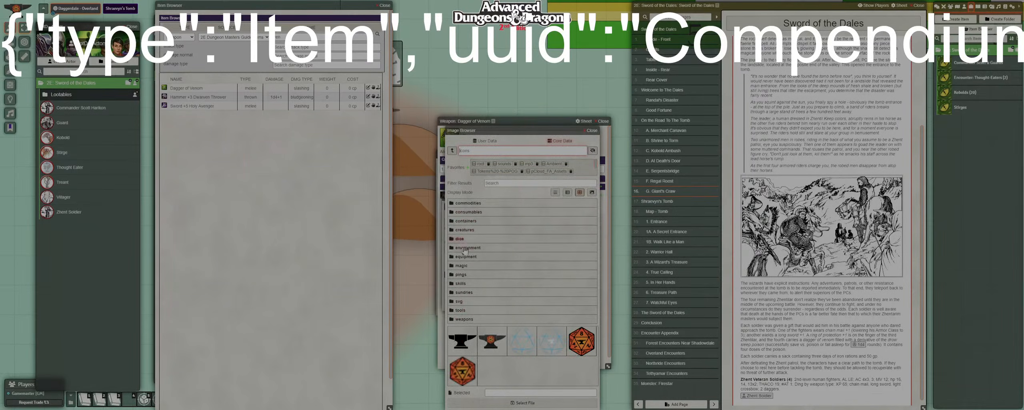
pyautogui.click(461, 265)
pyautogui.click(462, 220)
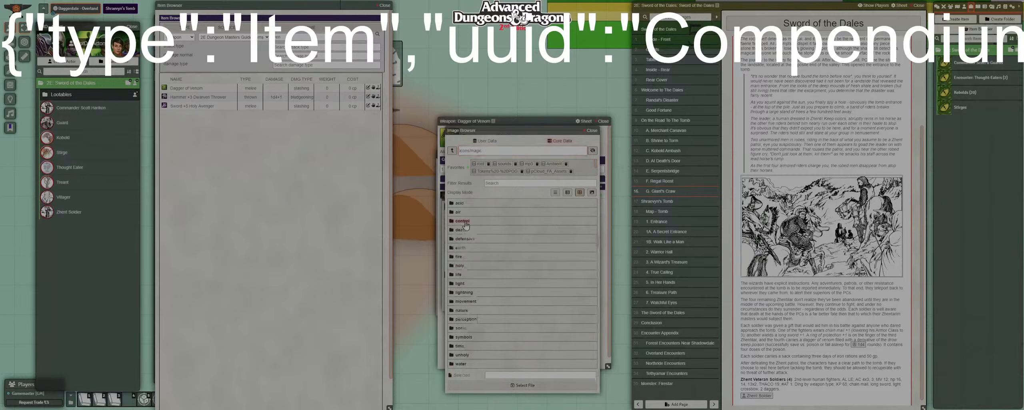
pyautogui.scroll(-3, 573, 312)
pyautogui.scroll(-5, 573, 312)
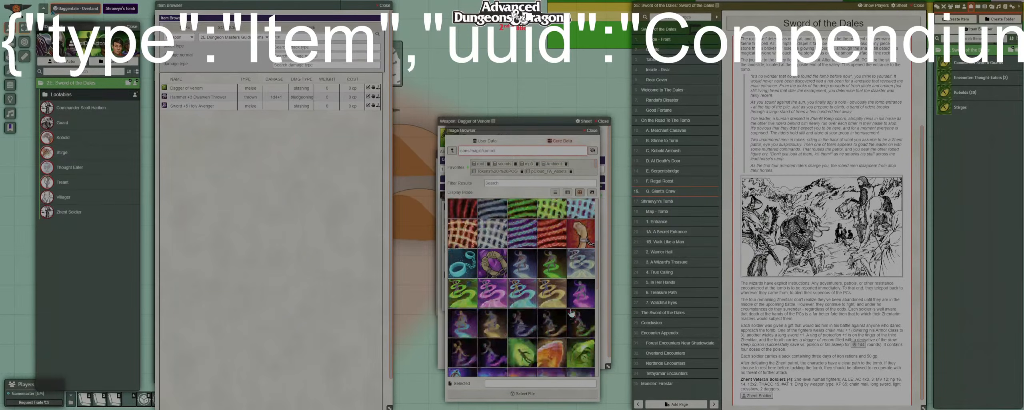
pyautogui.scroll(-6, 571, 312)
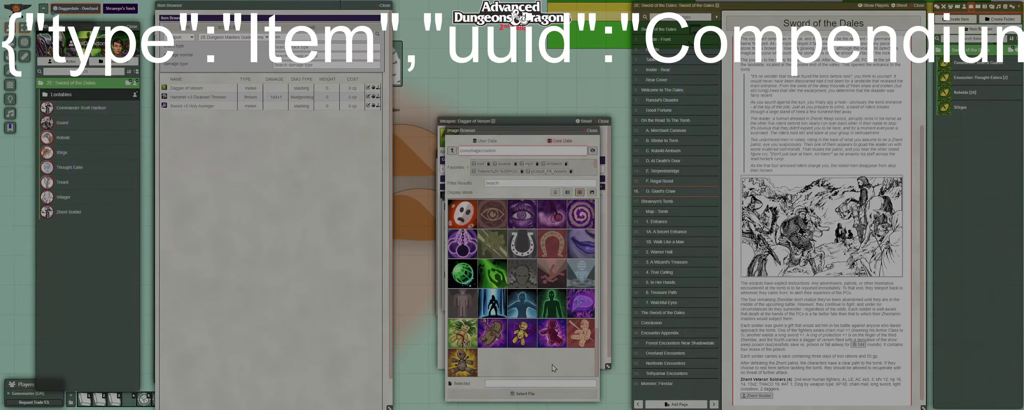
pyautogui.click(579, 306)
pyautogui.click(527, 394)
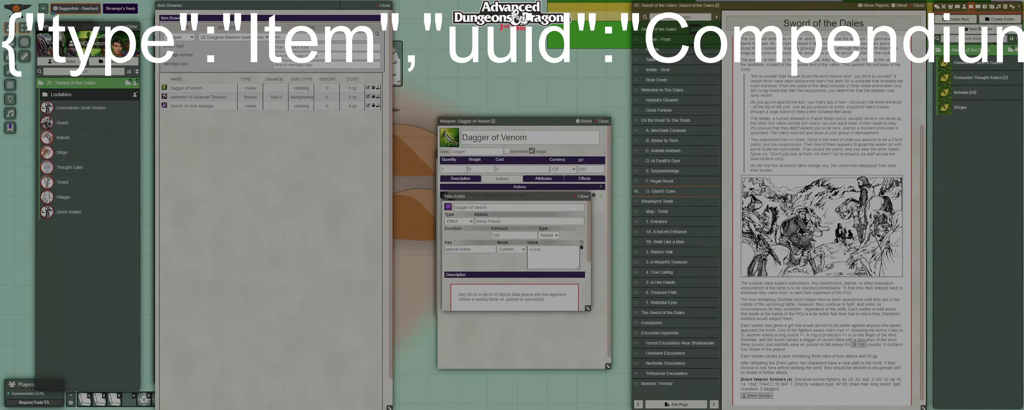
pyautogui.click(583, 196)
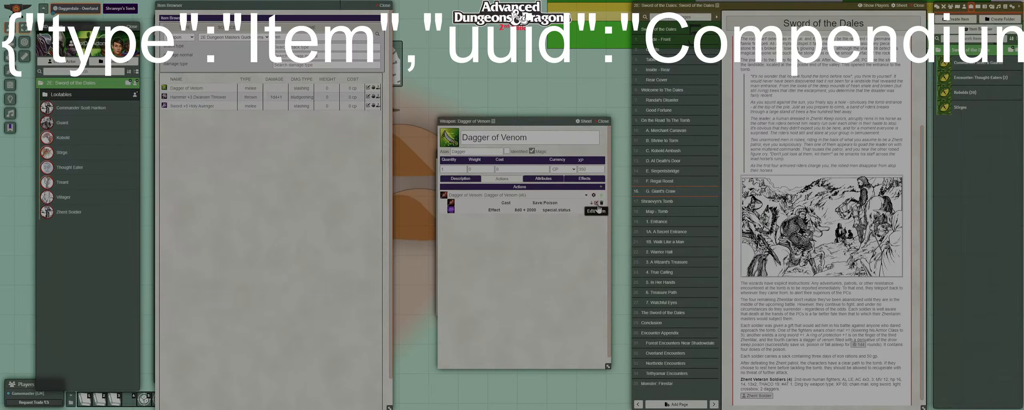
# Set the dagger's Cast action icon to the green dagger image from the core data folder icons/weapons/daggers.
pyautogui.click(596, 203)
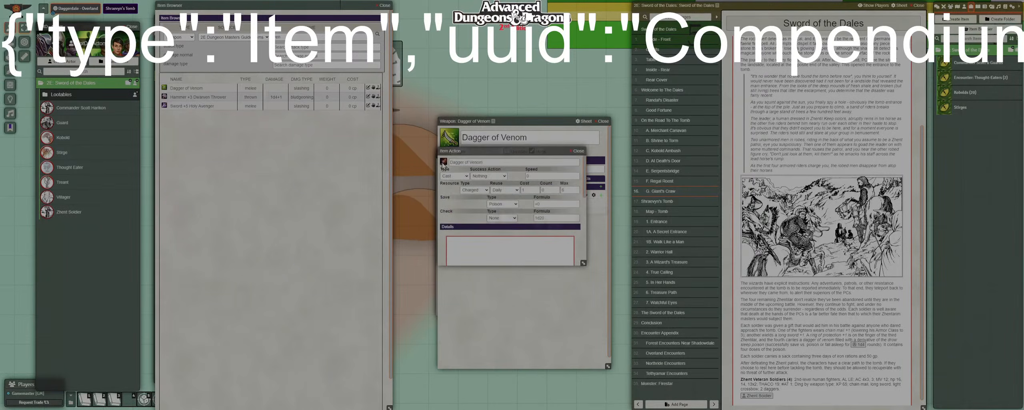
pyautogui.click(443, 162)
pyautogui.click(448, 160)
pyautogui.click(448, 160)
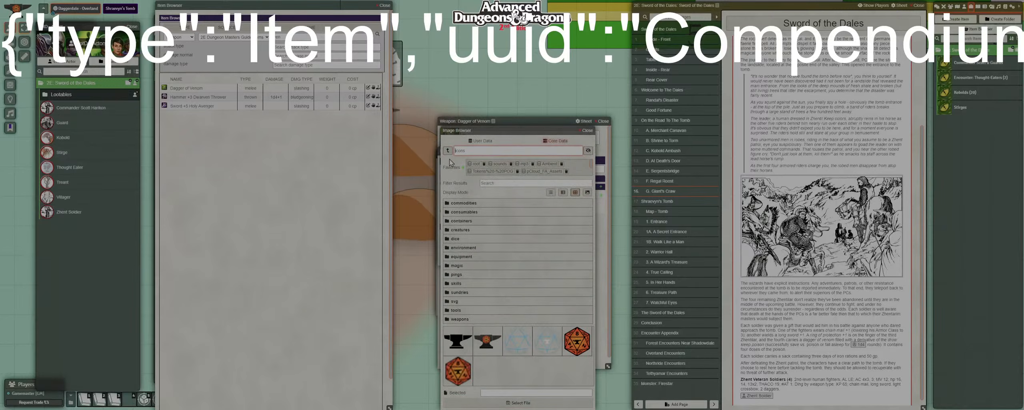
pyautogui.click(463, 320)
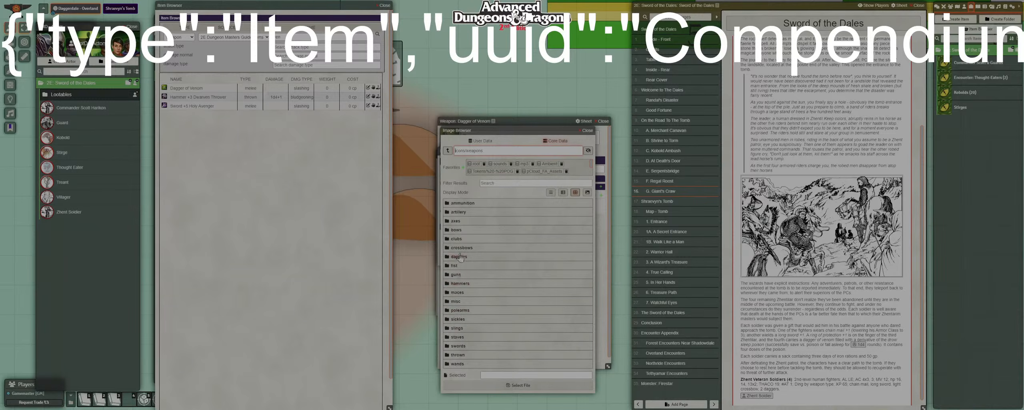
pyautogui.click(460, 257)
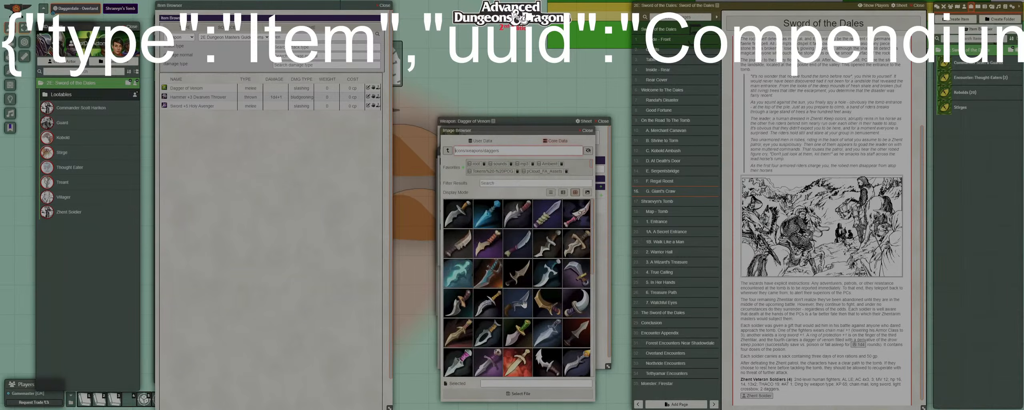
pyautogui.scroll(-4, 466, 264)
pyautogui.click(471, 266)
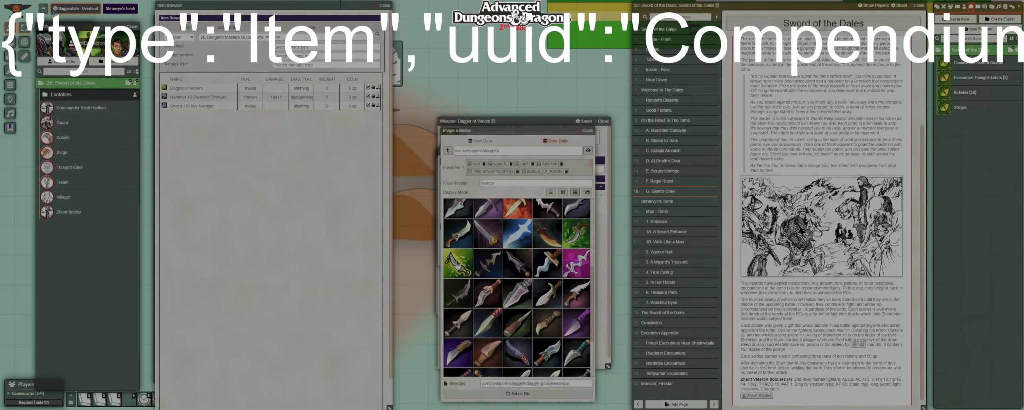
pyautogui.click(518, 394)
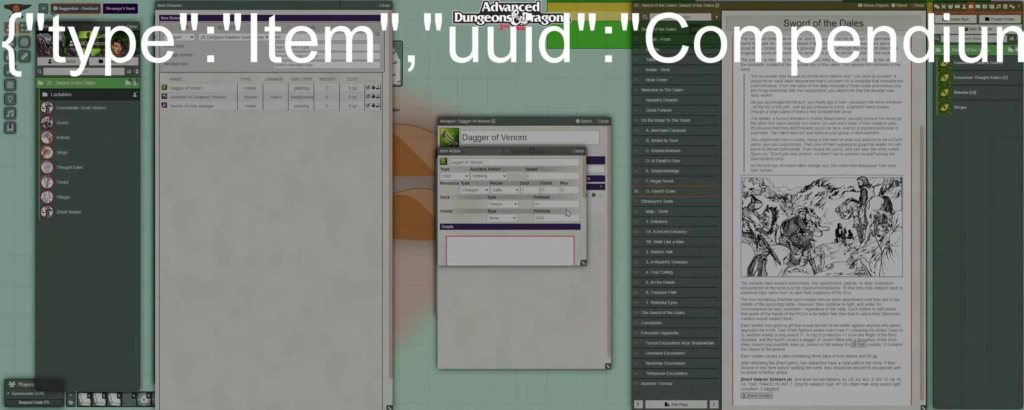
pyautogui.click(577, 150)
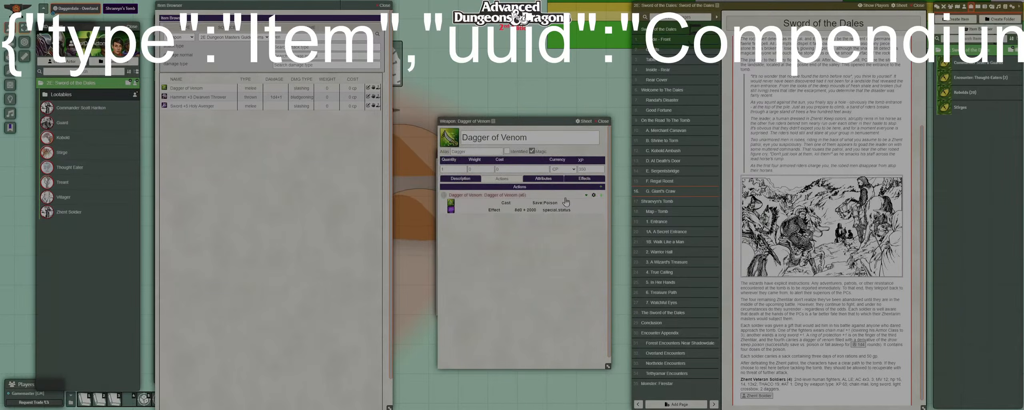
pyautogui.click(586, 195)
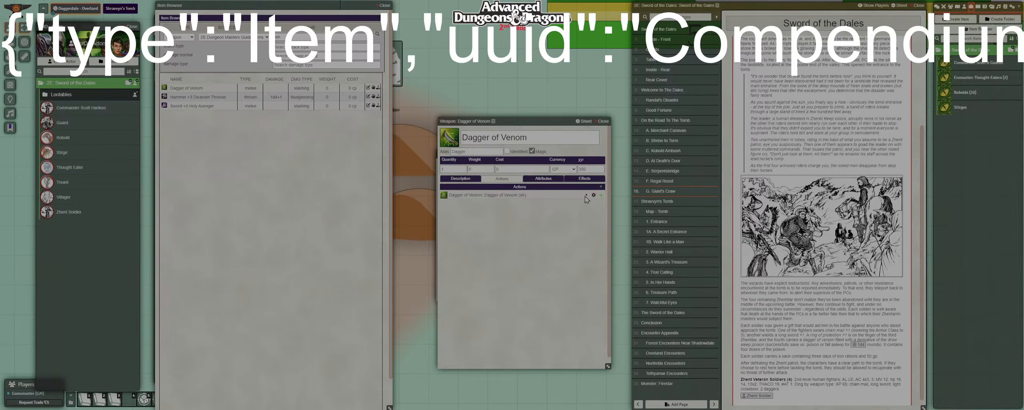
pyautogui.click(587, 194)
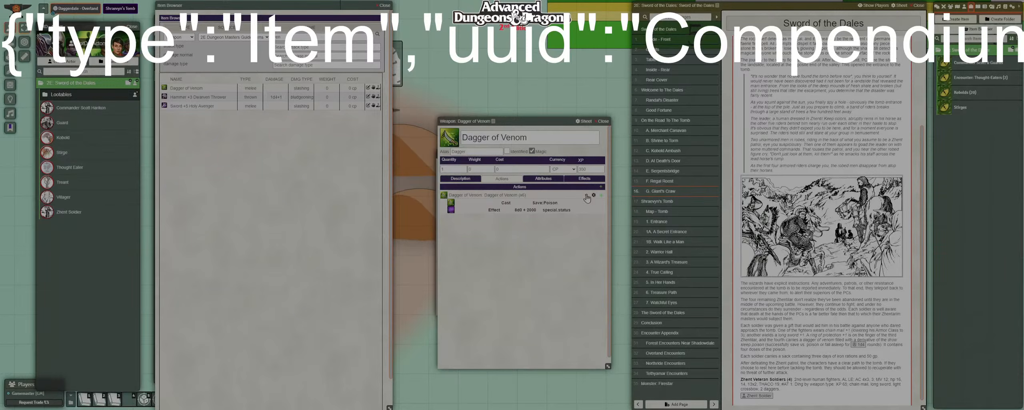
pyautogui.click(586, 195)
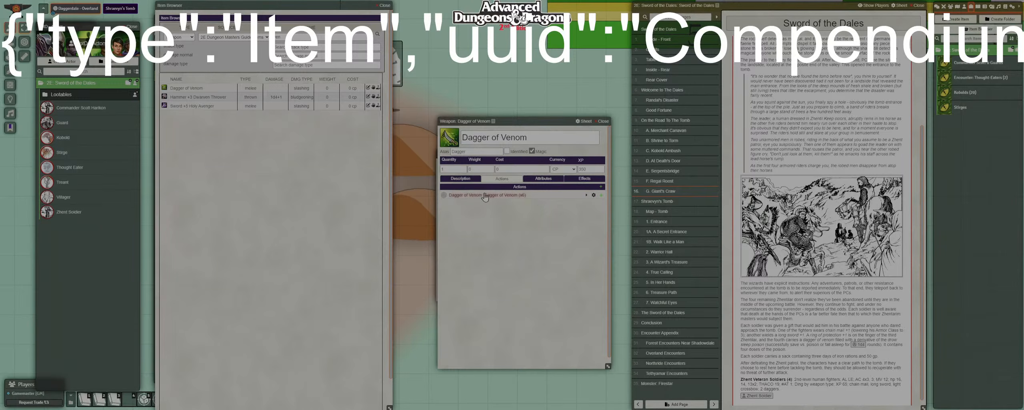
# Fill in the dagger's normal damage and set its large damage to 1d3 in the item's description details.
pyautogui.click(469, 180)
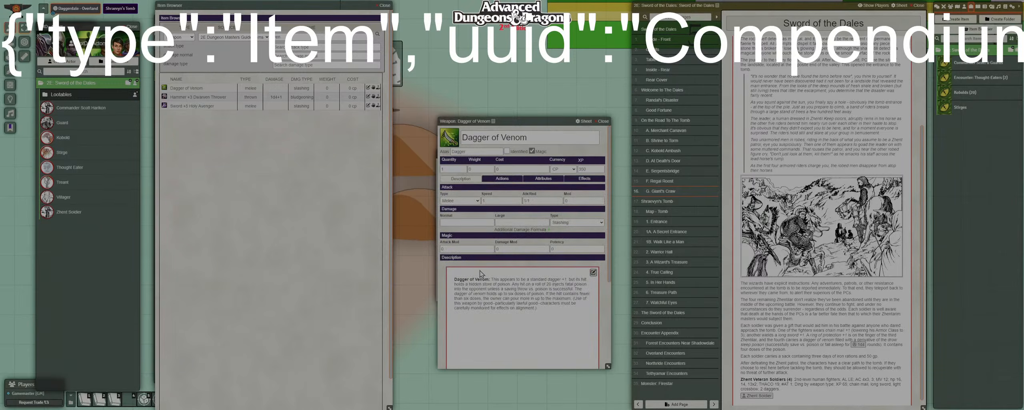
pyautogui.click(460, 223)
pyautogui.click(527, 223)
pyautogui.click(523, 223)
pyautogui.write('1d3')
pyautogui.press('Tab')
pyautogui.click(504, 181)
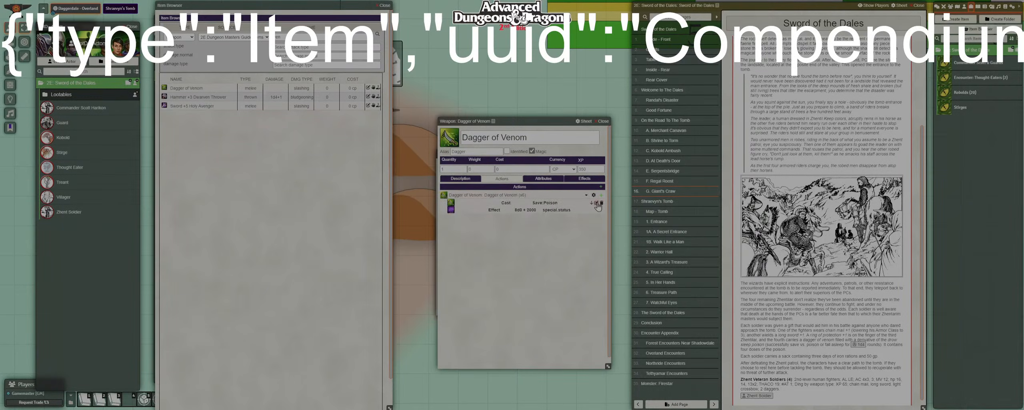
# Add a new action to the Dagger of Venom's action group and place it above the existing Cast action.
pyautogui.click(598, 202)
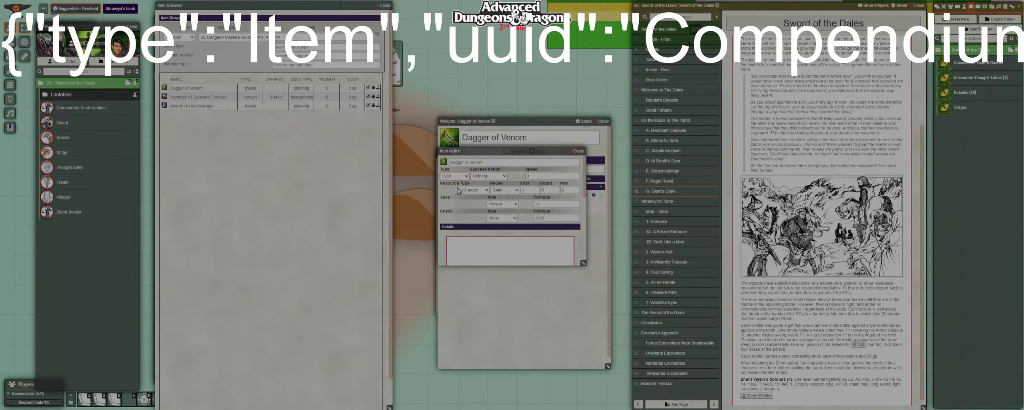
pyautogui.press('Escape')
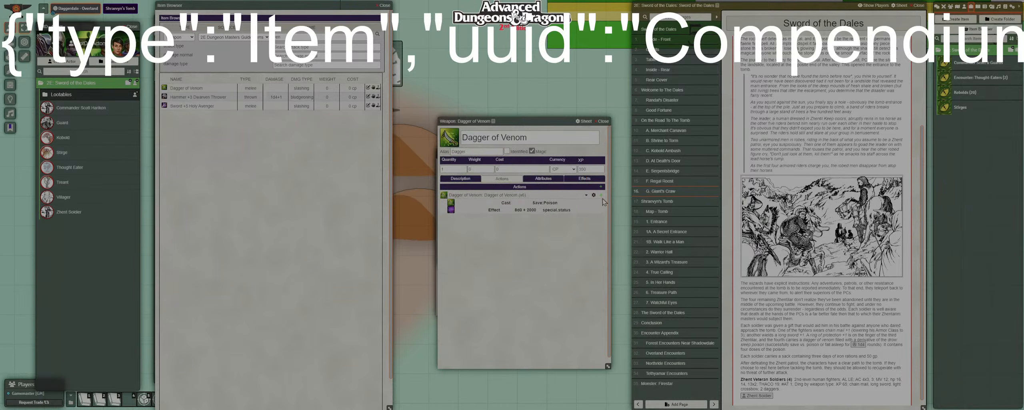
pyautogui.click(601, 195)
pyautogui.click(591, 218)
pyautogui.click(586, 210)
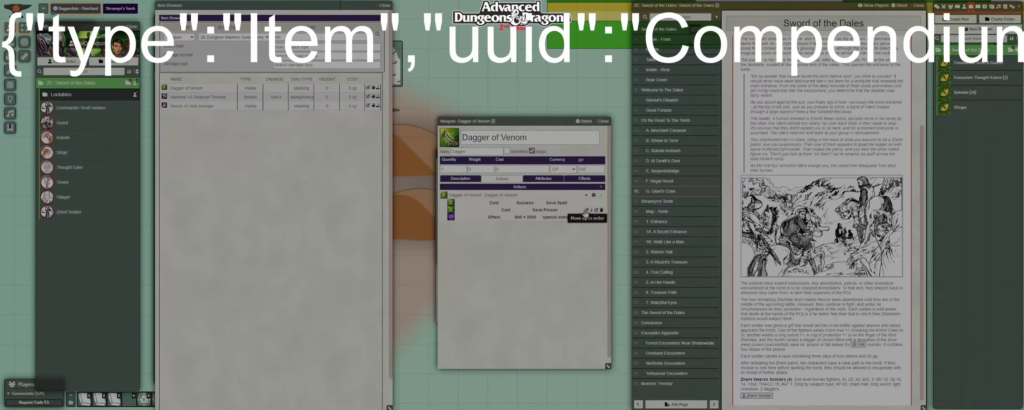
# Configure the new first action as a Melee attack using Strength, with a Poison save.
pyautogui.click(596, 203)
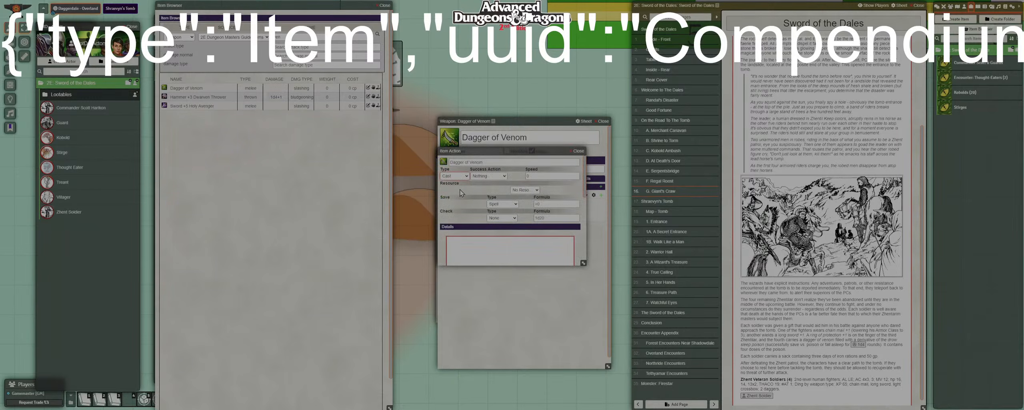
pyautogui.click(457, 216)
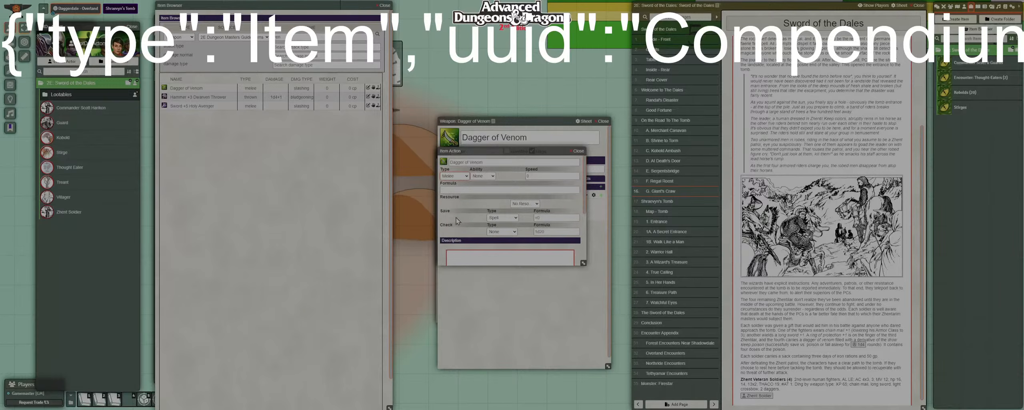
pyautogui.click(483, 179)
pyautogui.scroll(-3, 570, 233)
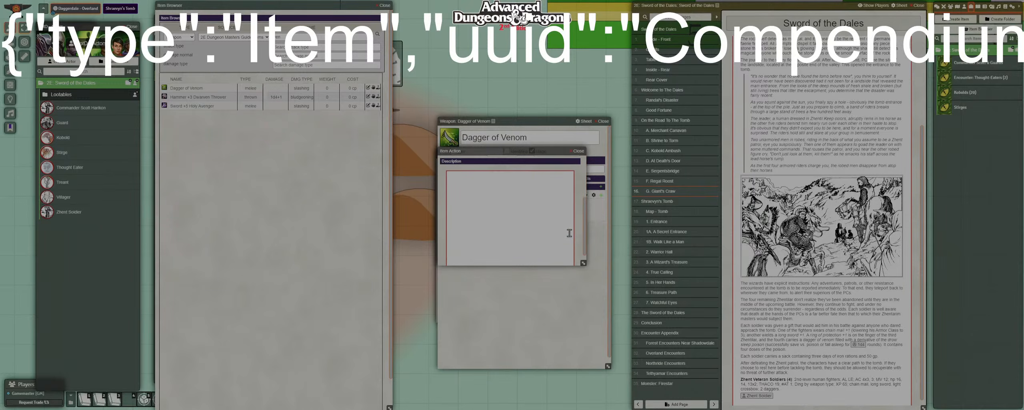
pyautogui.scroll(3, 570, 233)
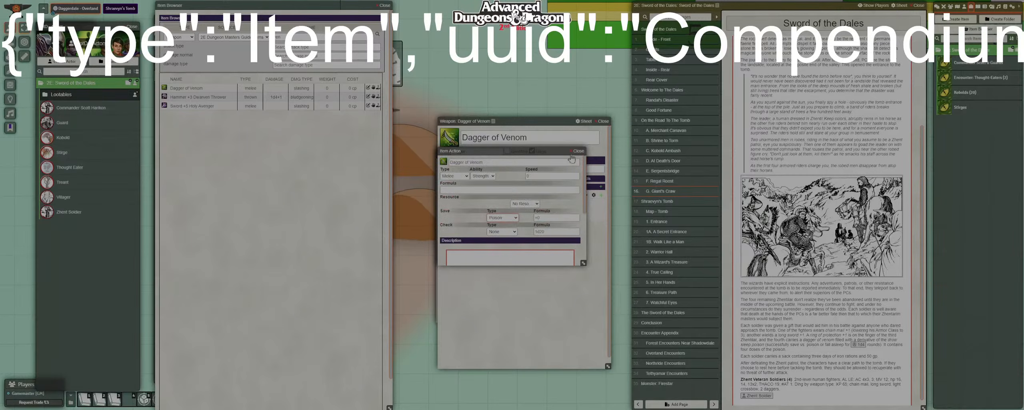
pyautogui.click(579, 152)
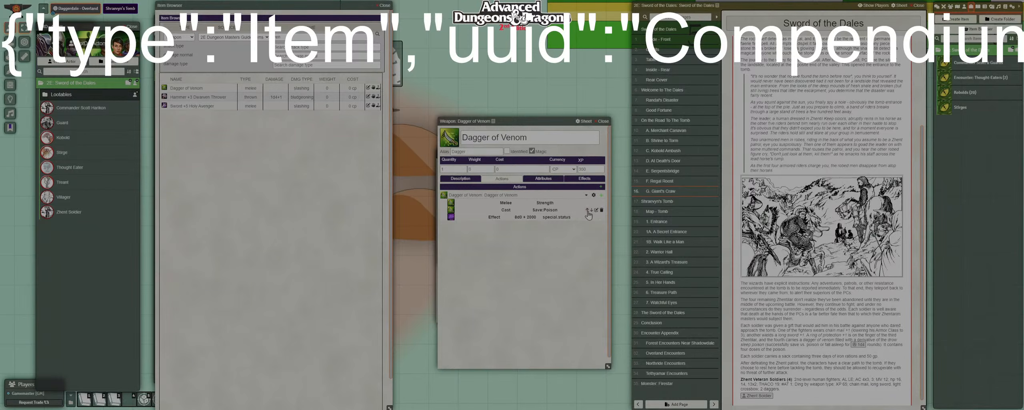
# Change the dagger's original Cast action to the Use type, keeping its daily charged resource.
pyautogui.click(596, 210)
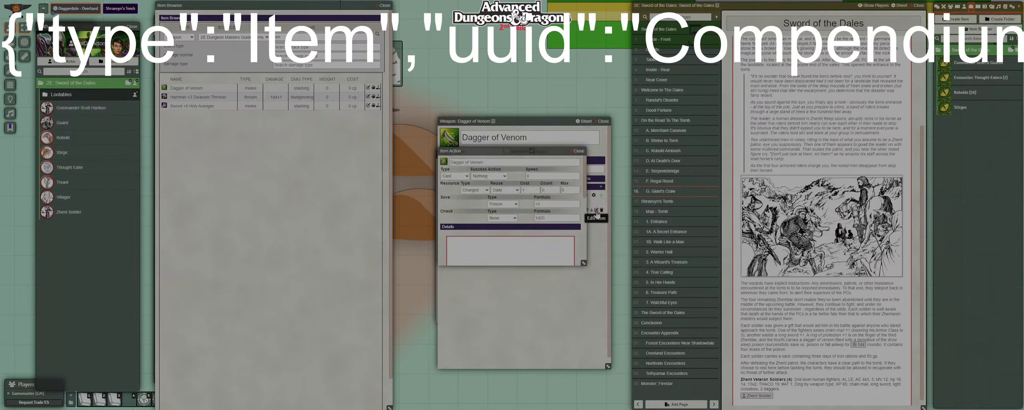
pyautogui.click(456, 208)
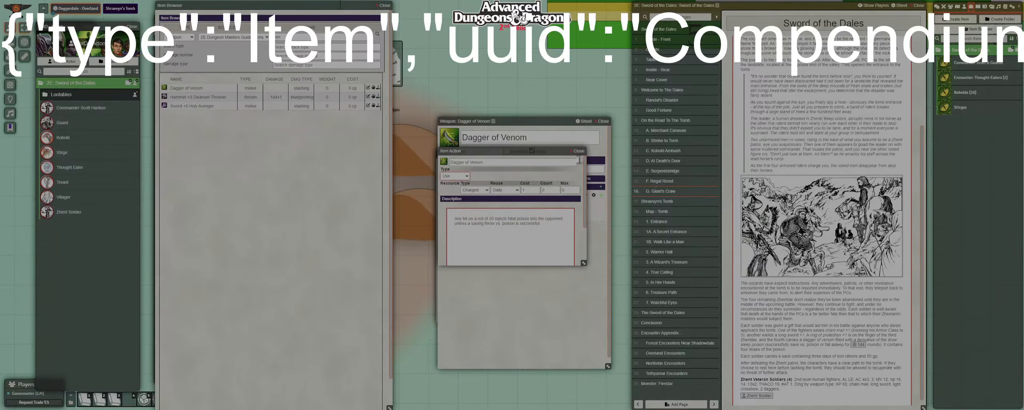
pyautogui.click(579, 151)
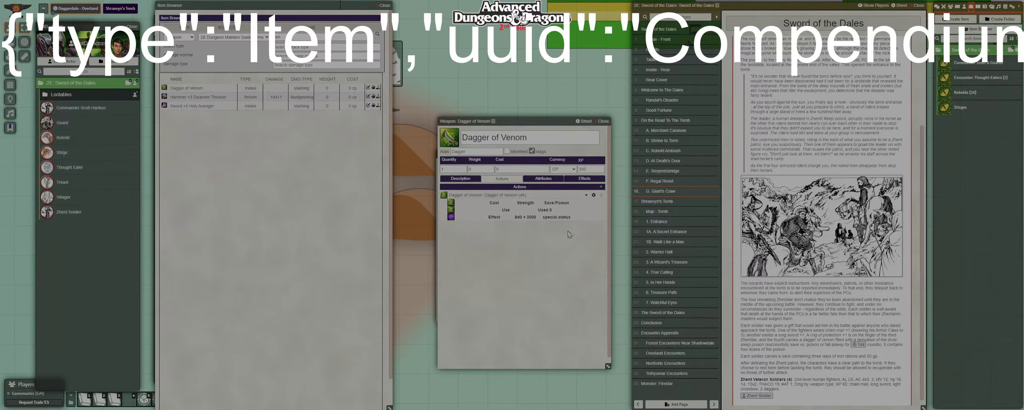
# Set the dagger's first action to the Melee type and remove its Poison save.
pyautogui.click(595, 203)
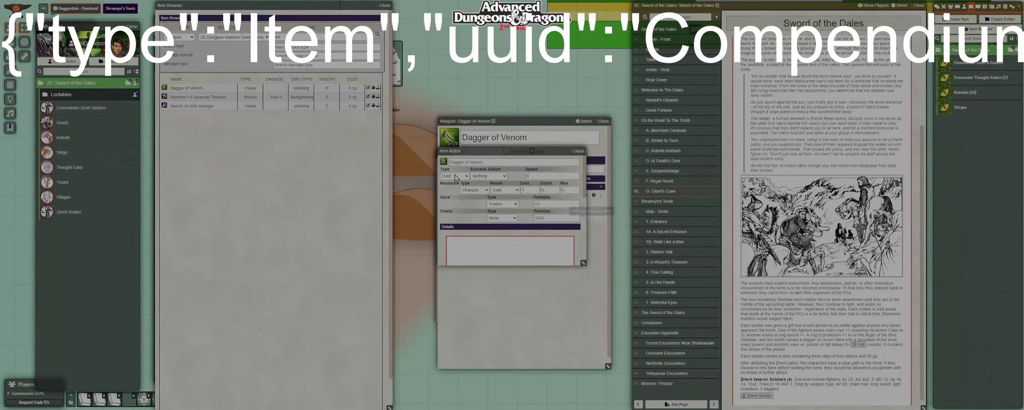
pyautogui.click(455, 216)
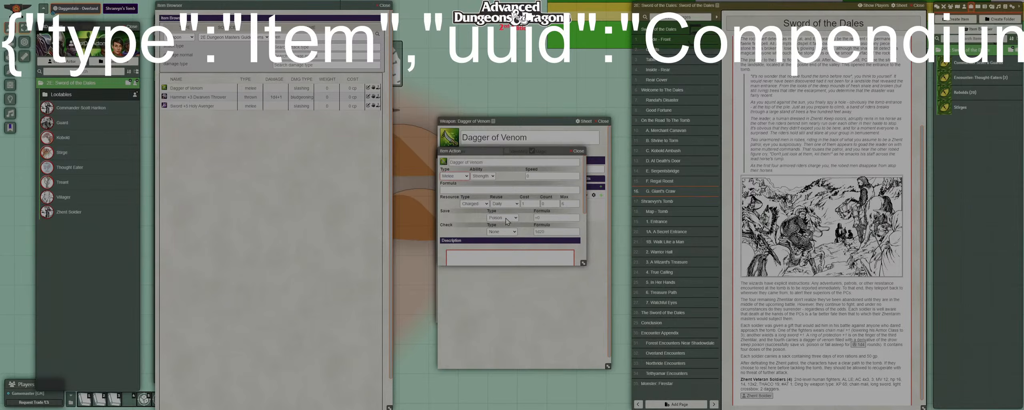
pyautogui.click(577, 151)
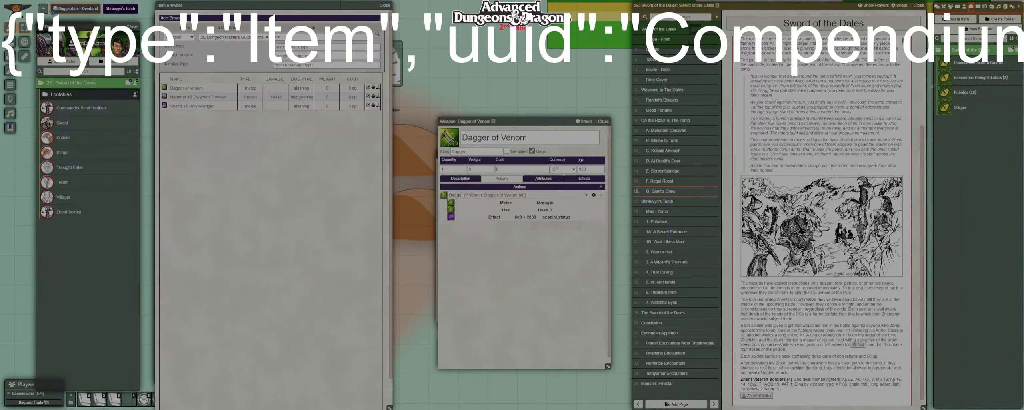
# Review the Dagger of Venom's description and action group, and close the dagger and Loose Valuables sheets.
pyautogui.click(942, 8)
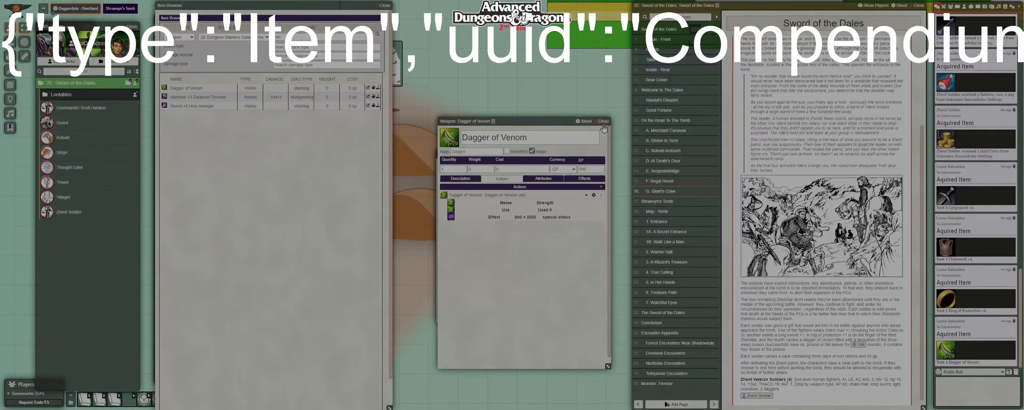
pyautogui.click(586, 195)
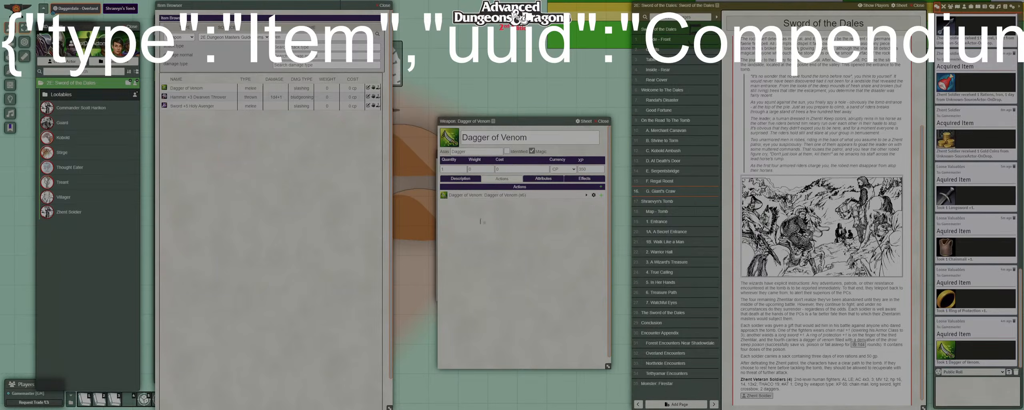
pyautogui.click(462, 179)
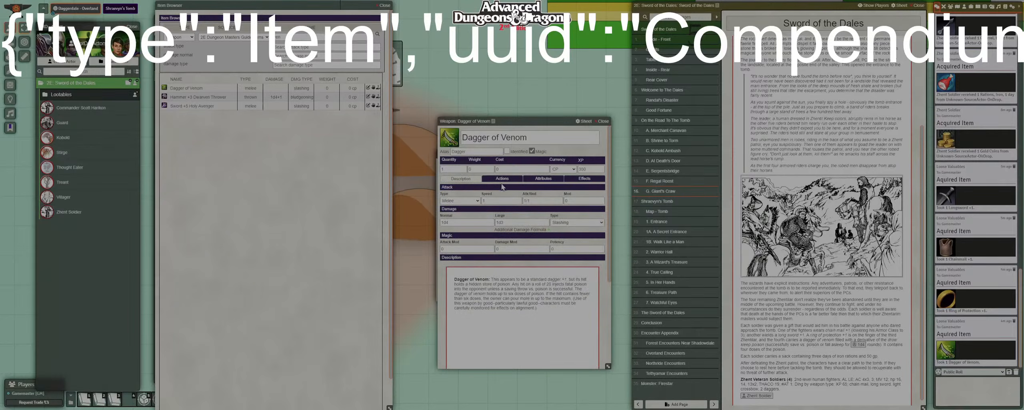
pyautogui.click(502, 180)
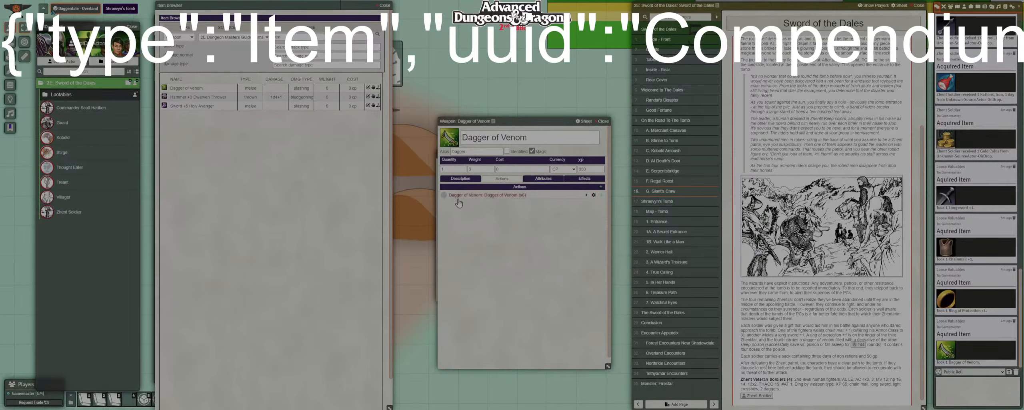
pyautogui.click(587, 195)
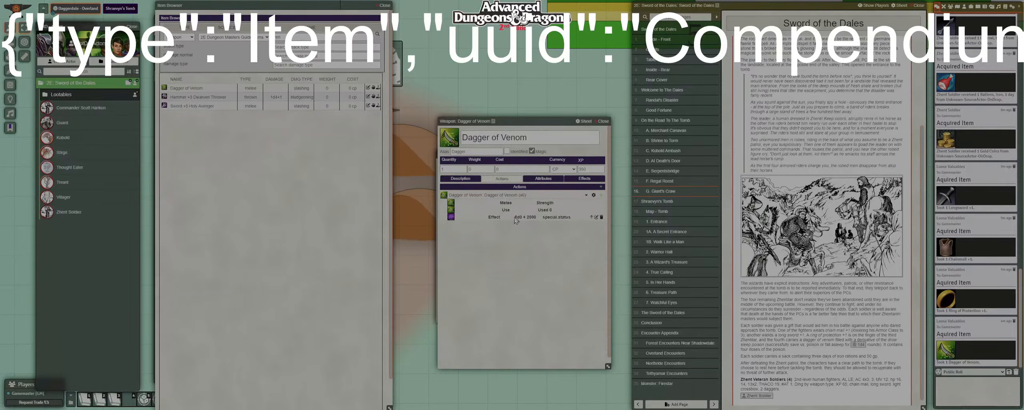
pyautogui.click(586, 195)
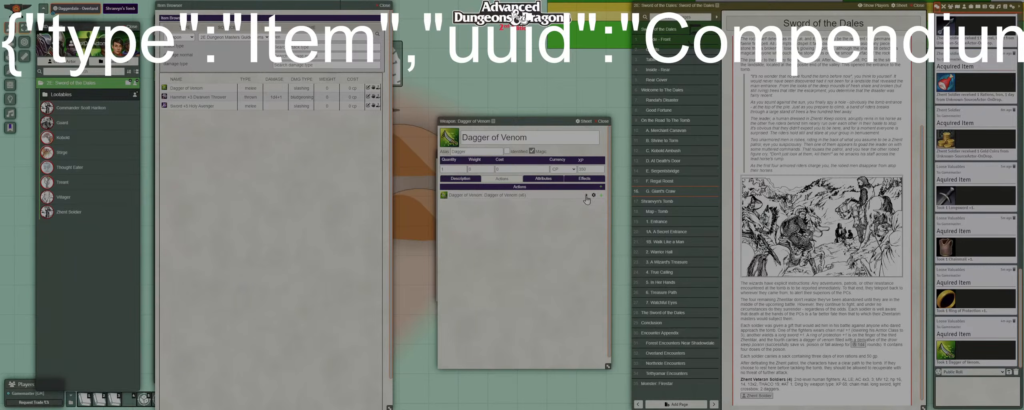
pyautogui.click(600, 121)
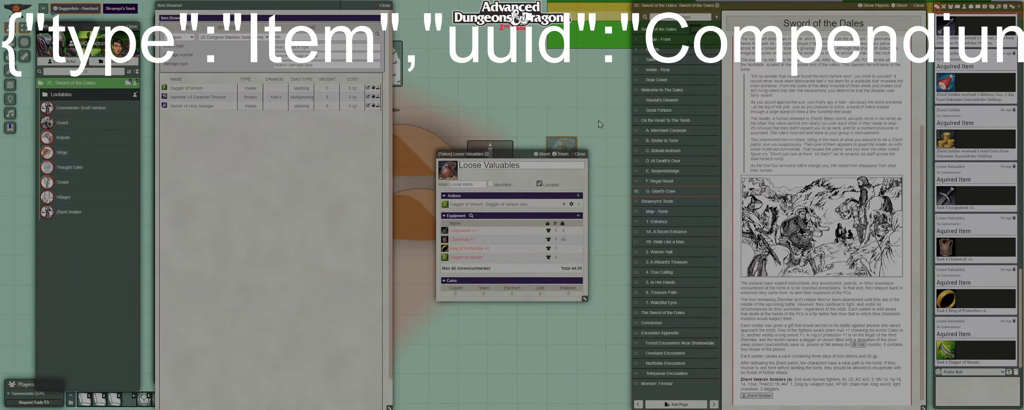
pyautogui.click(578, 154)
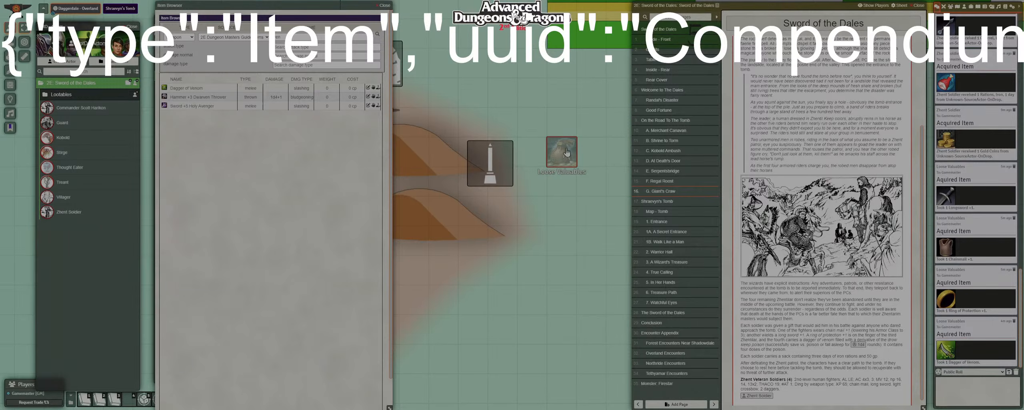
# Open the Shraevyn's Tomb chapter in the Sword of the Dales journal and view its Map - Tomb page.
pyautogui.moveTo(478, 225); pyautogui.dragTo(576, 322)
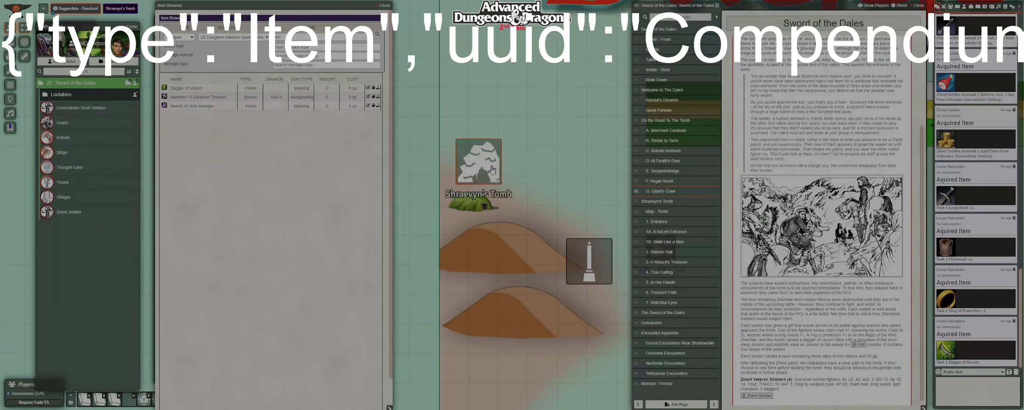
pyautogui.click(655, 202)
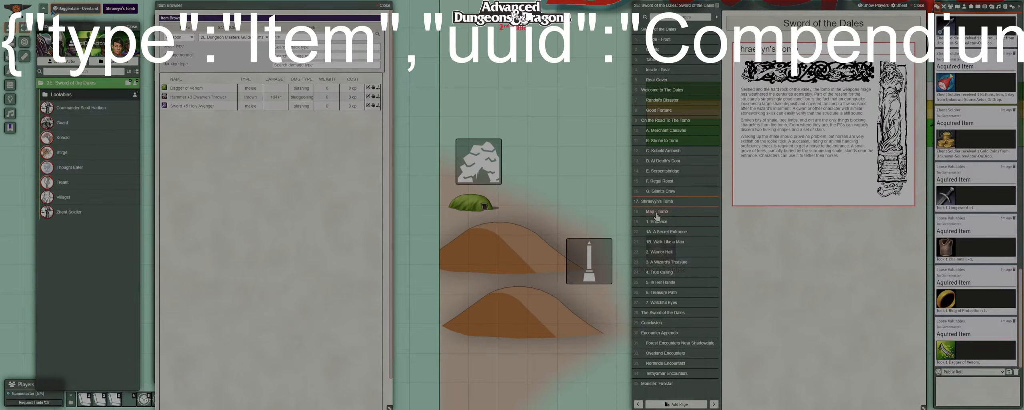
pyautogui.click(657, 212)
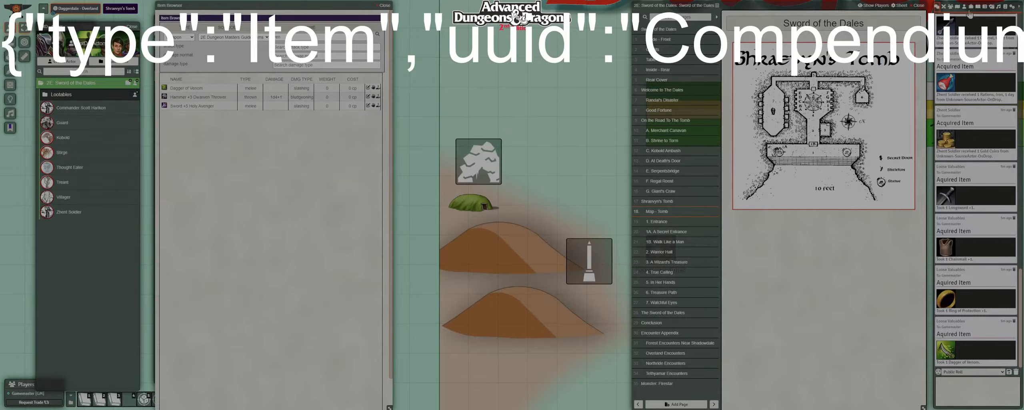
# Close the Item Browser, activate the Shraevyn's Tomb scene, and shift the 2E Players Handbook items window off the tomb map.
pyautogui.click(957, 7)
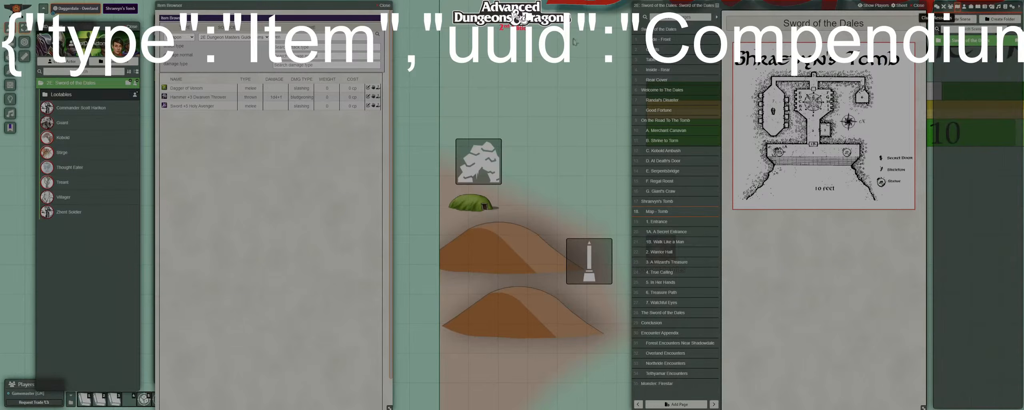
pyautogui.click(385, 6)
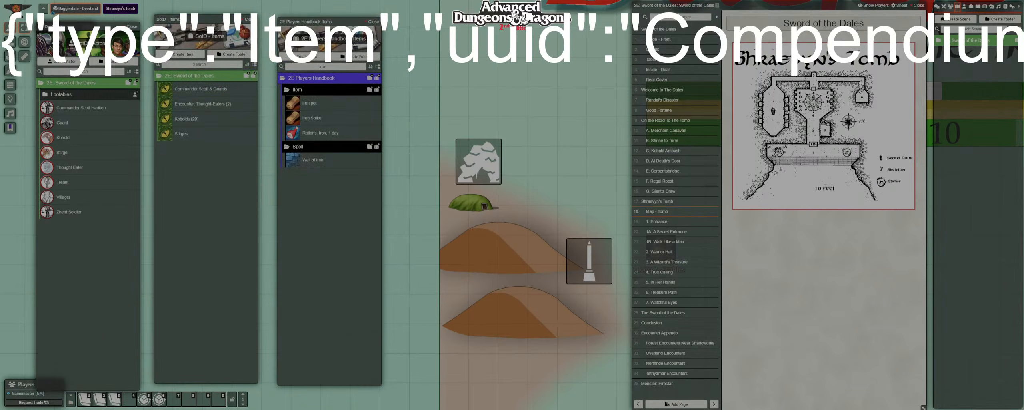
pyautogui.rightClick(117, 8)
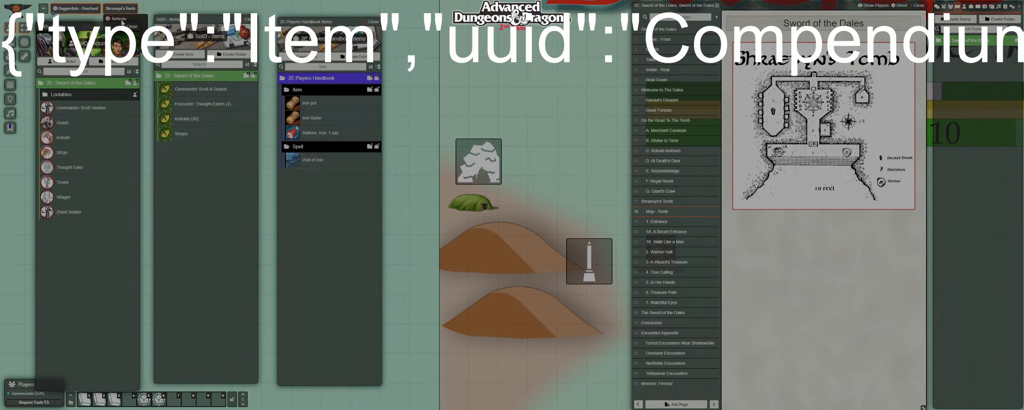
pyautogui.click(121, 21)
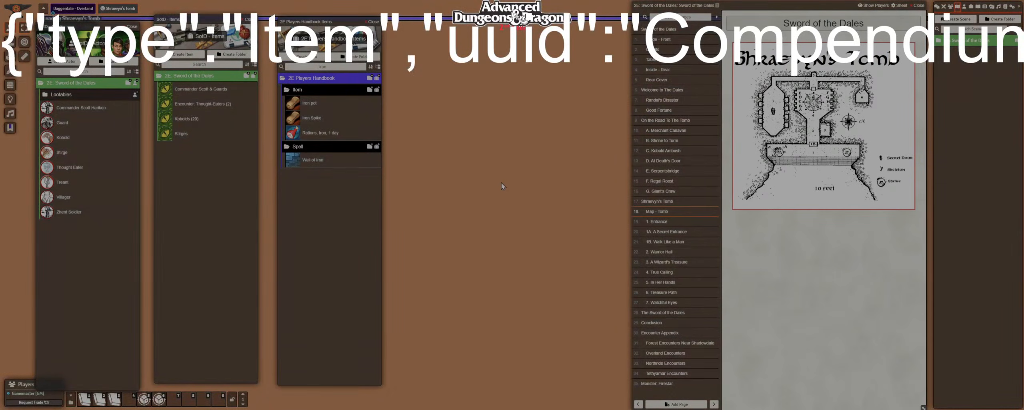
pyautogui.moveTo(311, 22); pyautogui.dragTo(207, 39)
pyautogui.scroll(-8, 434, 186)
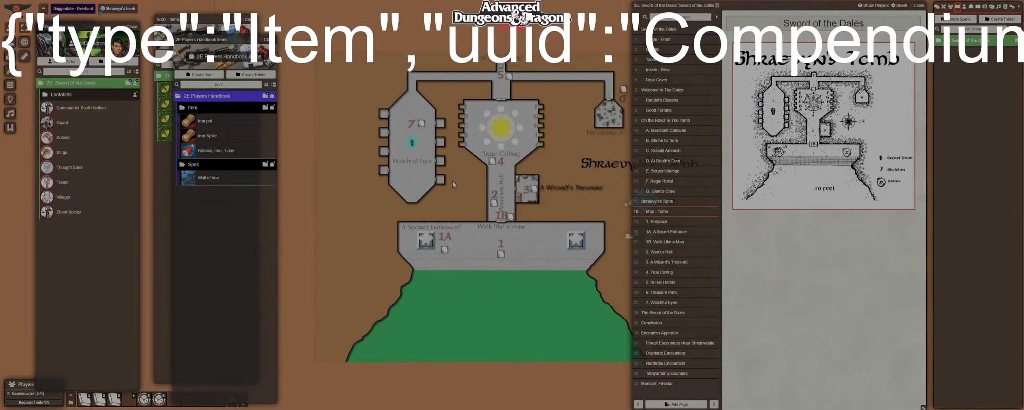
pyautogui.scroll(3, 453, 181)
pyautogui.scroll(2, 400, 226)
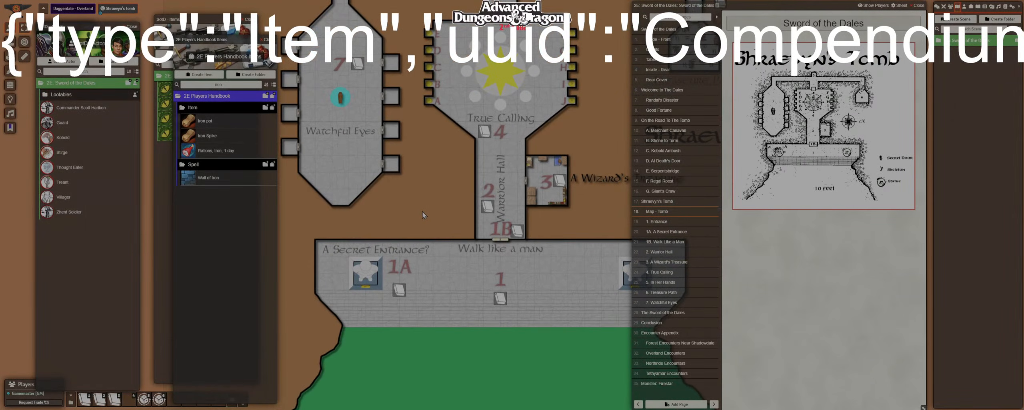
# Read the Shraevyn's Tomb journal pages from Entrance through A Wizard's Treasure.
pyautogui.click(661, 222)
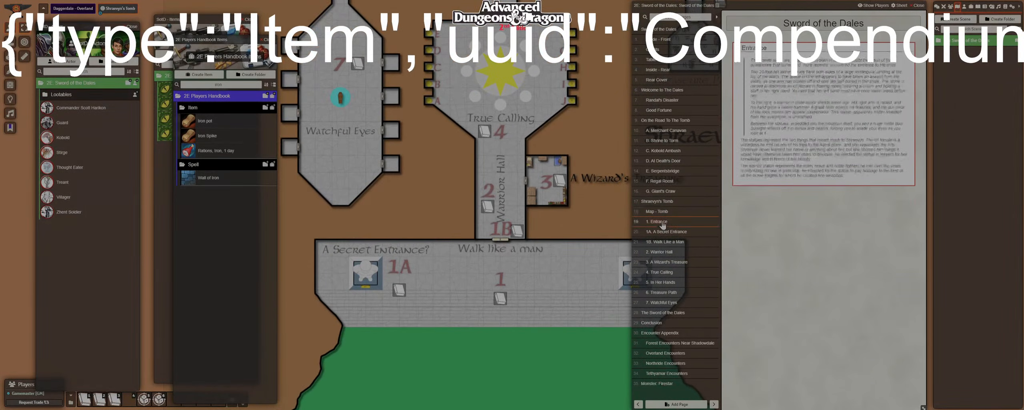
pyautogui.click(666, 232)
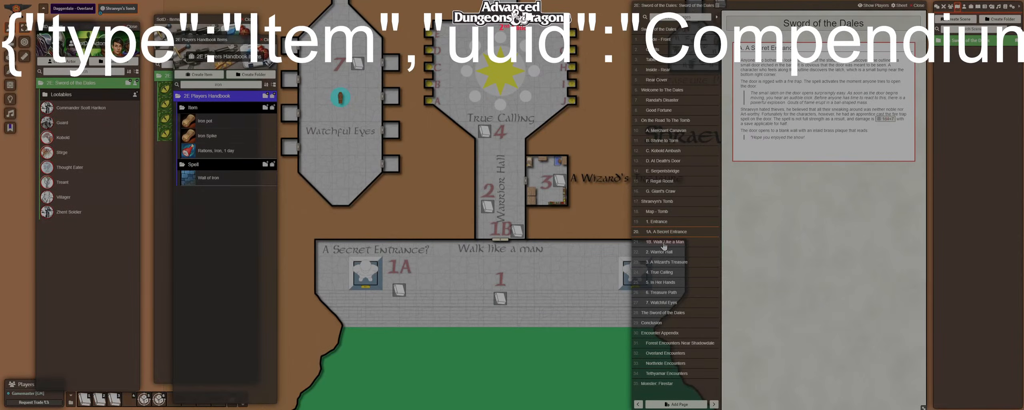
pyautogui.click(664, 243)
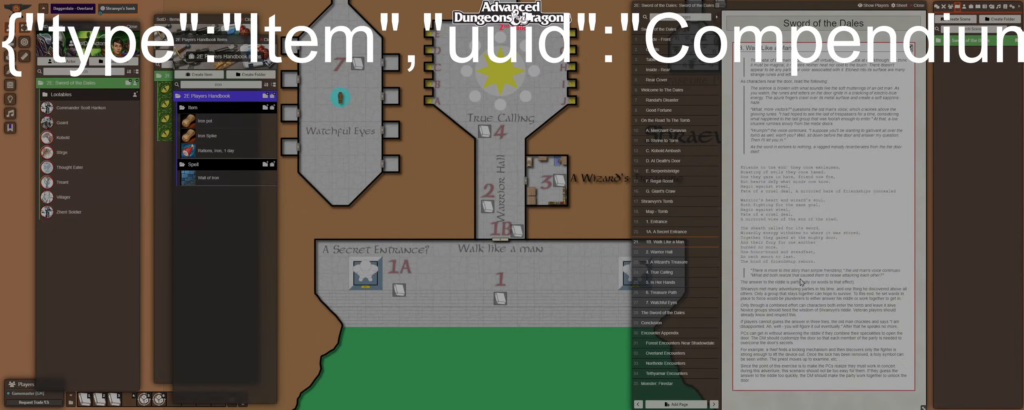
pyautogui.click(664, 253)
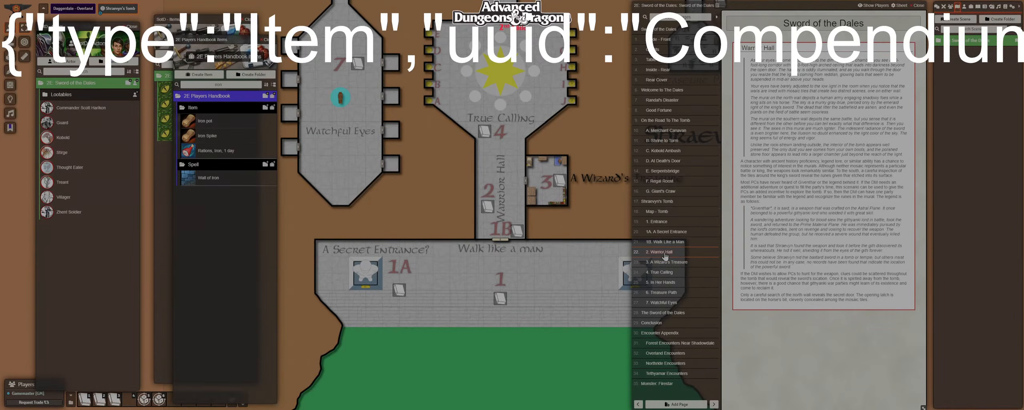
pyautogui.click(663, 265)
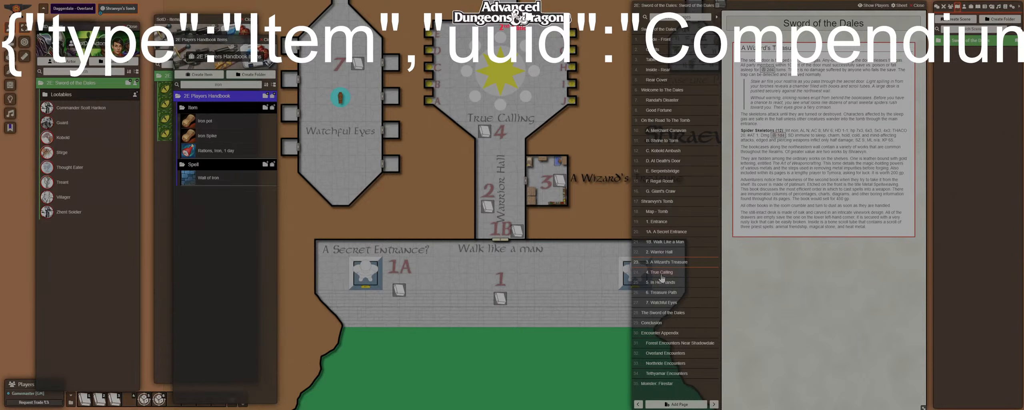
# Open the area 7 Watchful Eyes journal note from the tomb map and view that room up close.
pyautogui.moveTo(421, 198); pyautogui.dragTo(561, 267)
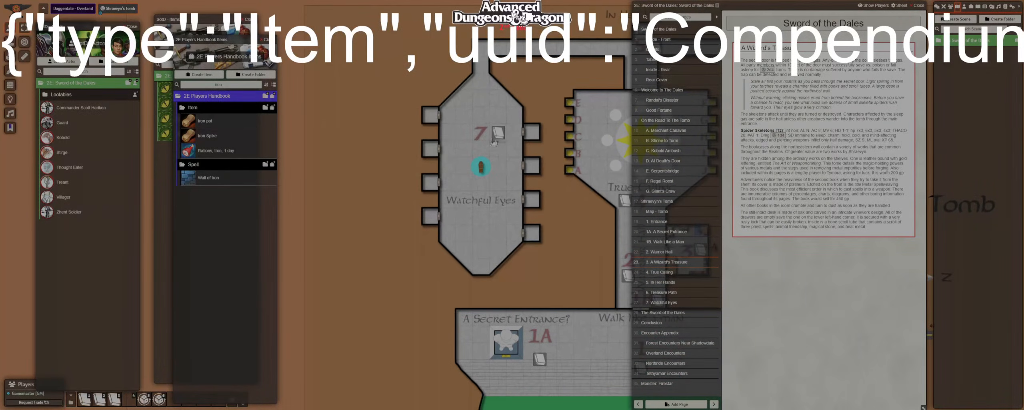
pyautogui.doubleClick(496, 135)
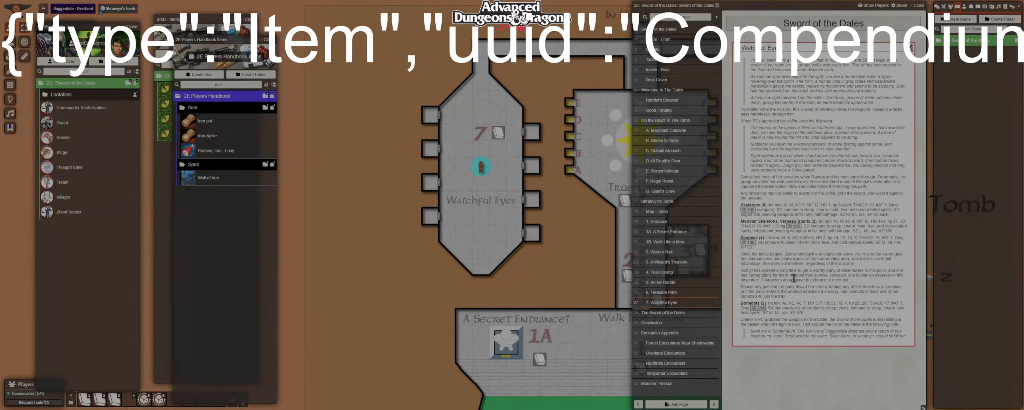
pyautogui.scroll(4, 494, 223)
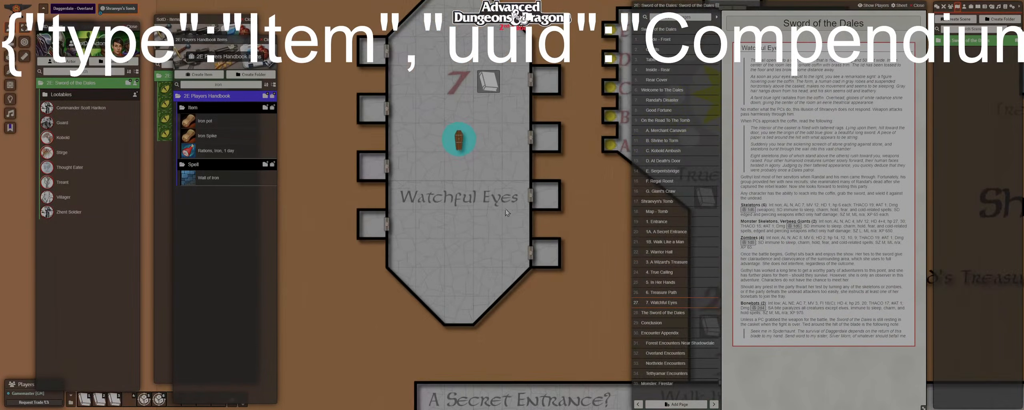
pyautogui.scroll(3, 505, 212)
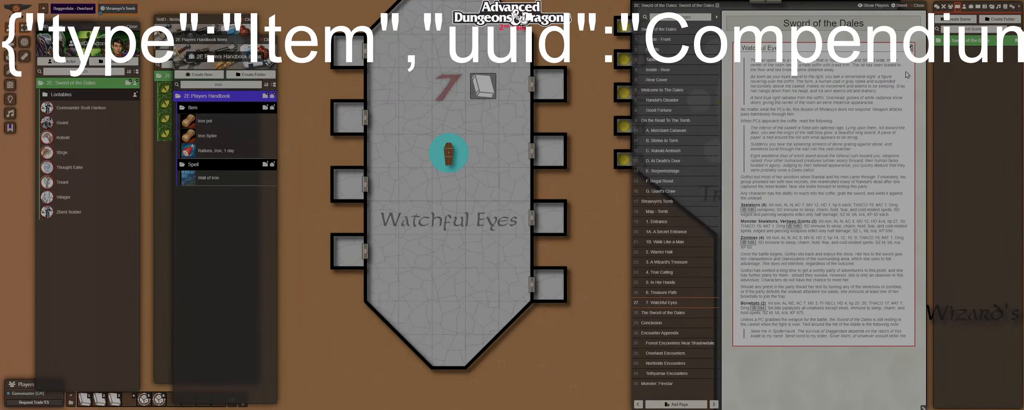
# Import Skeleton and Zombie, Common from the 2E Monster Manual compendium into the adventure's actor folder.
pyautogui.click(964, 8)
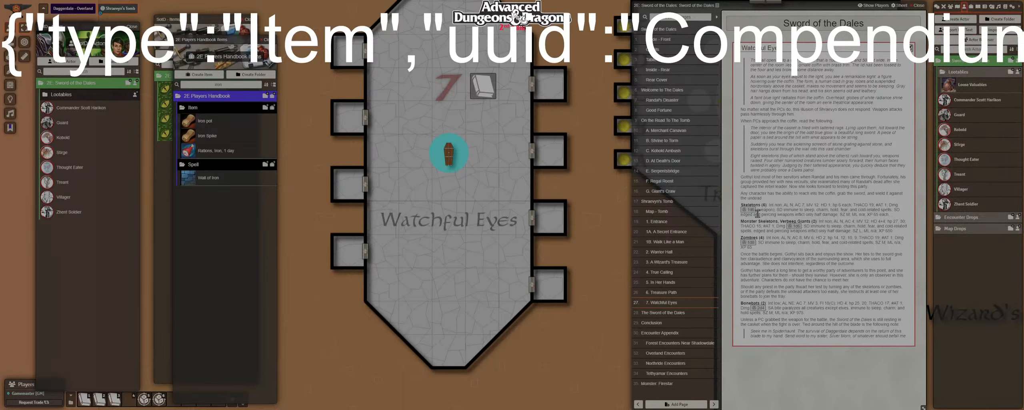
pyautogui.click(100, 398)
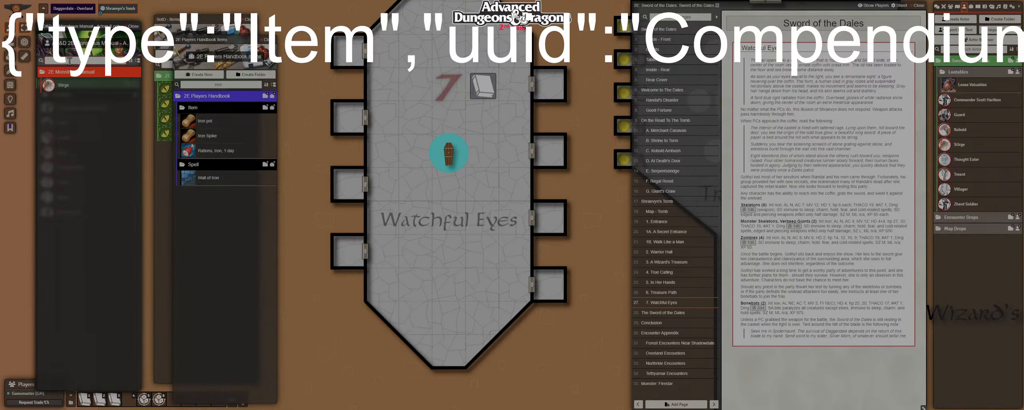
pyautogui.write('skel')
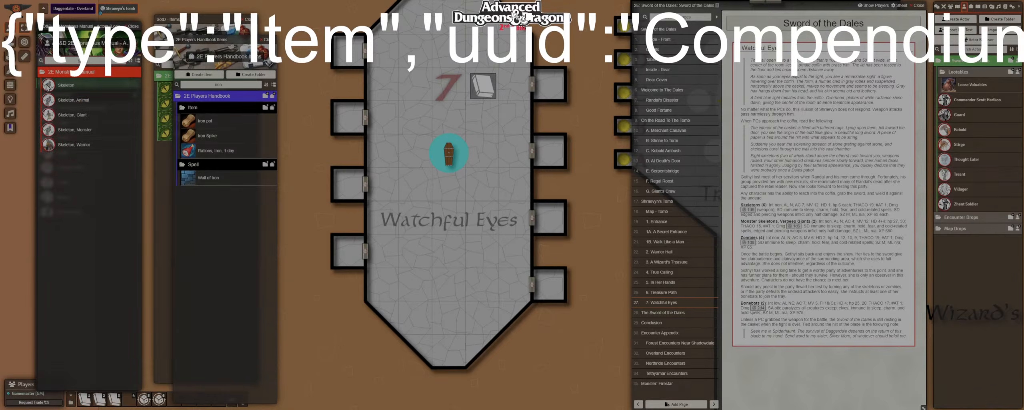
pyautogui.moveTo(974, 63); pyautogui.dragTo(974, 63)
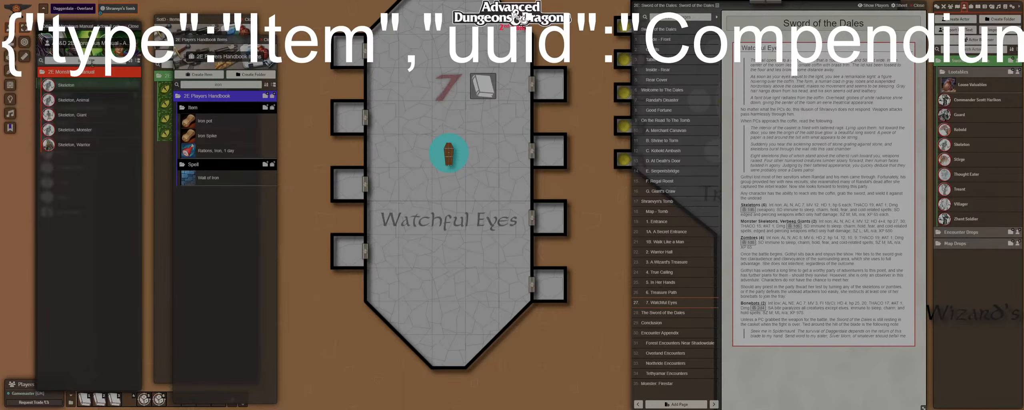
pyautogui.write('zom')
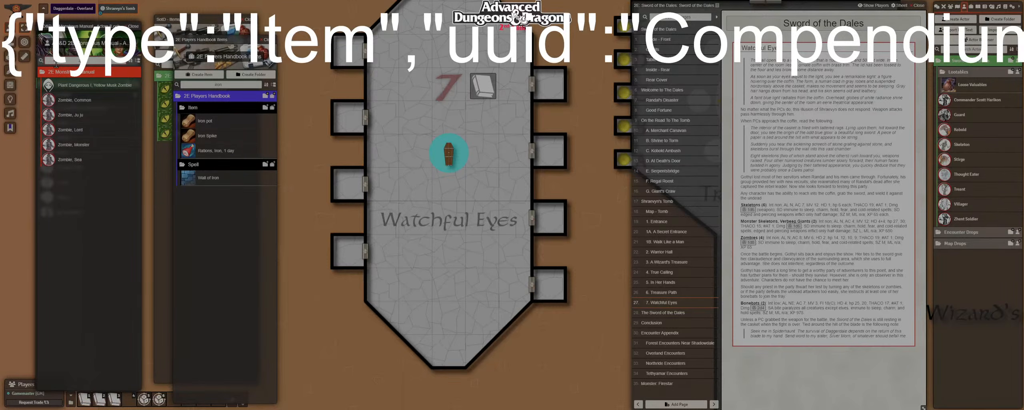
pyautogui.moveTo(48, 96); pyautogui.dragTo(979, 66)
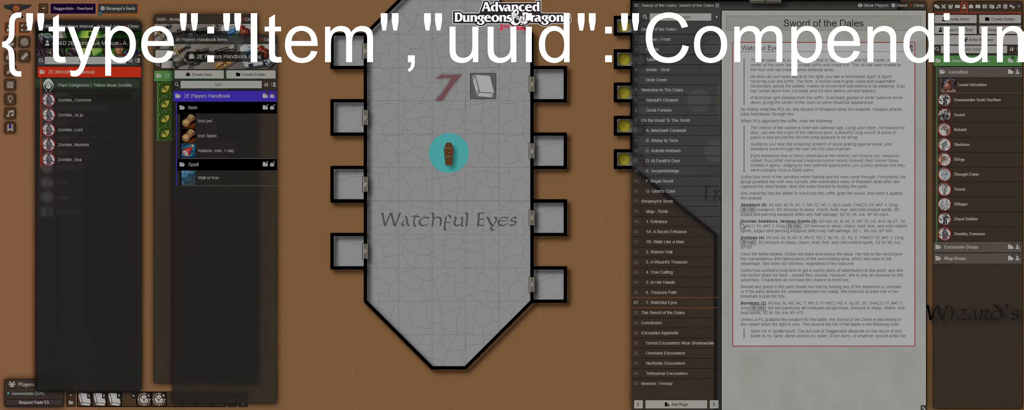
# Create a Verbeeg giant monster skeleton actor by importing its stat block text from the Watchful Eyes page.
pyautogui.moveTo(741, 221); pyautogui.dragTo(900, 234)
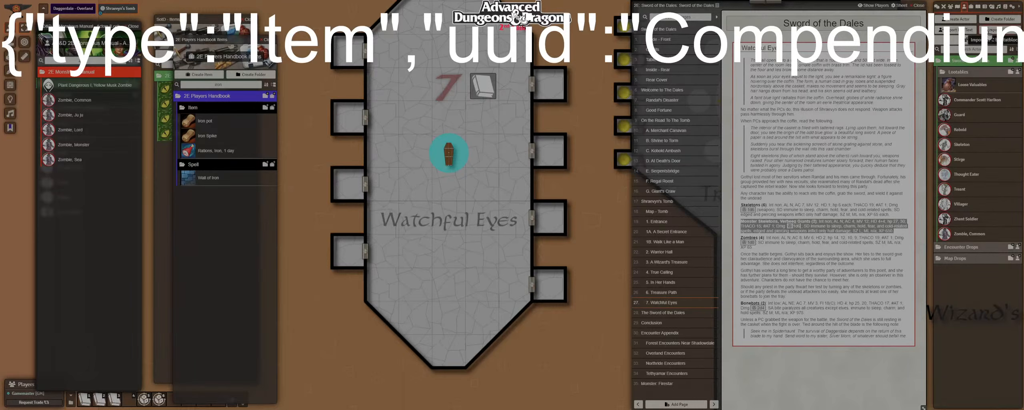
pyautogui.click(964, 30)
pyautogui.write('Monster Skeletons, Verbeeg Giants (2): Int non; AL N; AC 4; MV 12; HD 4+4; hp 27, 30; THACO 15; #AT 1; Dmg 1d6; SD immune to sleep, charm, hold, fear, and cold-related spells, edged and piercing weapons inflict only half damage; SZ L; ML n/a; XP 650.')
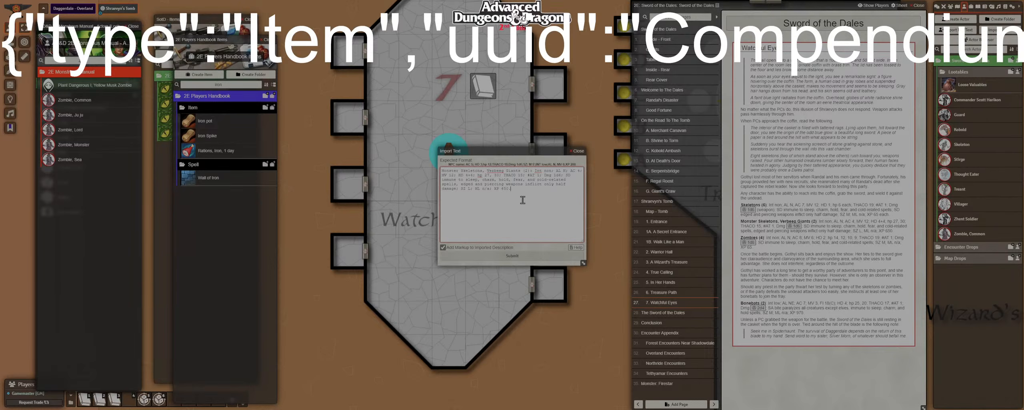
pyautogui.click(512, 256)
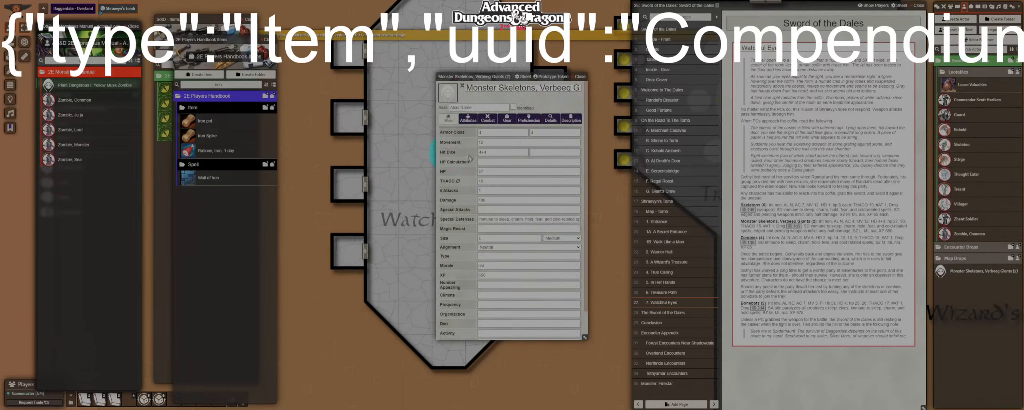
# Set the giant skeleton's HP calculation to 4d8+4 and recalculate its saves from its hit dice.
pyautogui.click(494, 161)
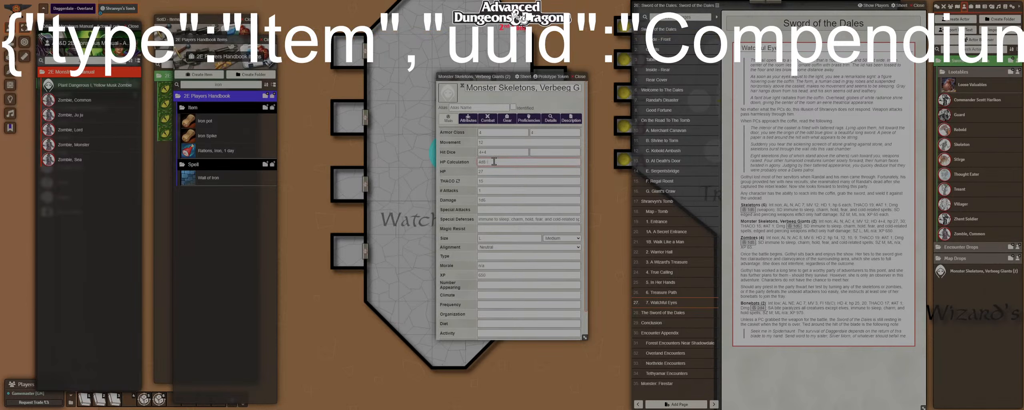
pyautogui.press('Tab')
pyautogui.click(472, 122)
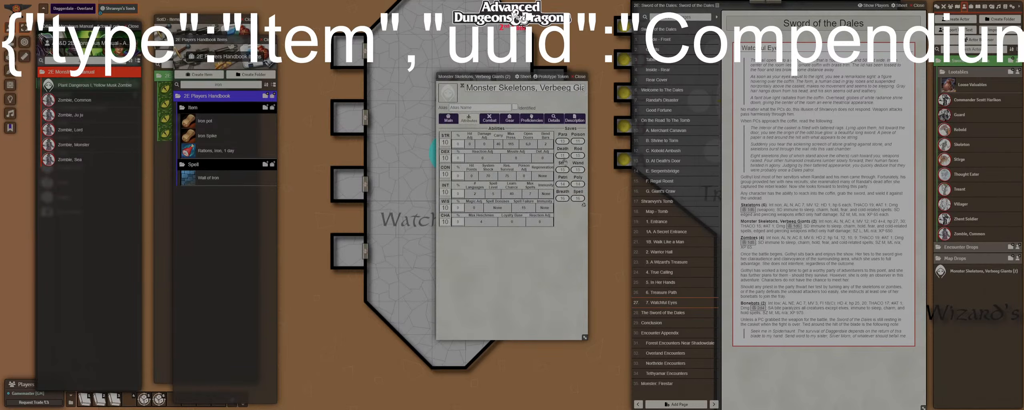
pyautogui.click(584, 205)
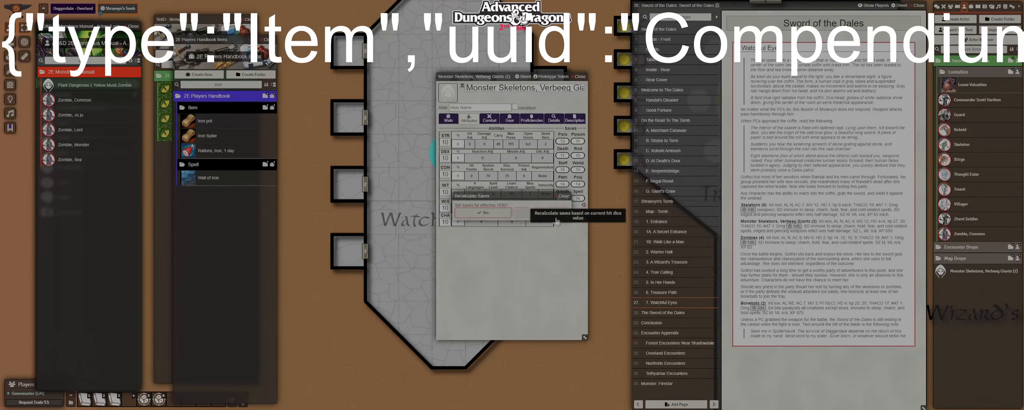
pyautogui.click(500, 214)
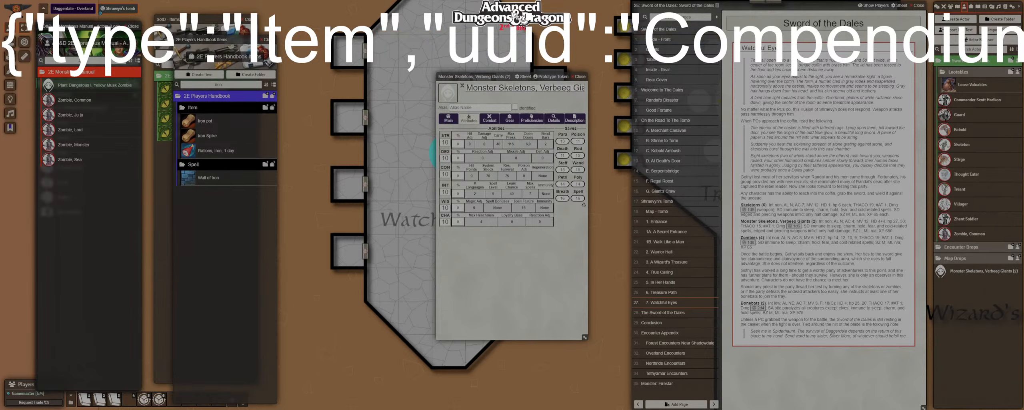
pyautogui.click(584, 205)
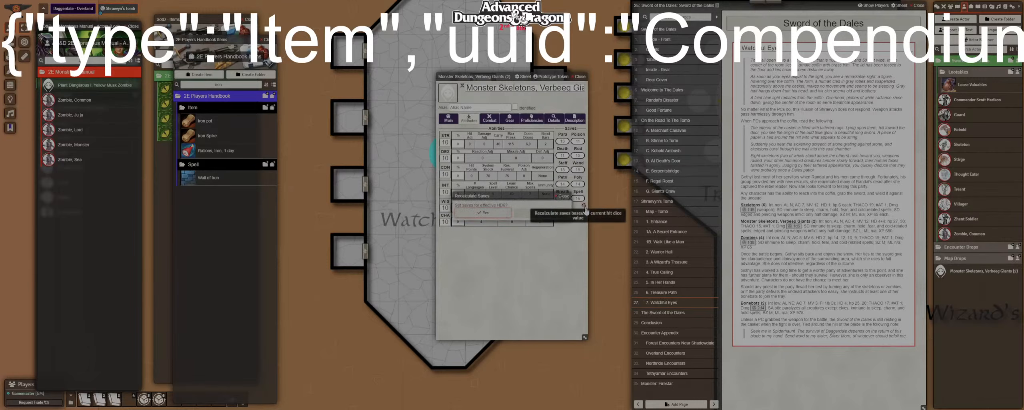
pyautogui.click(487, 216)
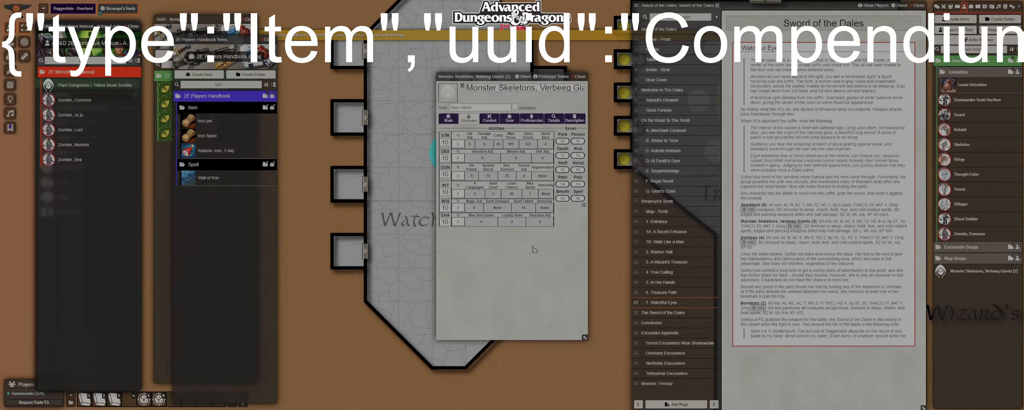
# Enter Giant Skeleton as the imported actor's alias for when it is unidentified.
pyautogui.click(448, 120)
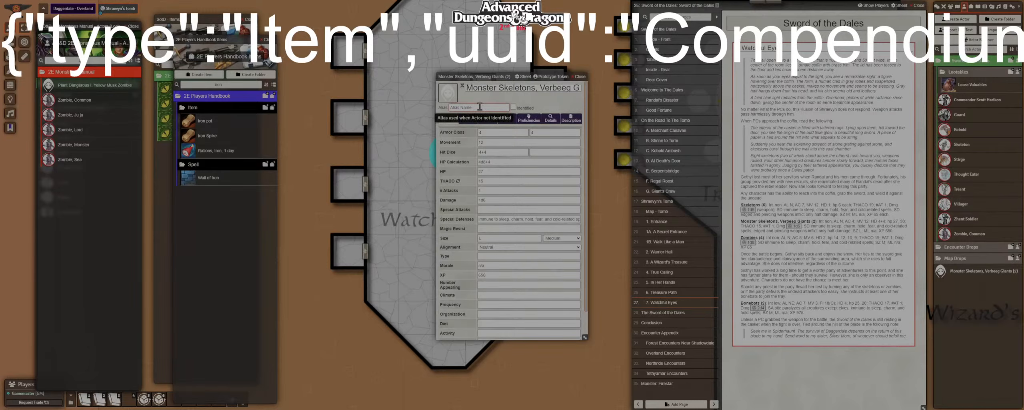
pyautogui.write('Giant Zombie')
pyautogui.doubleClick(469, 108)
pyautogui.write('Skeleton')
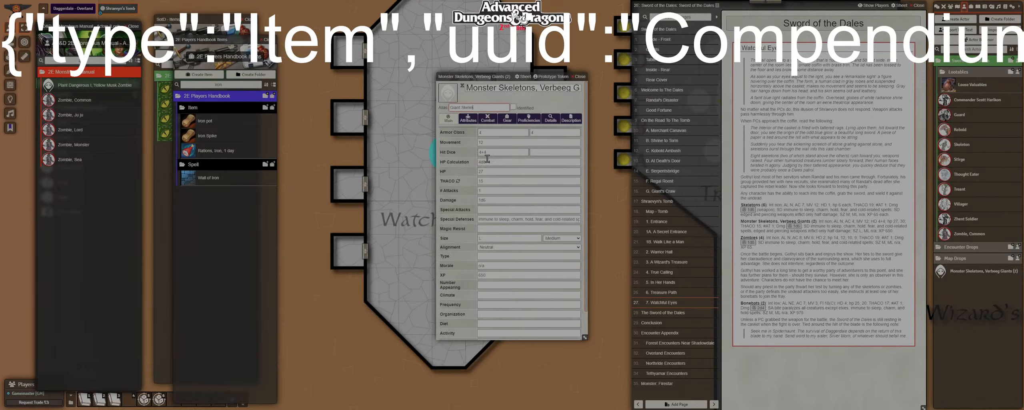
# Shorten the imported actor's name to "Skeletons, Verbeeg".
pyautogui.click(540, 87)
pyautogui.click(501, 88)
pyautogui.hotkey('shift', 'Home')
pyautogui.press('BackSpace')
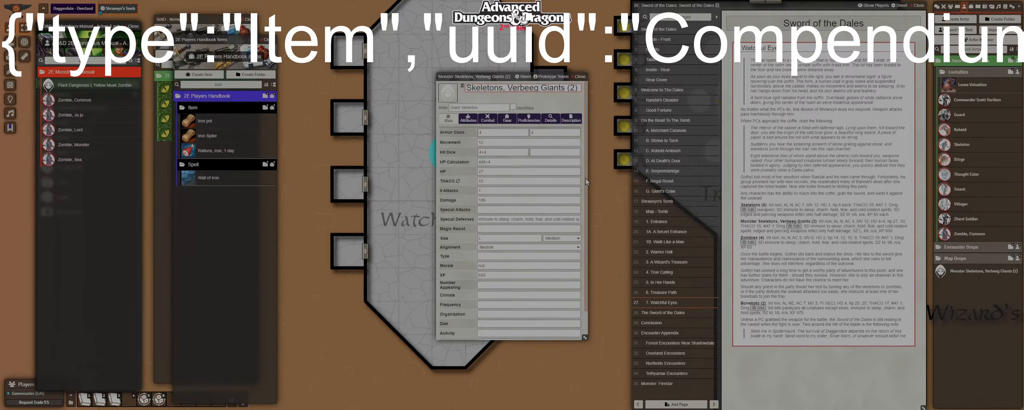
pyautogui.hotkey('shift', 'End')
pyautogui.press('BackSpace')
pyautogui.press('Tab')
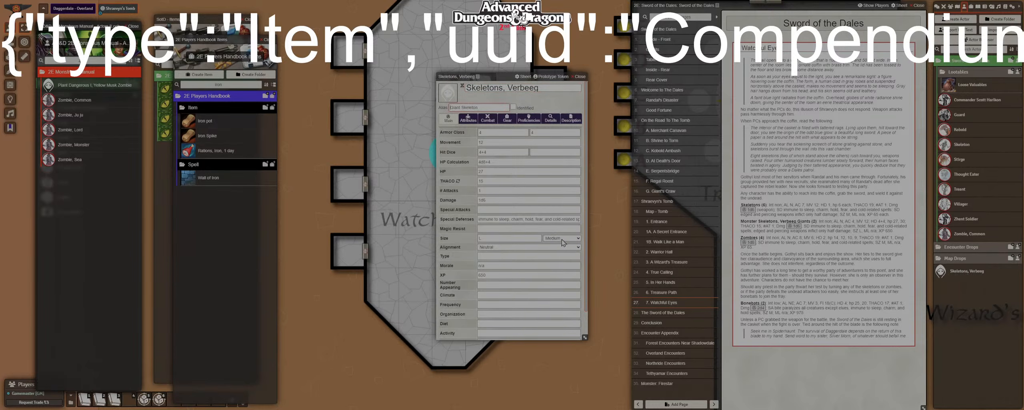
# Set the Verbeeg skeleton's size category to Large, and move and enlarge its sheet.
pyautogui.click(563, 261)
pyautogui.moveTo(502, 77); pyautogui.dragTo(448, 79)
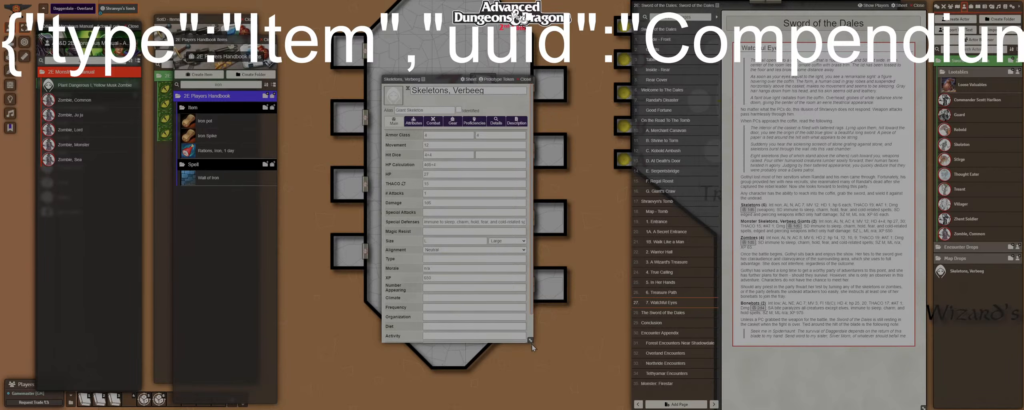
pyautogui.moveTo(532, 344); pyautogui.dragTo(596, 400)
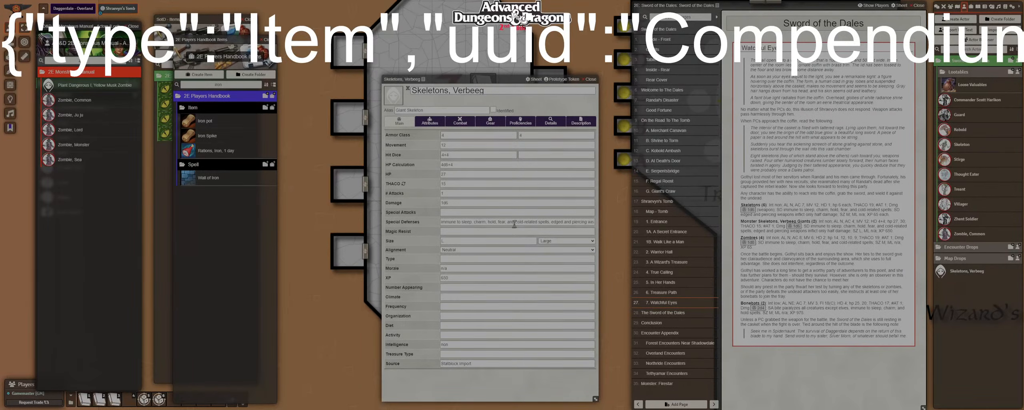
# Add a passive effect to the Verbeeg skeleton and name it Resistances.
pyautogui.click(554, 122)
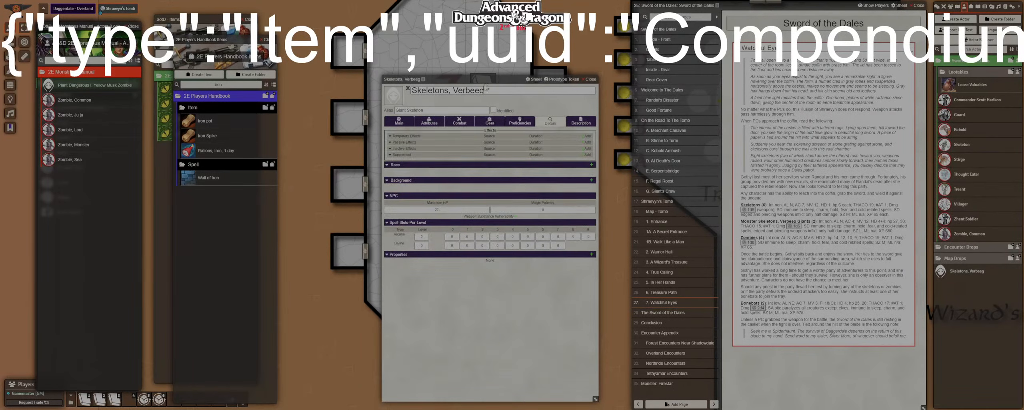
pyautogui.click(587, 142)
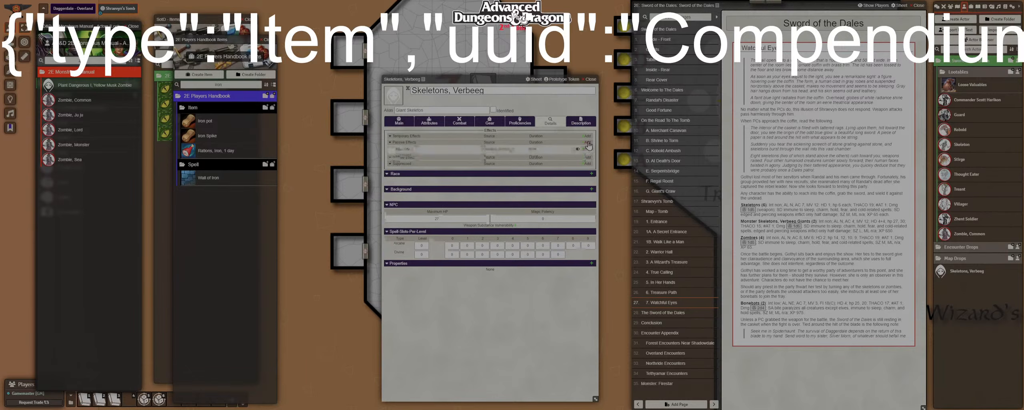
pyautogui.click(584, 150)
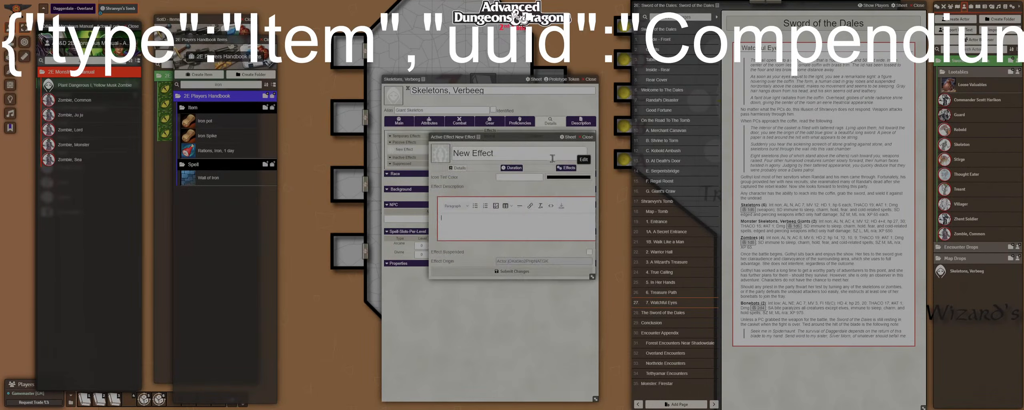
pyautogui.tripleClick(552, 159)
pyautogui.write('Resis')
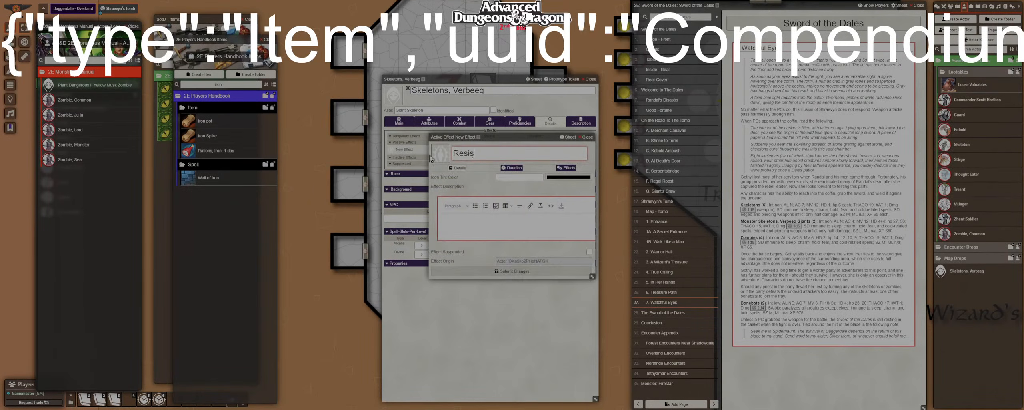
pyautogui.write('tances')
pyautogui.press('Tab')
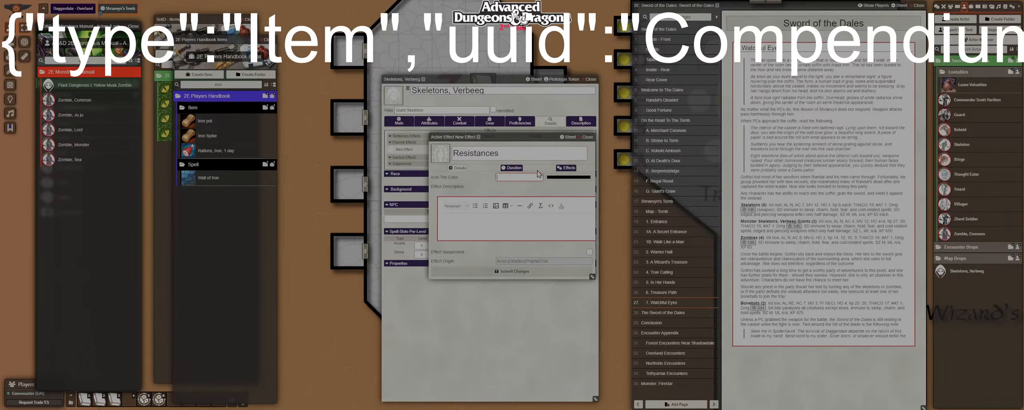
# Add an attribute change to the Resistances effect using the key special.statusimmune, keeping the creature's description in view.
pyautogui.click(572, 168)
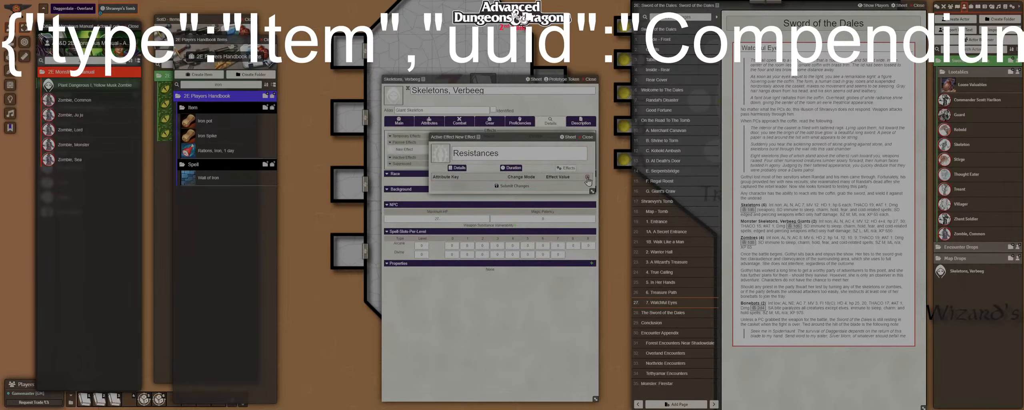
pyautogui.click(587, 177)
pyautogui.moveTo(534, 136); pyautogui.dragTo(714, 180)
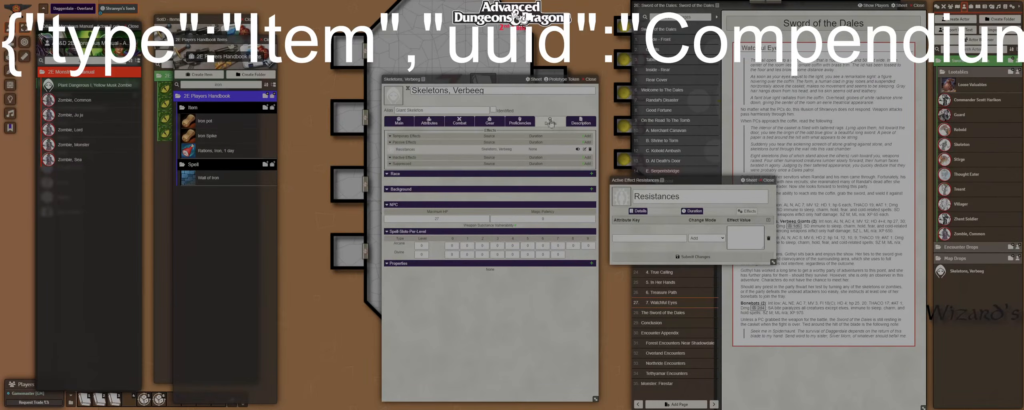
pyautogui.click(585, 122)
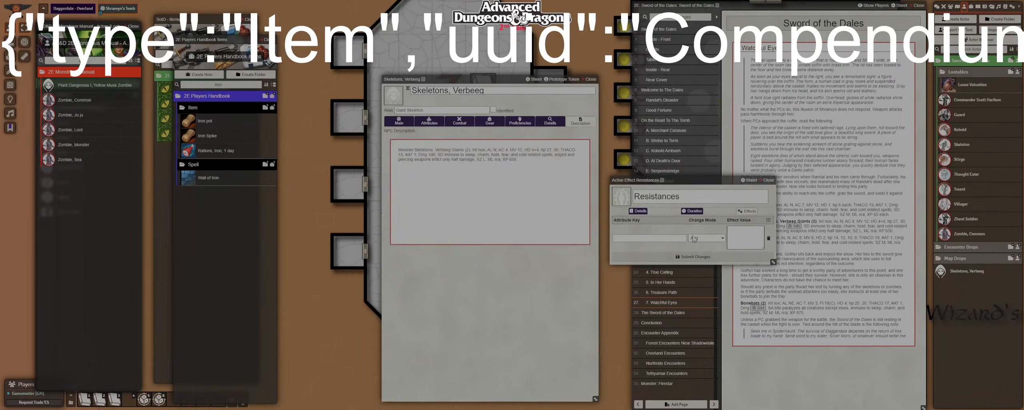
pyautogui.click(656, 239)
pyautogui.write('sta')
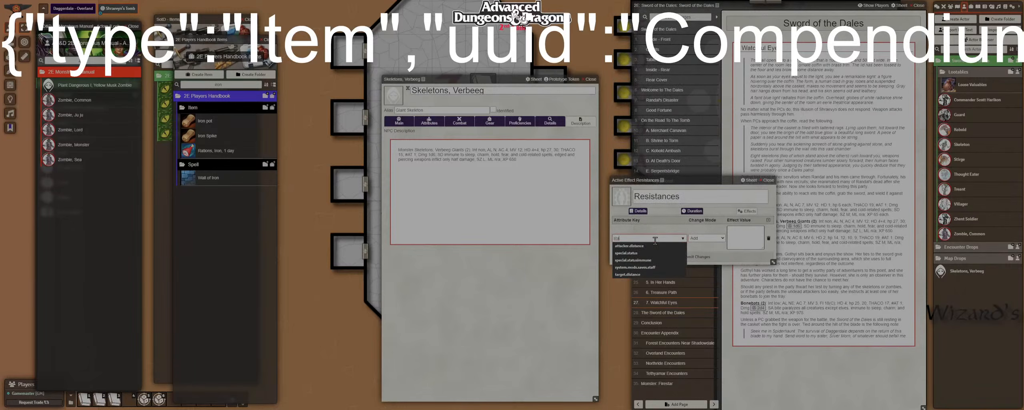
pyautogui.click(638, 260)
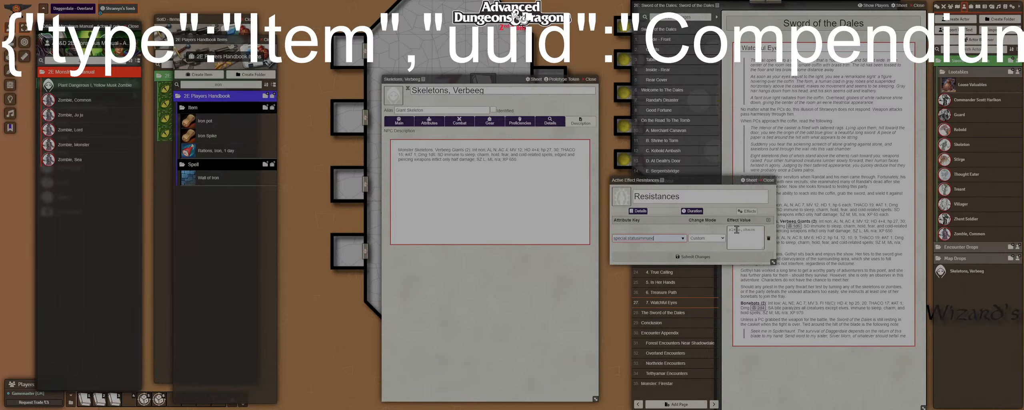
# Set the status immunity value to sleep, hold, fear and charm, and submit the effect changes.
pyautogui.doubleClick(751, 230)
pyautogui.write('hold,fe')
pyautogui.moveTo(763, 247); pyautogui.dragTo(818, 250)
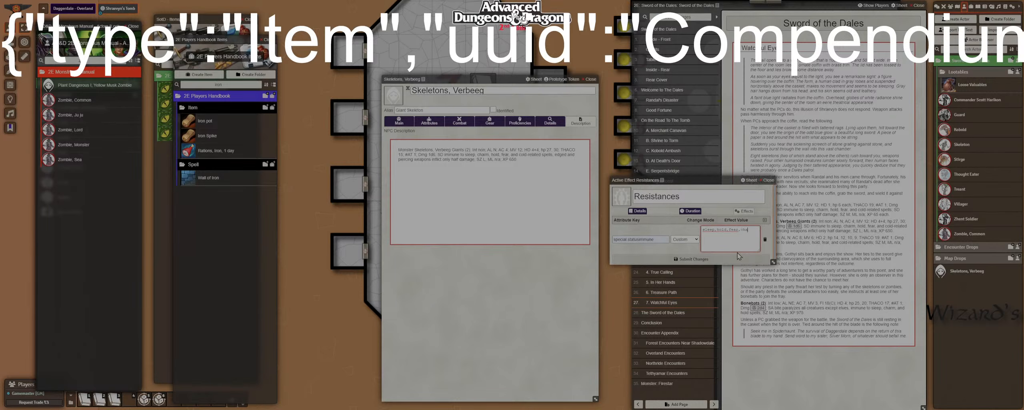
pyautogui.write('rm')
pyautogui.press('Tab')
pyautogui.click(675, 259)
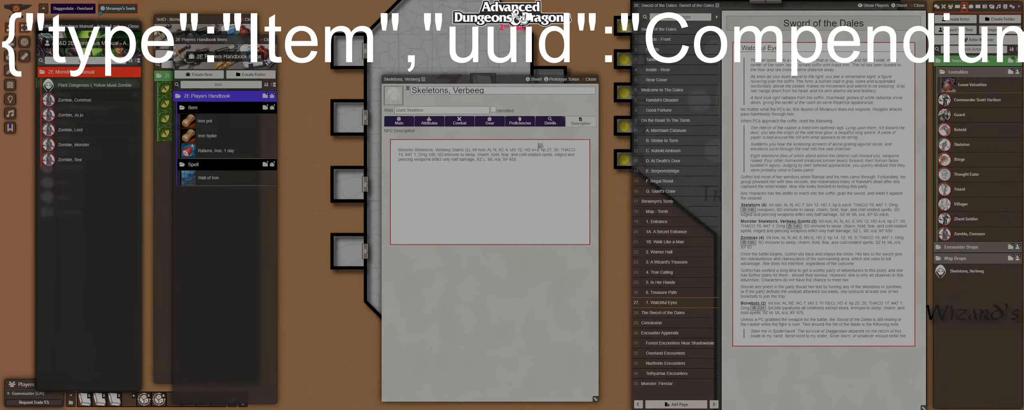
pyautogui.click(550, 121)
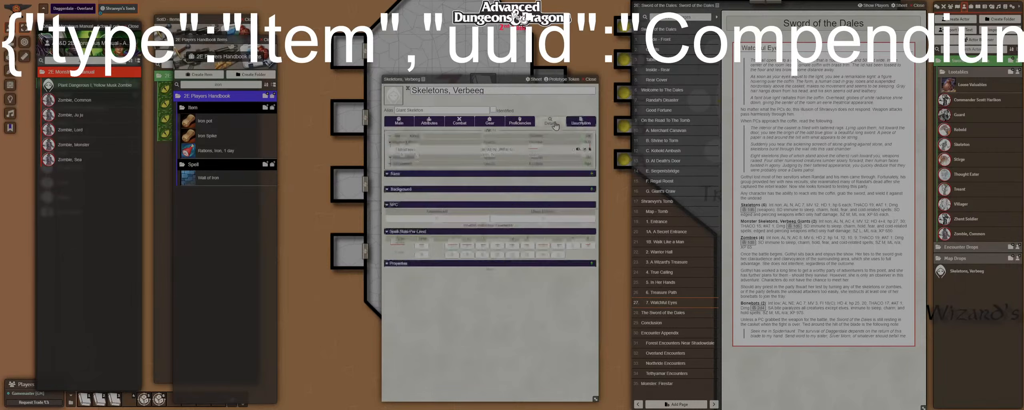
pyautogui.click(586, 142)
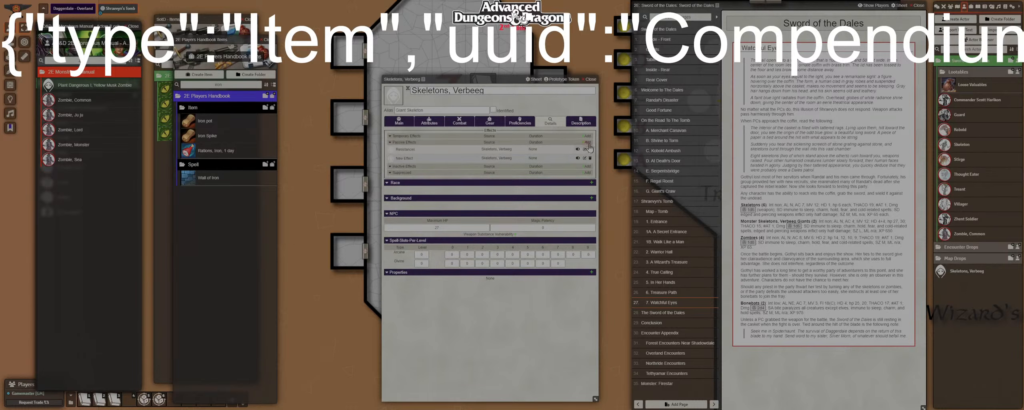
pyautogui.click(590, 158)
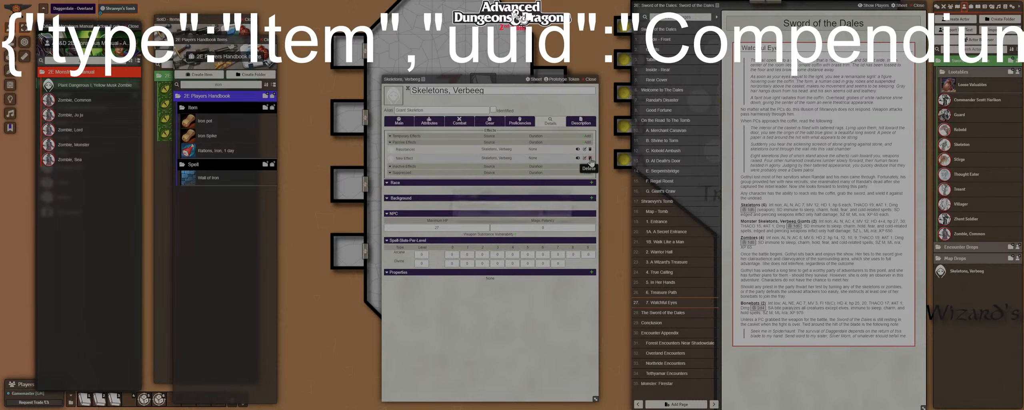
pyautogui.click(493, 217)
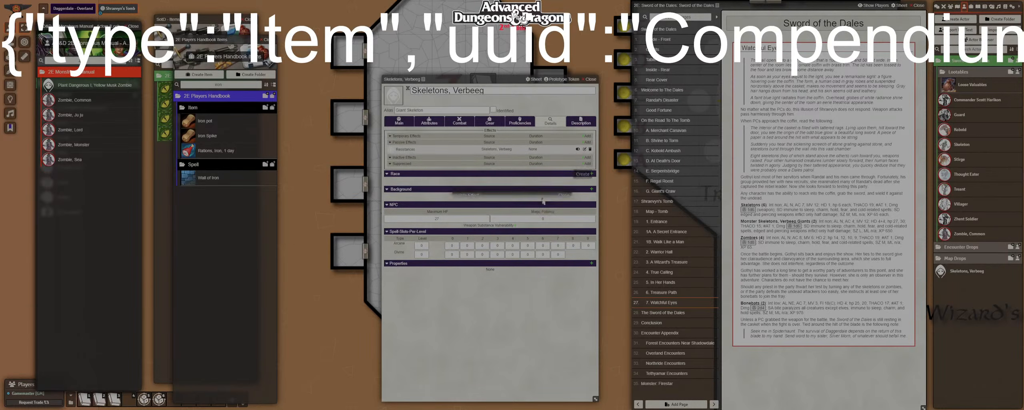
# Reopen the Verbeeg skeleton's Resistances effect and add a second attribute change using the key system.mods.resist.
pyautogui.click(585, 149)
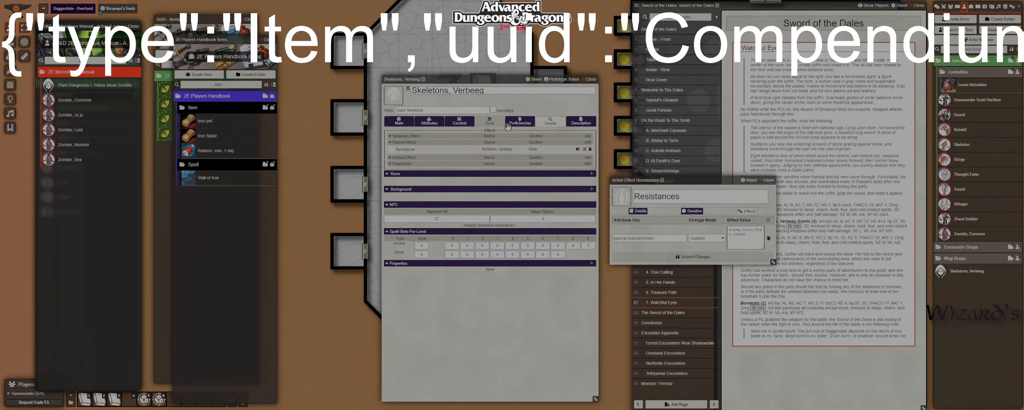
pyautogui.click(585, 123)
pyautogui.moveTo(507, 164)
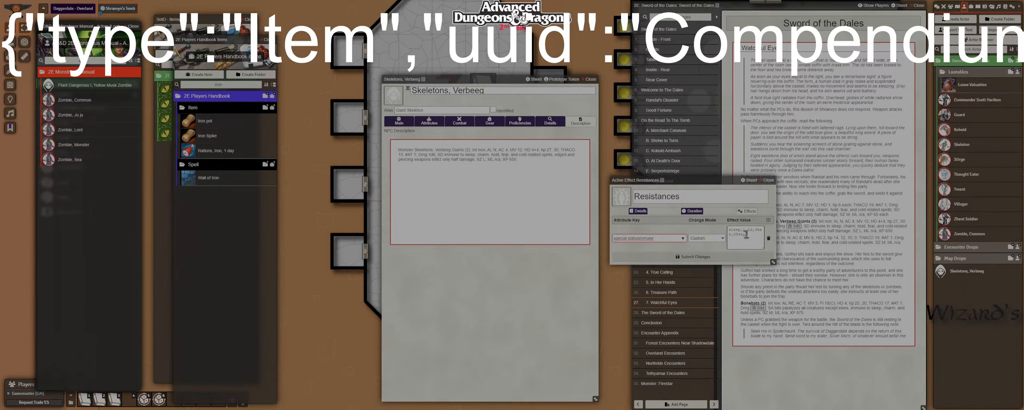
pyautogui.click(768, 220)
pyautogui.click(647, 266)
pyautogui.write('res')
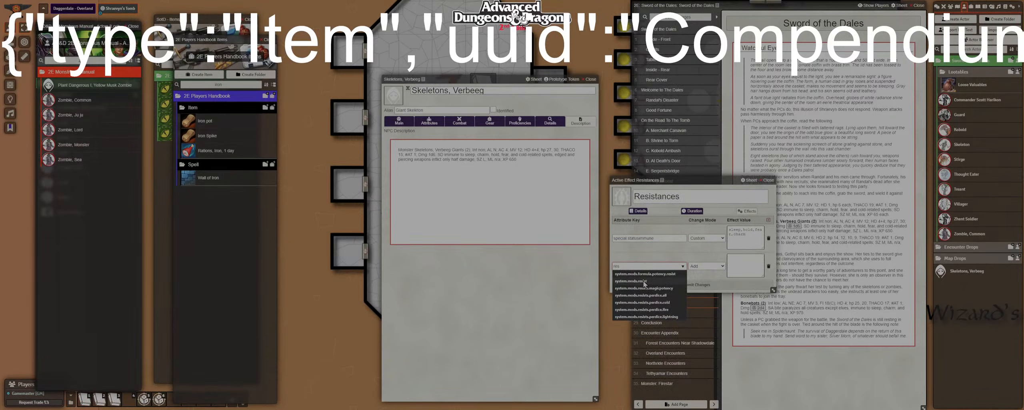
pyautogui.click(644, 282)
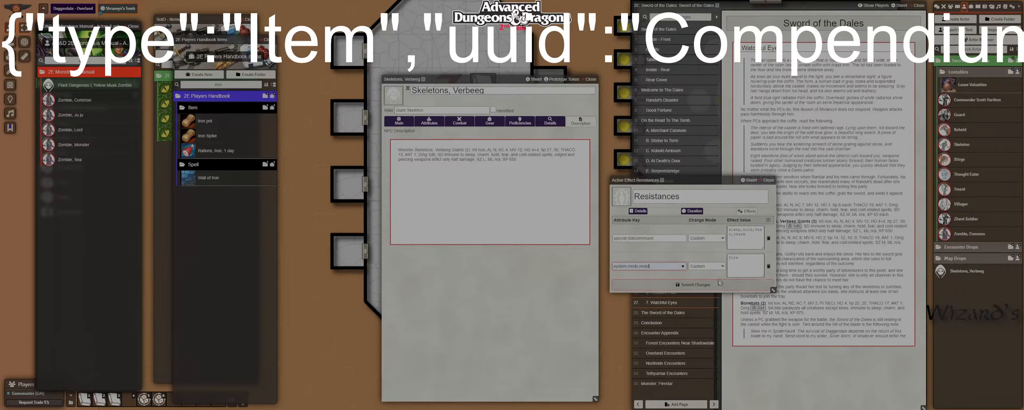
# Set the resist value to cold, piercing, slashing and submit the effect changes.
pyautogui.click(731, 257)
pyautogui.write('col')
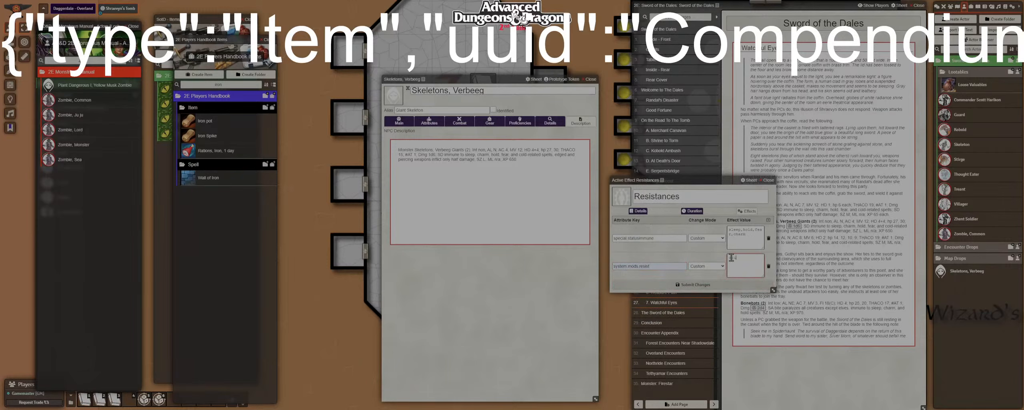
pyautogui.write('d, piercing, slashing')
pyautogui.click(682, 285)
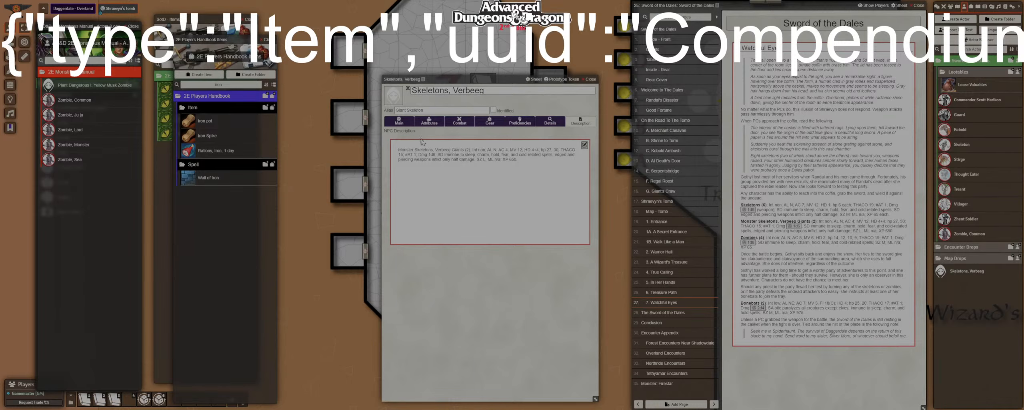
# Review the Verbeeg skeleton's main statistics, combat details and damage entry.
pyautogui.click(404, 123)
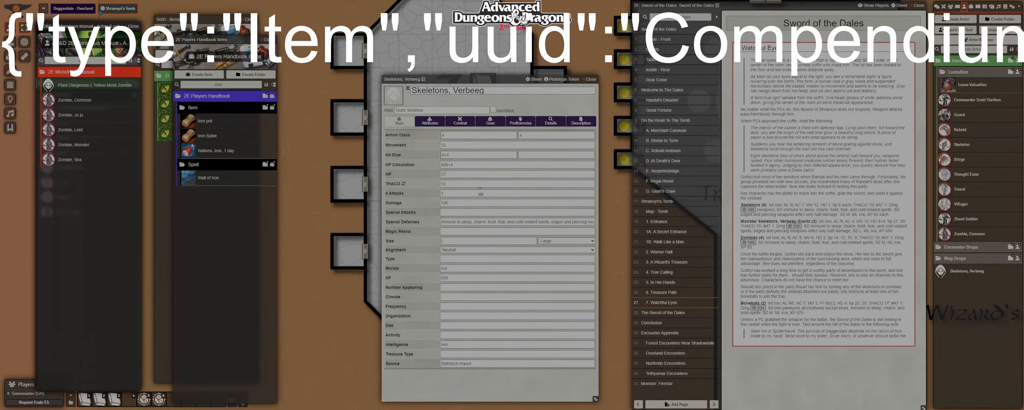
pyautogui.click(461, 126)
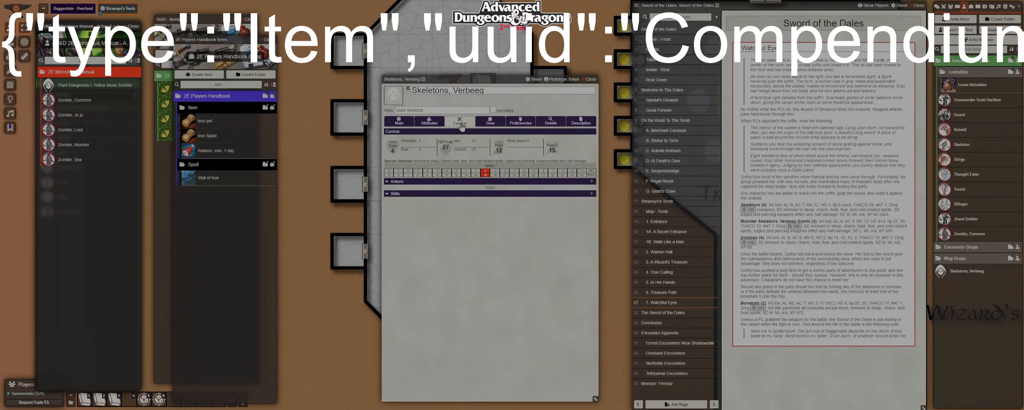
pyautogui.click(399, 121)
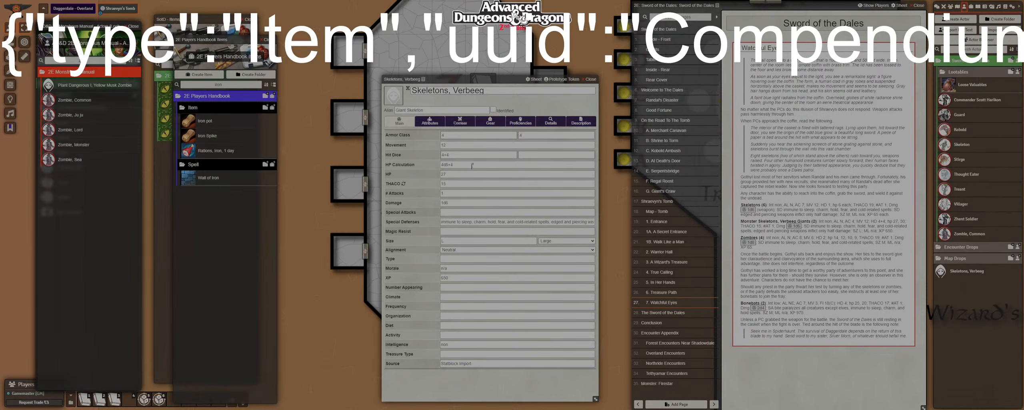
pyautogui.doubleClick(454, 203)
# Close the Verbeeg skeleton's sheet and move its actor from Map Drops into the folder holding the other skeleton and zombie actors.
pyautogui.click(592, 80)
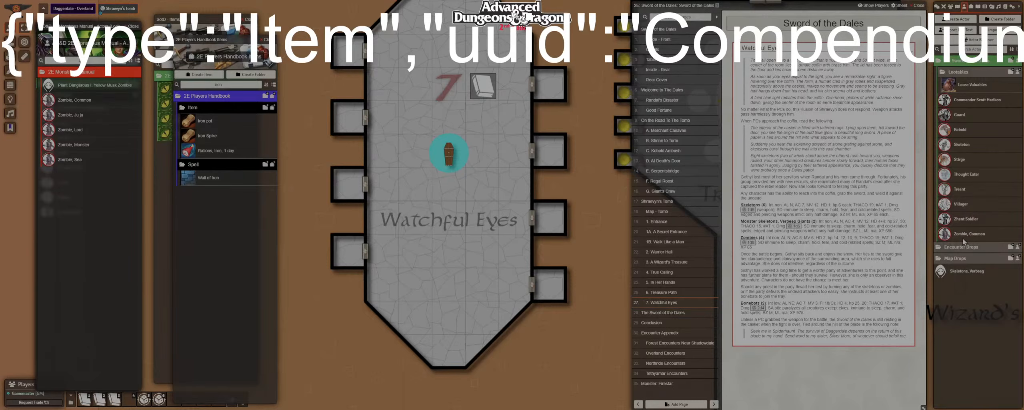
pyautogui.moveTo(971, 84); pyautogui.dragTo(981, 69)
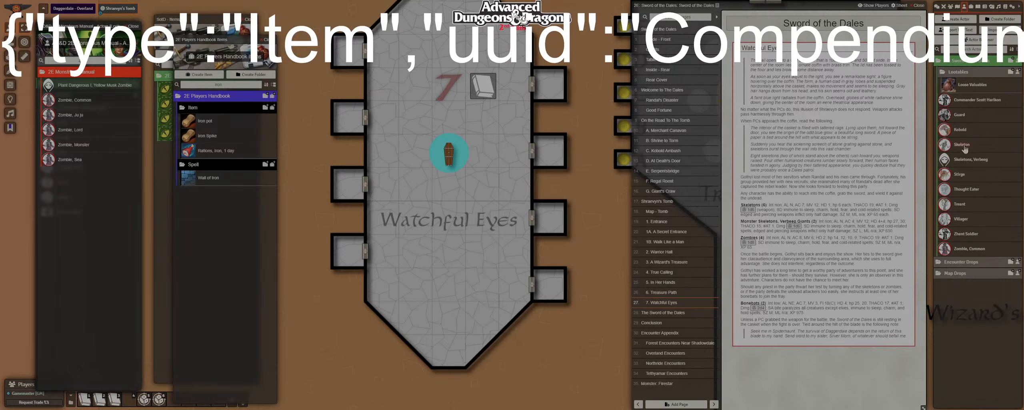
# Open the portrait image browser for the Skeletons, Verbeeg actor and go to the root of the user data.
pyautogui.click(966, 159)
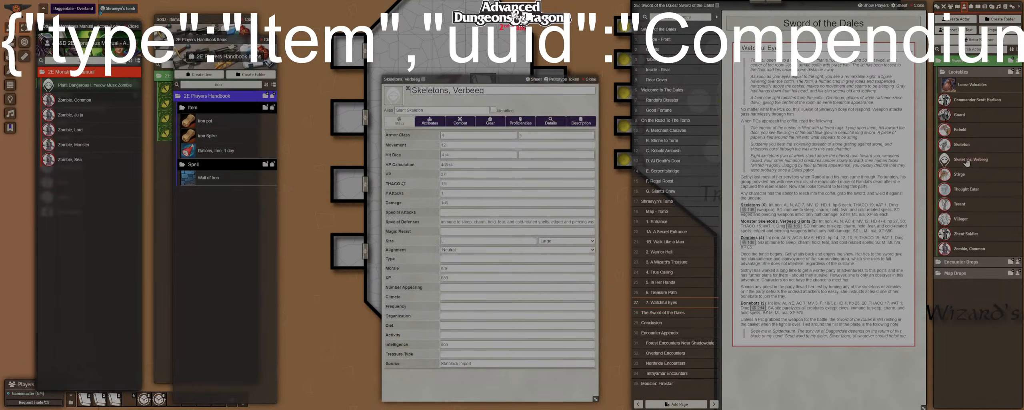
pyautogui.click(398, 99)
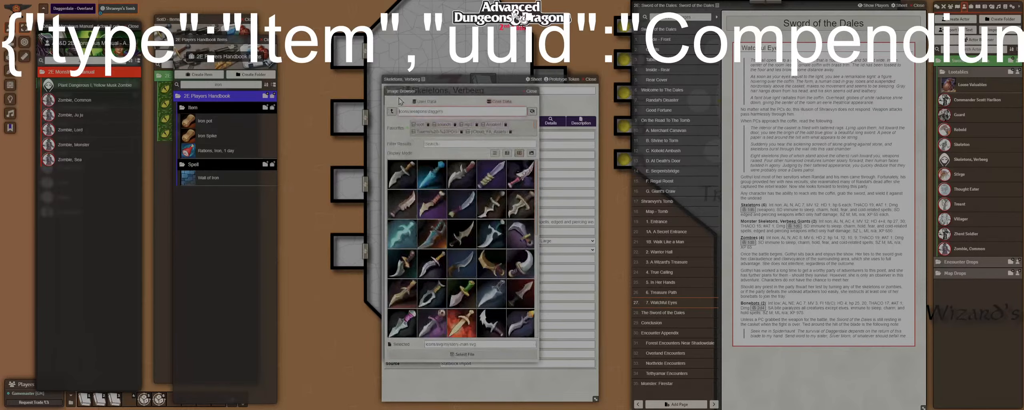
pyautogui.click(430, 103)
pyautogui.click(494, 104)
pyautogui.click(392, 113)
pyautogui.click(392, 113)
pyautogui.click(391, 113)
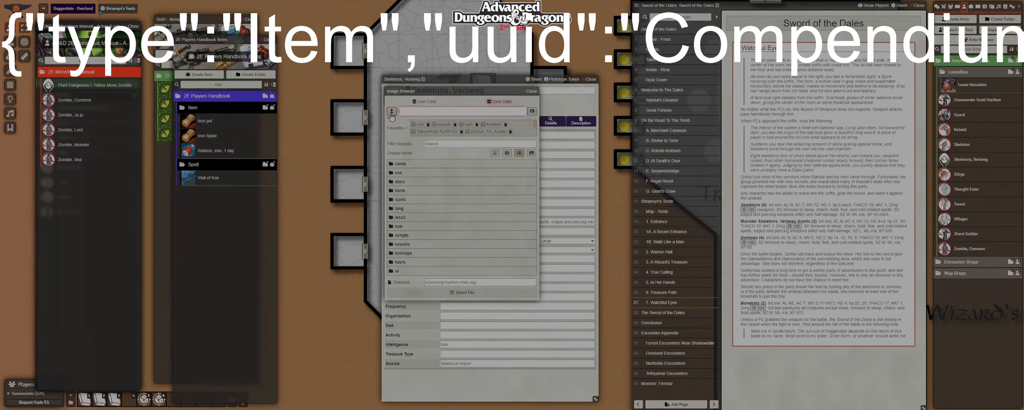
pyautogui.click(429, 101)
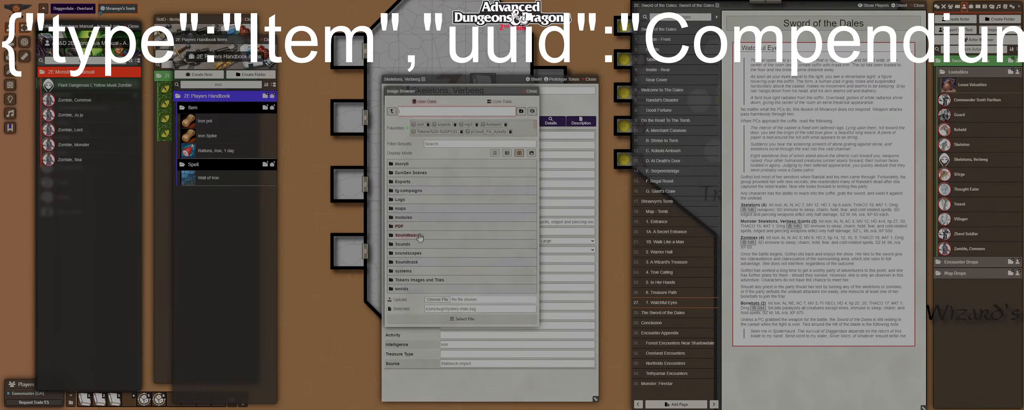
# Browse to the tokens image folder of the Sword of the Dales module, and close the image browser.
pyautogui.click(406, 217)
pyautogui.scroll(-5, 460, 240)
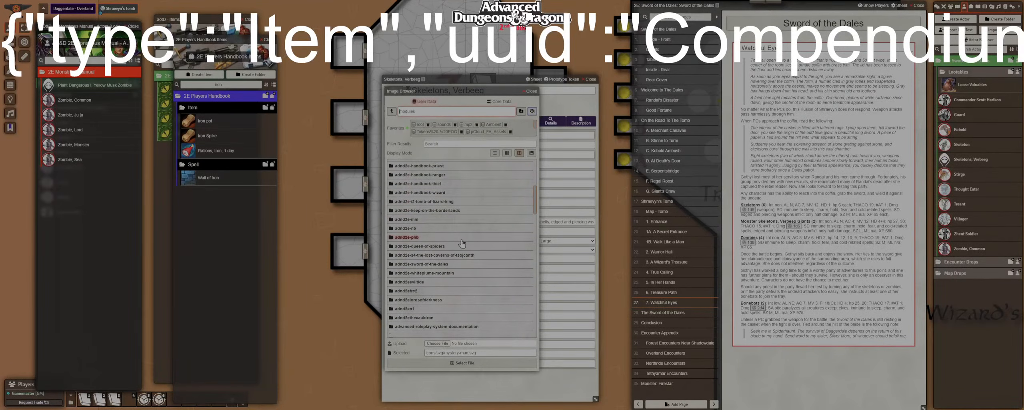
pyautogui.click(445, 264)
pyautogui.click(401, 165)
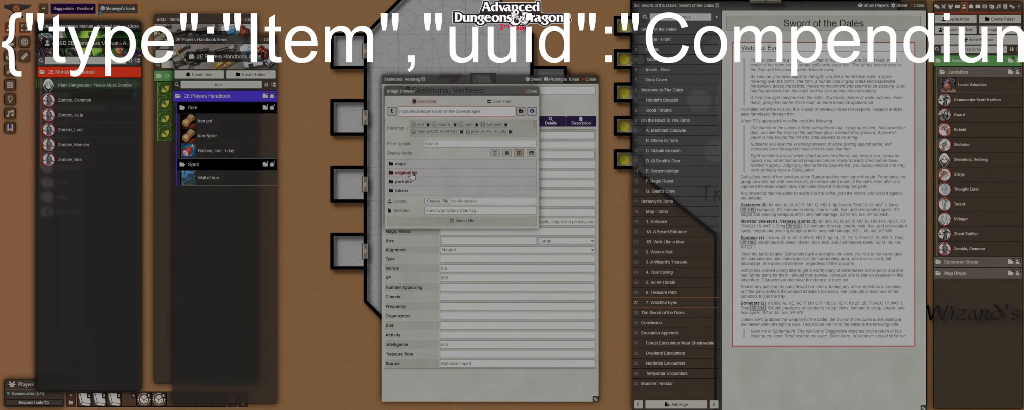
pyautogui.click(402, 191)
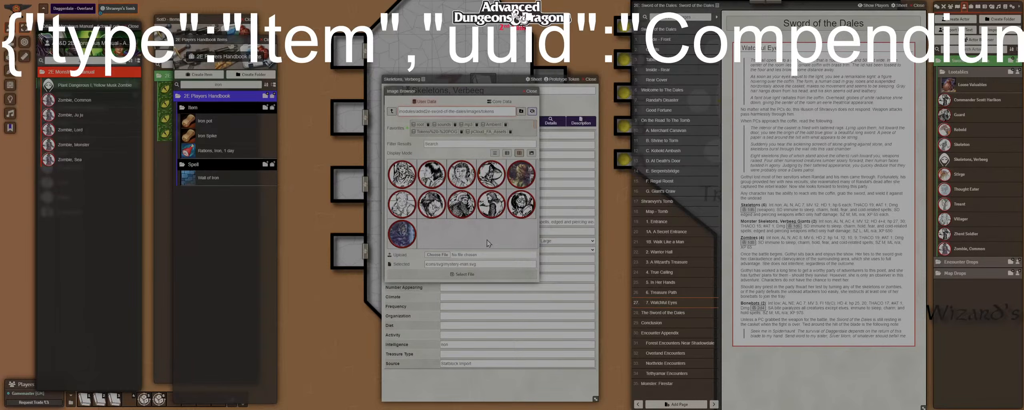
pyautogui.click(532, 93)
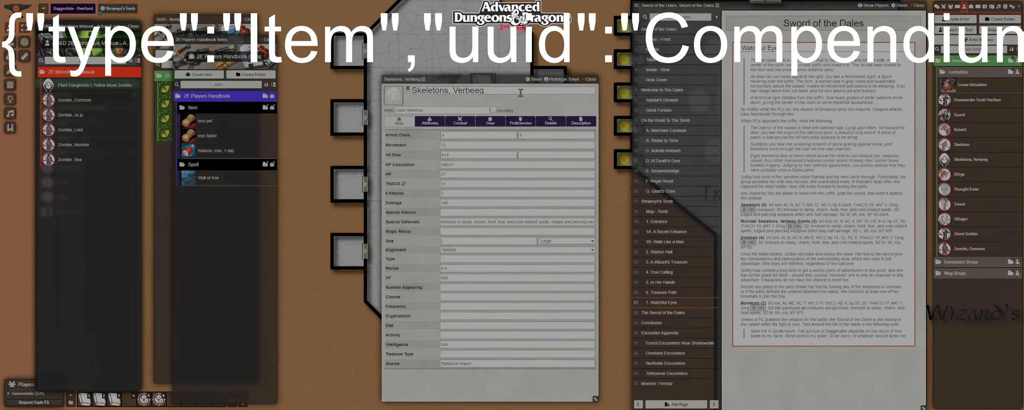
# Apply the blue-purple round token image from the module's tokens folder to the Verbeeg skeleton and close its sheet.
pyautogui.click(399, 101)
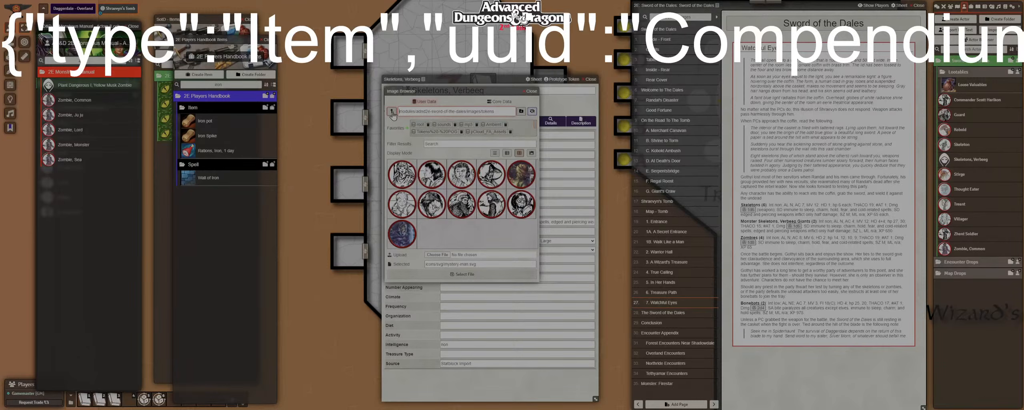
pyautogui.click(446, 275)
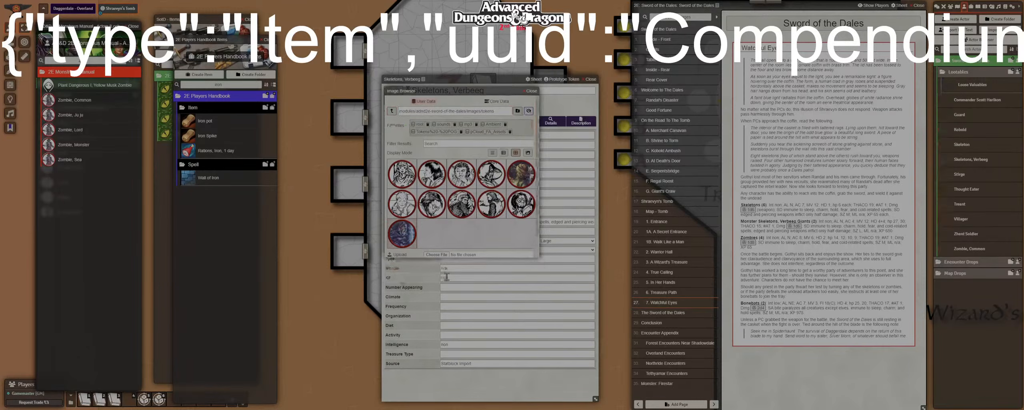
pyautogui.click(591, 79)
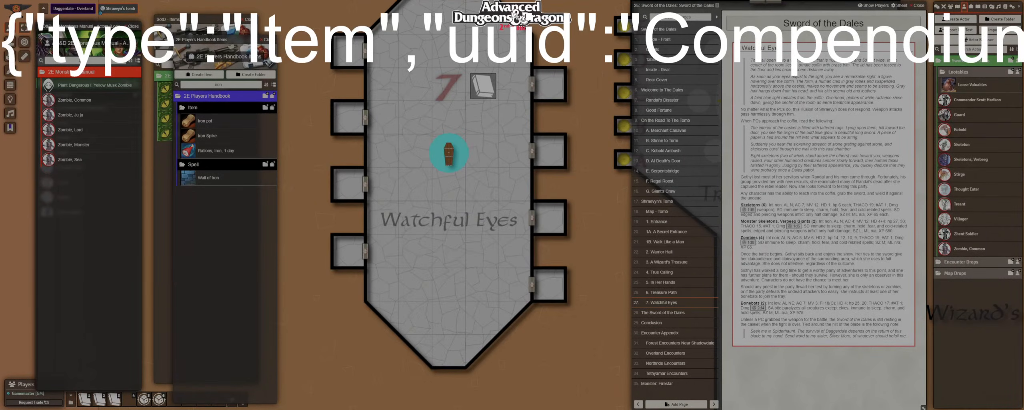
# Place a Skeletons, Verbeeg token in the Watchful Eyes room, southeast of the coffin, and select it.
pyautogui.moveTo(960, 164); pyautogui.dragTo(488, 193)
pyautogui.scroll(5, 452, 258)
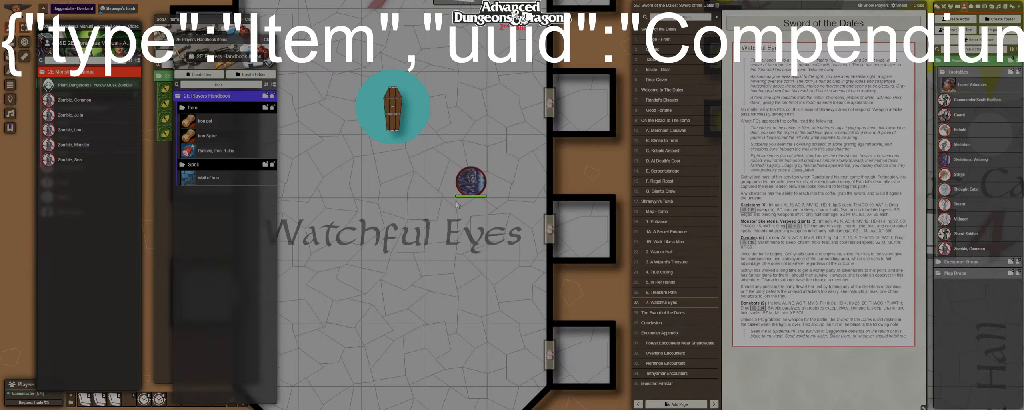
pyautogui.click(470, 186)
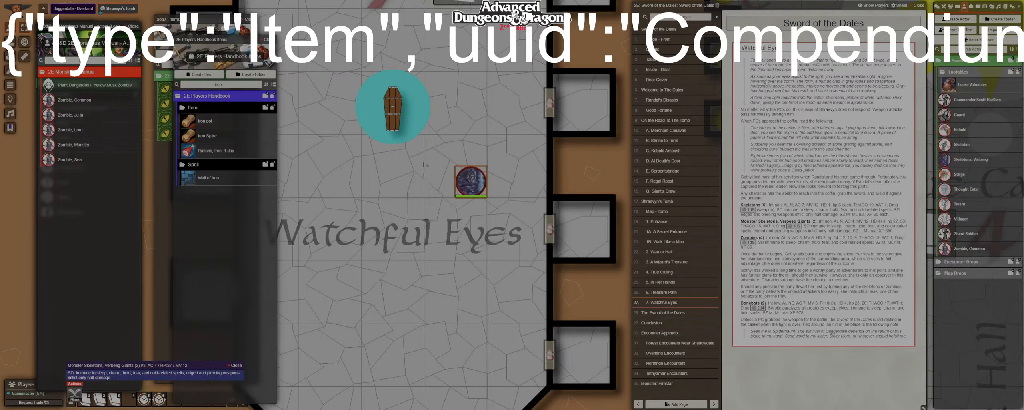
# Check the token's size against the grid by raising the Shraevyn's Tomb scene's grid opacity to 1 and returning it to 0.
pyautogui.scroll(-2, 477, 133)
pyautogui.scroll(-3, 475, 133)
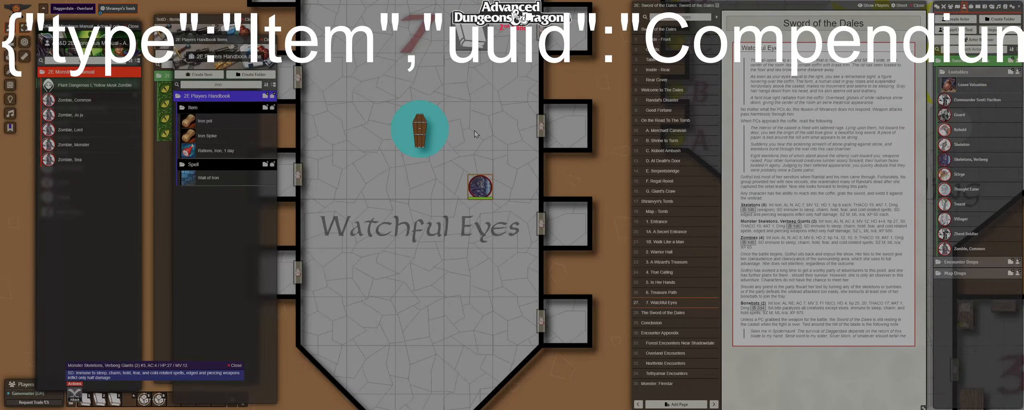
pyautogui.rightClick(123, 8)
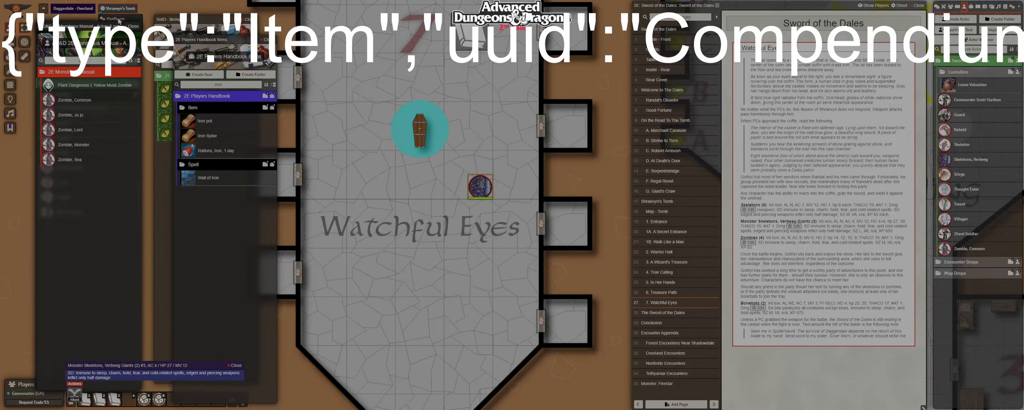
pyautogui.click(119, 20)
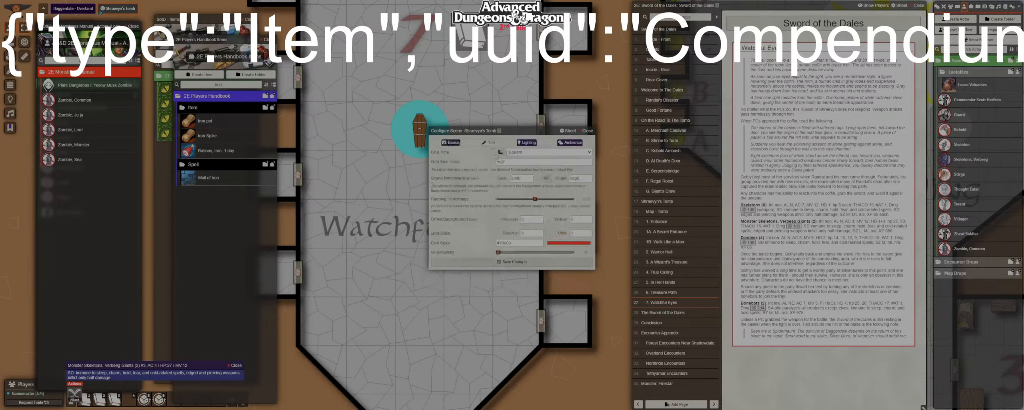
pyautogui.moveTo(503, 253); pyautogui.dragTo(588, 256)
pyautogui.click(522, 266)
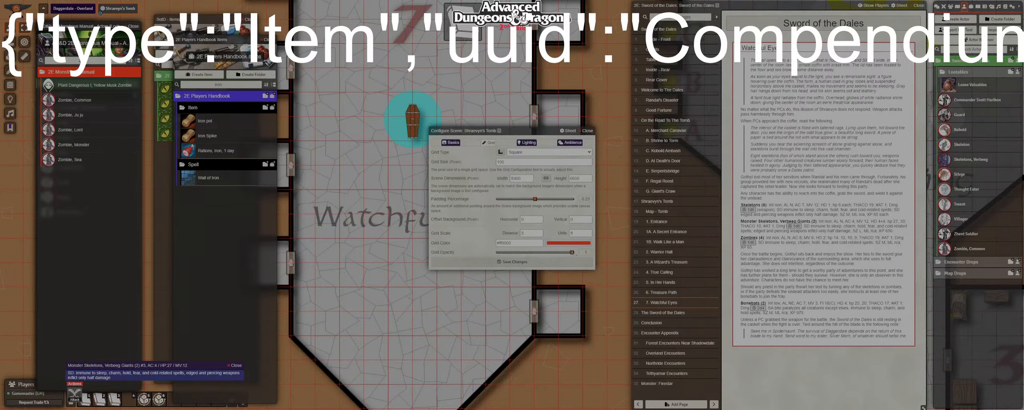
pyautogui.moveTo(572, 252); pyautogui.dragTo(449, 252)
pyautogui.click(506, 263)
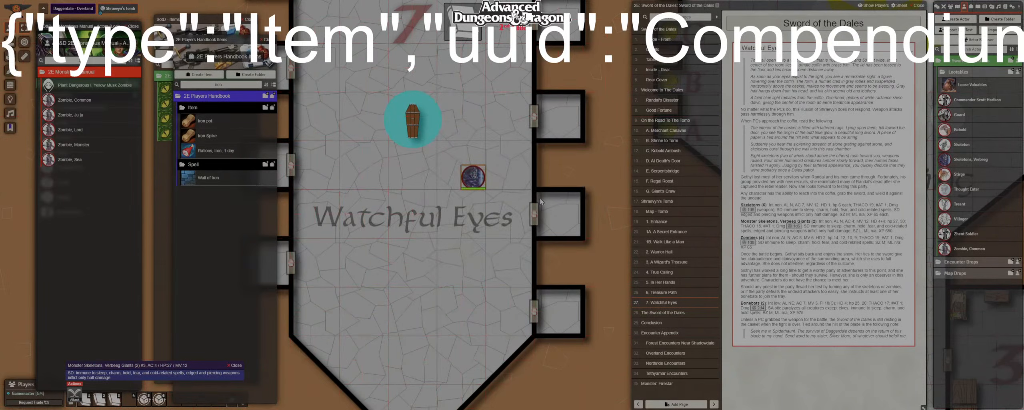
# Review the placed Verbeeg skeleton token's main stats, damage and combat actions, and delete the token from the Watchful Eyes room.
pyautogui.doubleClick(469, 180)
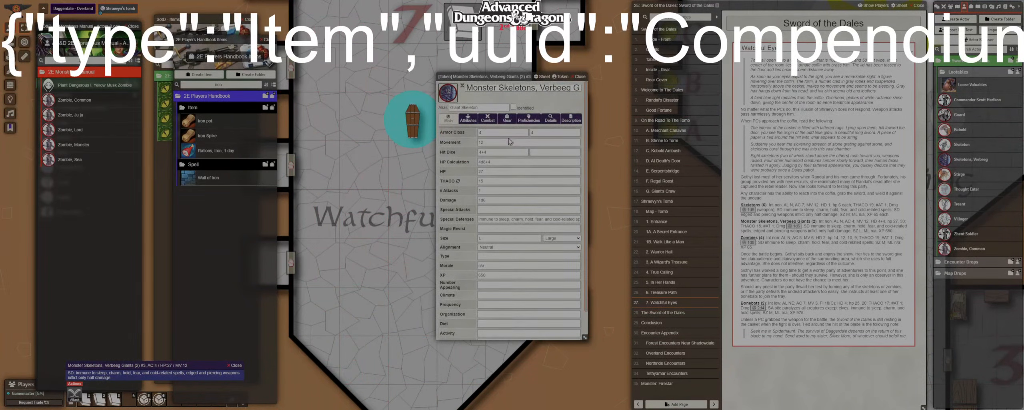
pyautogui.click(488, 118)
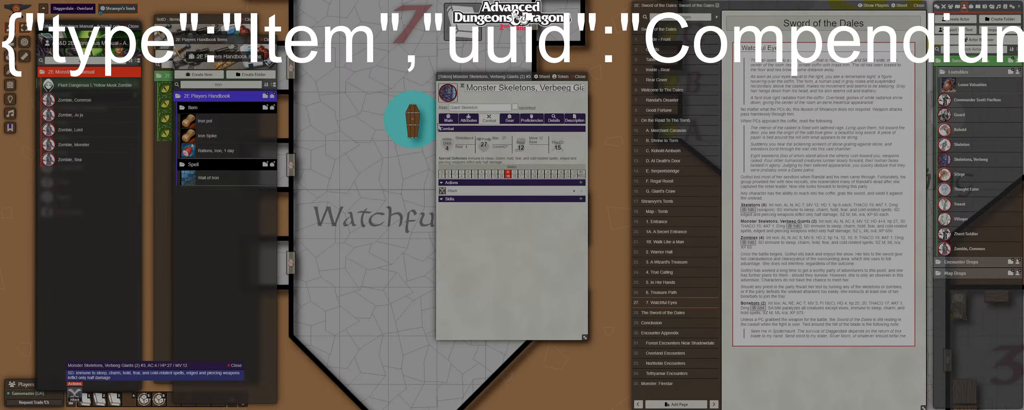
pyautogui.click(448, 118)
pyautogui.click(481, 201)
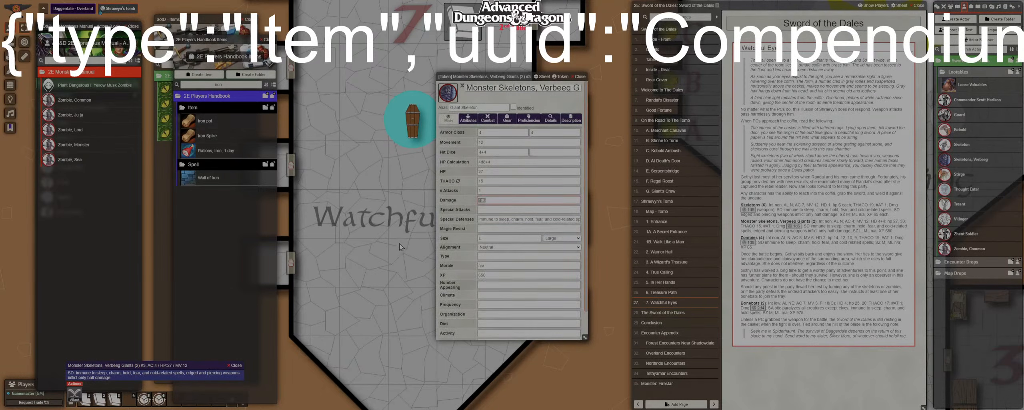
pyautogui.click(487, 118)
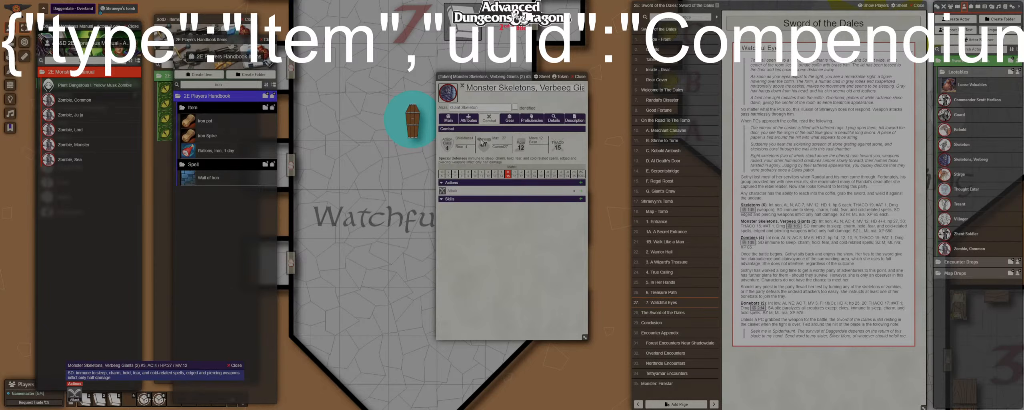
pyautogui.click(453, 120)
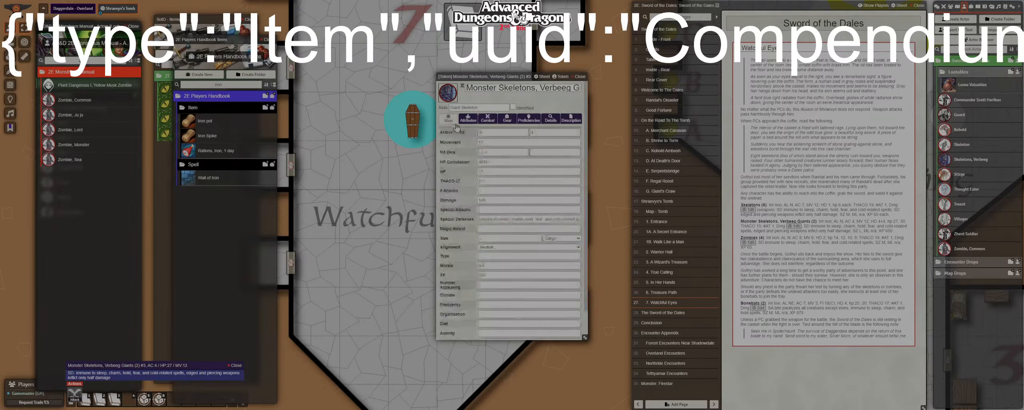
pyautogui.click(504, 198)
pyautogui.click(503, 88)
pyautogui.click(578, 78)
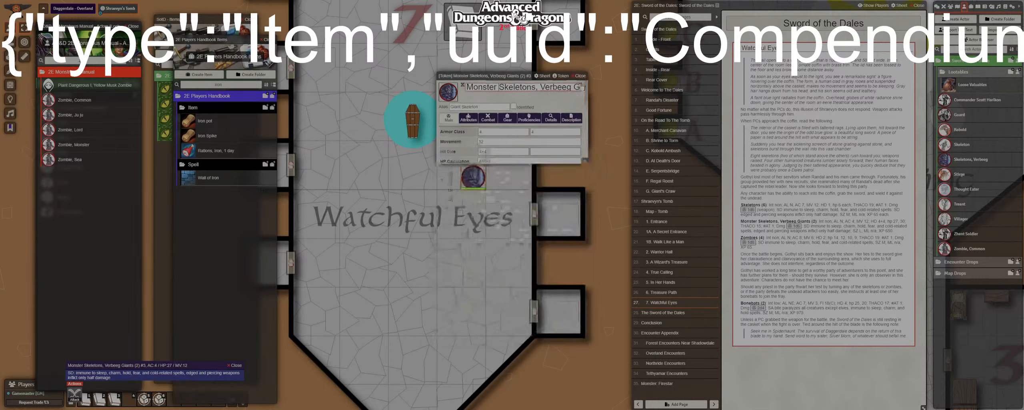
pyautogui.press('Delete')
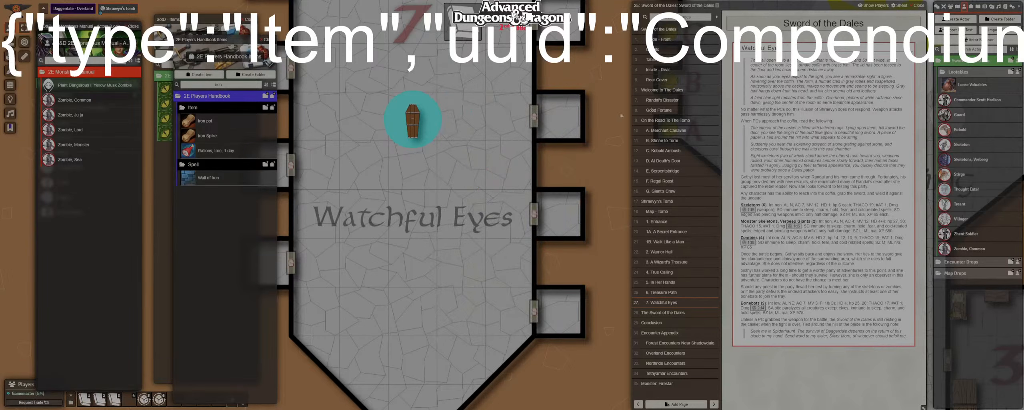
# Rename the prototype token of the Skeletons, Verbeeg actor as Skeletons, Verbeeg, update it and close the actor sheet.
pyautogui.click(966, 164)
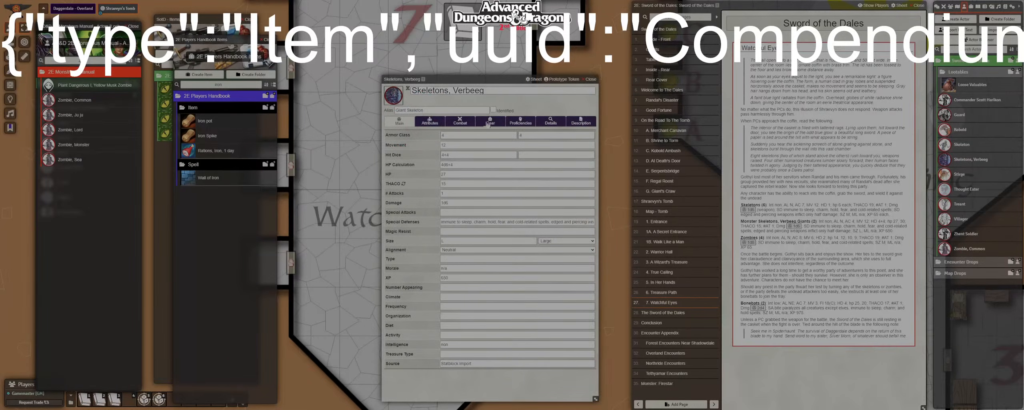
pyautogui.click(564, 79)
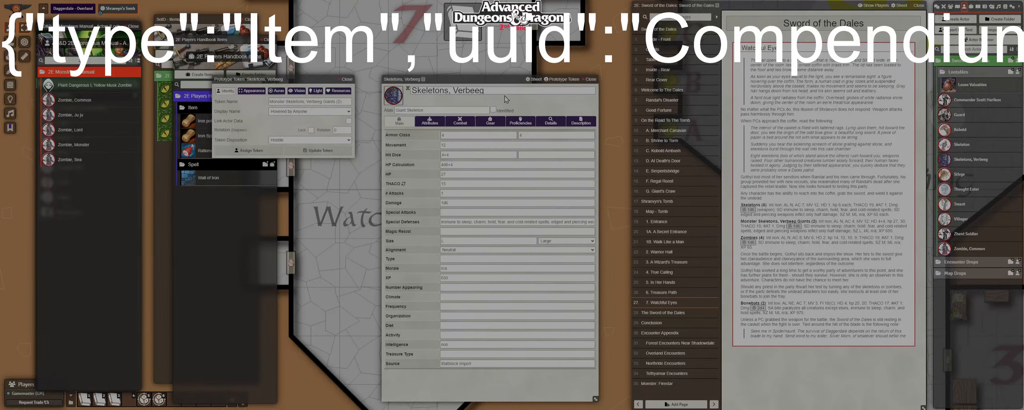
pyautogui.moveTo(270, 101); pyautogui.dragTo(331, 112)
pyautogui.hotkey('ctrl', 'v')
pyautogui.click(309, 152)
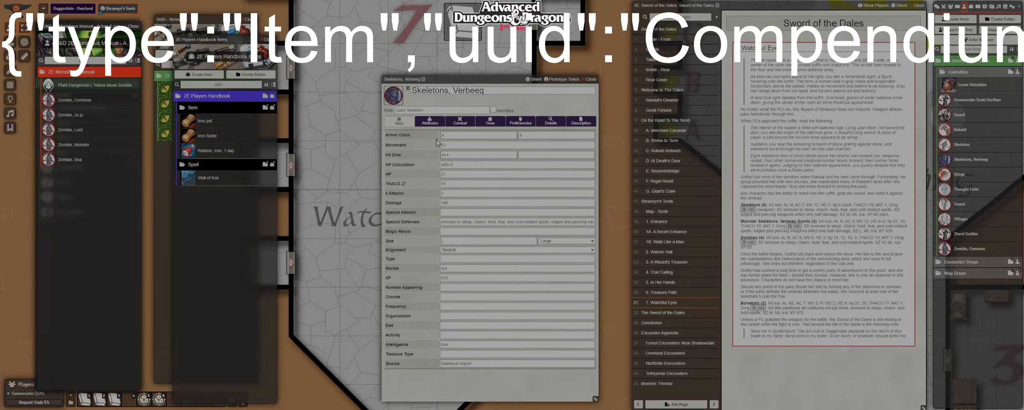
pyautogui.click(589, 78)
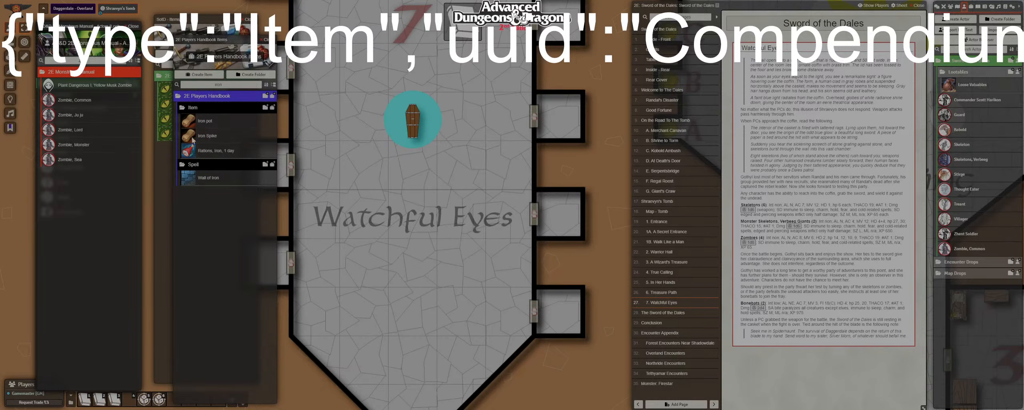
# Close the monster compendium and add the new Skeleton, Skeletons, Verbeeg and Zombie, Common actors to the Sword of the Dales compendium.
pyautogui.moveTo(221, 39)
pyautogui.mouseDown()
pyautogui.moveTo(327, 38)
pyautogui.moveTo(222, 37)
pyautogui.mouseUp()
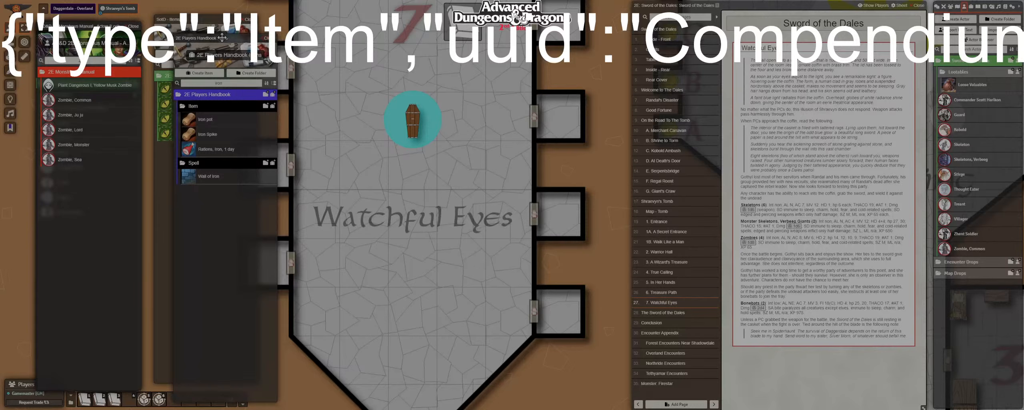
pyautogui.click(78, 23)
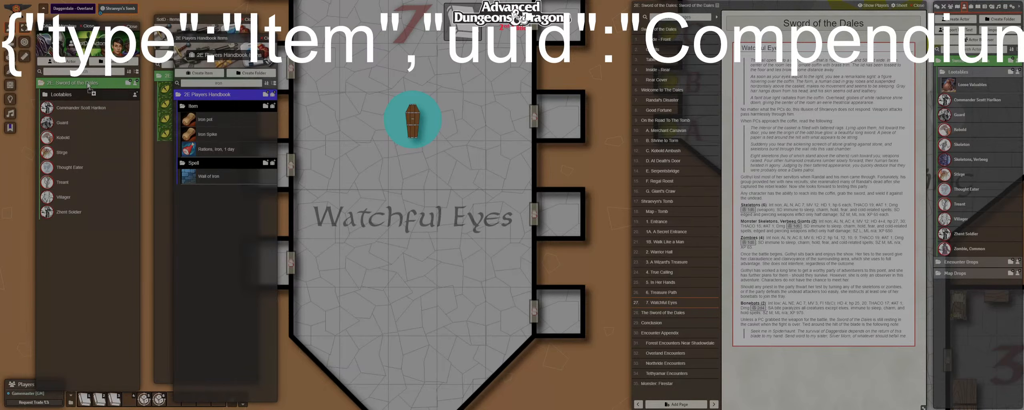
pyautogui.moveTo(88, 85); pyautogui.dragTo(89, 86)
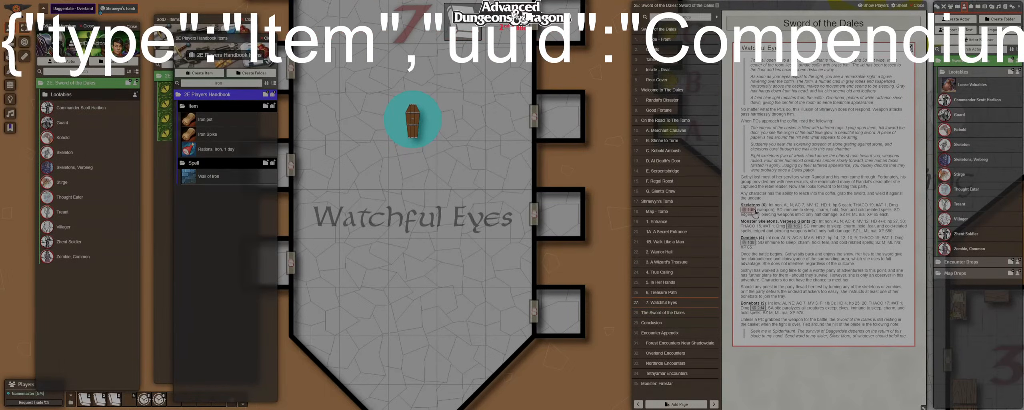
# Insert compendium links for Skeleton, Skeletons, Verbeeg and Zombie, Common below their stat blocks on the 7. Watchful Eyes page, and save it.
pyautogui.click(913, 50)
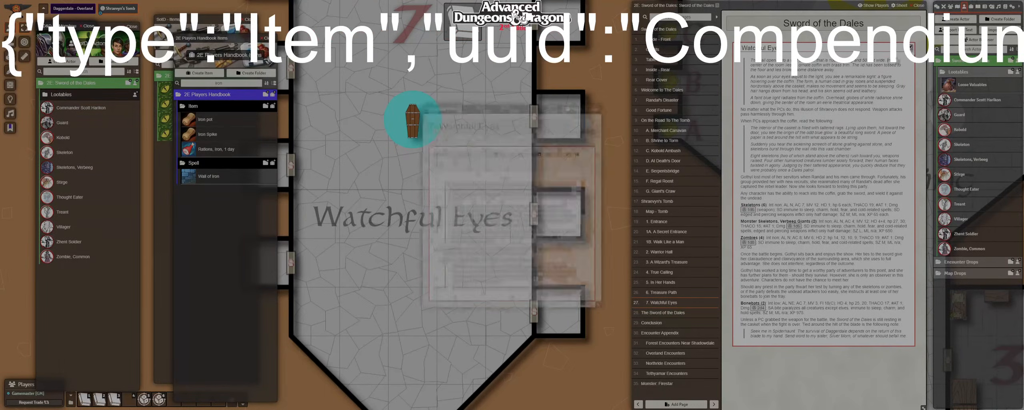
pyautogui.moveTo(505, 110); pyautogui.dragTo(504, 6)
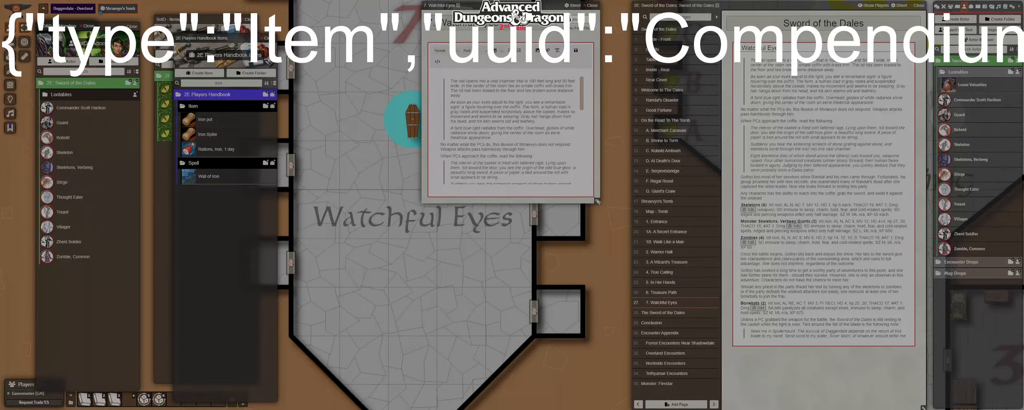
pyautogui.moveTo(598, 201); pyautogui.dragTo(639, 383)
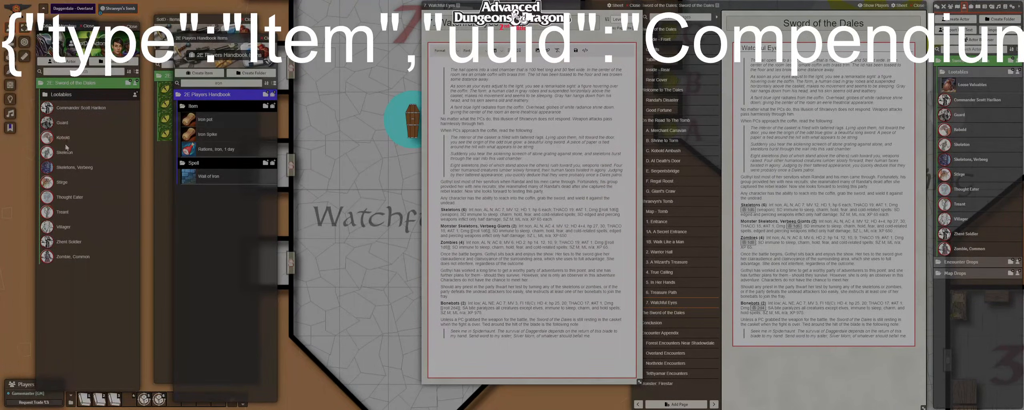
pyautogui.moveTo(62, 156); pyautogui.dragTo(464, 226)
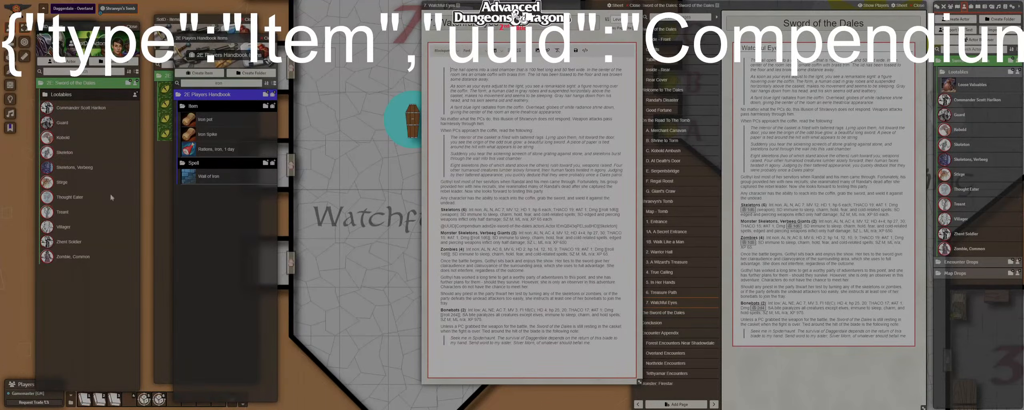
pyautogui.moveTo(265, 226); pyautogui.dragTo(473, 245)
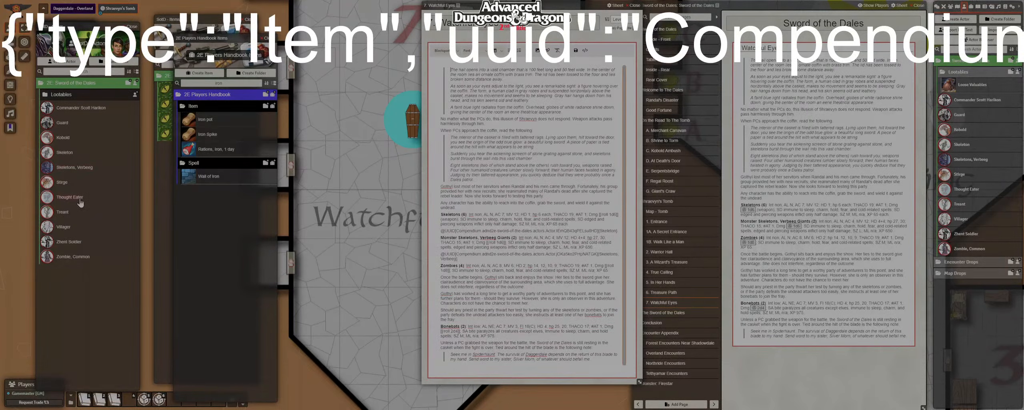
pyautogui.moveTo(67, 260); pyautogui.dragTo(474, 276)
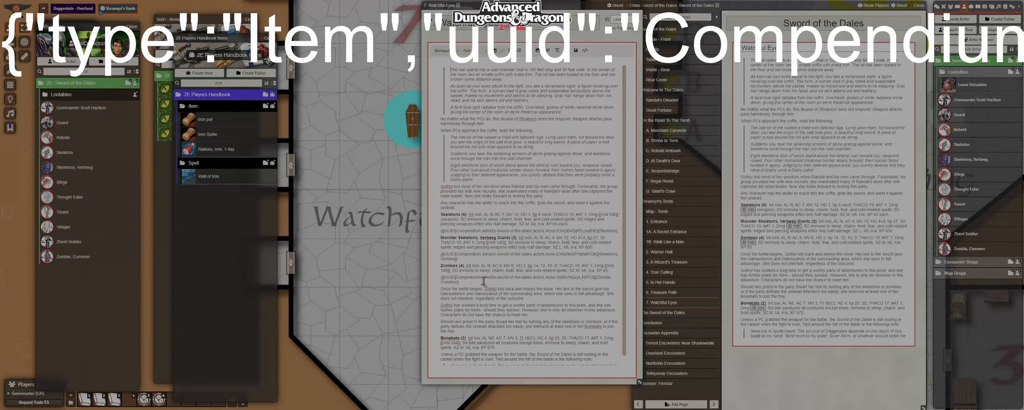
pyautogui.click(576, 50)
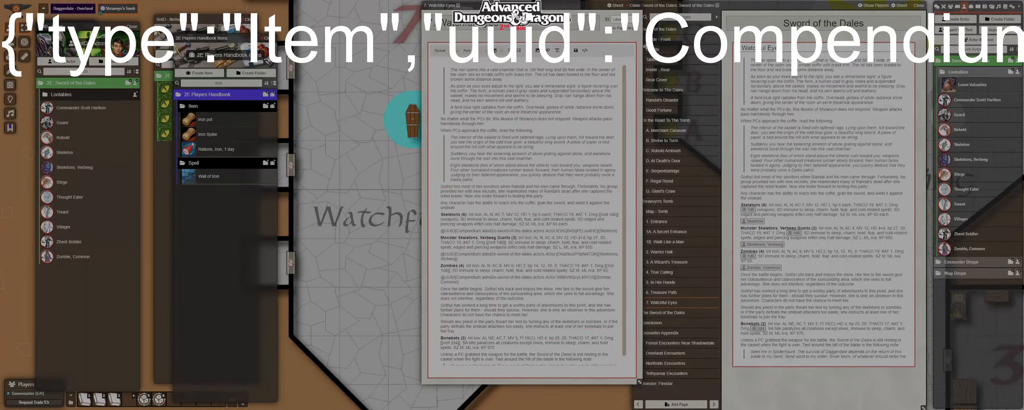
pyautogui.click(634, 5)
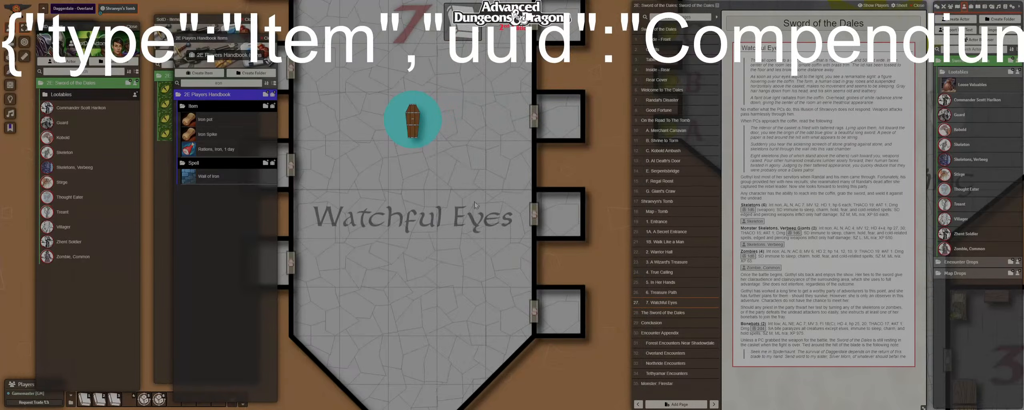
# Place six Skeleton tokens from the journal link, in all four east alcoves and the first and third west alcoves of Watchful Eyes.
pyautogui.scroll(-3, 474, 202)
pyautogui.moveTo(517, 159); pyautogui.dragTo(512, 197)
pyautogui.scroll(-2, 511, 220)
pyautogui.scroll(1, 512, 197)
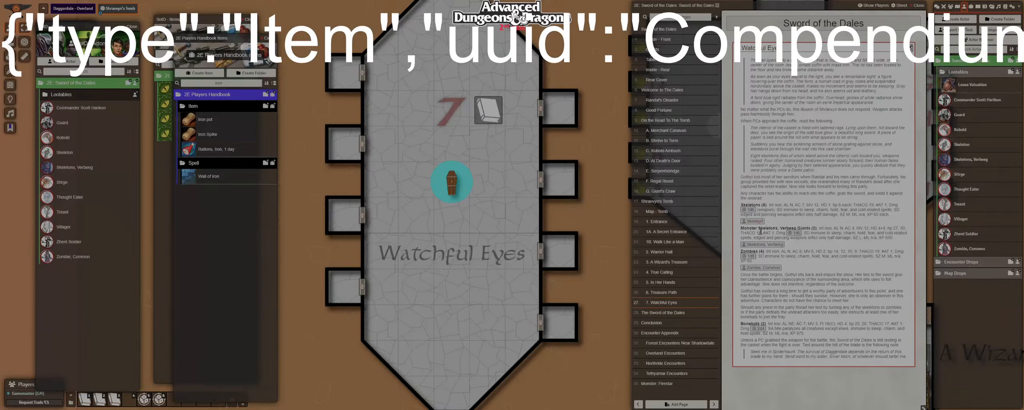
pyautogui.moveTo(759, 224); pyautogui.dragTo(567, 105)
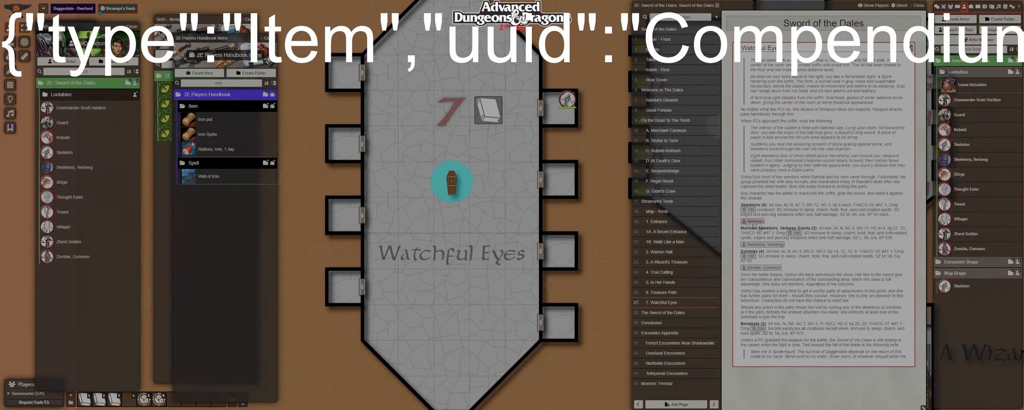
pyautogui.moveTo(575, 174); pyautogui.dragTo(568, 172)
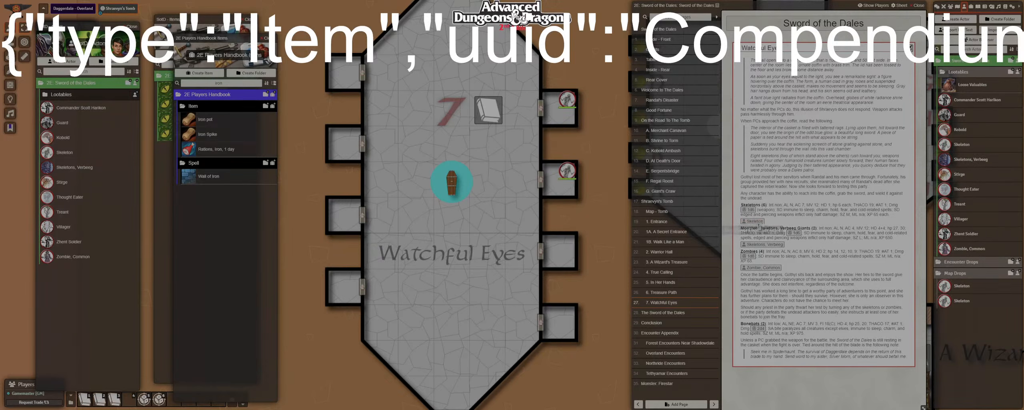
pyautogui.moveTo(668, 231); pyautogui.dragTo(567, 242)
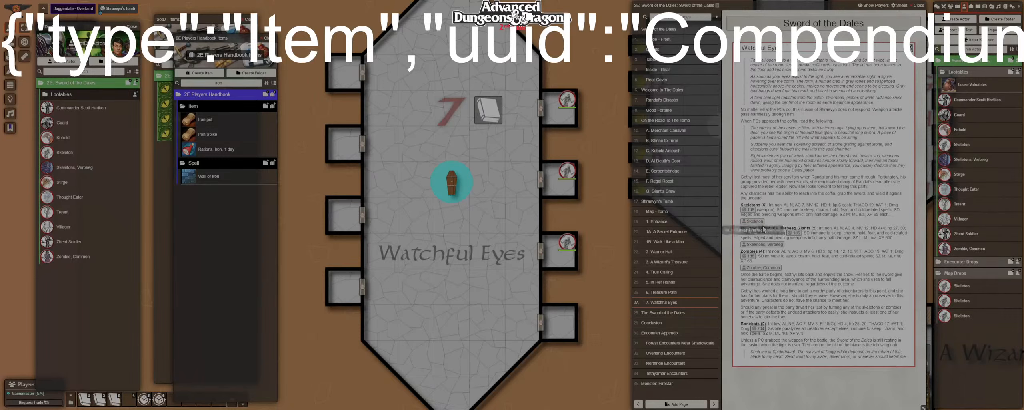
pyautogui.moveTo(745, 227); pyautogui.dragTo(567, 314)
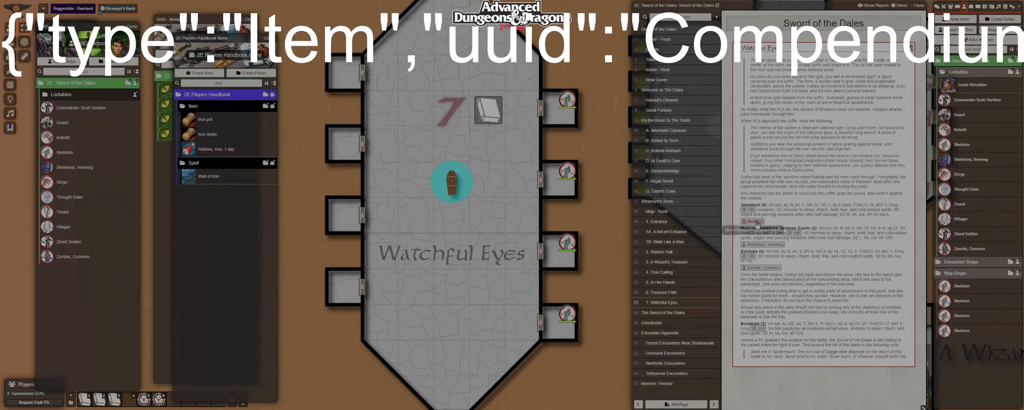
pyautogui.moveTo(754, 221); pyautogui.dragTo(354, 216)
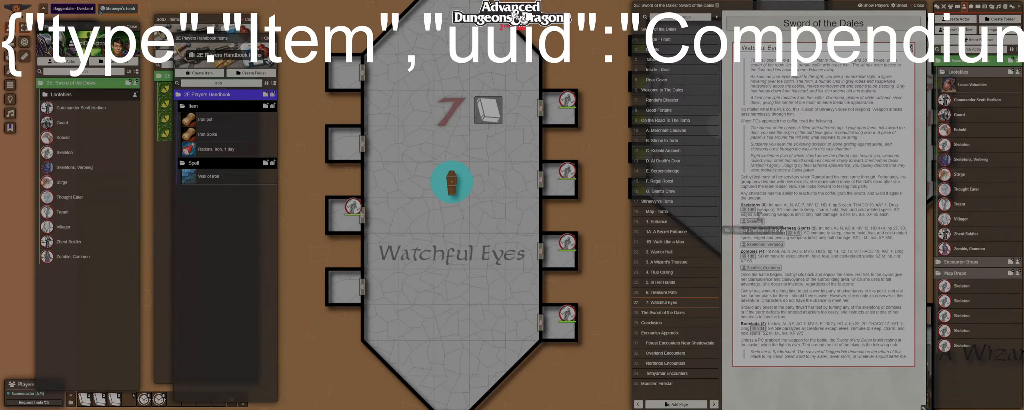
pyautogui.moveTo(753, 223); pyautogui.dragTo(353, 72)
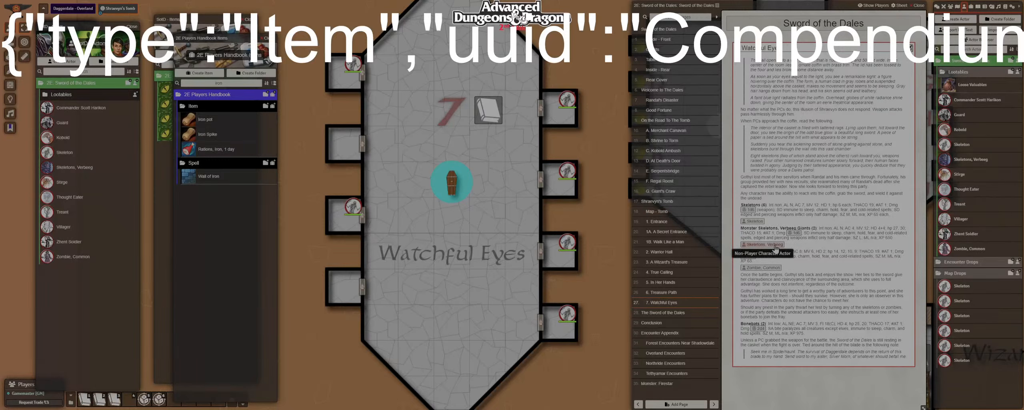
# Place two Skeletons, Verbeeg tokens from the journal link, in the second west alcove and the third east alcove of Watchful Eyes.
pyautogui.moveTo(357, 154); pyautogui.dragTo(354, 136)
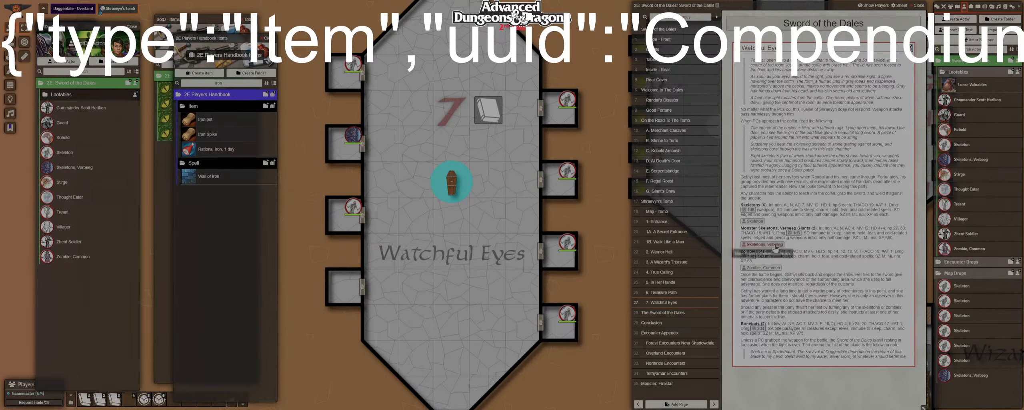
pyautogui.moveTo(762, 244); pyautogui.dragTo(351, 296)
pyautogui.moveTo(564, 276); pyautogui.dragTo(565, 262)
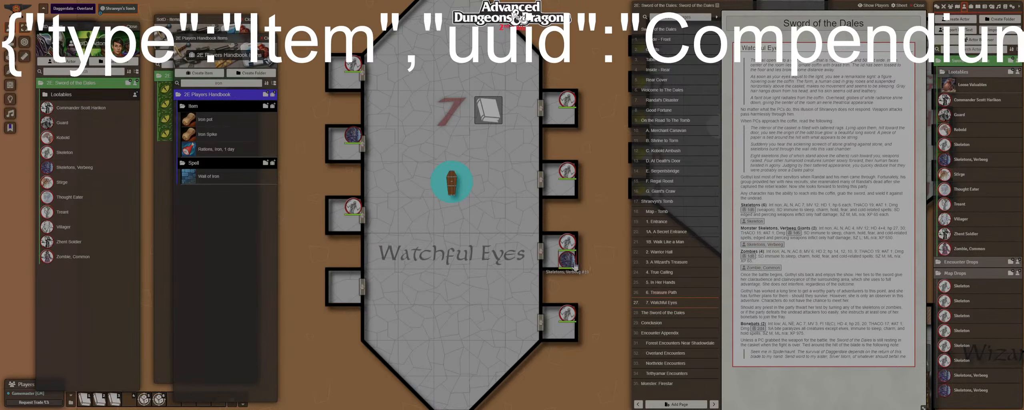
# Place four Zombie, Common tokens from the journal link, in the second and fourth west alcoves and the first and fourth east alcoves.
pyautogui.moveTo(765, 270); pyautogui.dragTo(336, 278)
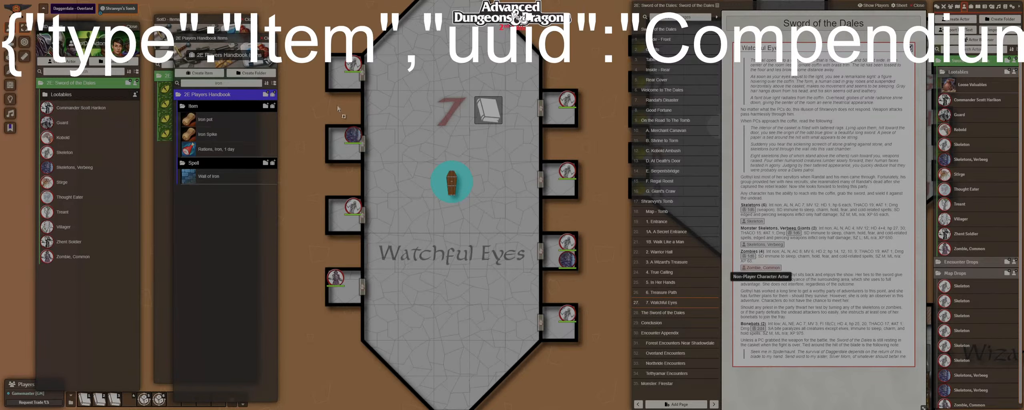
pyautogui.moveTo(761, 267); pyautogui.dragTo(338, 152)
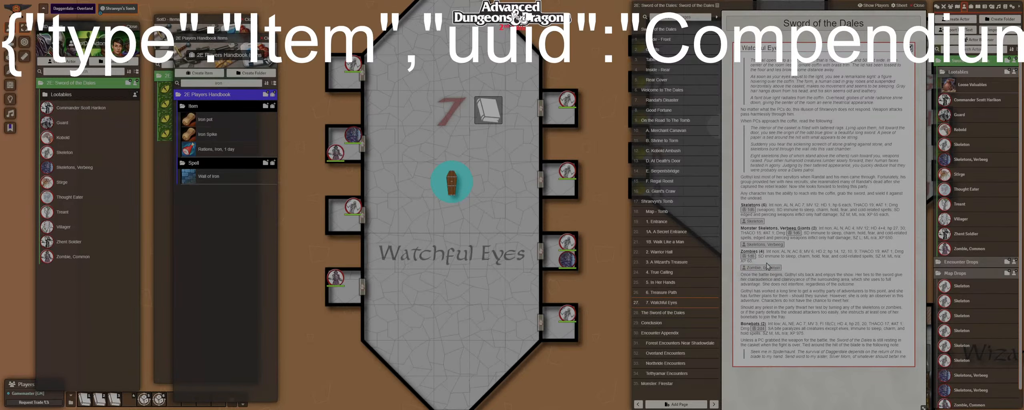
pyautogui.moveTo(764, 272); pyautogui.dragTo(558, 119)
pyautogui.moveTo(771, 274); pyautogui.dragTo(629, 264)
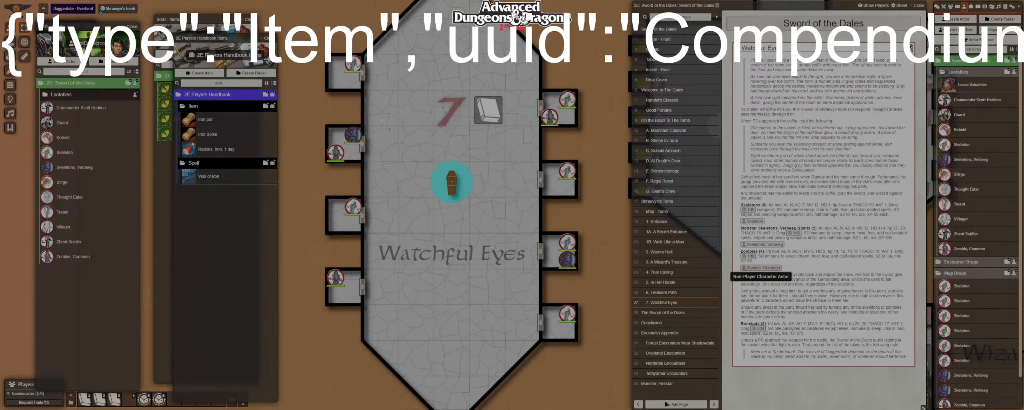
pyautogui.moveTo(362, 180); pyautogui.dragTo(547, 337)
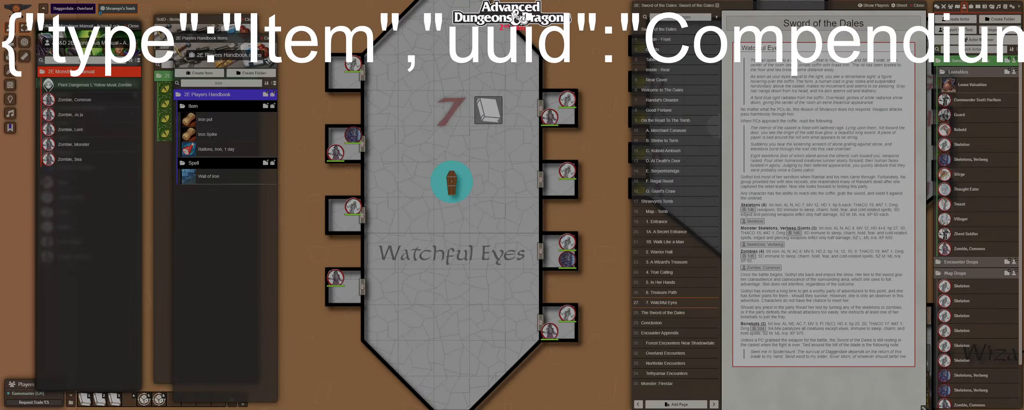
# Search the monster compendium for bone, and import the Bonebats stat block from the 7. Watchful Eyes page as a new actor.
pyautogui.write('bone')
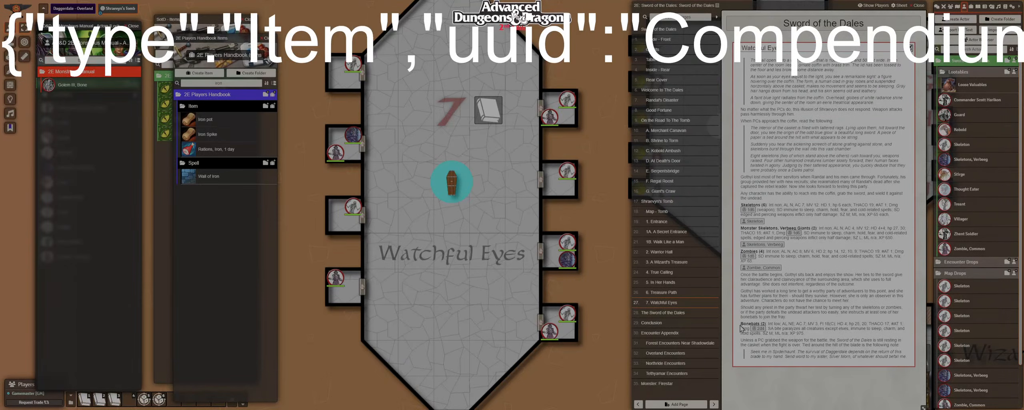
pyautogui.moveTo(741, 326); pyautogui.dragTo(814, 334)
pyautogui.hotkey('ctrl', 'c')
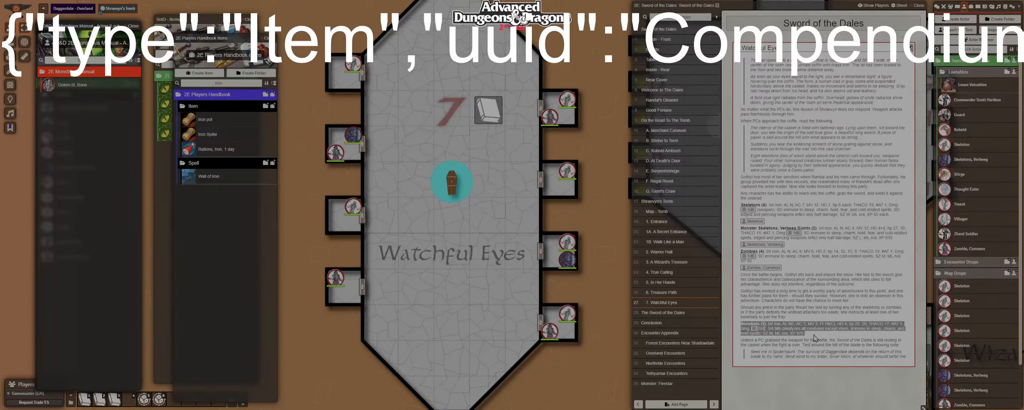
pyautogui.click(1005, 36)
pyautogui.hotkey('ctrl', 'v')
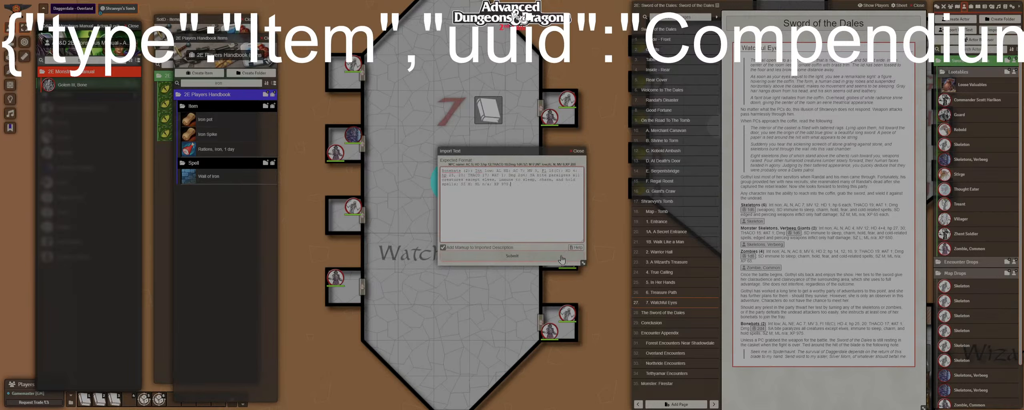
pyautogui.click(562, 256)
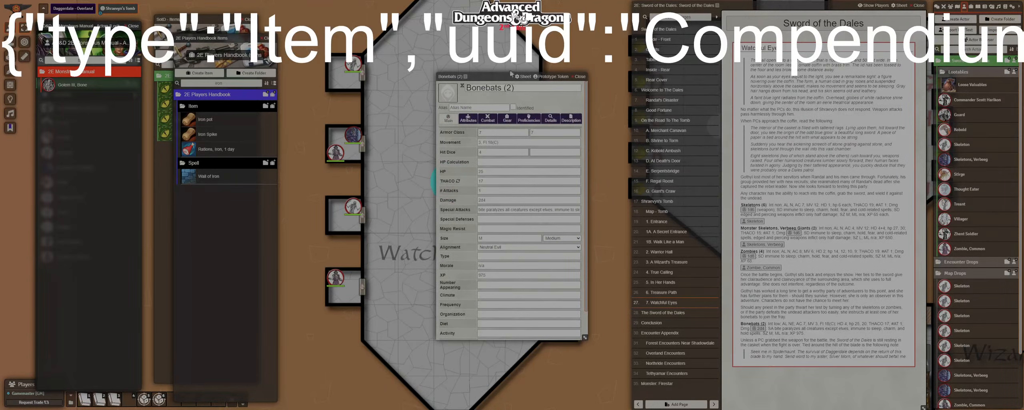
# Rename the imported actor Bonebat and update its prototype token with the same name.
pyautogui.moveTo(496, 88); pyautogui.dragTo(542, 99)
pyautogui.press('BackSpace')
pyautogui.hotkey('ctrl', 'a')
pyautogui.click(561, 78)
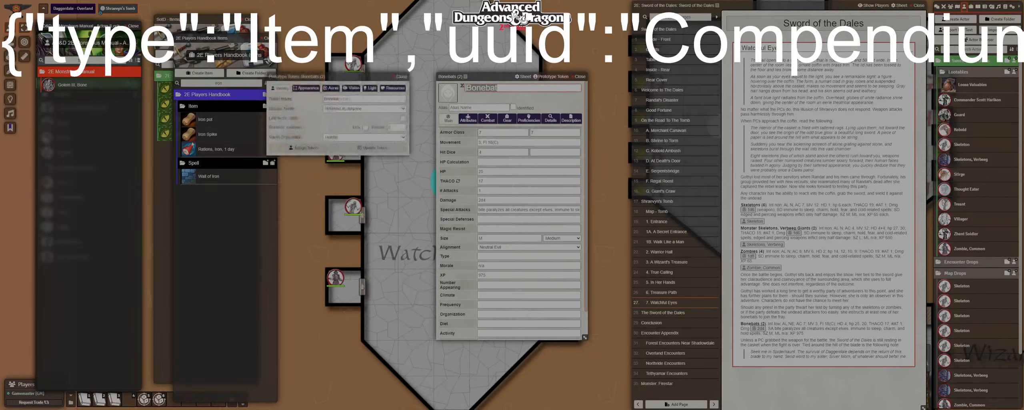
pyautogui.click(354, 149)
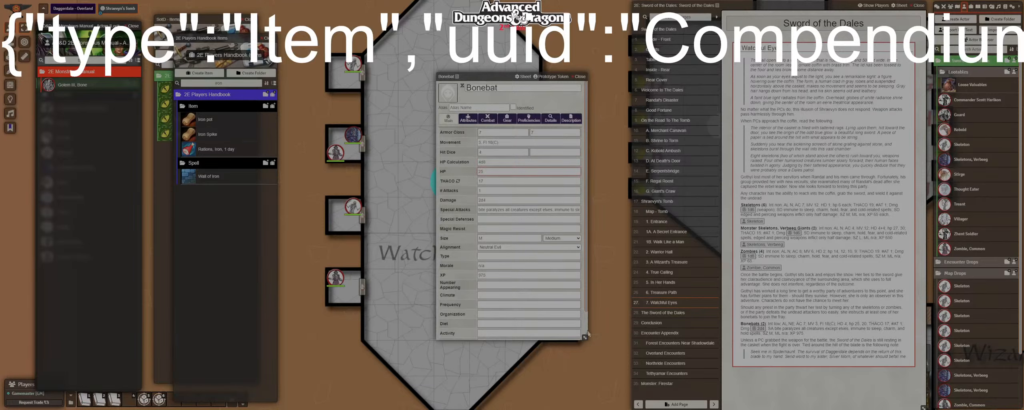
# Enlarge the Bonebat sheet and add a passive effect named Resistances.
pyautogui.moveTo(585, 338); pyautogui.dragTo(594, 377)
pyautogui.click(561, 120)
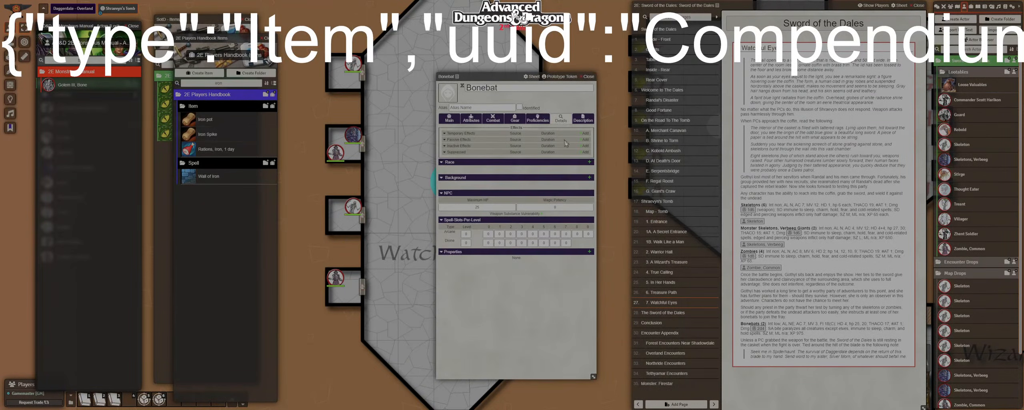
pyautogui.click(584, 141)
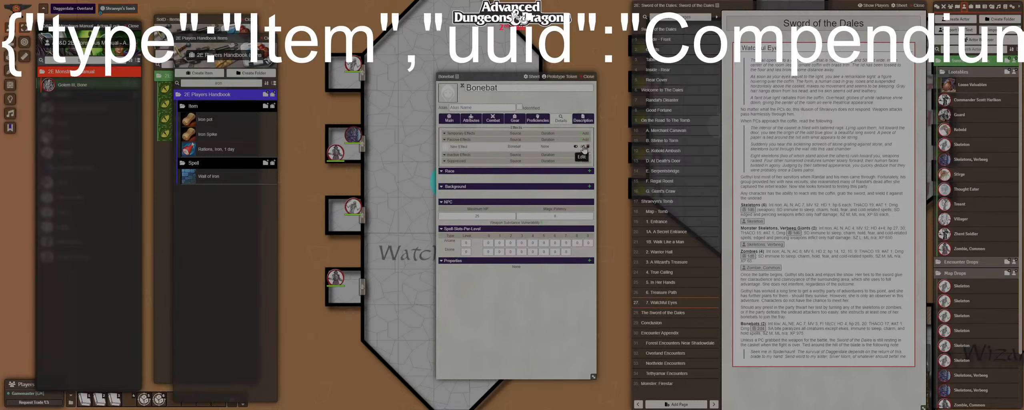
pyautogui.click(582, 147)
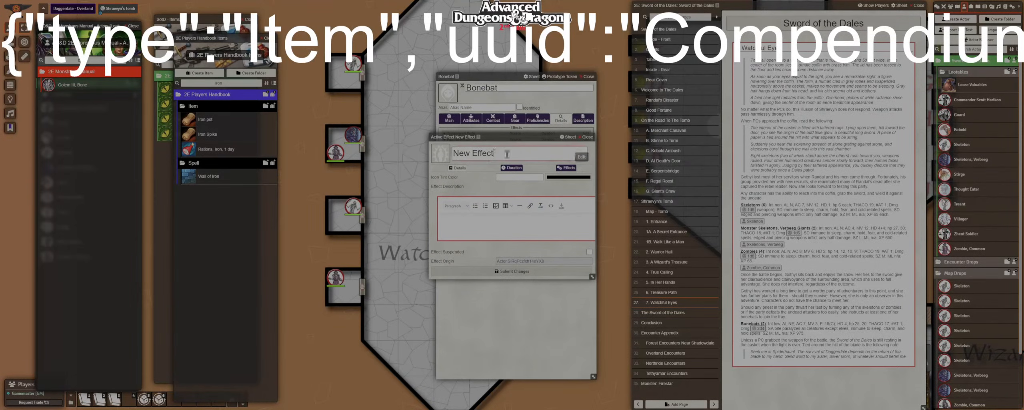
pyautogui.hotkey('ctrl', 'a')
pyautogui.write('Resistances')
pyautogui.press('Tab')
pyautogui.click(558, 170)
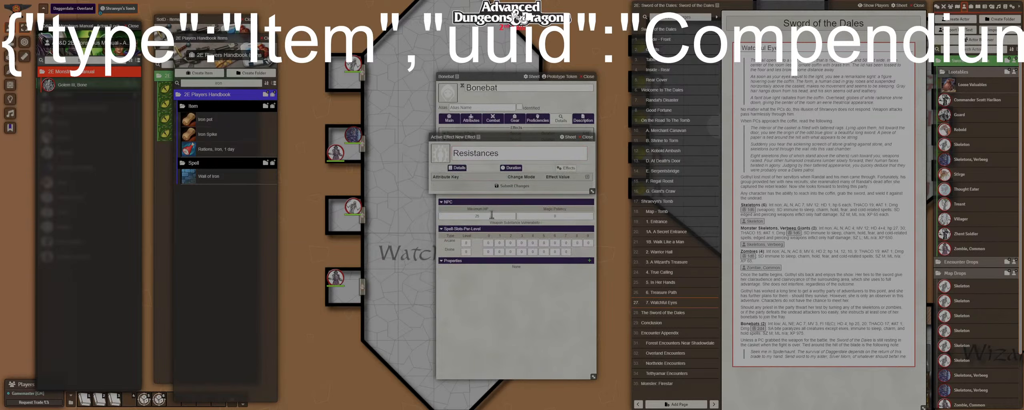
# Give the Resistances effect a special.statusimmune change in Custom mode with the sleep, charm and hold values, and submit it.
pyautogui.click(587, 177)
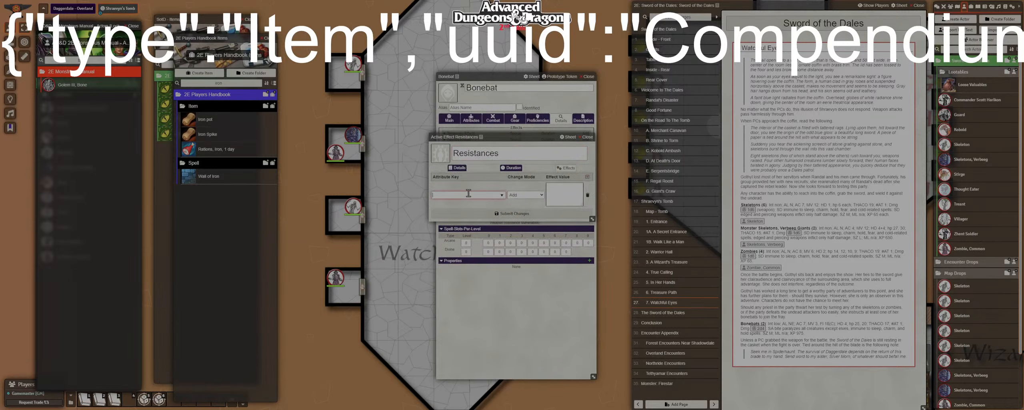
pyautogui.click(468, 193)
pyautogui.click(460, 304)
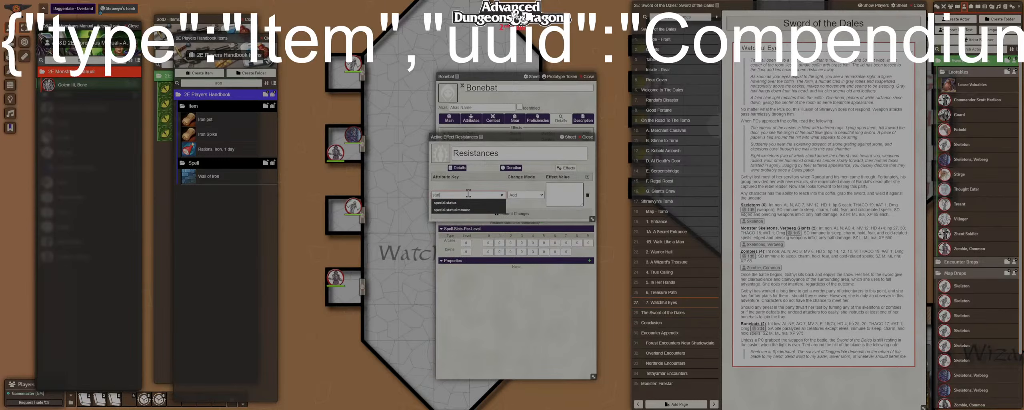
pyautogui.click(576, 187)
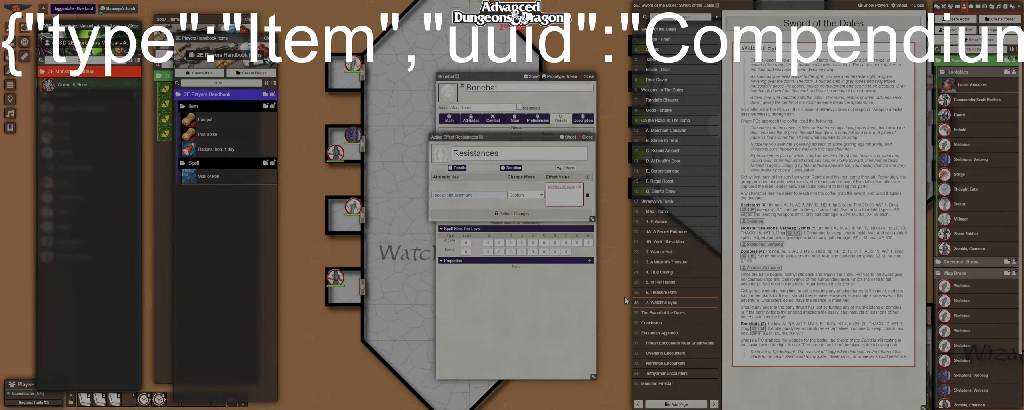
pyautogui.click(509, 213)
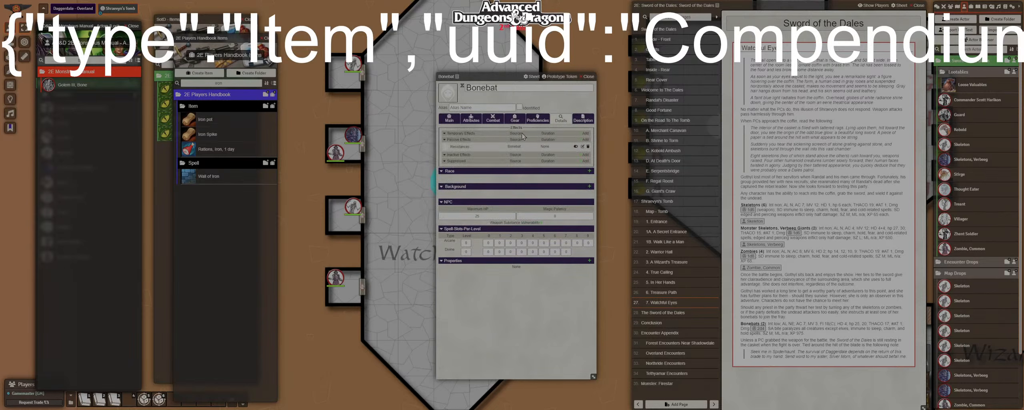
# Check the Bonebat's combat statistics, create a combat action group for it and name its first action Attack.
pyautogui.click(449, 118)
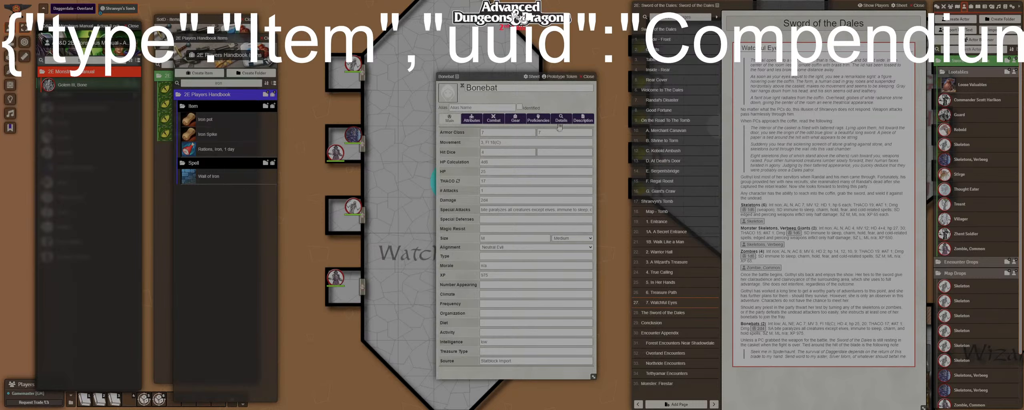
pyautogui.click(495, 121)
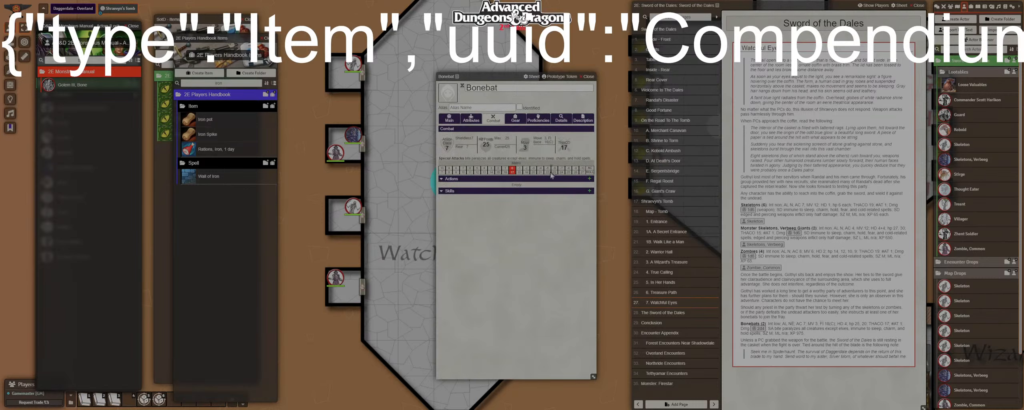
pyautogui.click(449, 119)
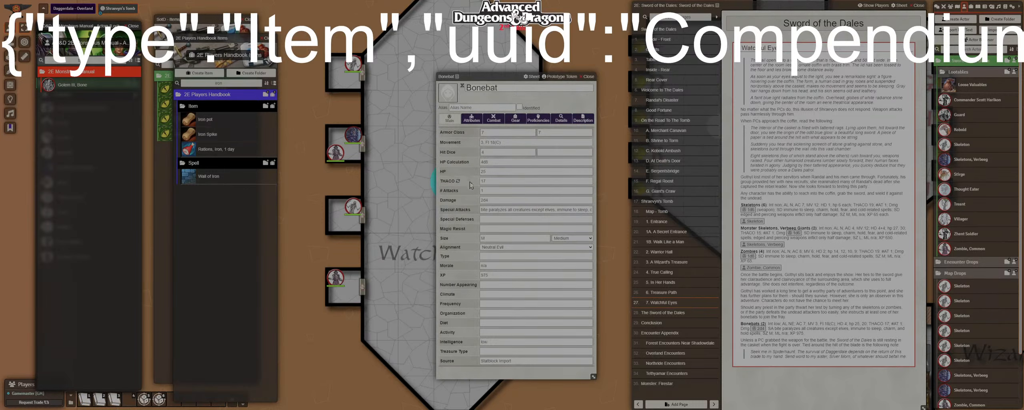
pyautogui.moveTo(495, 199); pyautogui.dragTo(464, 203)
pyautogui.click(494, 119)
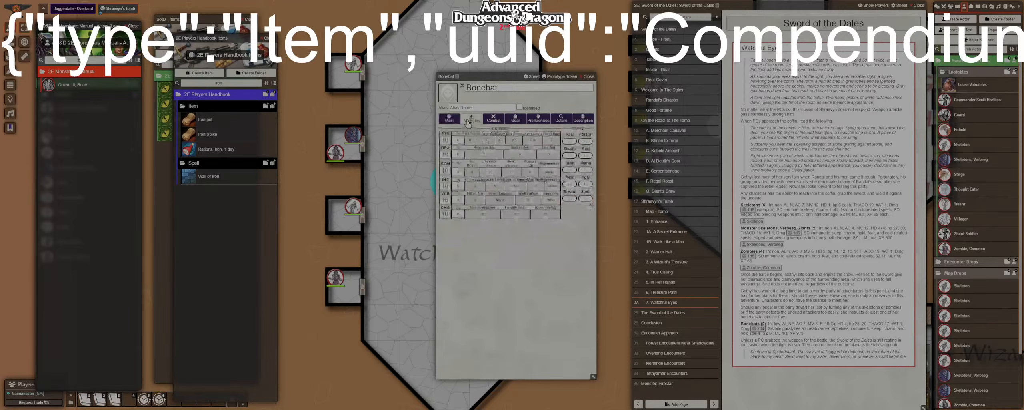
pyautogui.click(589, 179)
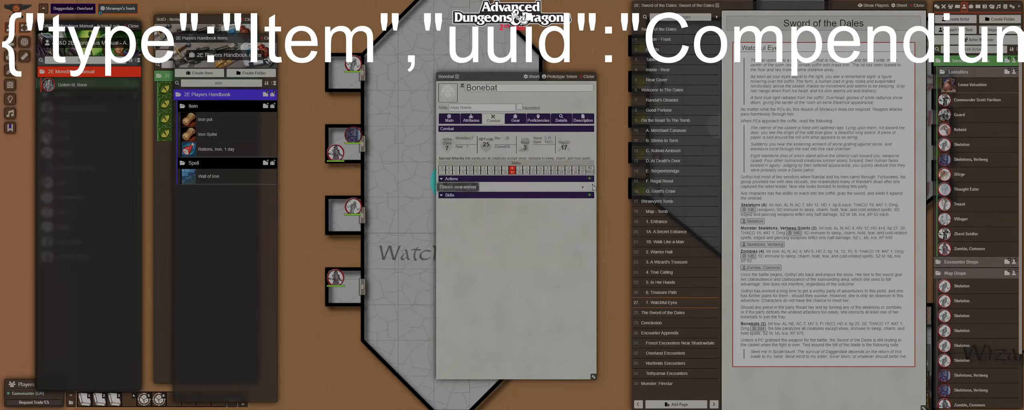
pyautogui.click(583, 187)
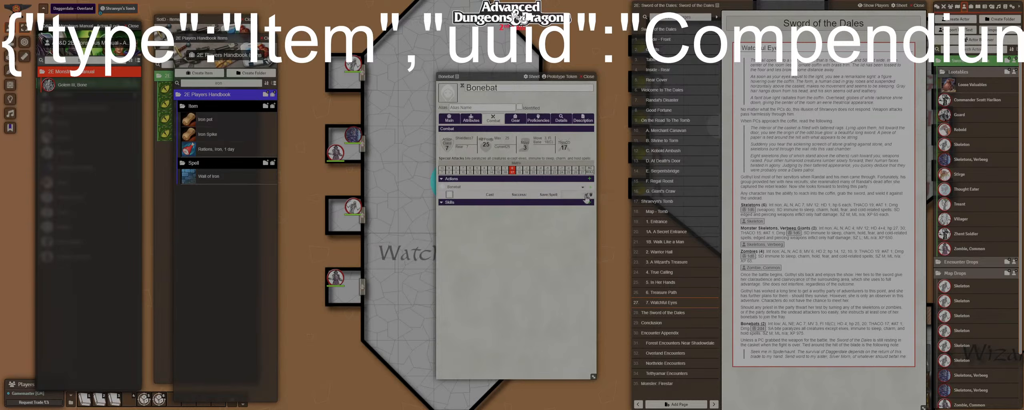
pyautogui.click(586, 195)
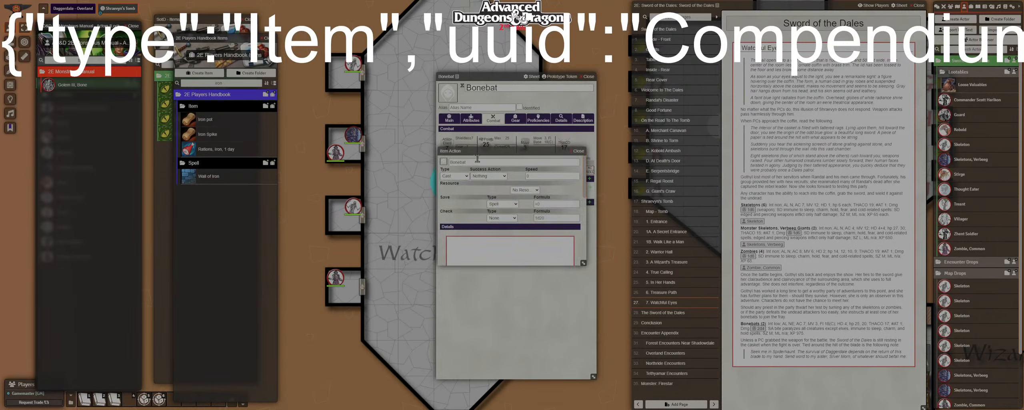
pyautogui.moveTo(476, 162); pyautogui.dragTo(435, 168)
pyautogui.write('Attack')
# Set the save type of the Attack cast action to Paralyzation and close the action editor.
pyautogui.click(457, 177)
pyautogui.moveTo(482, 151); pyautogui.dragTo(434, 198)
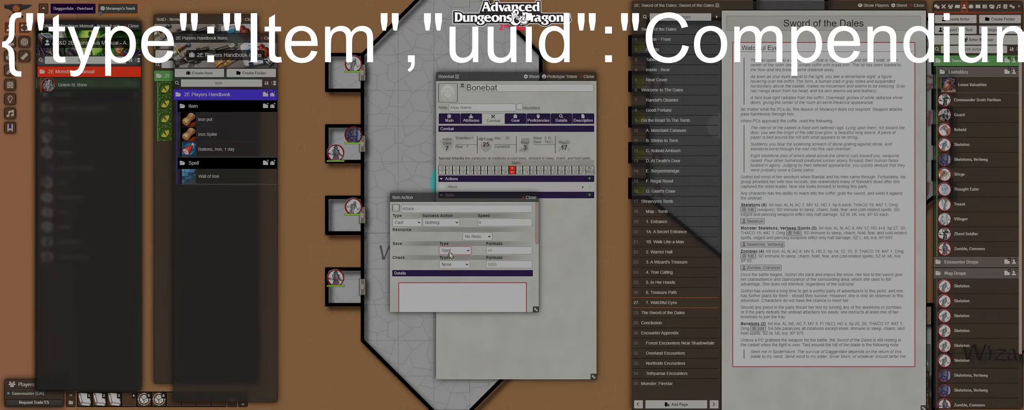
pyautogui.click(462, 263)
pyautogui.moveTo(487, 197); pyautogui.dragTo(386, 195)
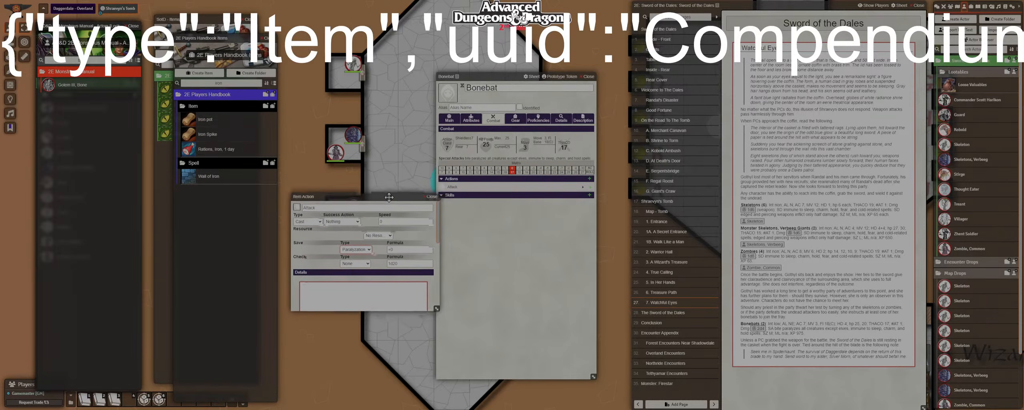
pyautogui.click(431, 196)
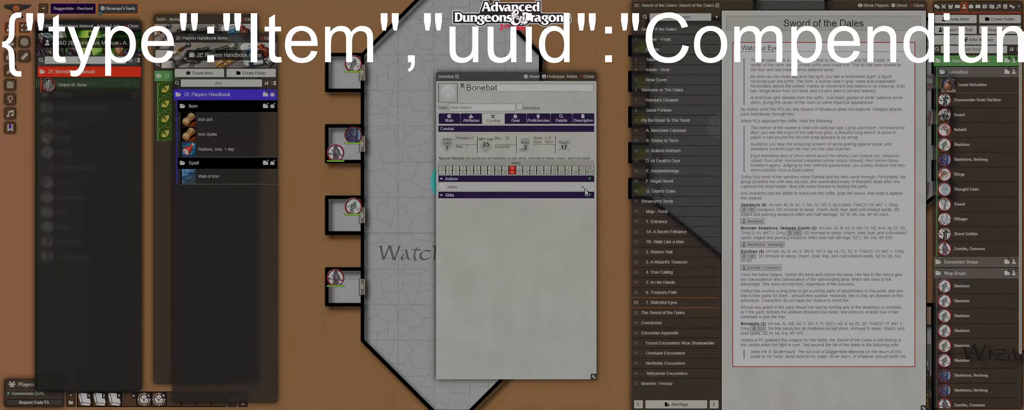
# Add two more actions to the Attack group and make the first of them a Damage action with formula 2d4 and Piercing type.
pyautogui.click(582, 187)
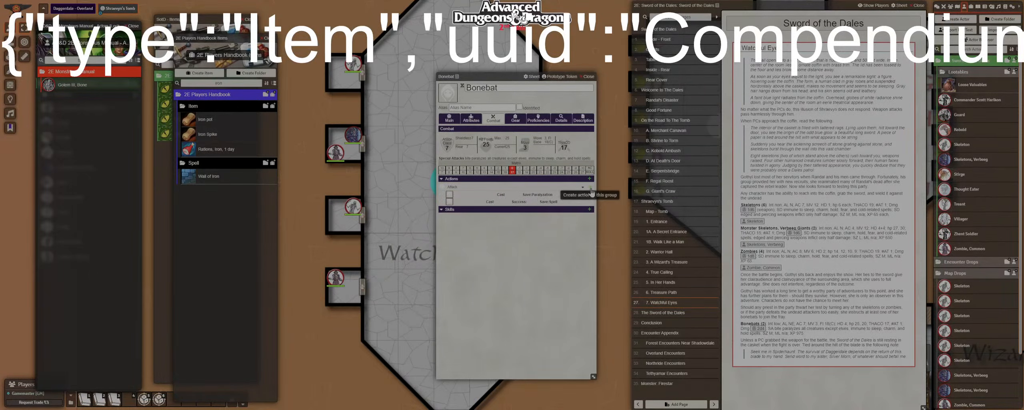
pyautogui.click(590, 187)
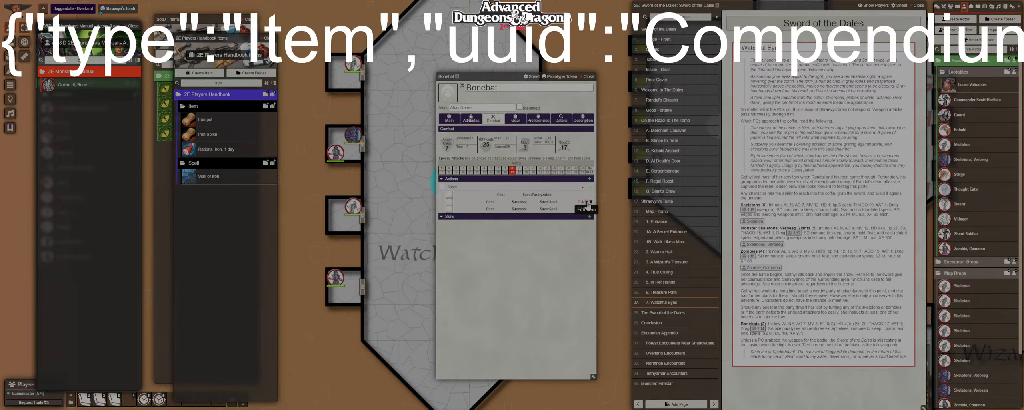
pyautogui.click(587, 201)
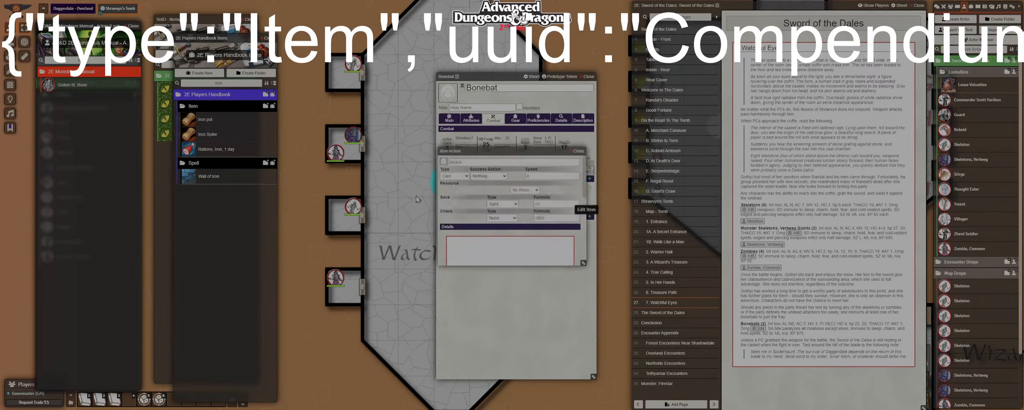
pyautogui.click(456, 201)
pyautogui.click(463, 191)
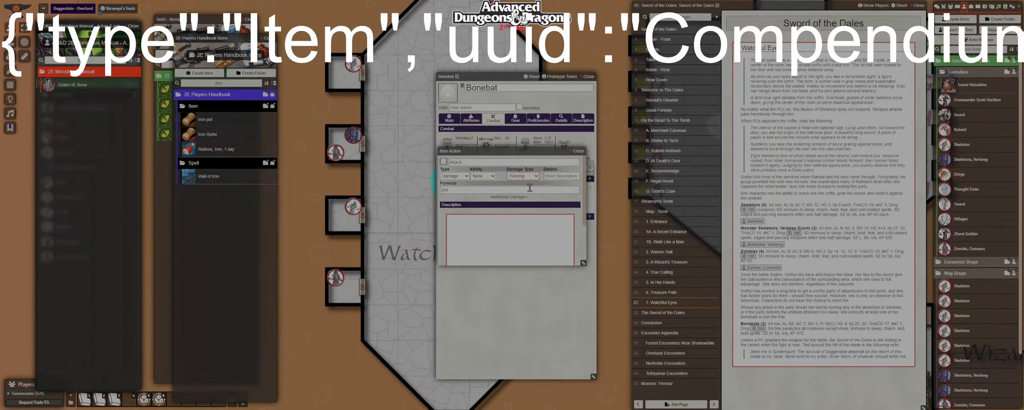
pyautogui.click(578, 152)
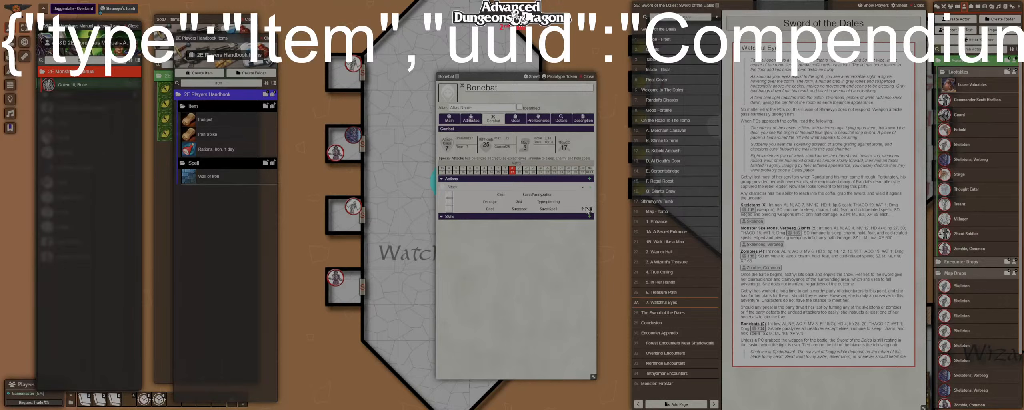
# Change the last action in the Bonebat's Attack group to the Effect type and move its editor clear of the sheet.
pyautogui.click(588, 209)
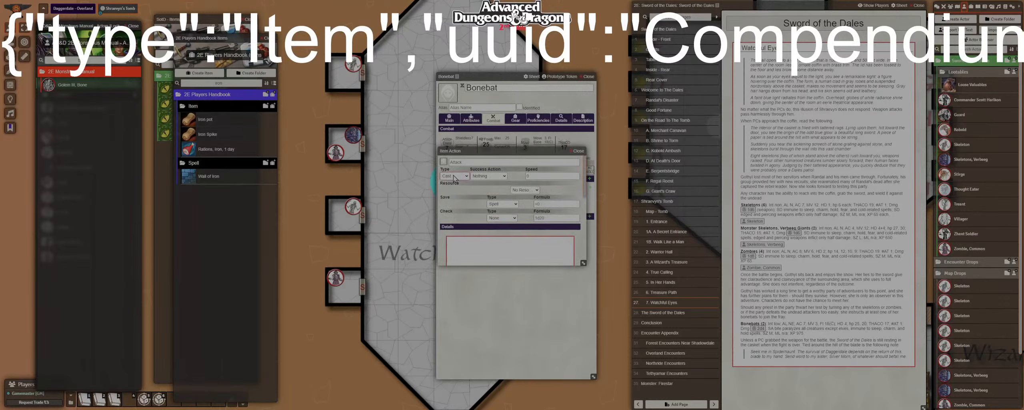
pyautogui.click(454, 176)
pyautogui.click(458, 208)
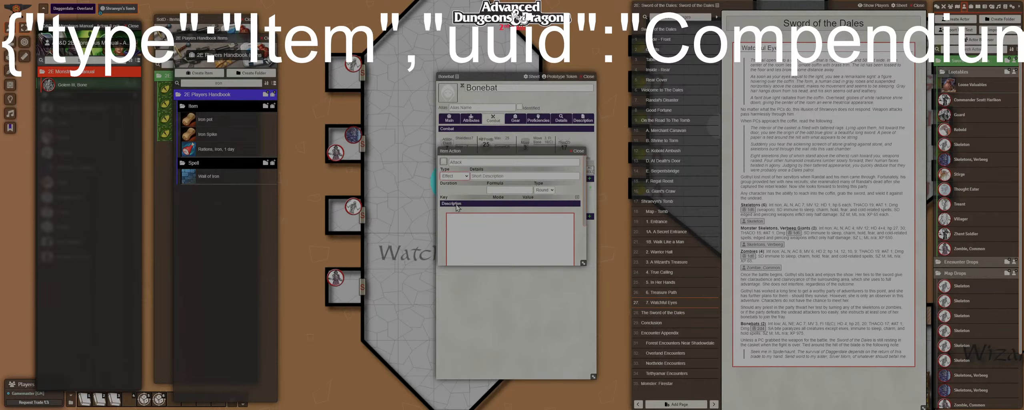
pyautogui.moveTo(513, 151); pyautogui.dragTo(684, 234)
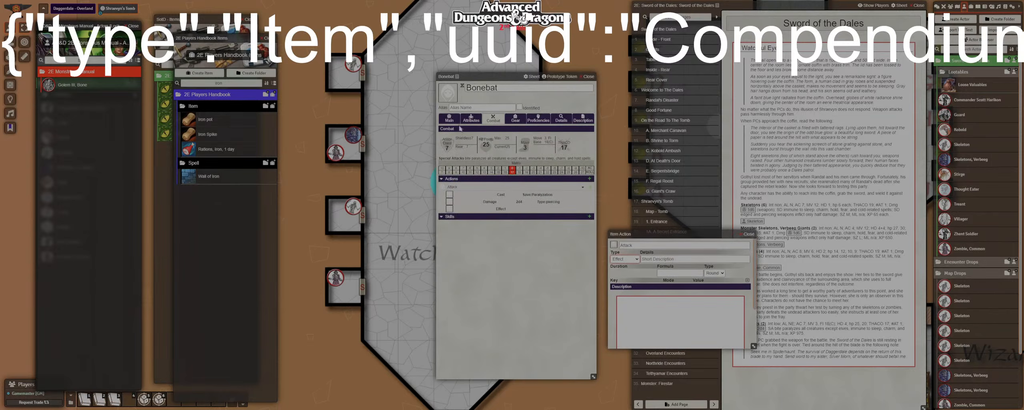
# Check the Bonebat's special attacks against the effect action's duration and details fields, and close the action editor.
pyautogui.click(449, 118)
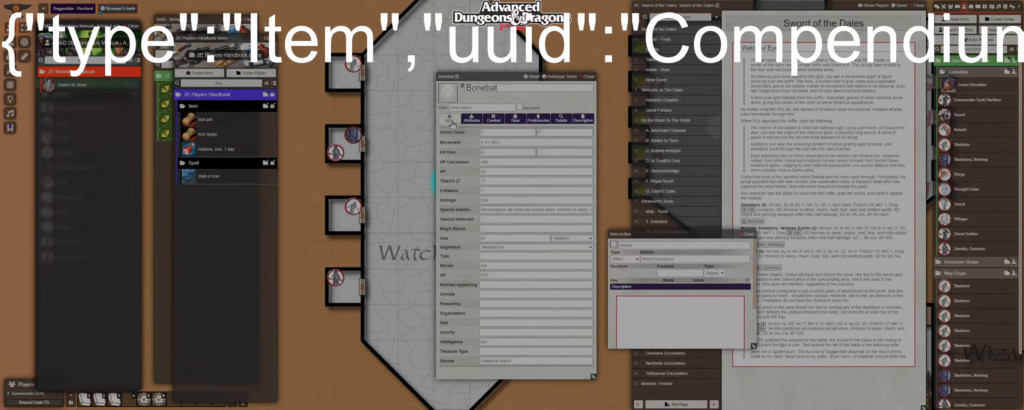
pyautogui.click(526, 214)
pyautogui.click(661, 272)
pyautogui.moveTo(669, 328)
pyautogui.click(678, 260)
pyautogui.click(747, 234)
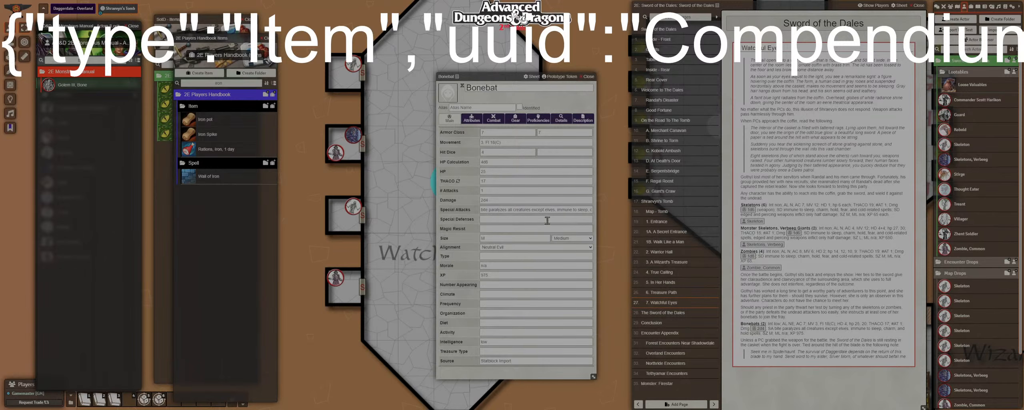
# Change the Attack group's first action from Cast to Melee and close its editor.
pyautogui.click(486, 123)
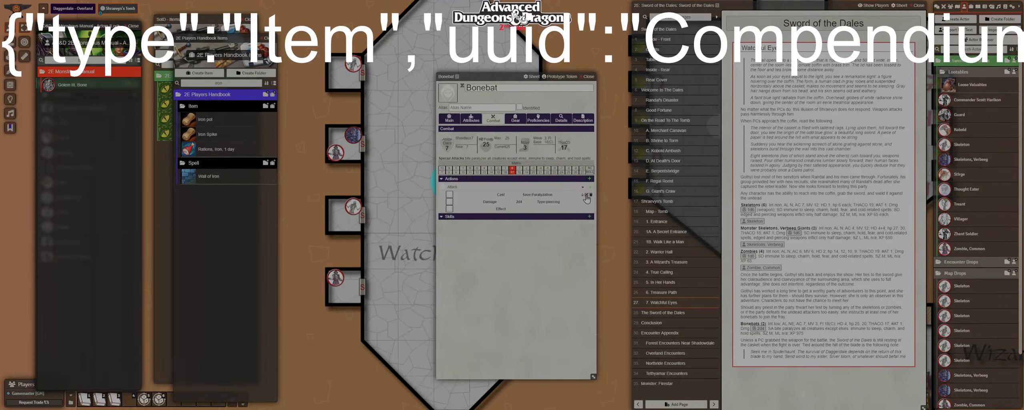
pyautogui.click(586, 195)
pyautogui.click(455, 176)
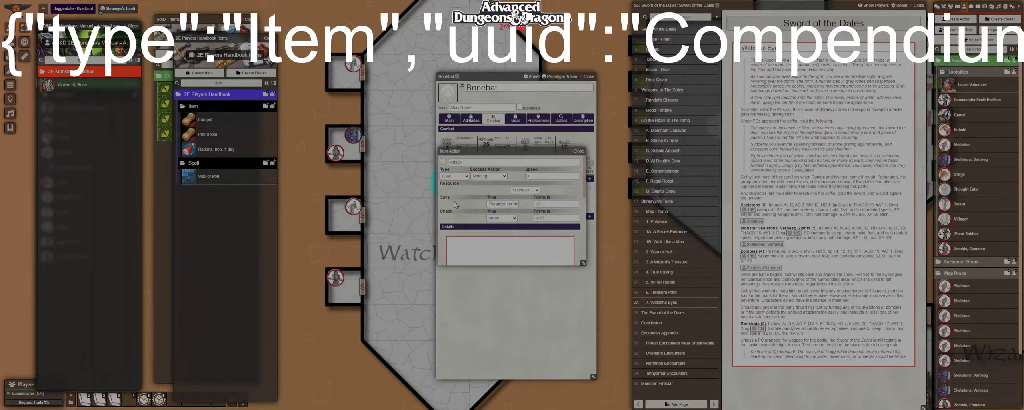
pyautogui.click(454, 210)
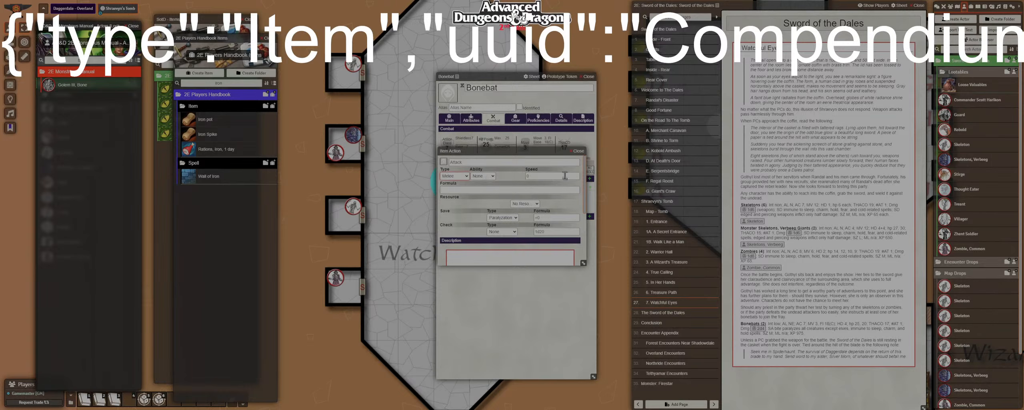
pyautogui.moveTo(541, 258)
pyautogui.click(578, 151)
# Open the image selection for the melee Attack action and go to the icons folder in the core data.
pyautogui.moveTo(586, 196)
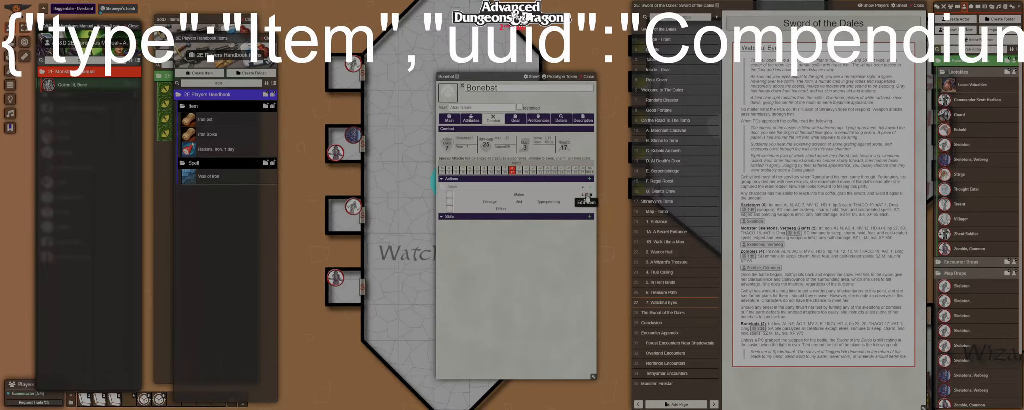
pyautogui.click(586, 197)
pyautogui.click(443, 163)
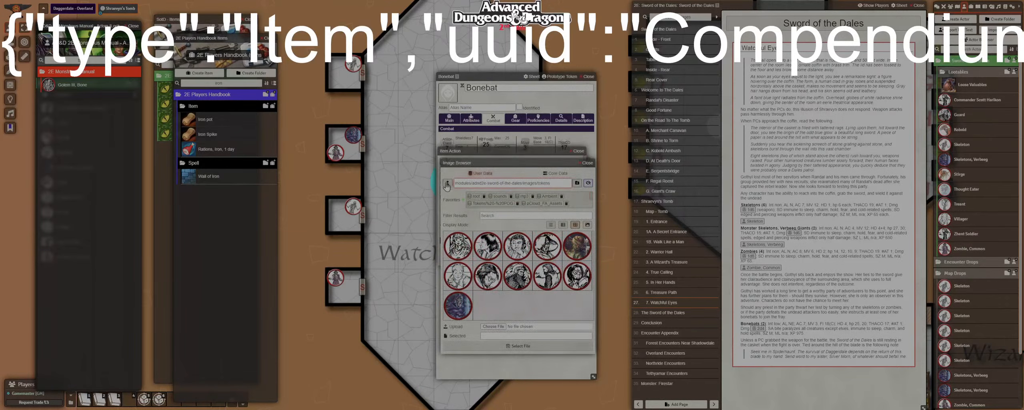
pyautogui.click(560, 174)
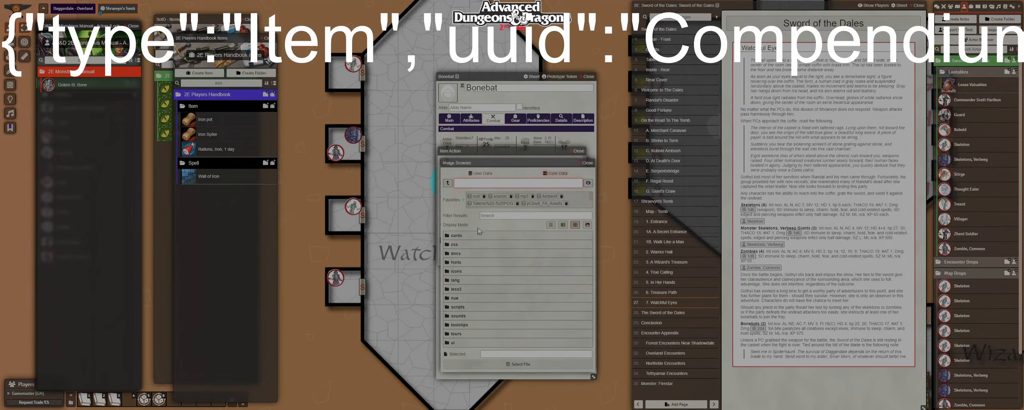
pyautogui.click(458, 272)
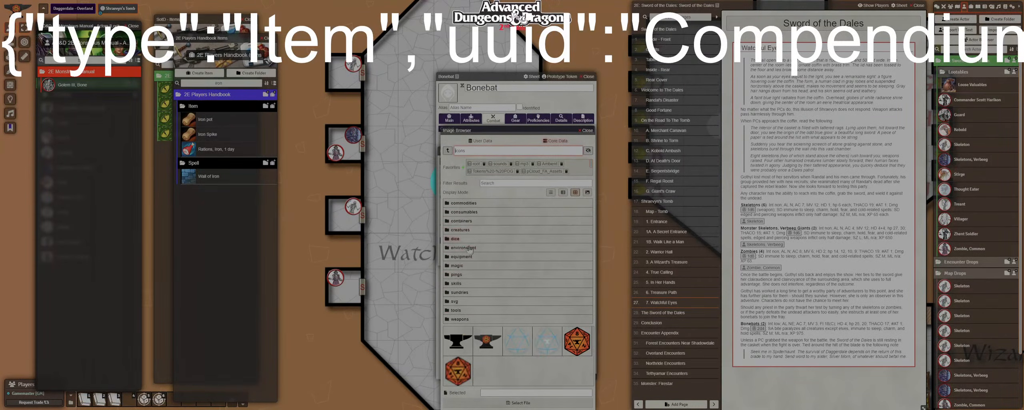
# Browse the core icon folders, including creatures, sundries, skills, environment and magic, for a suitable attack image.
pyautogui.click(466, 231)
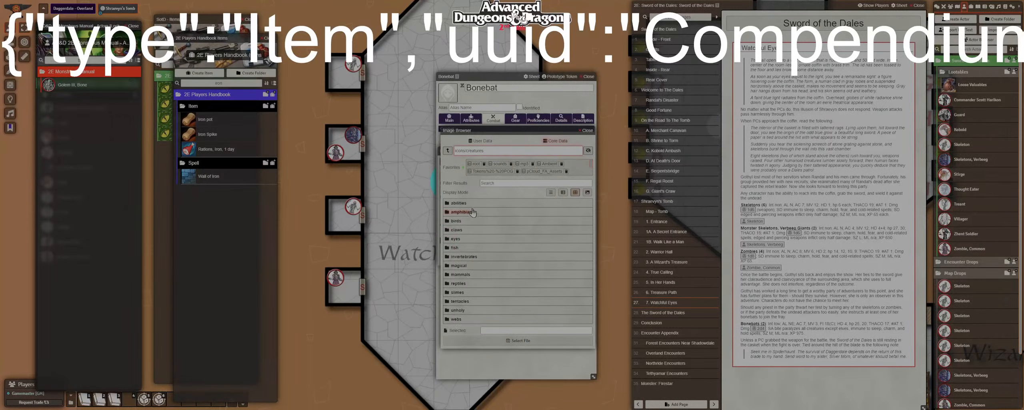
pyautogui.click(448, 152)
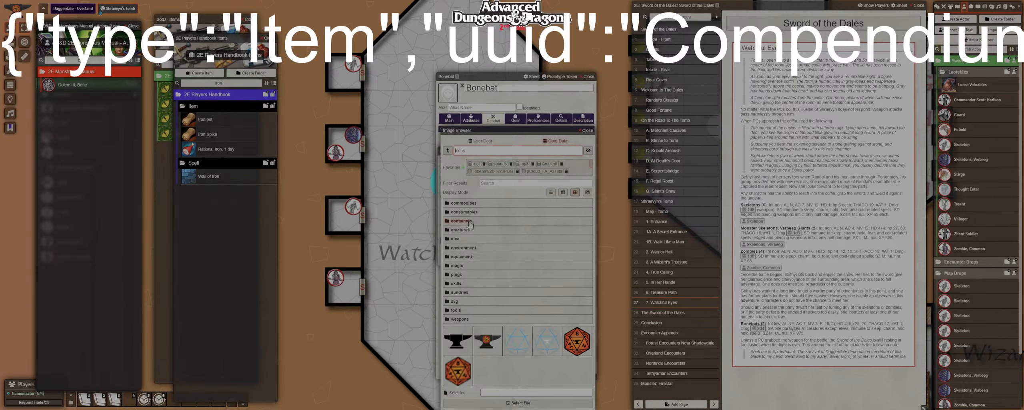
pyautogui.click(464, 292)
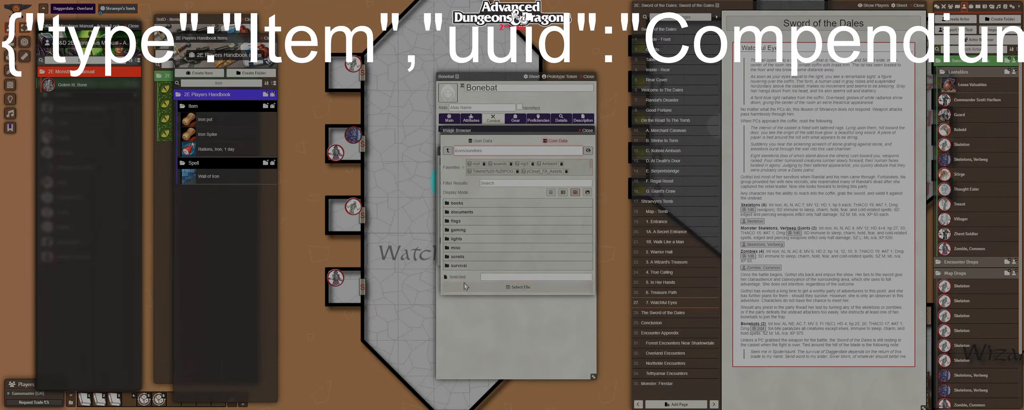
pyautogui.click(448, 152)
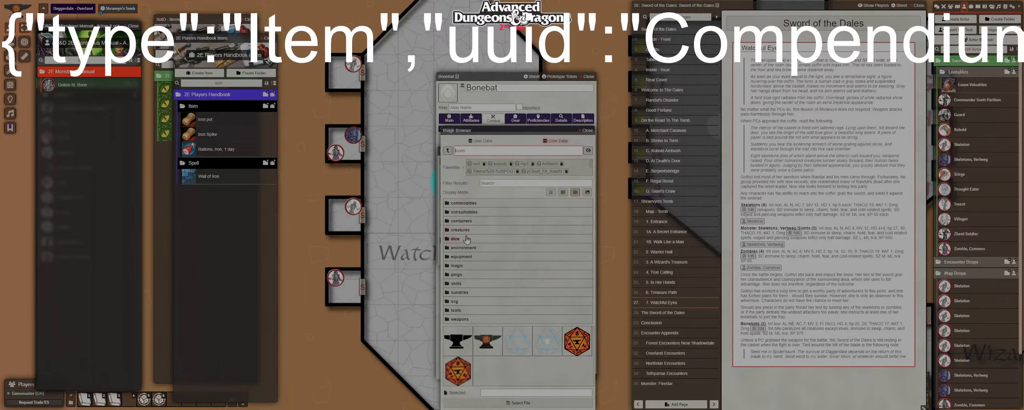
pyautogui.click(462, 284)
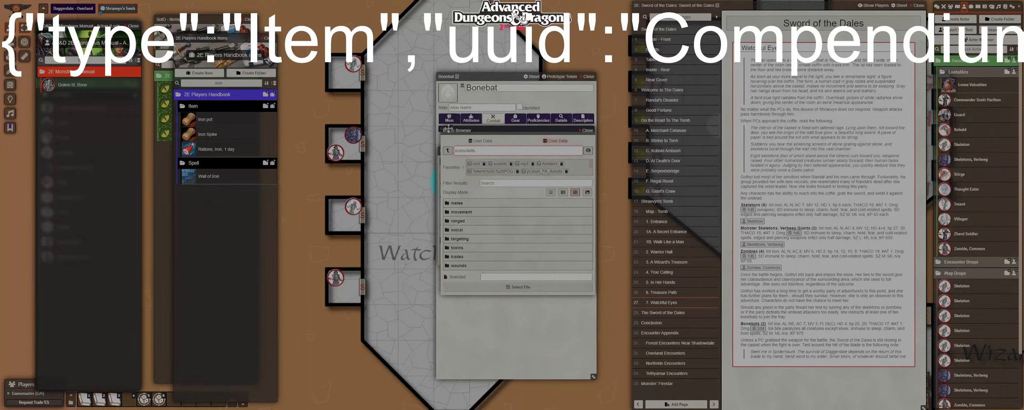
pyautogui.click(448, 151)
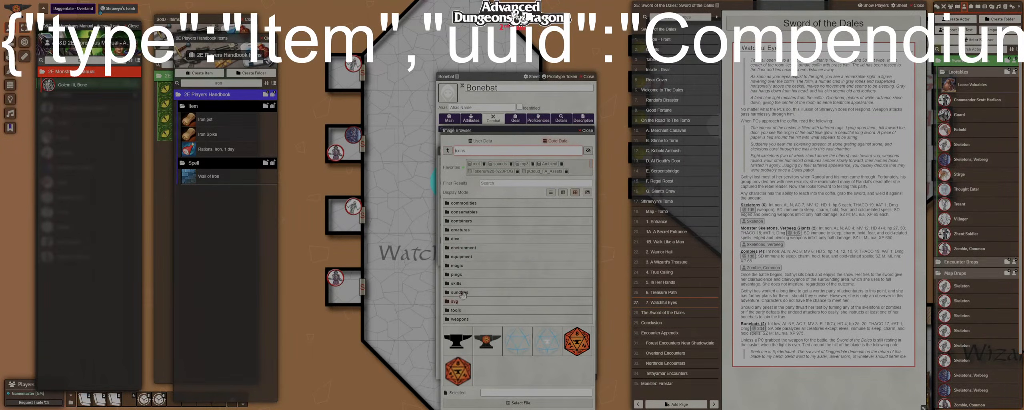
pyautogui.click(459, 293)
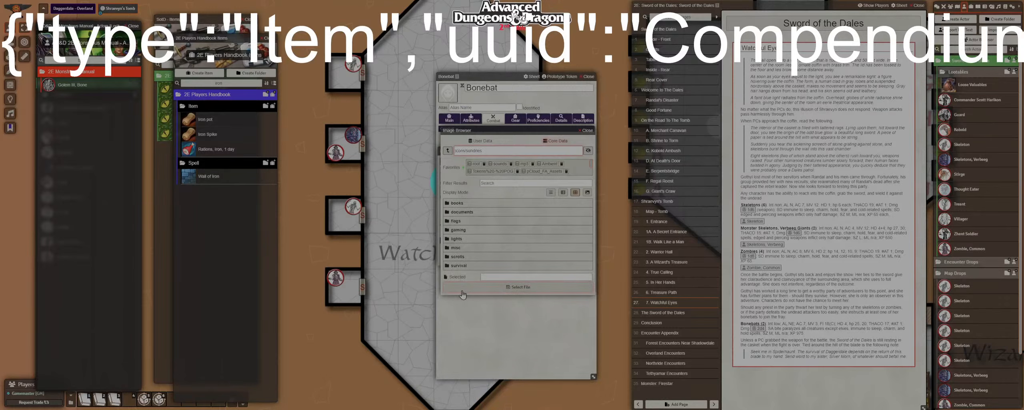
pyautogui.click(448, 151)
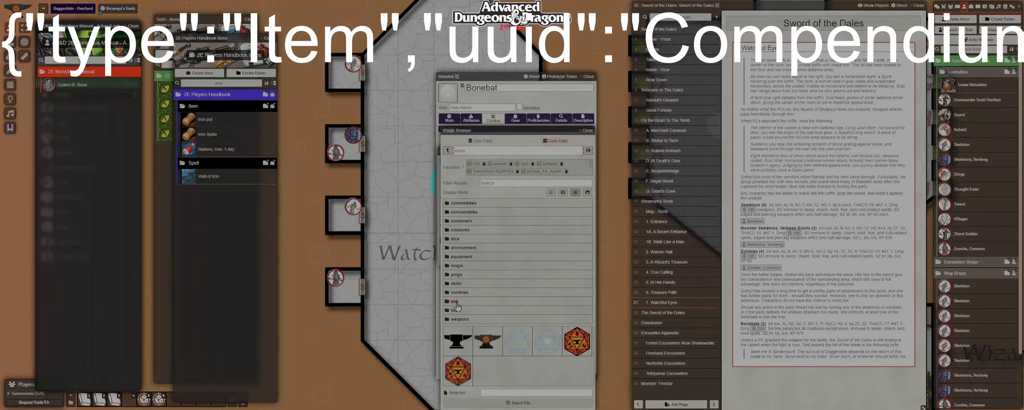
pyautogui.click(456, 304)
pyautogui.click(448, 151)
pyautogui.click(462, 248)
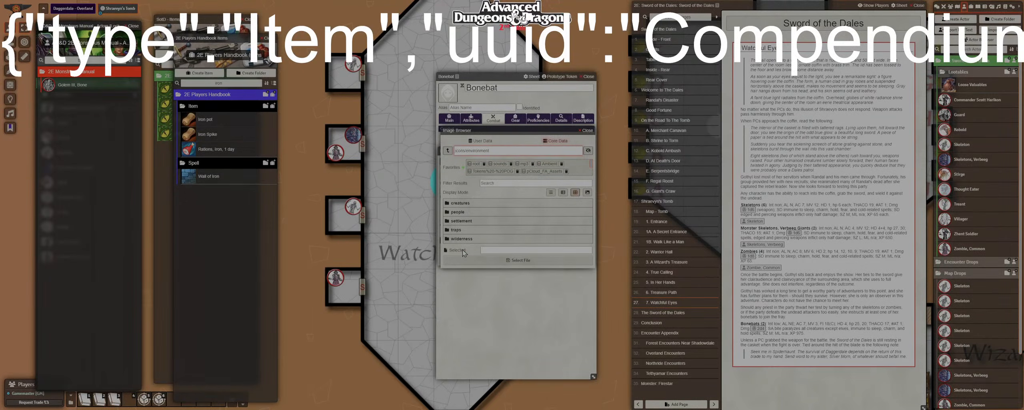
pyautogui.click(448, 151)
pyautogui.click(464, 238)
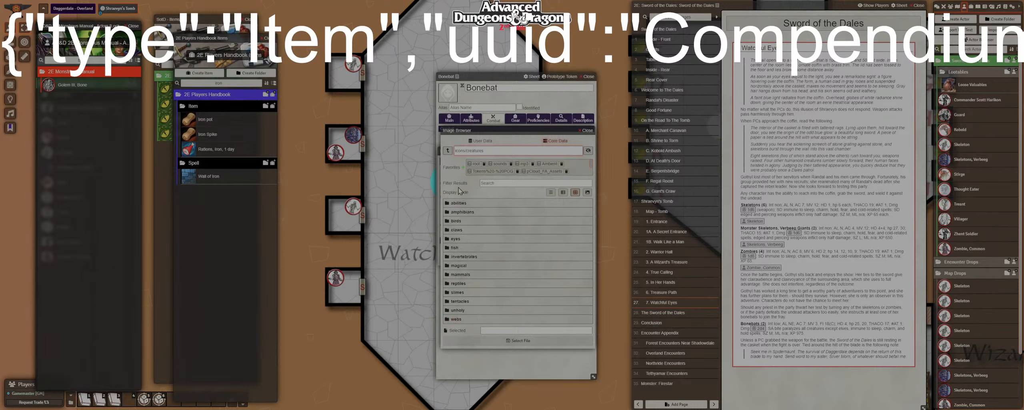
pyautogui.click(448, 151)
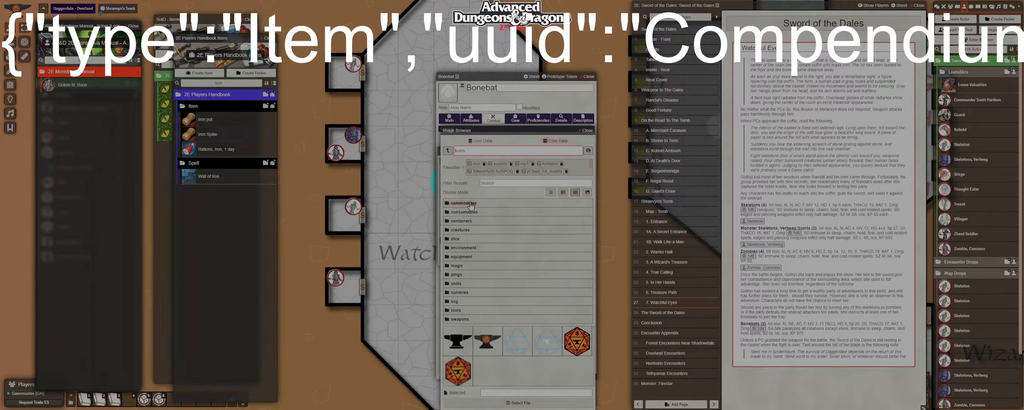
pyautogui.click(460, 265)
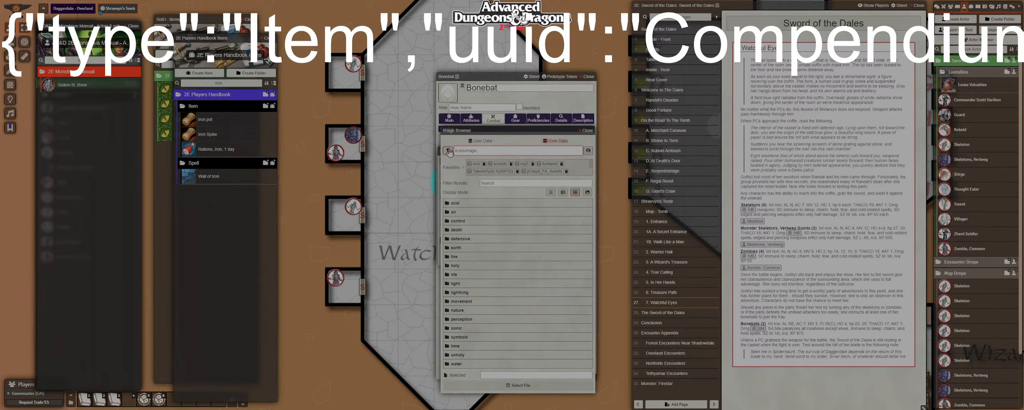
pyautogui.click(447, 150)
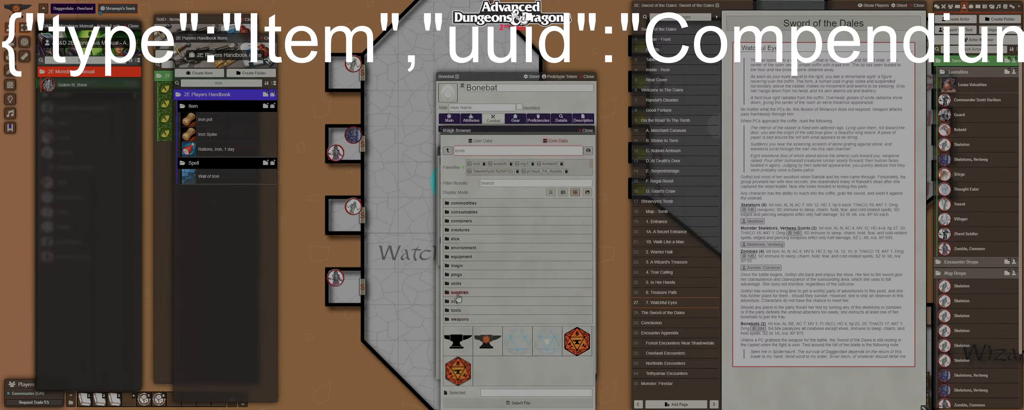
pyautogui.click(458, 293)
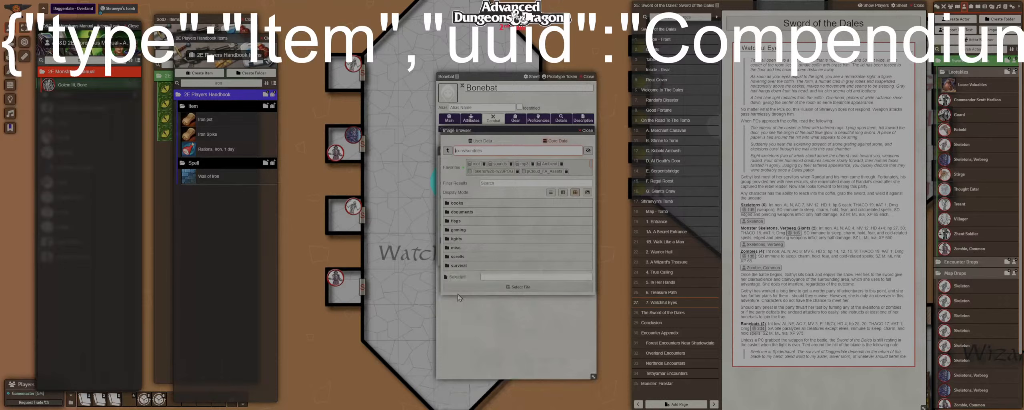
pyautogui.click(467, 248)
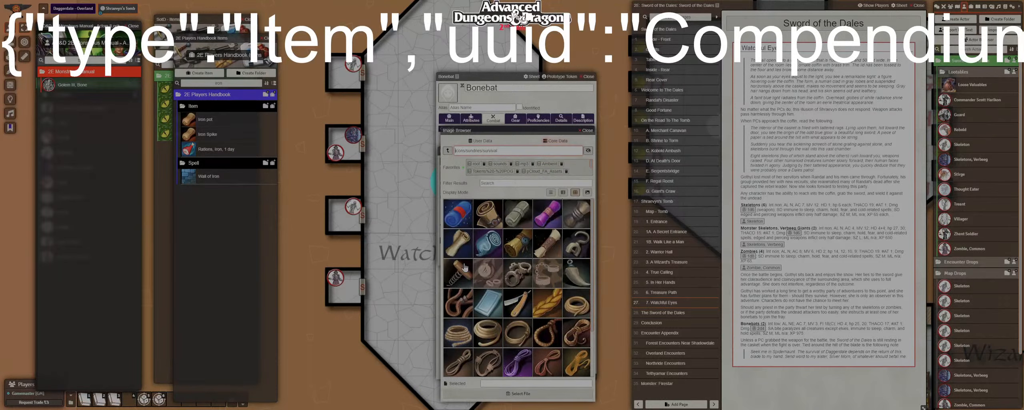
pyautogui.click(448, 151)
pyautogui.click(448, 151)
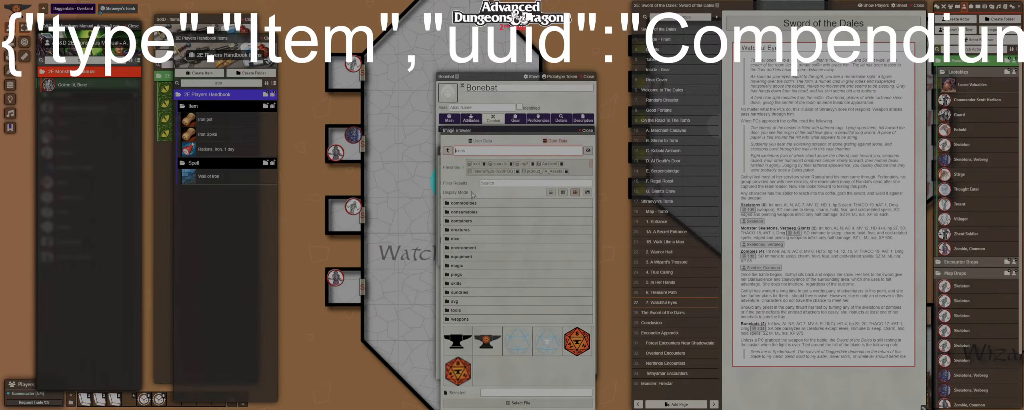
# Give the melee Attack action the purple curved claw icon from the core creatures/claws folder and close its editor.
pyautogui.click(457, 230)
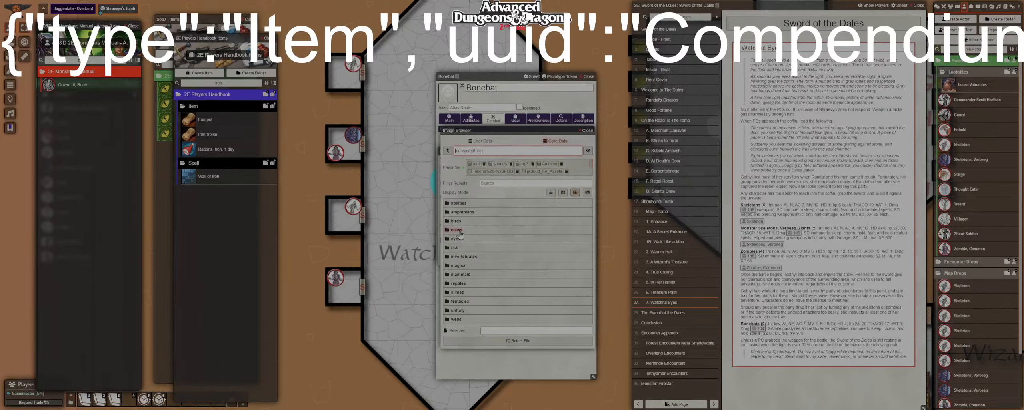
pyautogui.click(456, 231)
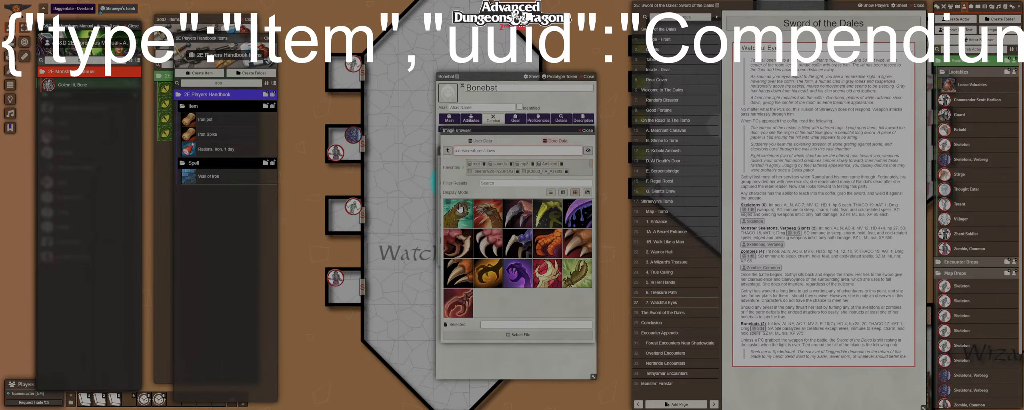
pyautogui.click(583, 221)
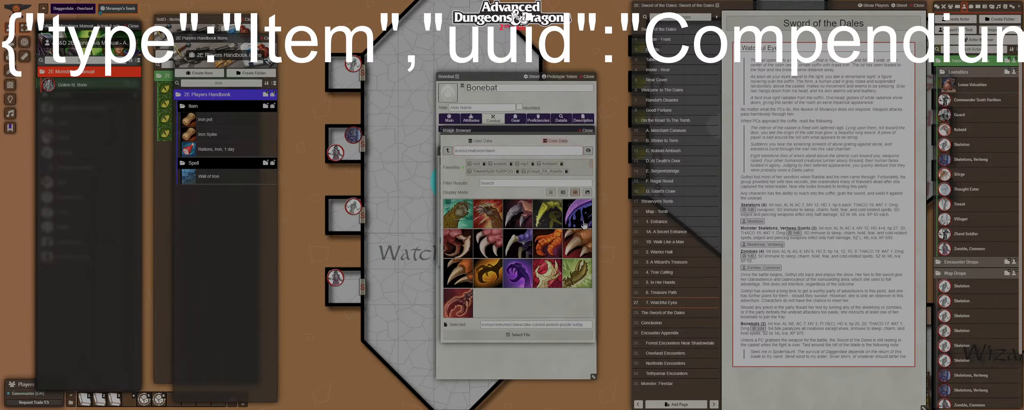
pyautogui.tripleClick(521, 324)
pyautogui.click(522, 335)
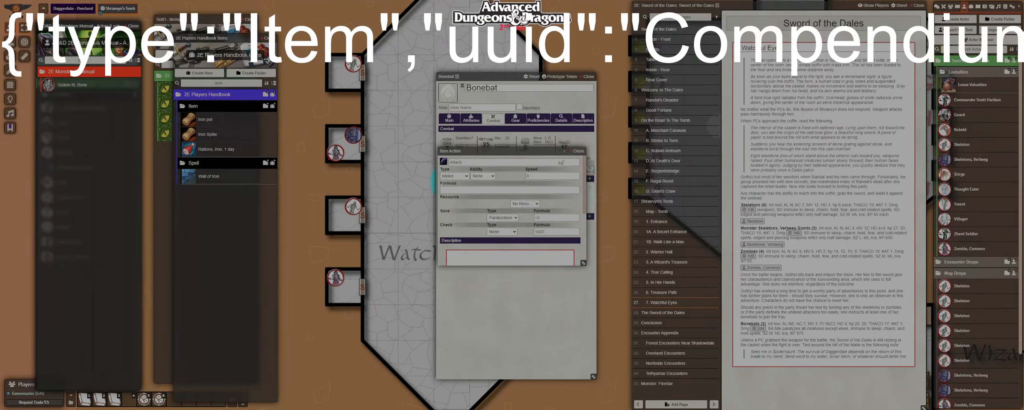
pyautogui.click(578, 151)
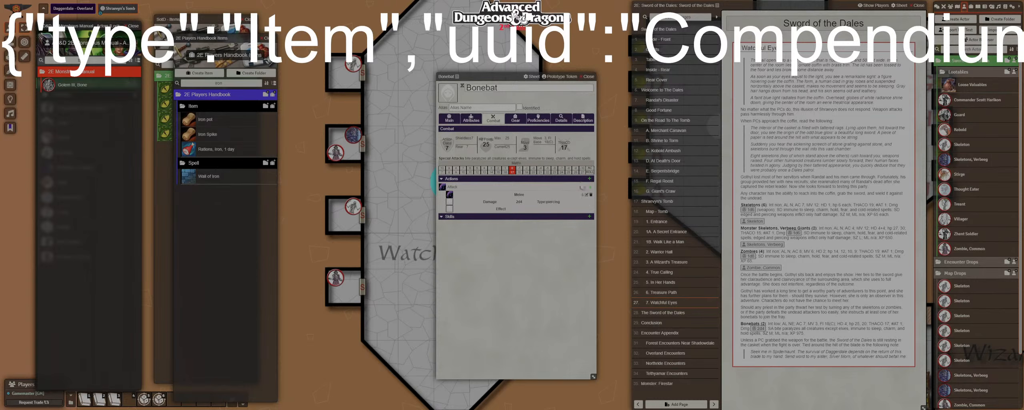
# Close the Bonebat sheet and move the Bonebat actor into the folder holding the other creatures, such as Kobold and Skeleton.
pyautogui.click(587, 77)
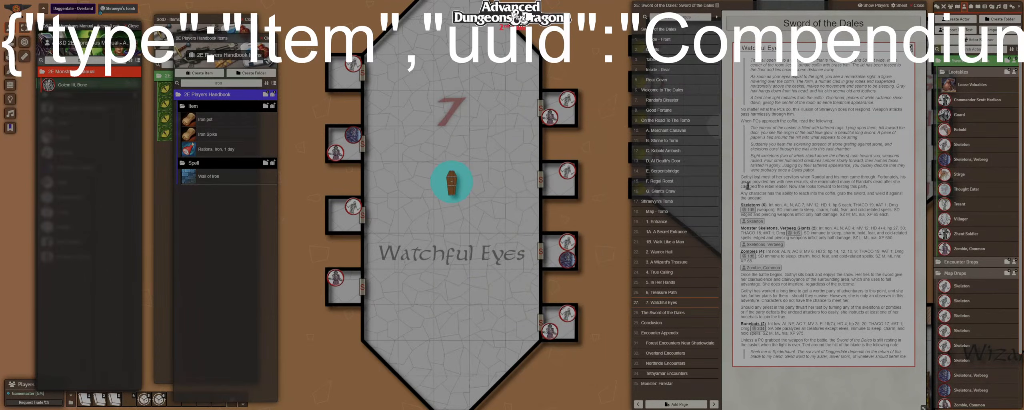
pyautogui.click(965, 274)
pyautogui.moveTo(957, 293); pyautogui.dragTo(968, 211)
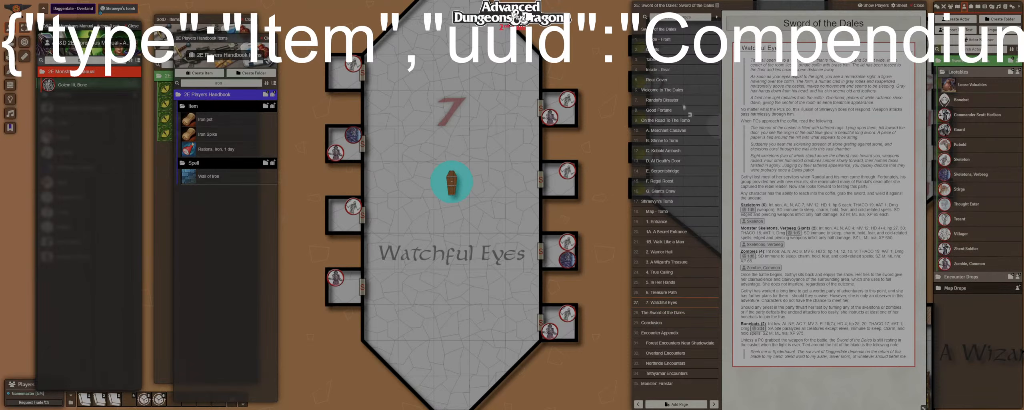
# Add the Bonebat actor to the Lootables folder of the 2E Sword of the Dales compendium.
pyautogui.moveTo(684, 104); pyautogui.dragTo(262, 171)
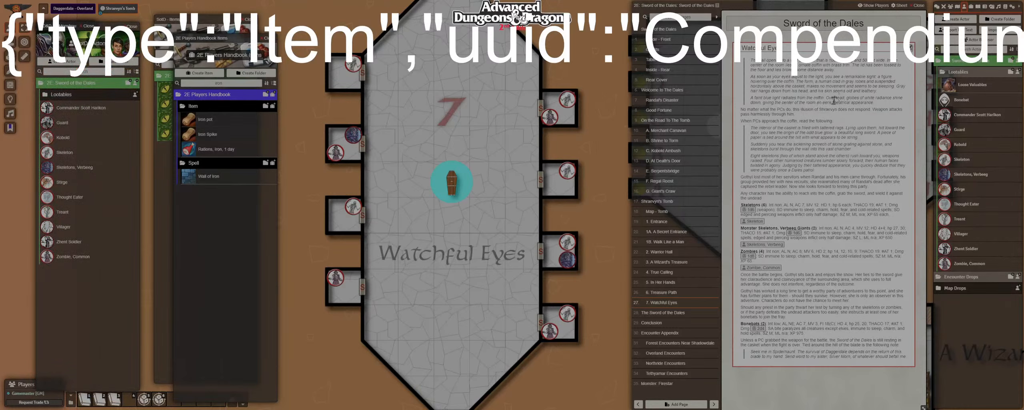
pyautogui.moveTo(827, 80); pyautogui.dragTo(82, 84)
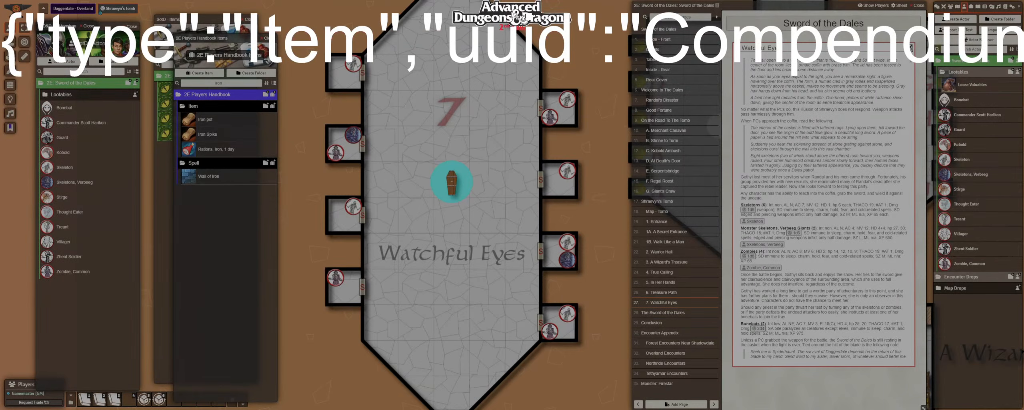
# Insert a link to the compendium's Bonebat below the Bonebats stat block on the Watchful Eyes page, then save and close the editor.
pyautogui.click(912, 48)
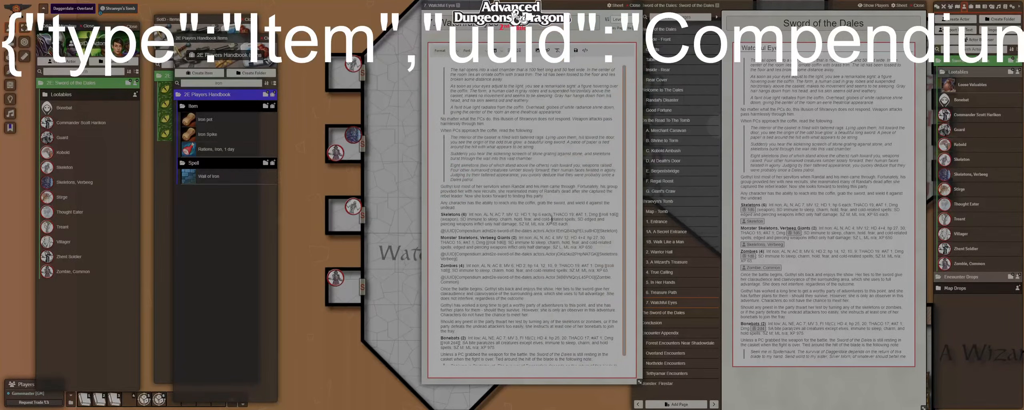
pyautogui.scroll(-2, 509, 264)
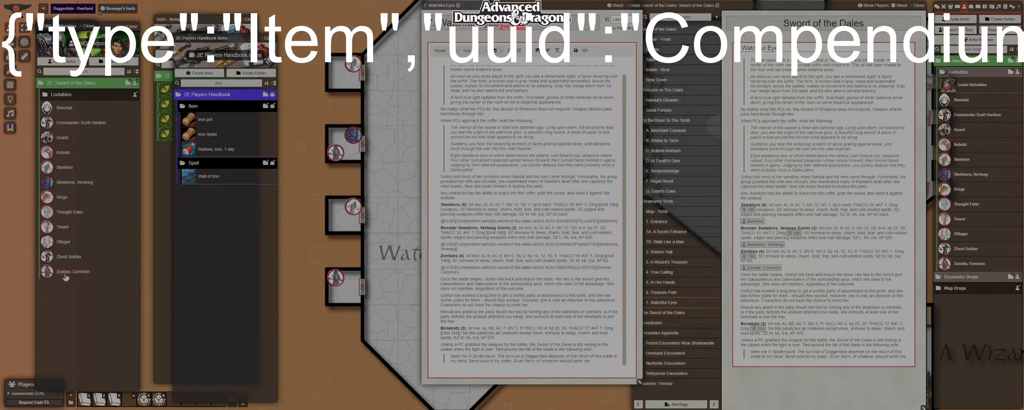
pyautogui.moveTo(64, 113); pyautogui.dragTo(471, 344)
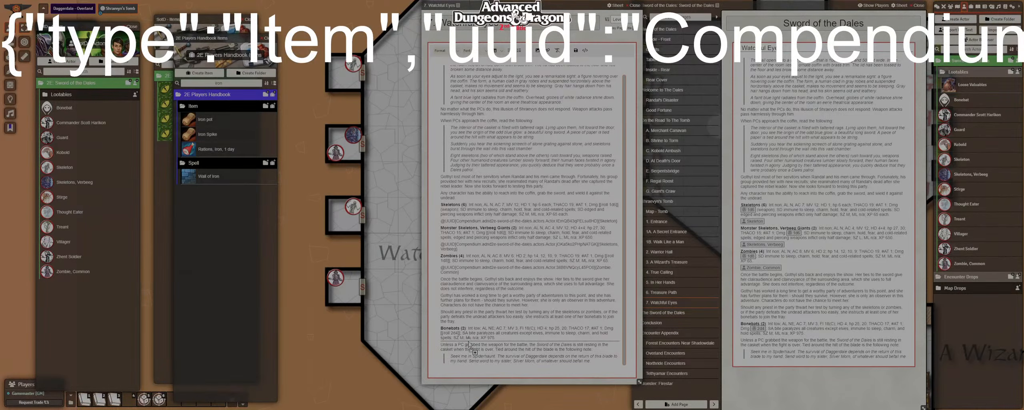
pyautogui.click(576, 50)
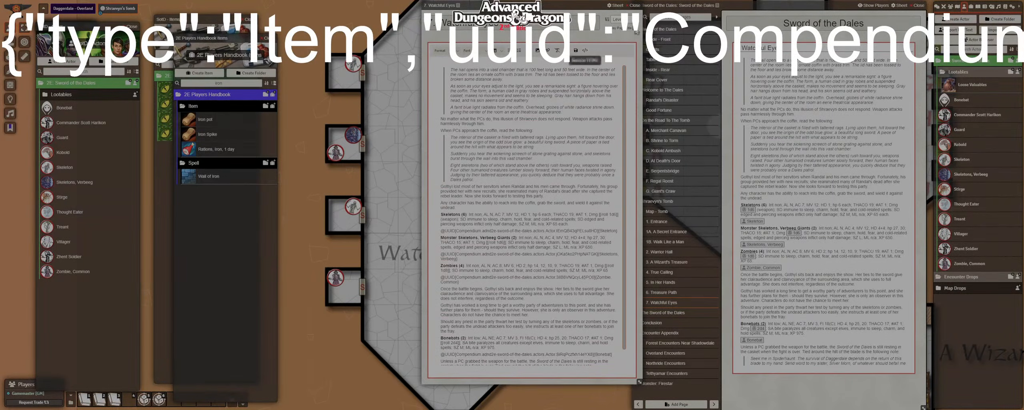
pyautogui.click(635, 6)
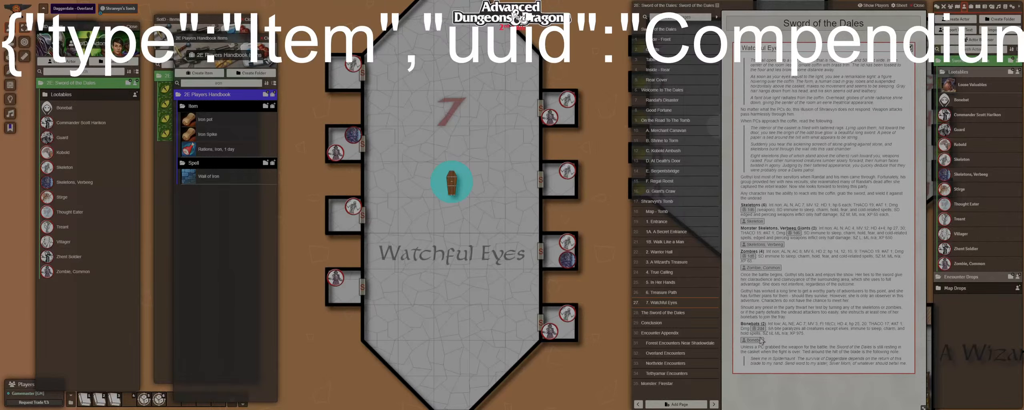
# Place two Bonebat tokens from the journal link at the southern end of the Watchful Eyes room.
pyautogui.moveTo(477, 308); pyautogui.dragTo(481, 289)
pyautogui.moveTo(753, 341); pyautogui.dragTo(458, 370)
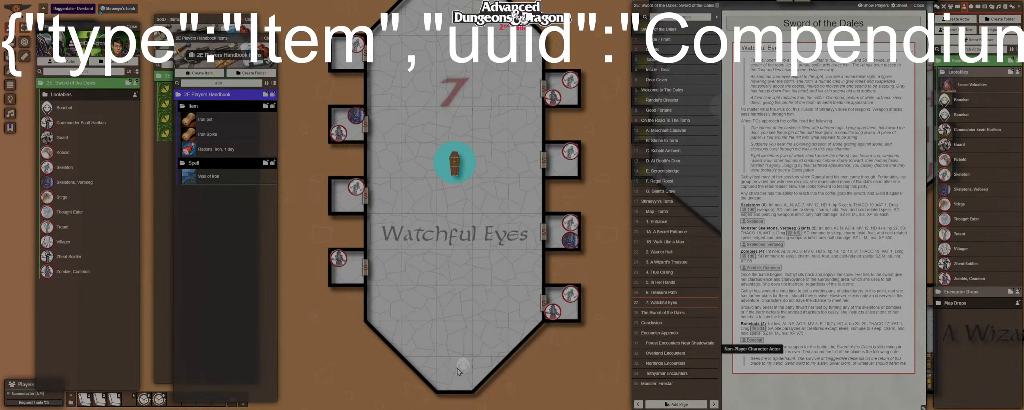
pyautogui.moveTo(743, 342); pyautogui.dragTo(473, 387)
pyautogui.scroll(-6, 473, 293)
pyautogui.scroll(-2, 472, 300)
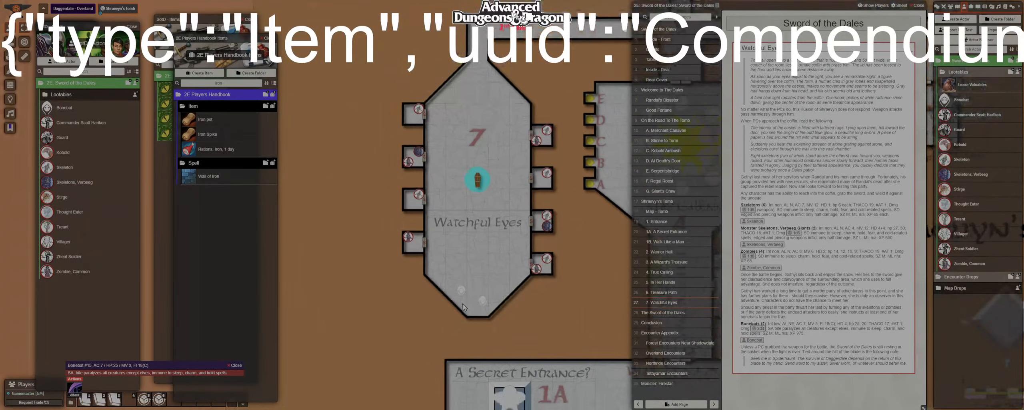
pyautogui.moveTo(595, 227); pyautogui.dragTo(589, 258)
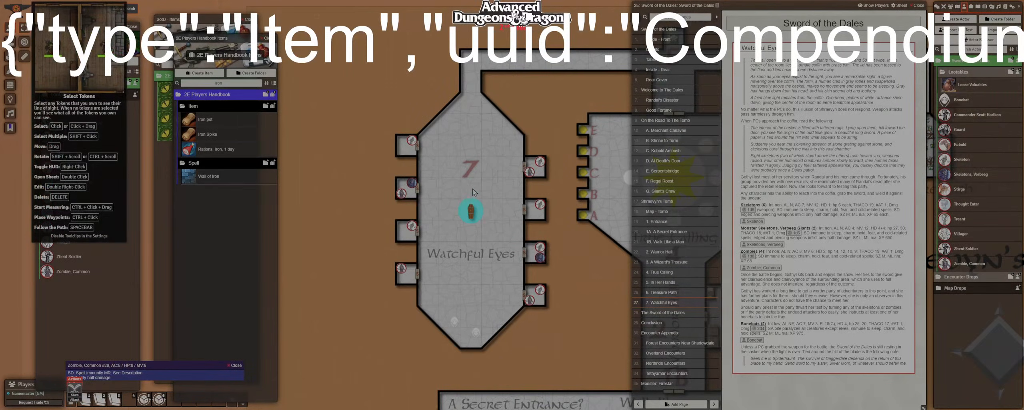
# Check the token controls of the common zombie in the northernmost alcove on the room's east side.
pyautogui.scroll(2, 402, 148)
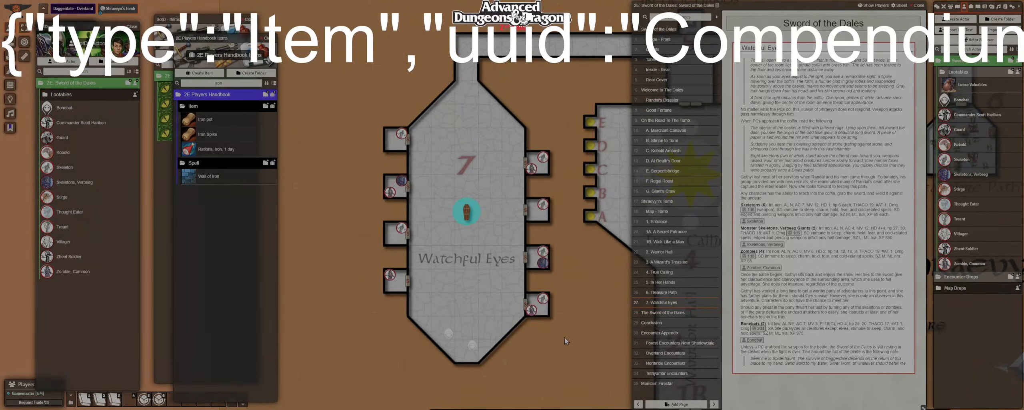
pyautogui.scroll(3, 565, 337)
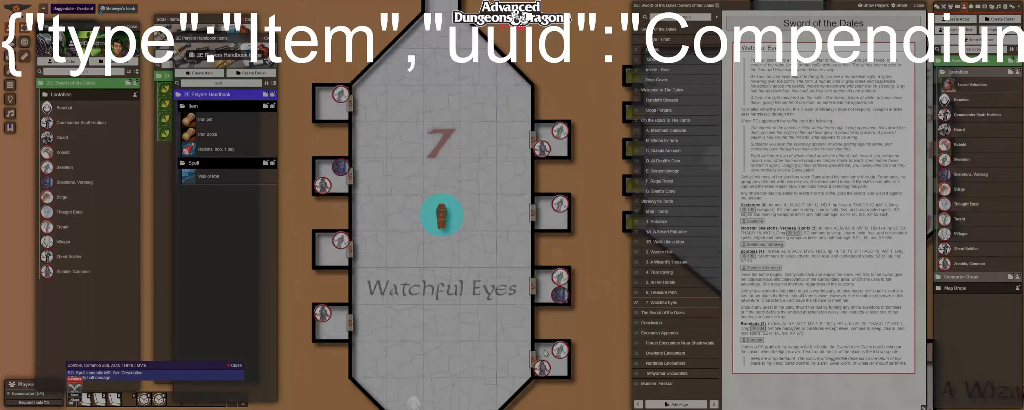
pyautogui.scroll(4, 544, 352)
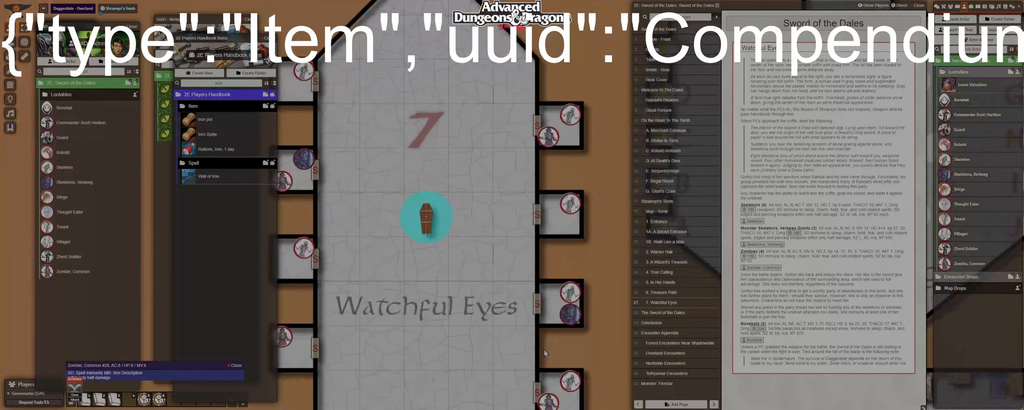
pyautogui.rightClick(548, 136)
pyautogui.scroll(-3, 430, 221)
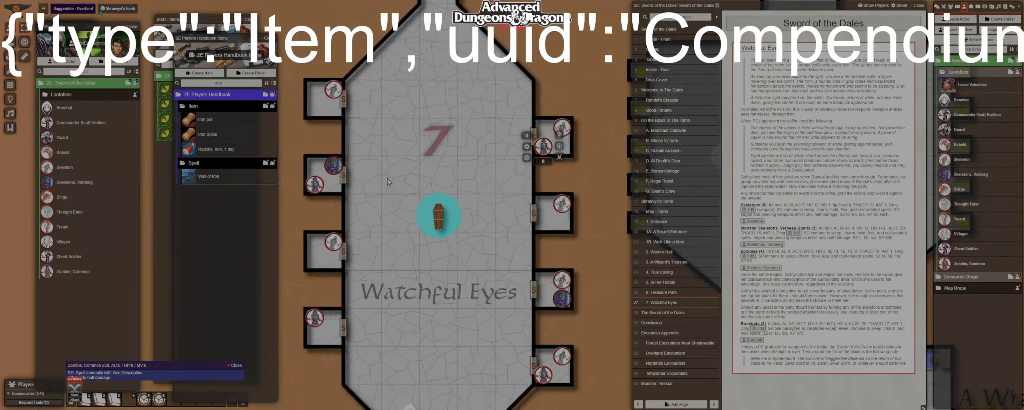
pyautogui.click(386, 178)
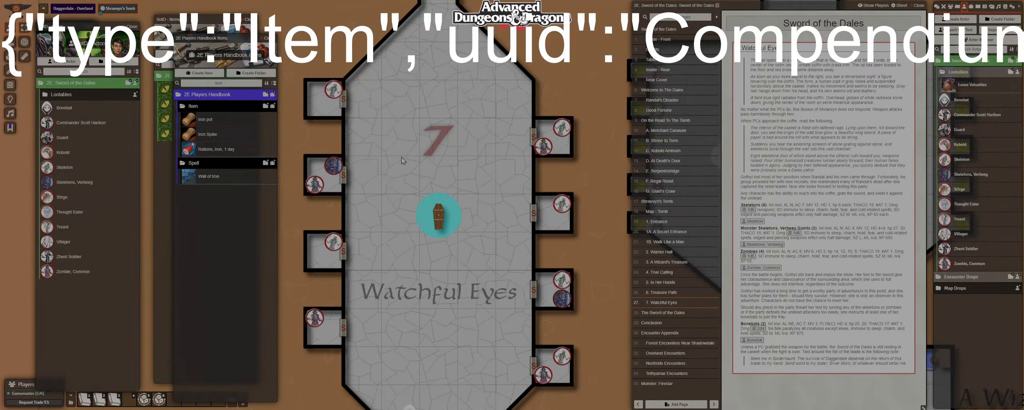
# Close the open journal and compendium windows and check the skeleton token in the northwest alcove.
pyautogui.press('Escape')
pyautogui.scroll(-1, 474, 206)
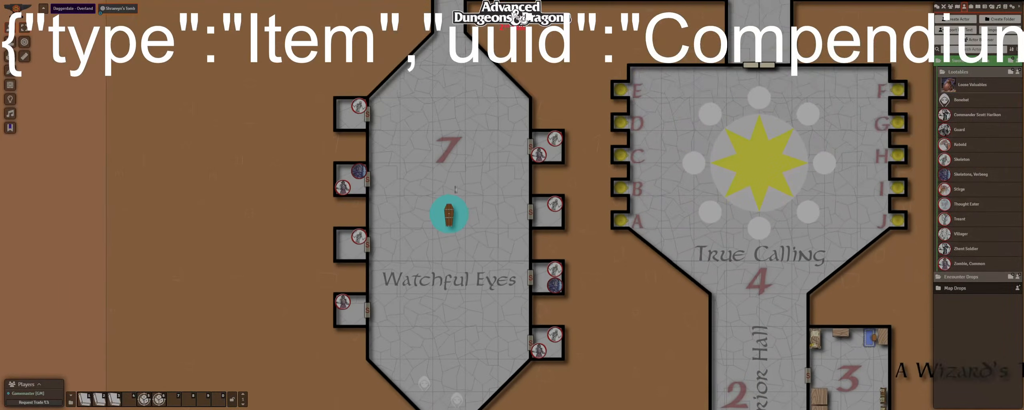
pyautogui.moveTo(455, 189); pyautogui.dragTo(413, 152)
pyautogui.click(316, 72)
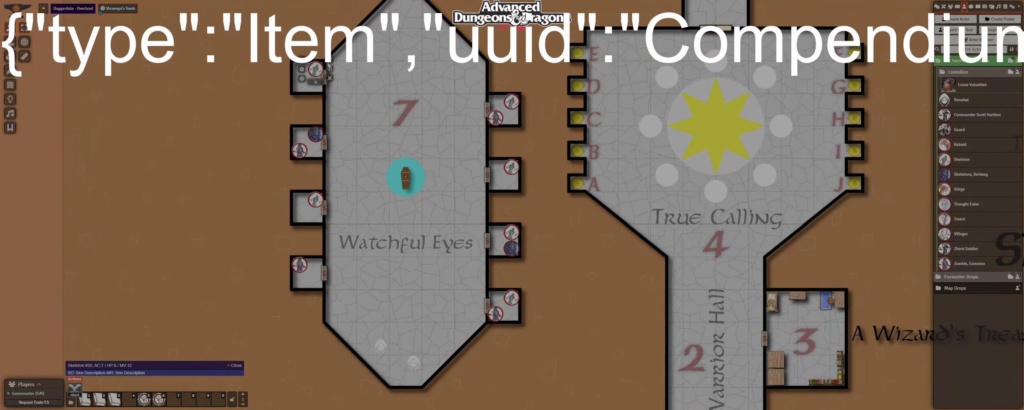
pyautogui.press('Escape')
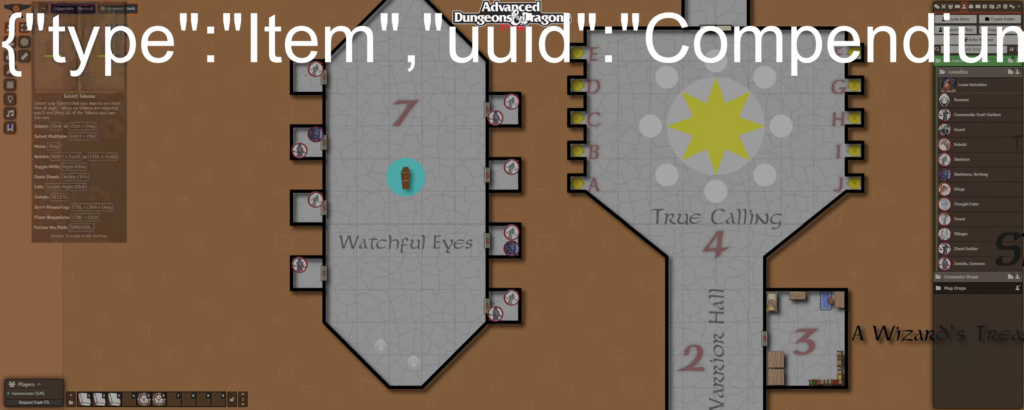
pyautogui.click(384, 166)
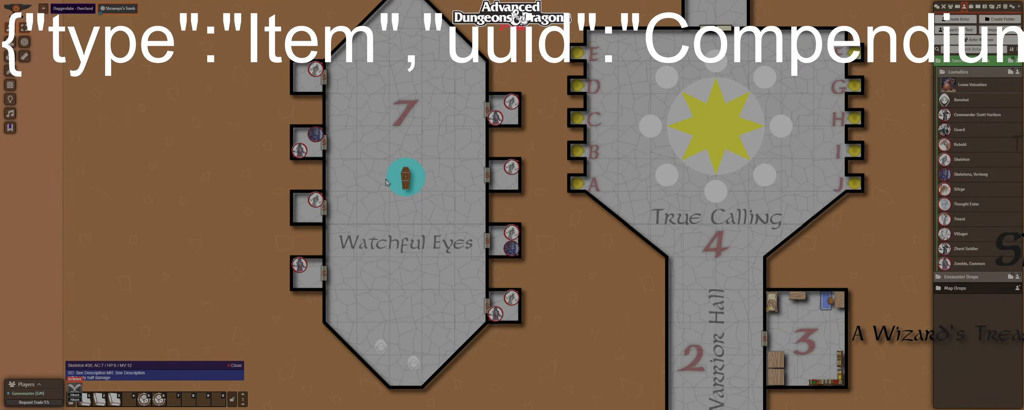
pyautogui.scroll(-1, 440, 200)
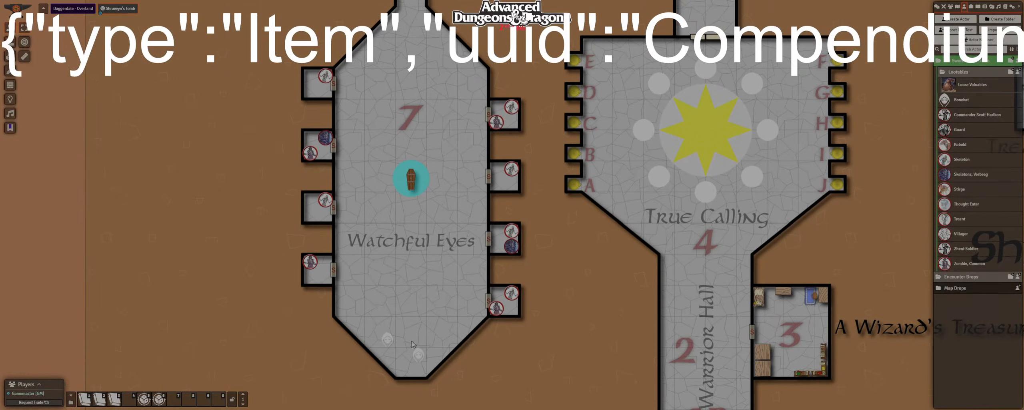
# Reopen the Sword of the Dales journal at Watchful Eyes and review the room's tokens beside its text.
pyautogui.click(976, 8)
pyautogui.click(959, 51)
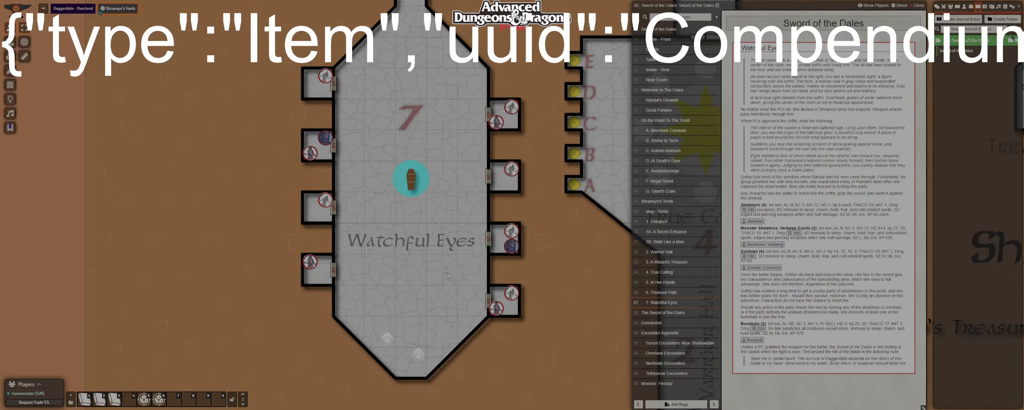
pyautogui.scroll(-3, 561, 239)
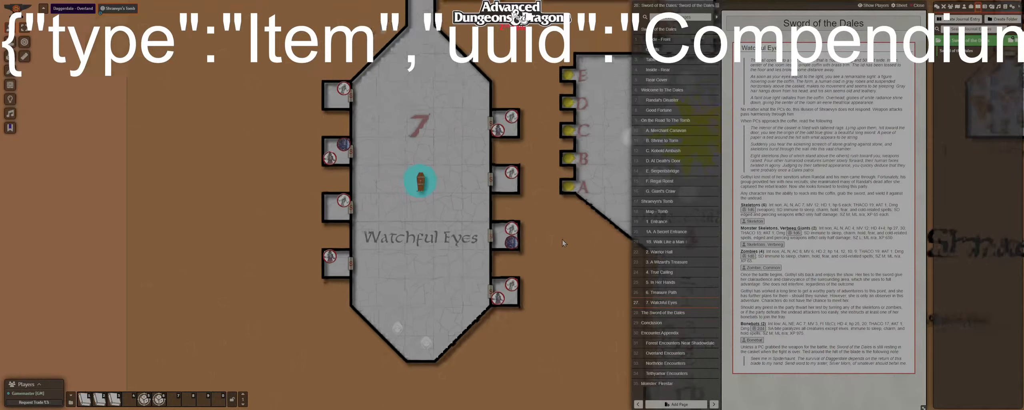
pyautogui.moveTo(541, 195); pyautogui.dragTo(501, 210)
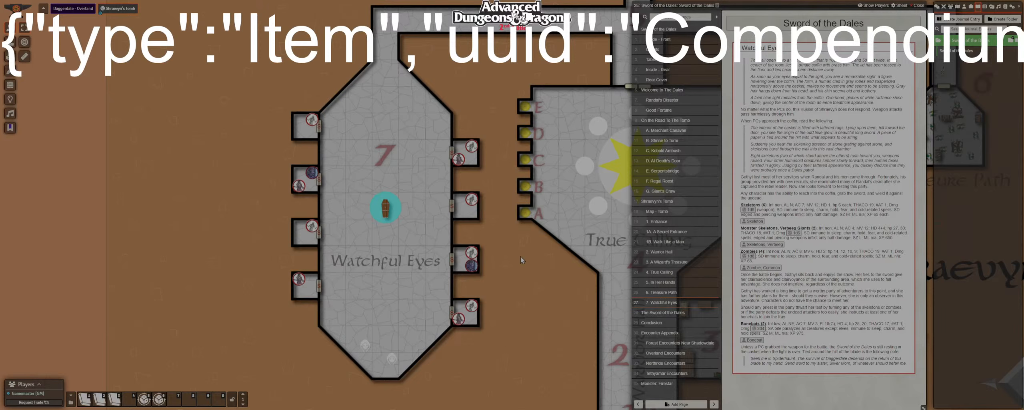
pyautogui.scroll(1, 404, 257)
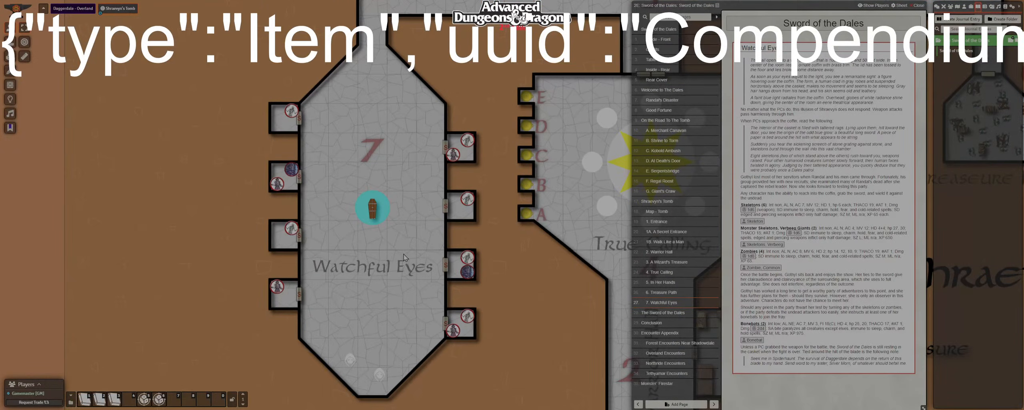
pyautogui.scroll(3, 404, 254)
pyautogui.moveTo(534, 248); pyautogui.dragTo(550, 220)
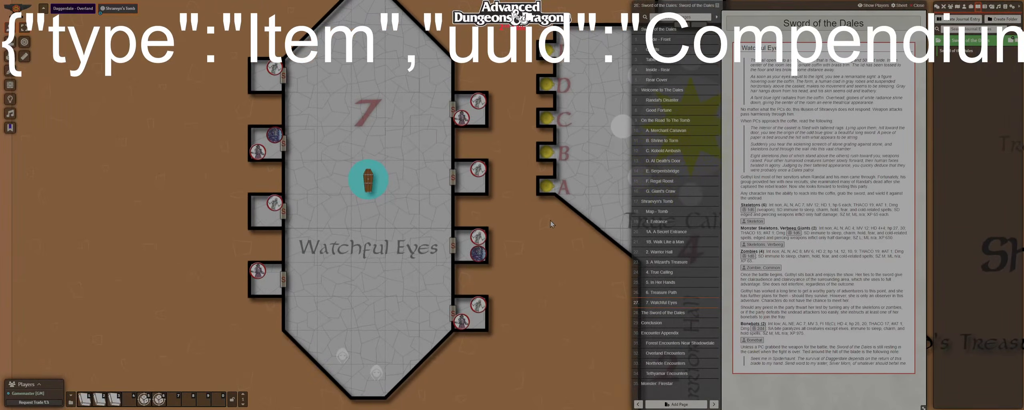